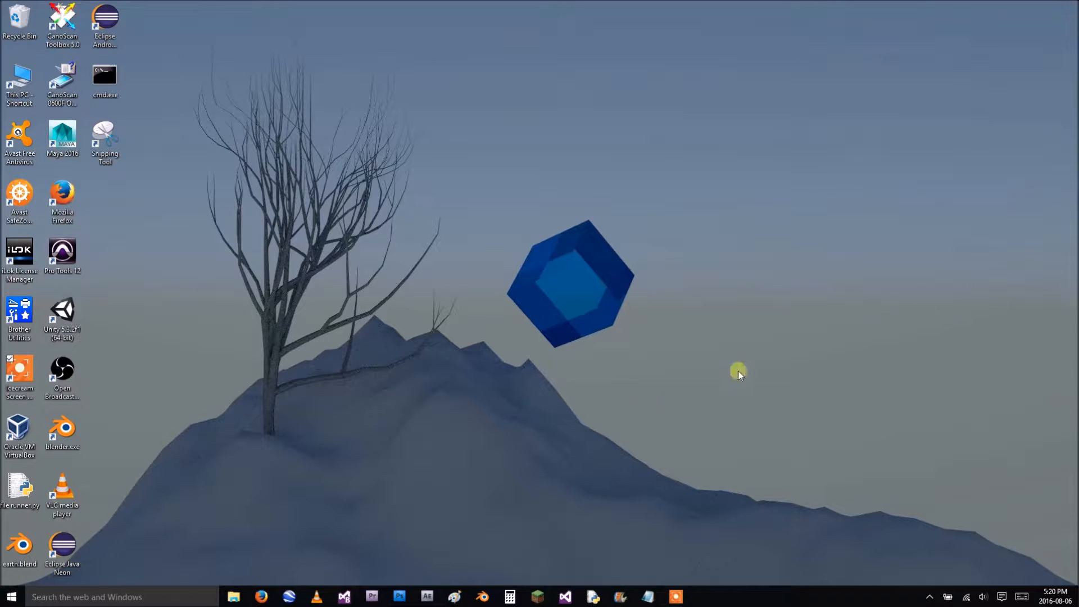
Launch Blender, dismiss the splash screen and delete all objects of the default scene.
click(490, 596)
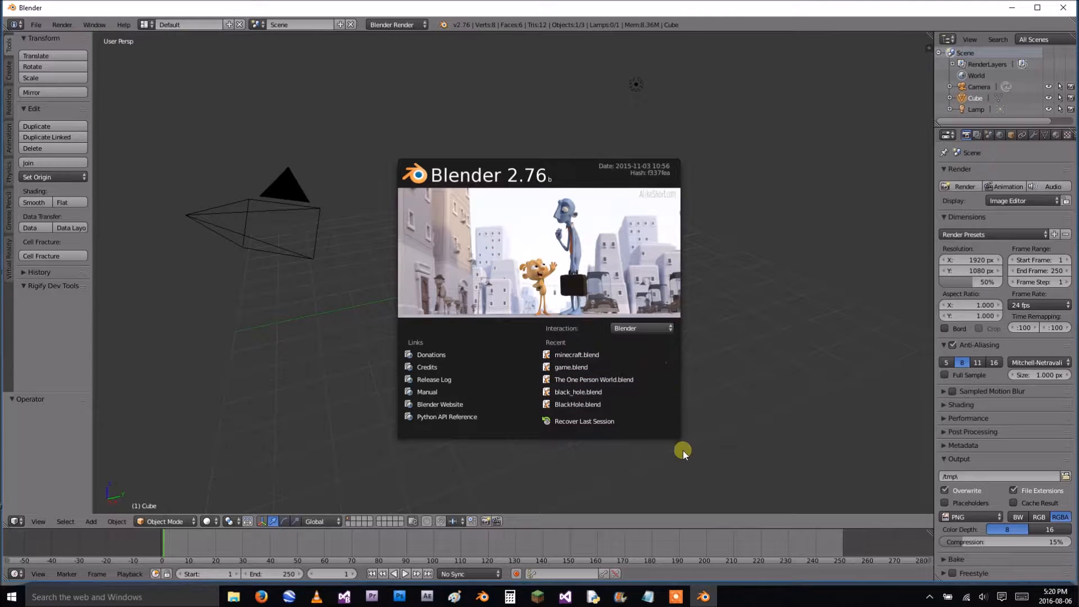
click(544, 287)
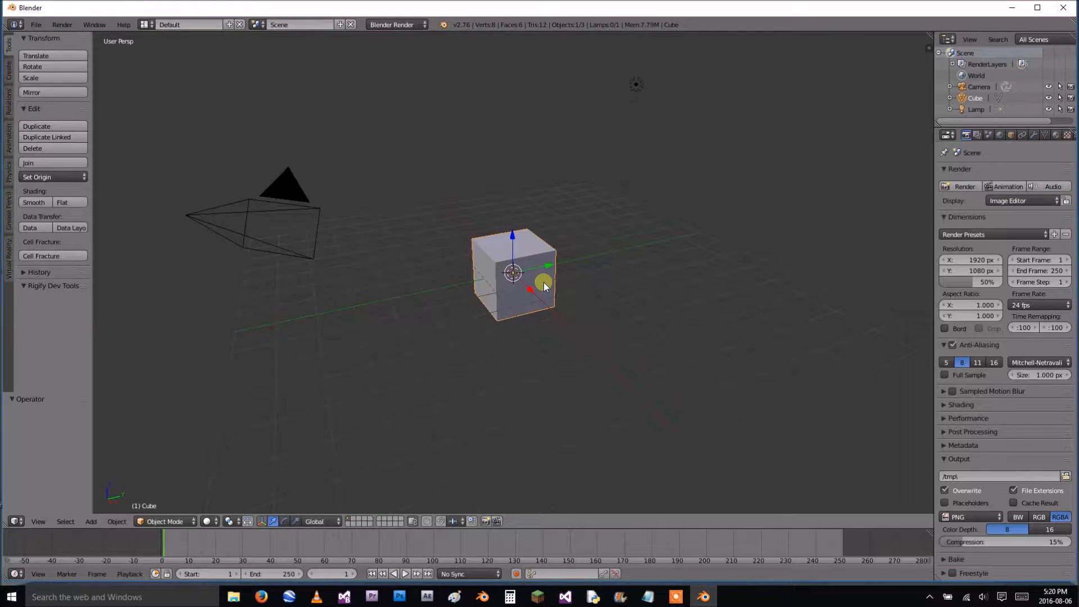
key(a)
key(a)
key(x)
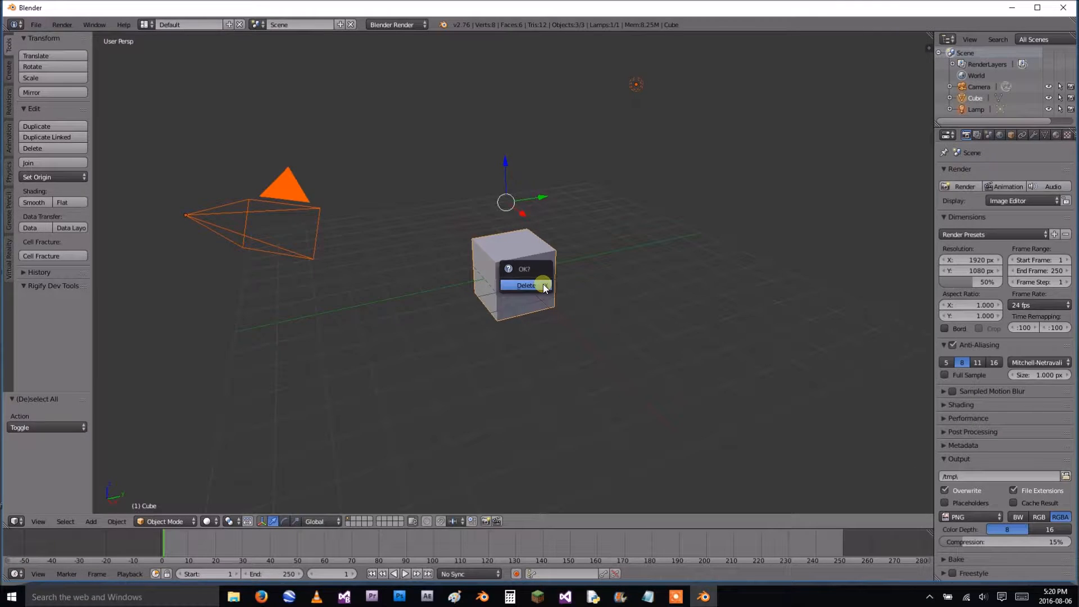
click(526, 284)
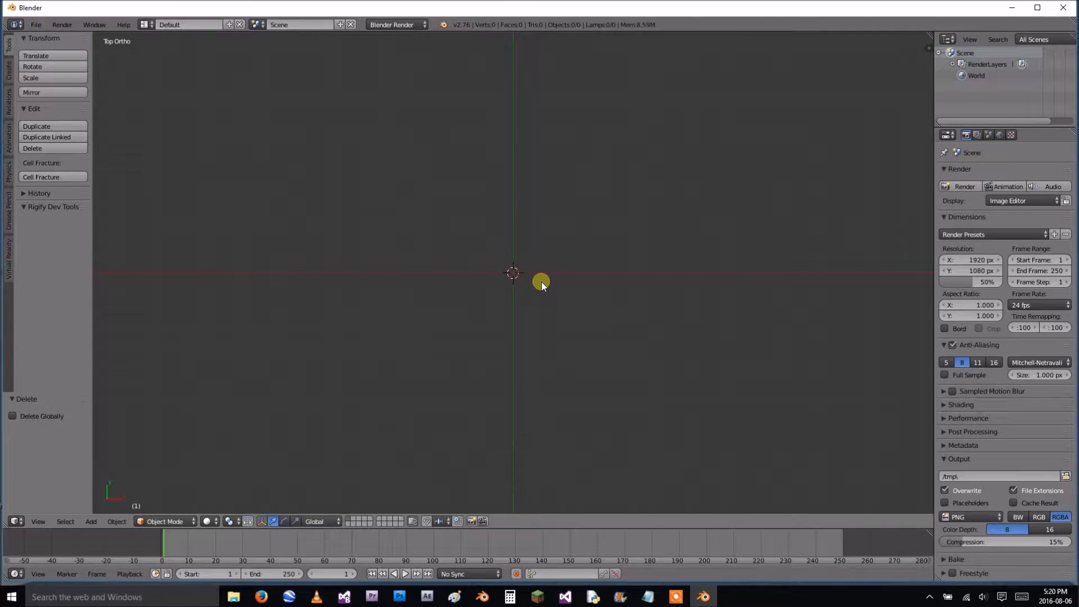
Add a camera to the empty scene and align it to the current top view.
key(shift+a)
mouse_move(542, 282)
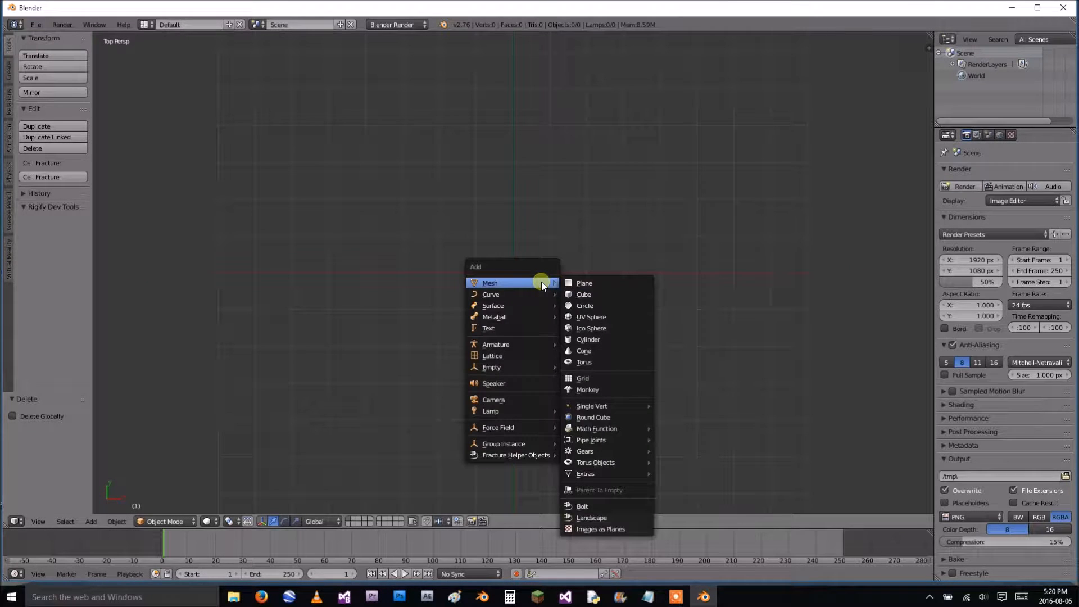
click(493, 399)
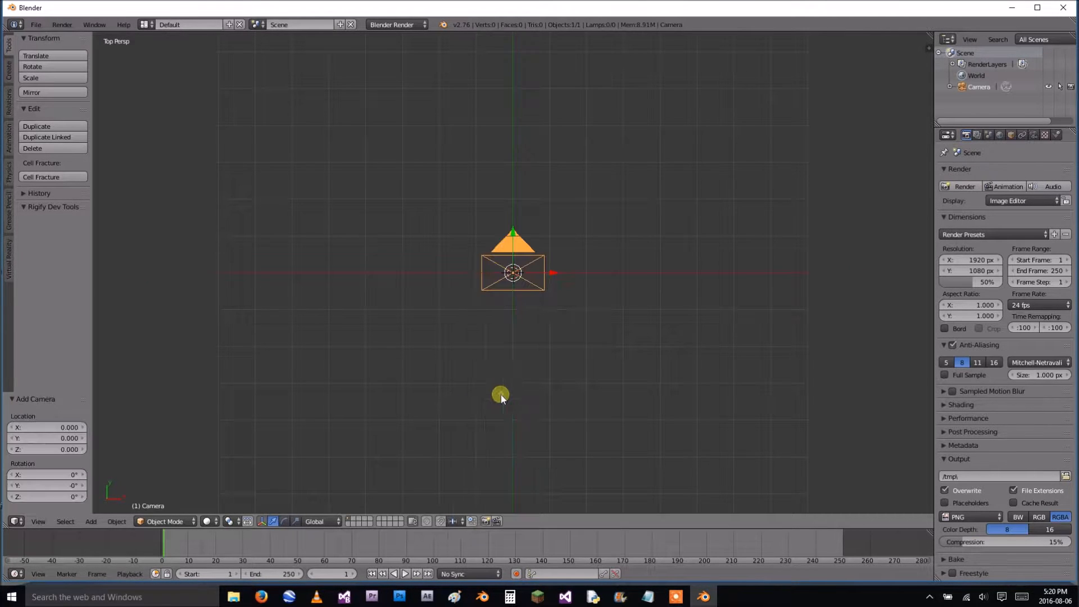
key(ctrl+alt+KP_0)
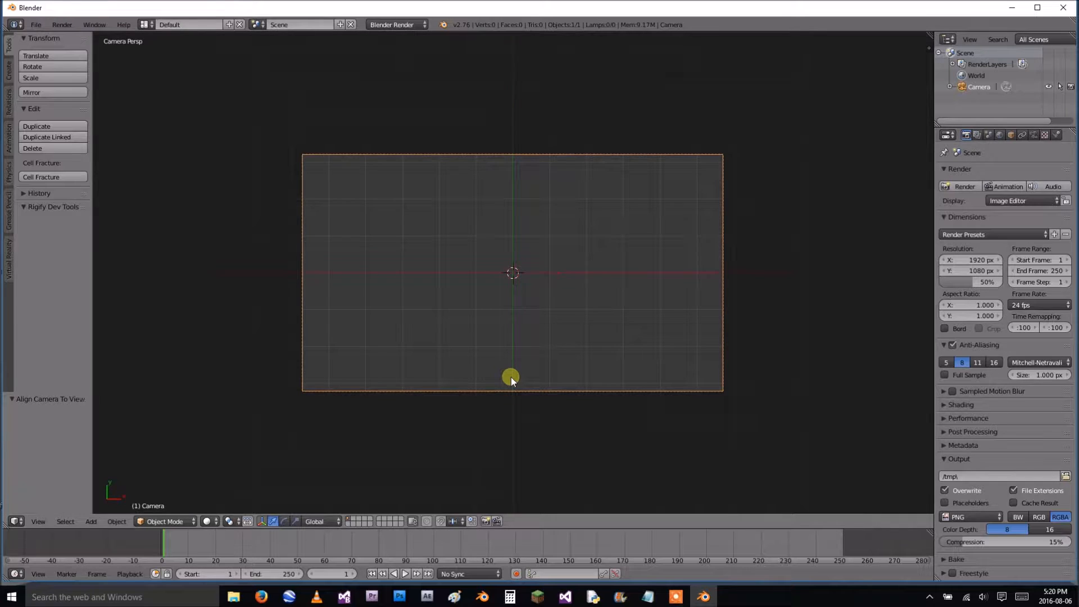
Snap the 3D cursor to the selected camera and add a cube mesh at that point.
middle_drag(518, 367, 535, 339)
scroll(534, 339, down, 6)
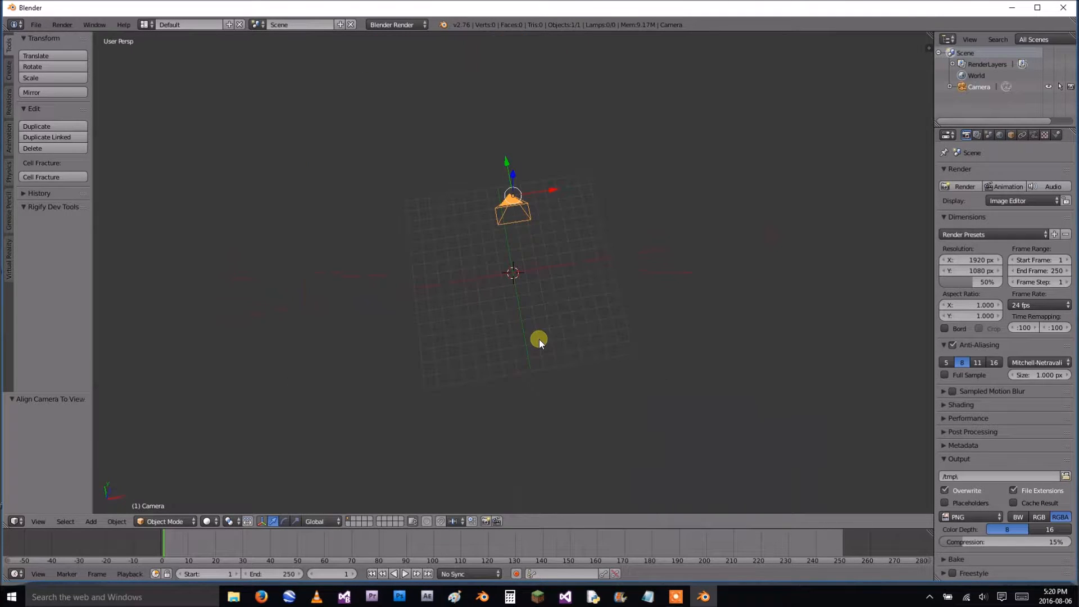
key(shift+s)
click(523, 379)
middle_drag(526, 376, 535, 338)
key(shift+a)
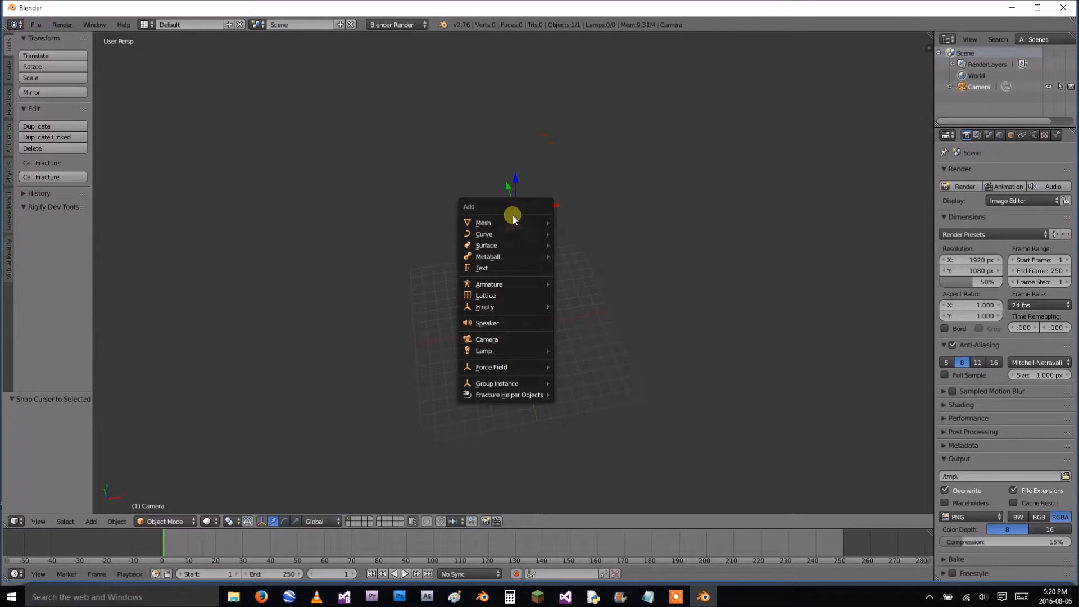
mouse_move(511, 224)
click(587, 234)
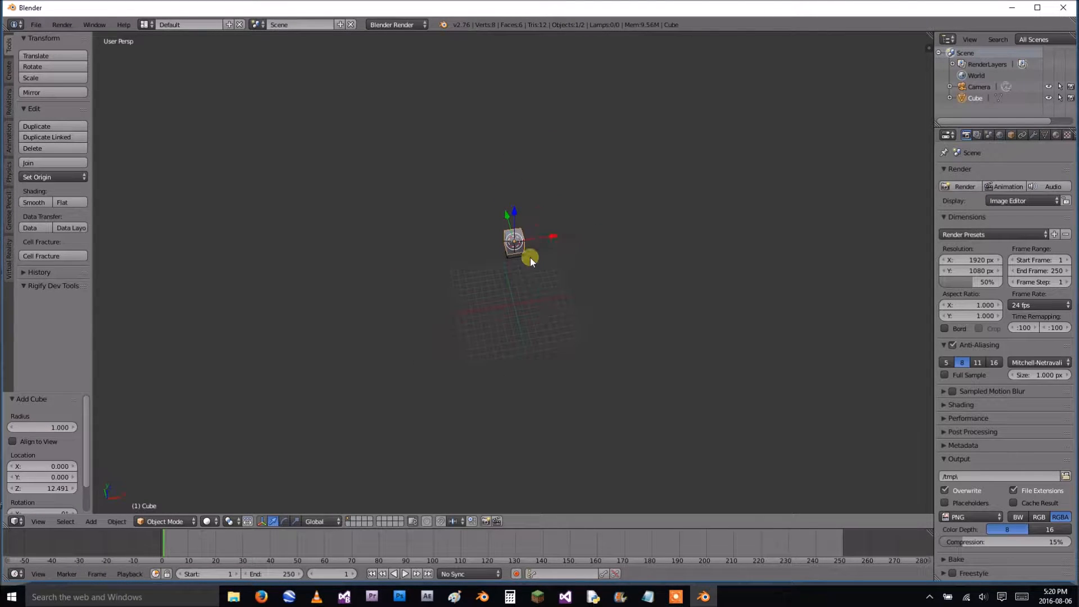
Scale the cube up about 9.5 times so that it surrounds the camera.
key(KP_0)
scroll(562, 264, down, 5)
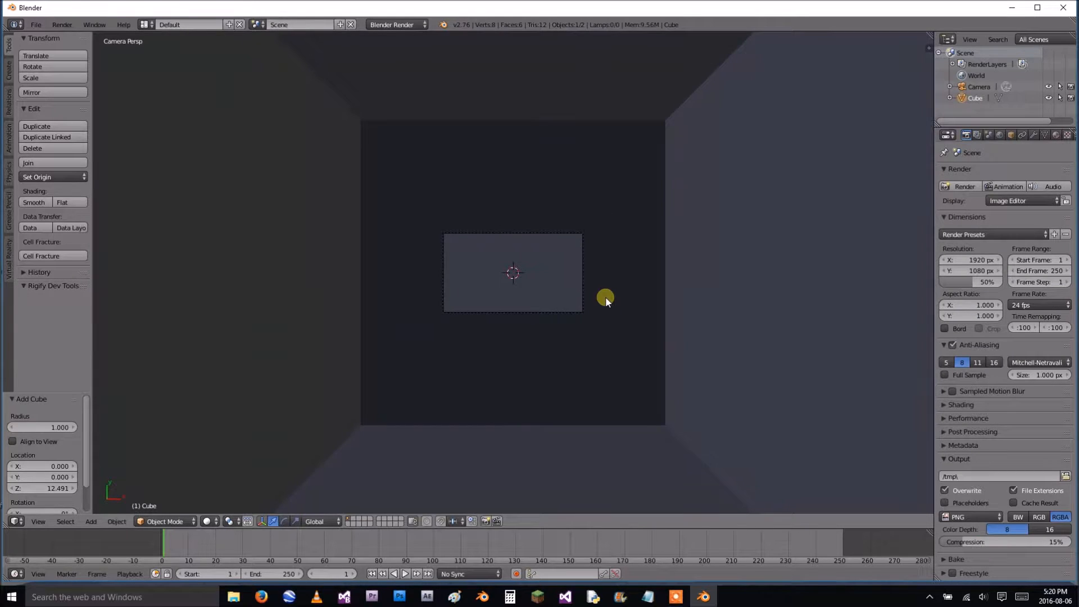
scroll(600, 301, up, 2)
scroll(602, 295, down, 10)
middle_drag(599, 302, 538, 270)
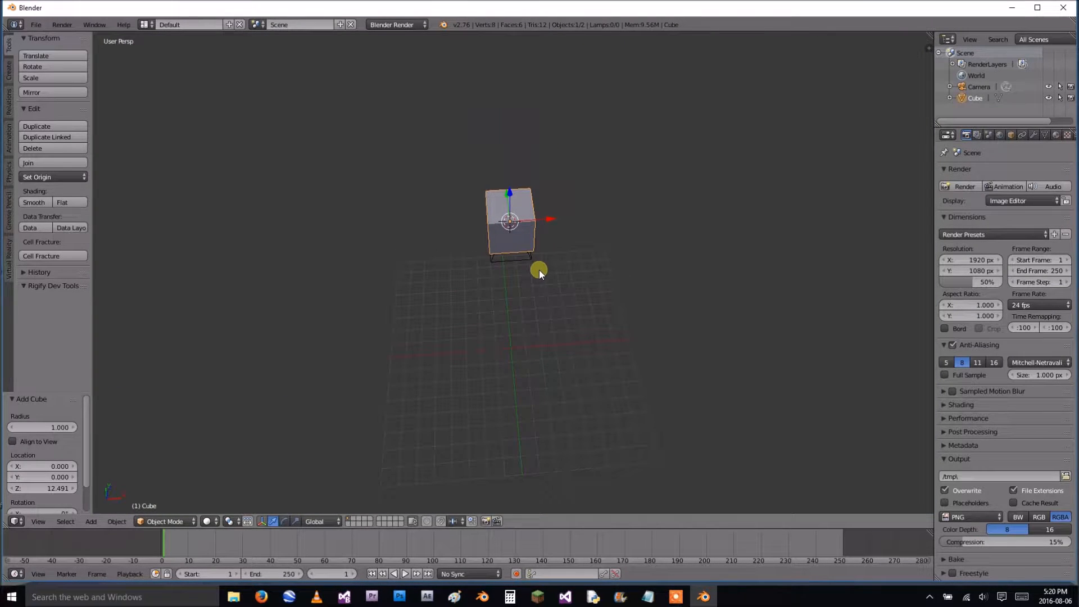
key(s)
click(325, 36)
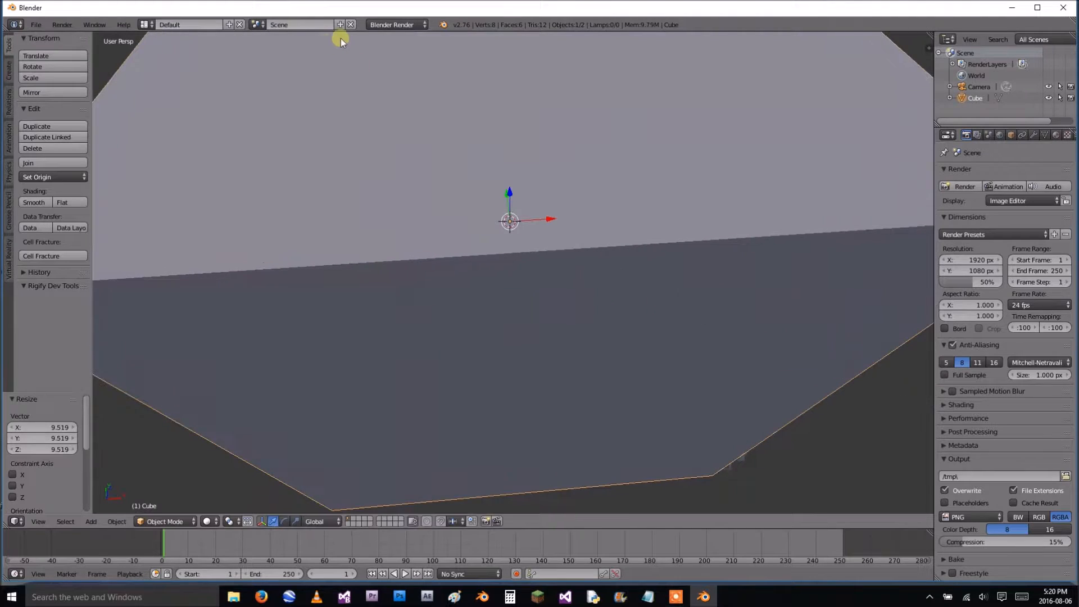
Rename the cube object as panoramic.
click(1011, 135)
click(996, 172)
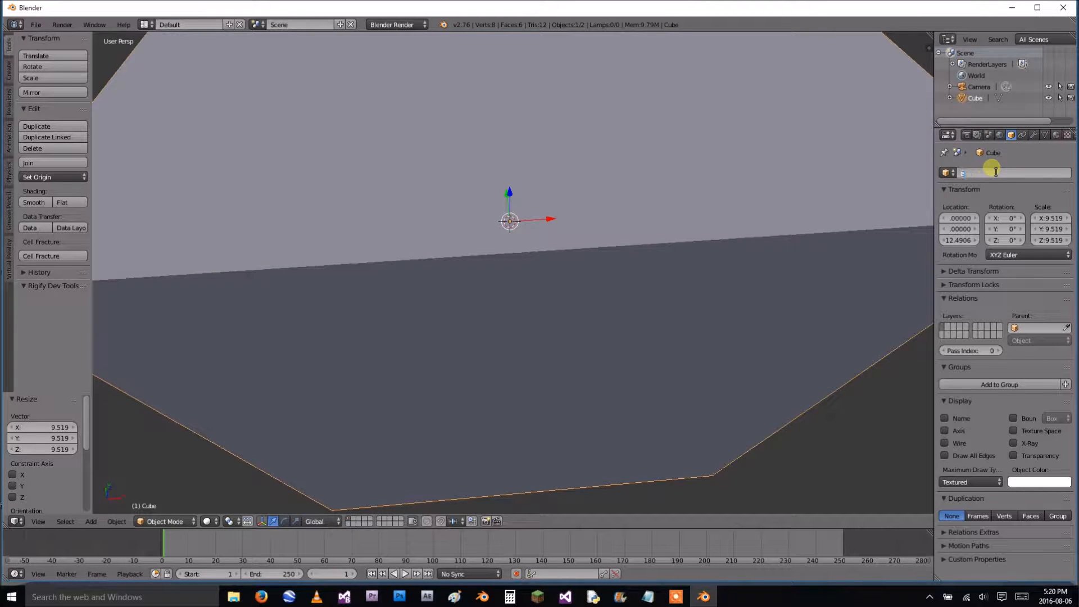
text(panoramic)
key(Return)
Give the cube a new material and name it panoramic.
click(1056, 135)
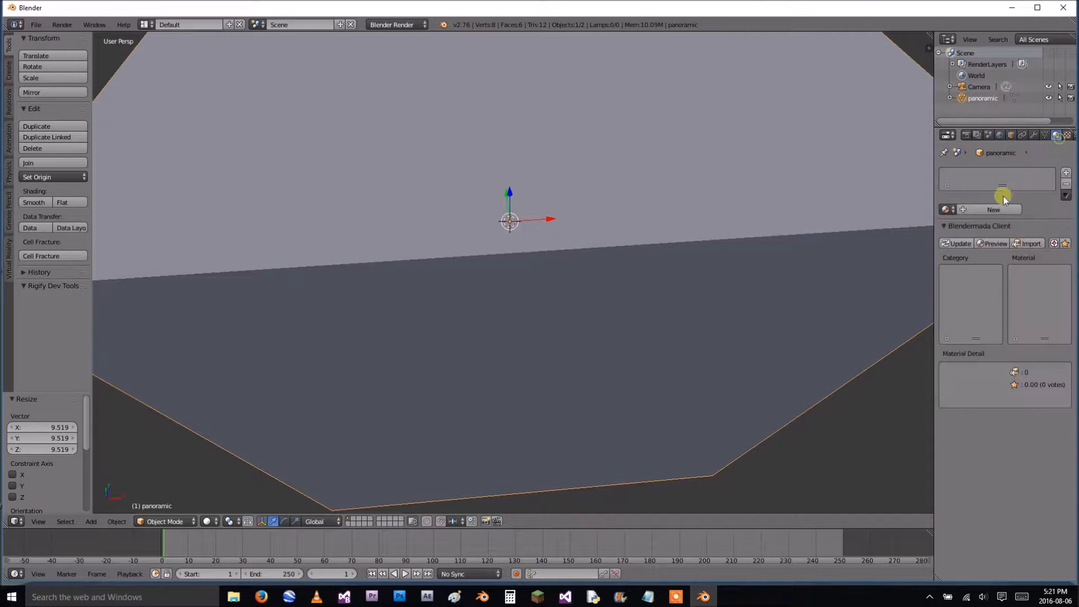
click(991, 209)
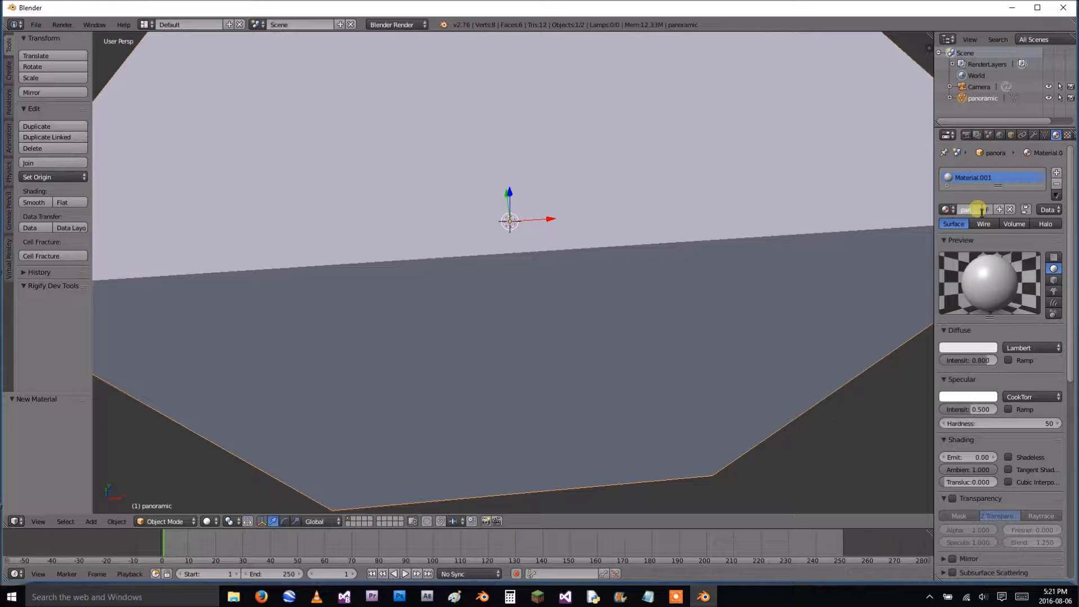
click(981, 210)
text(panoramic)
key(Return)
Widen the properties area and switch the scene's engine to Blender Game.
drag(934, 176, 619, 198)
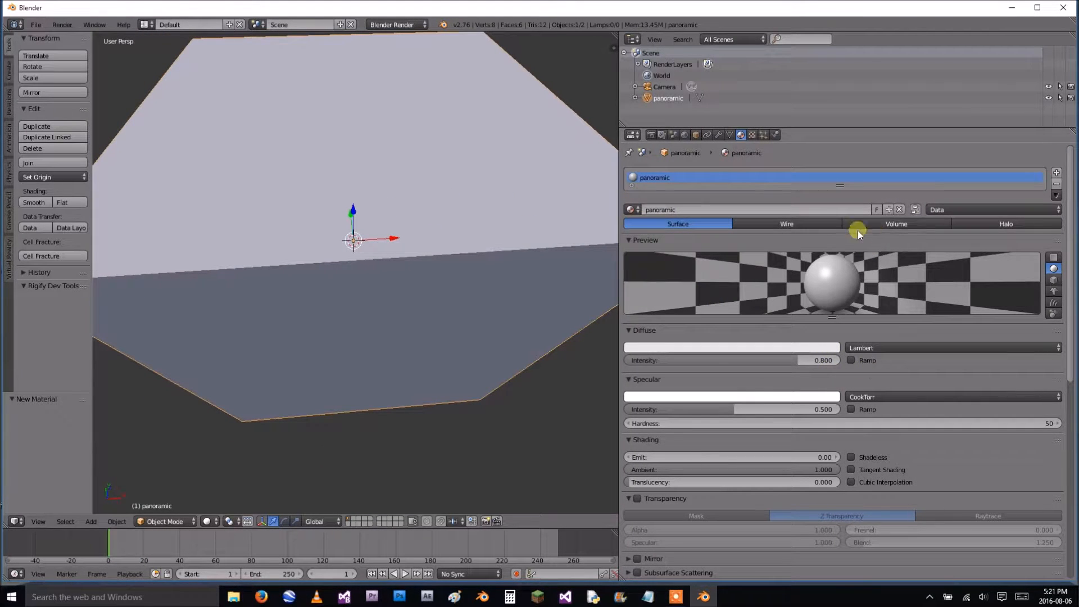
click(651, 134)
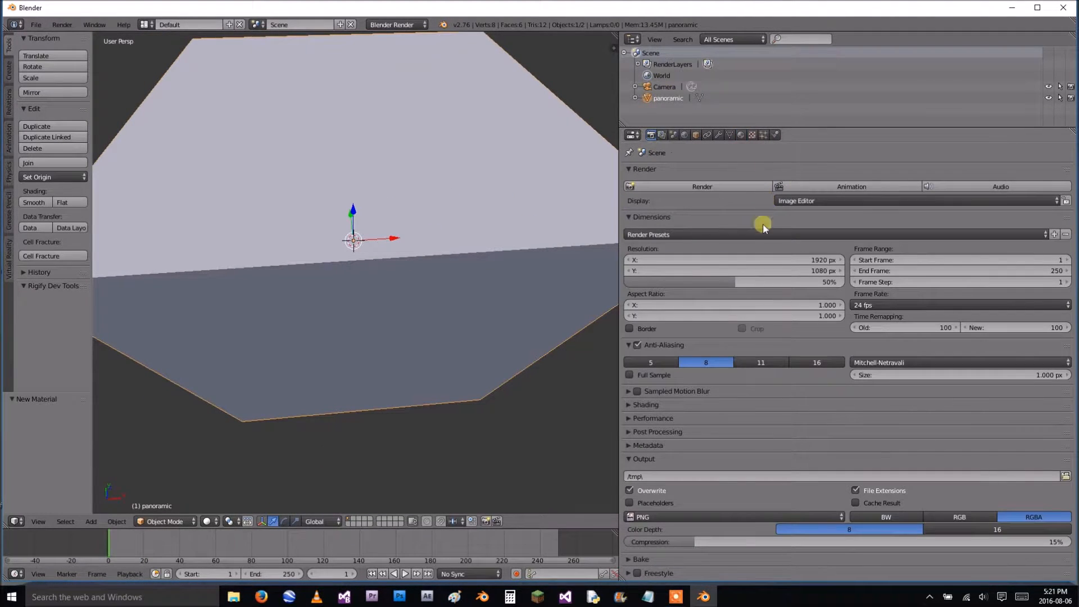
click(396, 24)
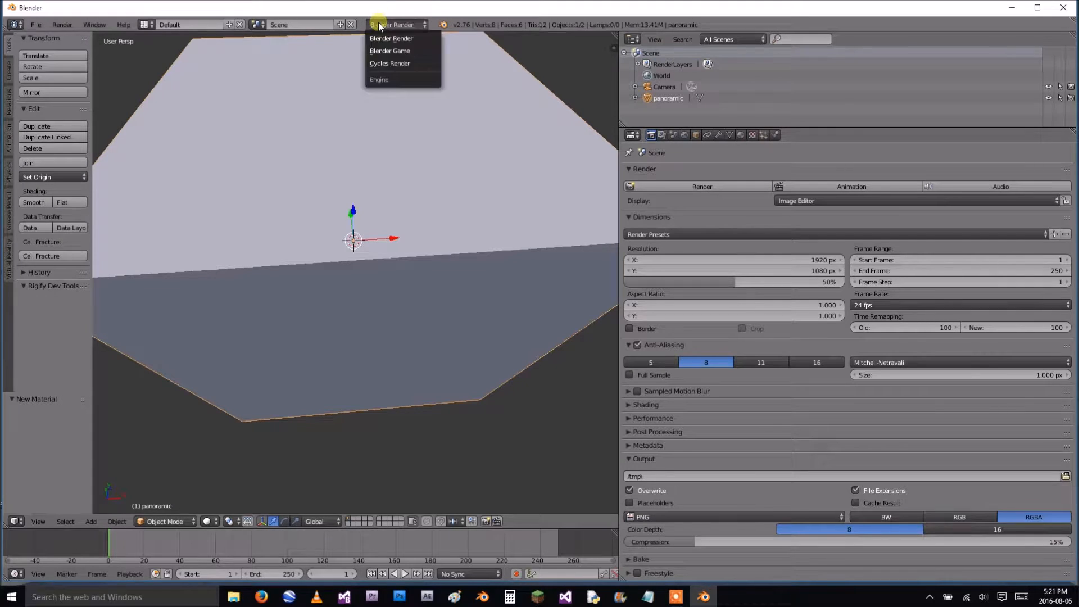
click(397, 51)
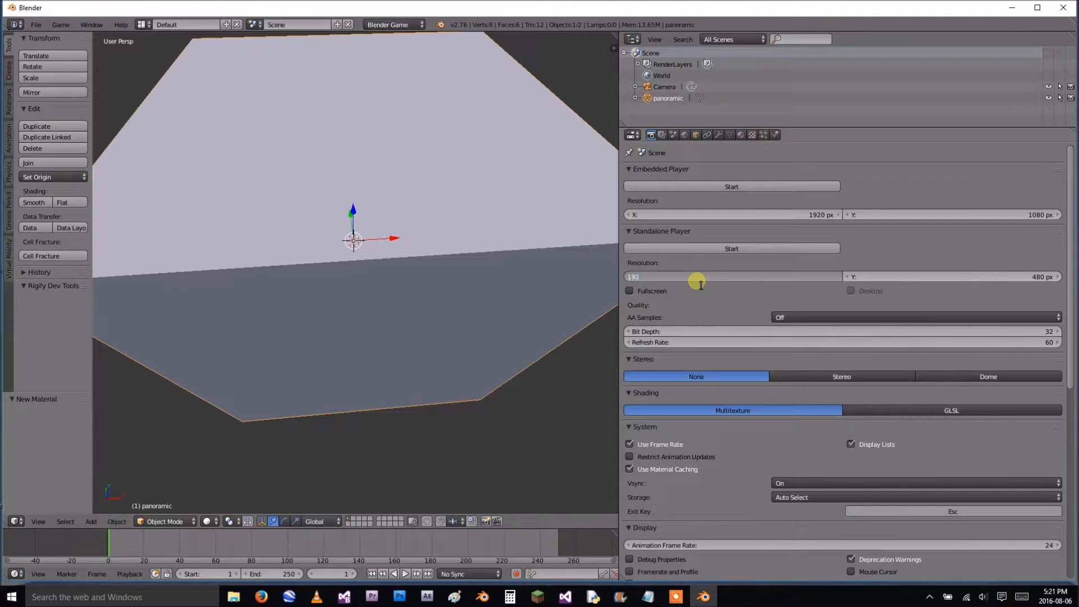
Set the standalone player's resolution to 1920 × 1080 px and turn on its Desktop option.
click(1036, 276)
click(1034, 277)
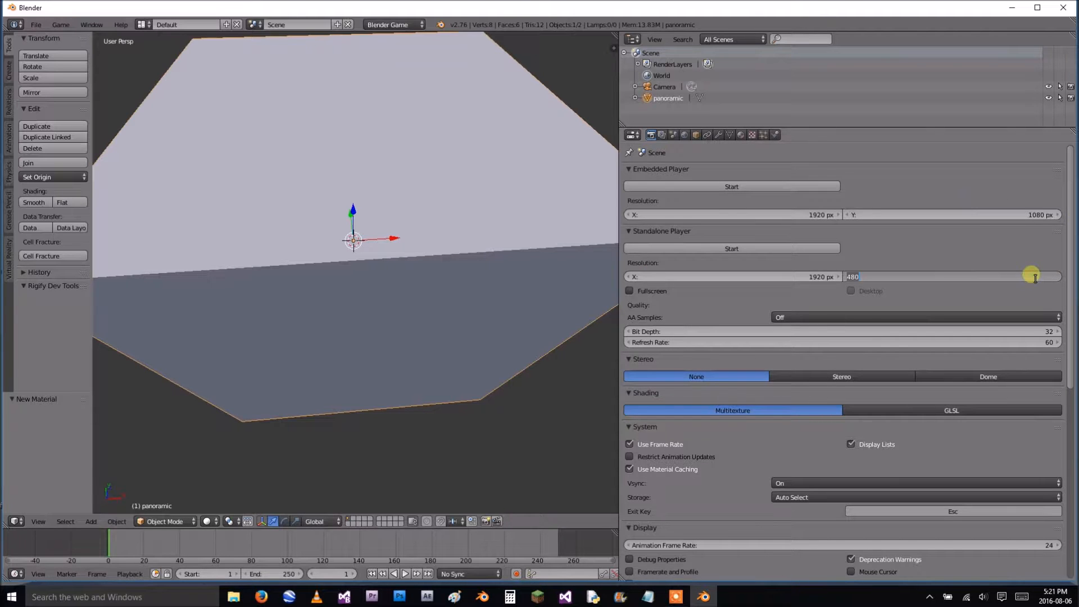
key(Return)
click(866, 296)
scroll(866, 327, down, 3)
scroll(868, 389, down, 7)
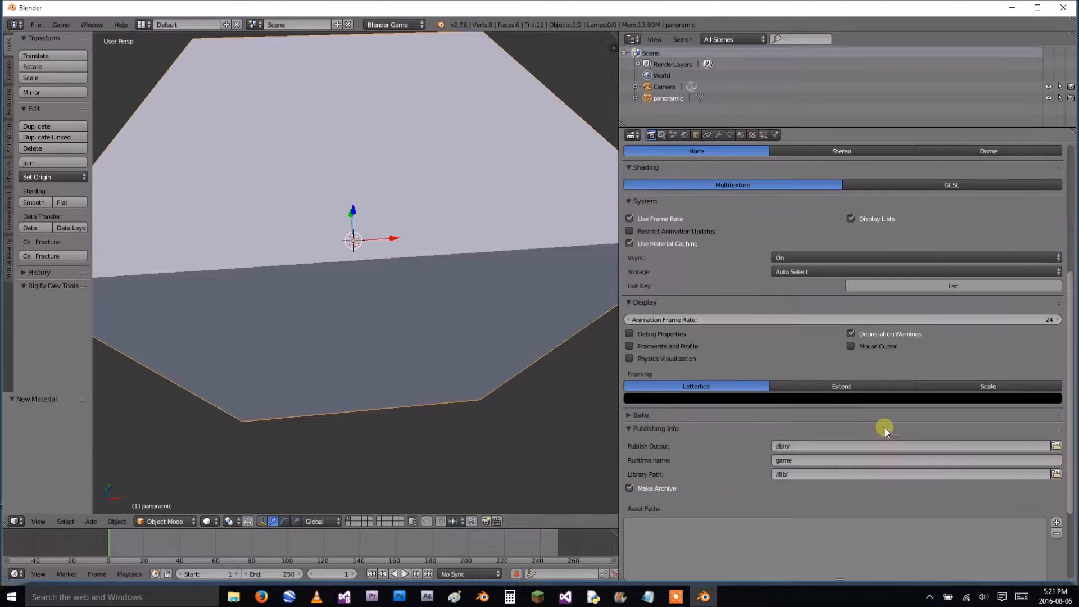
scroll(841, 424, up, 10)
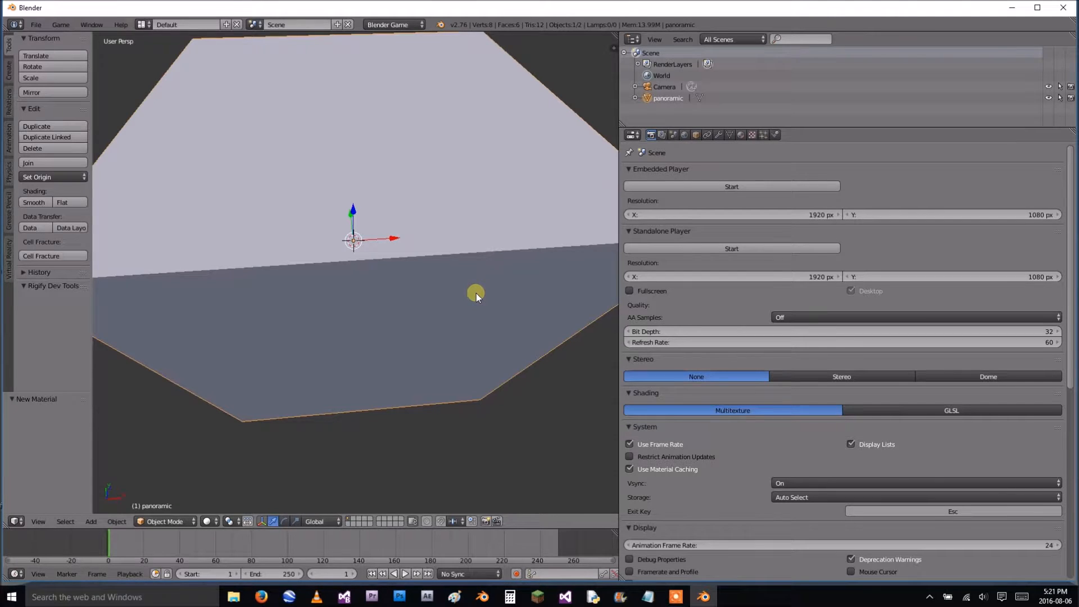
Switch the 3D view's shading to Texture with the whole cube in view.
key(KP_0)
middle_click(446, 266)
scroll(437, 262, down, 5)
middle_drag(426, 257, 410, 175)
click(206, 521)
click(238, 470)
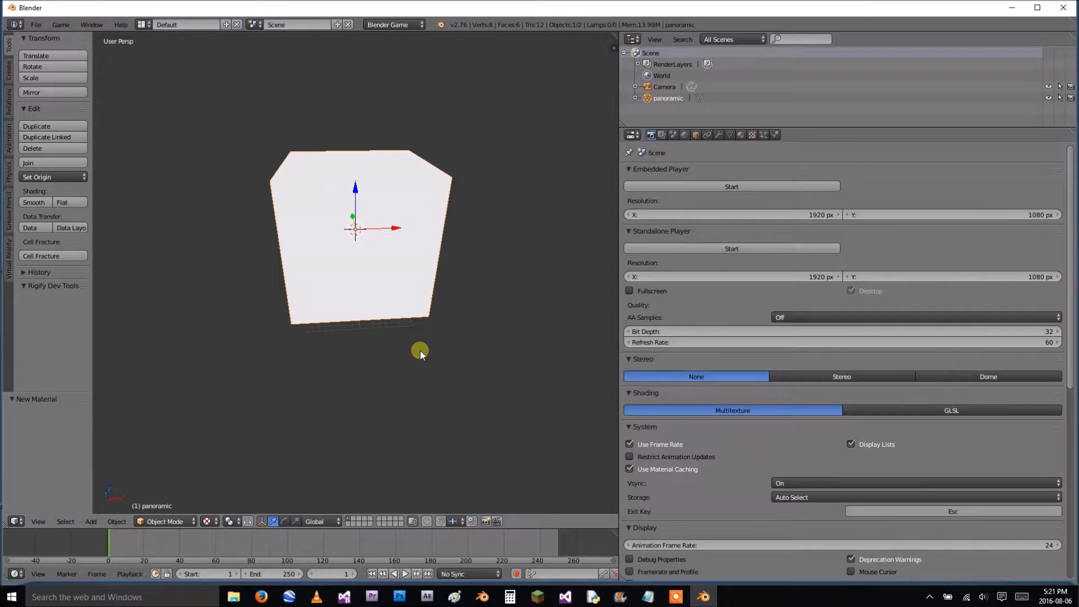
Flip the normals of all the cube's faces in Edit Mode so that they point inward.
key(Tab)
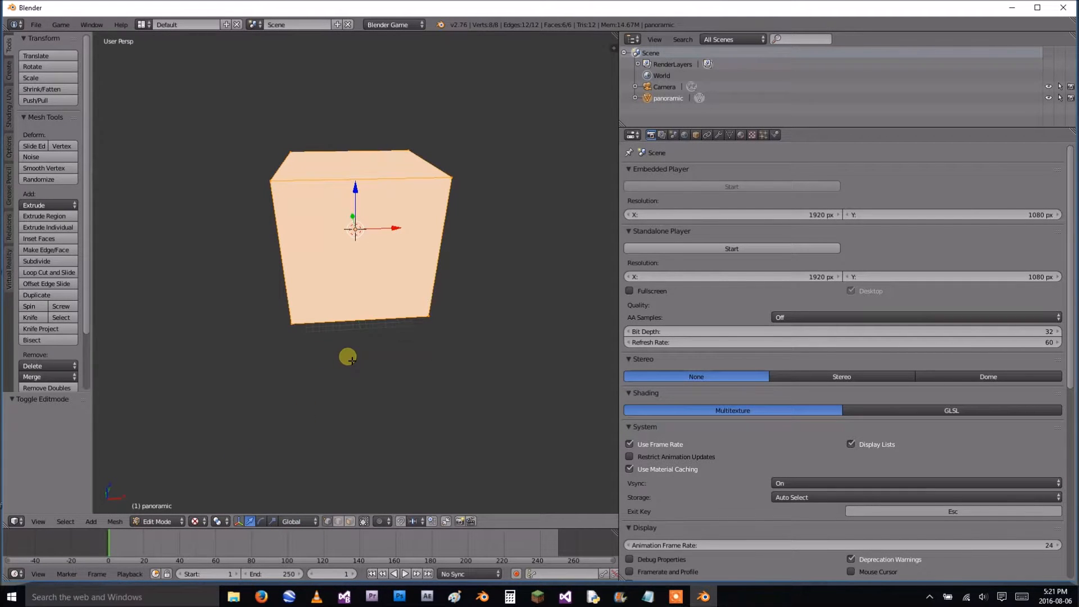
key(space)
text(flip)
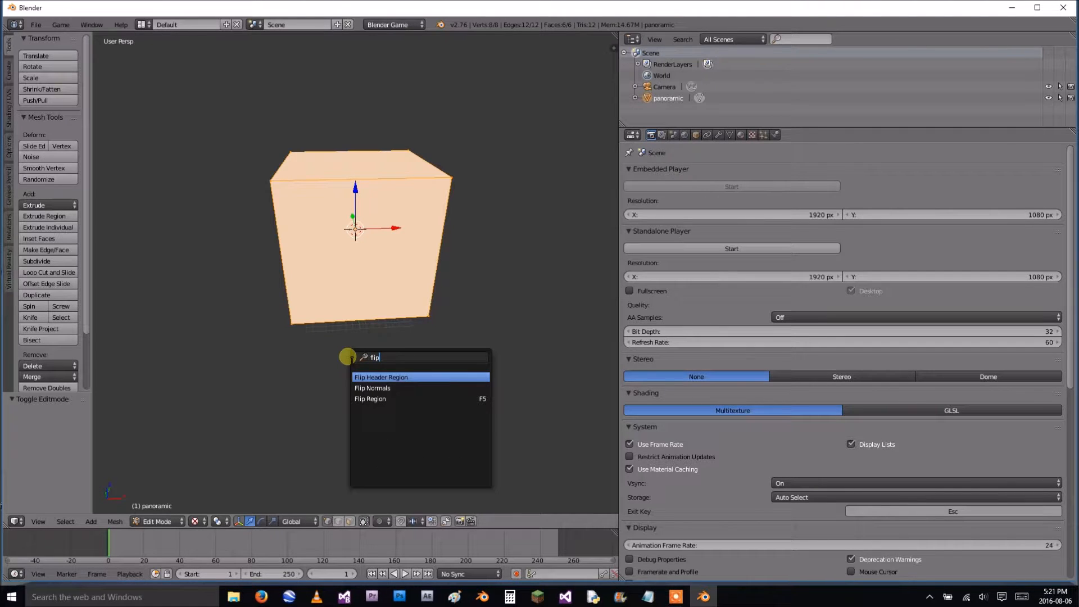
click(385, 388)
scroll(485, 222, up, 5)
scroll(484, 222, down, 5)
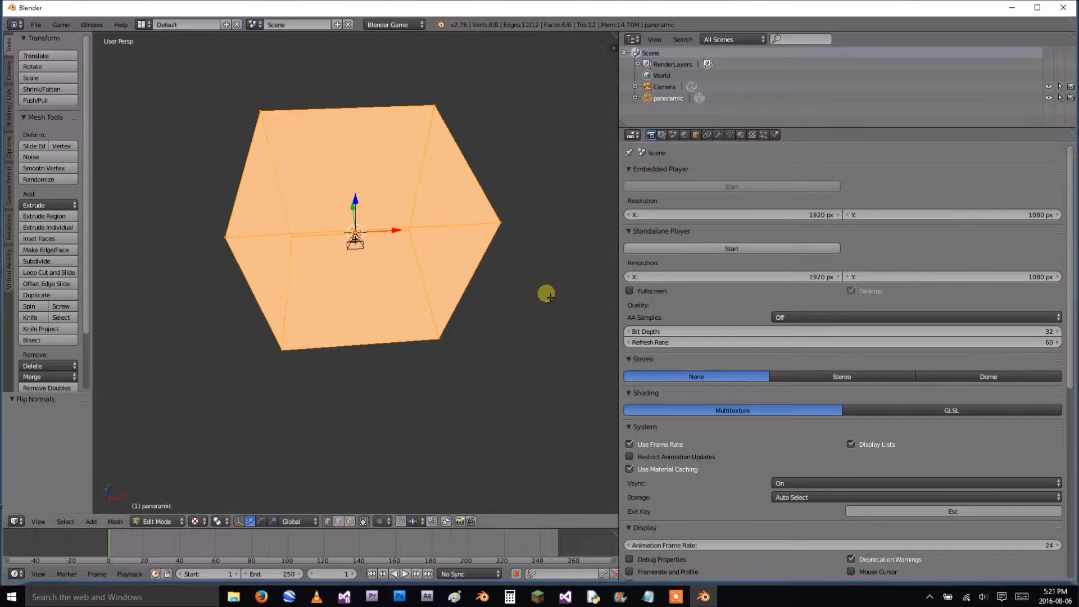
Narrow the properties area, split off a second area as a UV/Image Editor and maximize the Blender window.
drag(620, 302, 983, 309)
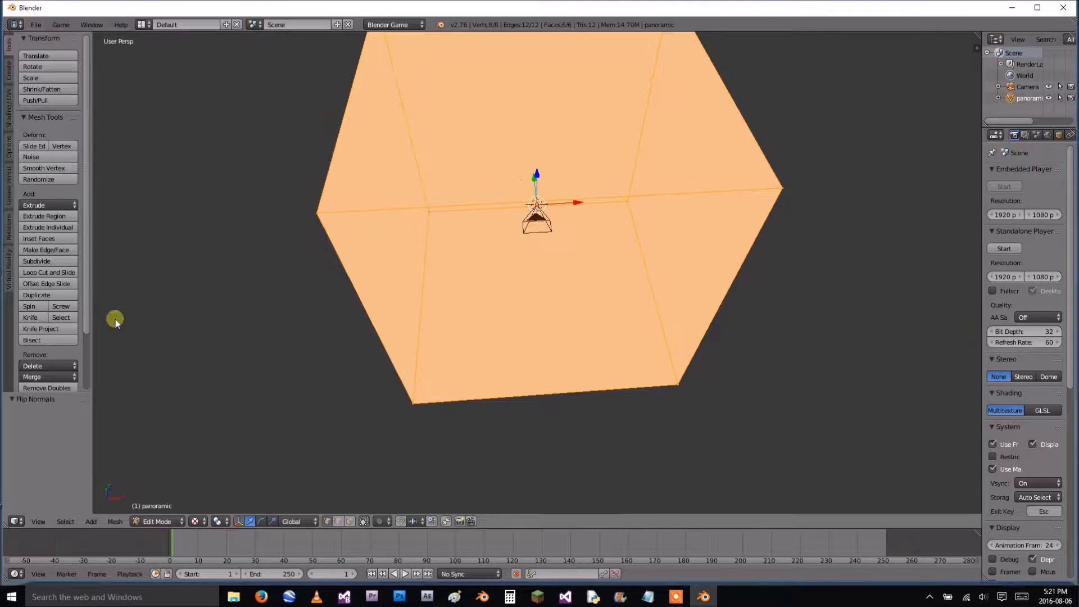
drag(7, 528, 243, 480)
click(14, 521)
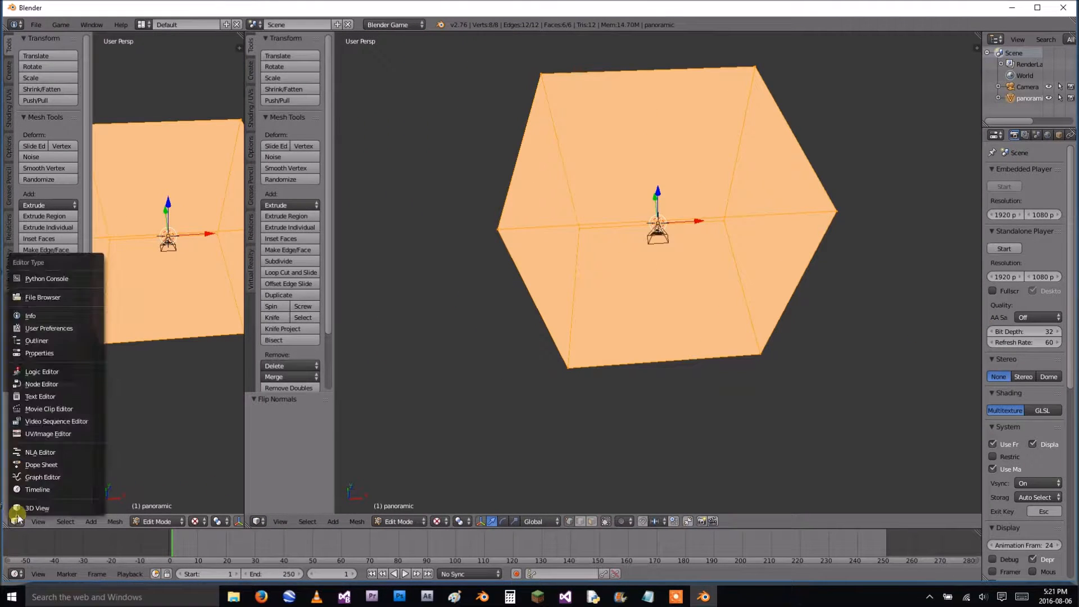
click(29, 434)
click(1038, 7)
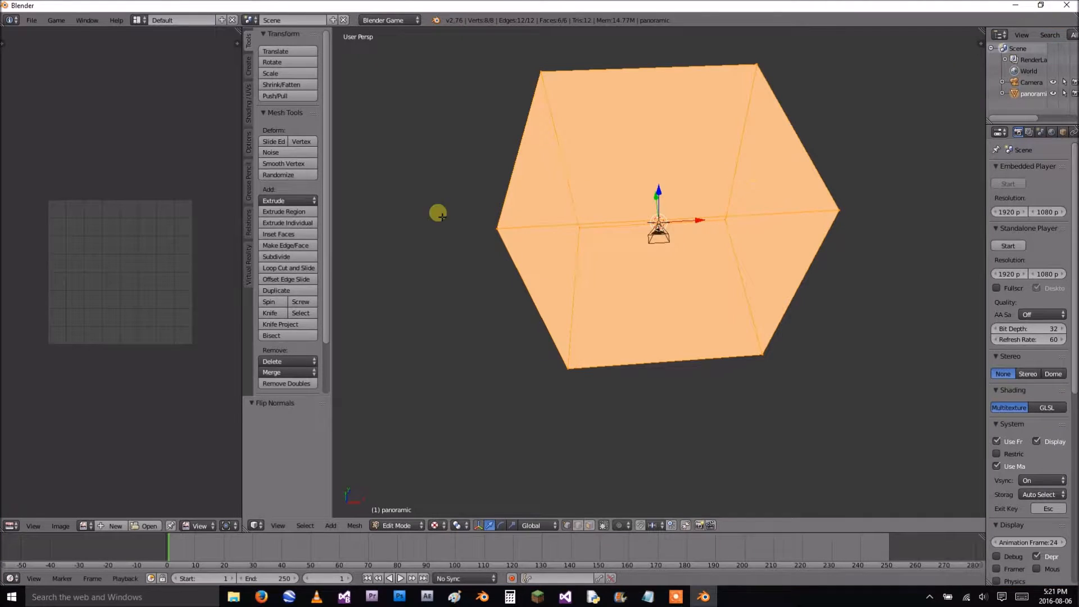
Open the image menu pan.png from the bge\texture packs folder in the UV/Image Editor.
click(140, 528)
click(33, 152)
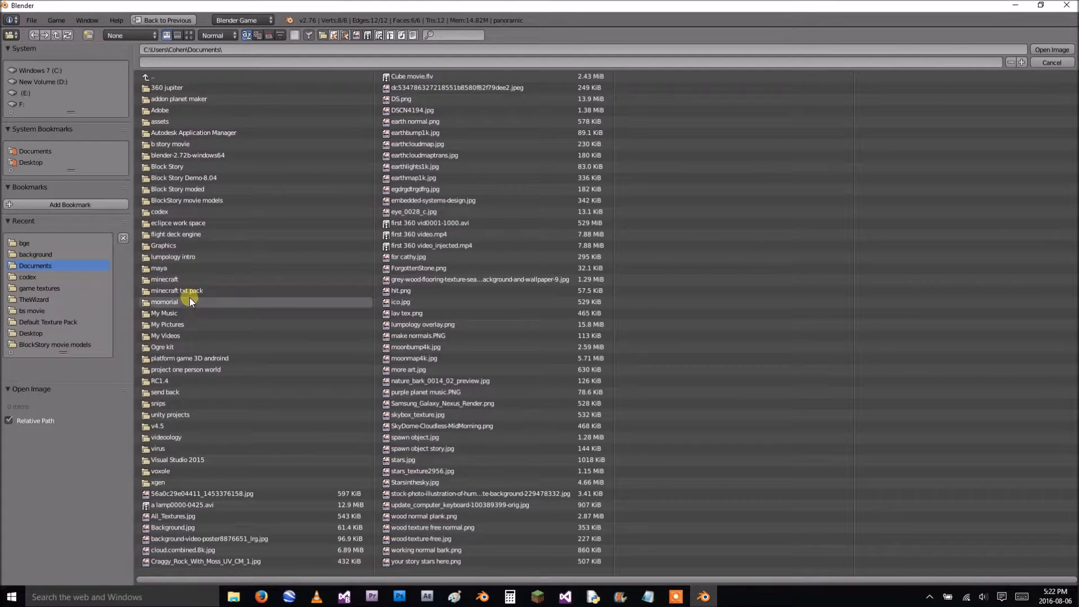
click(190, 280)
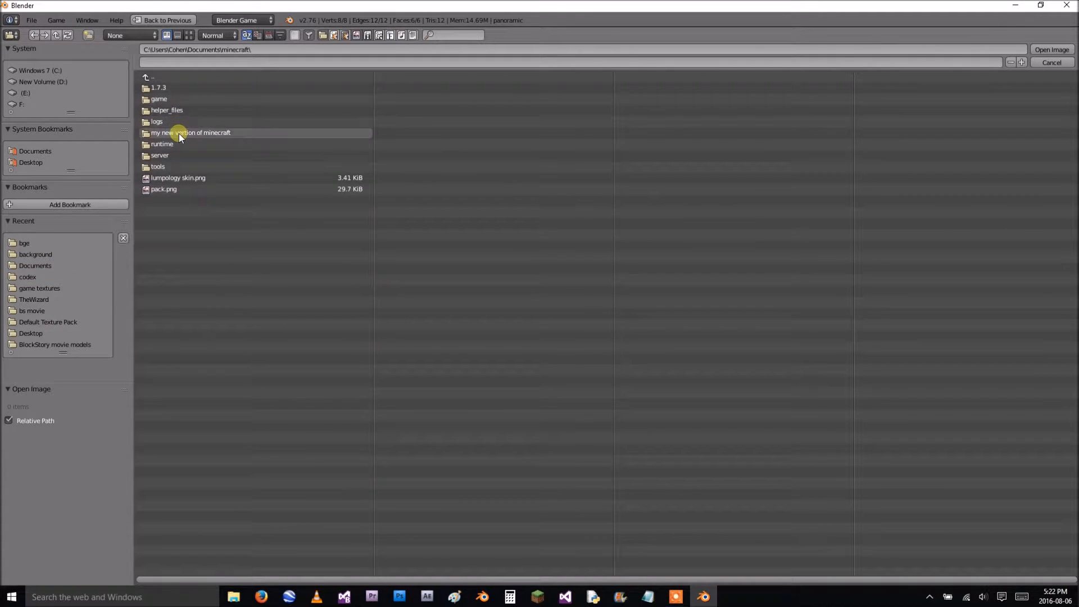
click(178, 134)
click(181, 129)
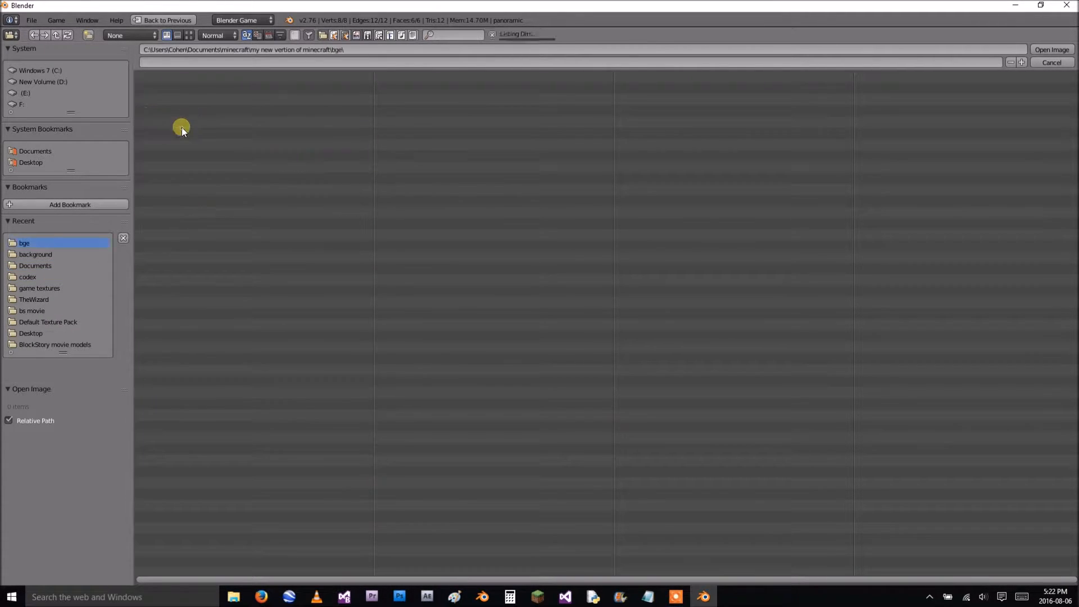
click(187, 35)
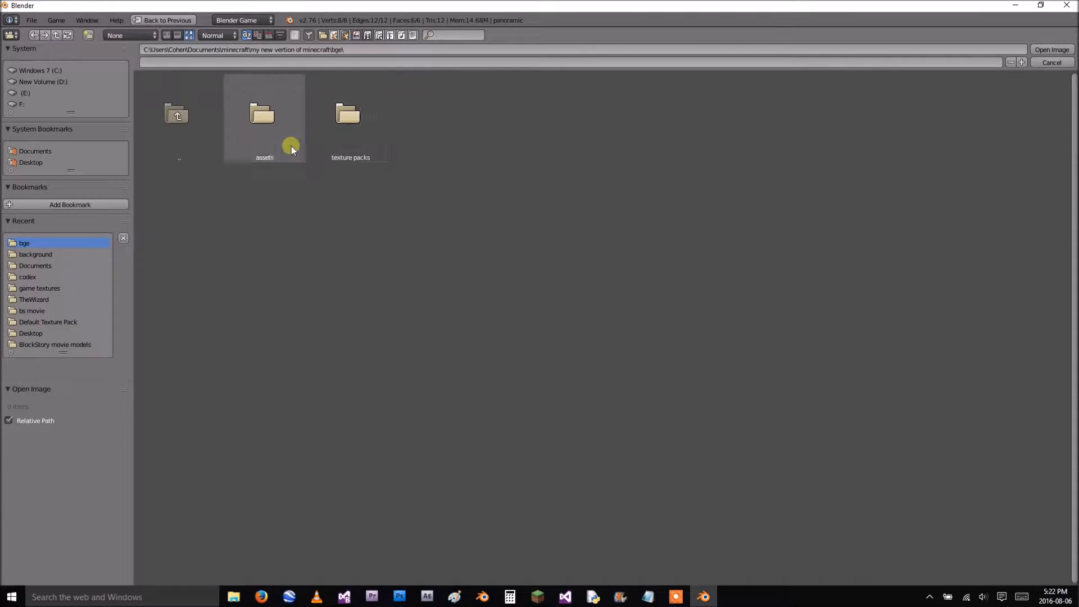
click(377, 121)
click(260, 129)
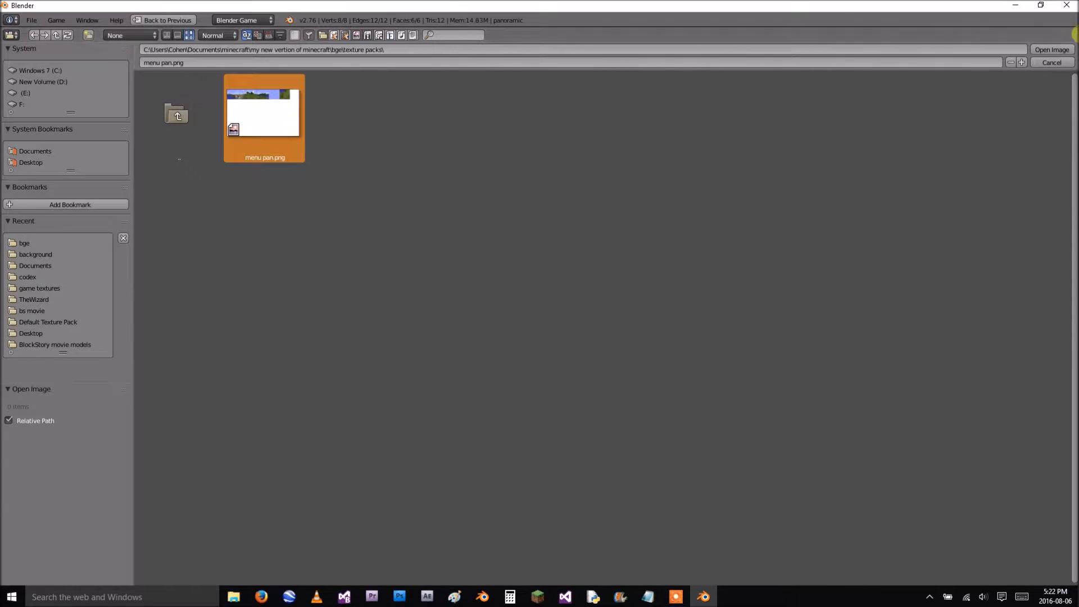
click(1051, 50)
scroll(90, 260, down, 5)
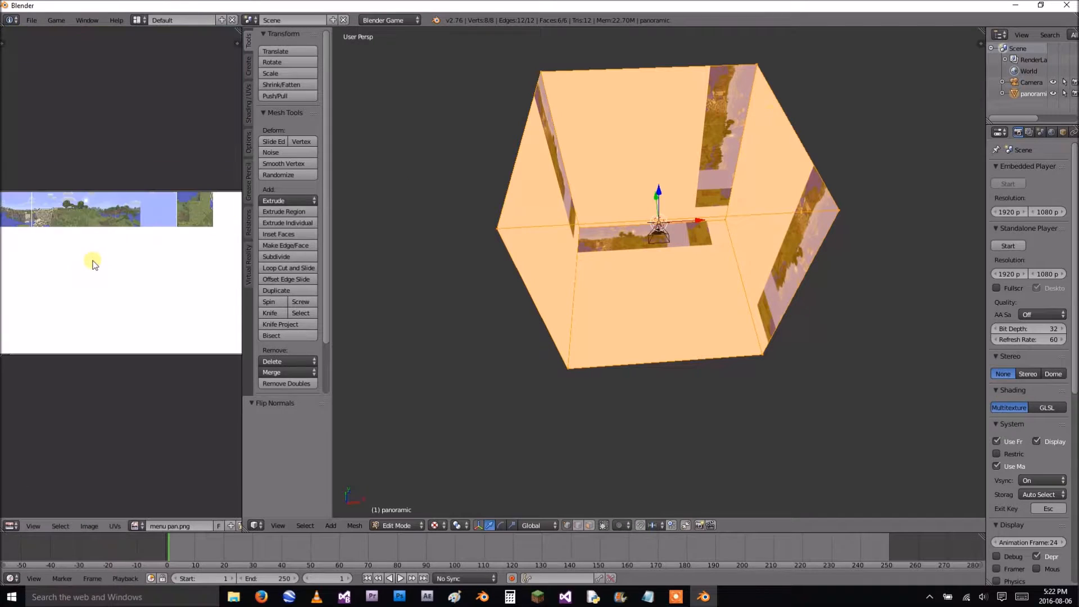
Switch the mesh to face selection and select only the cube's bottom face.
mouse_move(571, 251)
middle_down()
mouse_move(558, 296)
mouse_move(559, 243)
middle_up()
click(589, 524)
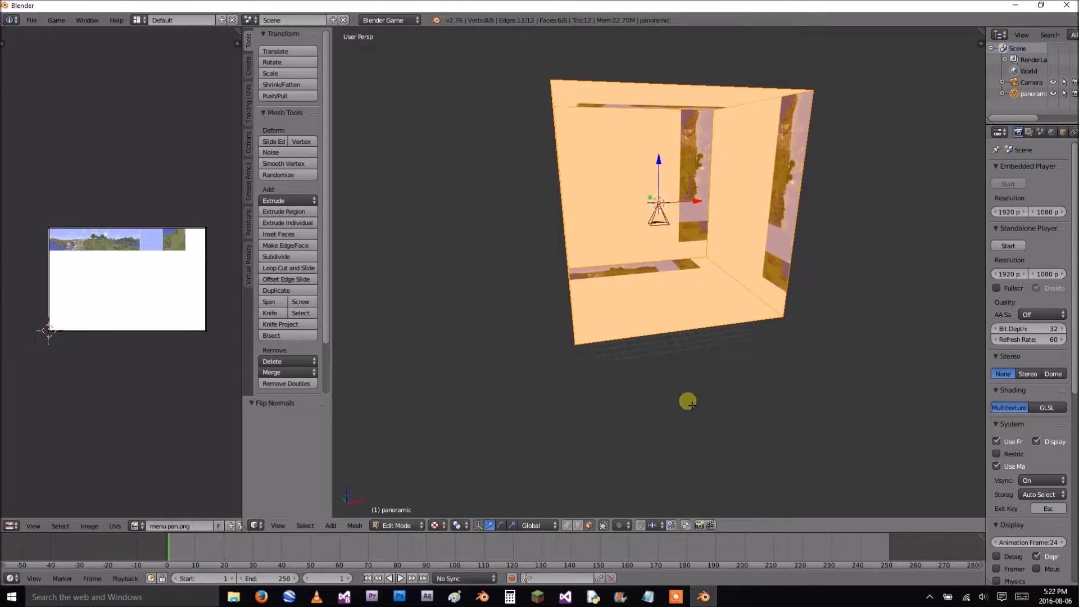
middle_drag(686, 403, 680, 288)
right_click(679, 286)
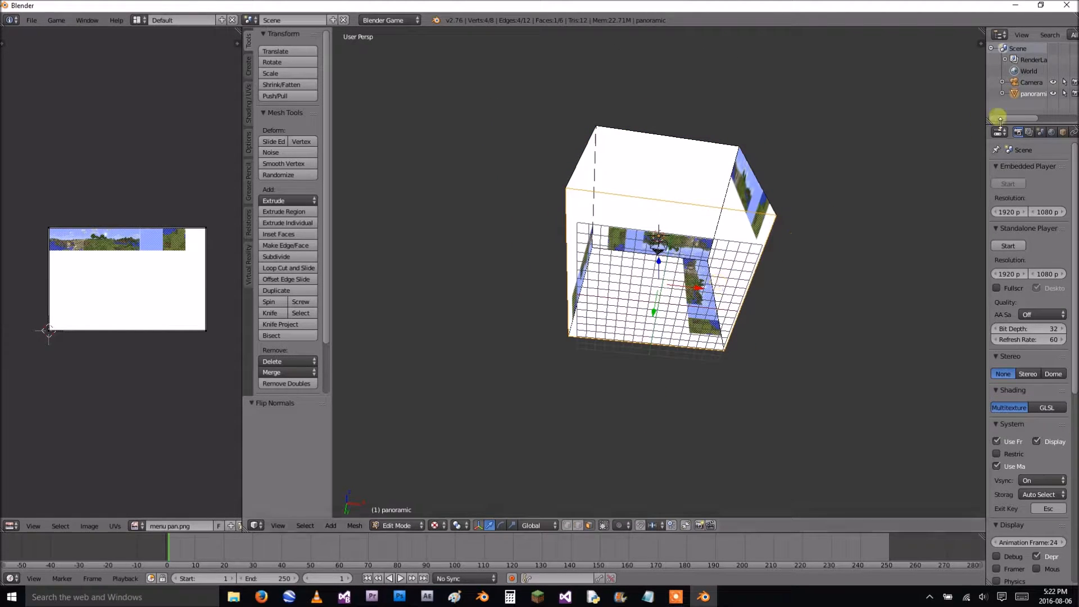
Widen the properties area and add a new texture to the cube's panoramic material.
drag(989, 135, 801, 135)
click(921, 133)
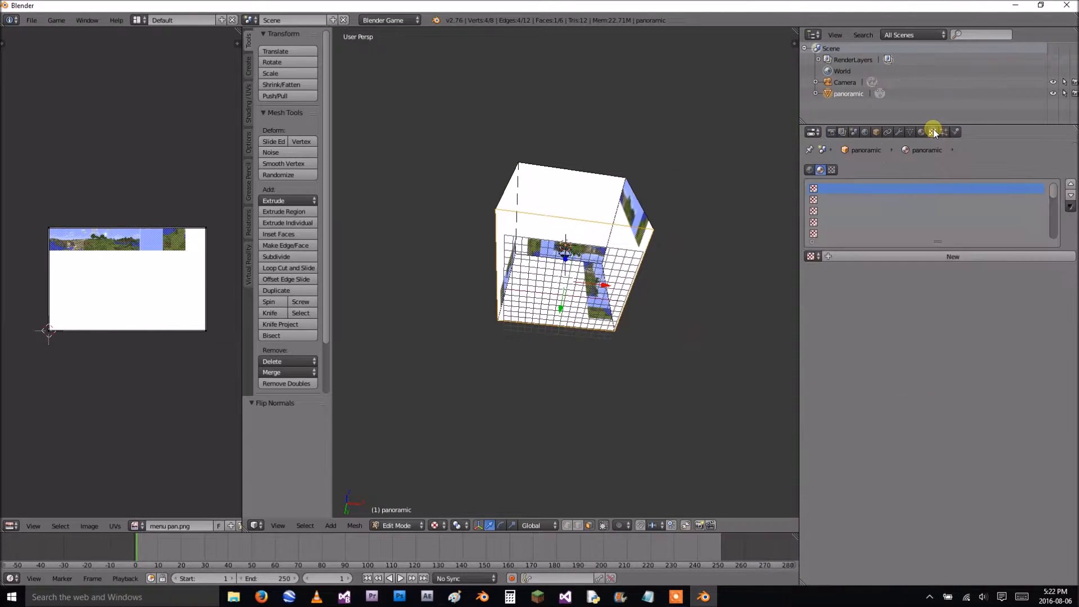
click(932, 132)
click(905, 254)
click(917, 257)
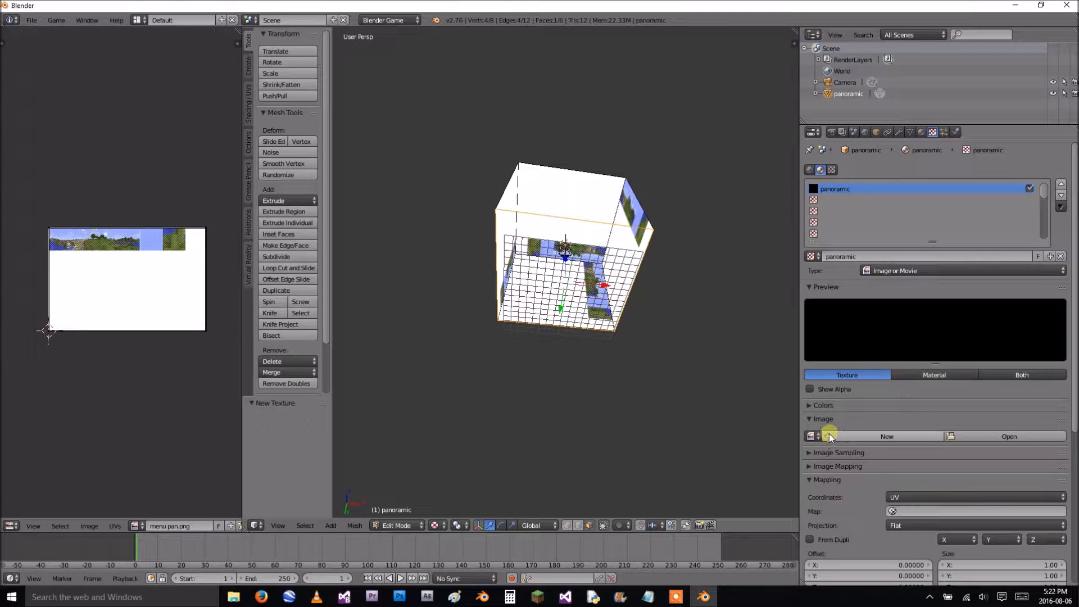
Assign the loaded menu pan.png as the new texture's image and look through the texture settings.
click(813, 436)
click(833, 453)
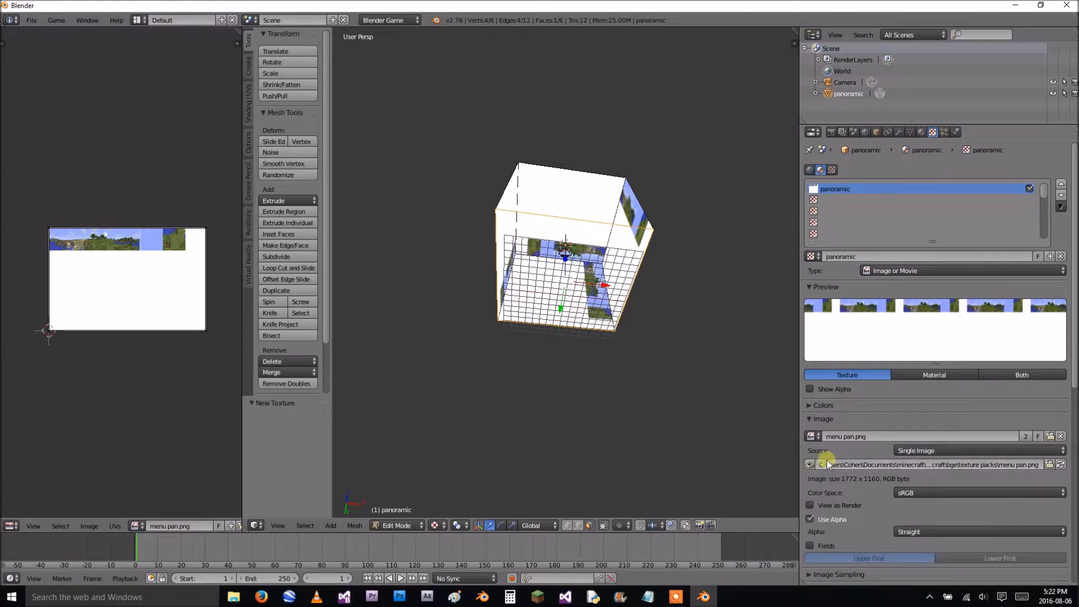
scroll(812, 466, down, 8)
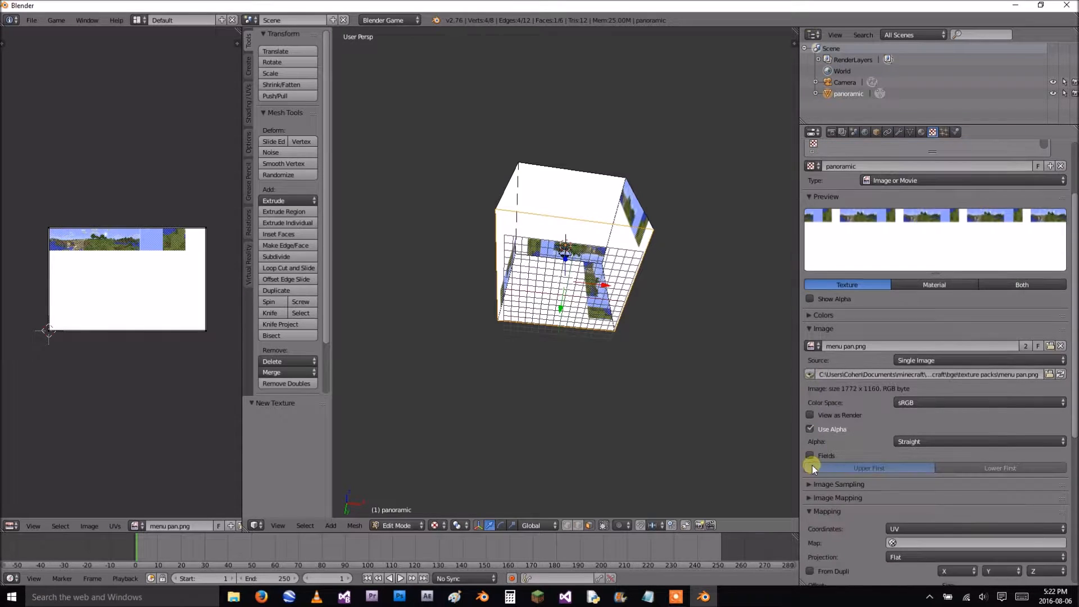
scroll(824, 457, up, 8)
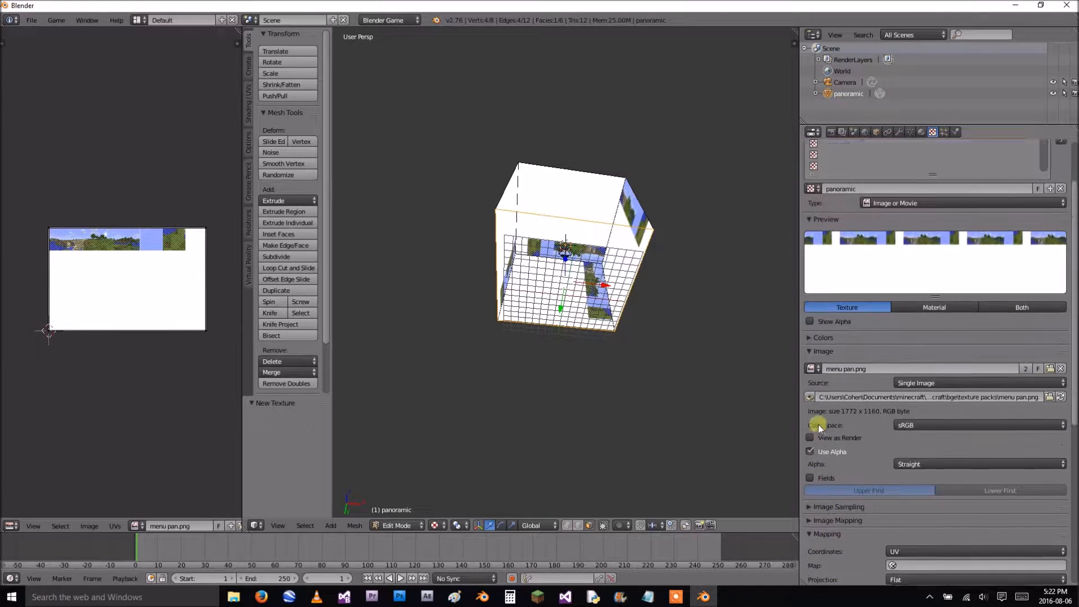
scroll(600, 299, up, 4)
Check the textured cube through the camera and from outside.
key(KP_0)
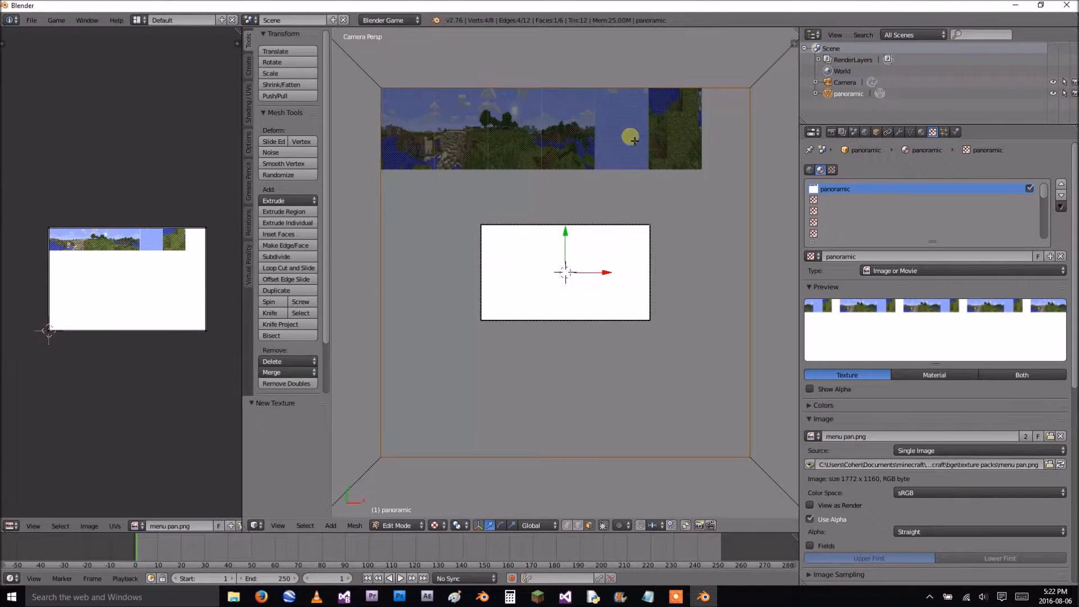
middle_drag(523, 313, 612, 321)
scroll(556, 259, down, 6)
key(Tab)
key(Tab)
scroll(214, 311, down, 2)
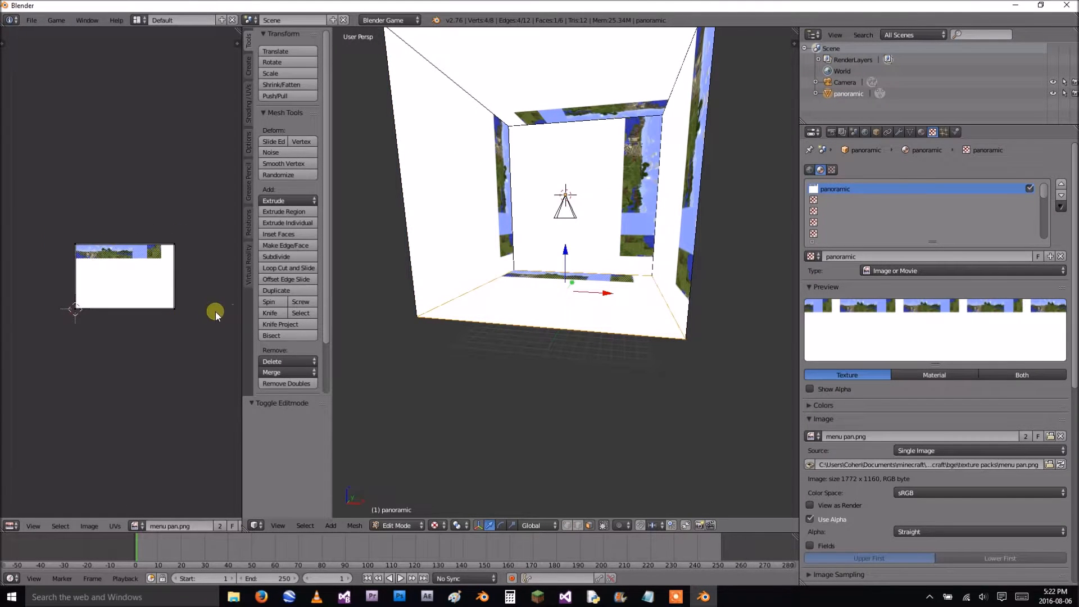
Select all UVs of the bottom face, show the UV editor's properties sidebar and widen the editor.
middle_drag(214, 312, 204, 312)
key(a)
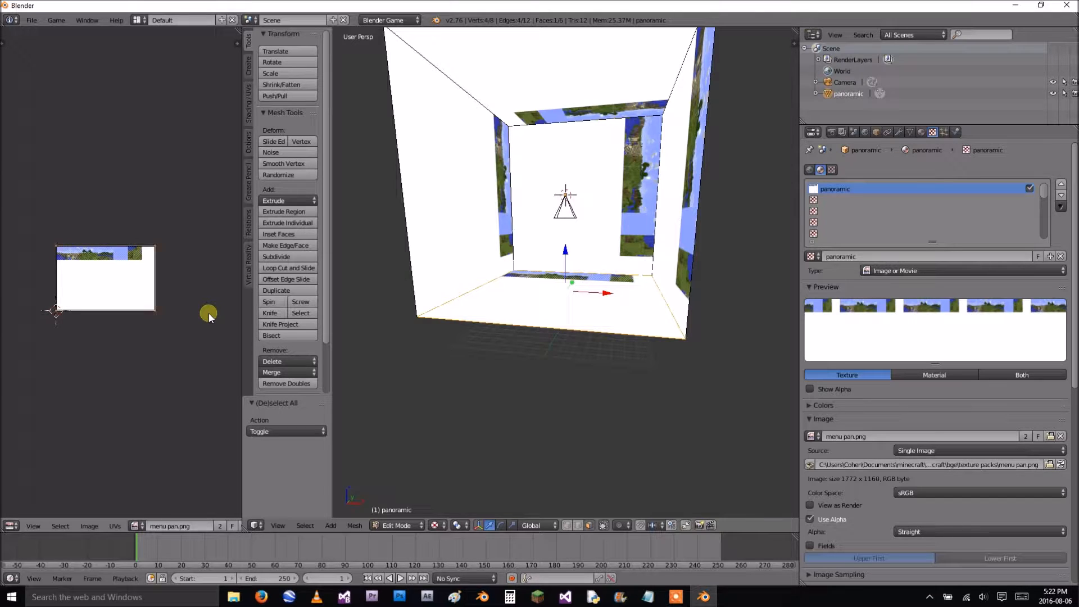
key(n)
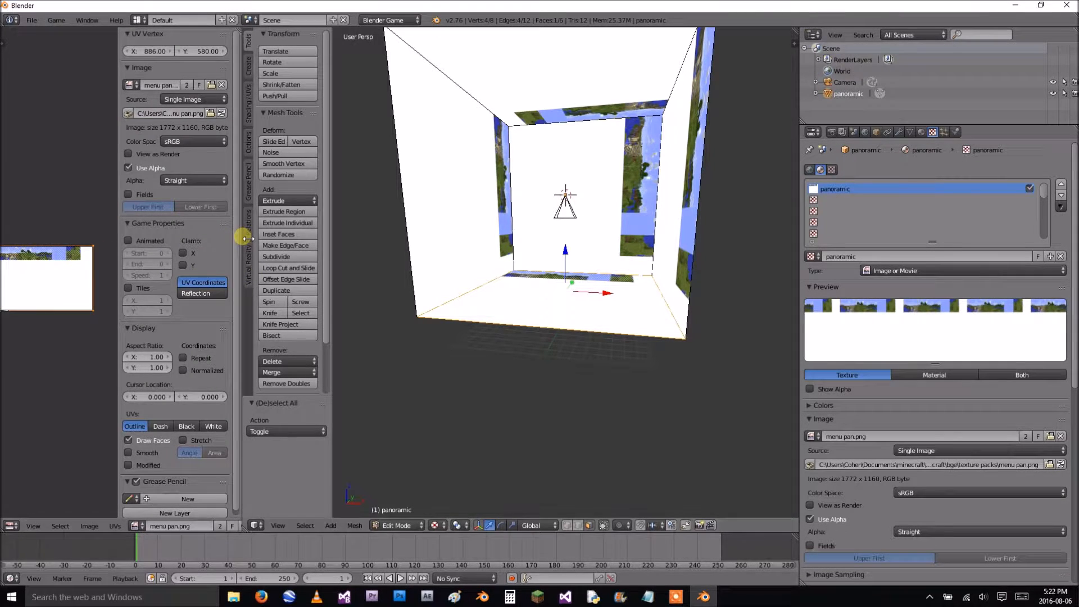
drag(240, 235, 540, 264)
scroll(212, 301, up, 5)
scroll(217, 302, down, 2)
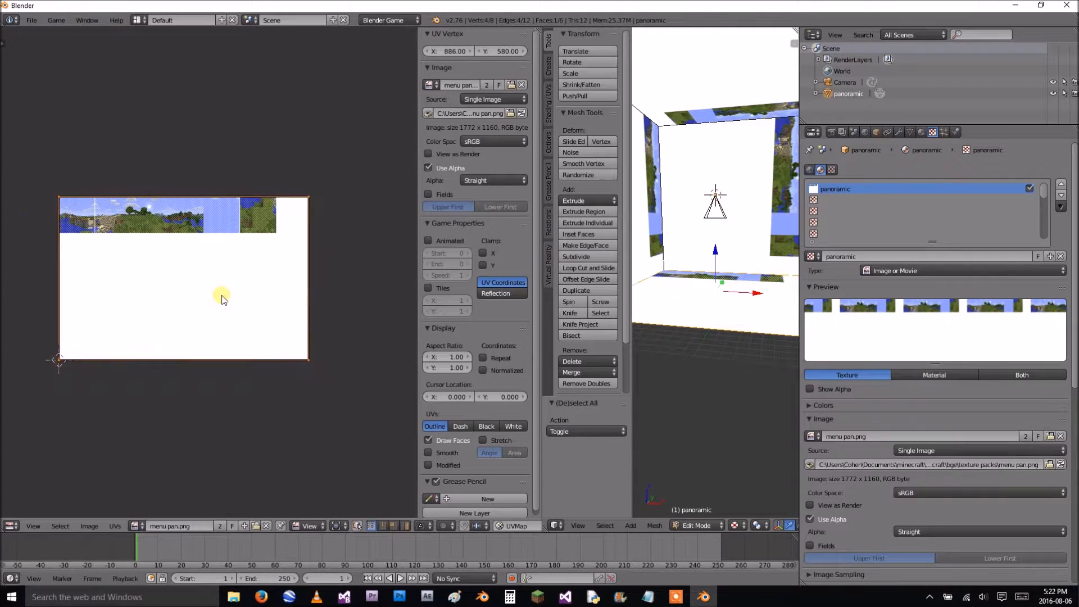
Scale the bottom face's UVs down by a factor of about 0.36.
key(s)
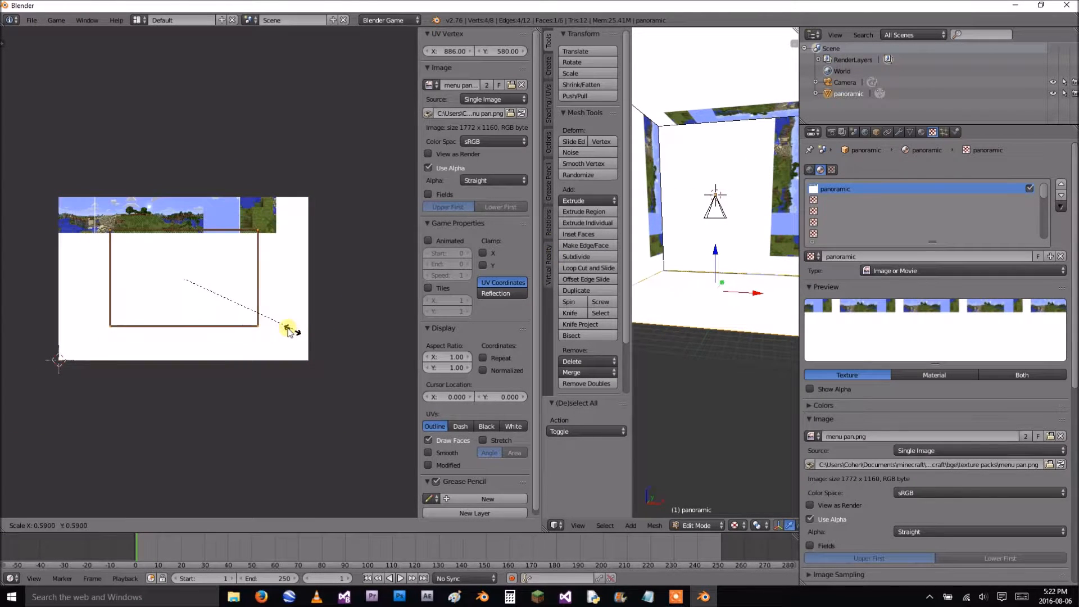
click(250, 312)
scroll(198, 289, up, 6)
scroll(272, 289, down, 7)
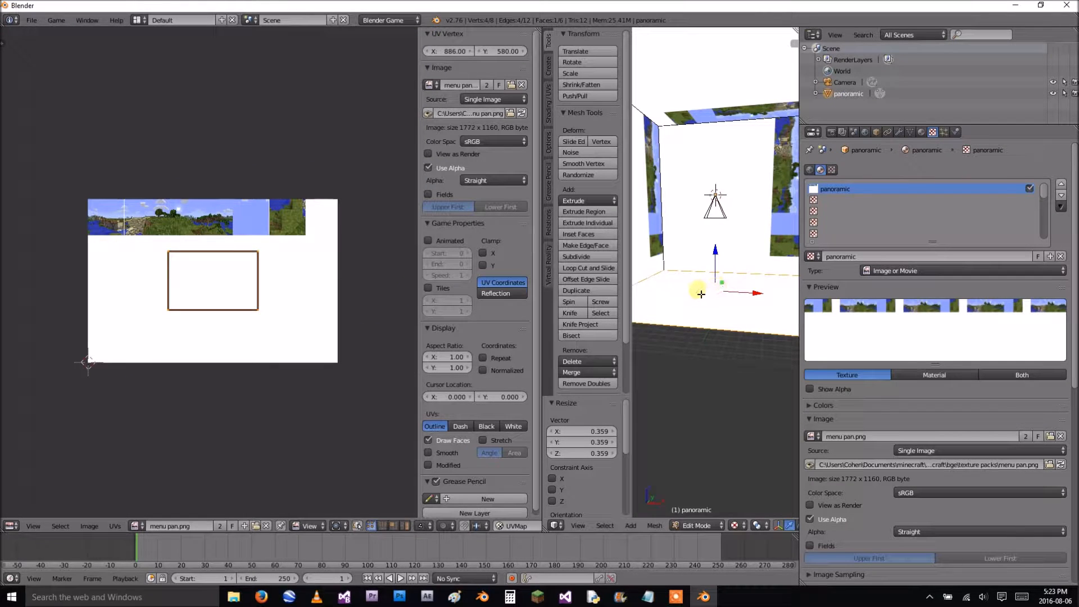
Unwrap the bottom face with Smart UV Project, using an angle limit of 66 and no island margin.
key(u)
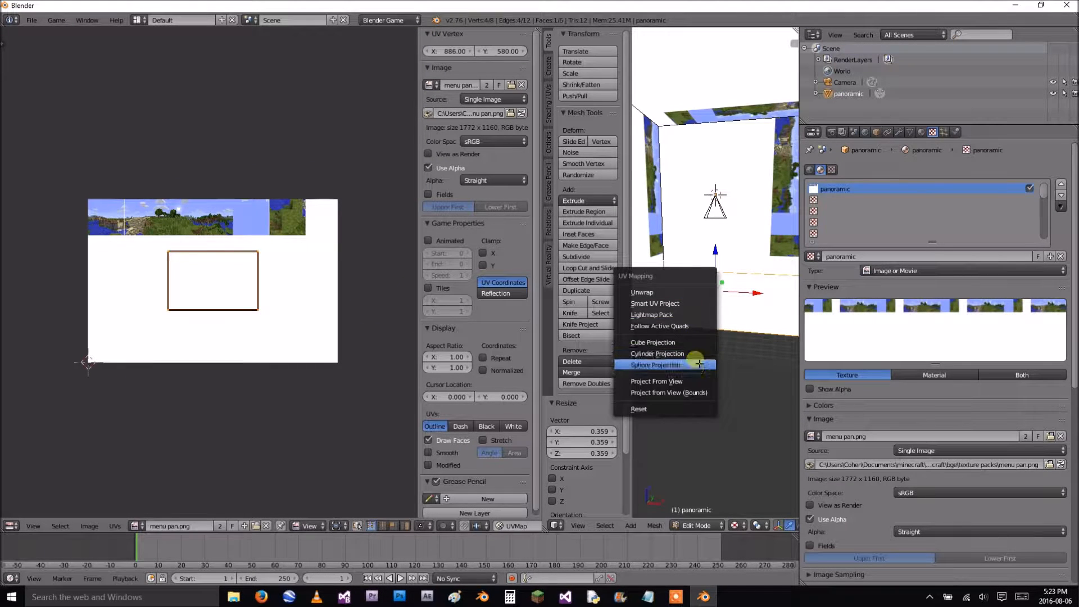
click(669, 304)
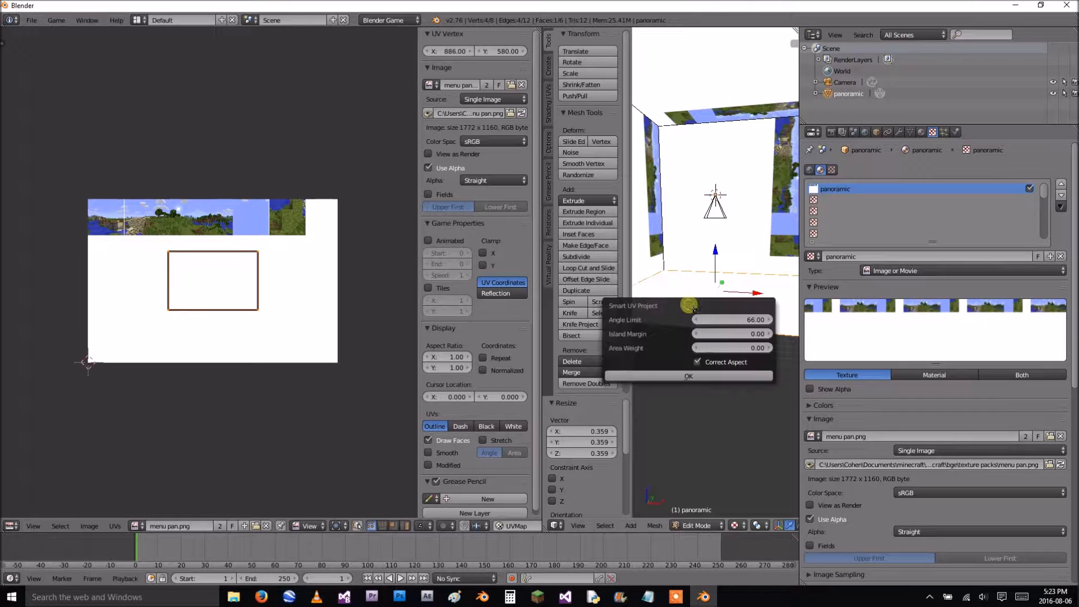
click(700, 376)
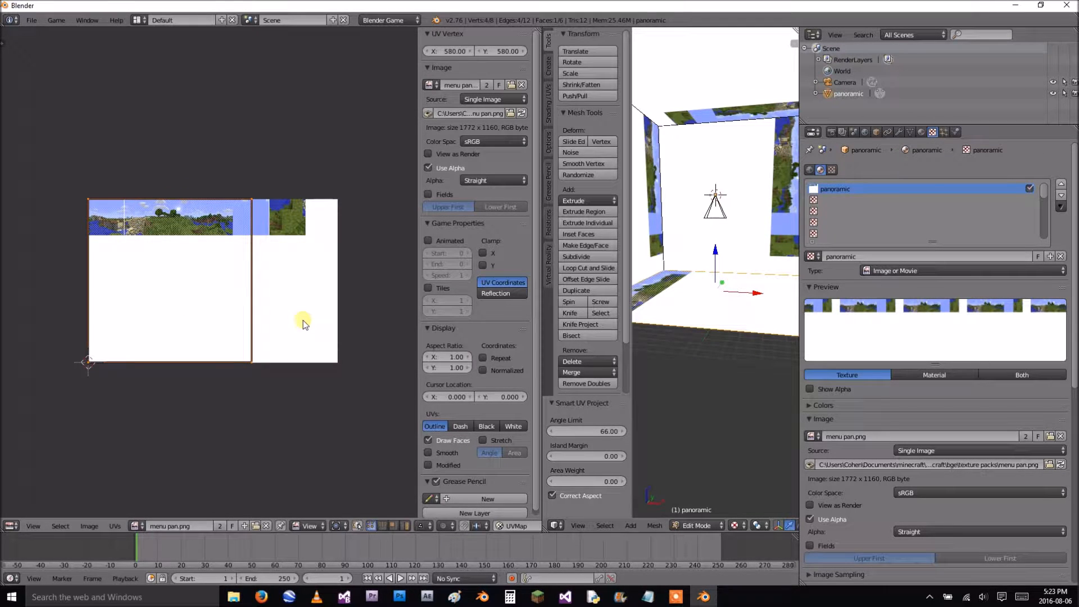
Scale the bottom face's square UV outline by 0.5 three times in a row.
scroll(274, 313, up, 2)
scroll(277, 313, down, 3)
middle_drag(277, 313, 299, 331)
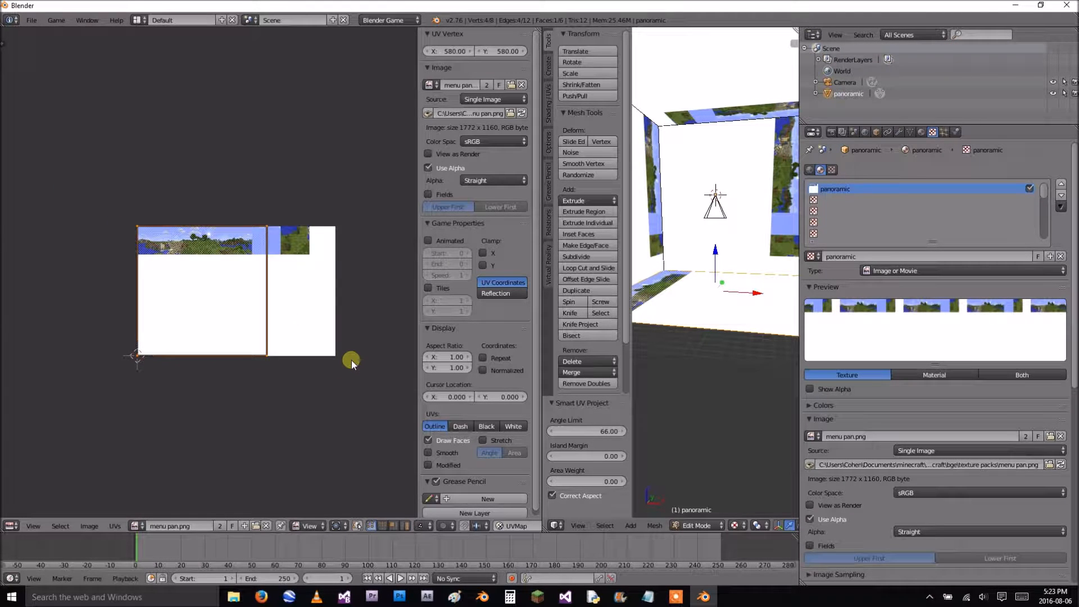
key(s)
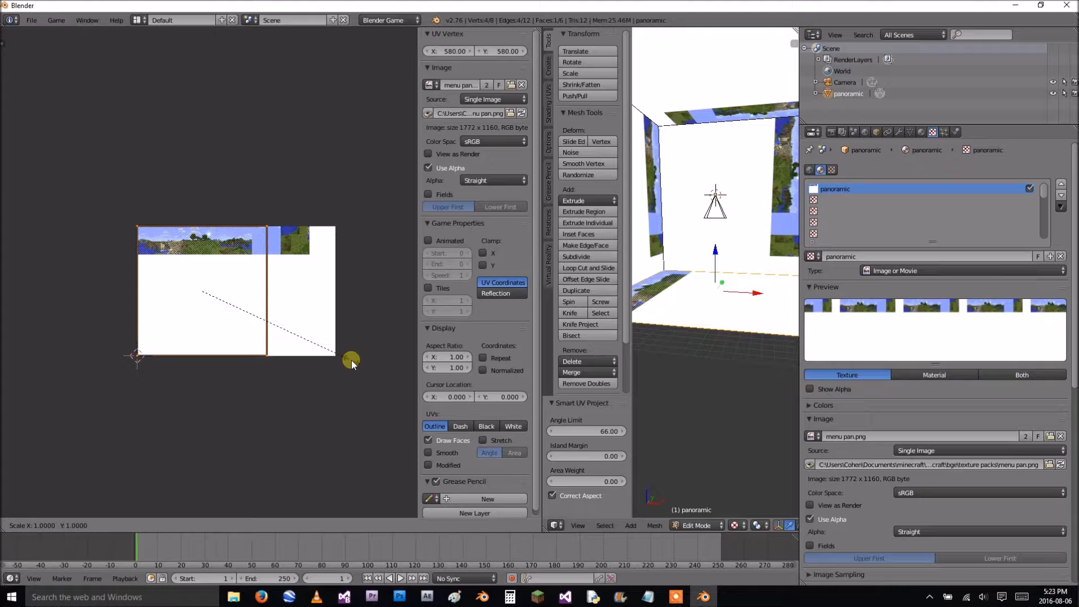
text(.5)
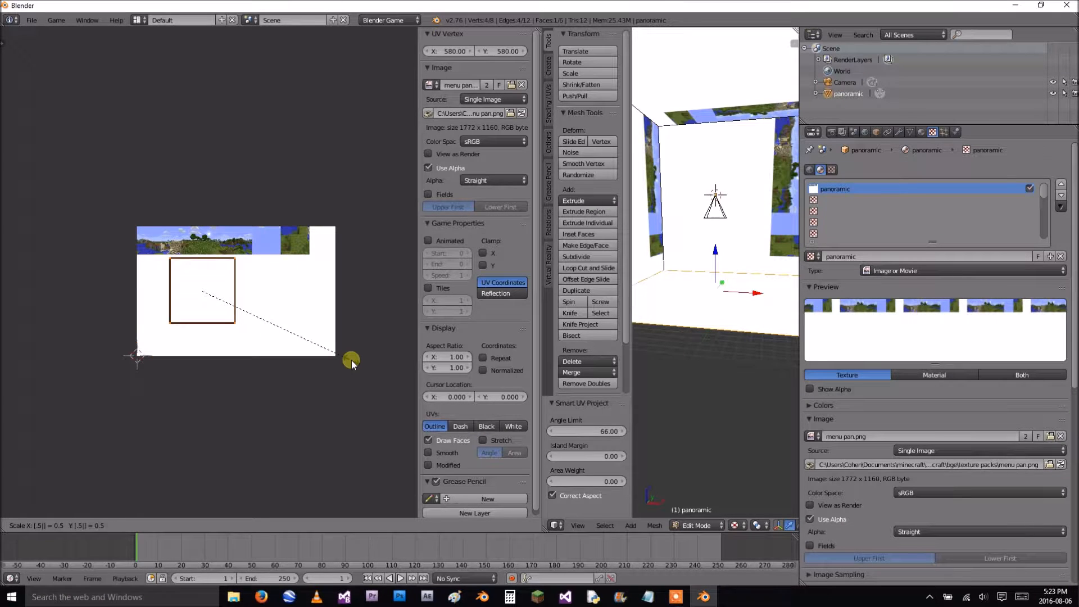
key(Return)
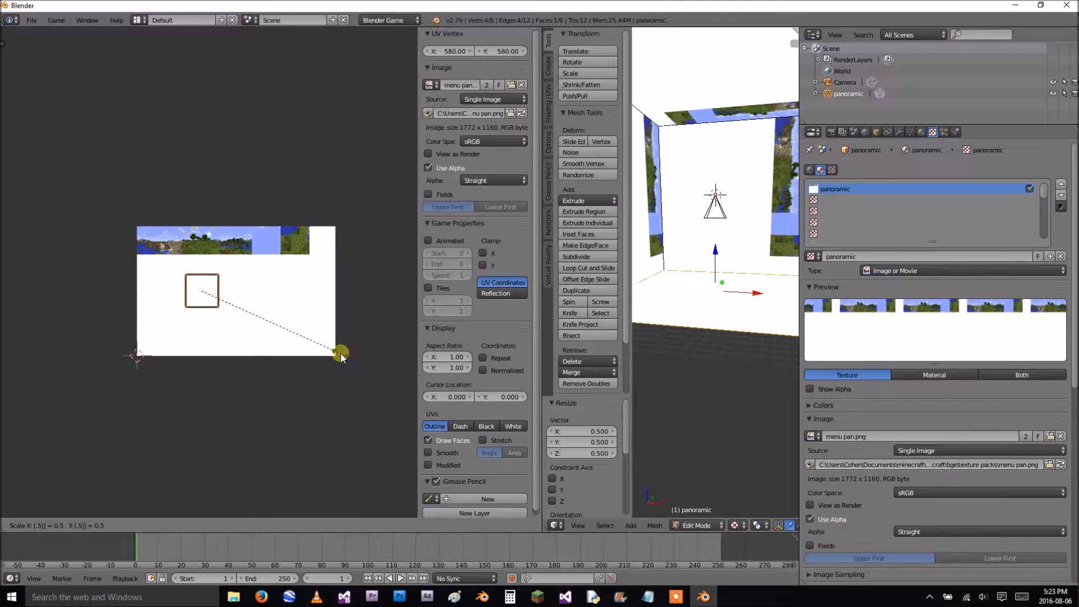
key(Escape)
scroll(306, 354, up, 2)
middle_drag(284, 308, 345, 325)
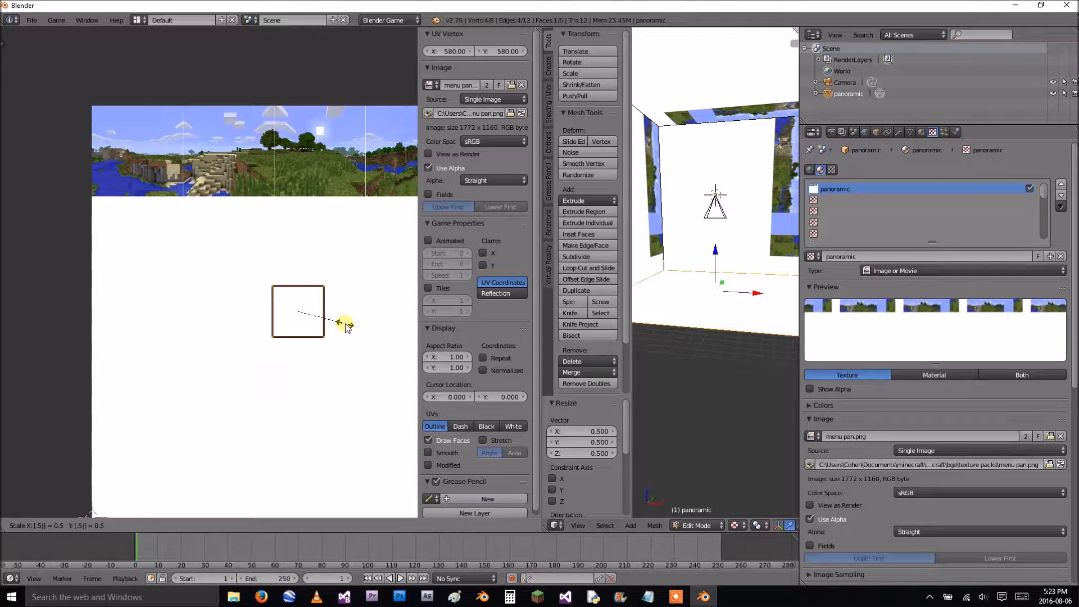
key(Return)
Move the UV square onto the first panorama picture and enlarge it by a factor of about 1.91.
key(g)
click(166, 187)
scroll(165, 186, up, 4)
middle_drag(144, 174, 284, 379)
key(s)
click(269, 306)
scroll(258, 318, up, 2)
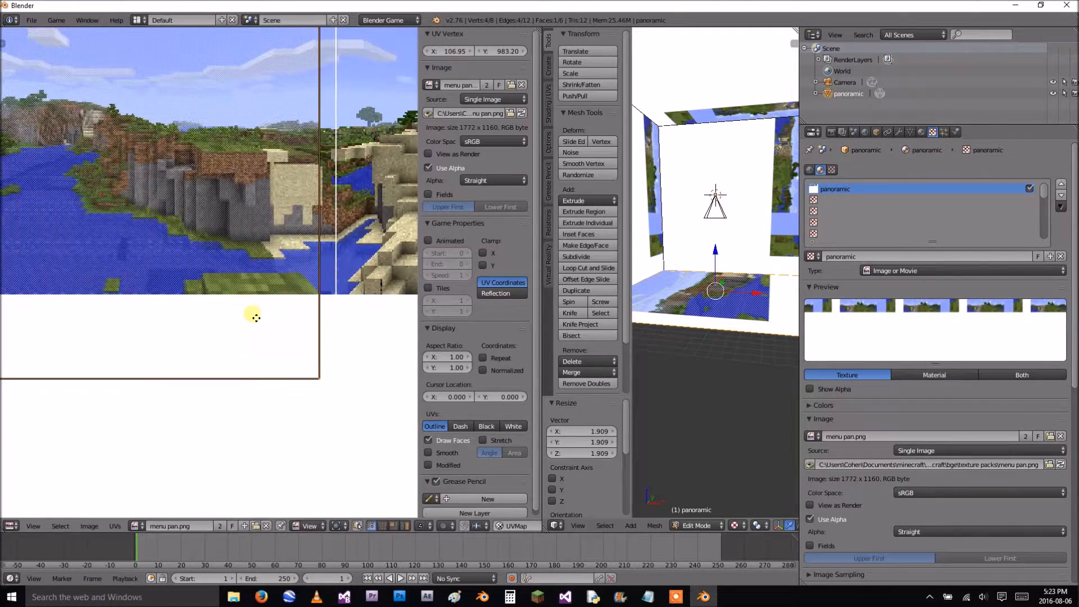
Shift the UV square up over the first panorama picture and scale it by about 0.91.
middle_drag(258, 317, 241, 356)
key(g)
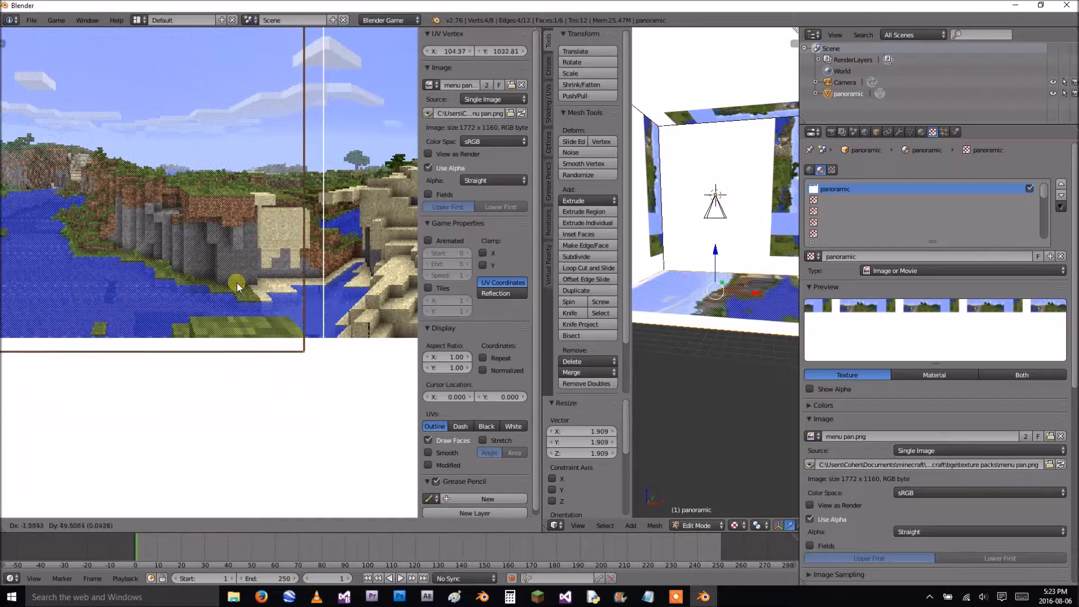
click(237, 285)
key(s)
click(321, 335)
Move the UV square closer to the lower-right corner of the first panorama picture.
scroll(282, 308, down, 3)
scroll(284, 302, up, 6)
scroll(247, 276, up, 4)
key(g)
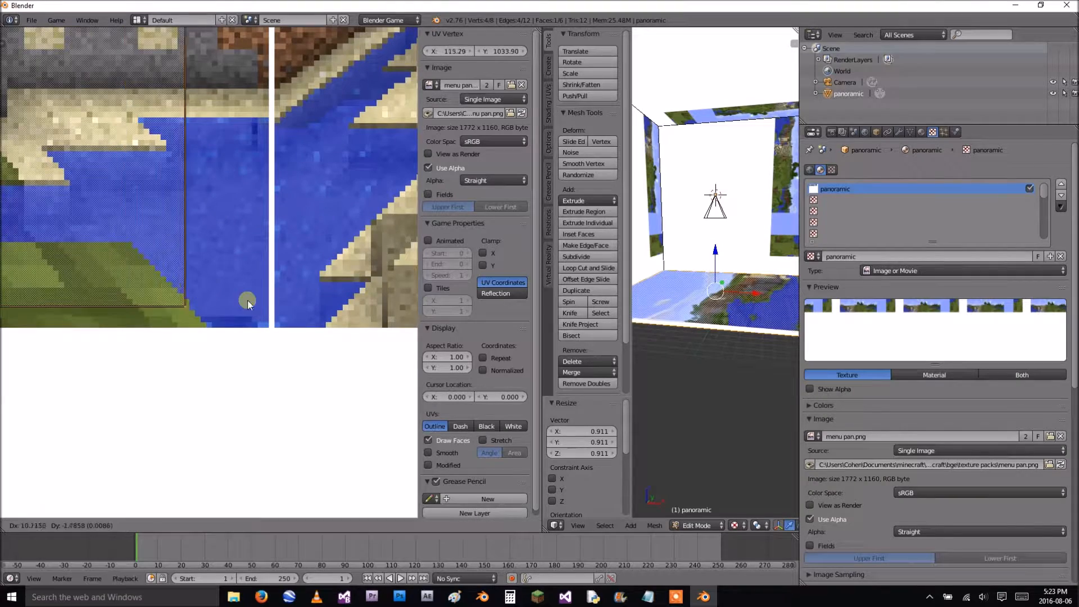
click(305, 315)
scroll(292, 313, up, 2)
scroll(281, 323, up, 3)
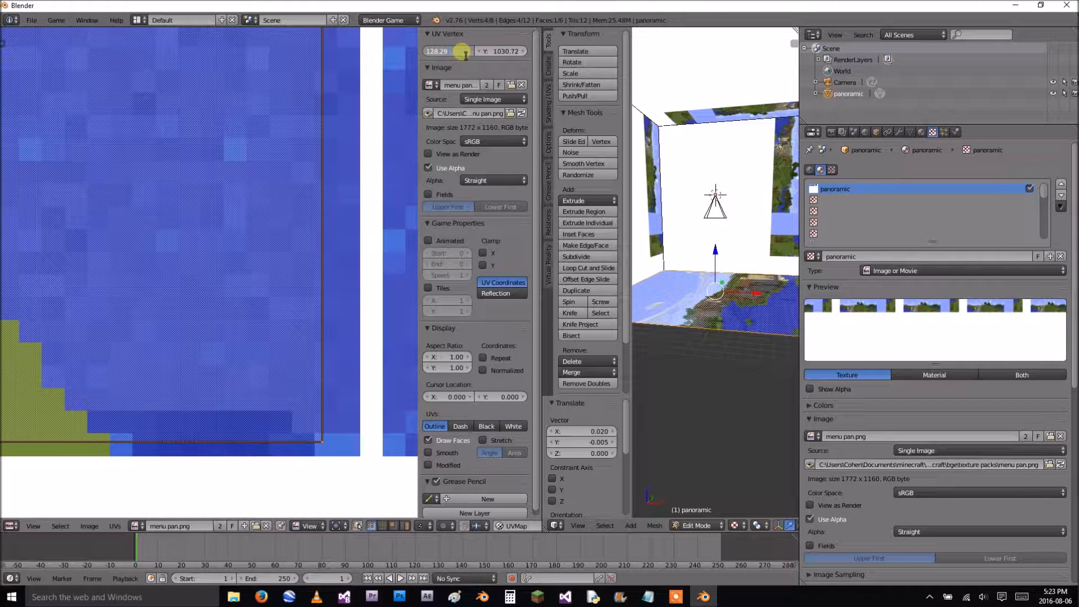
Set the UV square's position to X 130 and Y 1031 using whole-number coordinates.
key(Return)
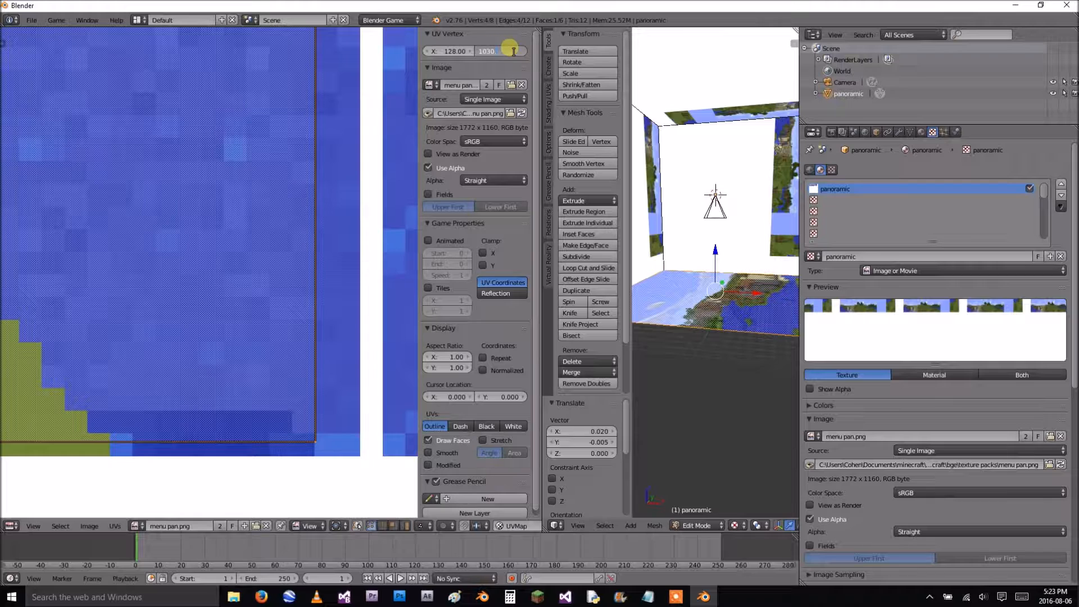
key(Return)
click(472, 50)
click(473, 51)
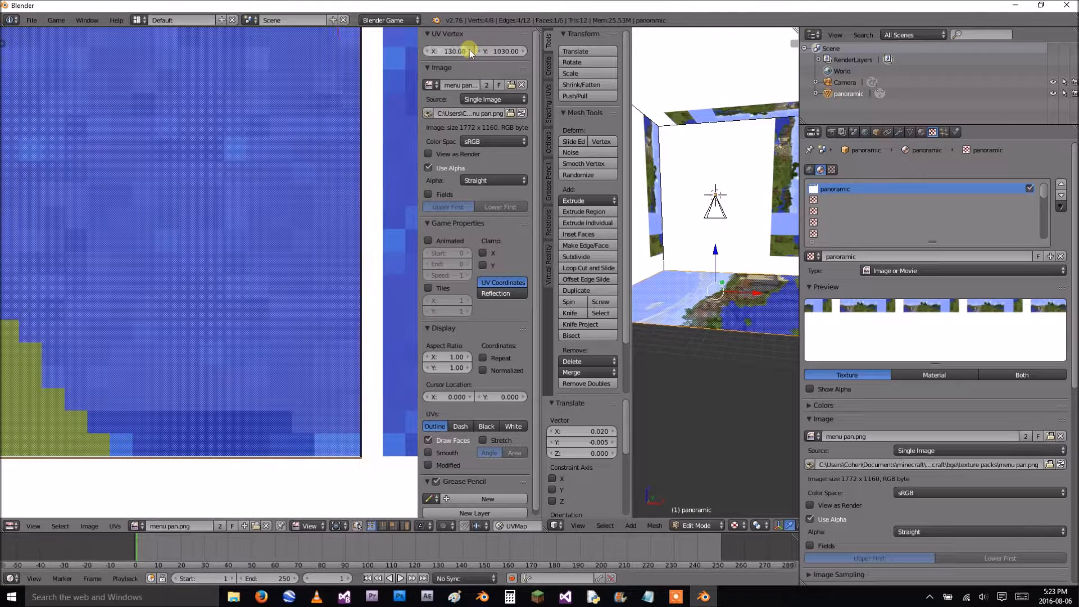
click(521, 51)
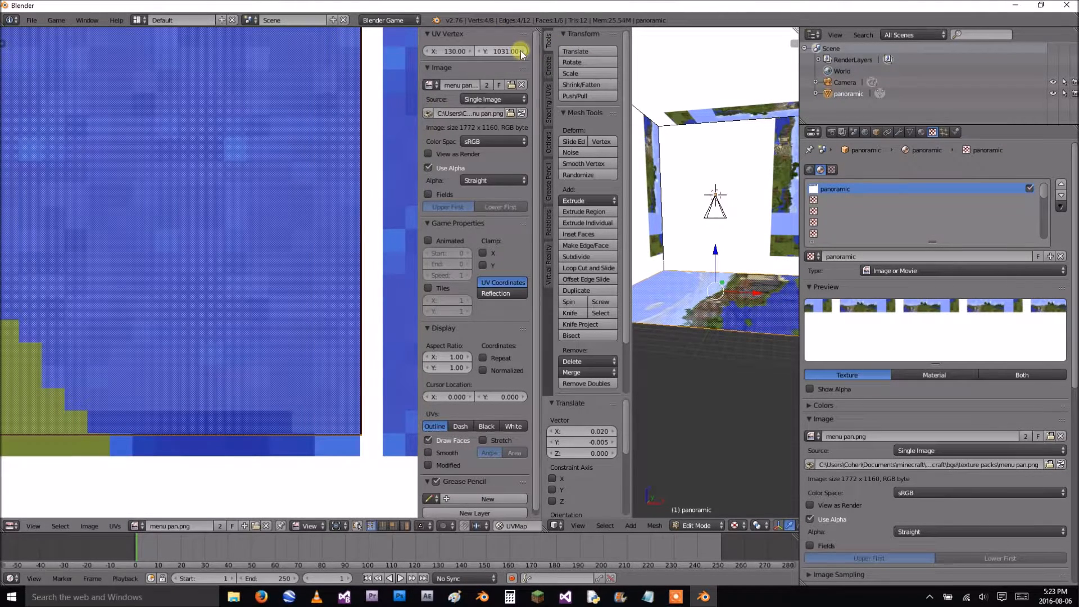
Try setting the UV square's Y position to 130.
click(482, 51)
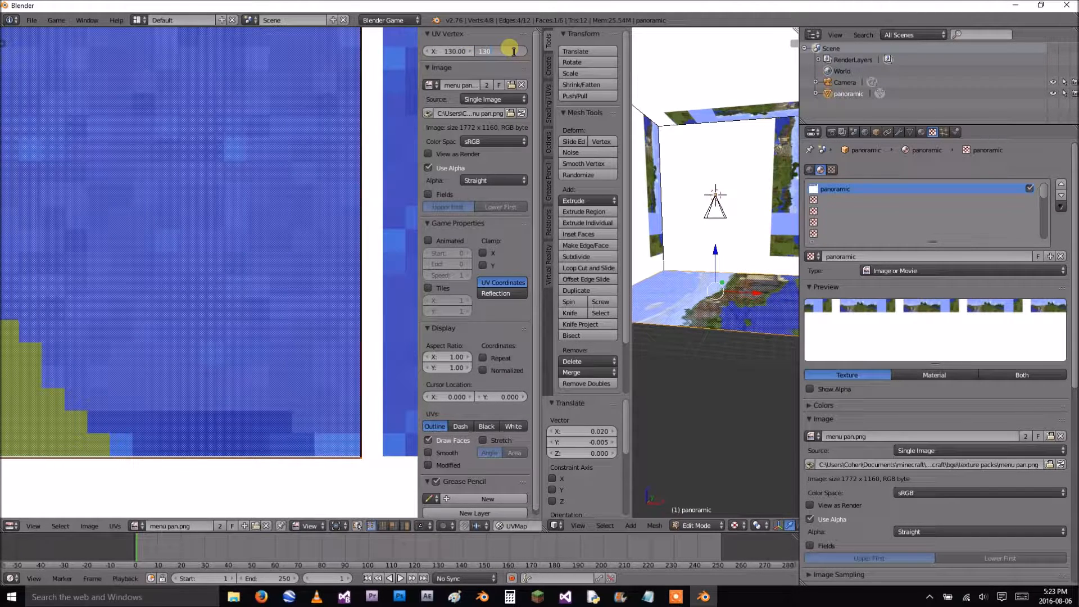
key(Return)
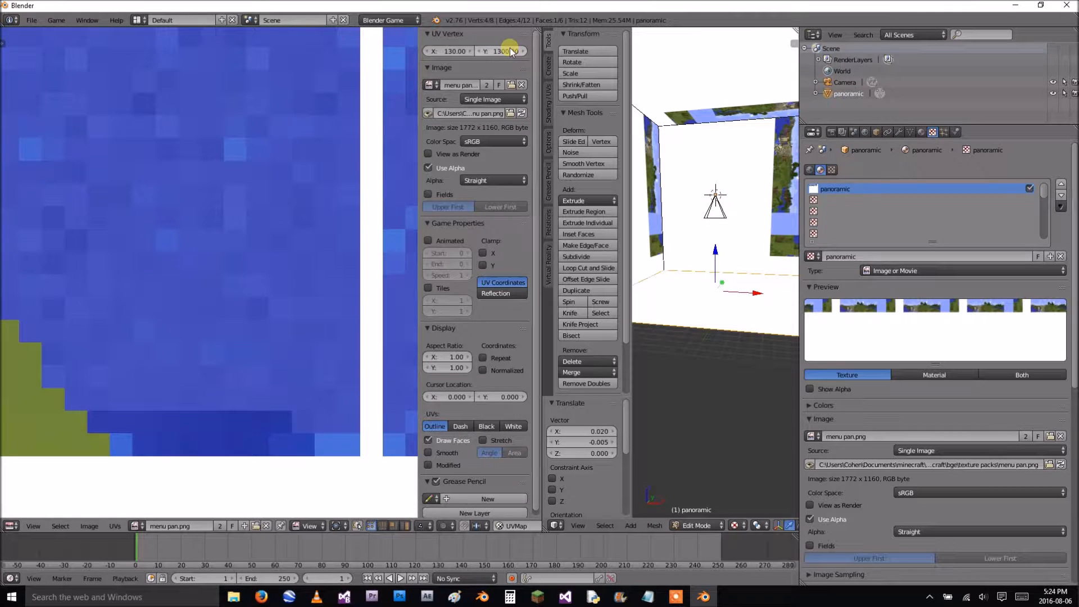
scroll(511, 52, down, 1)
scroll(405, 86, down, 10)
scroll(226, 117, down, 3)
Bring the UV square back onto the first panorama picture and set its Y position to 1030.
drag(520, 50, 348, 88)
scroll(448, 140, up, 1)
scroll(241, 301, up, 9)
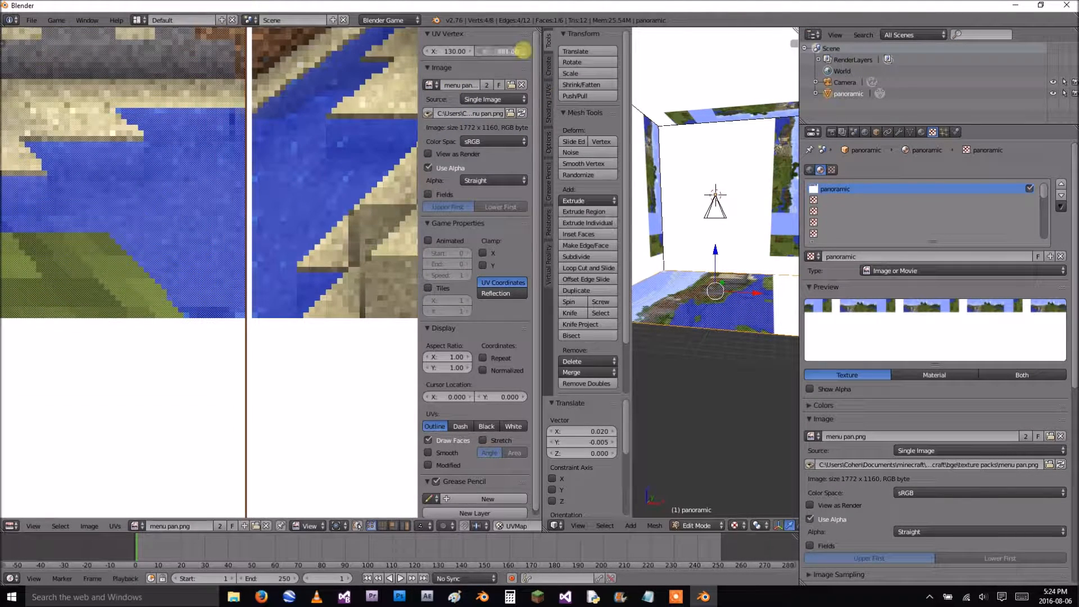
drag(459, 51, 526, 51)
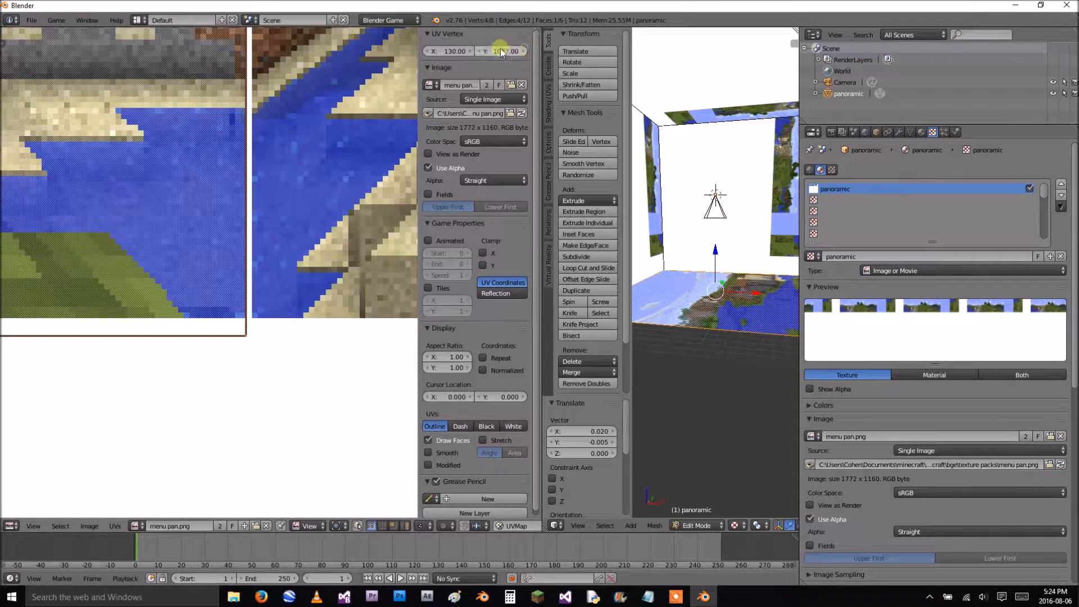
scroll(277, 282, up, 6)
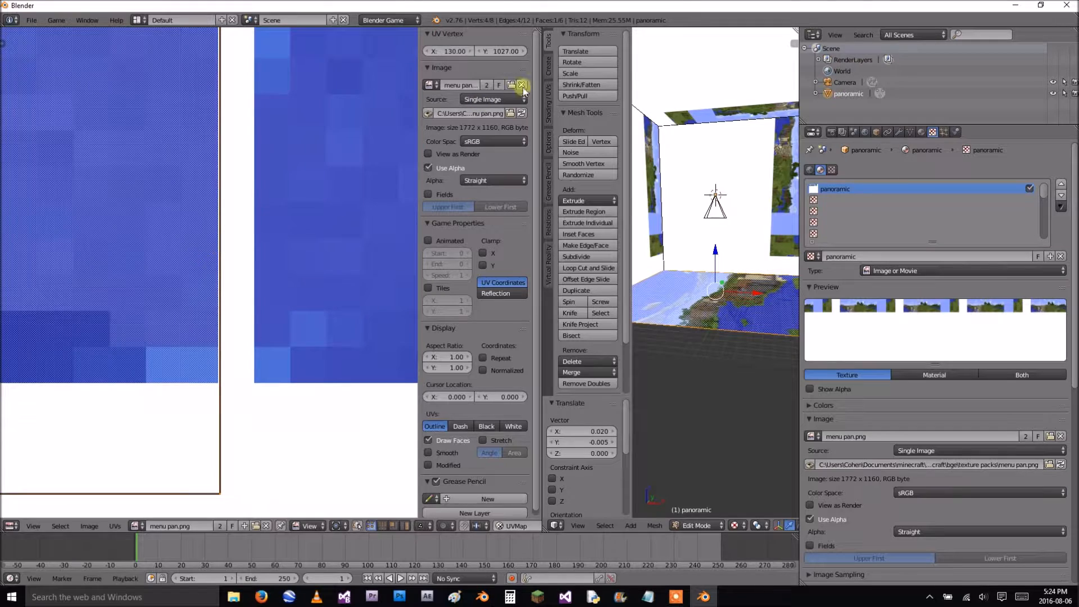
click(523, 53)
click(524, 53)
click(523, 52)
click(523, 53)
click(523, 53)
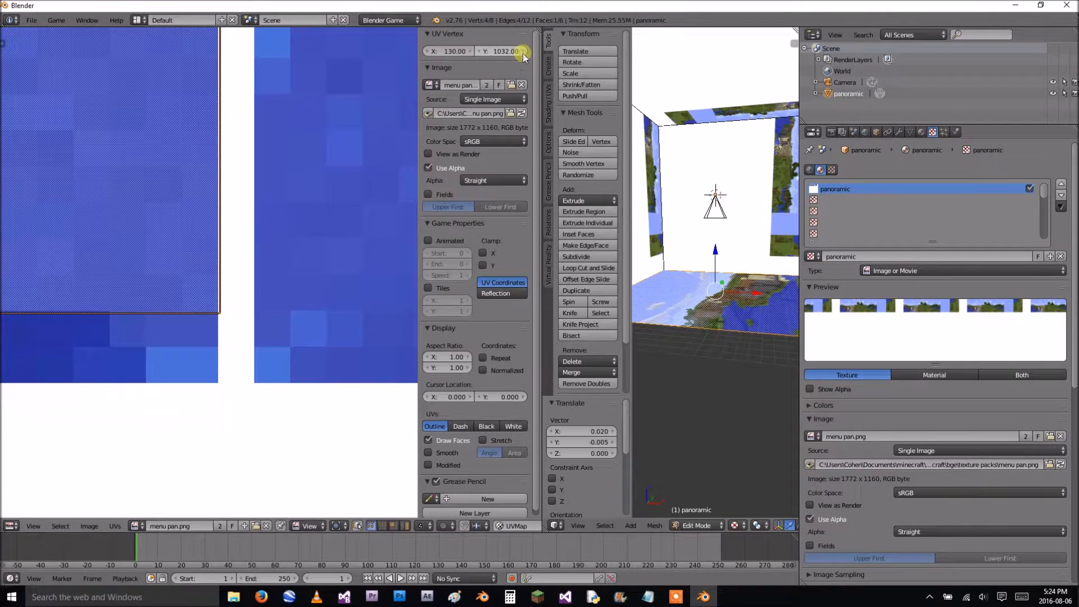
click(479, 51)
click(478, 51)
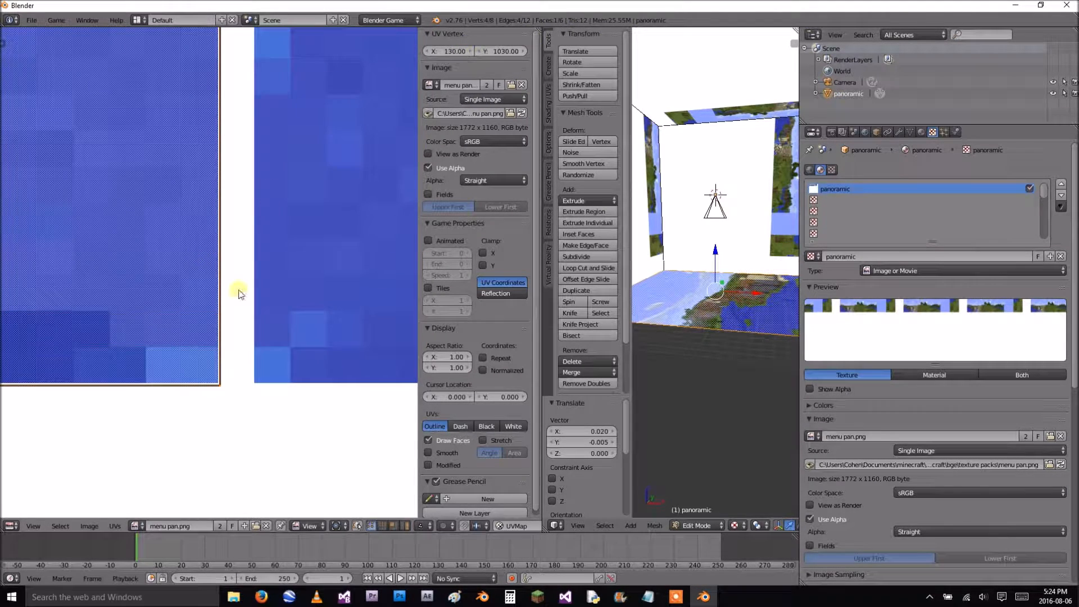
Nudge the UV square just inside the first picture's lower-right corner and enlarge it by a factor of about 1.002.
scroll(238, 293, up, 3)
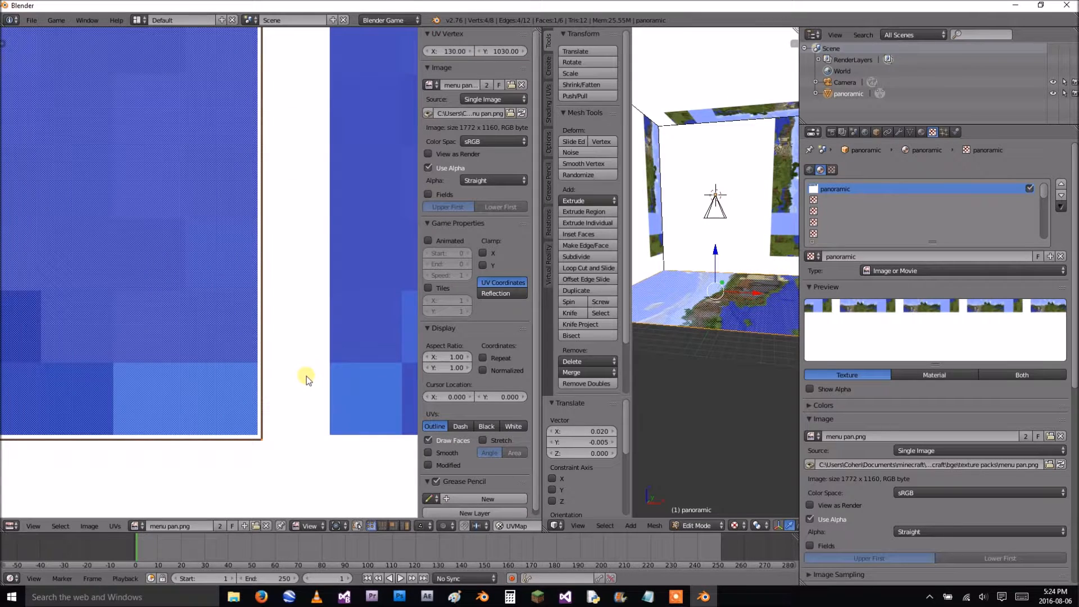
key(g)
click(297, 369)
key(s)
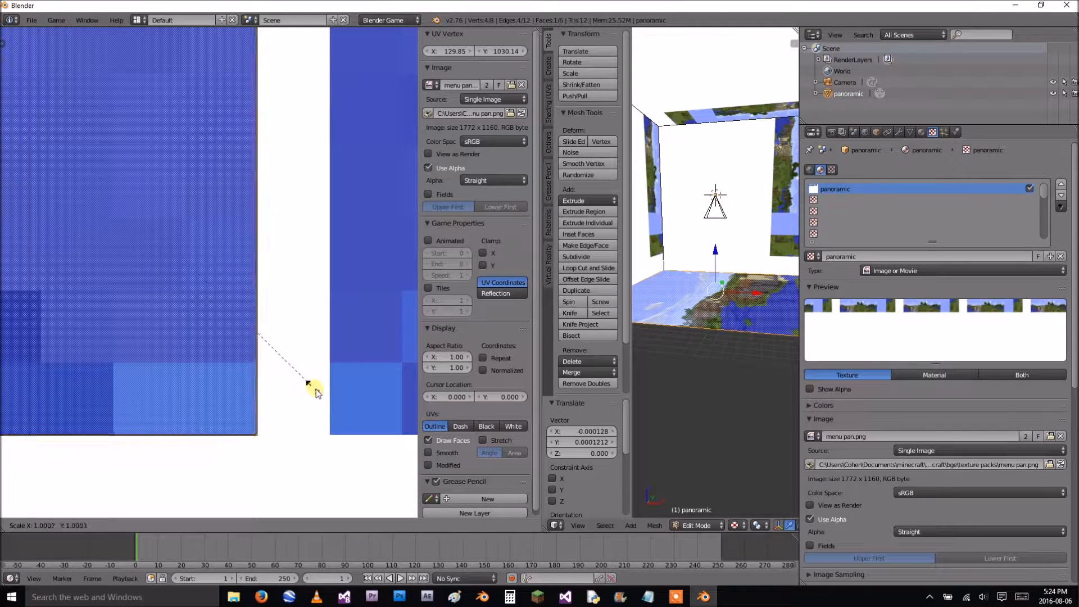
click(327, 395)
key(g)
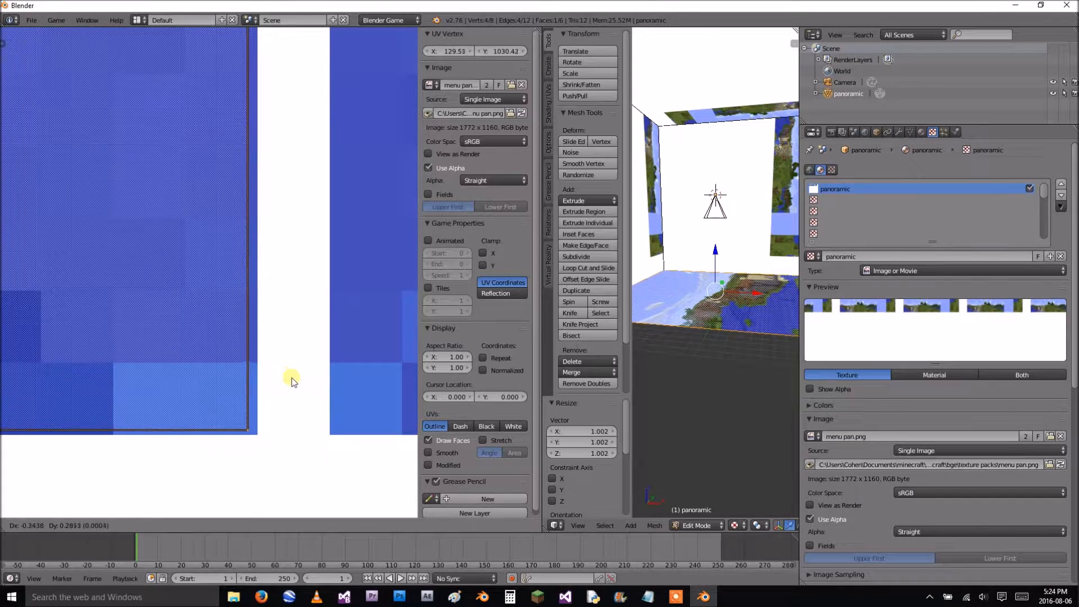
click(298, 383)
Enlarge the UV square by a factor of about 1.012 and fit it into the first picture's lower-left corner.
scroll(229, 302, down, 8)
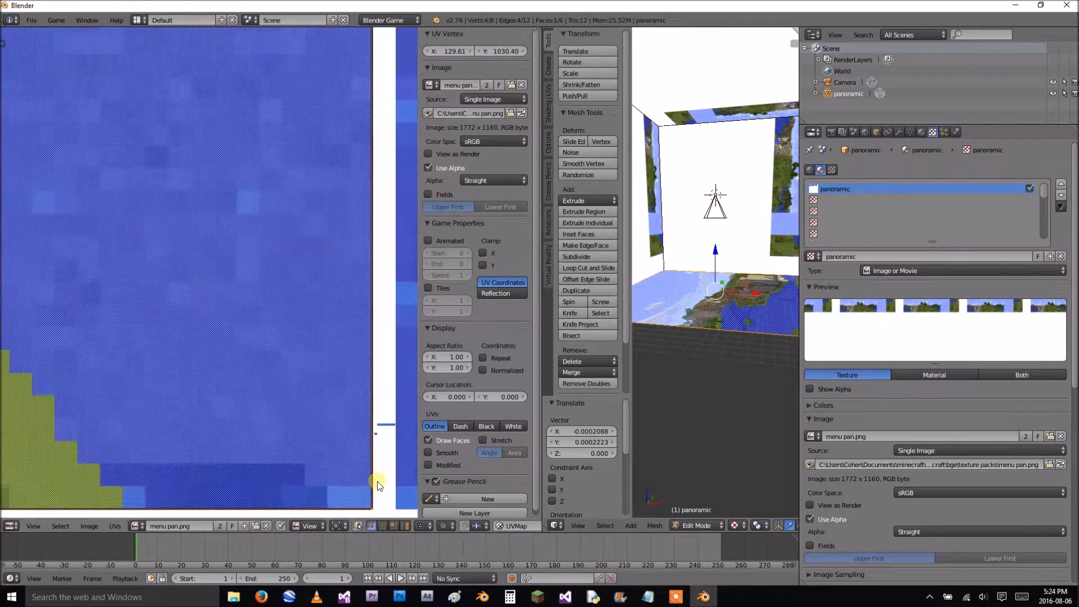
scroll(176, 296, up, 5)
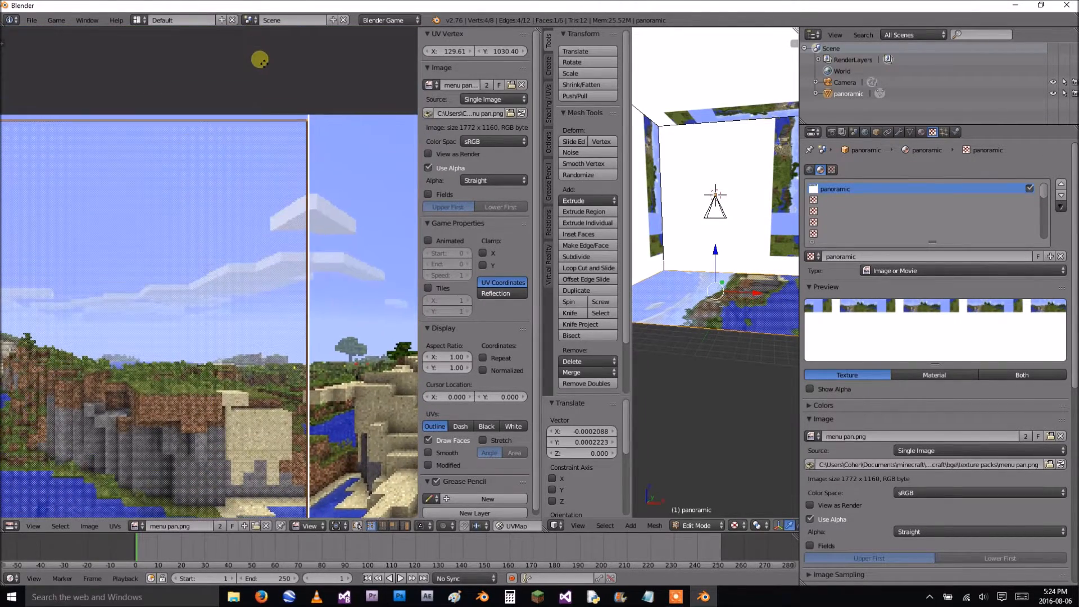
scroll(207, 263, down, 5)
middle_drag(163, 281, 220, 243)
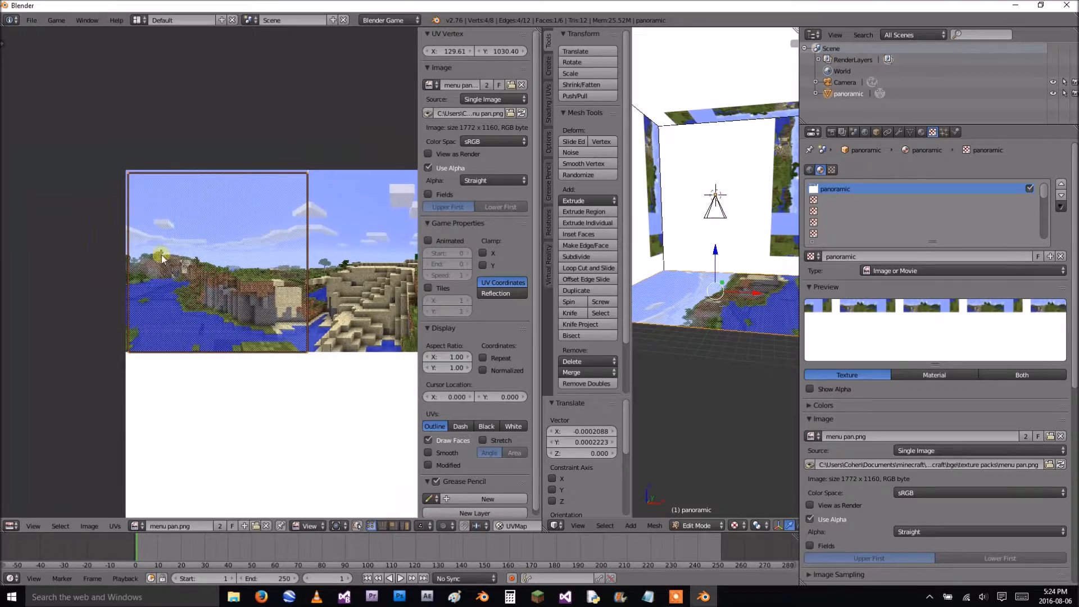
scroll(218, 247, up, 6)
middle_drag(169, 306, 323, 95)
scroll(207, 268, up, 6)
middle_drag(124, 313, 50, 102)
scroll(191, 273, up, 5)
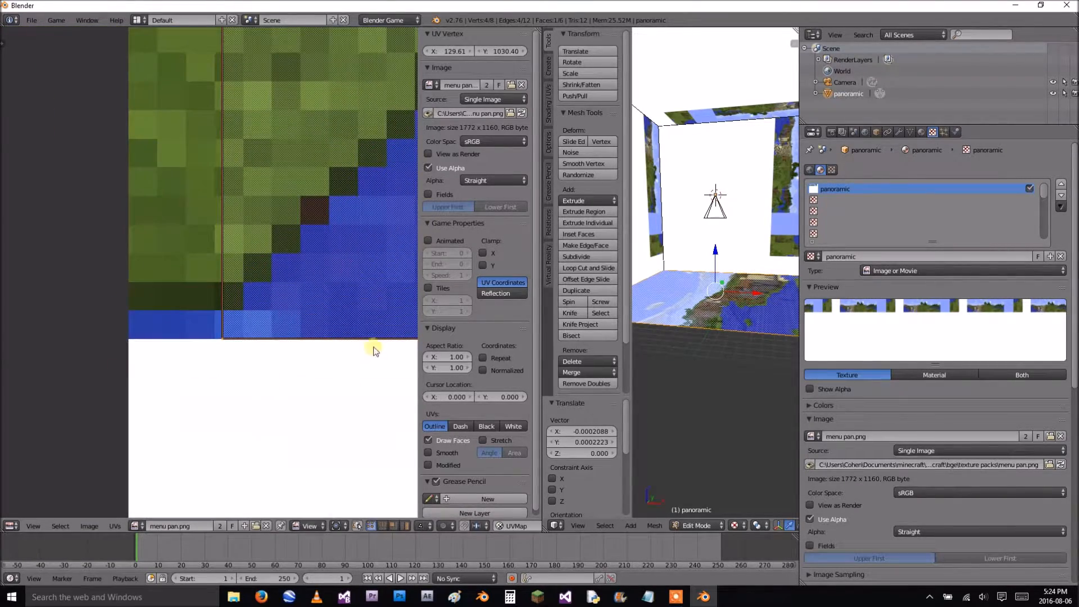
key(s)
click(251, 361)
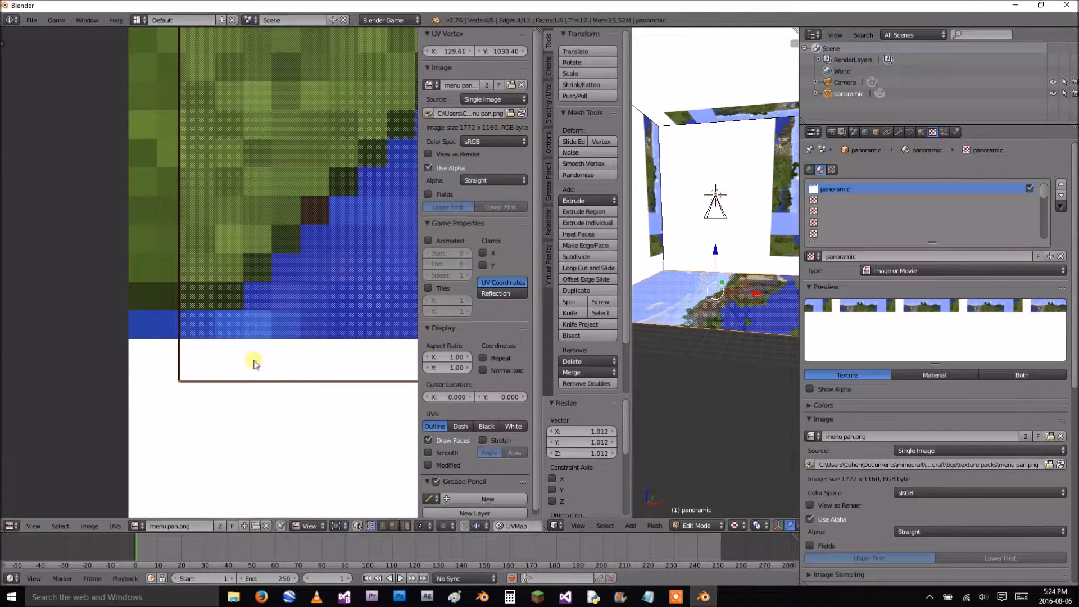
key(g)
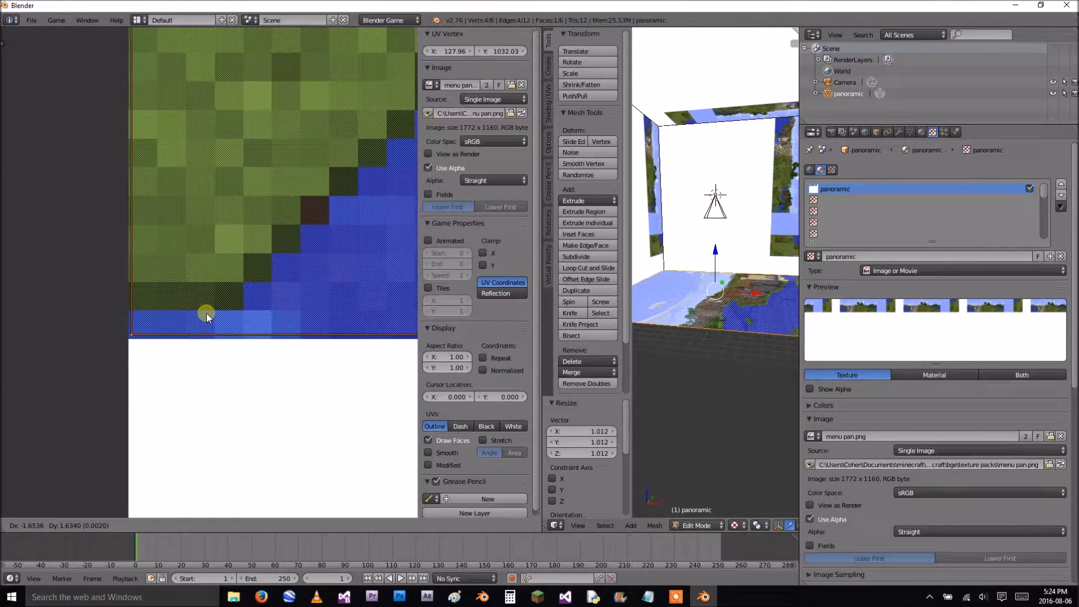
click(206, 313)
Enlarge the UV square by a factor of about 1.001 and nudge it to meet the first picture's lower-right corner.
scroll(205, 313, down, 5)
mouse_move(378, 321)
middle_down()
mouse_move(5, 329)
mouse_move(426, 326)
mouse_move(92, 335)
mouse_move(344, 347)
mouse_move(370, 334)
mouse_move(269, 336)
middle_up()
middle_drag(390, 332, 235, 334)
middle_drag(357, 329, 290, 340)
scroll(327, 344, down, 5)
middle_drag(374, 303, 268, 188)
scroll(231, 321, up, 9)
scroll(275, 252, up, 5)
middle_drag(296, 310, 244, 115)
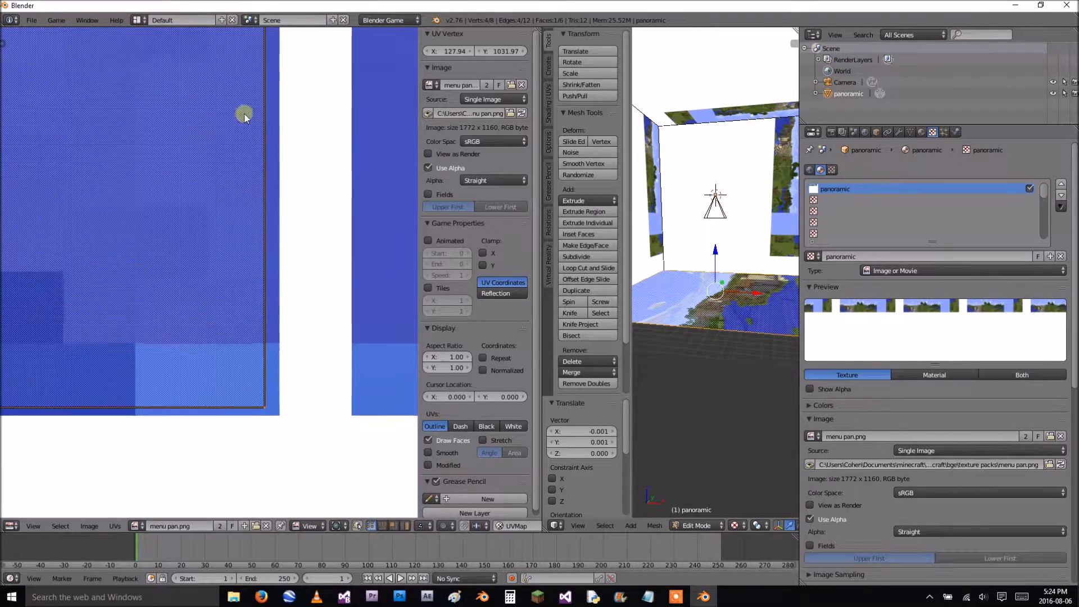
key(s)
click(316, 458)
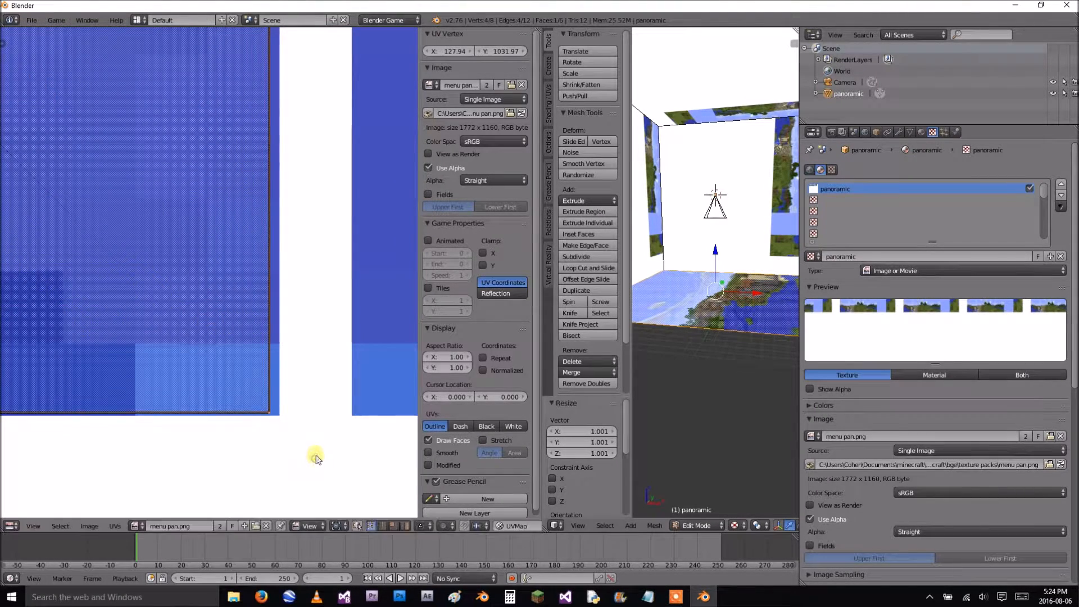
key(g)
click(317, 434)
Inspect the UV square's edges and corners against the borders of the first panorama picture.
scroll(314, 419, down, 5)
middle_drag(111, 327, 331, 331)
scroll(221, 343, down, 5)
middle_drag(220, 342, 299, 342)
scroll(236, 321, up, 9)
scroll(236, 322, up, 2)
middle_drag(236, 321, 45, 278)
scroll(344, 101, down, 6)
scroll(49, 276, down, 5)
middle_drag(327, 281, 250, 295)
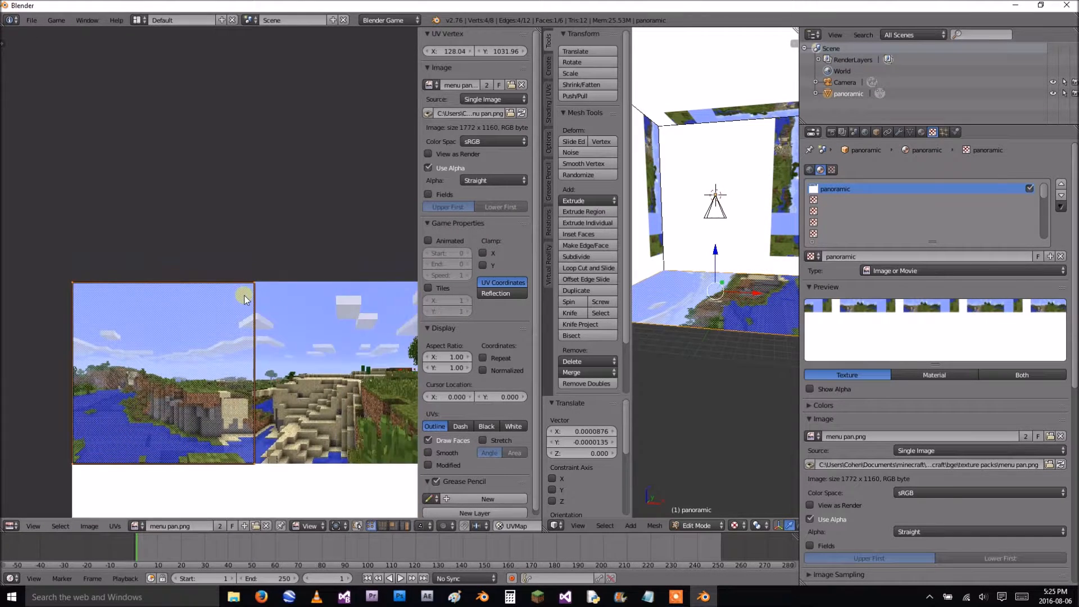
scroll(253, 291, up, 5)
middle_drag(352, 297, 230, 288)
scroll(231, 288, up, 6)
middle_drag(291, 342, 274, 328)
scroll(777, 264, down, 6)
Rotate the floor face's UV square by 90 degrees so the picture sits upright on the cube.
middle_drag(709, 268, 699, 341)
scroll(315, 359, down, 3)
scroll(313, 351, down, 4)
scroll(313, 349, up, 1)
key(r)
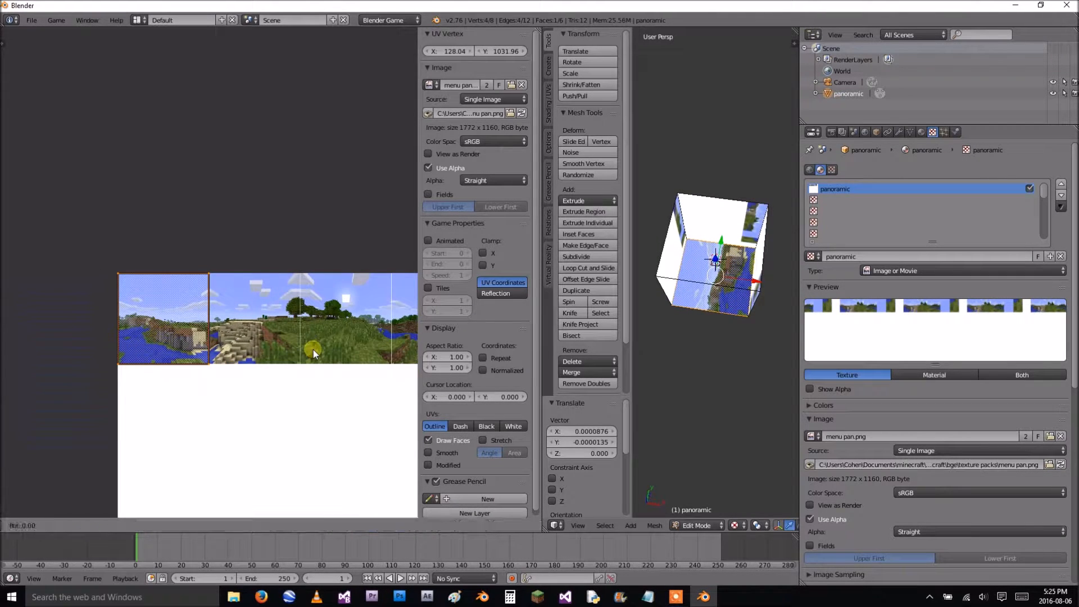
text(180)
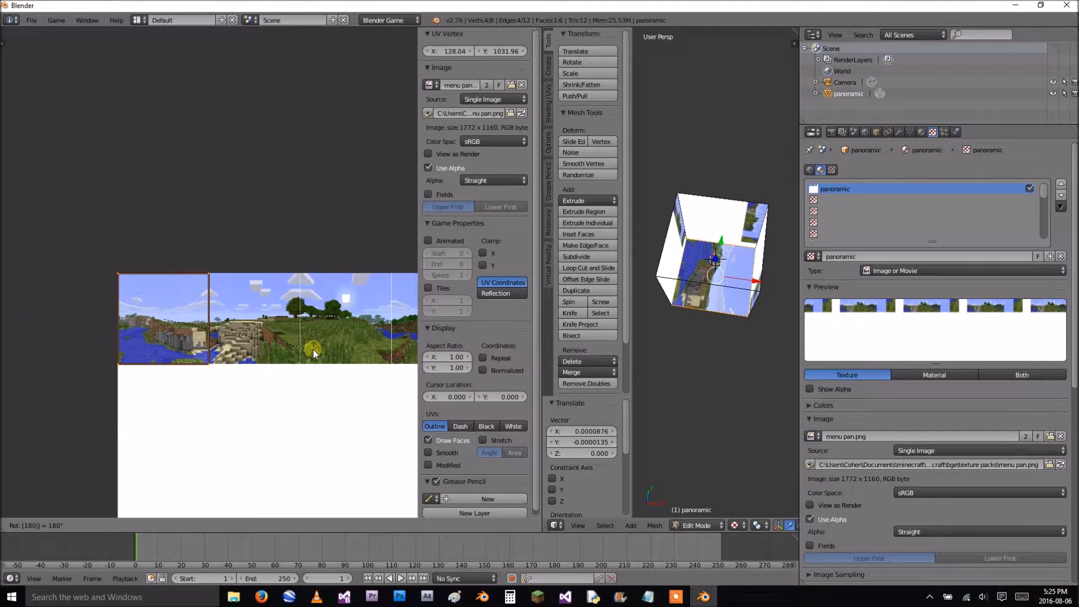
key(BackSpace)
key(BackSpace)
key(BackSpace)
text(90)
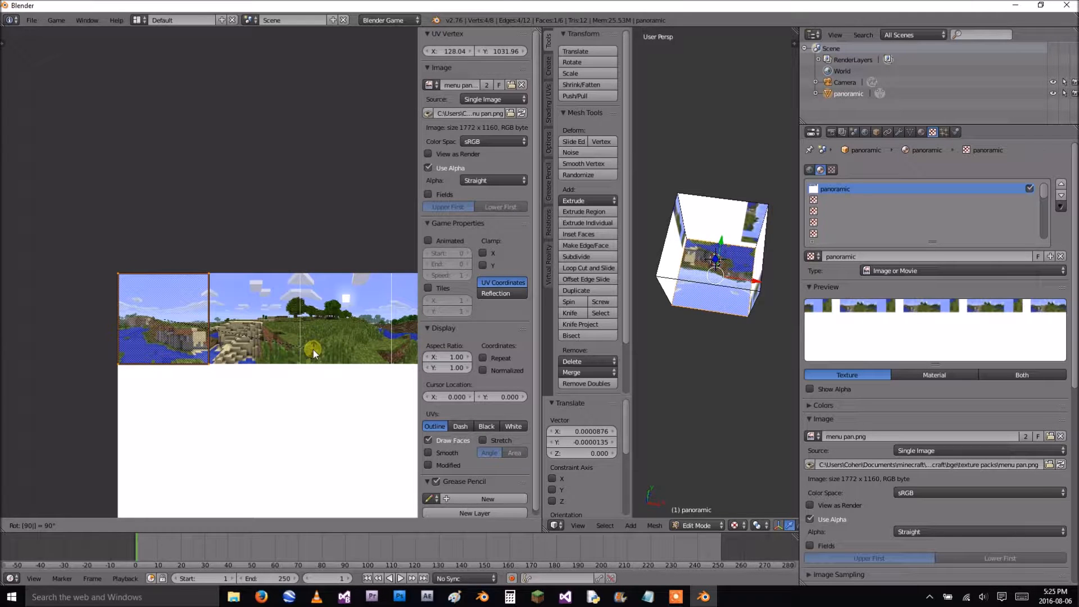
key(Return)
middle_drag(650, 240, 656, 272)
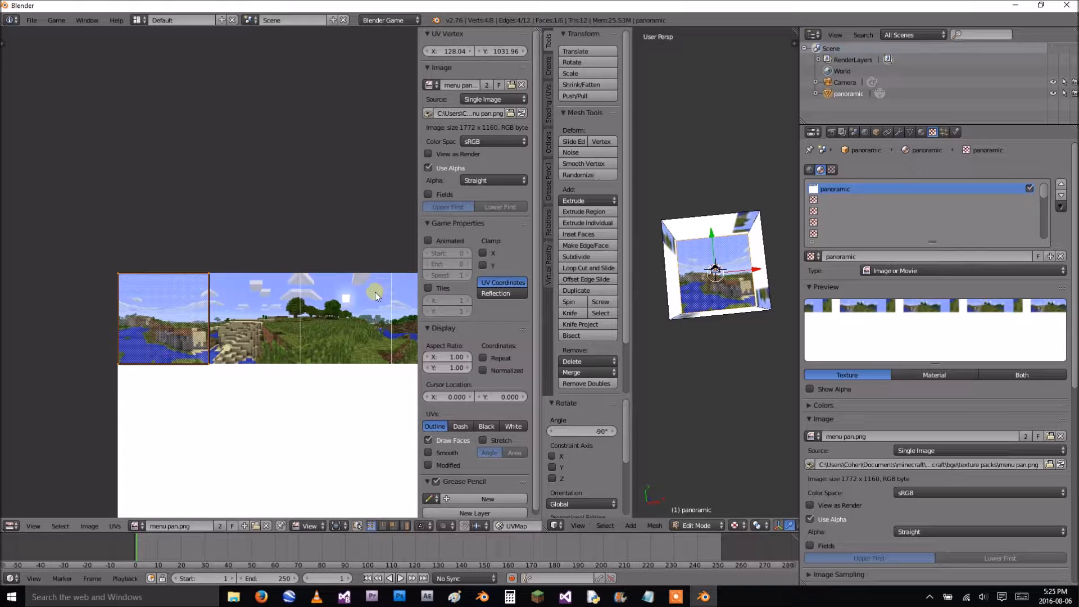
Widen the 3D viewport by narrowing the UV editor beside it.
drag(420, 288, 298, 271)
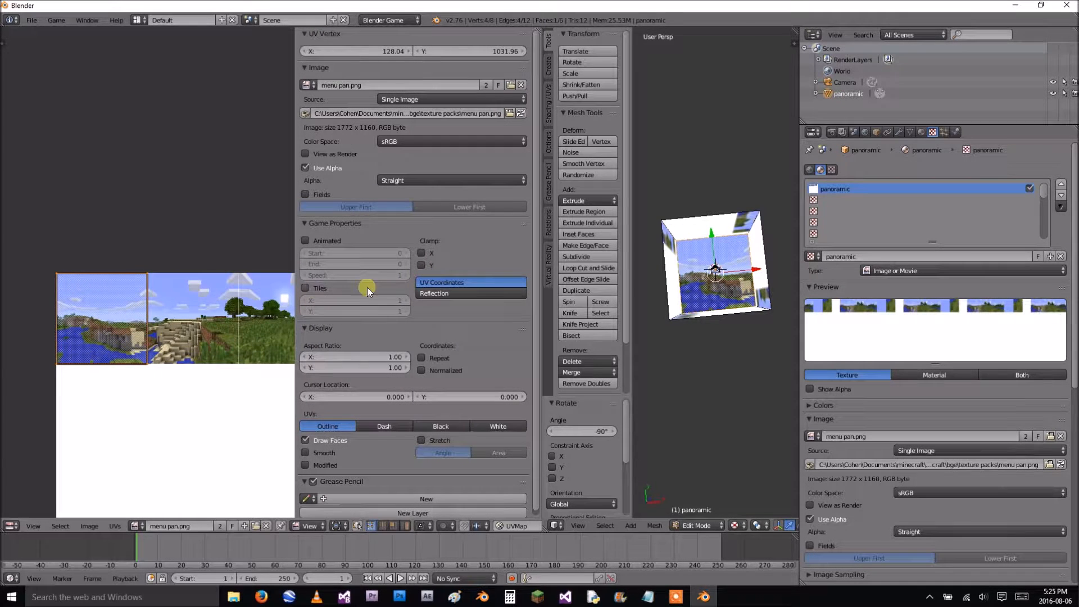
drag(302, 293, 444, 282)
drag(539, 241, 420, 297)
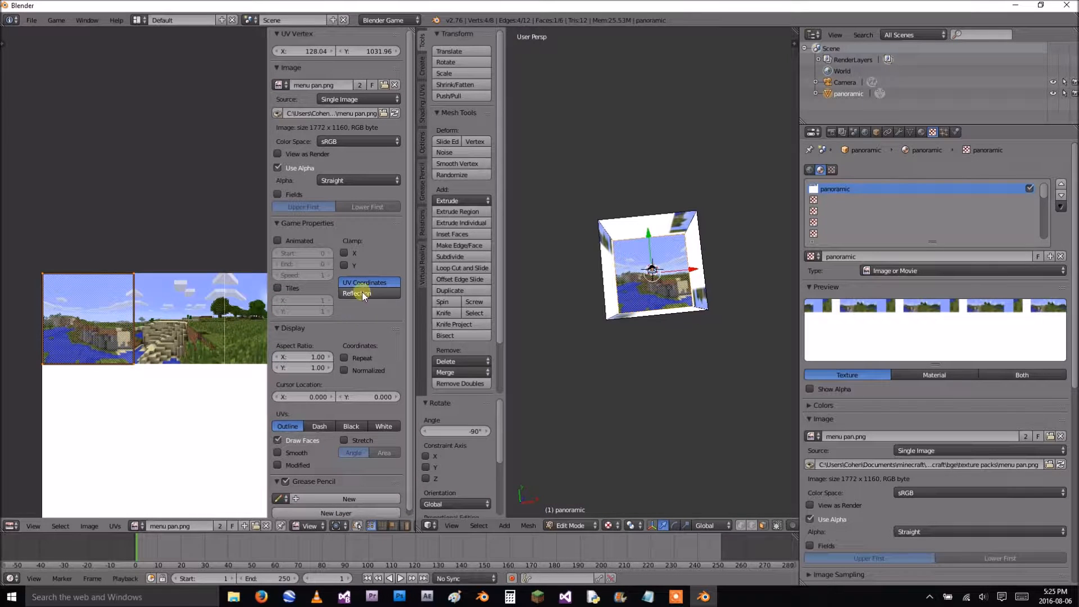
key(t)
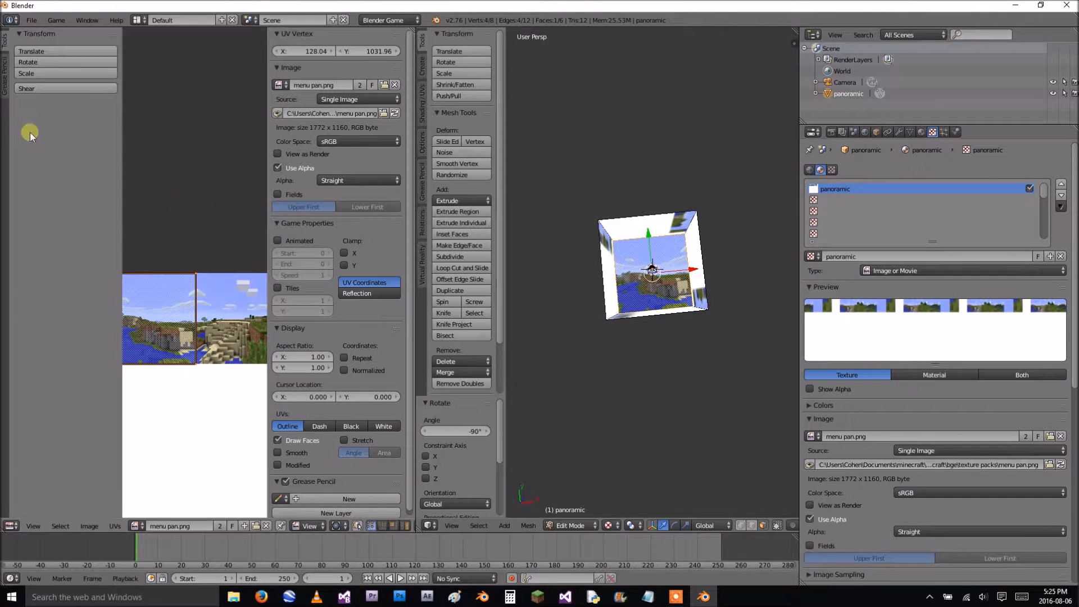
key(t)
scroll(657, 217, up, 4)
middle_drag(732, 222, 658, 169)
right_click(685, 226)
middle_drag(713, 236, 502, 283)
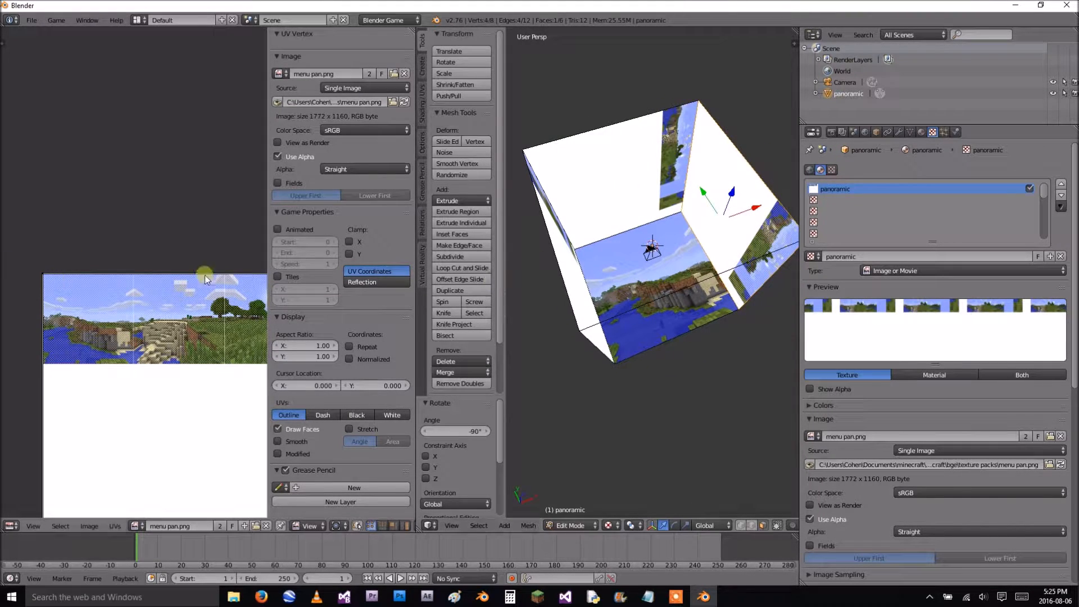
scroll(169, 280, down, 6)
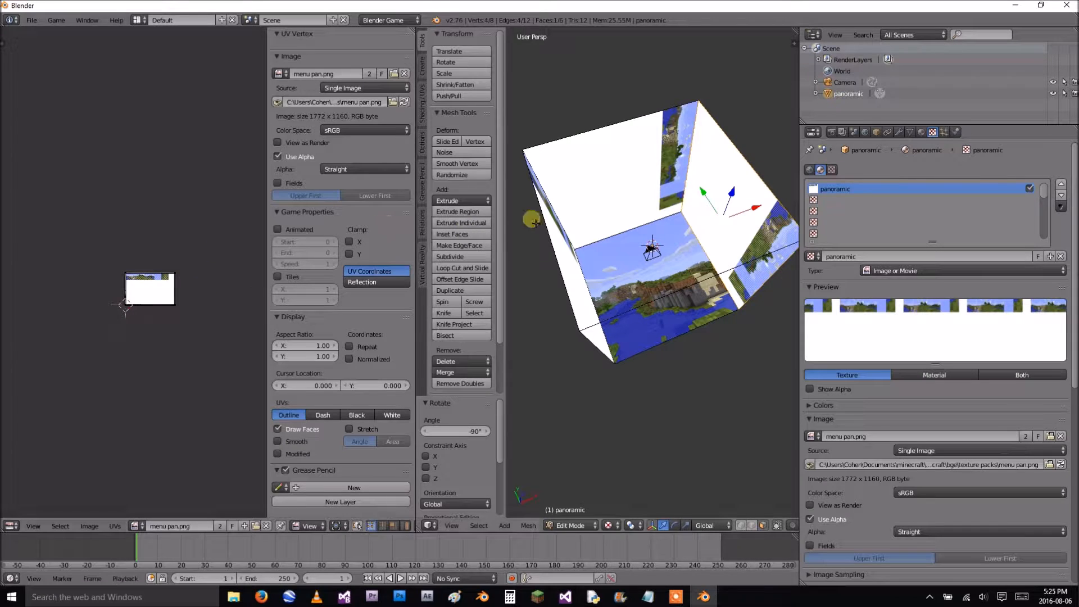
key(u)
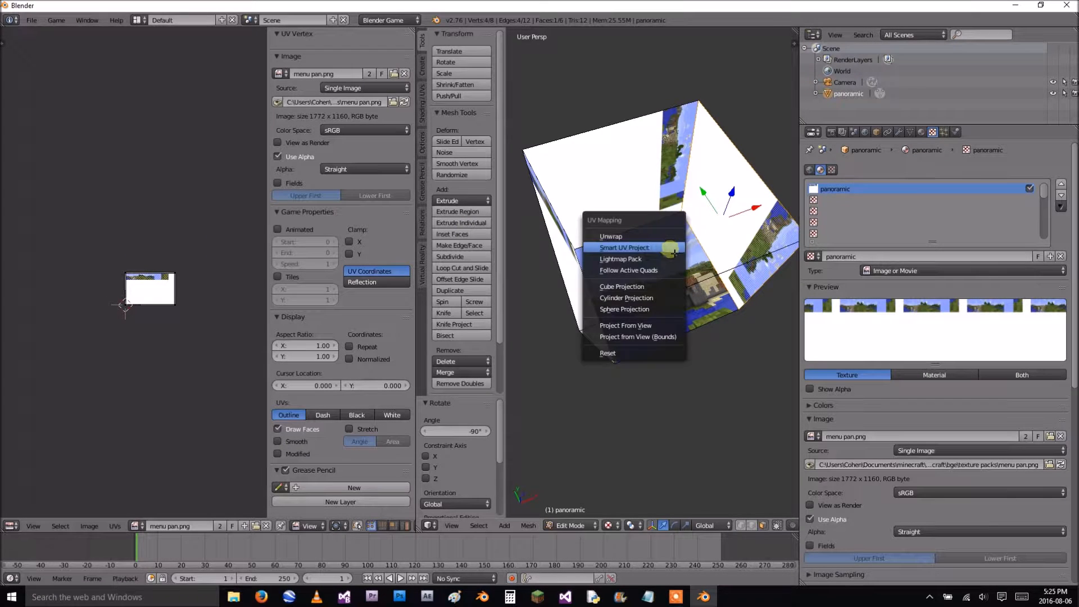
click(649, 287)
key(a)
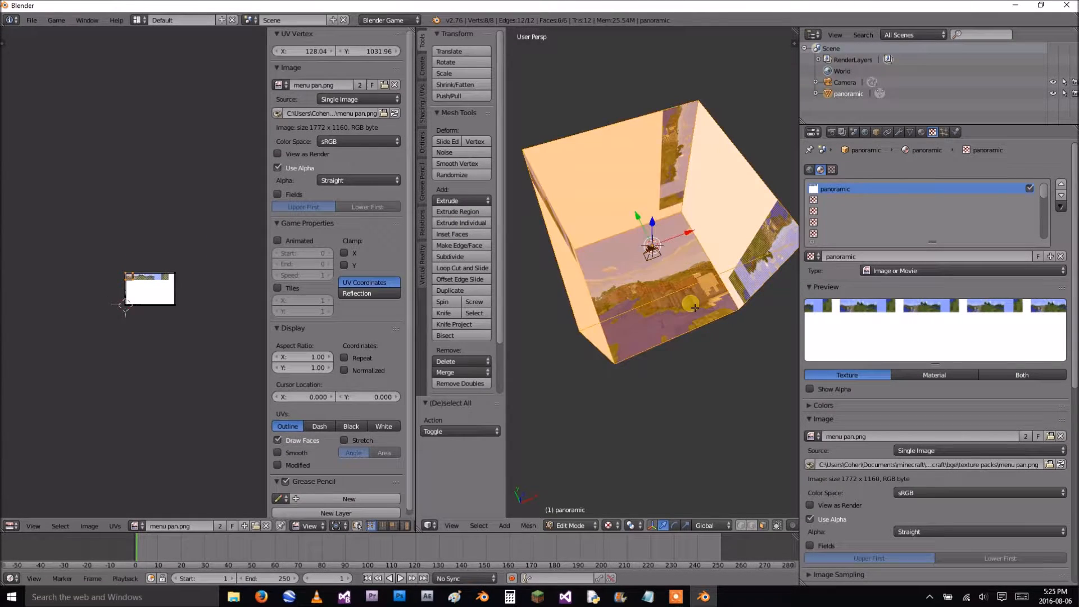
key(u)
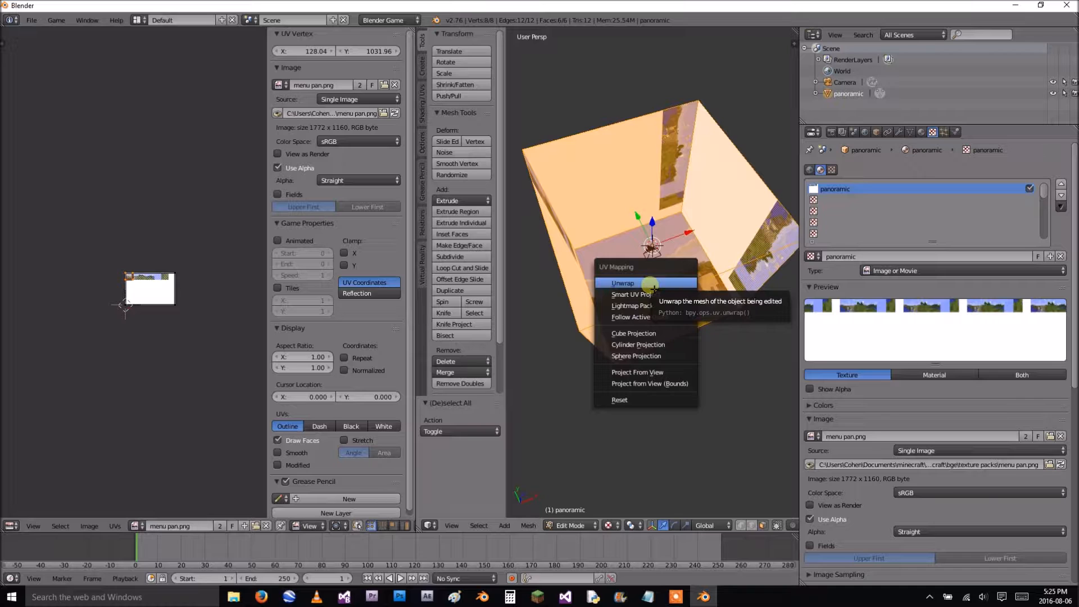
middle_drag(778, 225, 738, 227)
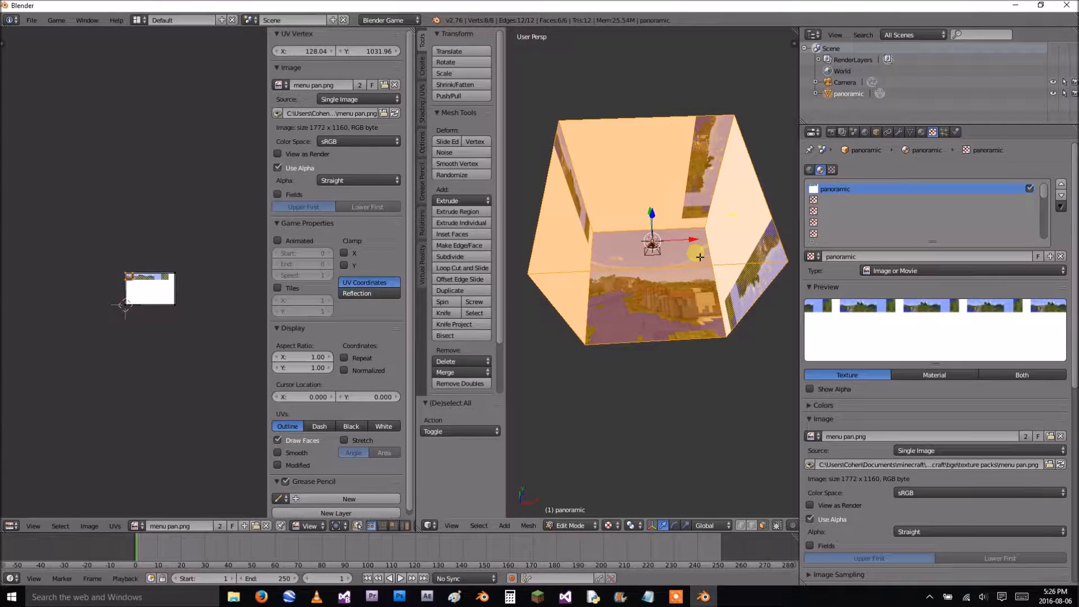
Unwrap a single side wall of the cube with Smart UV Project at a 66 angle limit and select all its UVs.
middle_drag(767, 257, 691, 264)
right_click(672, 216)
key(u)
click(691, 264)
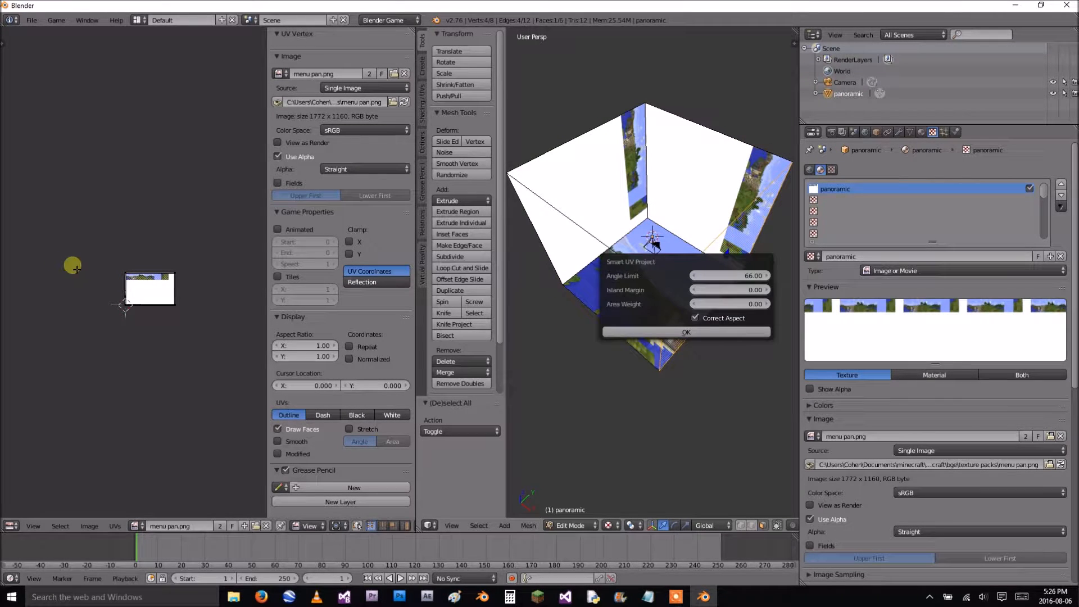
click(710, 332)
scroll(186, 323, up, 4)
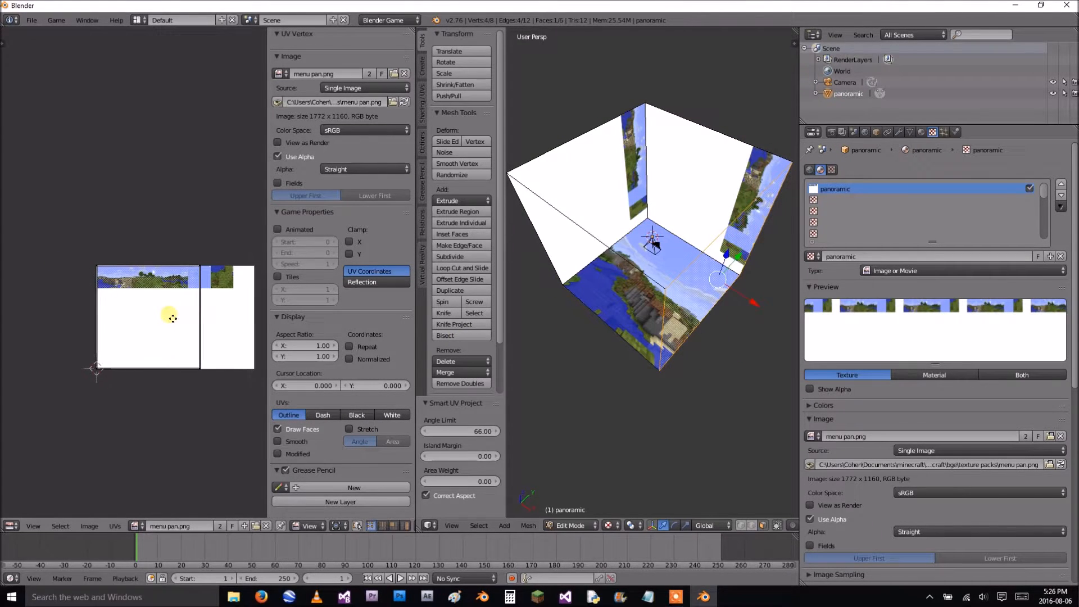
key(a)
scroll(196, 306, up, 3)
scroll(199, 320, down, 2)
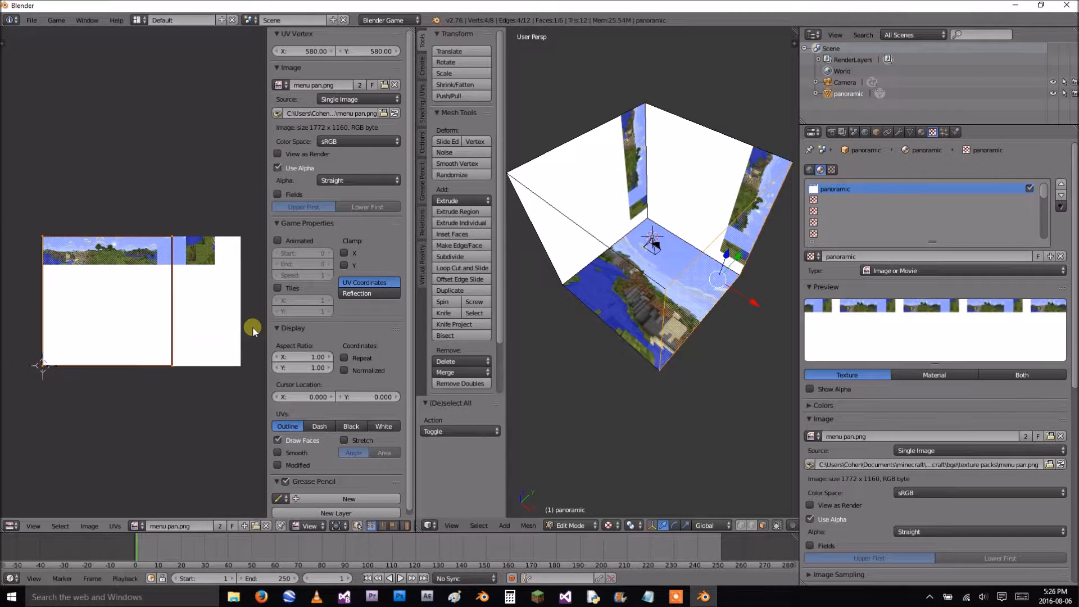
Scale the side wall's UV square by about 0.214 and move it over the second panorama picture.
key(s)
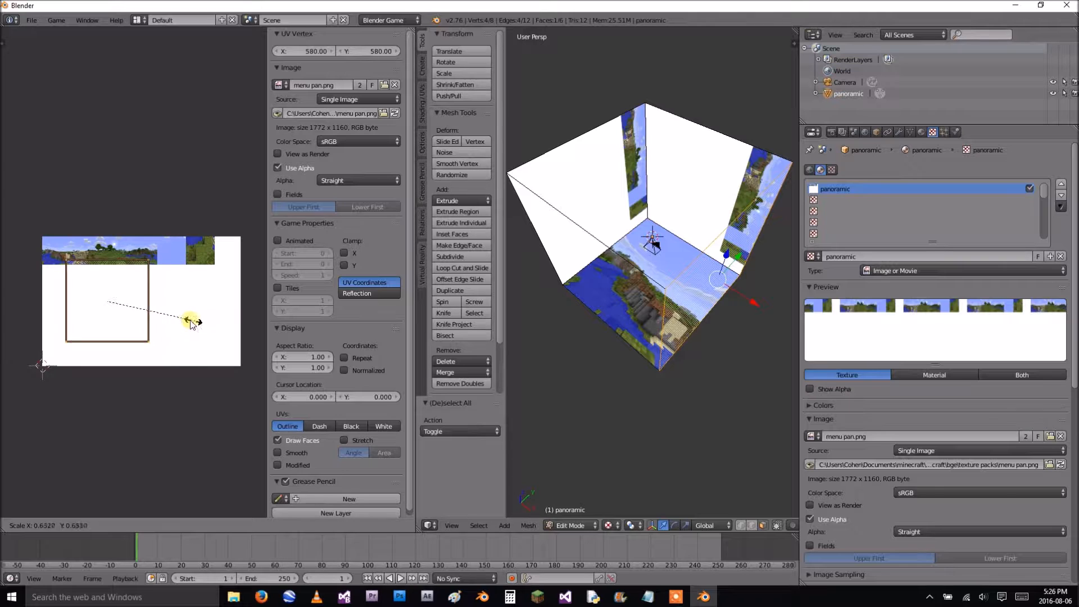
click(145, 307)
scroll(144, 312, up, 4)
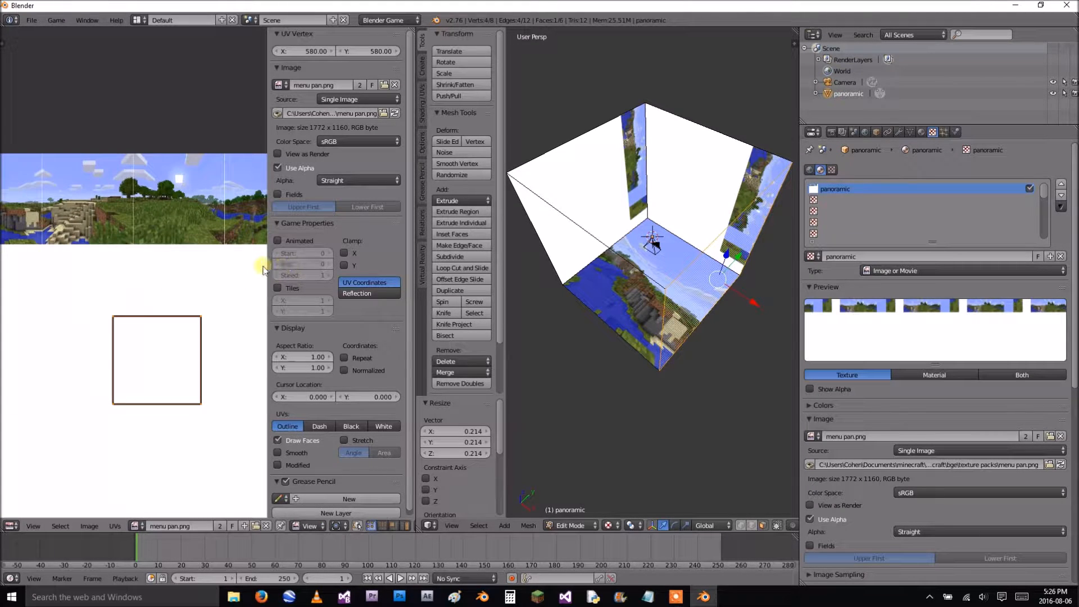
drag(273, 271, 337, 302)
scroll(229, 297, up, 4)
scroll(231, 292, down, 1)
scroll(231, 291, down, 2)
key(g)
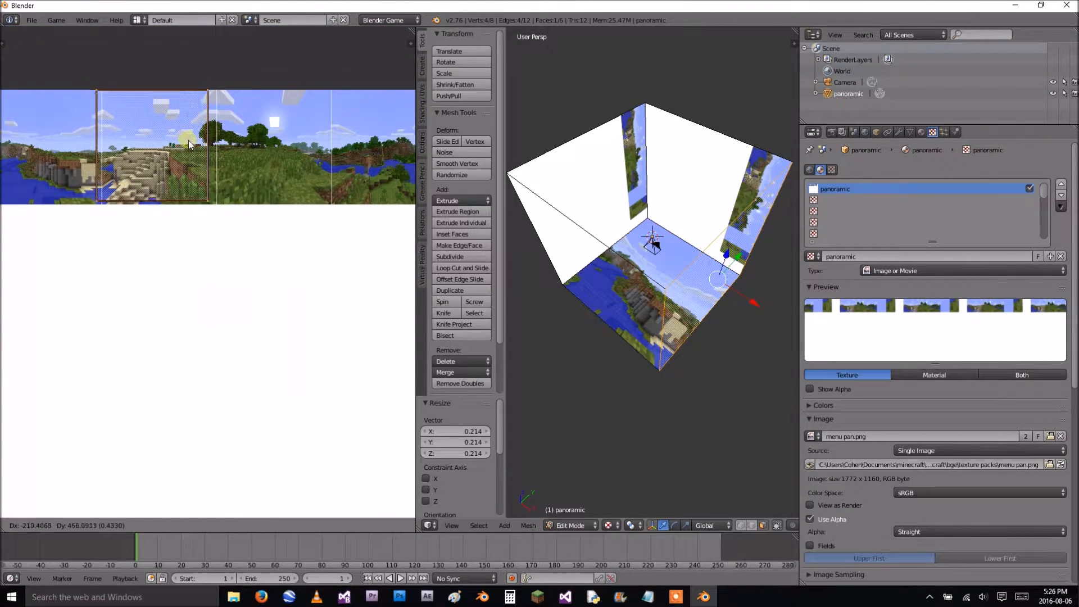
click(188, 135)
Move the UV square so its lower-right corner meets the second picture's lower-right corner.
scroll(199, 140, up, 4)
middle_drag(208, 150, 395, 386)
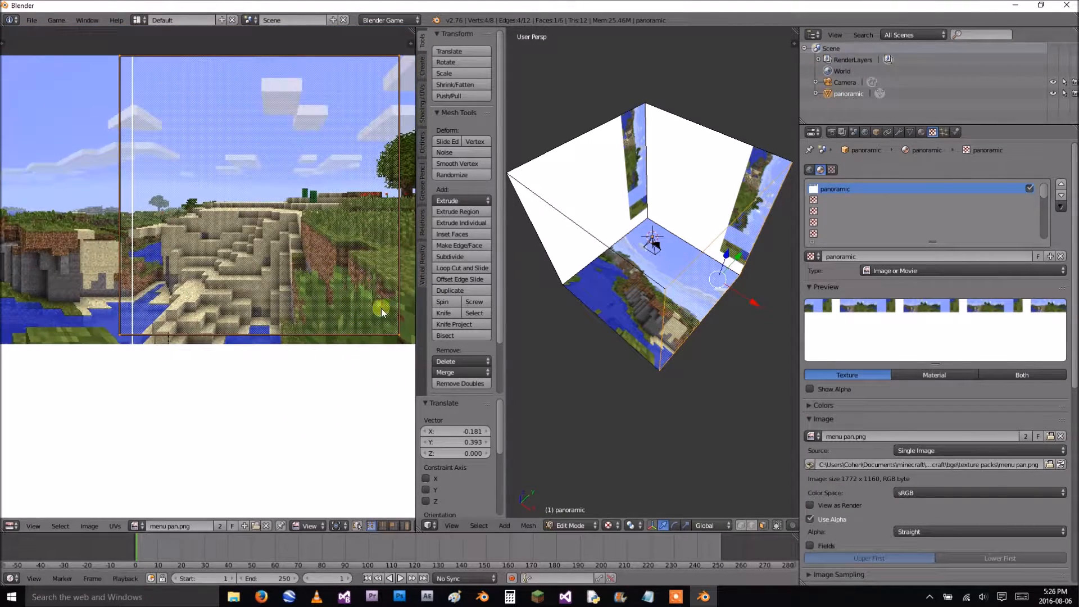
scroll(248, 277, up, 8)
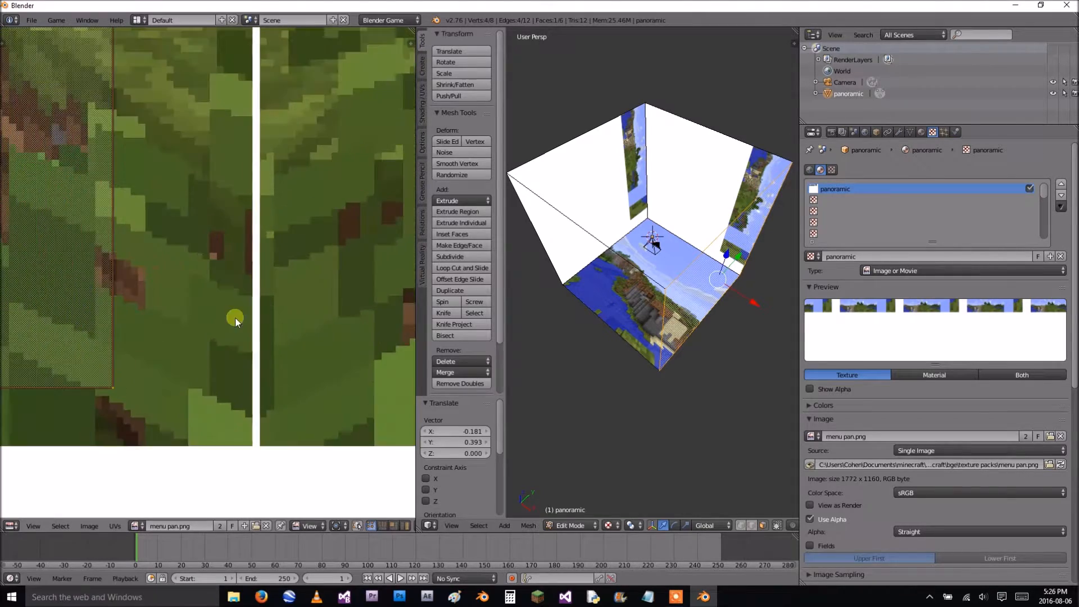
middle_drag(247, 313, 222, 246)
scroll(125, 313, up, 1)
key(g)
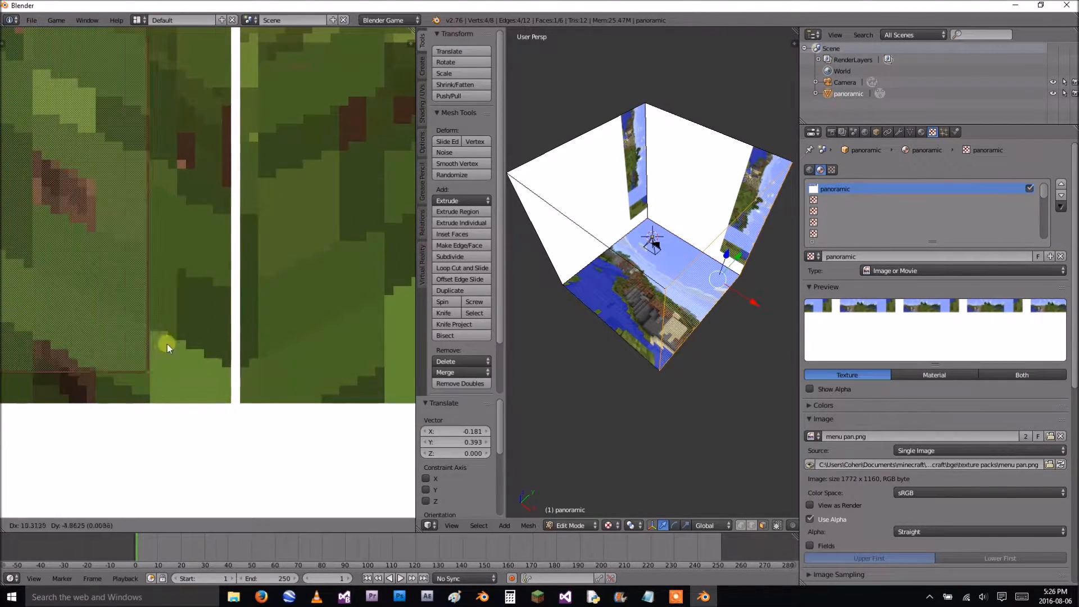
click(230, 371)
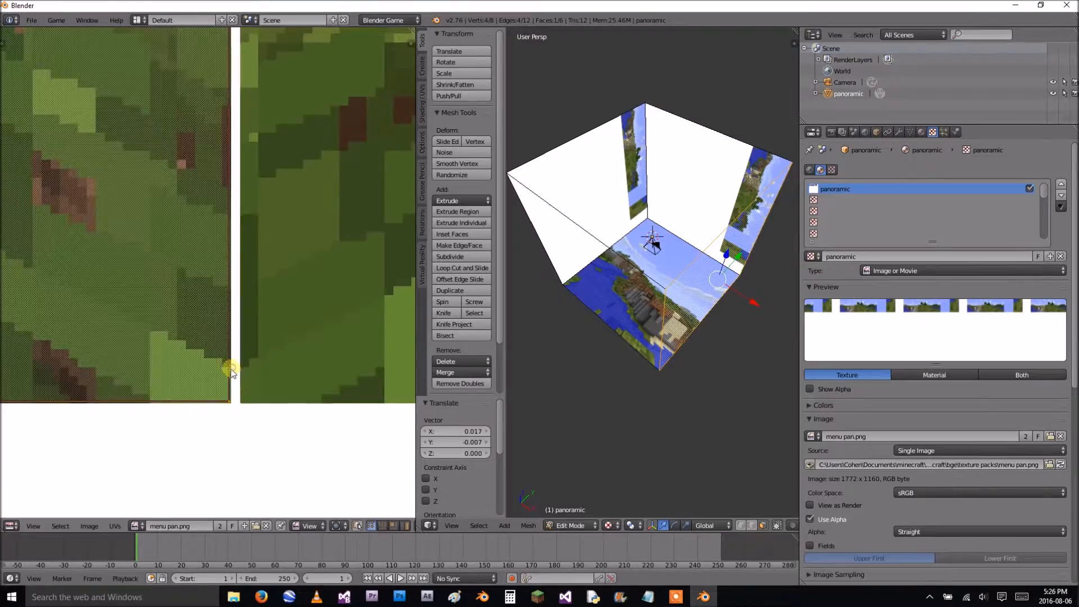
Enlarge the UV square by about 1.031 and align its lower-left corner with the second picture's lower-left corner.
scroll(217, 366, down, 8)
scroll(270, 400, up, 10)
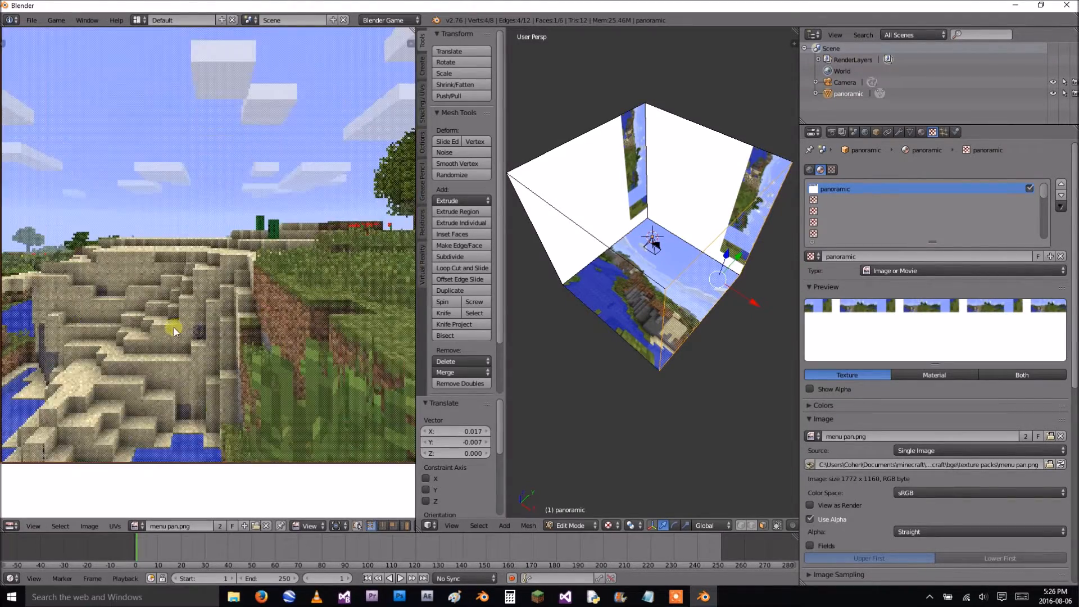
middle_drag(279, 255, 277, 386)
key(s)
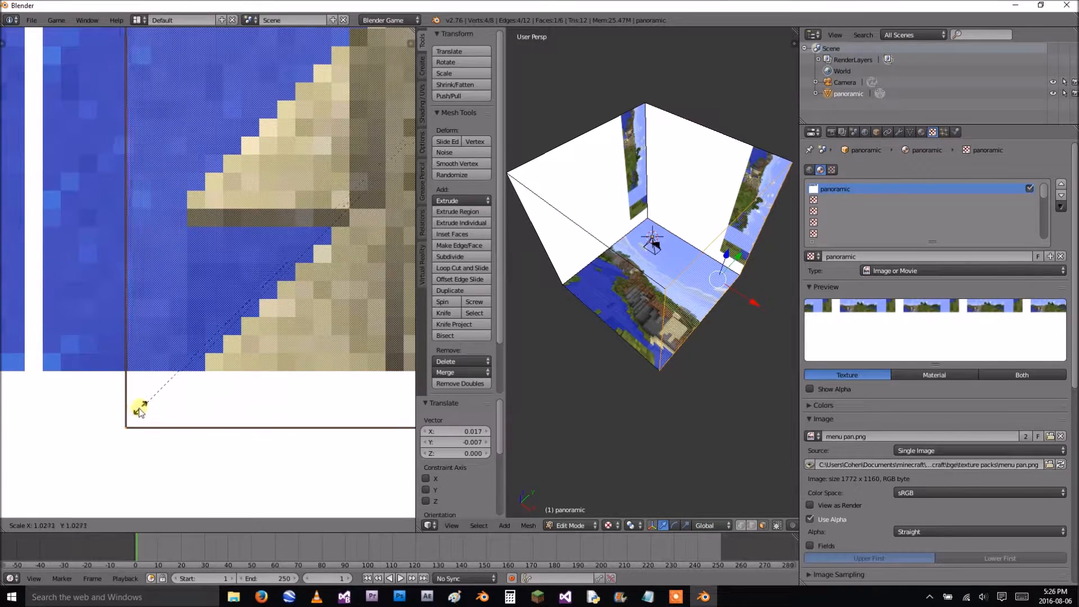
click(129, 414)
key(g)
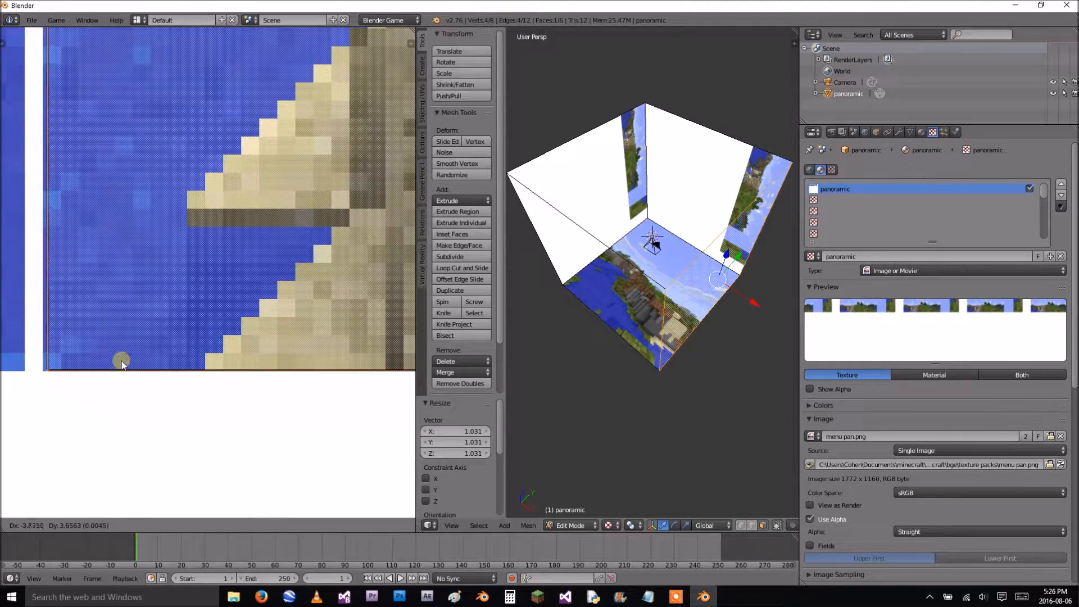
click(122, 362)
Fine-tune the UV square with a scale of about 1.001 and nudge its lower-right corner exactly onto the second picture's corner.
scroll(168, 367, down, 4)
middle_drag(250, 371, 33, 413)
scroll(217, 388, down, 5)
scroll(265, 378, up, 8)
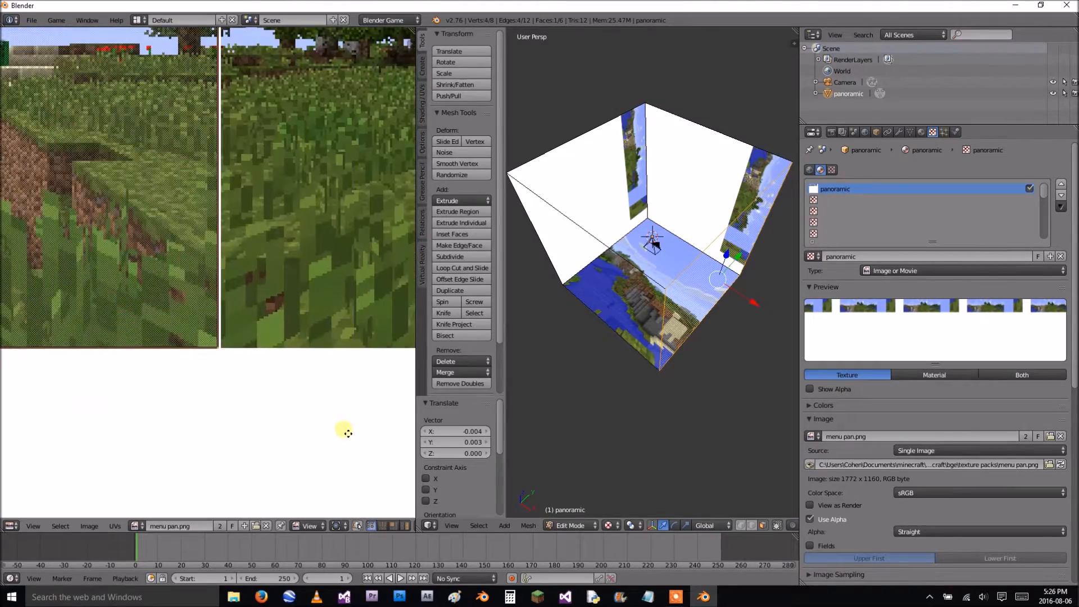
middle_drag(274, 399, 388, 145)
scroll(366, 137, up, 3)
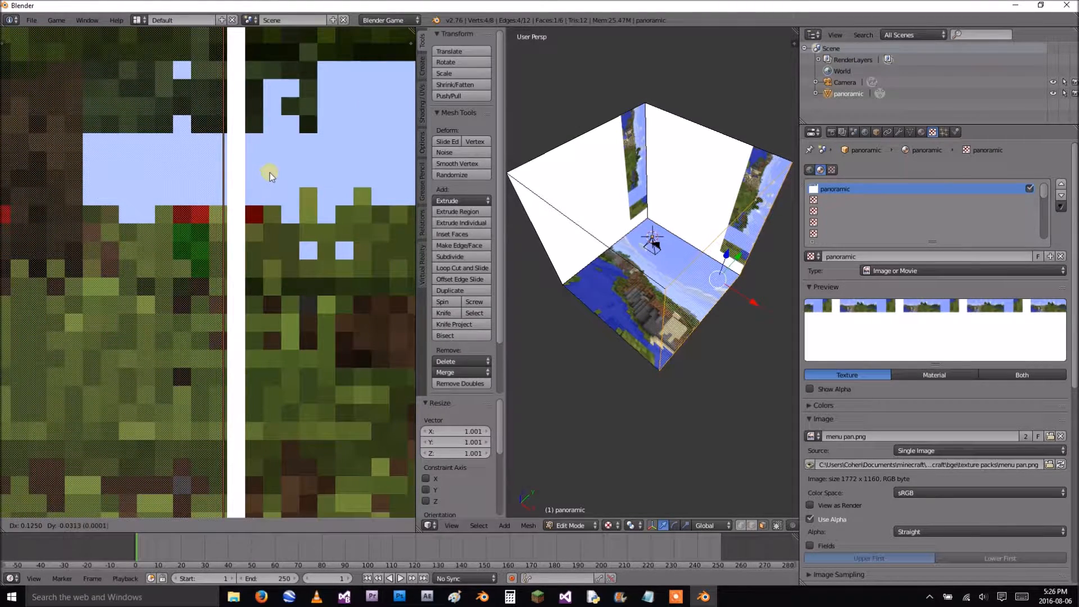
middle_drag(302, 294, 381, 337)
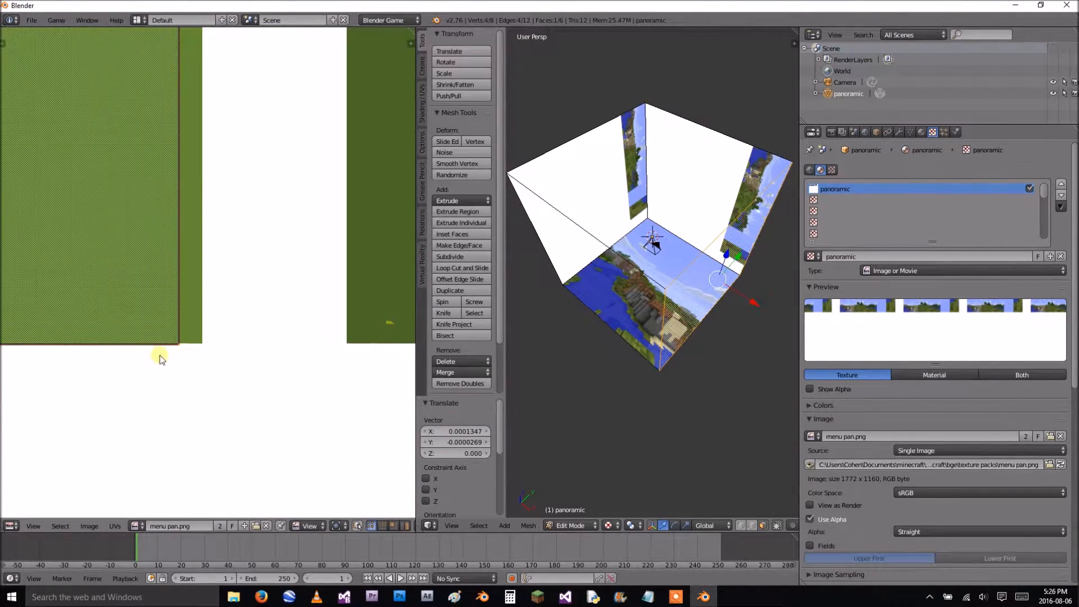
key(g)
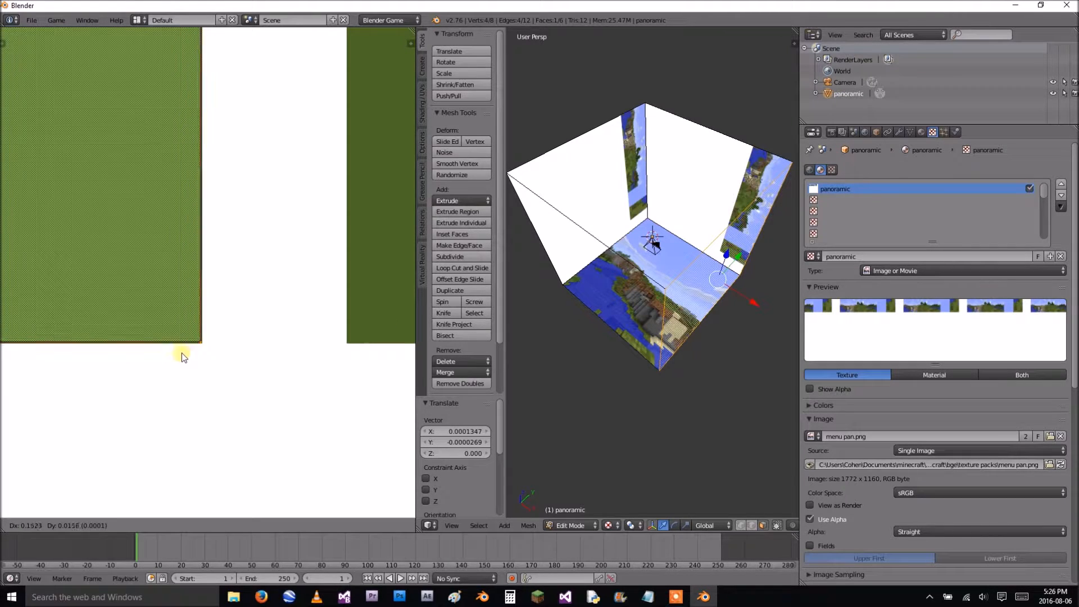
click(181, 352)
Inspect the UV square's remaining edges and corners against the borders of the second panorama picture.
scroll(196, 298, down, 5)
scroll(196, 275, down, 11)
middle_drag(202, 199, 278, 429)
scroll(277, 429, up, 7)
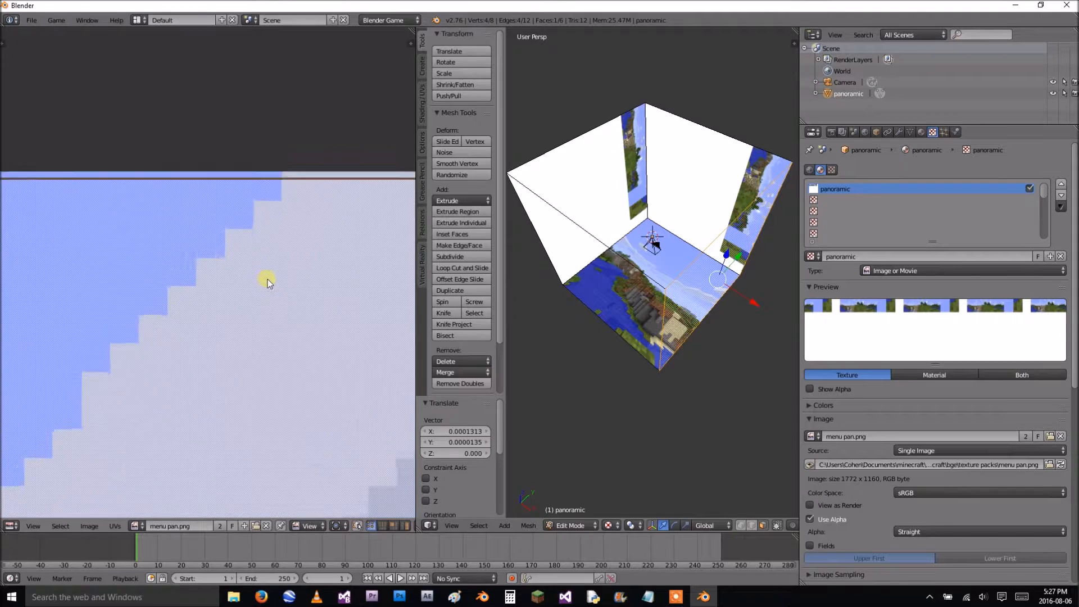
scroll(206, 281, down, 10)
middle_drag(181, 320, 324, 258)
scroll(16, 296, up, 3)
middle_drag(36, 315, 335, 239)
scroll(234, 282, up, 6)
scroll(169, 324, down, 5)
middle_drag(223, 403, 97, 45)
scroll(211, 190, down, 5)
scroll(213, 192, down, 4)
middle_drag(254, 235, 174, 261)
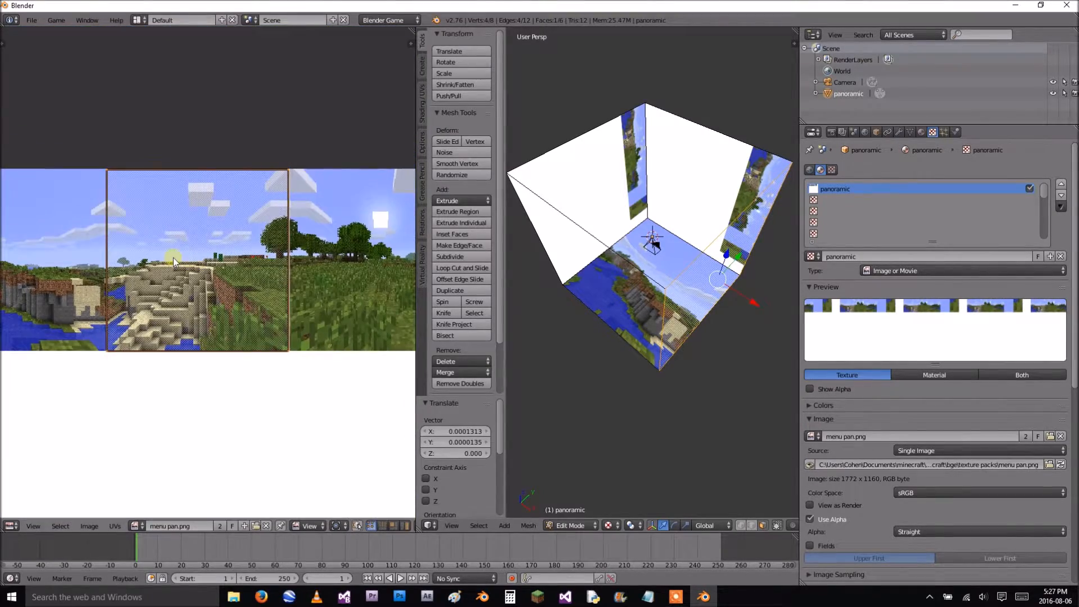
Rotate the side wall's UV square by -180 degrees so the second picture continues the floor face's picture.
middle_drag(634, 303, 736, 332)
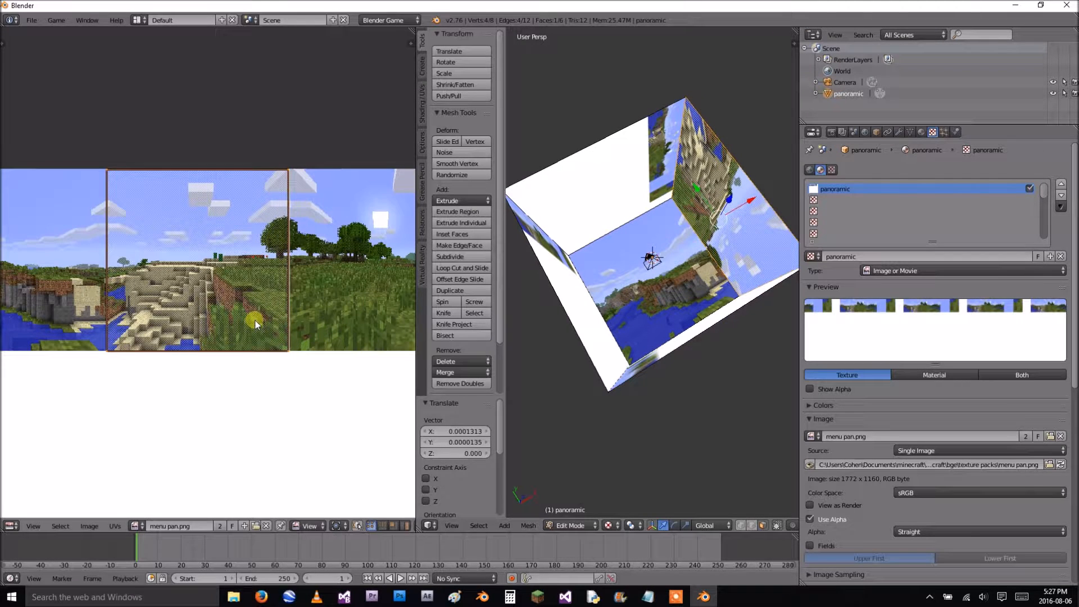
text(90)
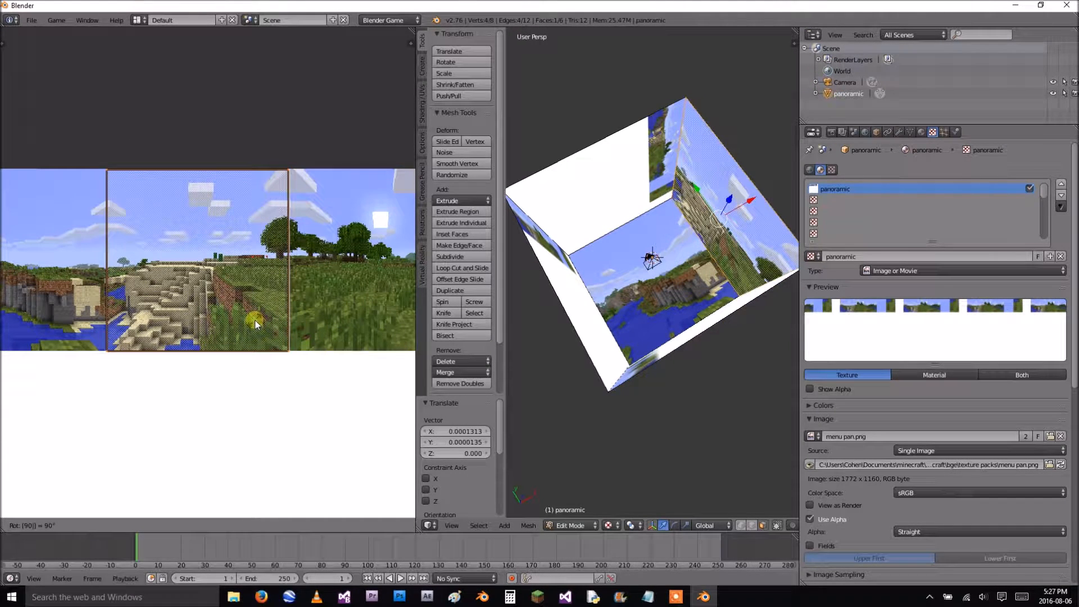
key(minus)
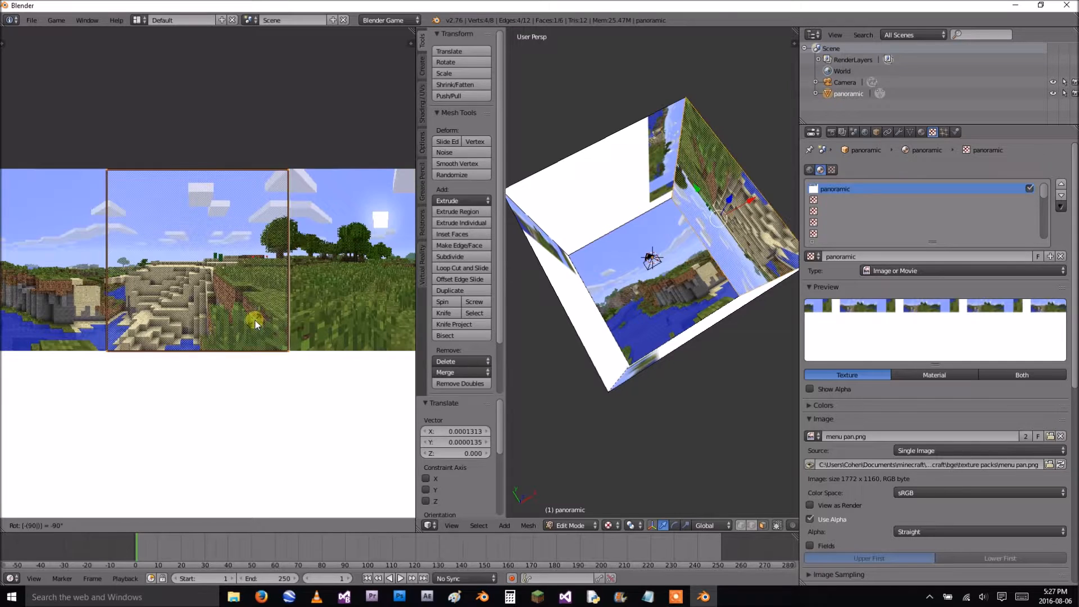
key(BackSpace)
key(BackSpace)
text(180)
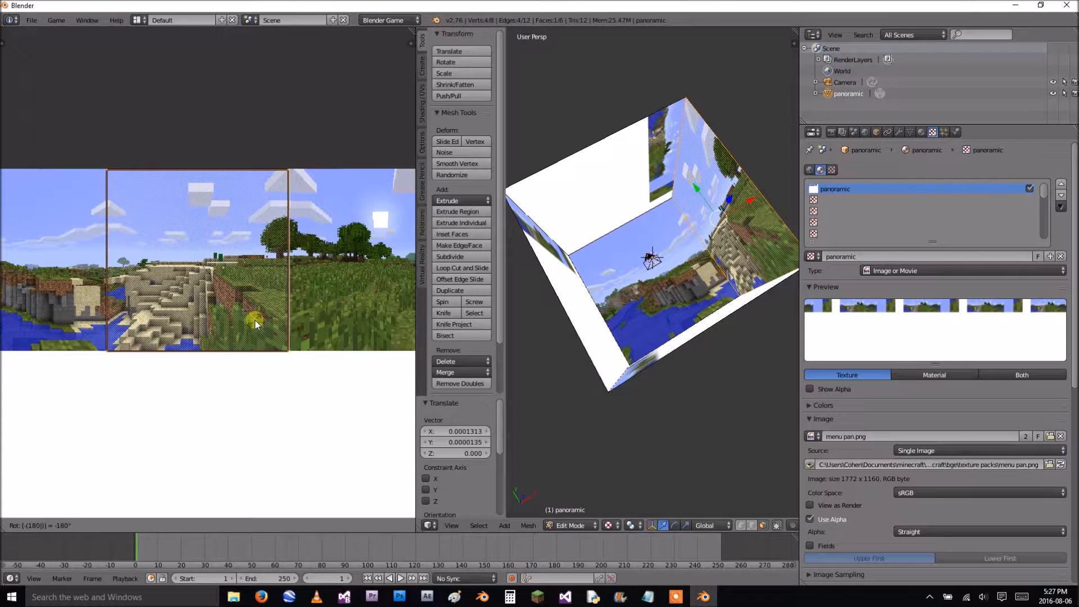
key(Return)
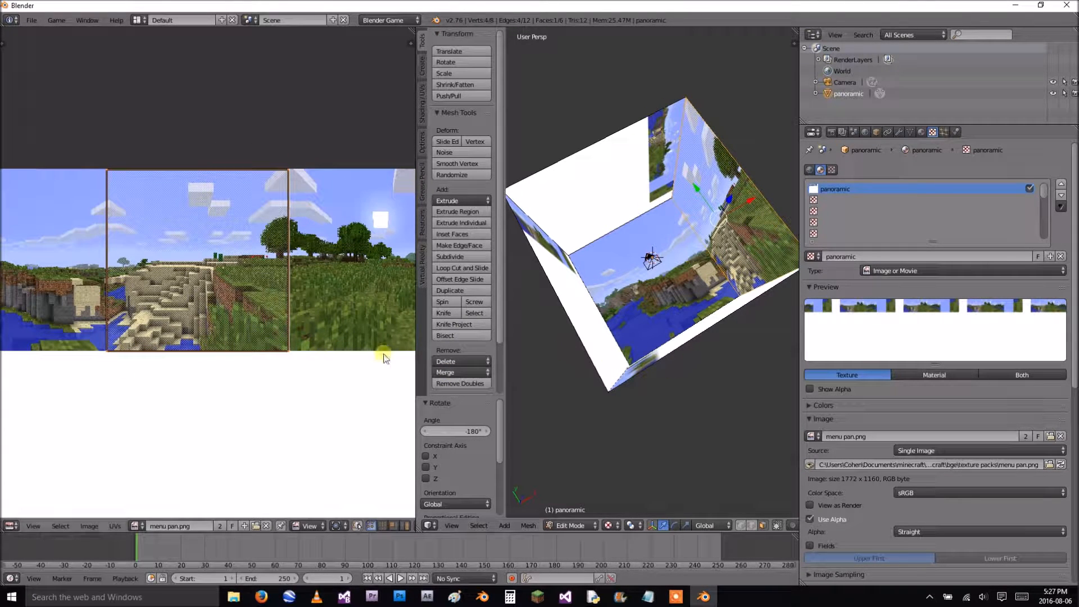
Widen the 3D viewport by narrowing the UV editor and select the cube's top face.
drag(416, 340, 161, 340)
middle_drag(414, 335, 540, 177)
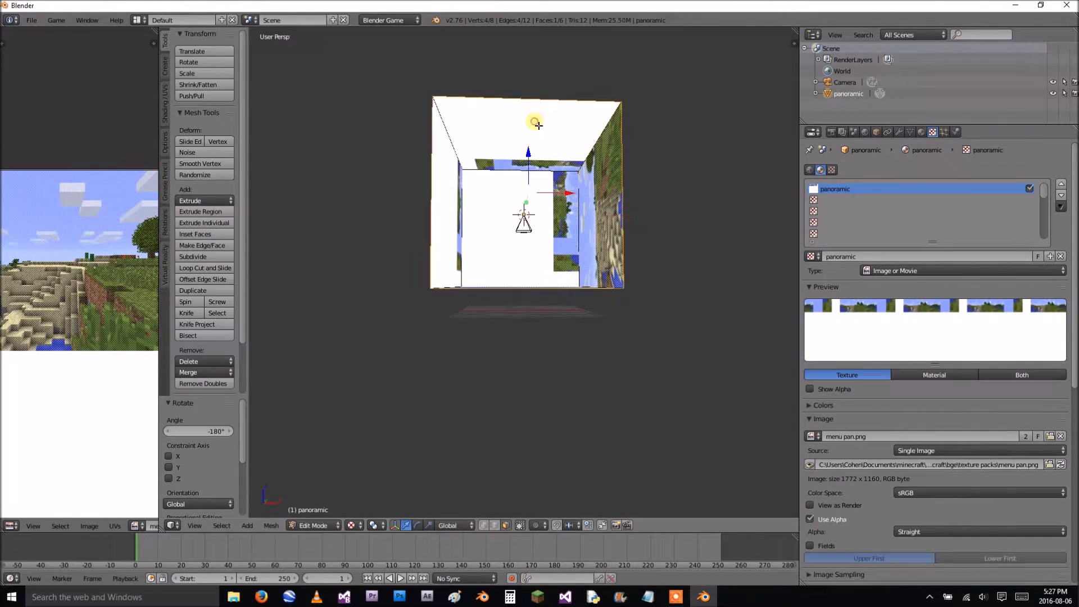
middle_drag(440, 223, 553, 360)
scroll(525, 191, up, 3)
scroll(548, 369, down, 3)
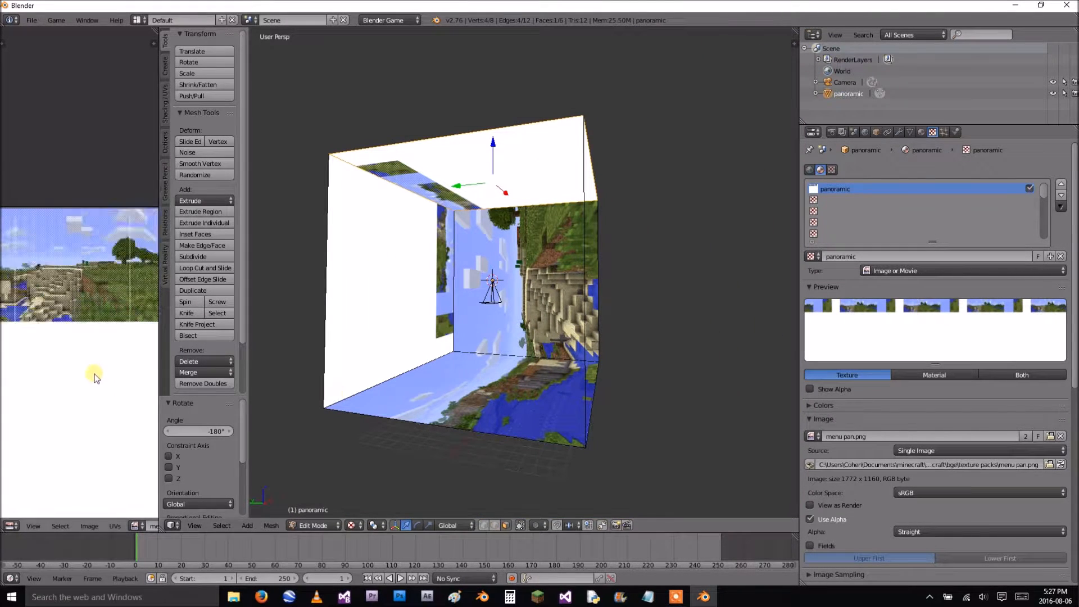
Unwrap the cube's top face with Smart UV Project at a 66 angle limit and select all its UVs.
scroll(114, 374, down, 3)
key(u)
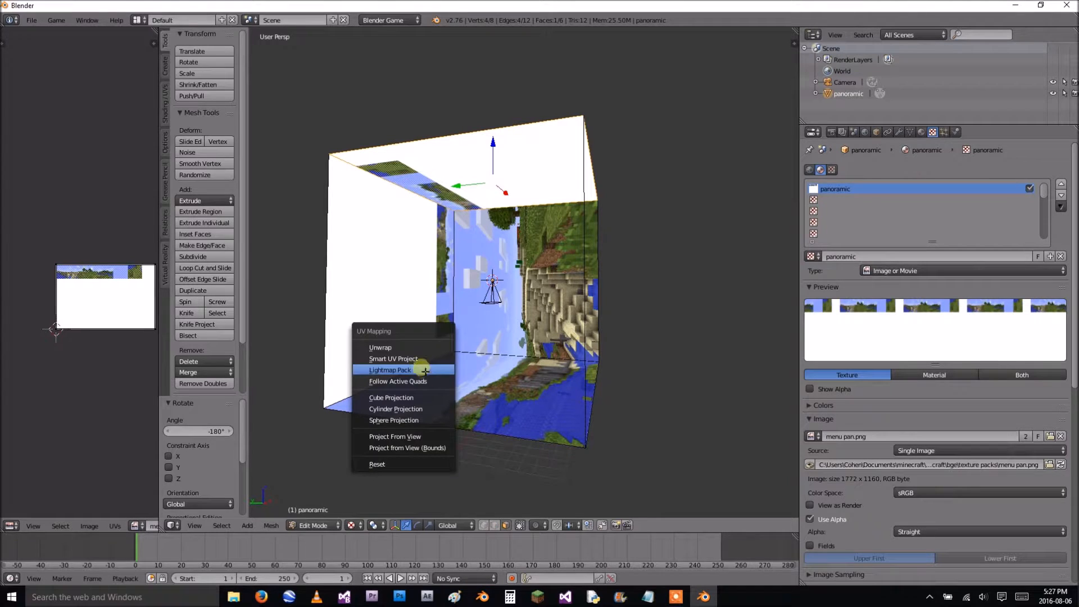
click(421, 359)
click(370, 433)
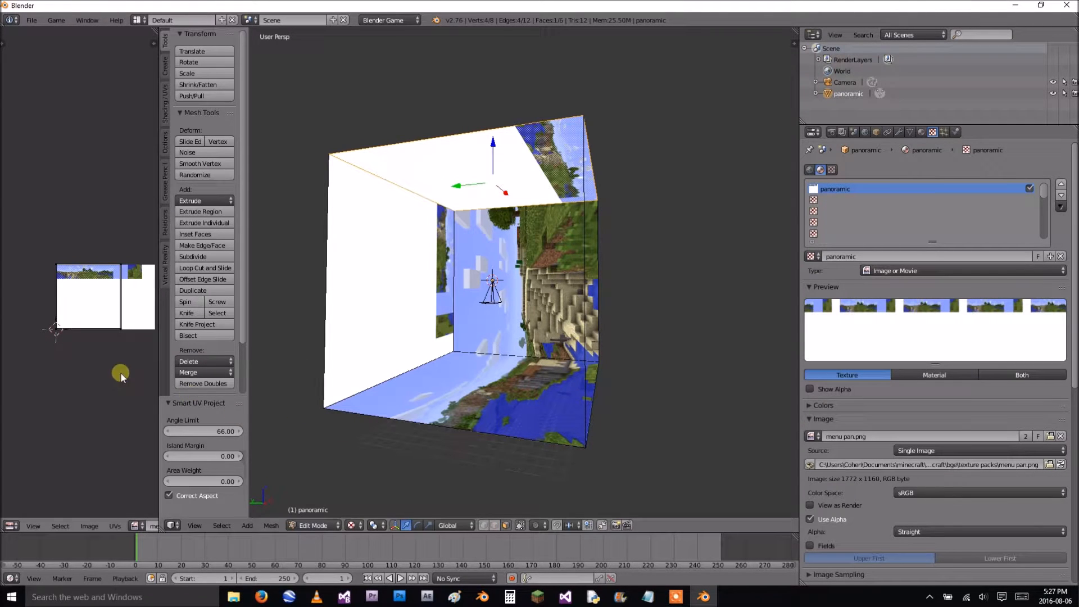
key(a)
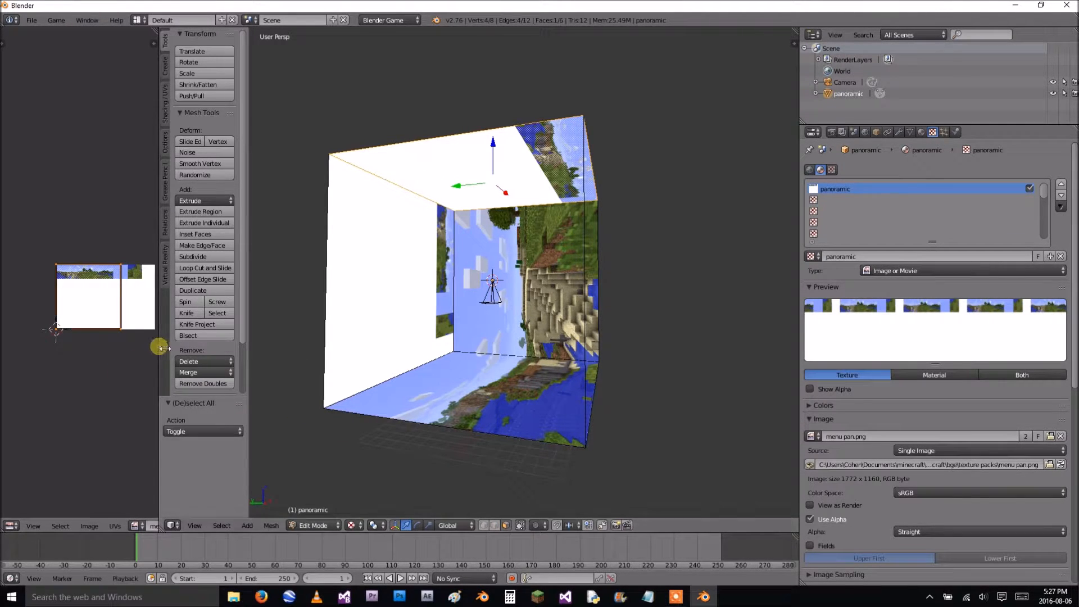
Widen the UV editor, then scale the top face's UV square by about 0.177 and place it over the third panorama picture.
drag(160, 346, 357, 347)
scroll(260, 349, up, 4)
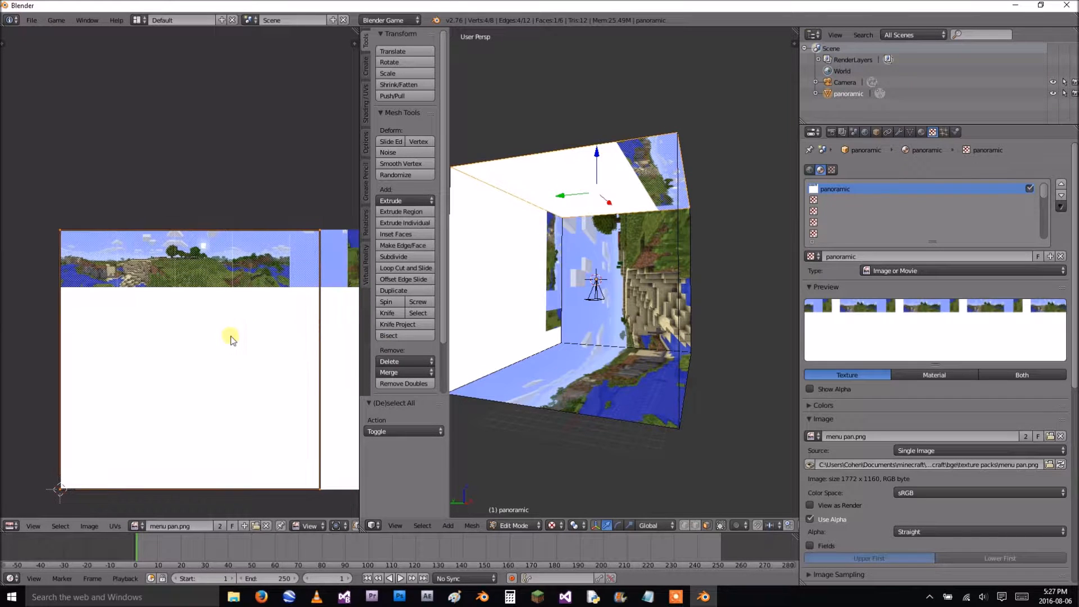
key(s)
click(218, 357)
scroll(221, 362, up, 3)
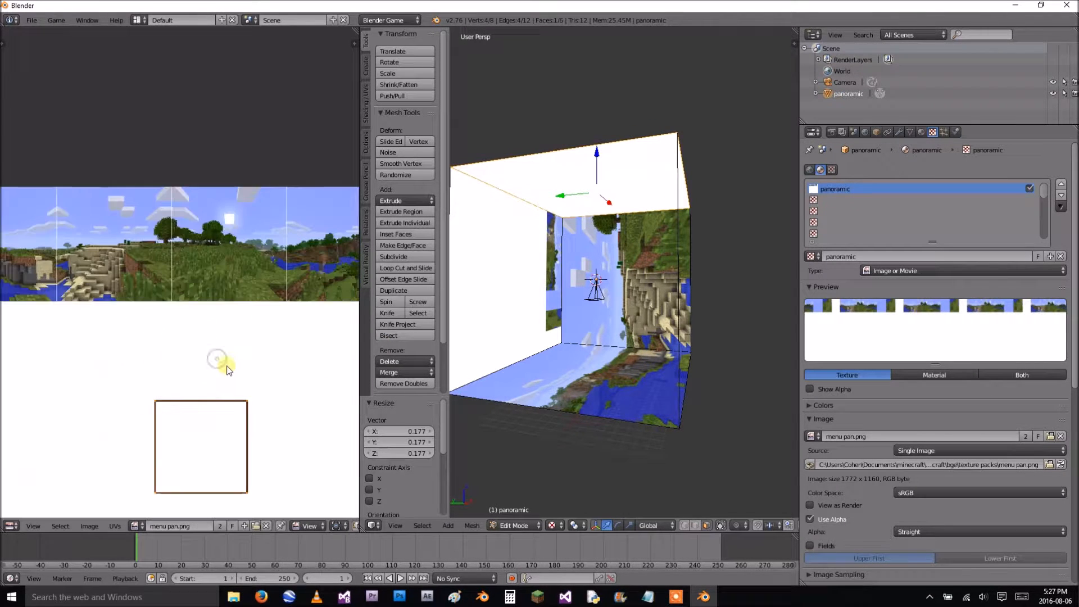
middle_drag(233, 370, 230, 368)
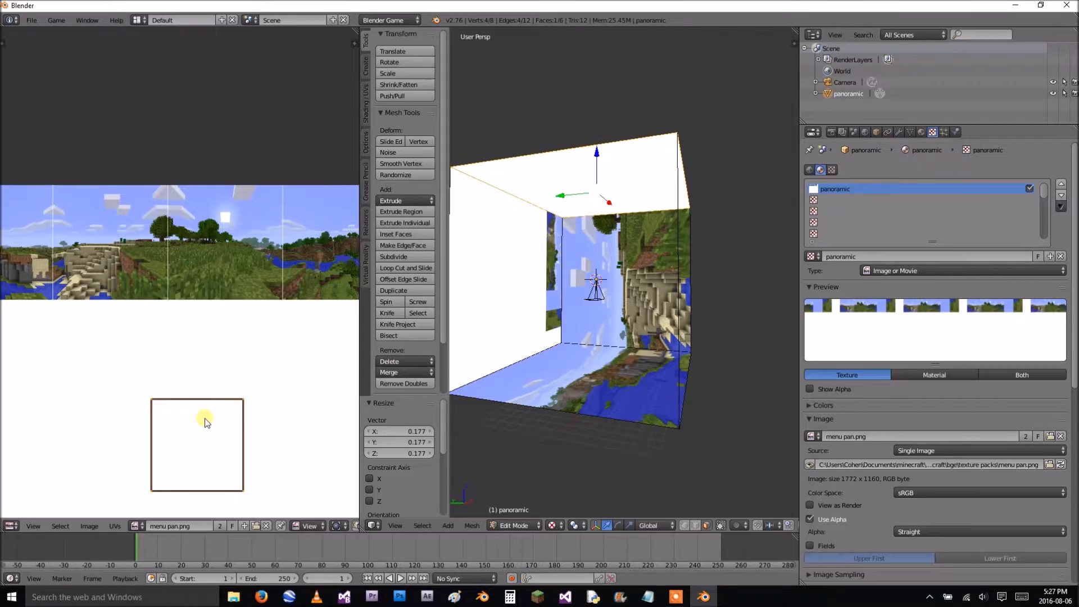
key(g)
click(211, 229)
scroll(281, 320, up, 4)
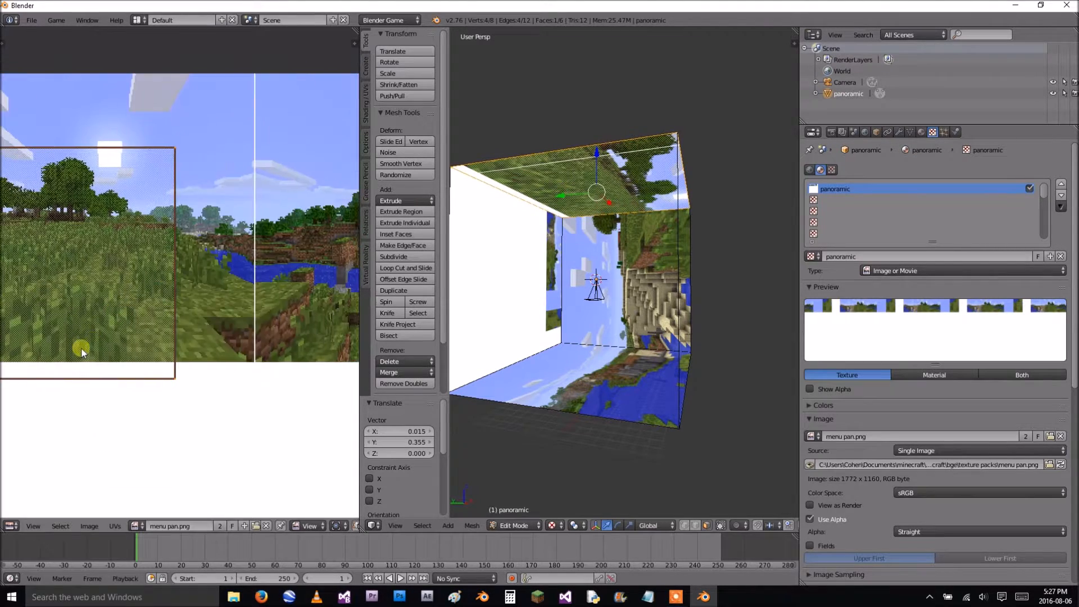
scroll(156, 373, up, 2)
middle_drag(156, 373, 180, 299)
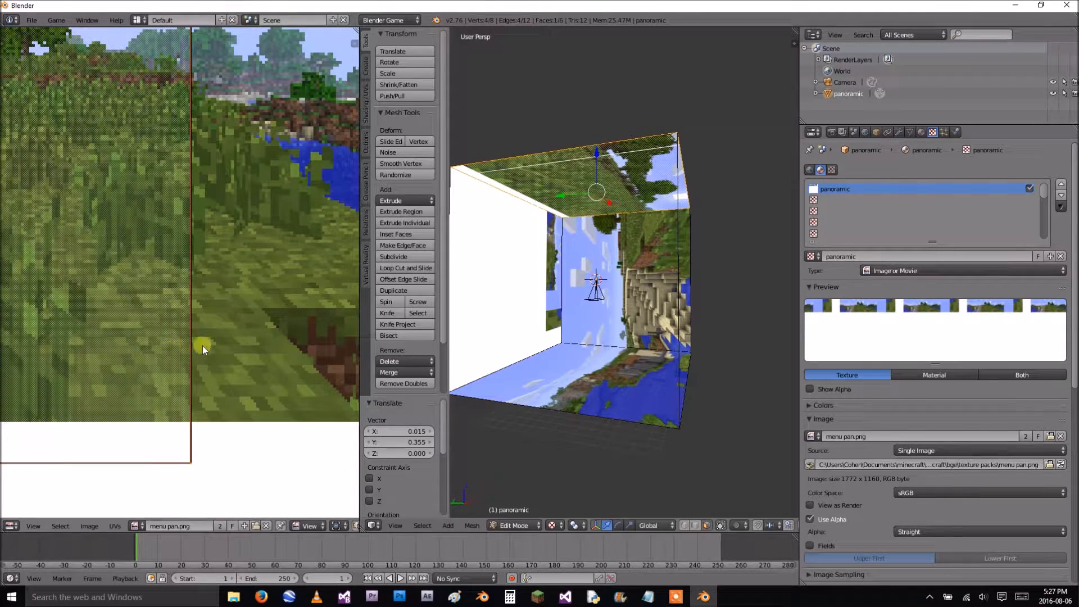
click(672, 596)
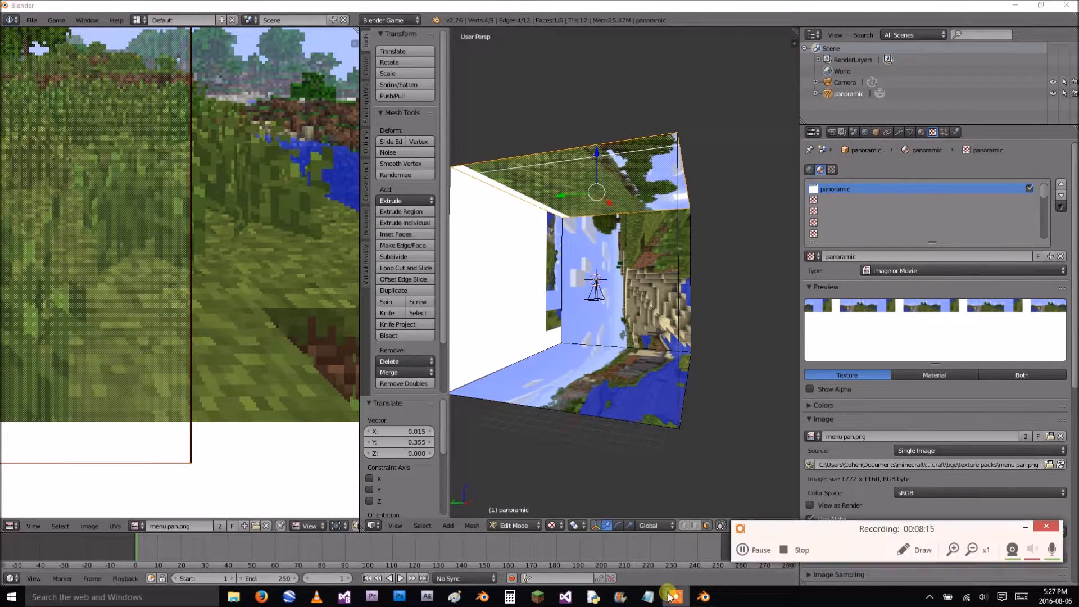
click(1026, 528)
Move the top face's UV square so its lower-right corner meets the third picture's lower-right corner.
key(g)
click(299, 338)
middle_drag(297, 412, 133, 330)
key(g)
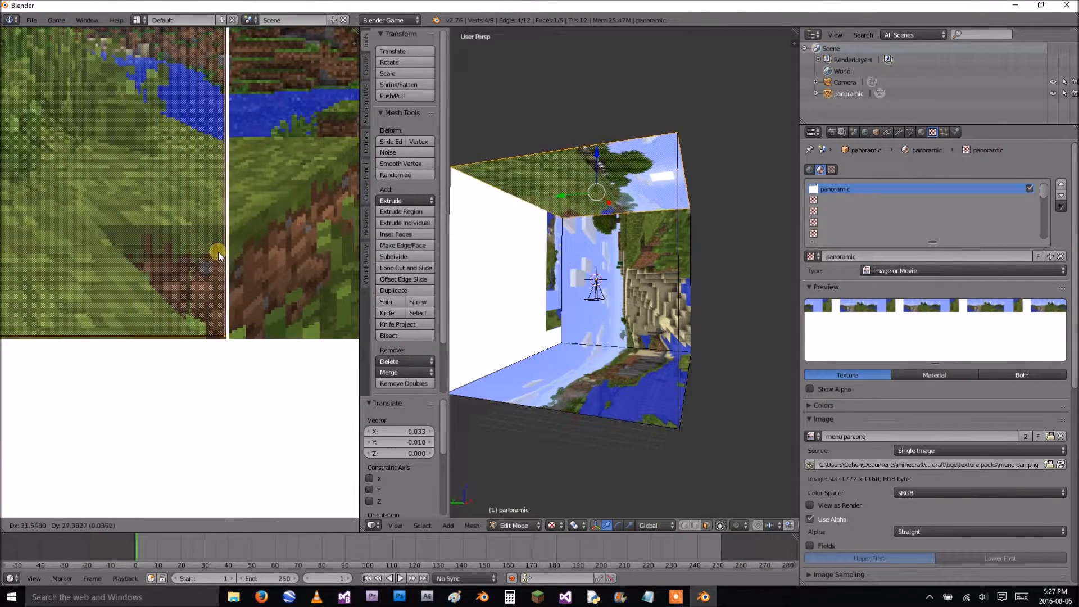
click(218, 252)
Nudge the UV square's lower-right corner precisely onto the third picture's corner at close range.
scroll(218, 252, up, 5)
middle_drag(181, 359, 193, 257)
scroll(179, 270, up, 3)
middle_drag(157, 325, 171, 252)
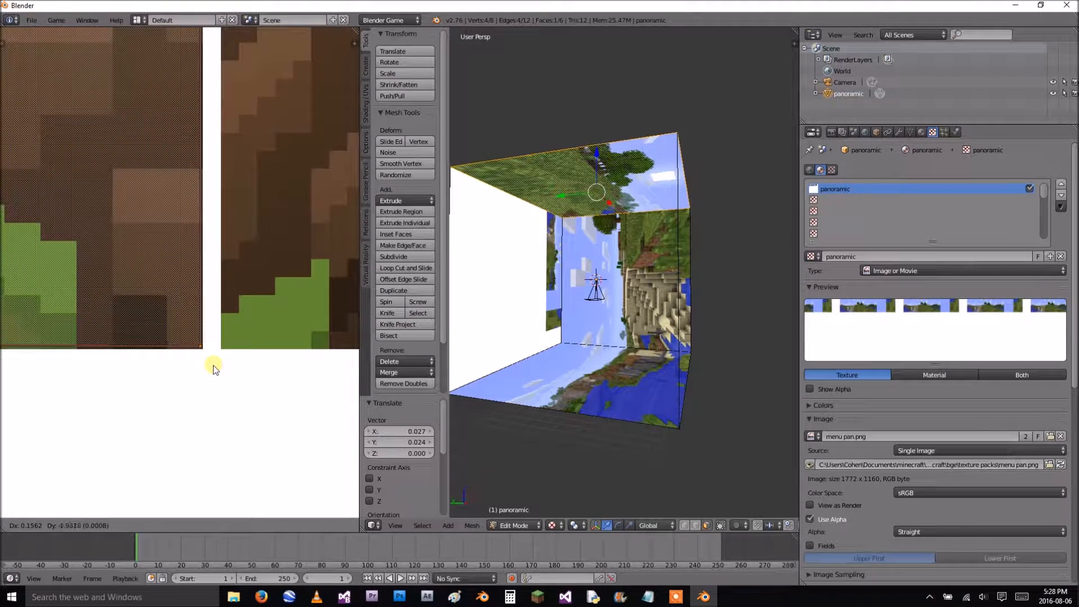
scroll(217, 369, down, 8)
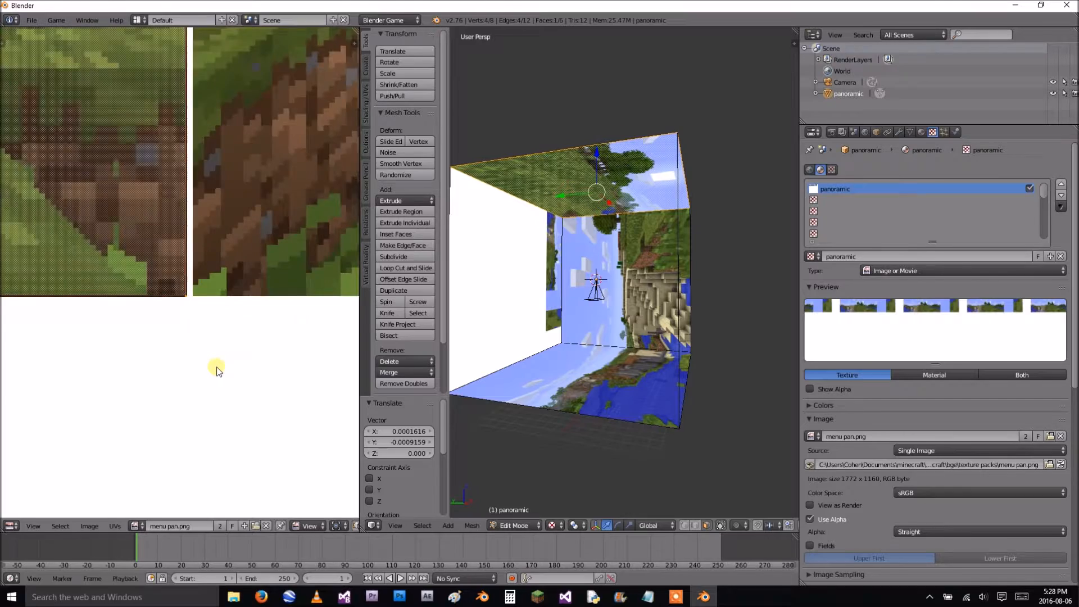
Scale the top face's UV square by about 1.312 and move it over the third panorama picture.
middle_drag(162, 357, 303, 429)
scroll(245, 379, up, 5)
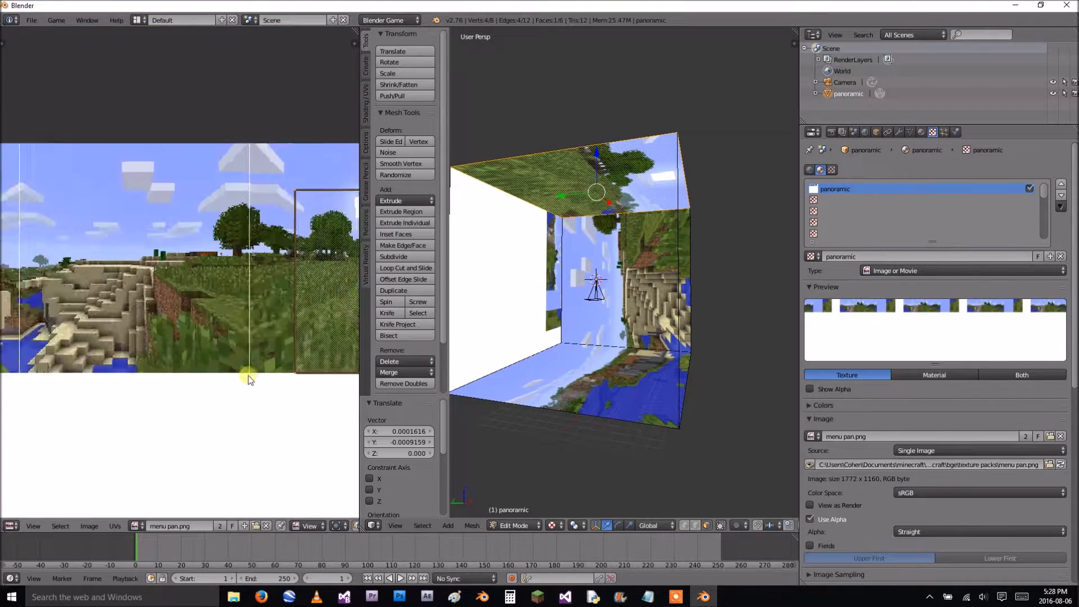
middle_drag(288, 373, 120, 302)
key(s)
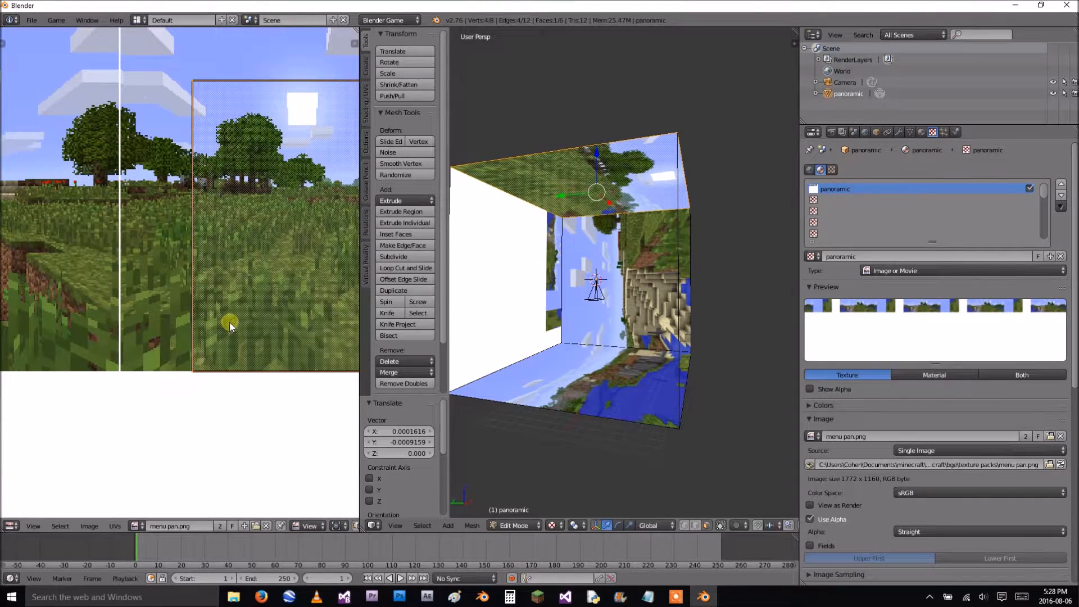
click(168, 311)
key(g)
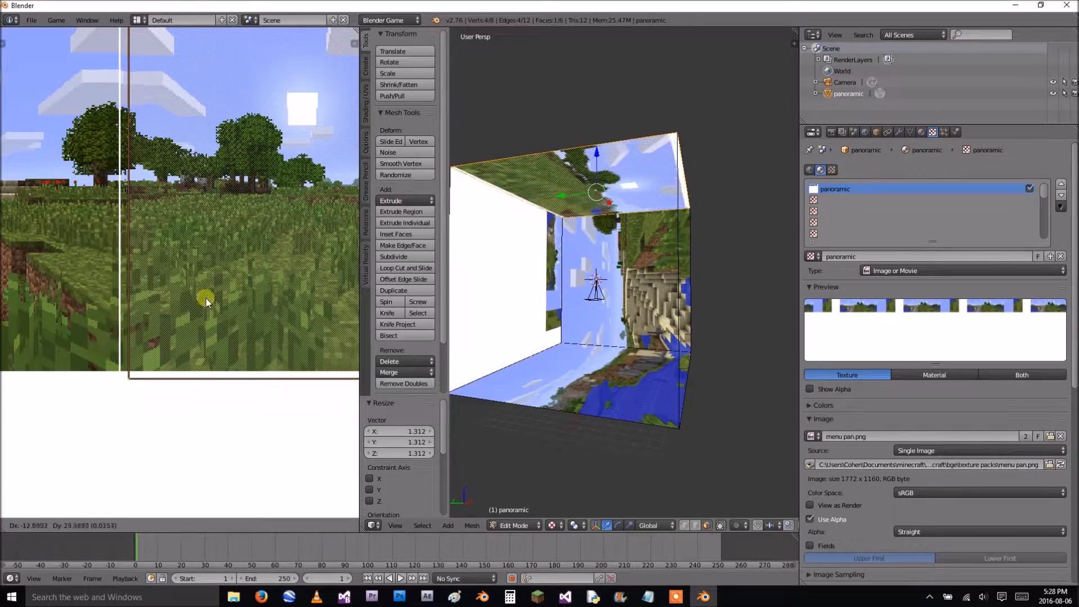
click(198, 288)
Move the top face's UV square so its lower-left corner meets the third picture's lower-left corner.
scroll(160, 348, up, 6)
scroll(167, 329, up, 3)
middle_drag(167, 329, 296, 479)
scroll(78, 349, up, 2)
middle_drag(78, 349, 289, 269)
scroll(246, 396, up, 4)
key(g)
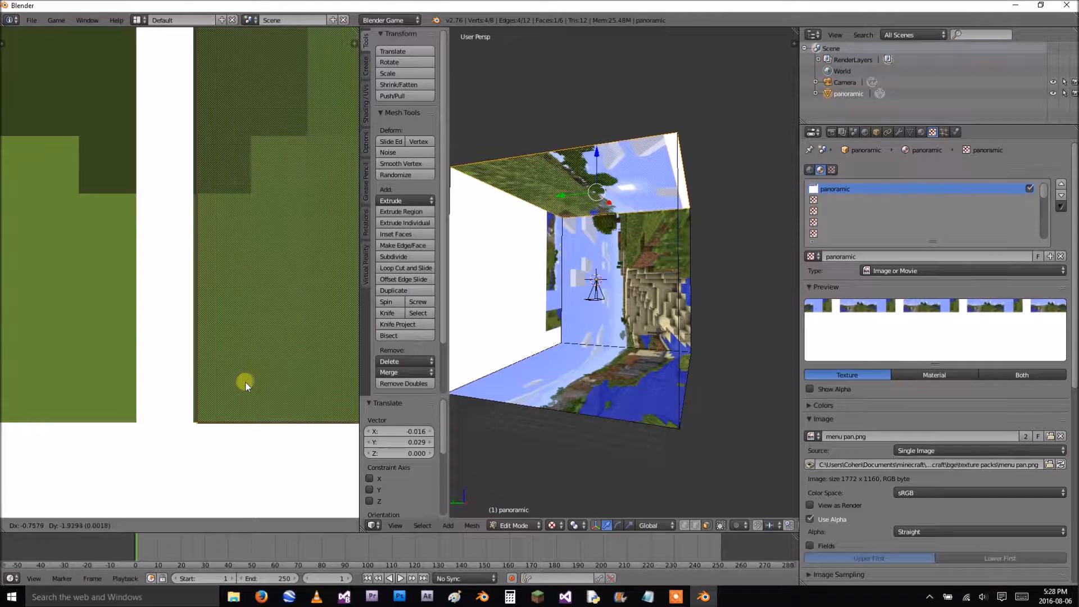
click(242, 382)
scroll(246, 386, up, 2)
middle_drag(246, 387, 195, 248)
key(g)
click(174, 358)
Scale the top face's UV square by about 0.936 and shift it about -0.006 in X and -0.002 in Y.
scroll(195, 357, down, 10)
scroll(210, 351, down, 6)
middle_drag(231, 247, 203, 451)
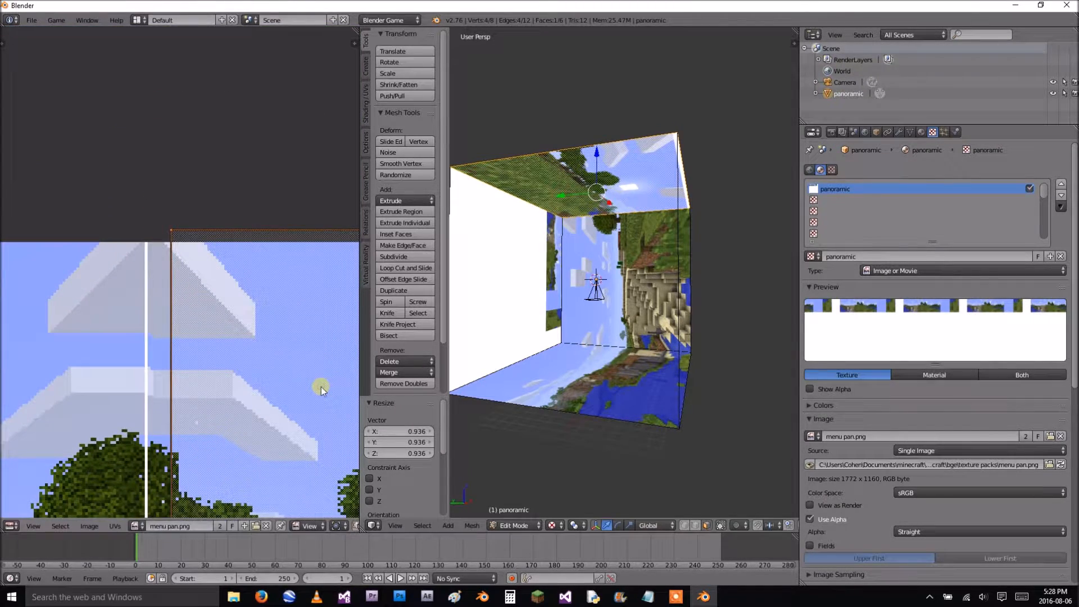
key(g)
click(300, 393)
Shift the UV square about -0.001 in X and -0.006 in Y toward the third picture's lower-left corner.
mouse_move(320, 415)
middle_down()
mouse_move(316, 395)
mouse_move(316, 406)
middle_up()
scroll(252, 443, up, 5)
middle_drag(249, 443, 220, 269)
scroll(192, 377, up, 3)
middle_drag(194, 387, 243, 216)
key(g)
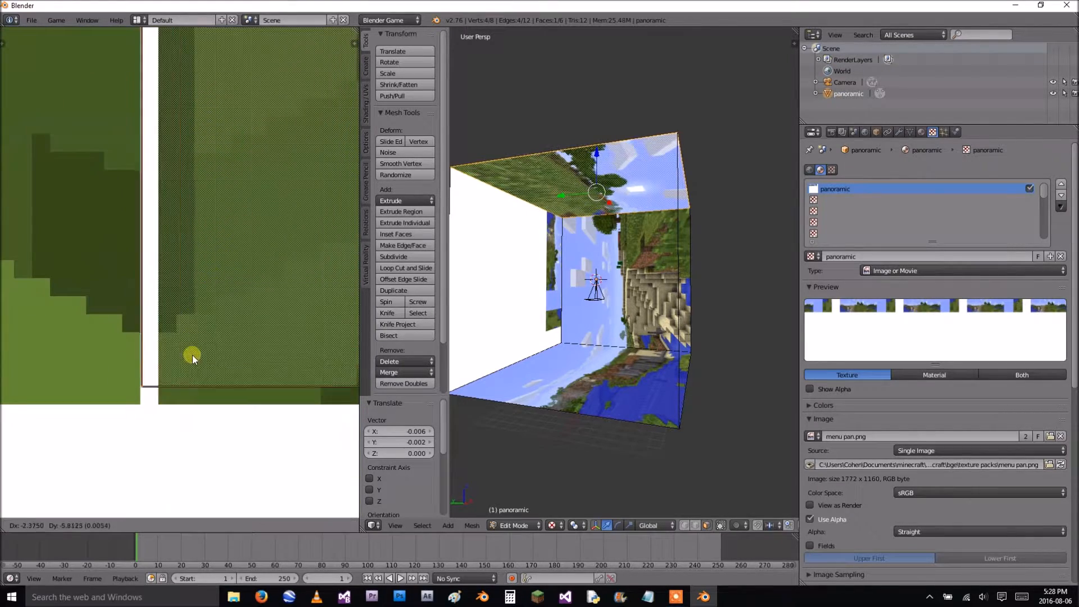
click(209, 366)
Enlarge the top face's UV square by about 1.016 to match the third picture's width.
middle_drag(209, 367, 73, 373)
scroll(298, 348, down, 5)
scroll(201, 311, up, 5)
middle_drag(201, 312, 240, 139)
scroll(185, 291, up, 6)
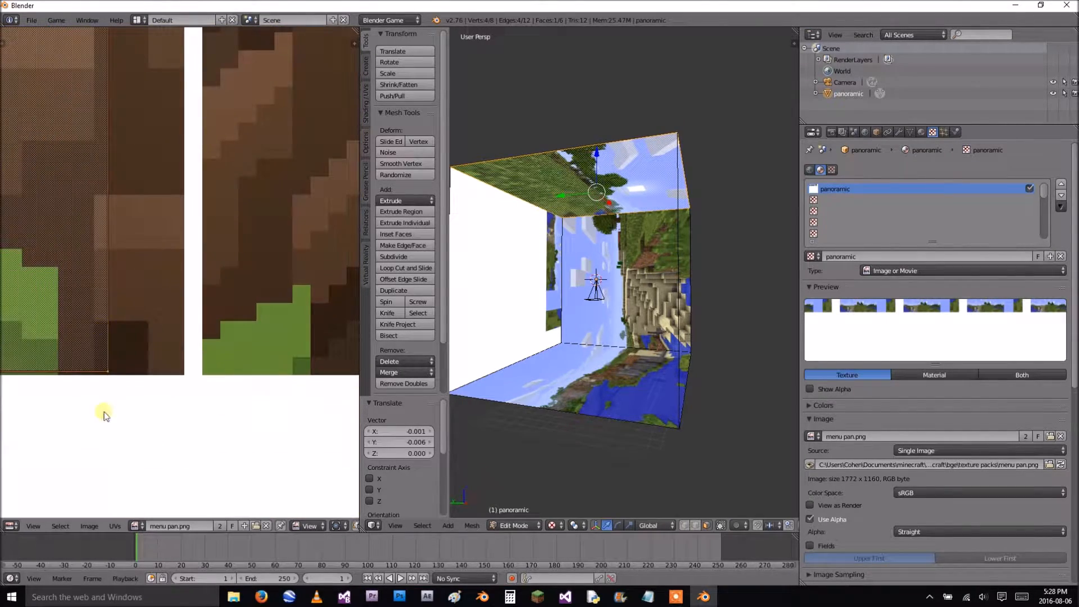
key(s)
click(262, 442)
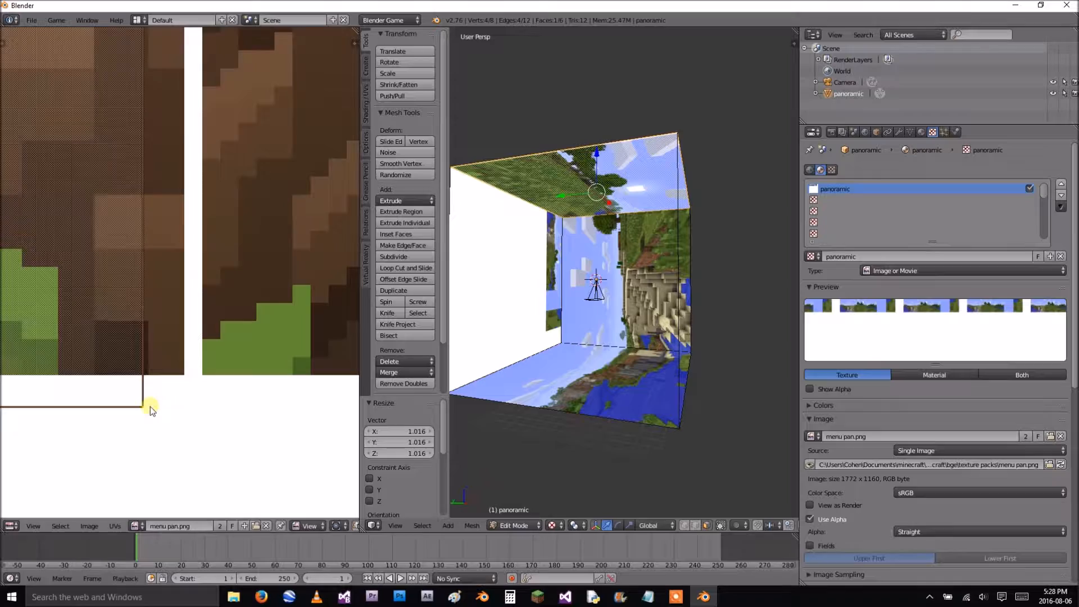
Shift the UV square about 0.002 in X and Y to fit the third picture's edges and inspect its corners.
key(g)
scroll(202, 379, down, 12)
scroll(191, 394, up, 12)
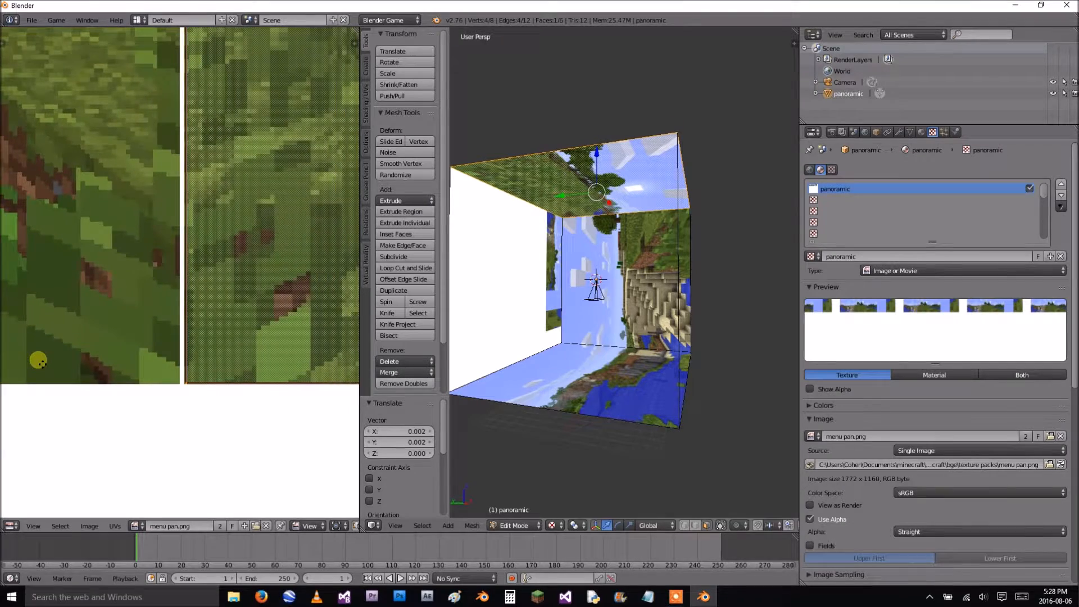
scroll(219, 393, up, 3)
middle_drag(252, 350, 225, 261)
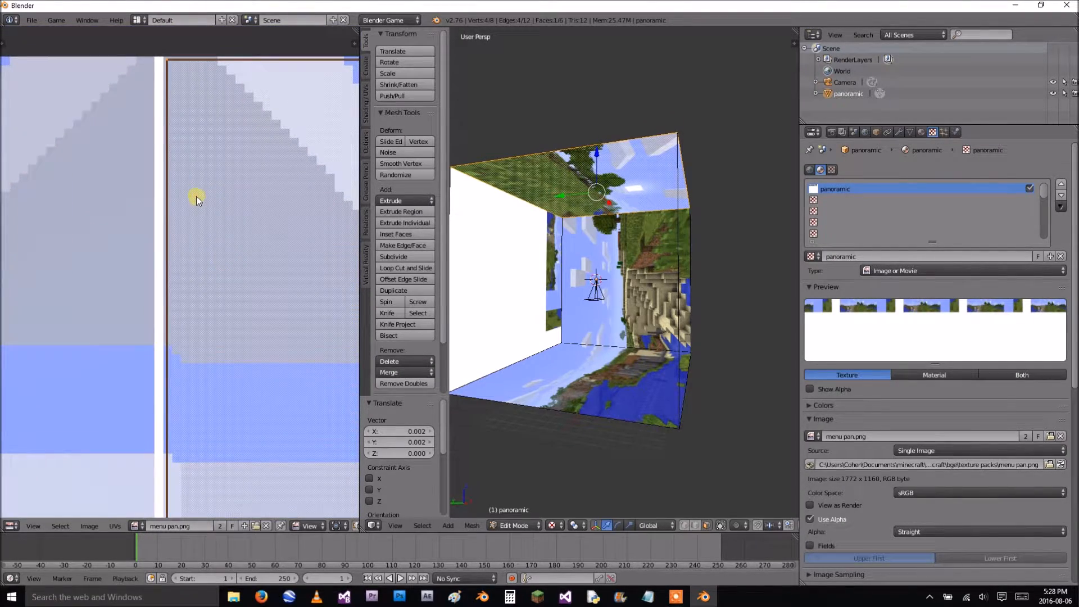
scroll(298, 140, down, 6)
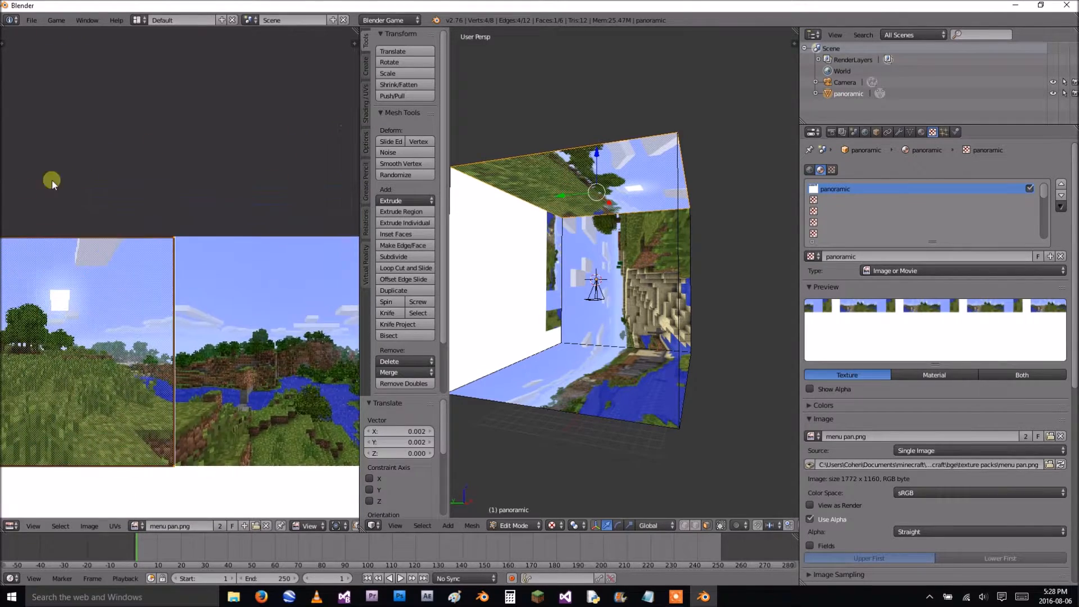
Scale the UV square by about 1.002 and align its lower-right corner with the third picture's lower-right corner.
scroll(168, 239, up, 3)
scroll(166, 245, up, 4)
middle_drag(206, 321, 240, 70)
scroll(185, 337, up, 4)
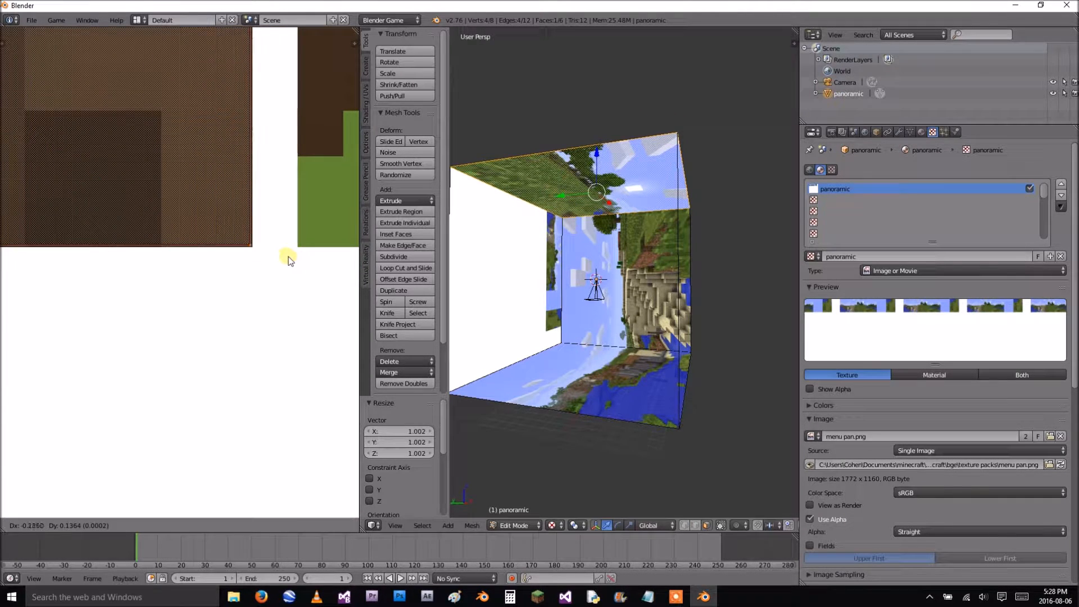
Fine-scale the UV square and nudge its upper-right corner onto the third picture's upper-right corner.
scroll(287, 253, down, 15)
middle_drag(228, 174, 193, 106)
scroll(193, 106, up, 6)
middle_drag(194, 386, 223, 448)
scroll(243, 137, up, 4)
scroll(234, 255, up, 5)
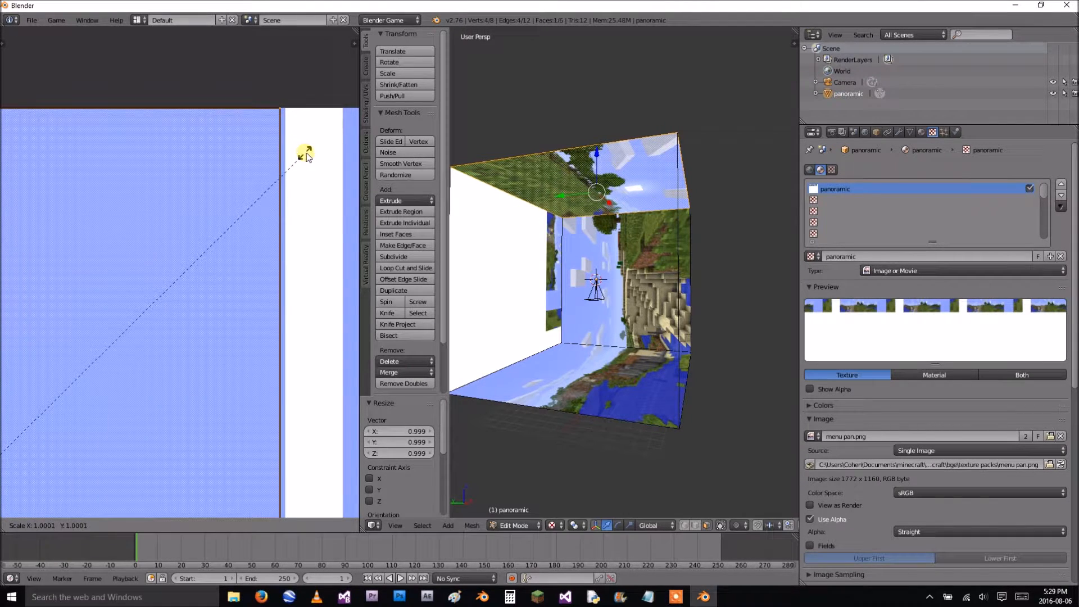
key(g)
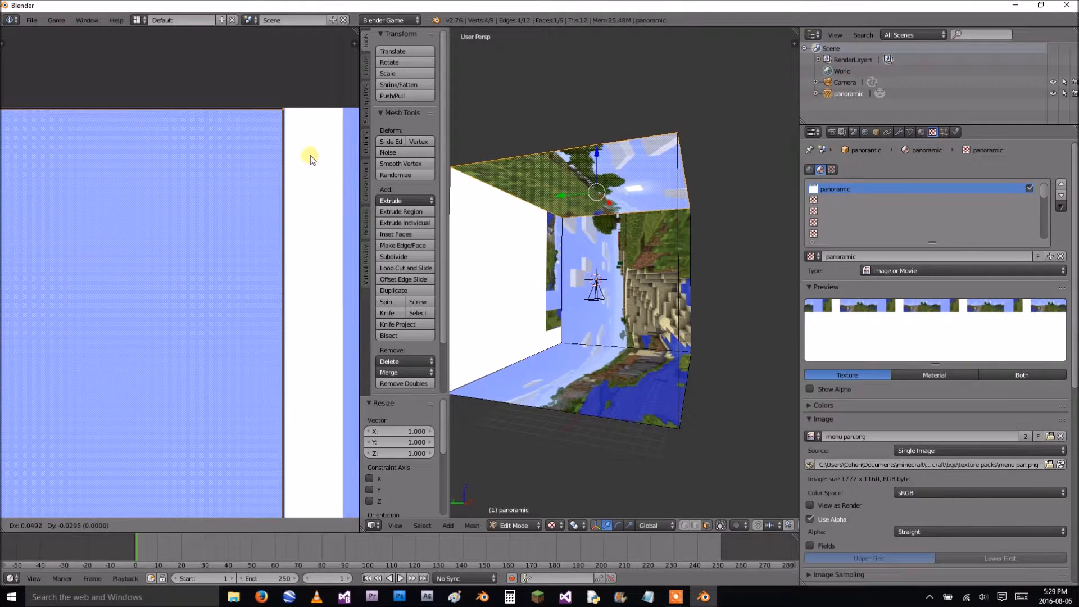
click(310, 156)
Examine the UV square's edges and corners at close range against the third picture's borders.
scroll(310, 157, down, 6)
middle_drag(280, 447, 328, 149)
middle_drag(316, 476, 262, 354)
middle_drag(301, 421, 355, 441)
scroll(283, 453, up, 6)
middle_drag(299, 311, 201, 451)
scroll(202, 450, down, 16)
middle_drag(159, 383, 96, 377)
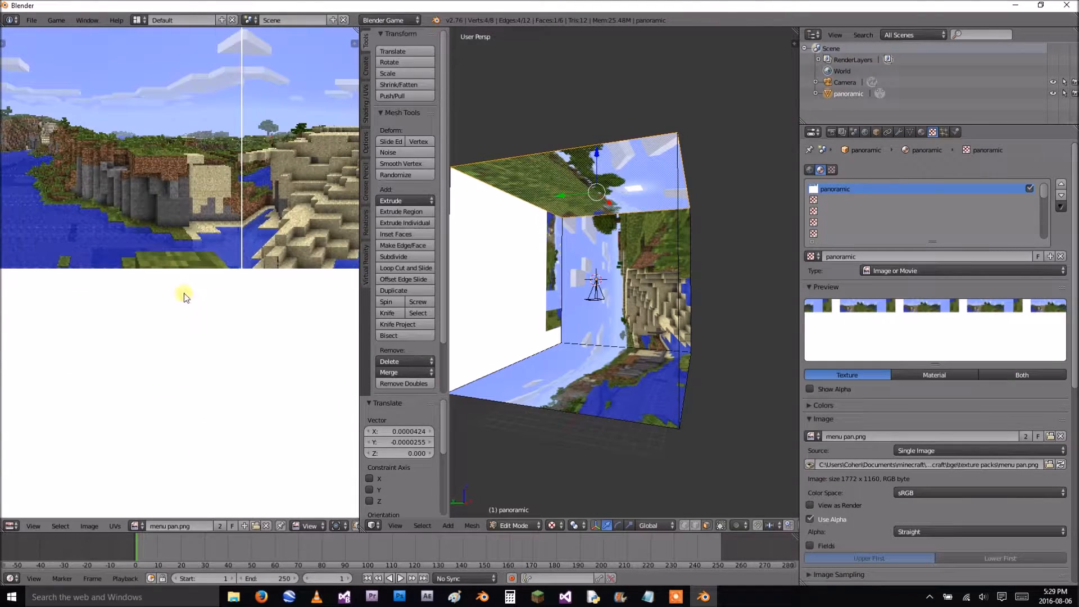
scroll(179, 293, up, 5)
middle_drag(151, 291, 188, 339)
scroll(281, 333, down, 5)
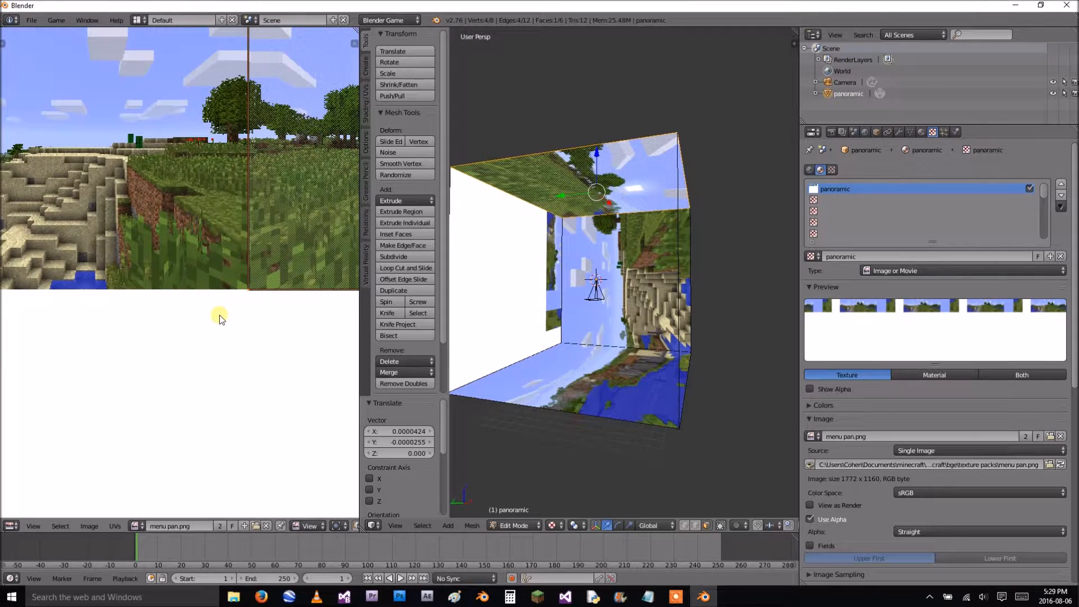
scroll(220, 319, up, 8)
middle_drag(90, 227, 261, 268)
scroll(259, 273, up, 3)
middle_drag(302, 320, 196, 49)
scroll(136, 286, up, 6)
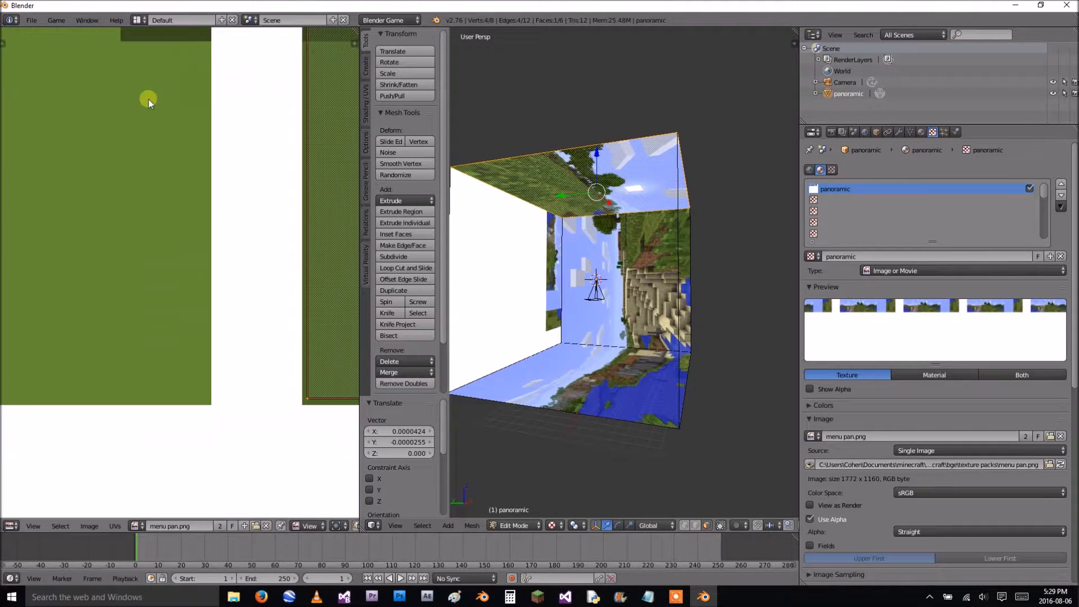
scroll(113, 124, down, 8)
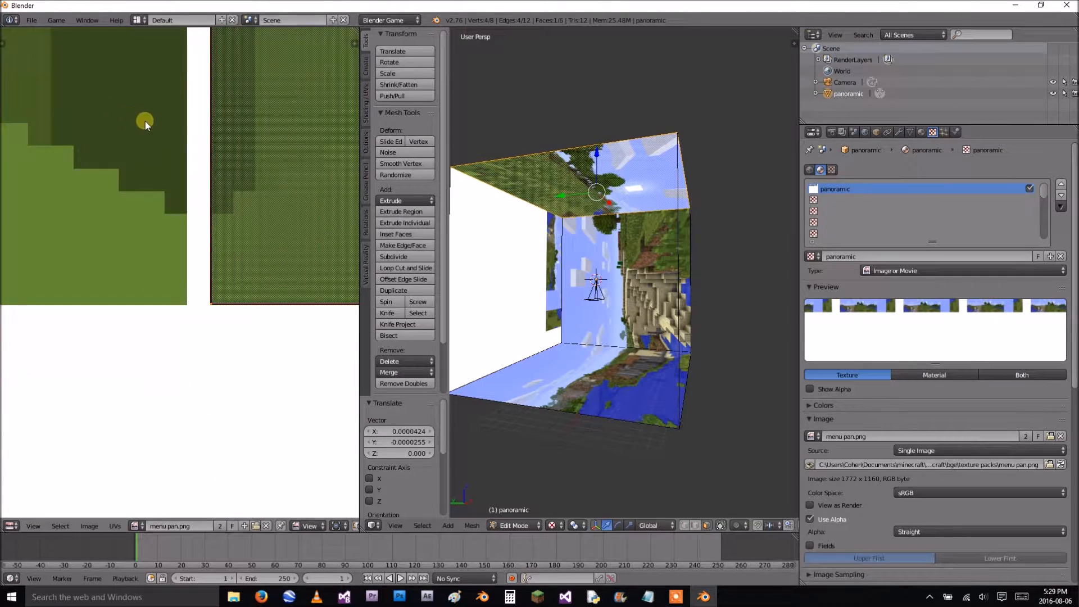
scroll(440, 236, down, 1)
Inspect the cube in Object Mode, then rotate the top face's UVs by 180 degrees in Edit Mode.
key(Tab)
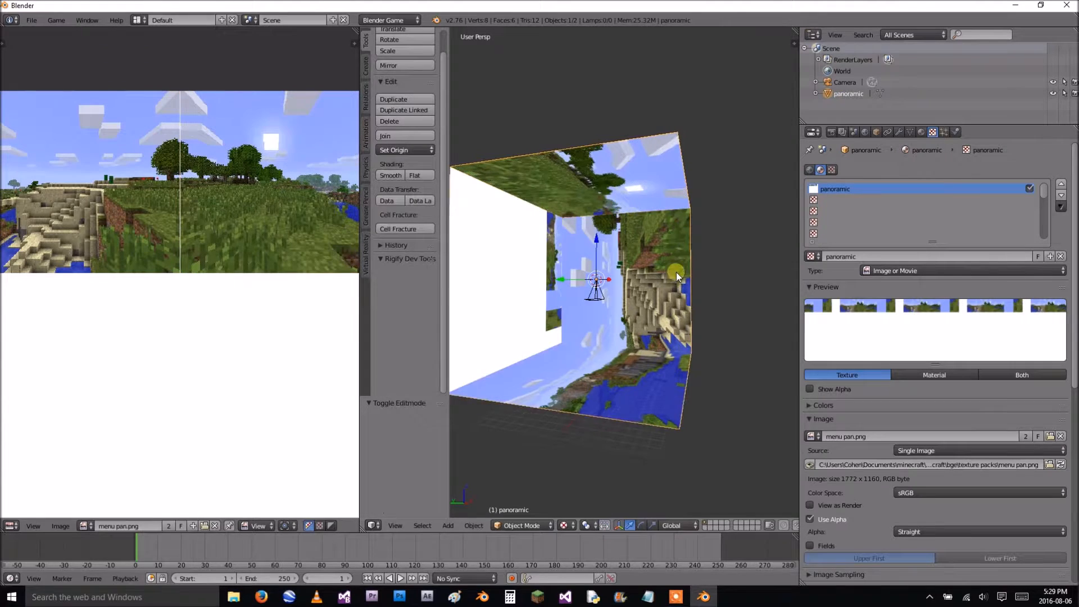
middle_drag(676, 272, 723, 554)
key(Tab)
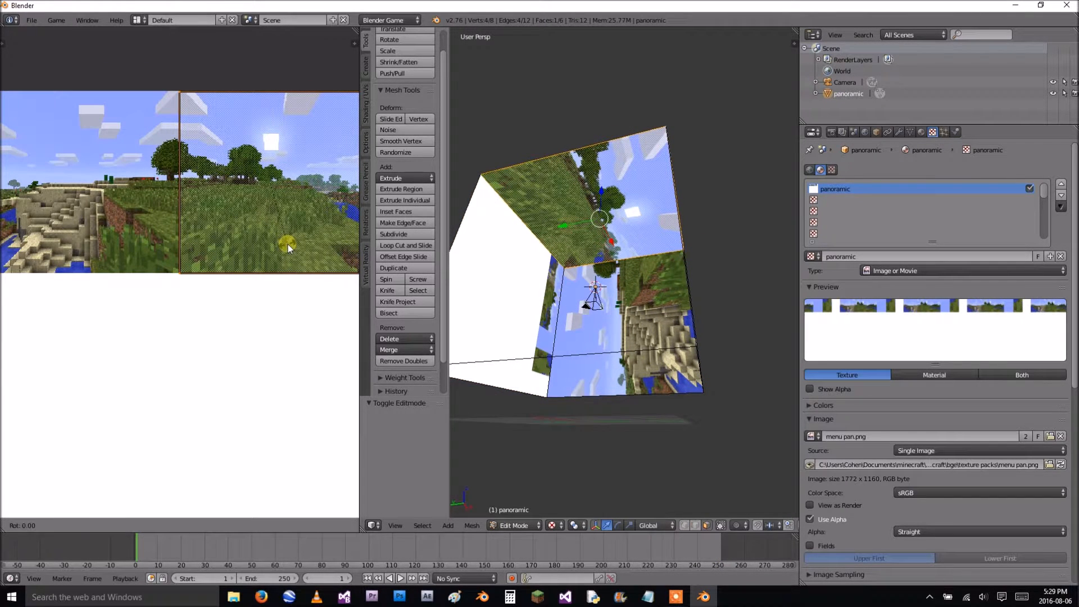
text(180)
key(Return)
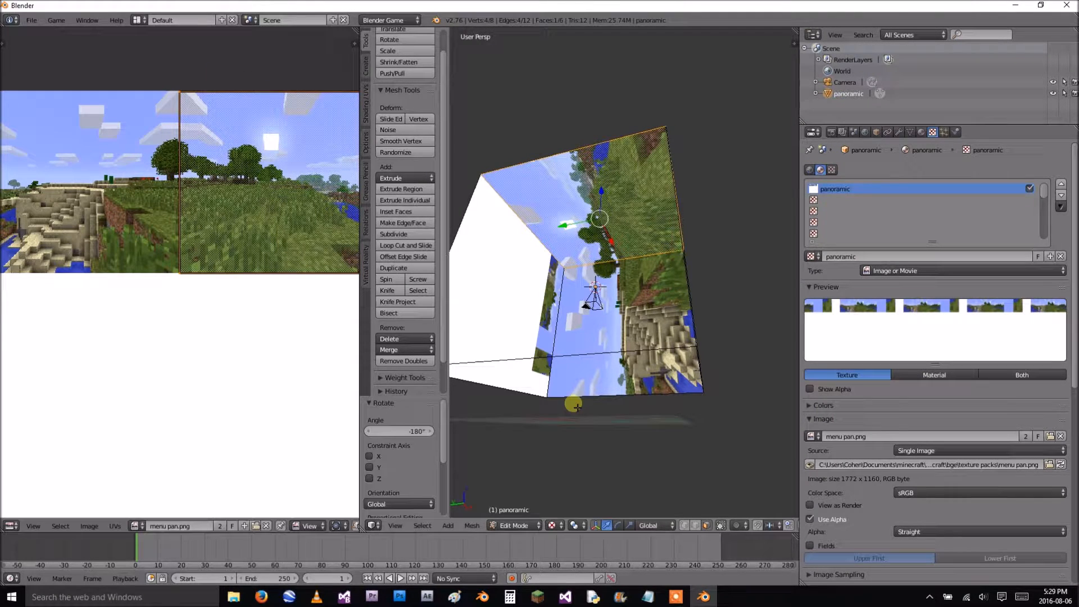
Select the blank side face inside the cube and unwrap it with Smart UV Project at a 66 angle limit.
middle_drag(681, 326, 582, 352)
middle_drag(610, 424, 670, 365)
right_click(583, 310)
right_click(660, 337)
middle_drag(588, 356, 720, 354)
right_click(554, 355)
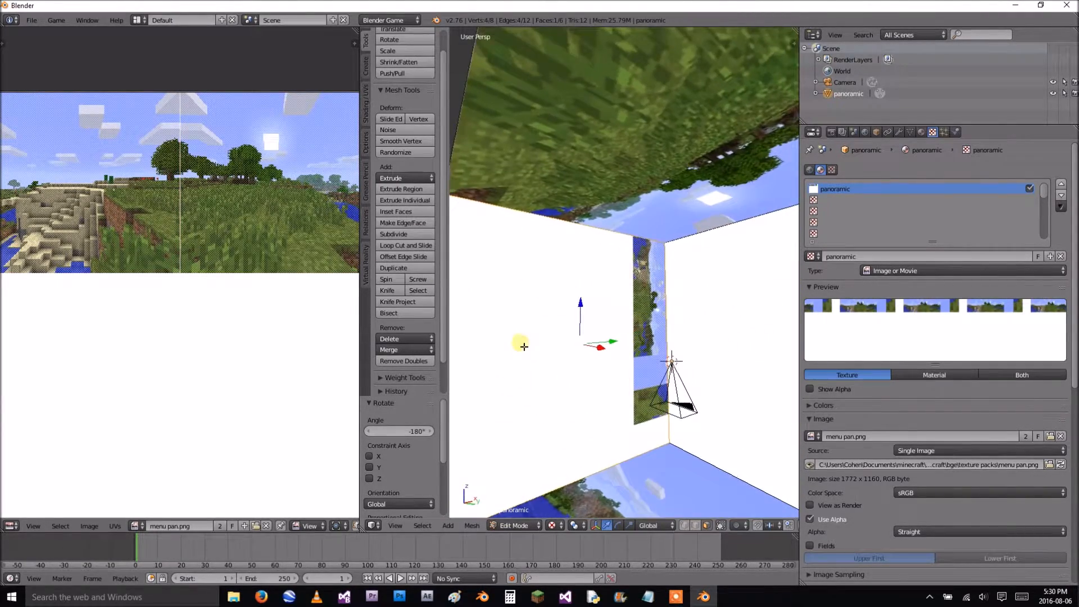
scroll(315, 360, down, 5)
key(u)
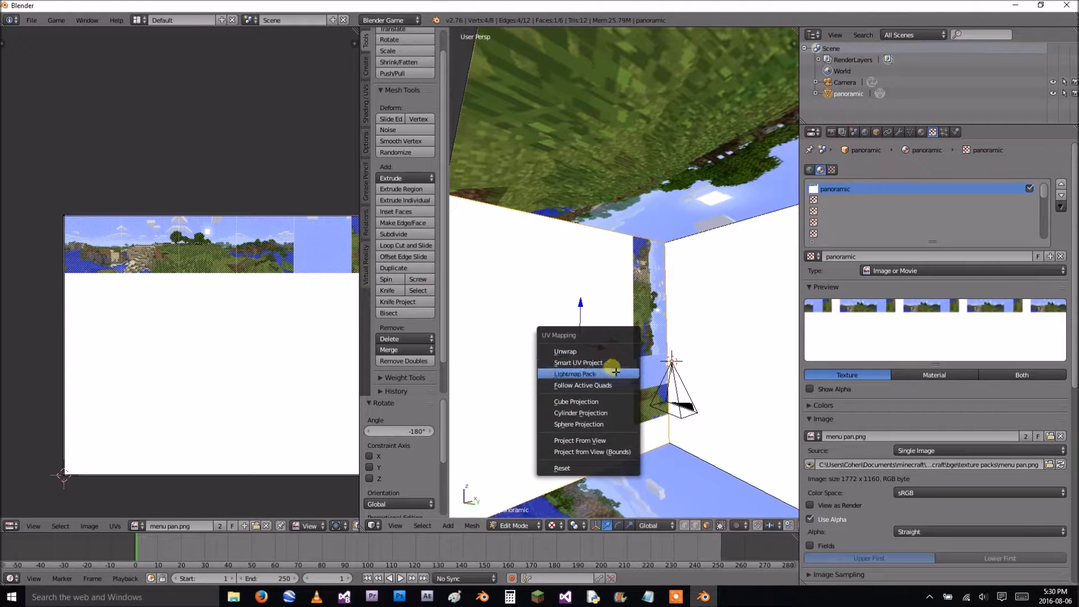
click(613, 363)
click(610, 434)
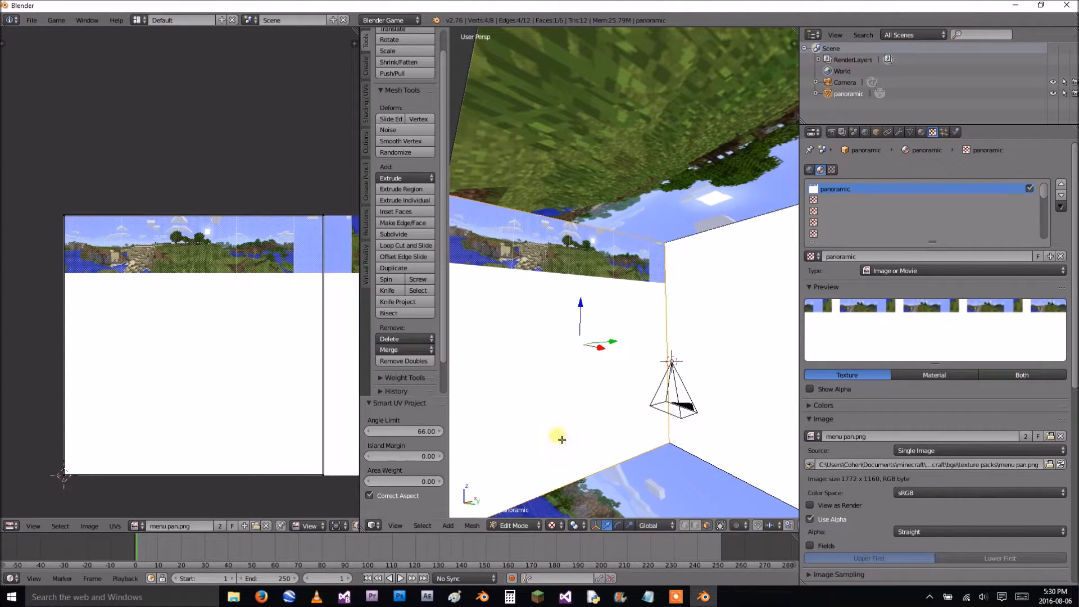
Select all UVs of the side face and scale them by about 0.544.
scroll(193, 326, down, 4)
key(a)
scroll(297, 362, up, 5)
middle_drag(291, 361, 224, 344)
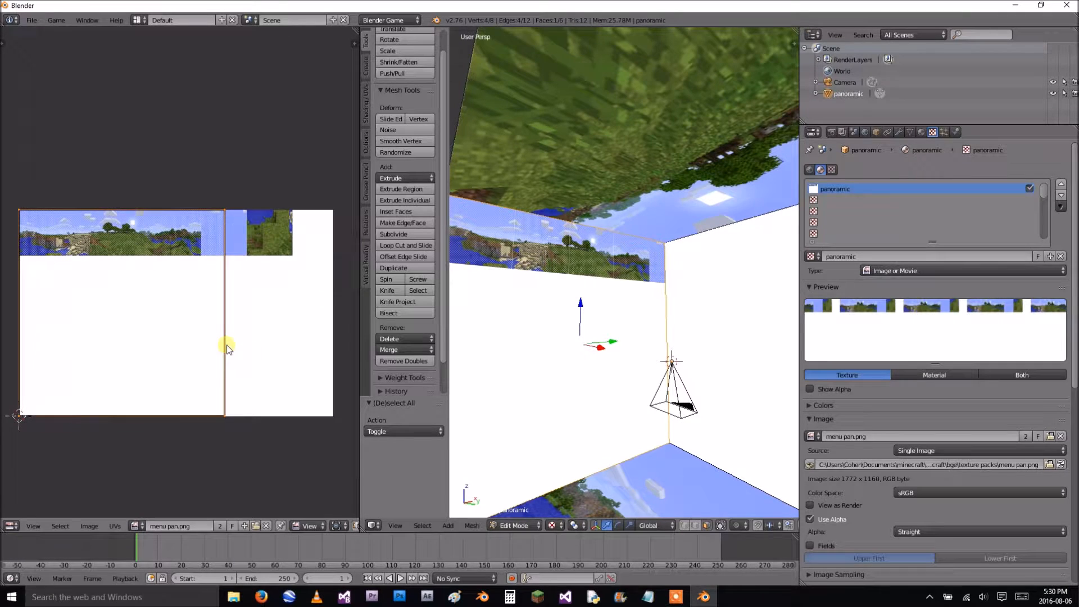
scroll(220, 366, down, 1)
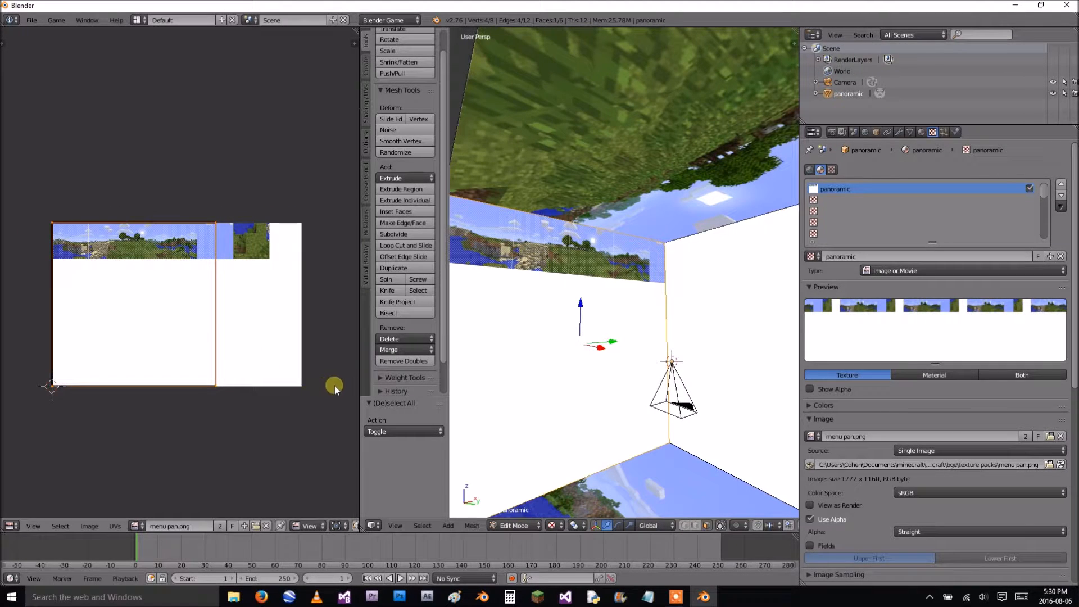
key(s)
click(241, 358)
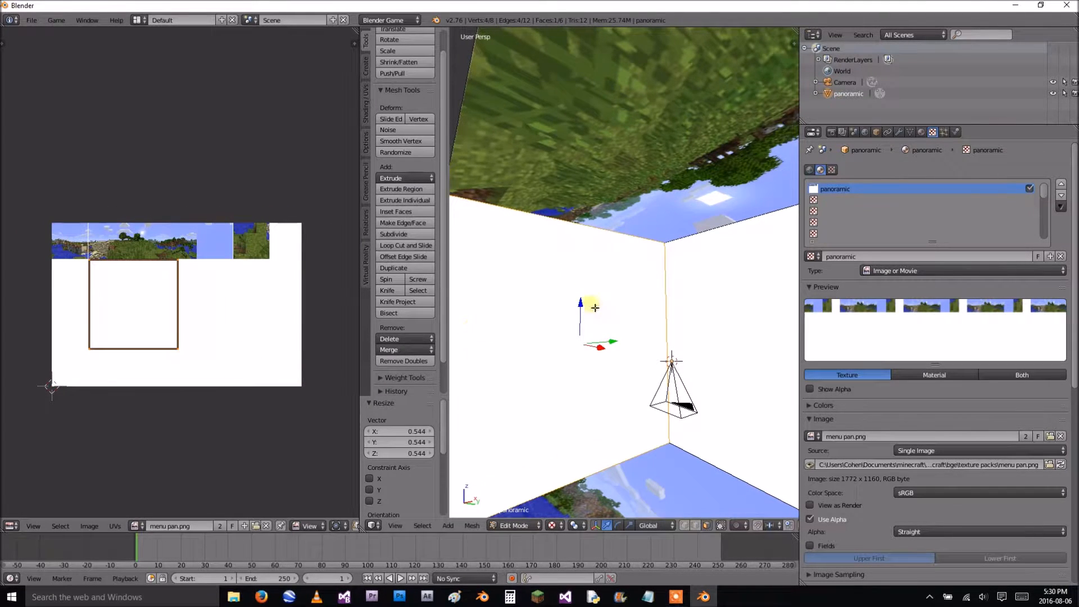
Move the side face's UV square about 0.300 in X and 0.367 in Y over the fourth panorama picture.
scroll(513, 328, down, 6)
middle_drag(696, 277, 663, 271)
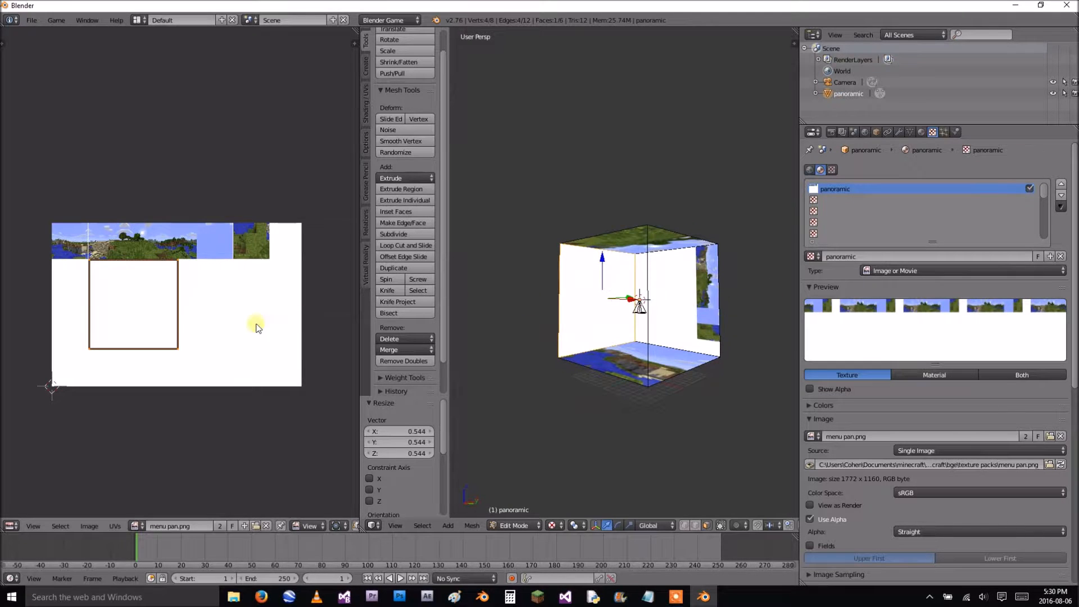
scroll(272, 320, up, 4)
key(g)
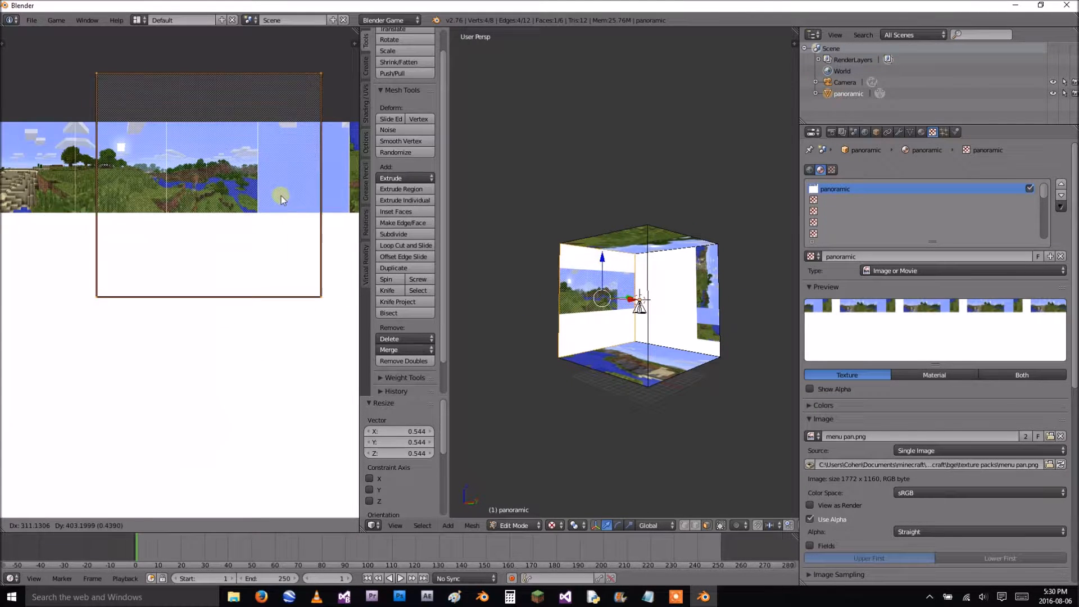
click(284, 194)
Scale the side face's UV square by about 0.404 to approximate the fourth picture's size.
scroll(281, 257, up, 4)
middle_drag(283, 256, 253, 323)
scroll(252, 315, down, 4)
scroll(293, 309, up, 2)
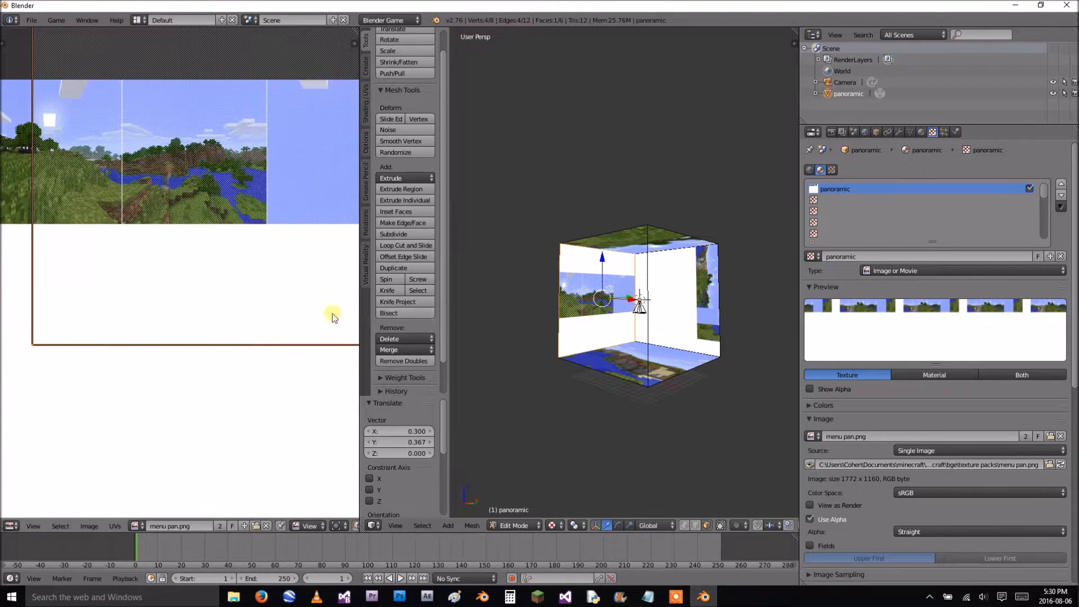
scroll(321, 313, down, 3)
key(s)
click(216, 276)
Resize the side face's UV square over the fourth picture, first by about 0.679 and then by about 1.261.
scroll(208, 273, up, 3)
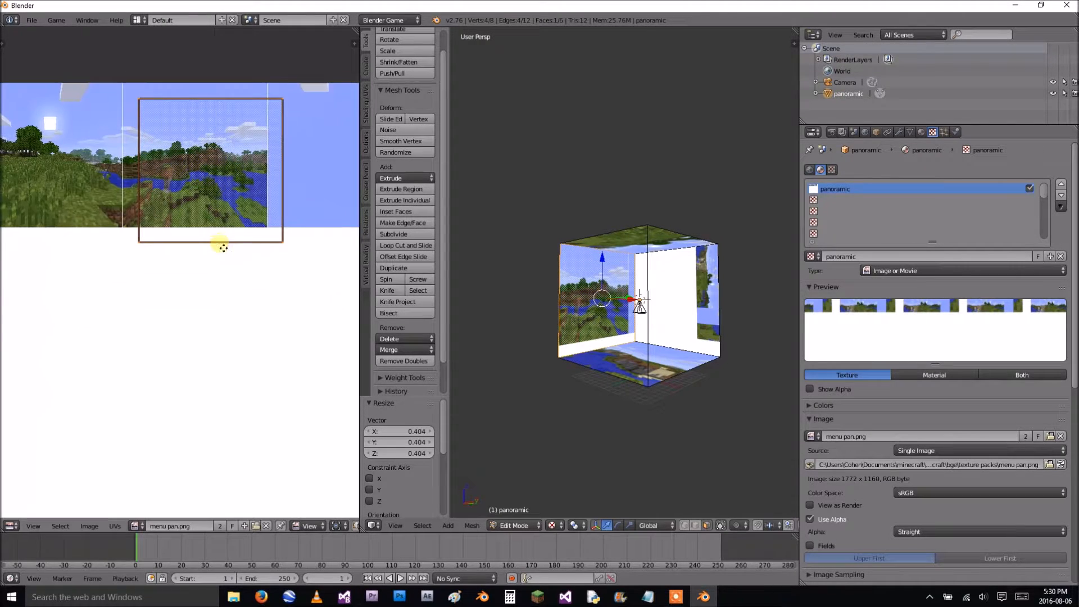
middle_drag(222, 242, 191, 320)
scroll(190, 323, up, 3)
key(s)
click(216, 303)
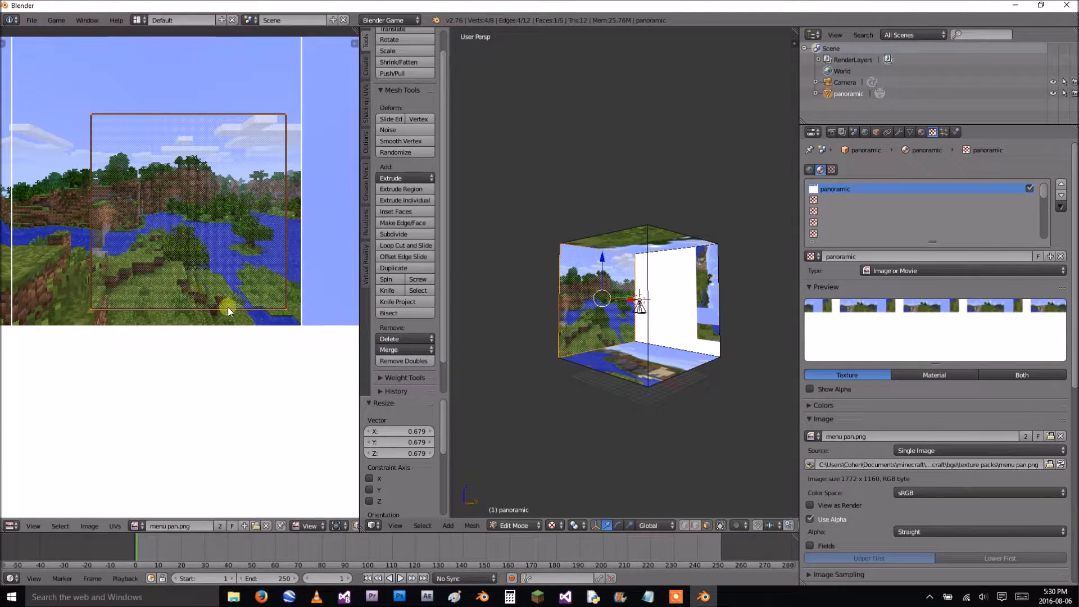
scroll(216, 304, up, 3)
middle_drag(268, 315, 82, 230)
key(s)
click(226, 289)
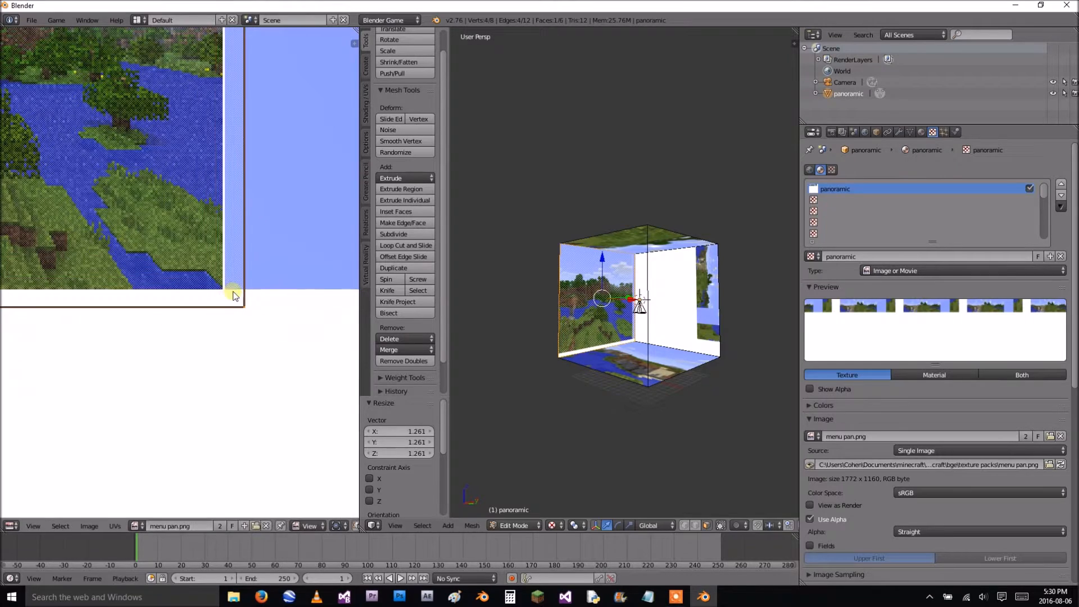
Move the UV square toward the fourth picture's upper-left corner and scale it by about 1.193.
scroll(274, 326, down, 4)
key(g)
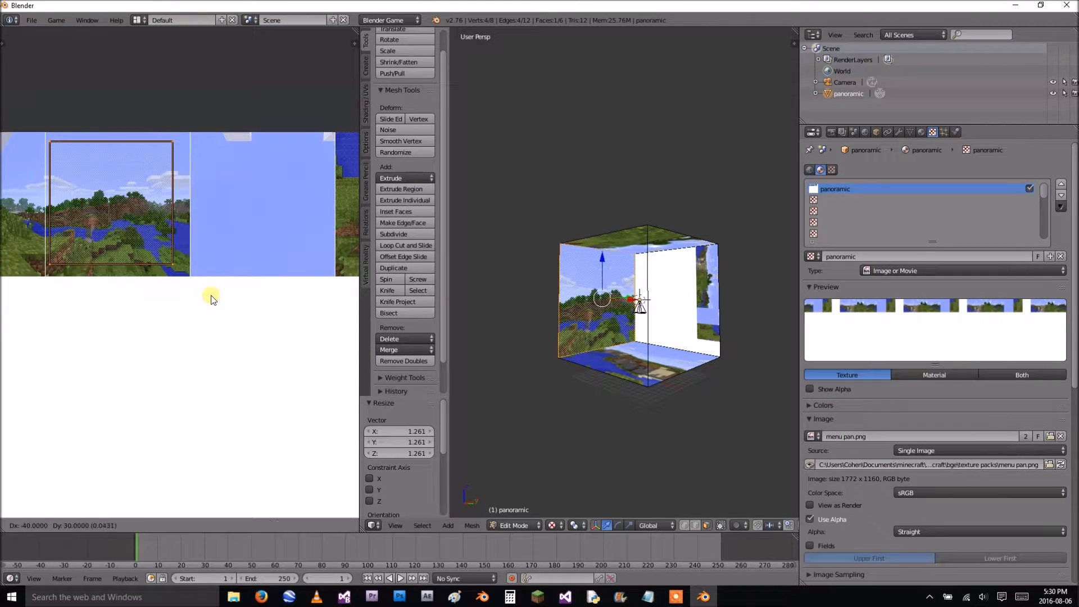
key(s)
scroll(233, 306, up, 6)
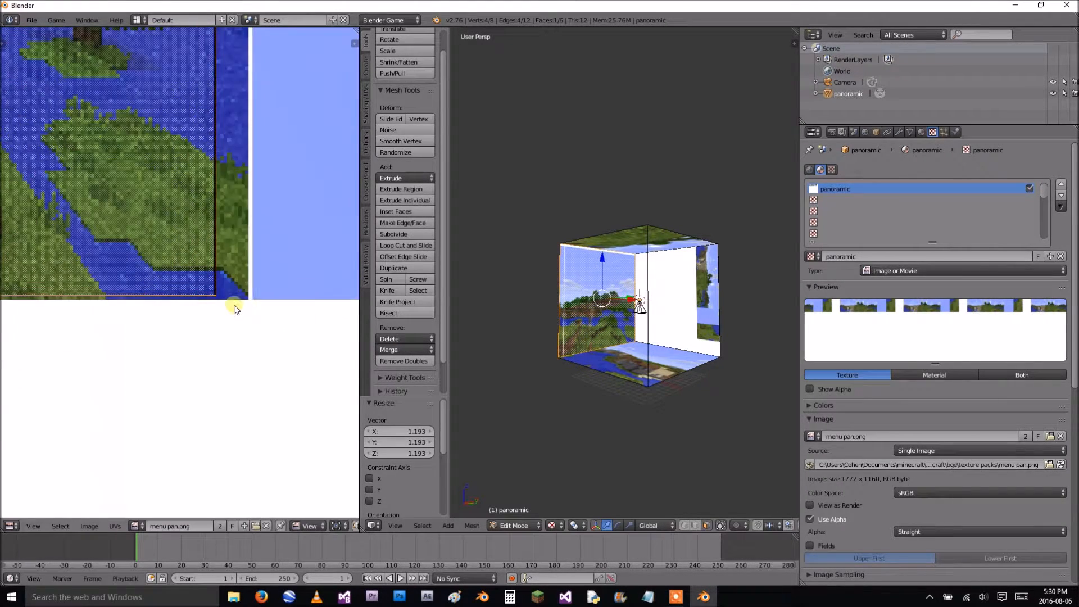
Scale the UV square by about 0.991 and move it about 0.009 in X and -0.002 in Y to the fourth picture's lower-right corner.
key(s)
click(244, 304)
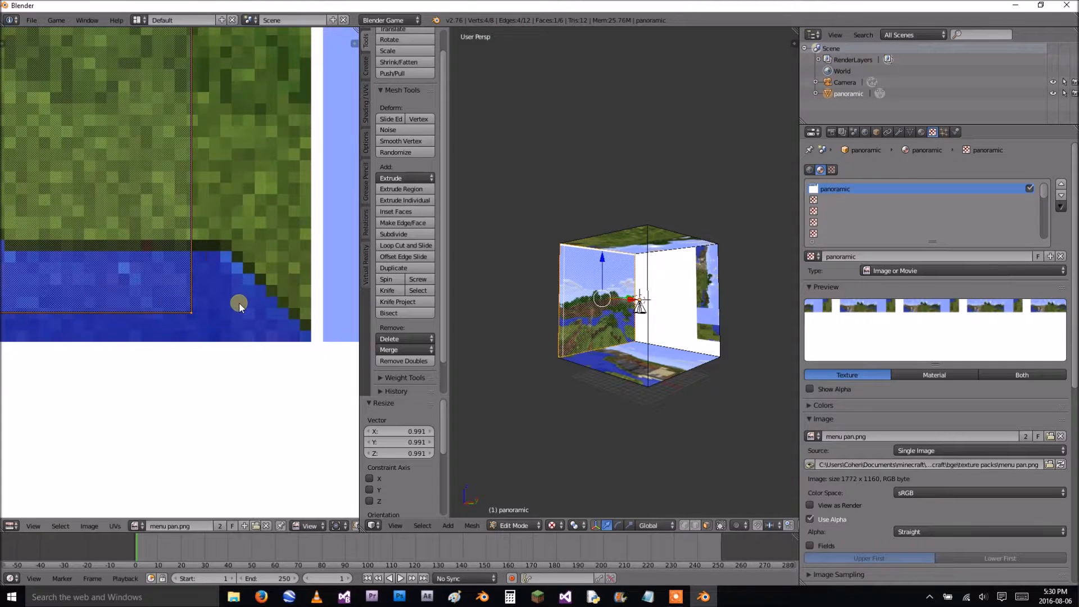
key(g)
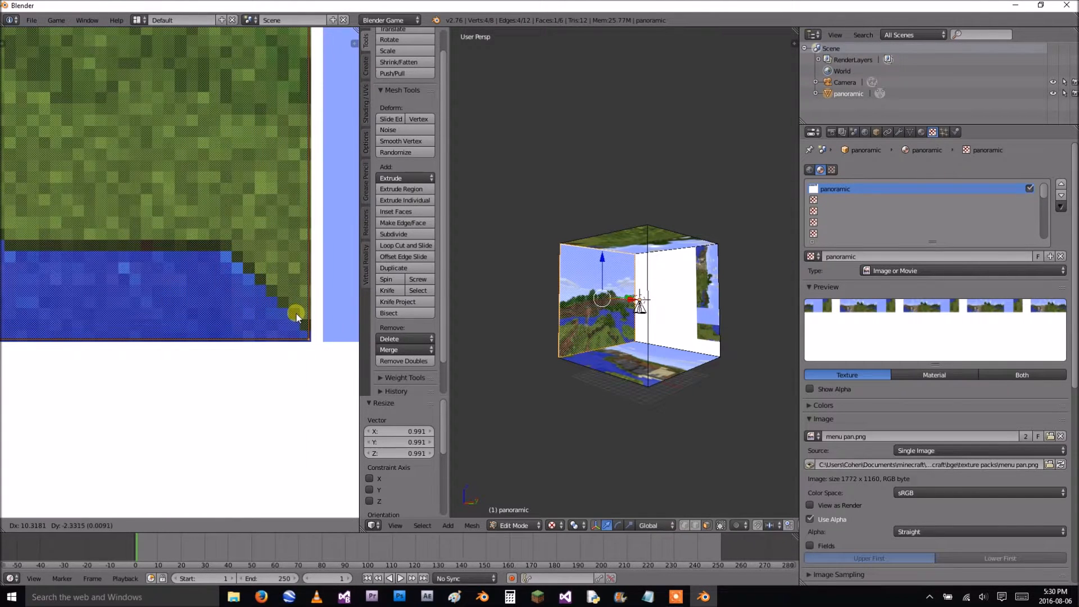
click(298, 314)
Nudge the UV square about 0.0000721 in X and -0.0000933 in Y at the fourth picture's lower-right corner.
scroll(316, 330, up, 6)
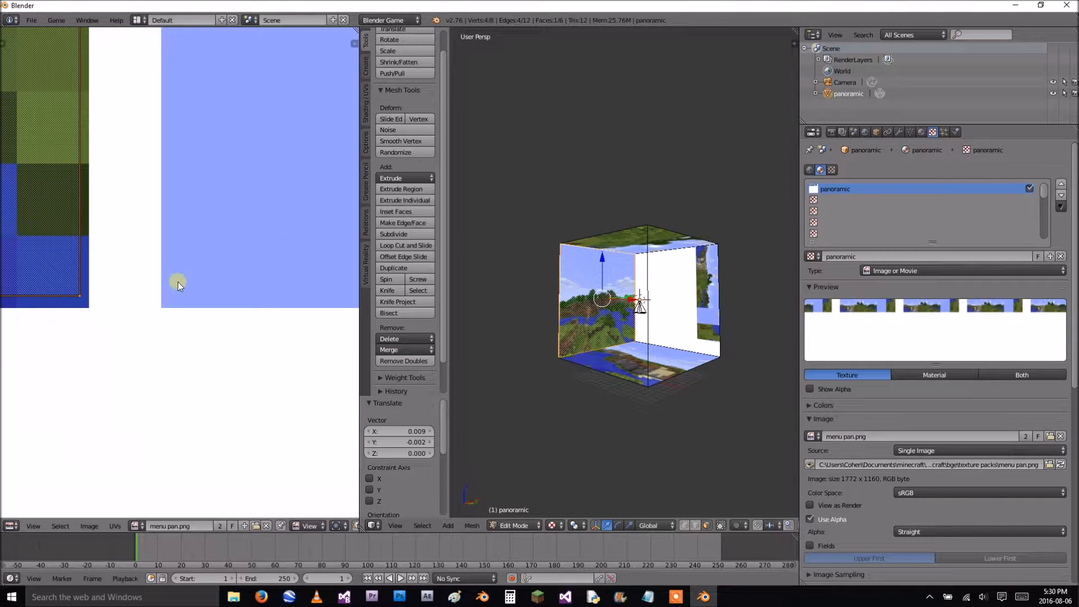
scroll(29, 285, up, 2)
middle_drag(46, 292, 214, 289)
key(g)
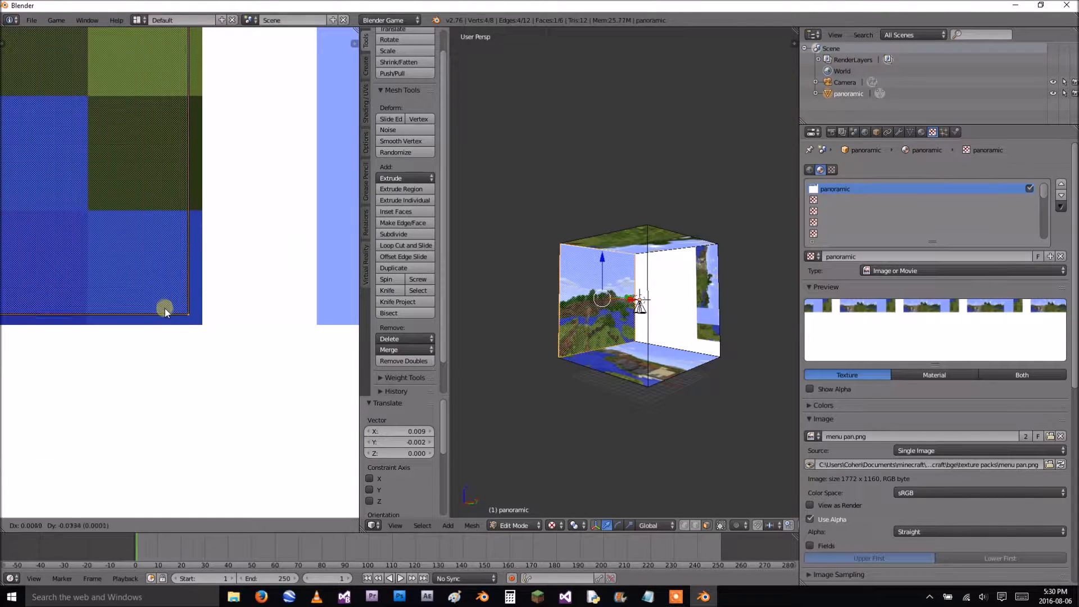
click(173, 311)
Rescale the UV square slightly at the fourth picture's upper-right corner and move it about 0.0006788 in X and -0.0009504 in Y.
scroll(170, 298, down, 3)
scroll(176, 293, down, 5)
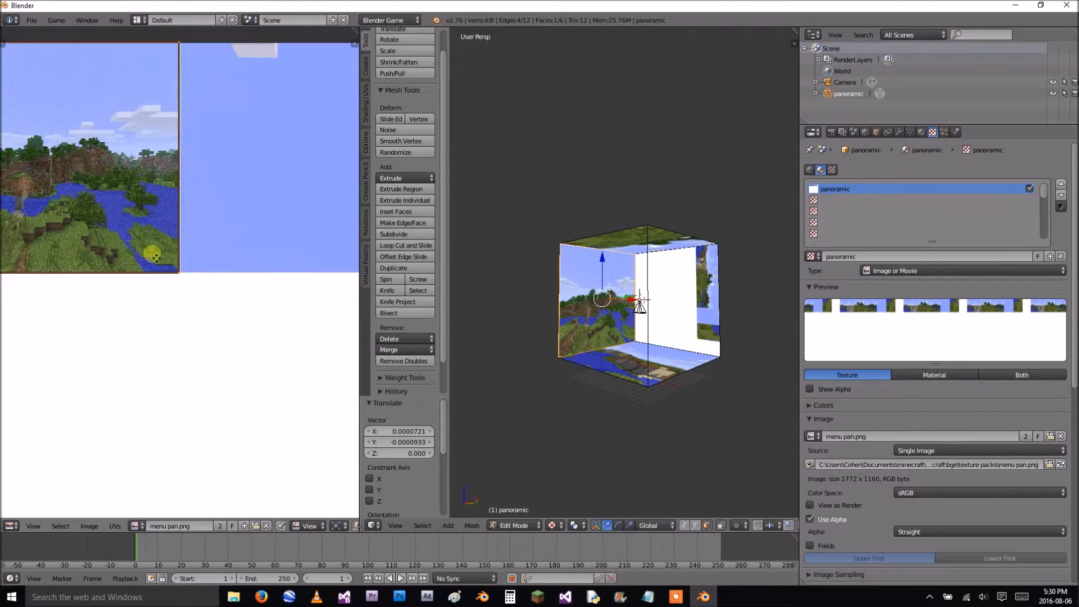
middle_drag(151, 200, 204, 385)
scroll(224, 378, down, 1)
scroll(234, 376, up, 2)
scroll(242, 225, up, 5)
middle_drag(254, 218, 242, 279)
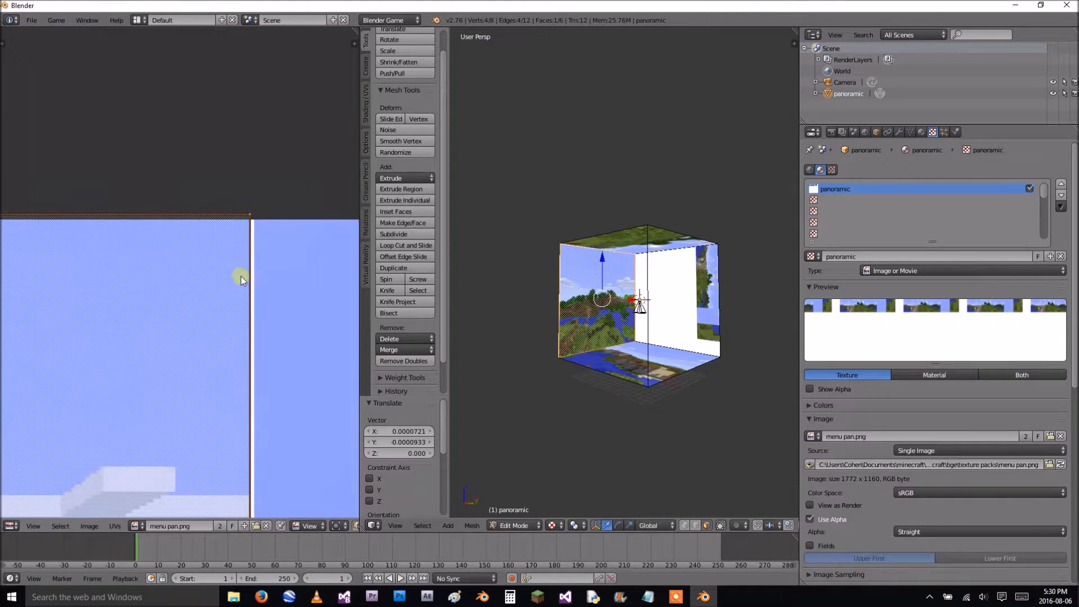
key(s)
click(278, 277)
key(g)
click(218, 285)
Fine-align the UV square with the fourth picture's upper-right corner by moving it about 0.0001018 in X and 0.0002249 in Y.
scroll(246, 285, up, 5)
middle_drag(283, 202, 159, 313)
scroll(294, 249, up, 4)
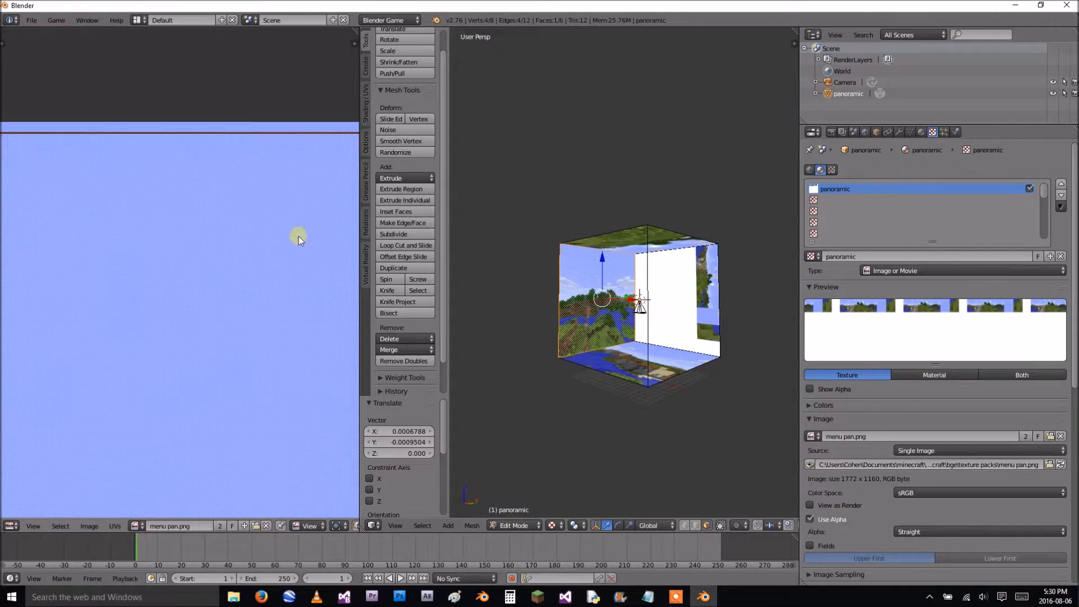
middle_drag(295, 251, 77, 329)
scroll(177, 247, up, 5)
key(g)
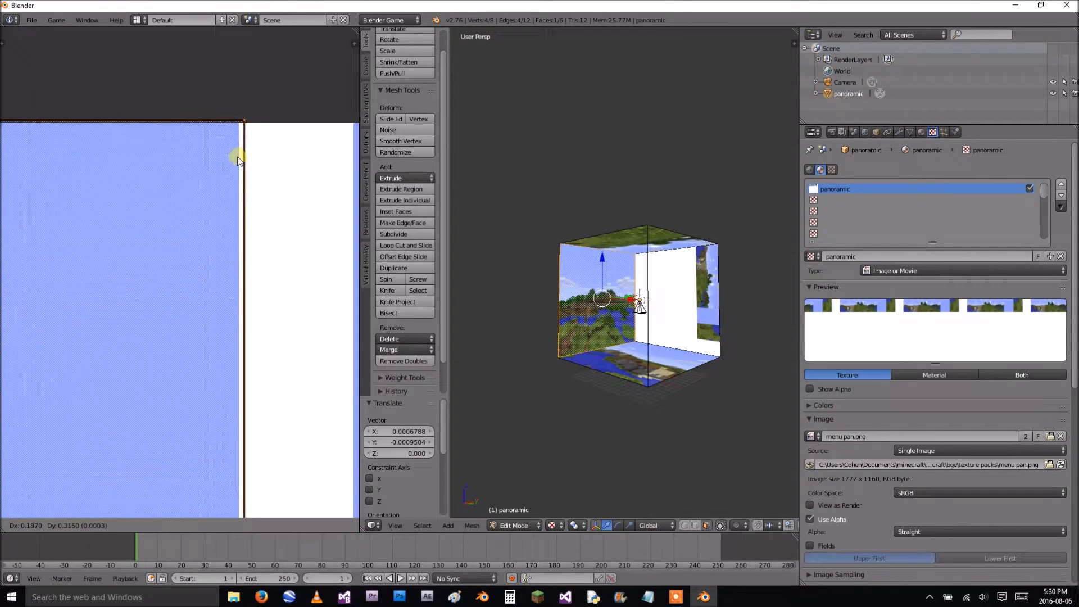
click(231, 163)
scroll(245, 227, down, 16)
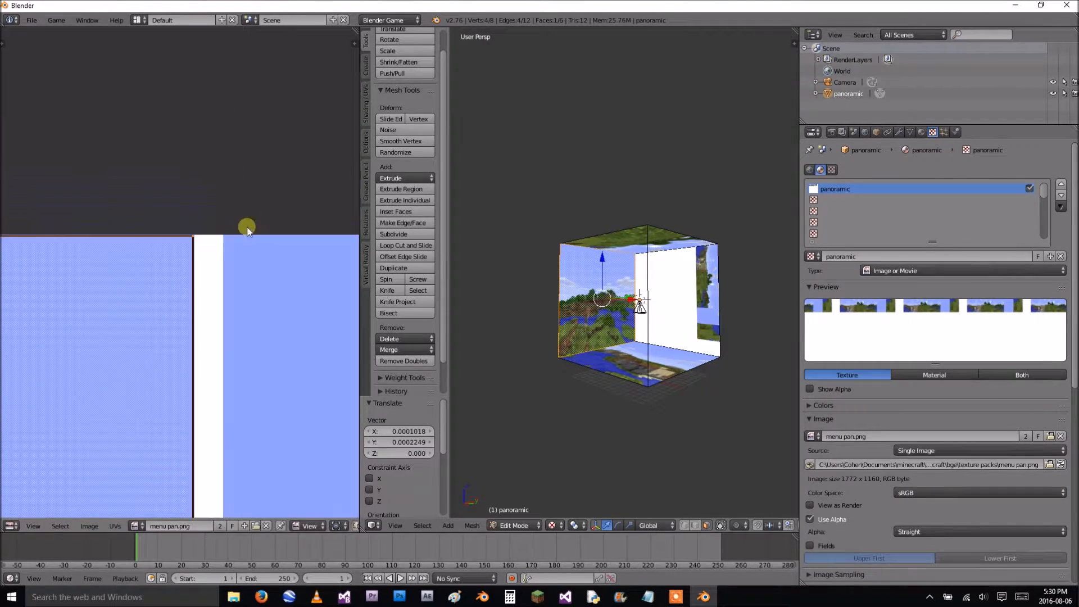
Check how closely the UV square follows the fourth picture's edges and remaining corners.
middle_drag(223, 340, 295, 395)
scroll(295, 395, up, 10)
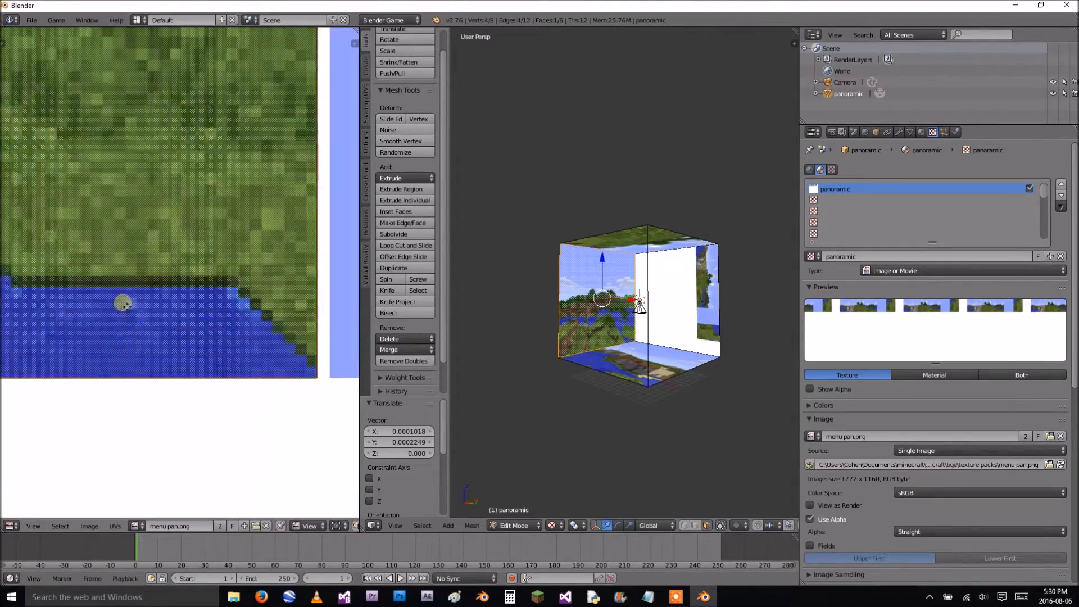
scroll(149, 380, down, 9)
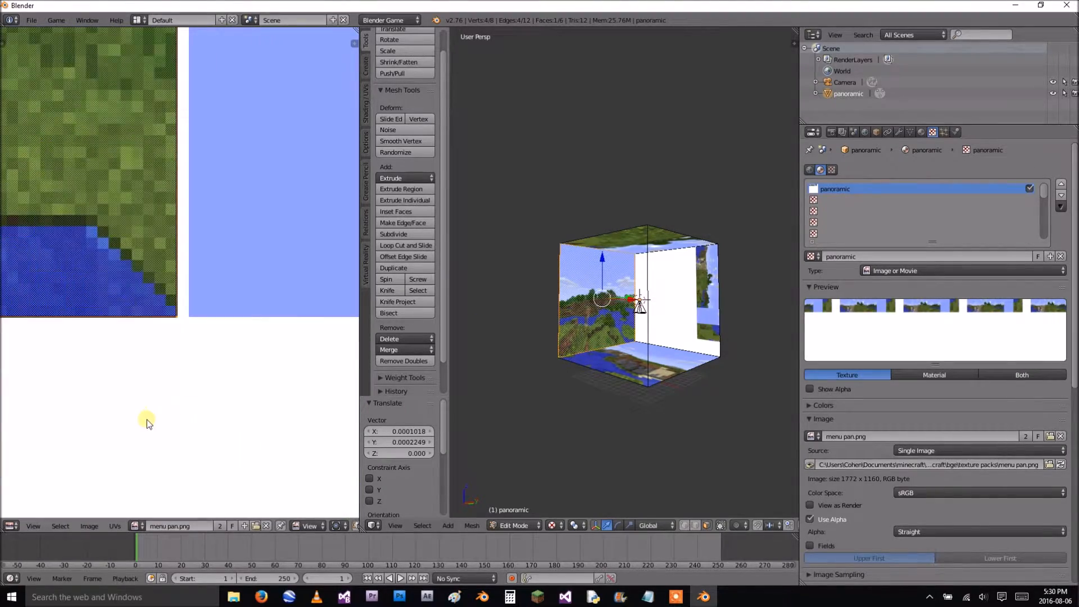
scroll(119, 431, down, 8)
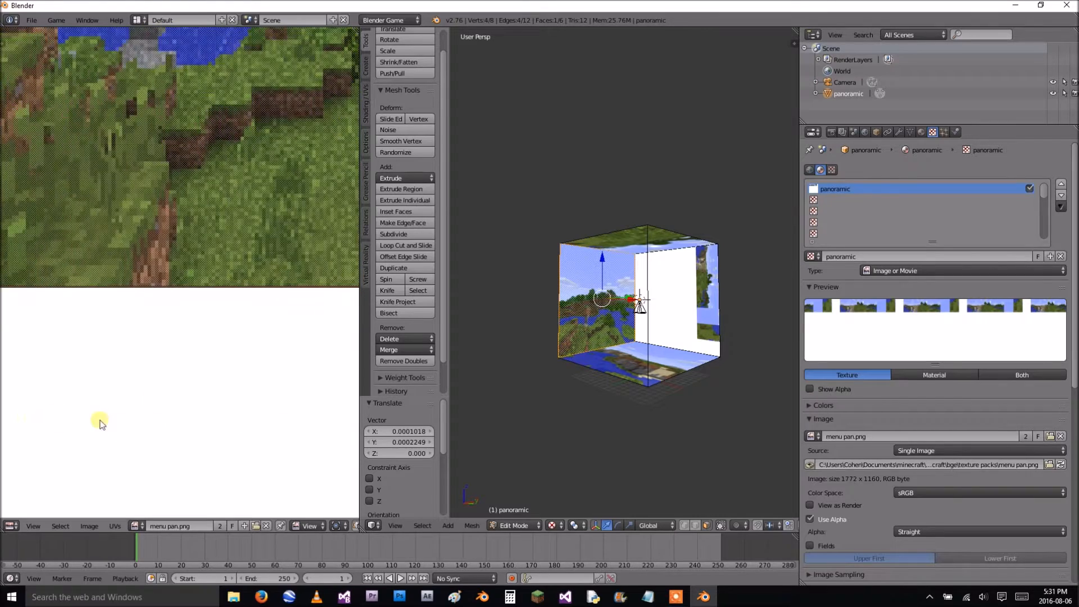
middle_drag(96, 412, 132, 417)
scroll(169, 411, up, 8)
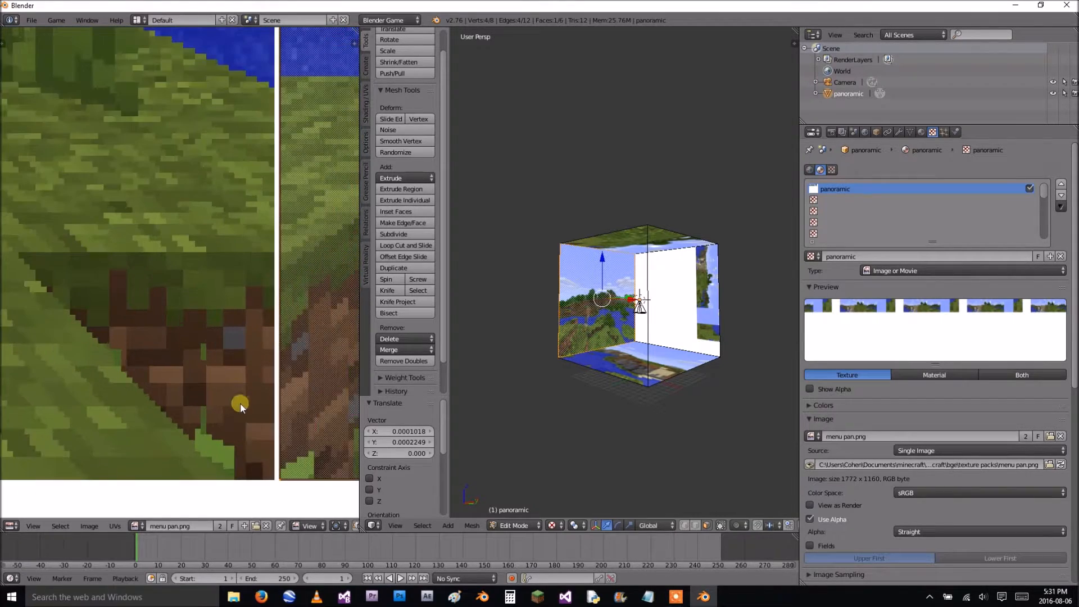
middle_drag(302, 226, 246, 130)
scroll(276, 197, up, 6)
middle_drag(277, 196, 120, 176)
scroll(157, 211, up, 4)
scroll(208, 211, down, 12)
scroll(279, 239, down, 5)
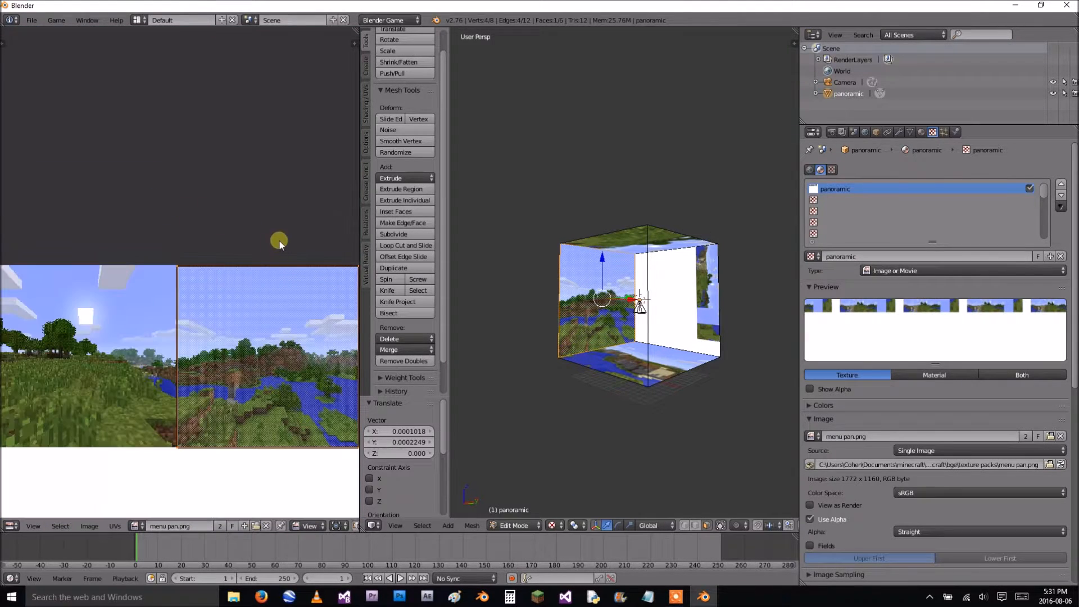
Rotate the side face's UV square by -90 degrees.
middle_drag(745, 316, 652, 333)
key(r)
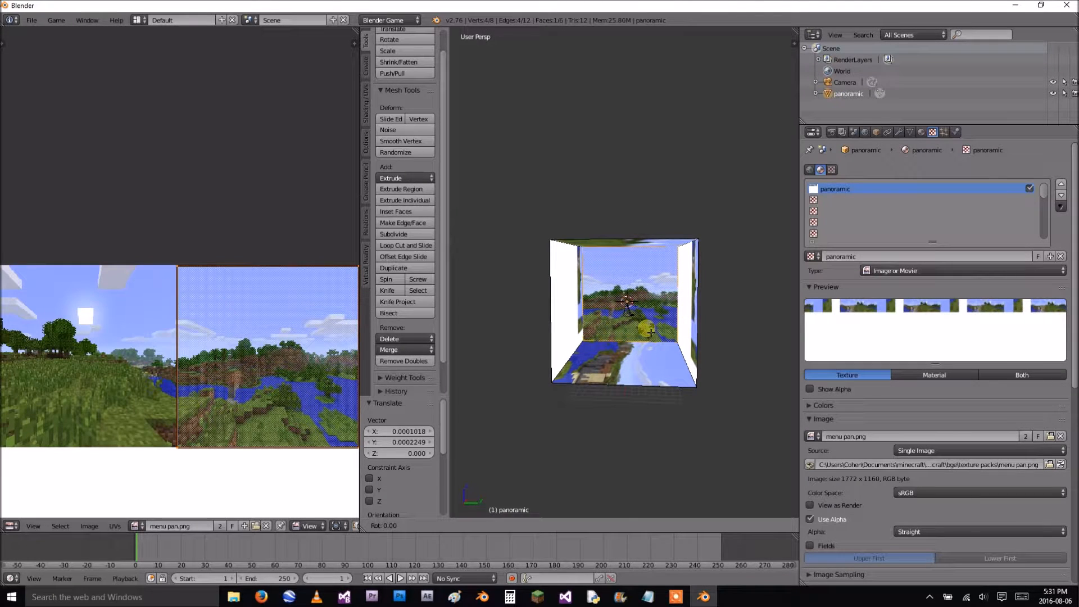
key(Escape)
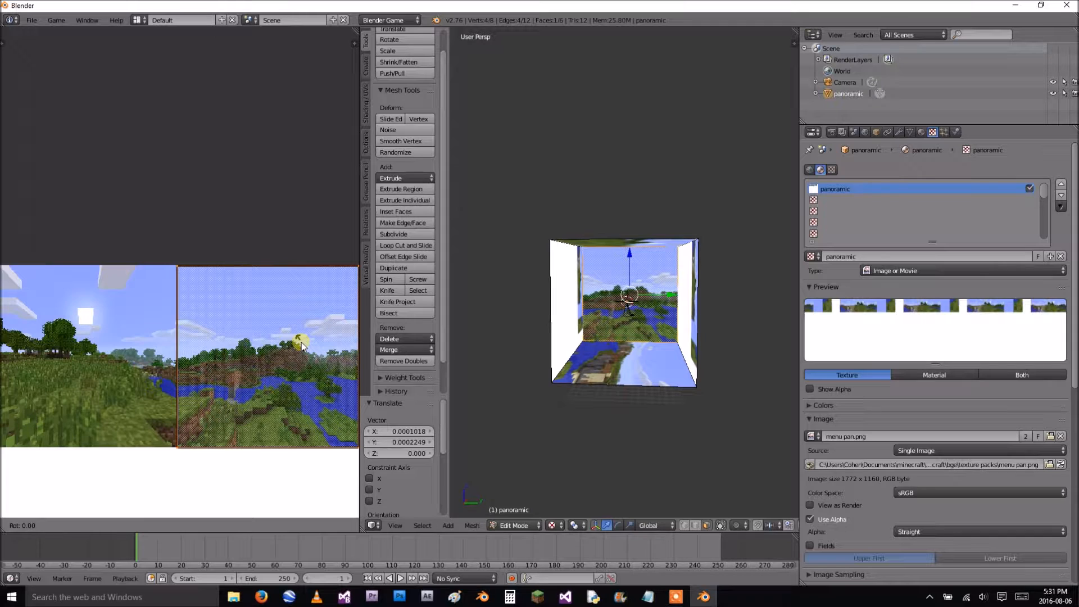
text(90)
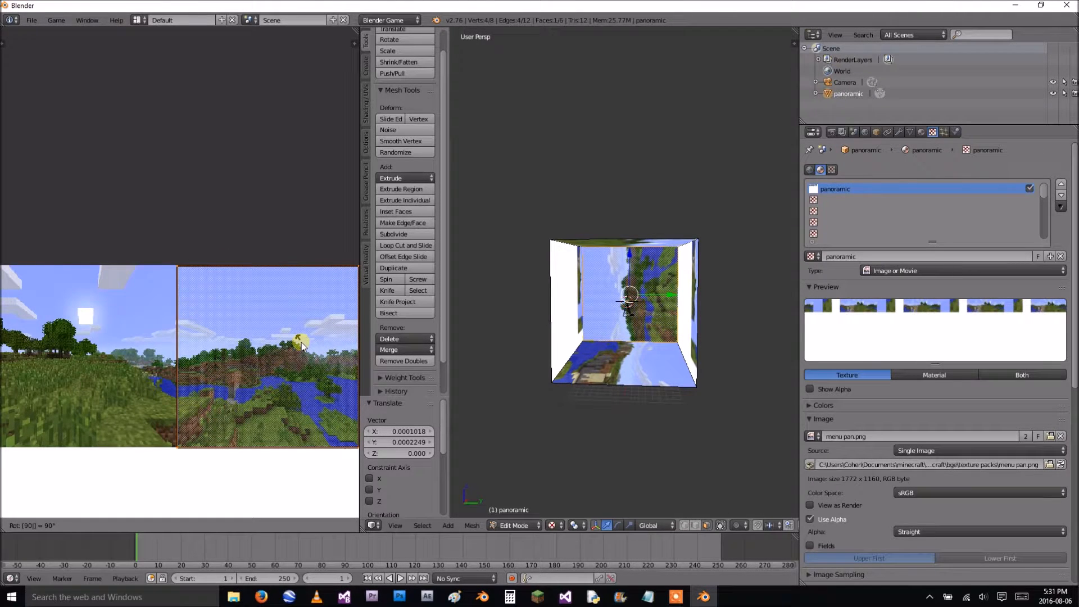
key(minus)
key(Return)
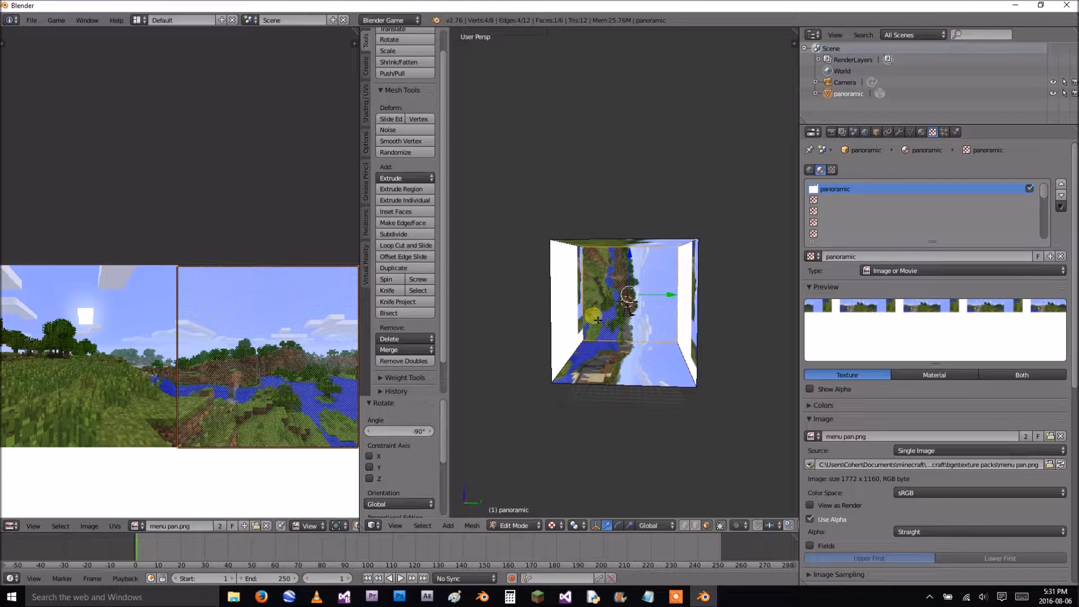
Return the cube to Object Mode and enable View as Render for menu pan.png.
key(Tab)
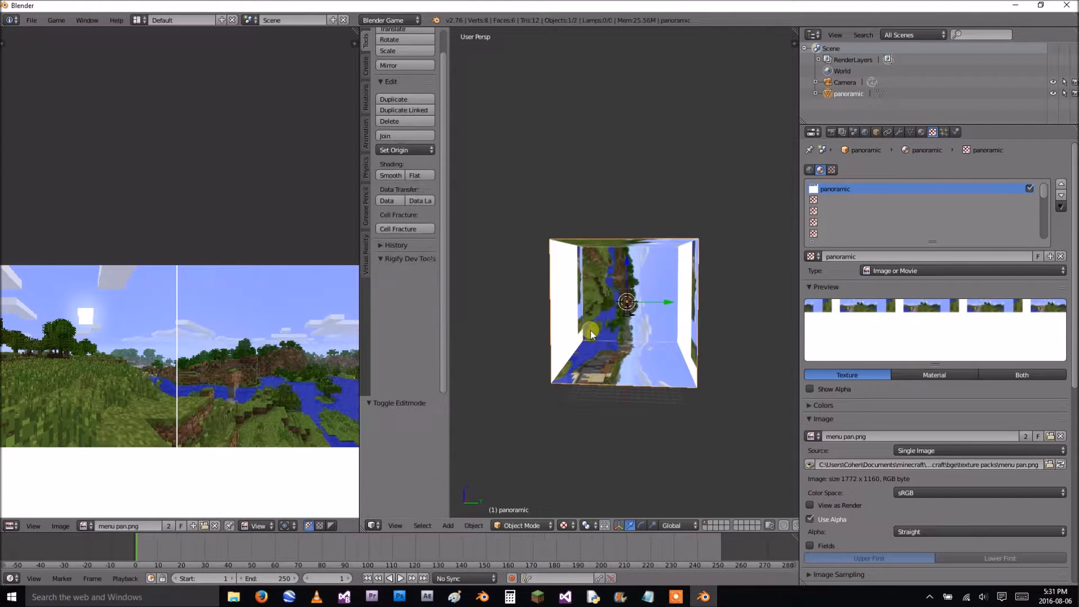
click(669, 599)
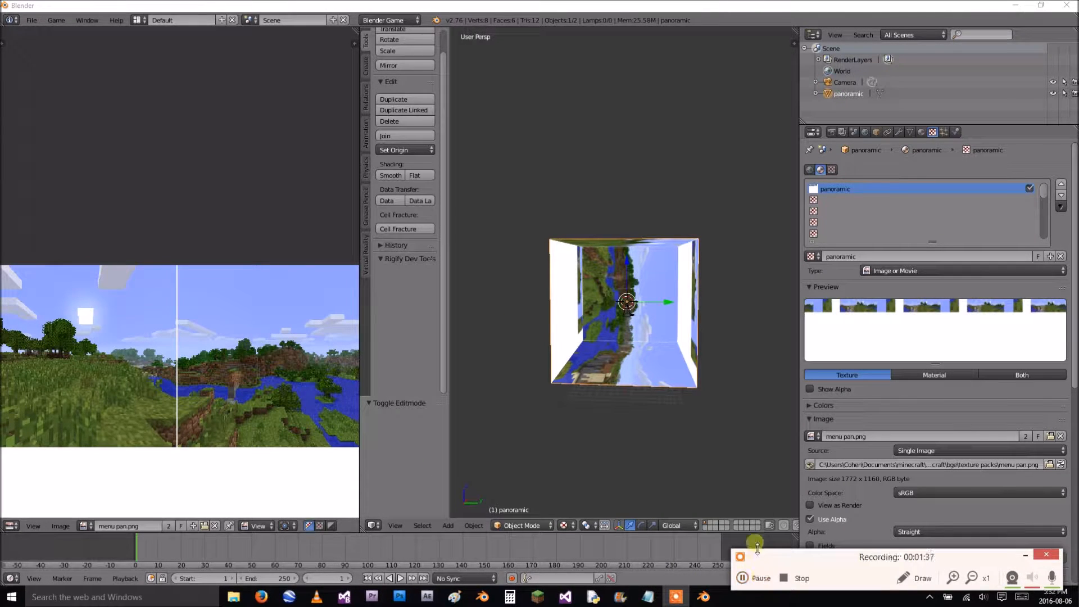
click(887, 501)
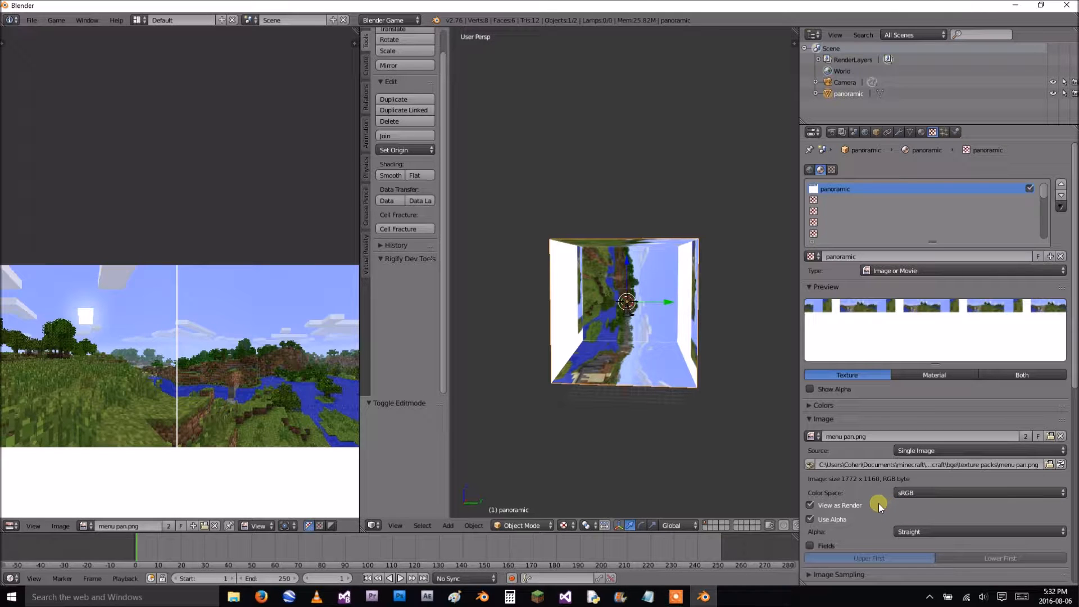
Edit the cube again and unwrap the next side face with Smart UV Project at a 66 degree angle limit.
scroll(671, 284, up, 7)
middle_drag(669, 316, 659, 352)
scroll(753, 362, down, 3)
scroll(753, 361, up, 3)
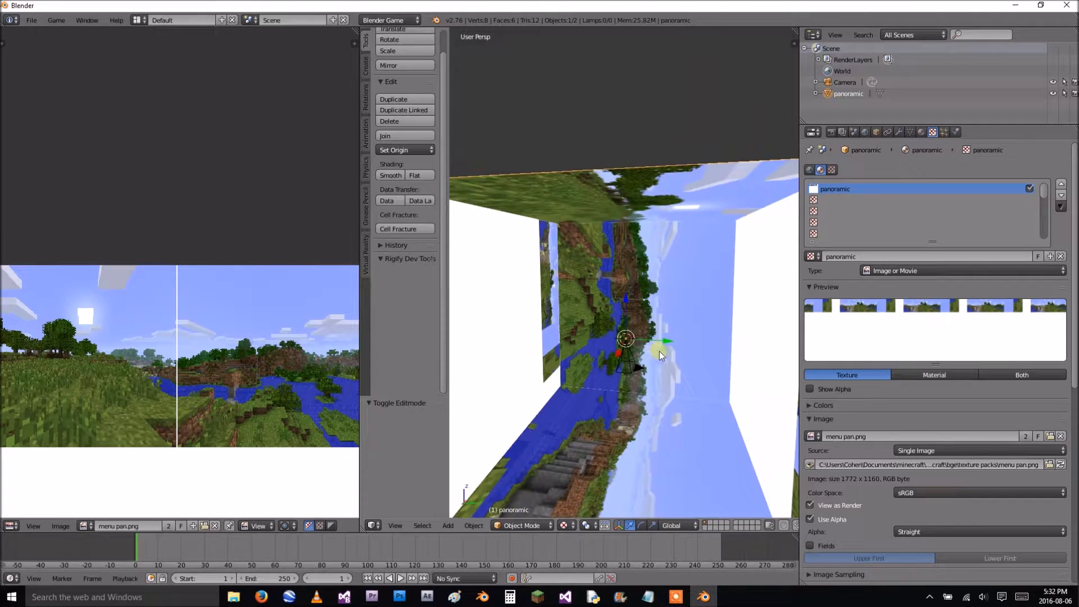
scroll(659, 352, down, 5)
key(Tab)
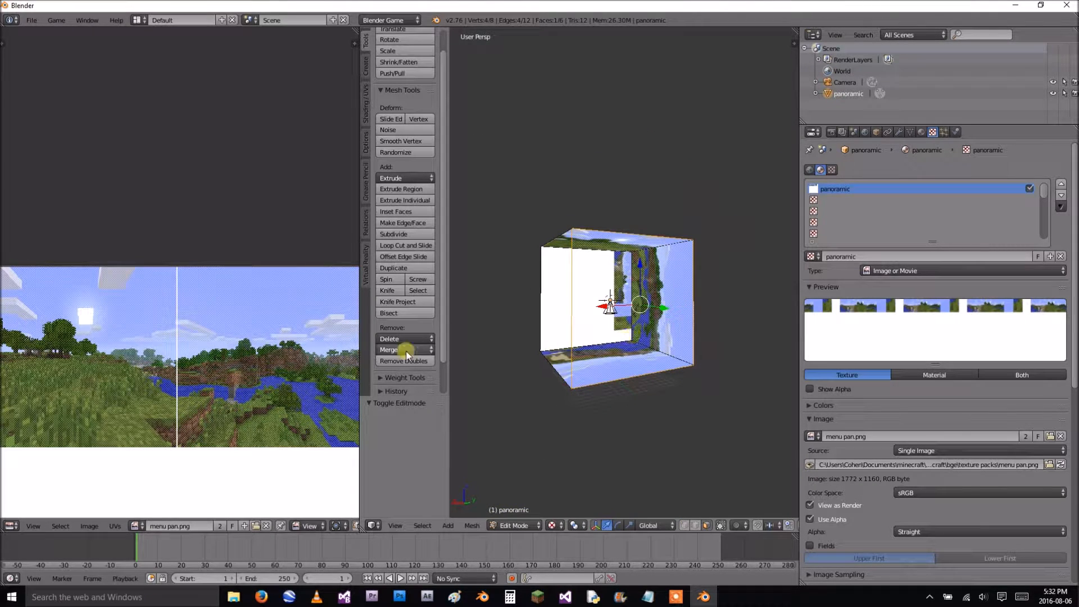
scroll(214, 381, down, 10)
key(u)
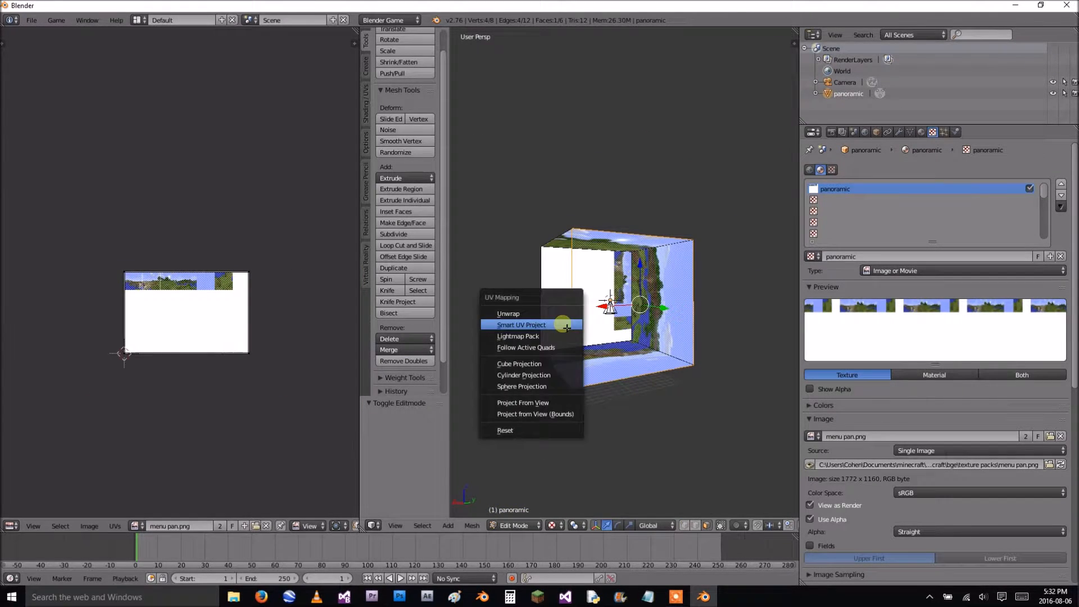
click(553, 314)
click(564, 396)
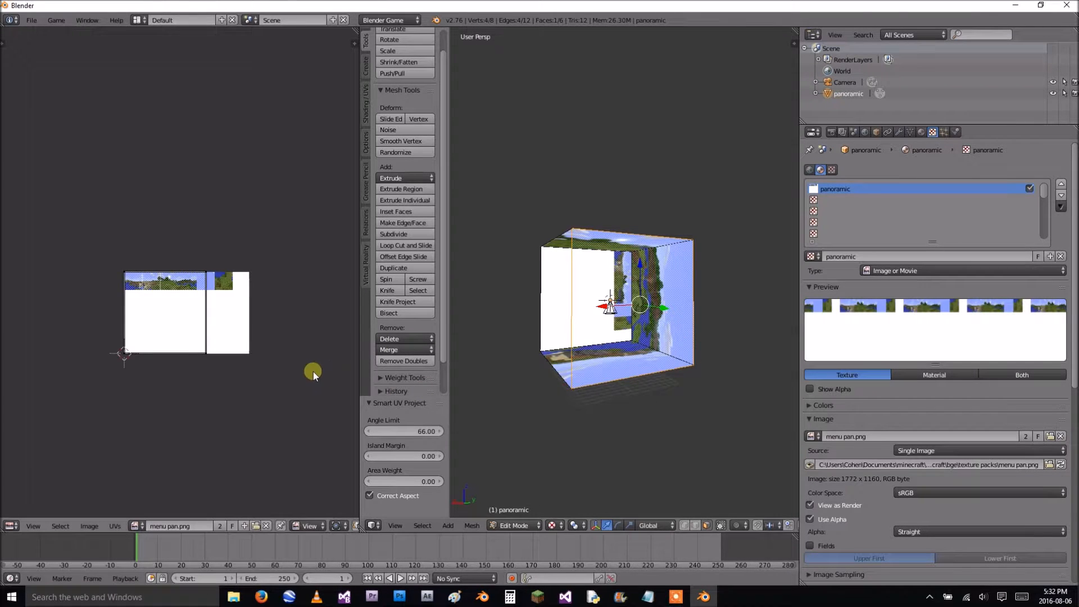
Move the new face's UV square about 0.291 in X and 0.229 in Y and scale it by about 0.608.
scroll(253, 349, up, 6)
key(a)
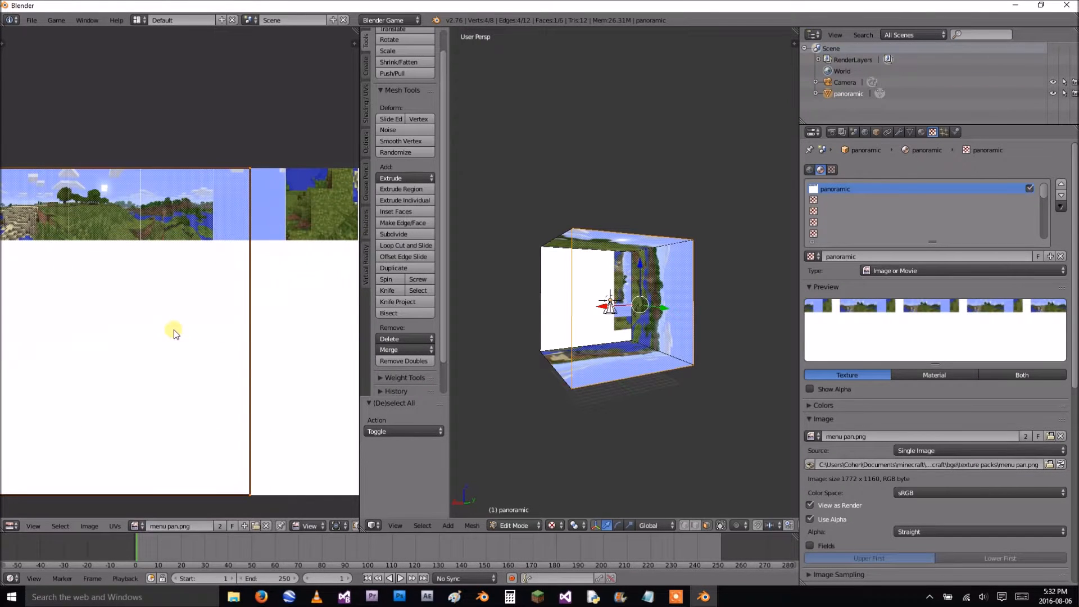
key(g)
click(270, 255)
scroll(276, 260, up, 4)
middle_drag(318, 283, 189, 258)
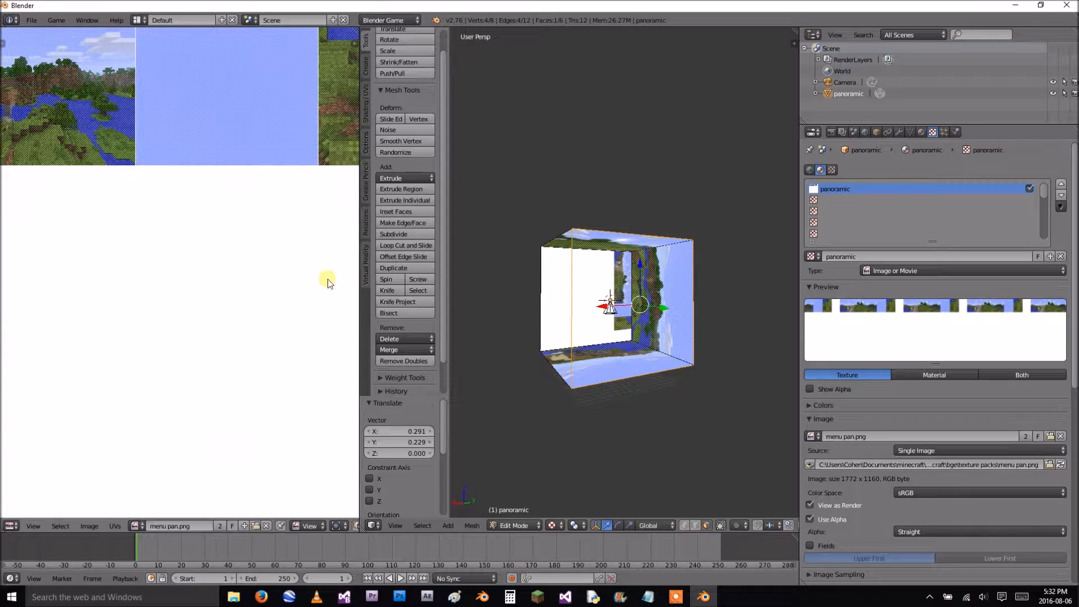
click(225, 209)
scroll(272, 216, down, 4)
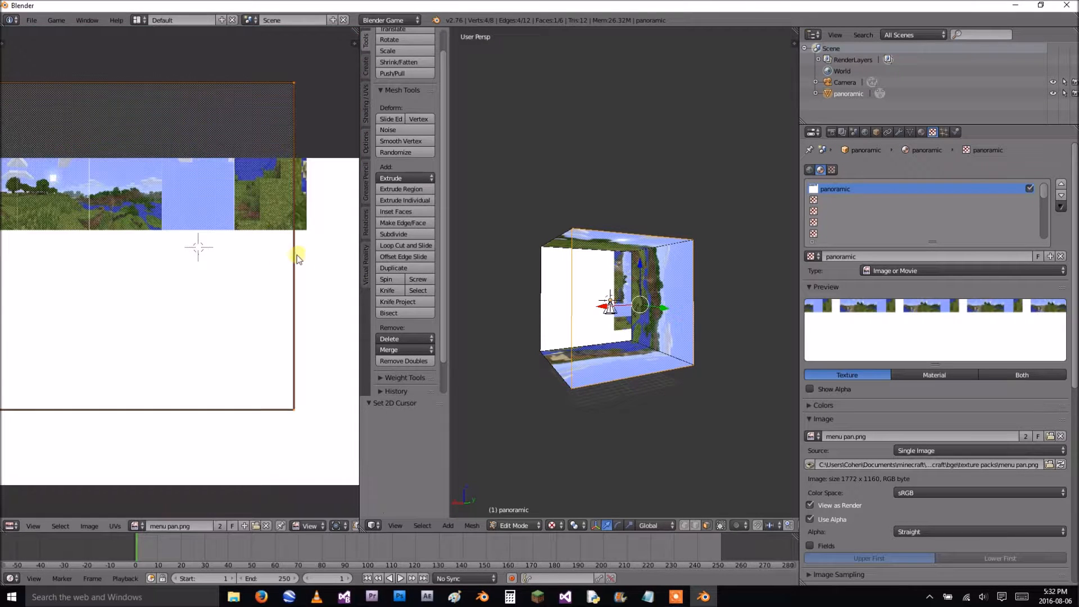
key(s)
click(243, 262)
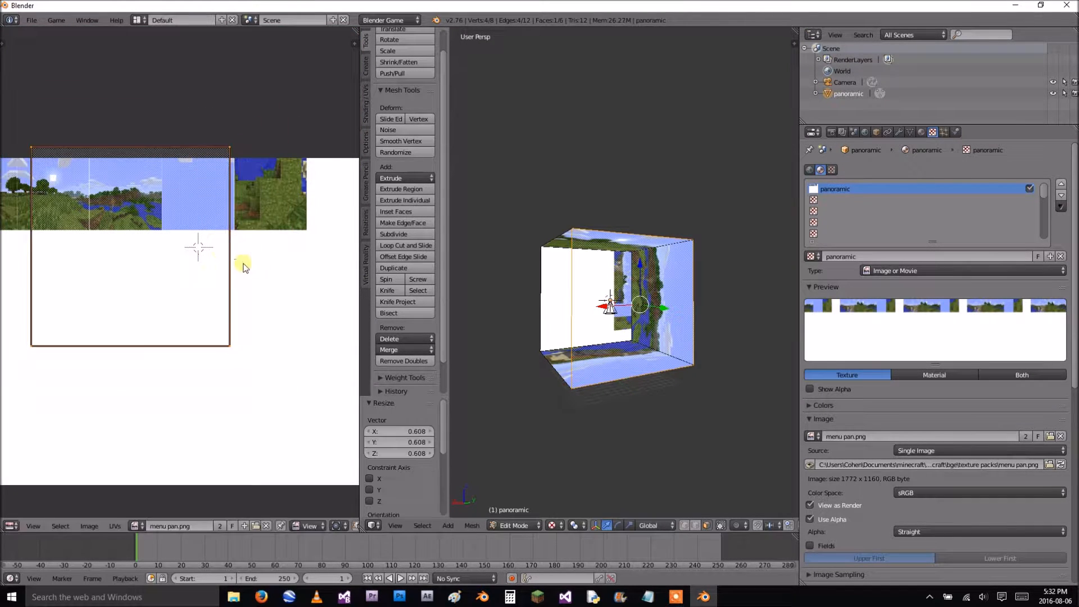
Shrink the UV square further and move it over the fifth picture, the plain sky.
scroll(223, 255, up, 4)
key(s)
click(217, 188)
middle_drag(217, 187, 176, 289)
key(g)
click(248, 219)
Resize the UV square over the sky picture by about 0.823, 1.005 and 0.975 in succession.
scroll(264, 220, up, 2)
key(s)
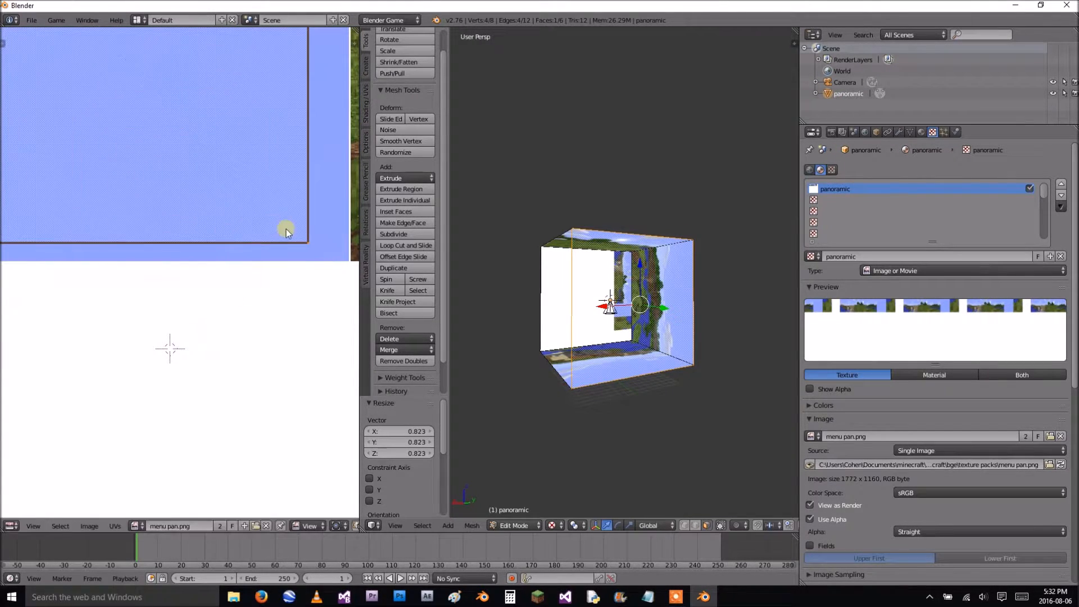
click(263, 289)
scroll(247, 298, down, 3)
key(s)
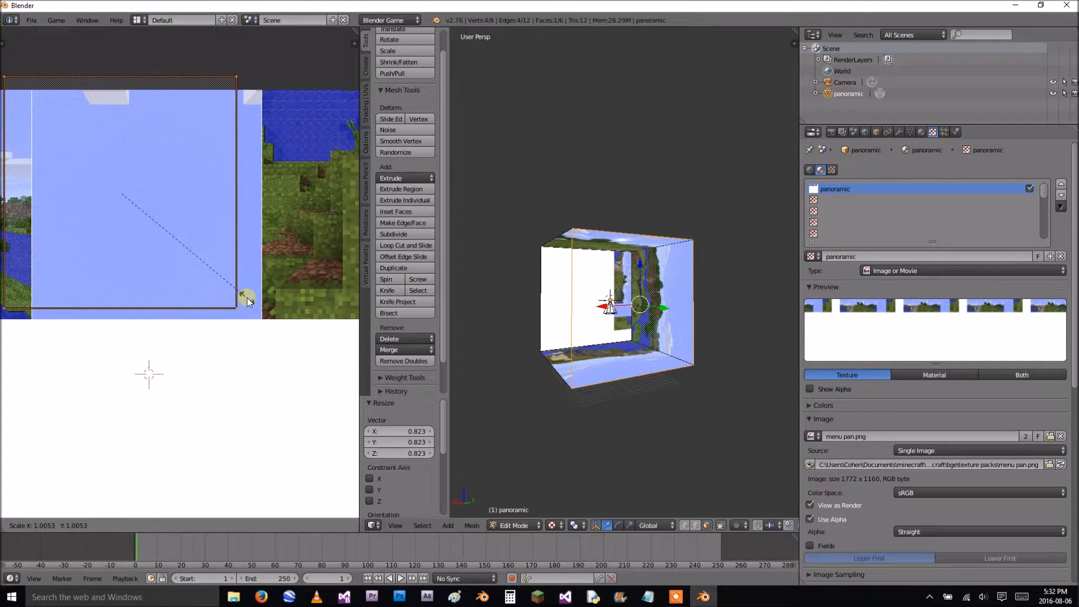
key(s)
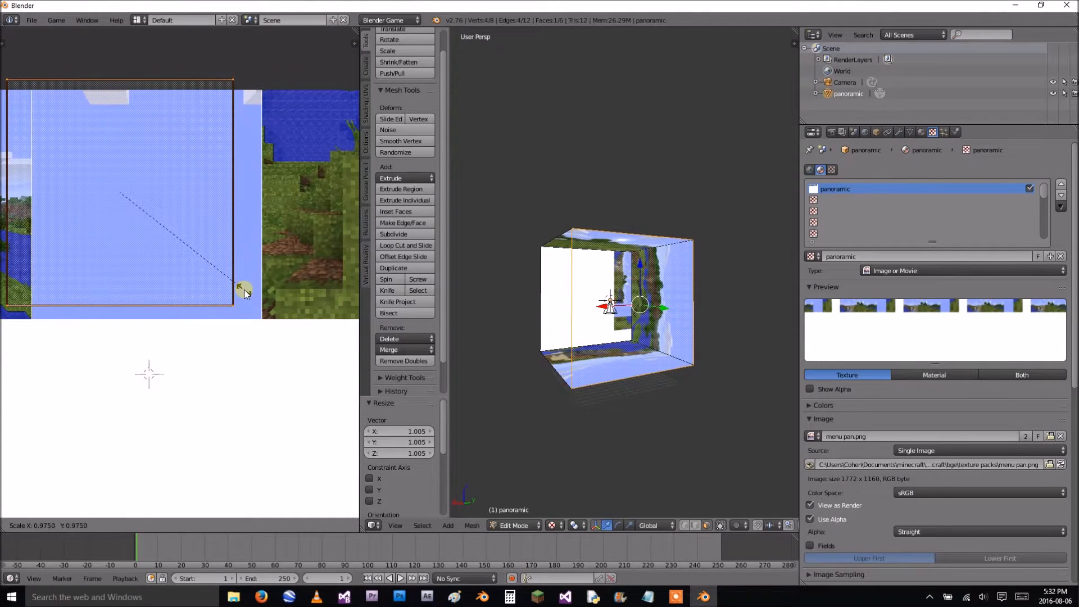
click(245, 293)
Move the UV square about 0.028 in X and -0.009 in Y over the sky picture.
scroll(247, 292, up, 1)
key(g)
click(287, 308)
Align the UV square's lower-right corner with the sky picture's lower-right corner.
scroll(313, 315, up, 3)
middle_drag(313, 316, 167, 160)
scroll(132, 272, up, 4)
scroll(179, 273, up, 5)
middle_drag(202, 262, 195, 236)
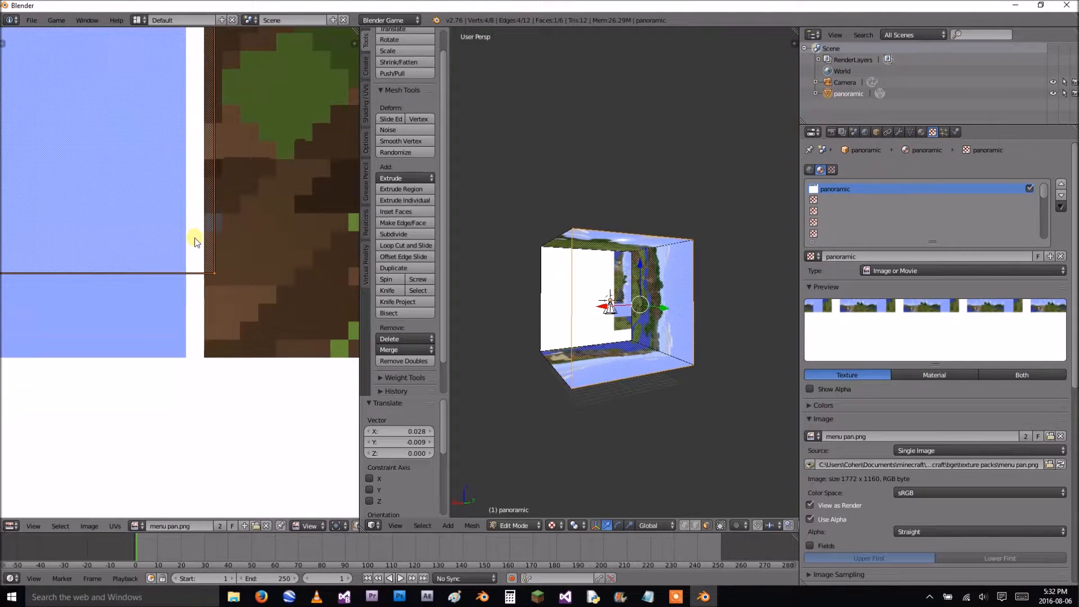
key(g)
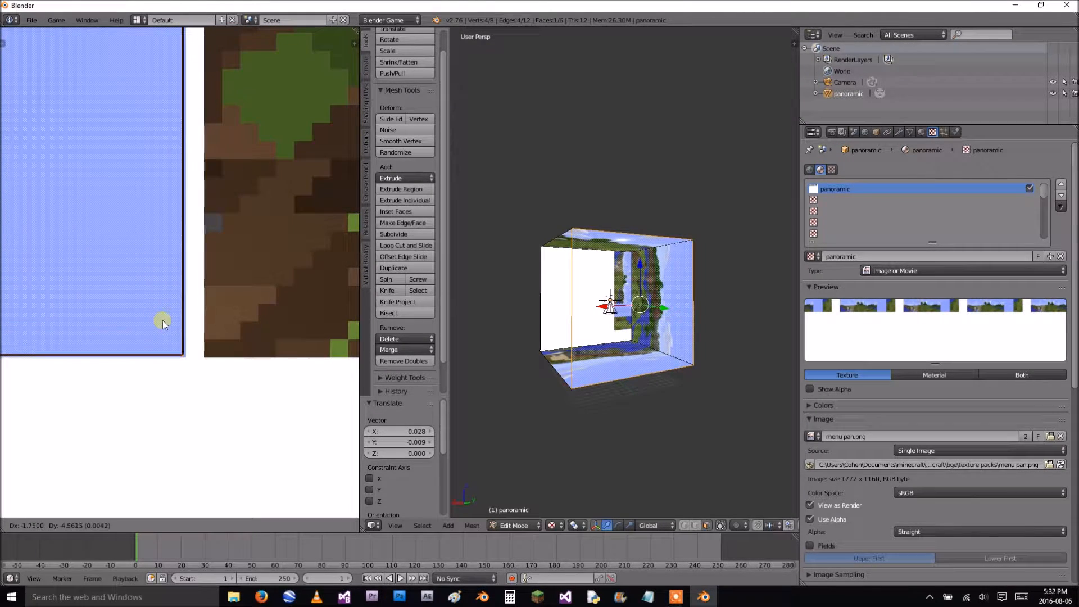
click(161, 322)
Scale the UV square by about 1.011, then move it about -0.001 in X and 0.001 in Y over the sky picture.
scroll(163, 322, down, 11)
scroll(173, 325, down, 5)
middle_drag(117, 290, 85, 160)
scroll(194, 304, up, 5)
scroll(283, 288, up, 5)
scroll(94, 197, up, 6)
middle_drag(103, 256, 219, 200)
key(s)
click(208, 325)
key(g)
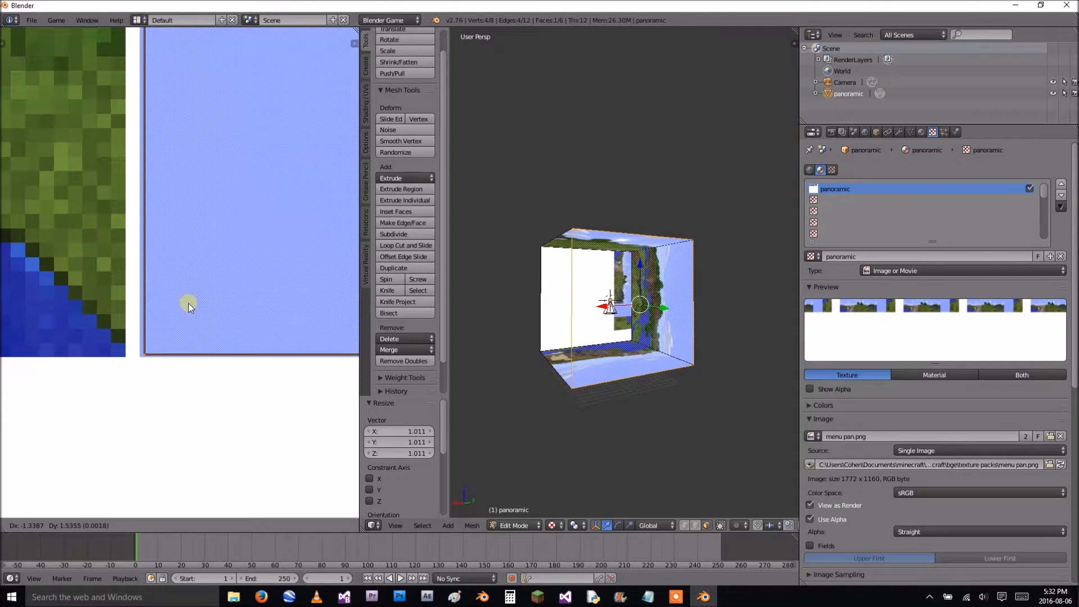
click(187, 303)
Fine-tune the UV square's scale and position at the sky picture's lower-right corner.
scroll(197, 270, down, 2)
middle_drag(199, 140, 310, 274)
scroll(331, 217, up, 5)
middle_drag(332, 226, 152, 470)
scroll(353, 458, up, 3)
middle_drag(353, 458, 90, 204)
middle_drag(297, 373, 181, 233)
key(s)
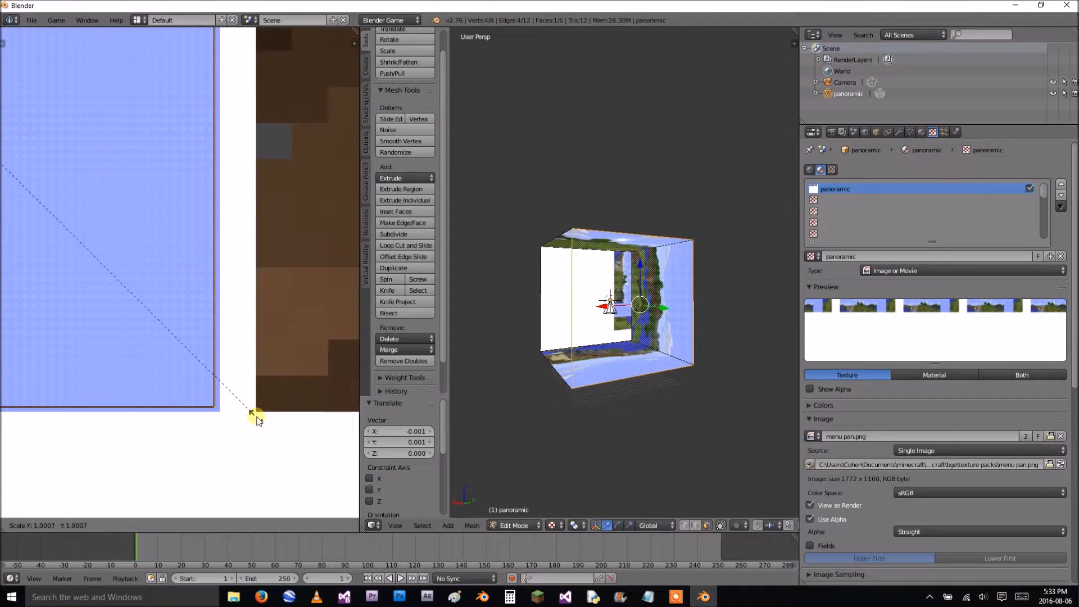
click(237, 410)
middle_drag(231, 213, 215, 435)
scroll(215, 434, down, 9)
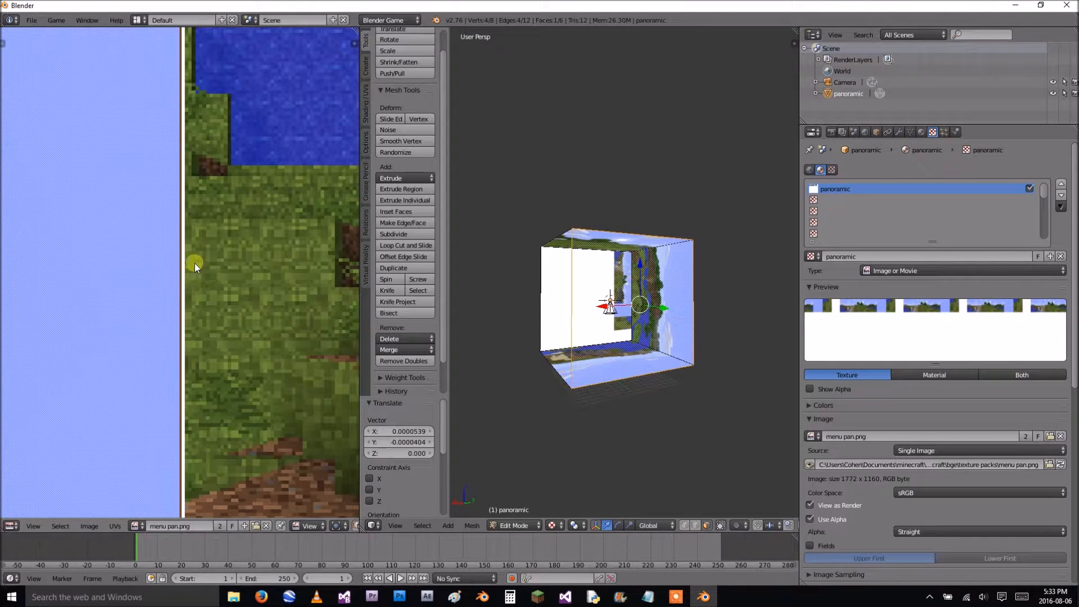
Examine the UV square's edges and corners against the borders of the sky picture.
scroll(195, 273, down, 4)
middle_drag(238, 204, 275, 359)
scroll(275, 360, up, 5)
scroll(237, 312, up, 3)
middle_drag(275, 192, 329, 279)
scroll(238, 312, up, 1)
scroll(344, 269, down, 5)
scroll(140, 335, down, 4)
middle_drag(139, 335, 178, 265)
middle_drag(215, 216, 242, 272)
scroll(246, 267, up, 5)
middle_drag(259, 225, 26, 340)
scroll(228, 270, up, 5)
scroll(65, 327, down, 2)
scroll(90, 323, up, 4)
scroll(104, 322, down, 11)
scroll(156, 373, down, 3)
middle_drag(109, 378, 203, 151)
scroll(295, 342, up, 7)
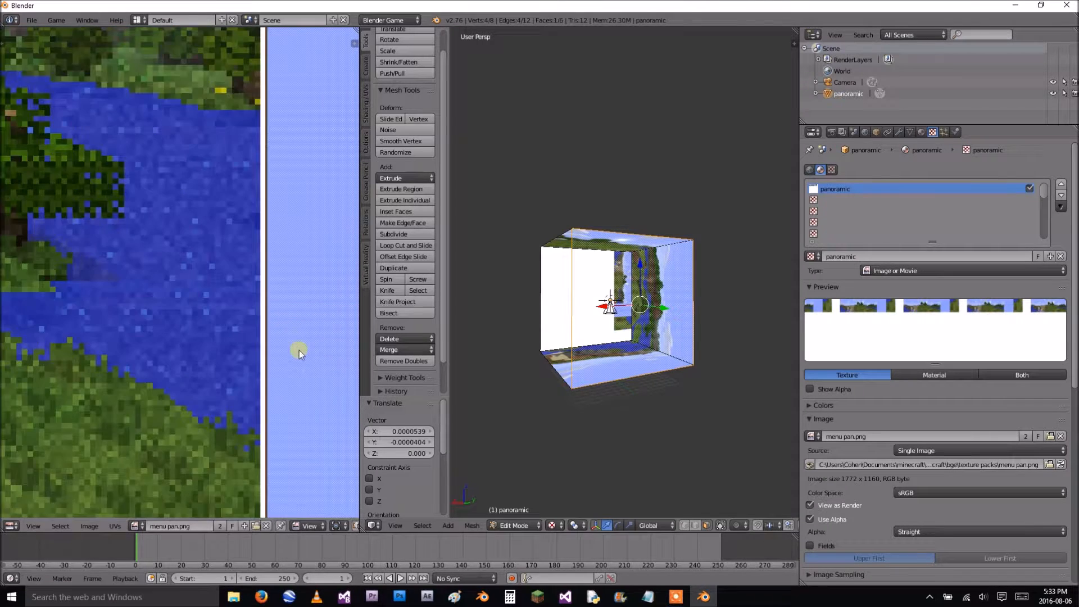
middle_drag(295, 343, 195, 429)
scroll(196, 429, up, 3)
middle_drag(195, 382, 192, 484)
scroll(192, 483, up, 1)
scroll(195, 152, up, 1)
middle_drag(200, 166, 216, 252)
scroll(217, 253, up, 3)
scroll(218, 256, down, 6)
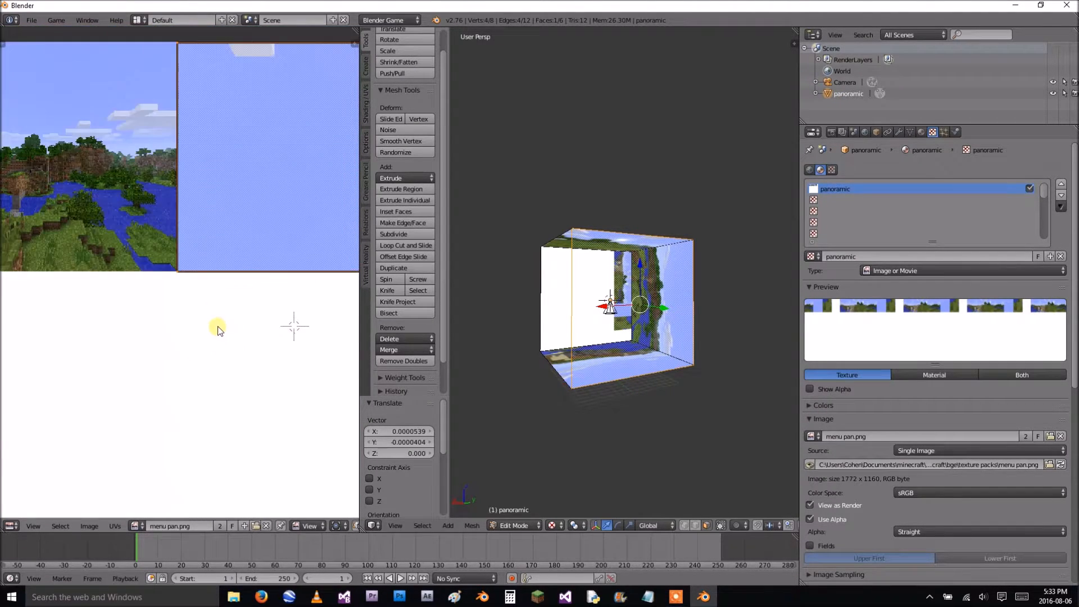
scroll(218, 330, down, 2)
scroll(167, 331, down, 2)
Rotate the sky face's UV square by -180° and return to Object Mode.
middle_drag(630, 317, 553, 132)
scroll(703, 225, up, 5)
middle_drag(703, 226, 665, 229)
scroll(665, 228, down, 5)
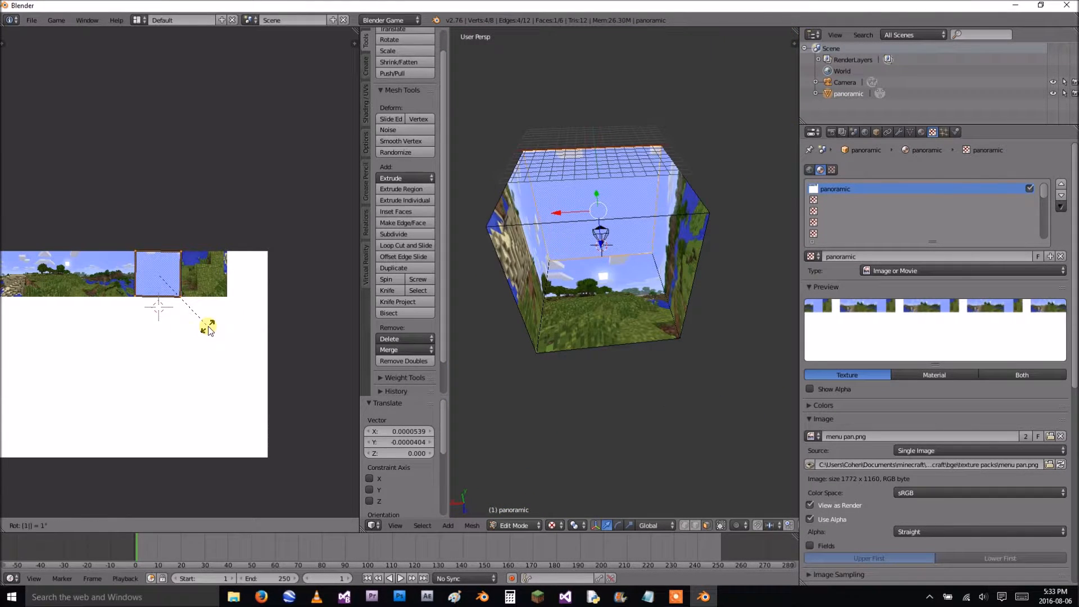
key(Return)
scroll(598, 291, up, 5)
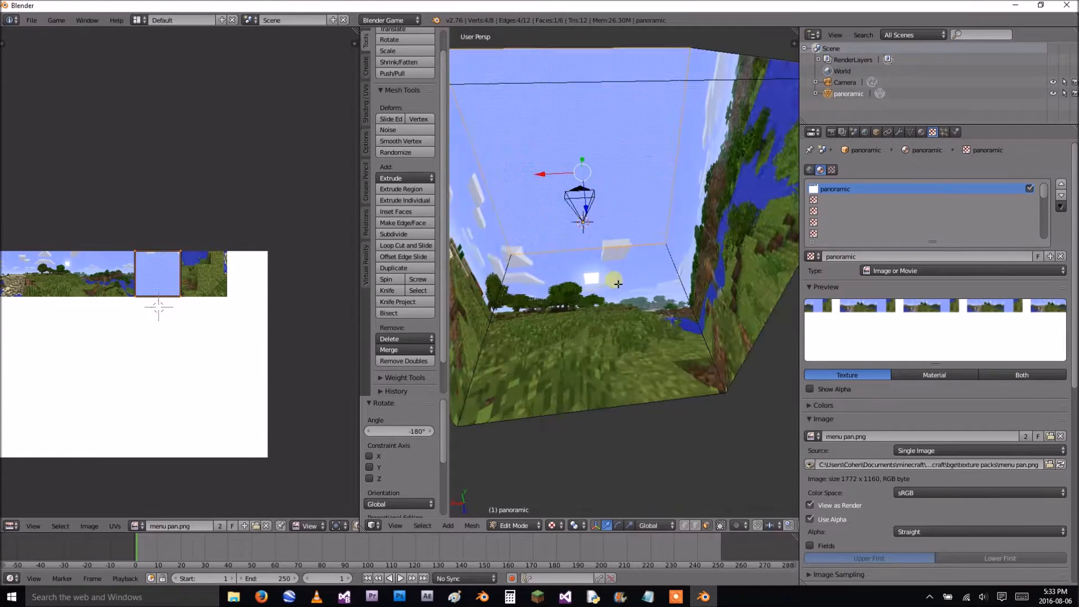
key(Tab)
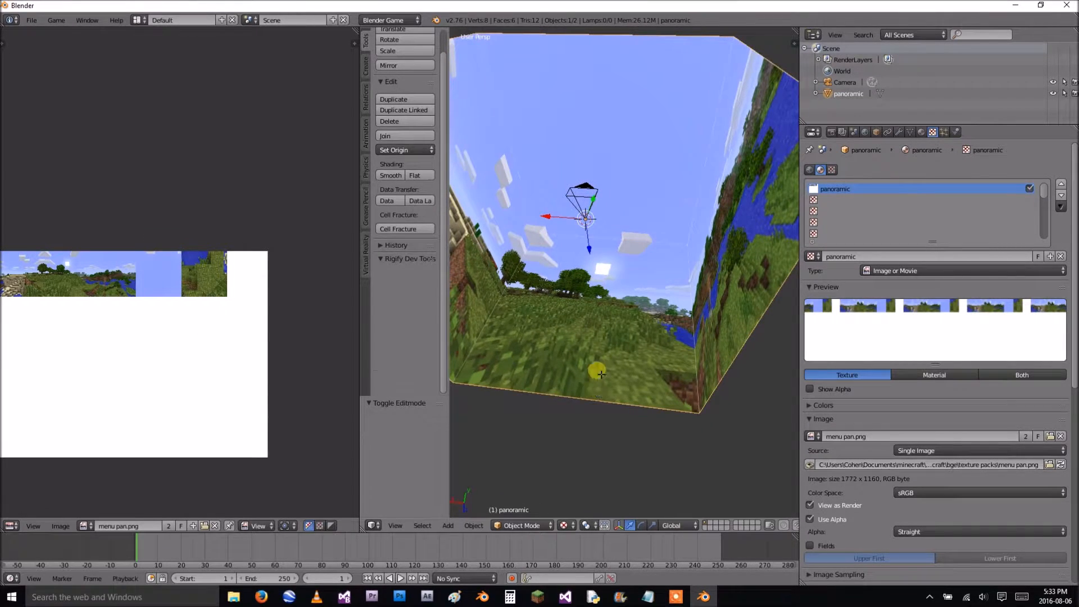
Select the cube's bottom face in Edit Mode.
key(Tab)
middle_drag(601, 374, 611, 468)
right_click(637, 406)
scroll(637, 406, down, 3)
scroll(637, 405, down, 3)
middle_drag(622, 381, 619, 297)
scroll(289, 331, down, 3)
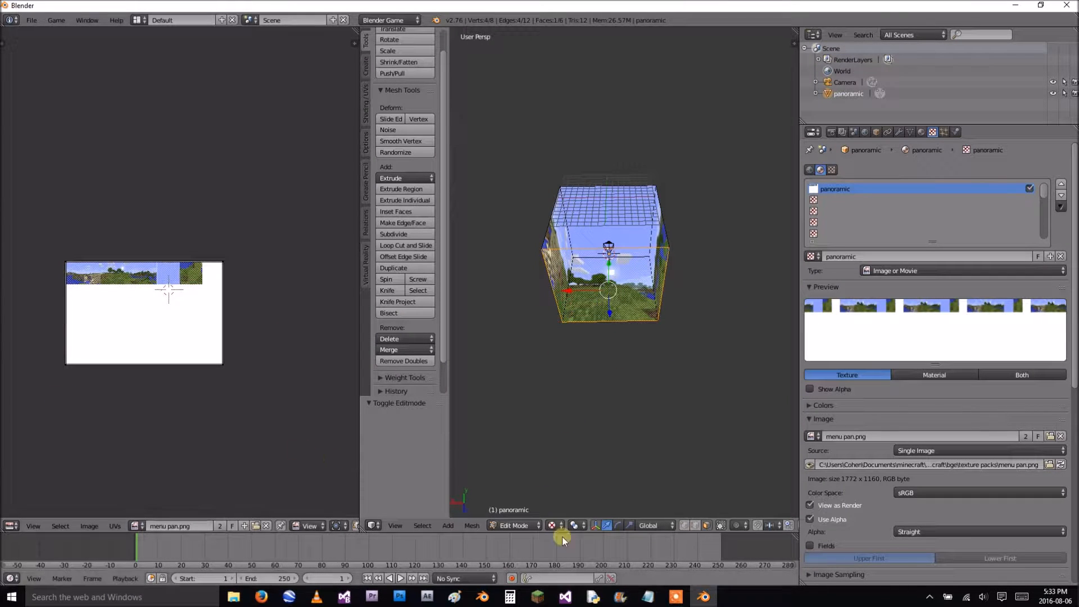
click(678, 598)
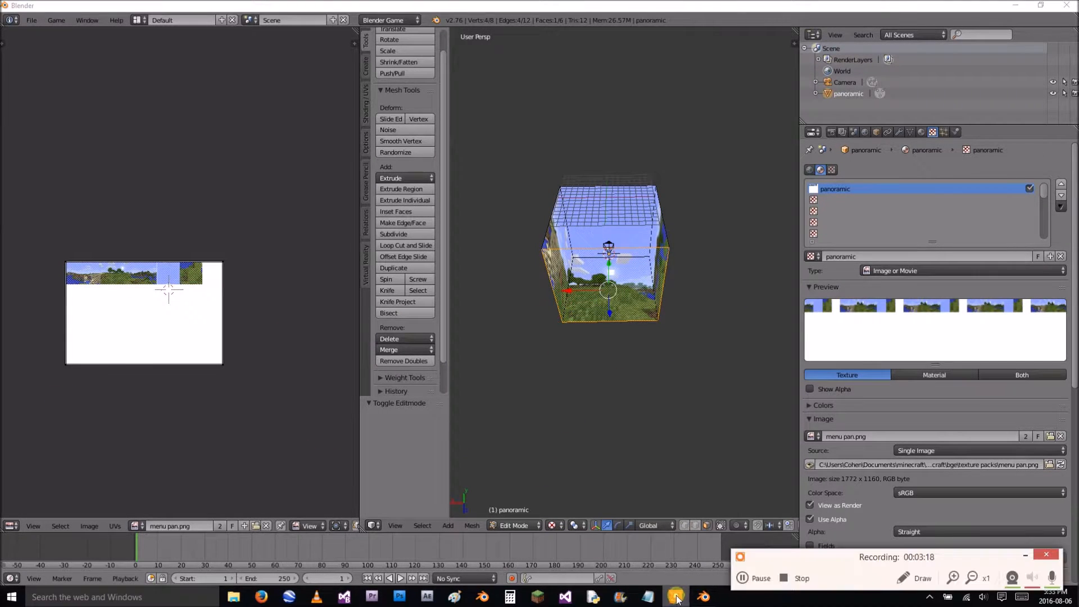
click(1025, 559)
Unwrap the bottom face with Smart UV Project, using an angle limit of 66.00 and an island margin of 0.00.
middle_drag(646, 272, 660, 371)
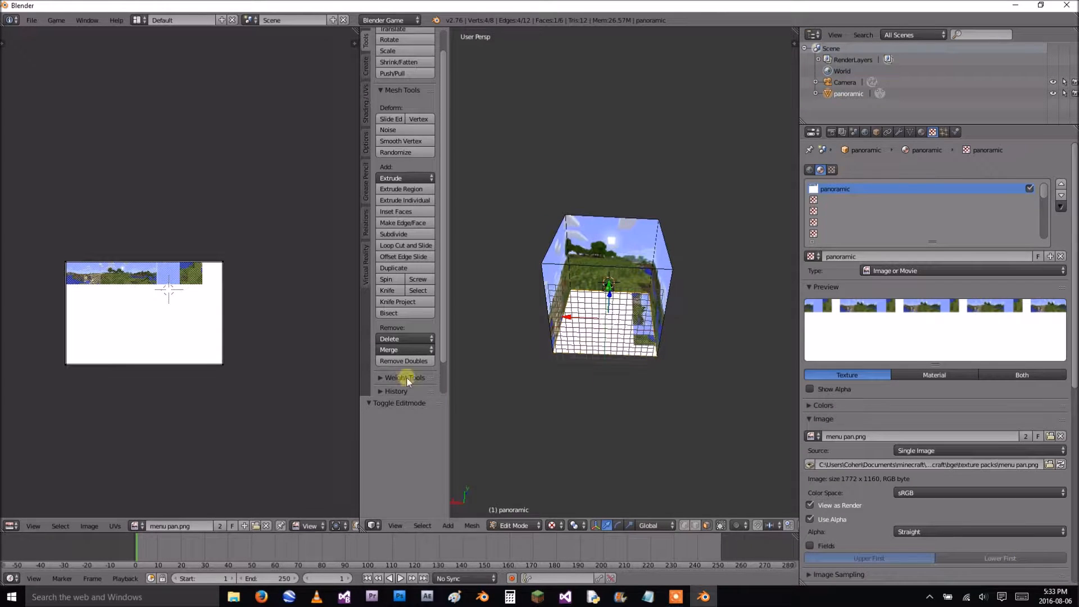
key(u)
click(614, 320)
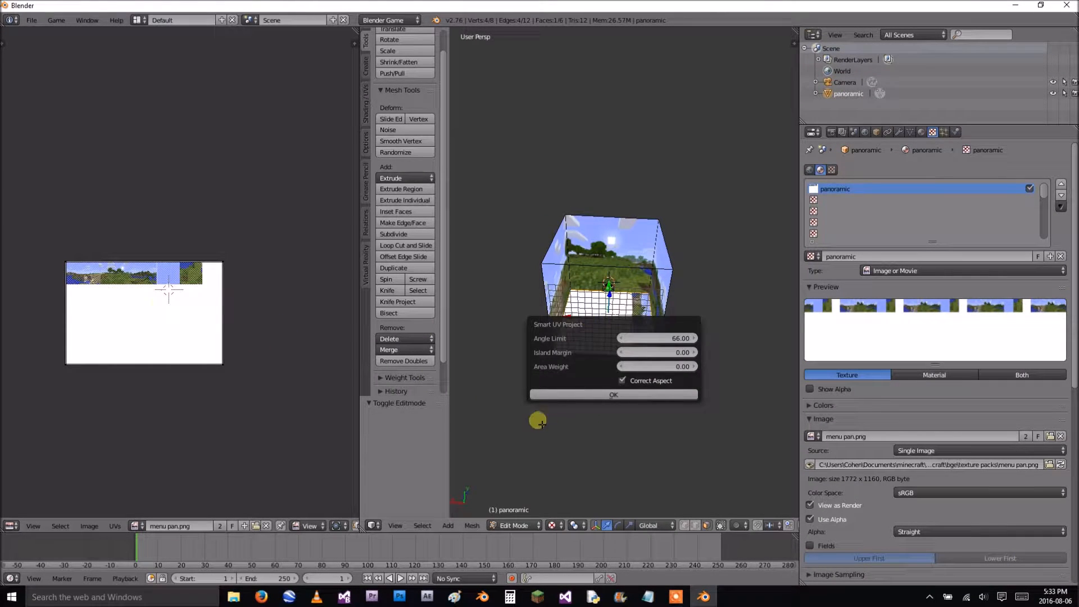
click(567, 397)
Scale the bottom face's whole UV square by about 0.513 and move it onto the sixth picture, the grassy ground.
key(a)
key(a)
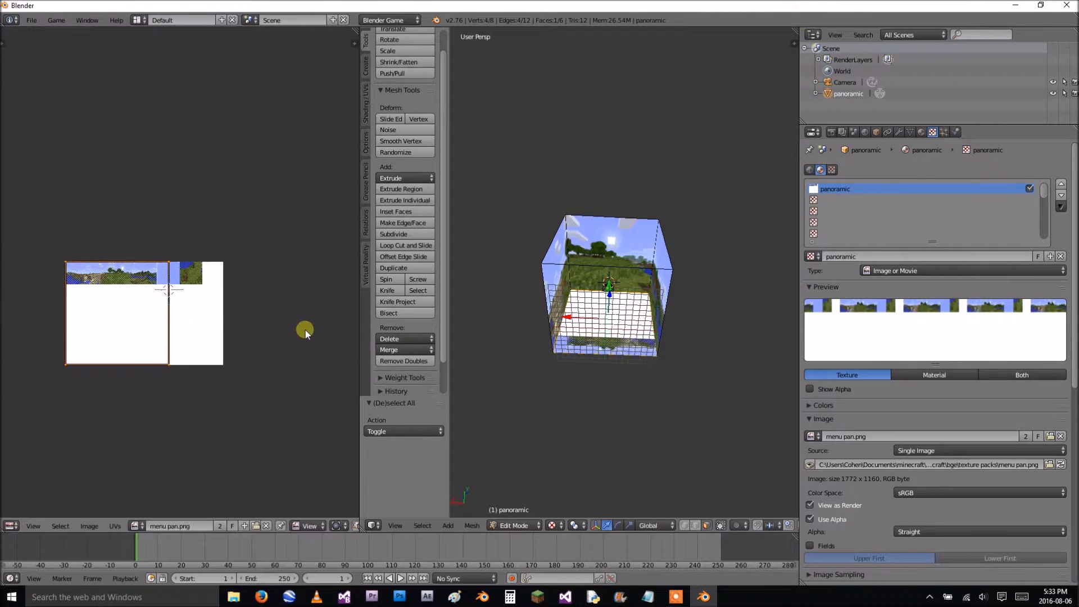
key(s)
click(205, 321)
scroll(190, 322, up, 8)
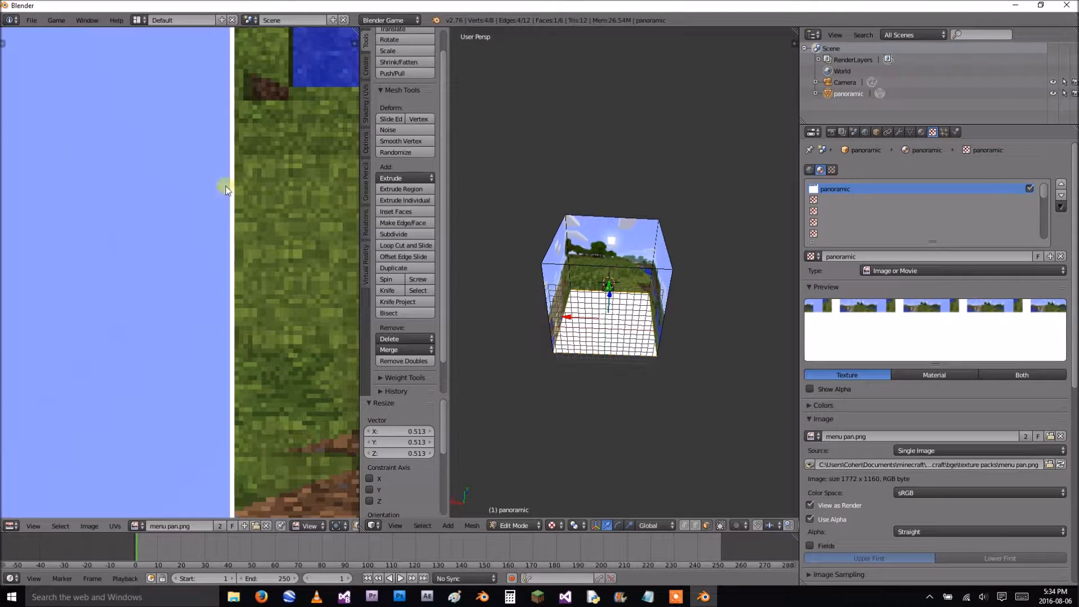
scroll(344, 324, down, 8)
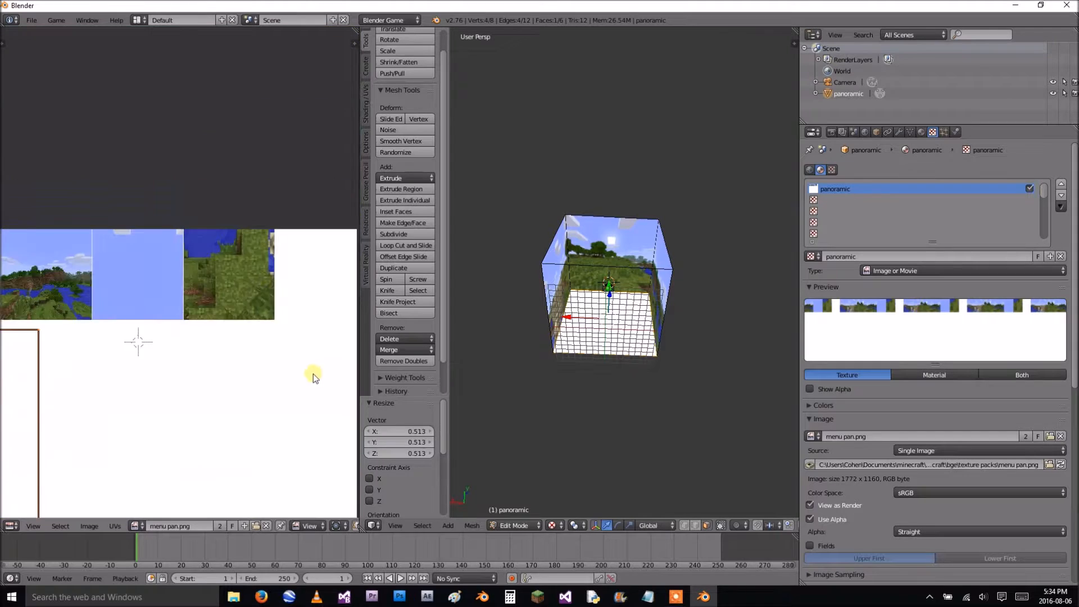
key(g)
click(274, 290)
Scale the UV square by about 0.424 and move it about -0.026 in X and 0.084 in Y over the ground picture.
scroll(287, 296, up, 5)
middle_drag(174, 312, 339, 308)
key(s)
click(272, 267)
scroll(325, 314, up, 4)
middle_drag(325, 318, 286, 170)
middle_drag(304, 304, 101, 304)
key(g)
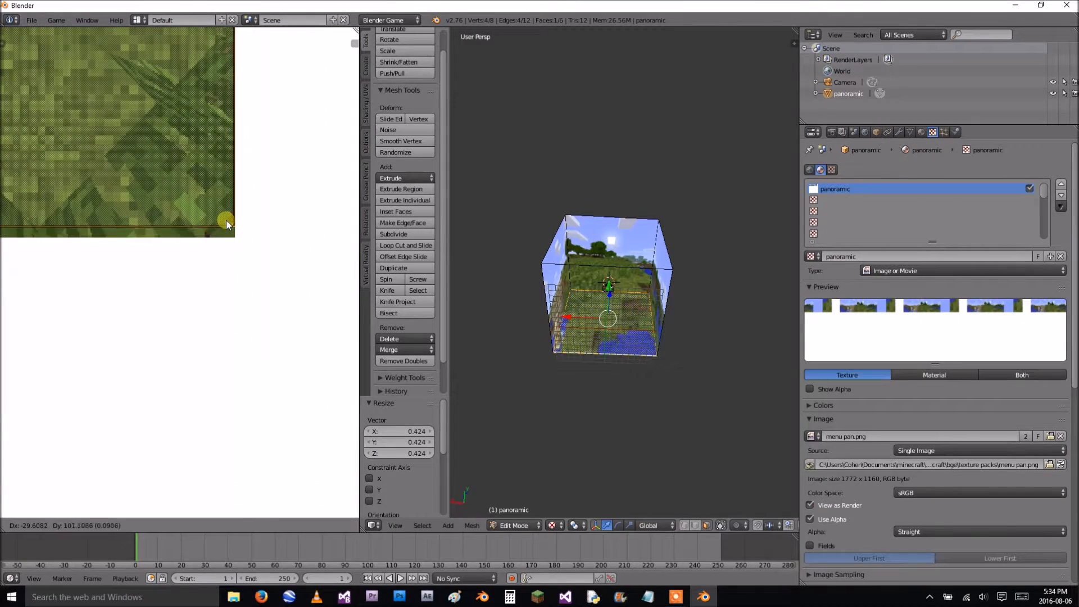
click(227, 226)
Align the UV square's lower-right corner with the ground picture's lower-right corner.
scroll(249, 231, up, 2)
scroll(256, 253, up, 5)
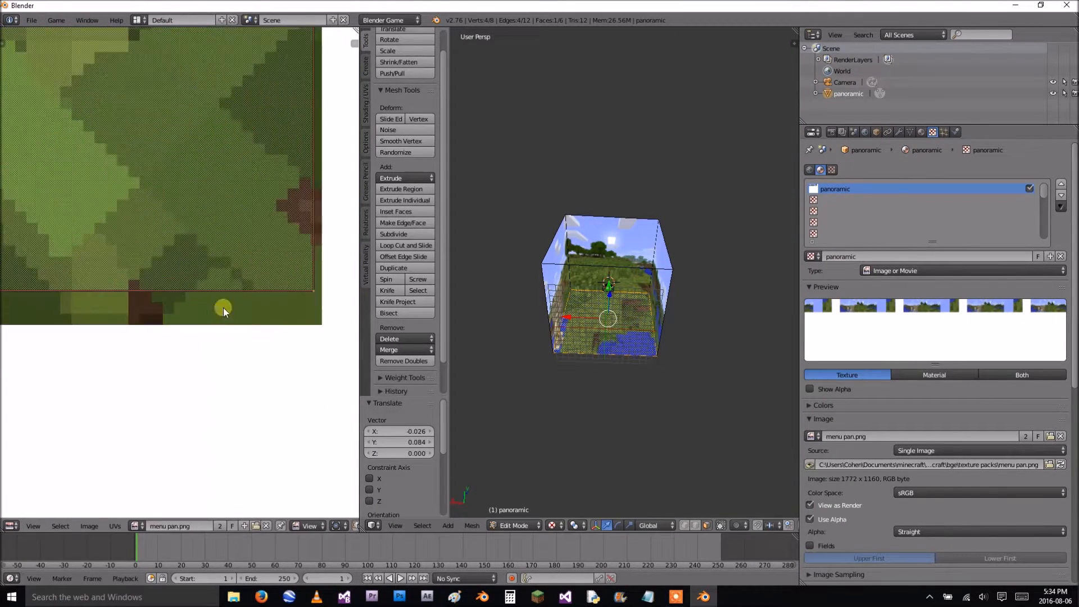
key(g)
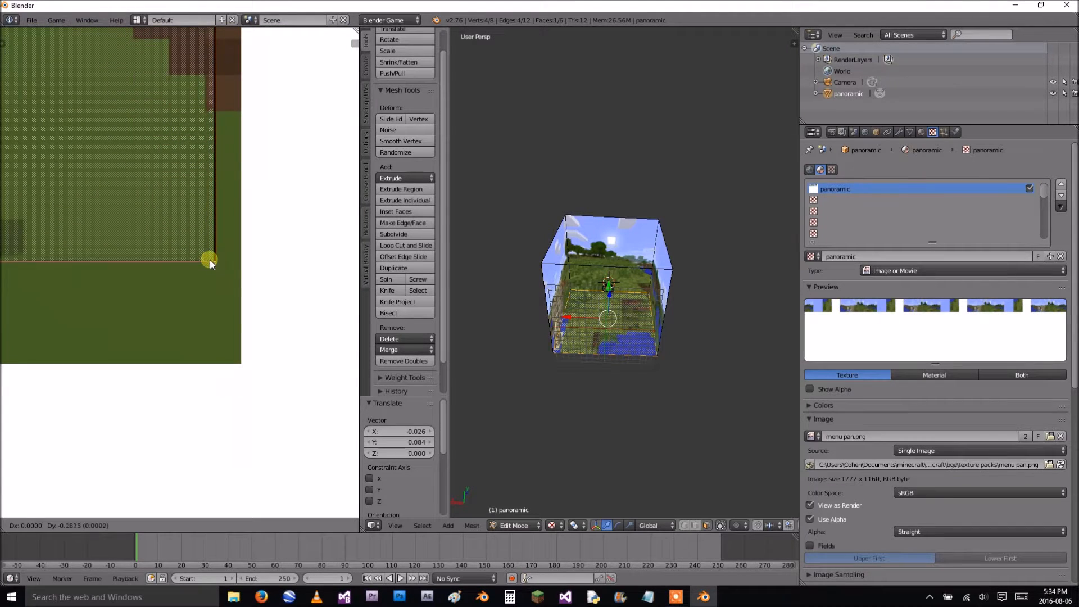
click(232, 352)
Scale the UV square by about 1.013 and move it about -0.001 in X and 0.001 in Y to fit the ground picture's upper-left corner.
scroll(232, 351, down, 4)
middle_drag(168, 112, 171, 495)
scroll(218, 348, up, 5)
middle_drag(171, 216, 433, 400)
scroll(40, 340, down, 5)
middle_drag(75, 307, 102, 282)
scroll(200, 270, up, 5)
middle_drag(232, 224, 268, 309)
scroll(266, 318, up, 5)
key(s)
click(275, 285)
key(g)
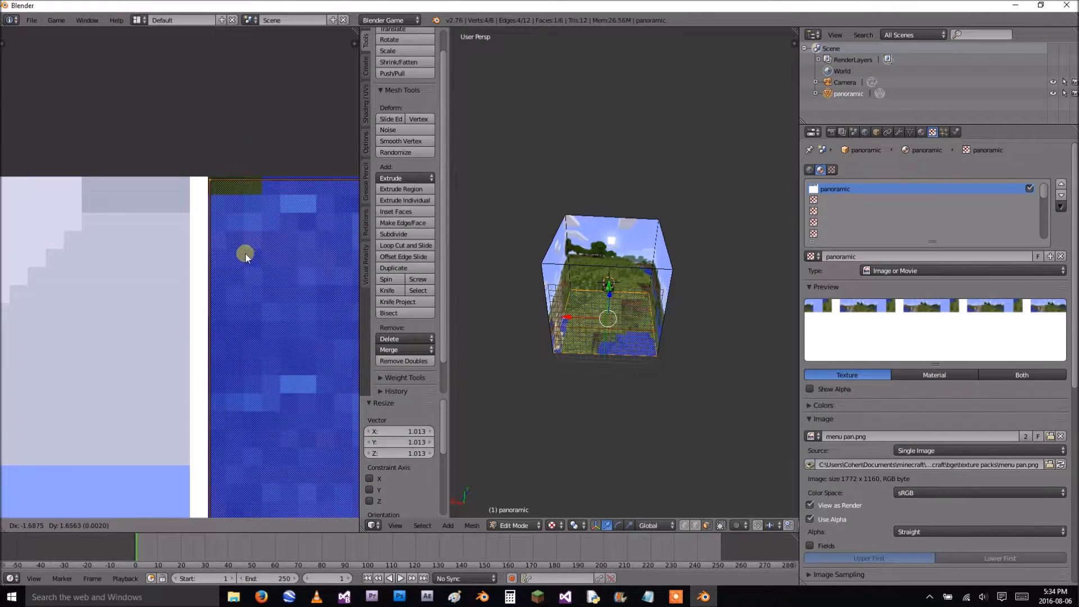
click(247, 257)
Examine the UV square's corners and edges against the borders of the ground picture.
scroll(267, 267, down, 6)
middle_drag(277, 269, 12, 353)
scroll(227, 395, up, 10)
scroll(391, 346, down, 3)
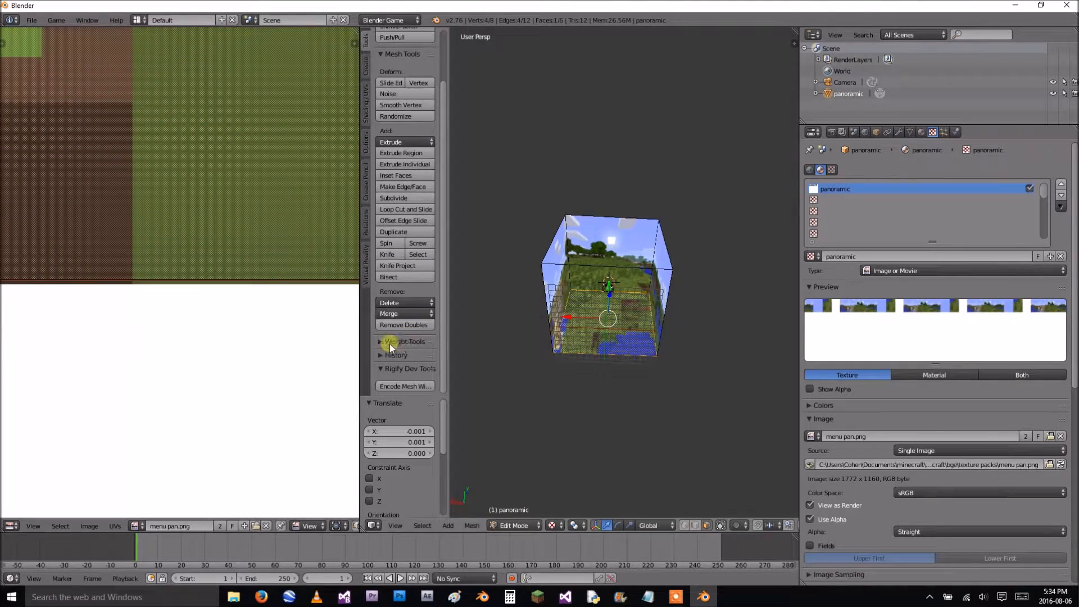
scroll(275, 365, down, 9)
middle_drag(274, 373, 56, 374)
middle_drag(57, 334, 328, 358)
scroll(230, 323, down, 5)
scroll(315, 352, up, 5)
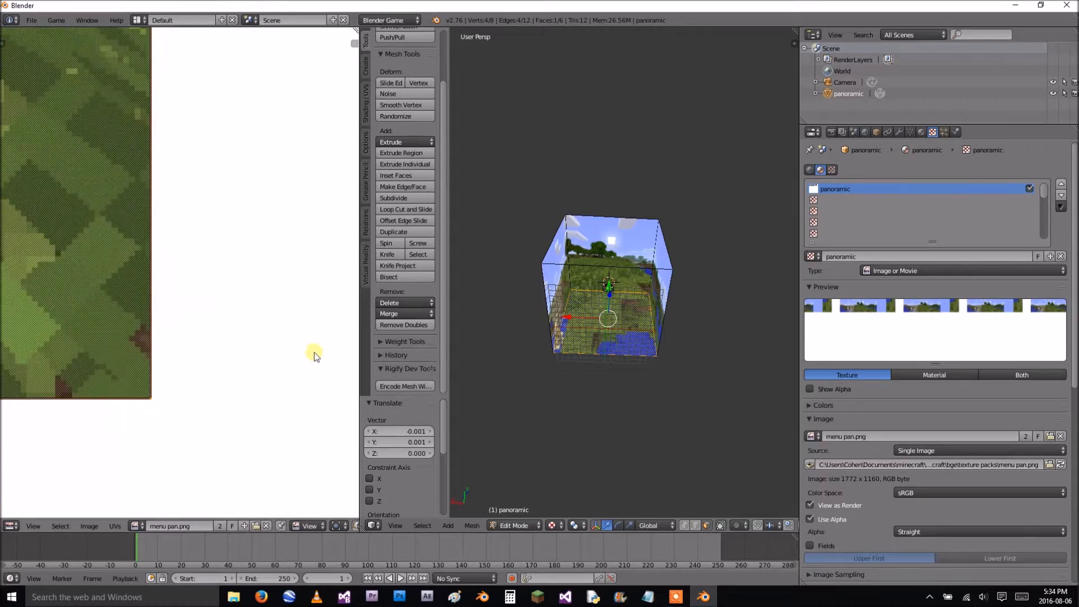
scroll(197, 353, up, 5)
middle_drag(213, 351, 286, 174)
middle_drag(237, 385, 268, 306)
scroll(266, 308, up, 4)
middle_drag(221, 421, 281, 408)
middle_drag(241, 241, 167, 403)
scroll(169, 403, down, 6)
middle_drag(178, 465, 187, 375)
scroll(187, 375, down, 3)
middle_drag(181, 177, 218, 245)
scroll(218, 245, up, 8)
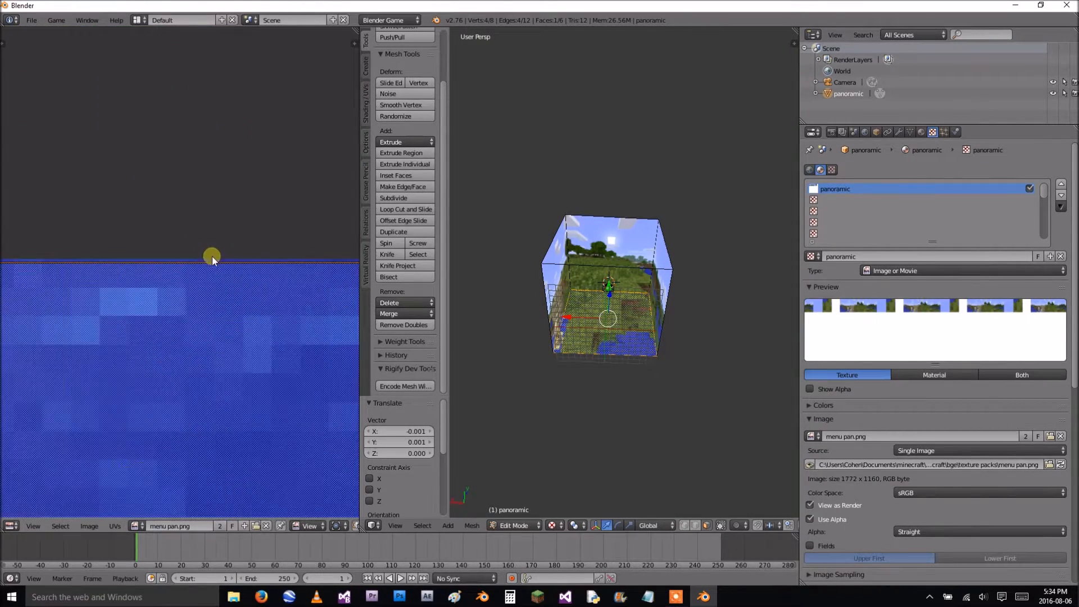
scroll(212, 253, down, 6)
Return to Object Mode and view the textured cube's interior through the camera.
middle_drag(568, 253, 646, 394)
scroll(662, 330, up, 5)
middle_drag(663, 332, 634, 362)
key(Tab)
middle_drag(689, 384, 670, 416)
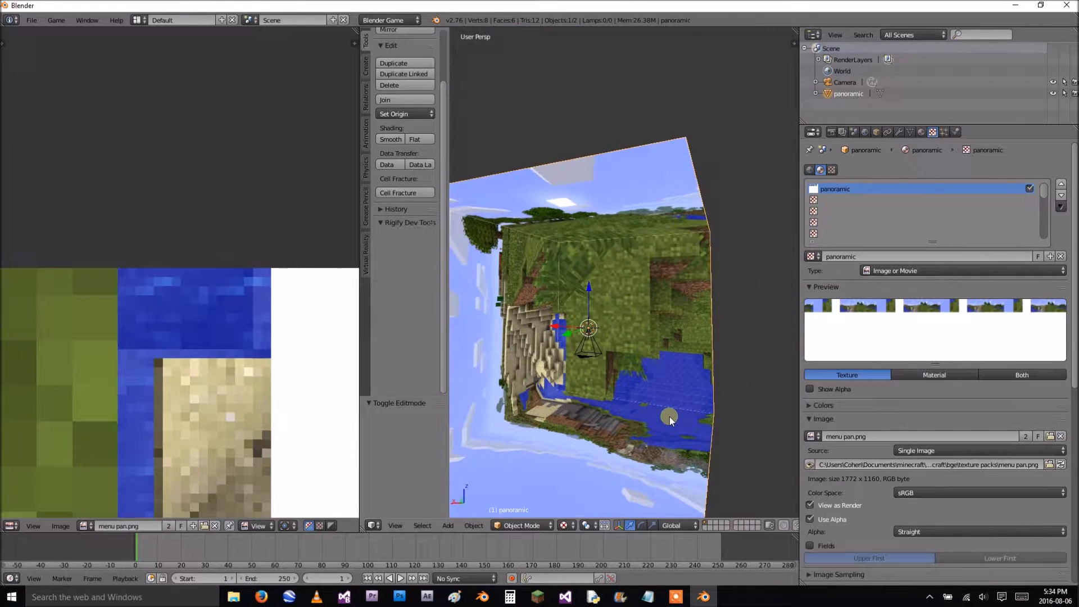
key(KP_0)
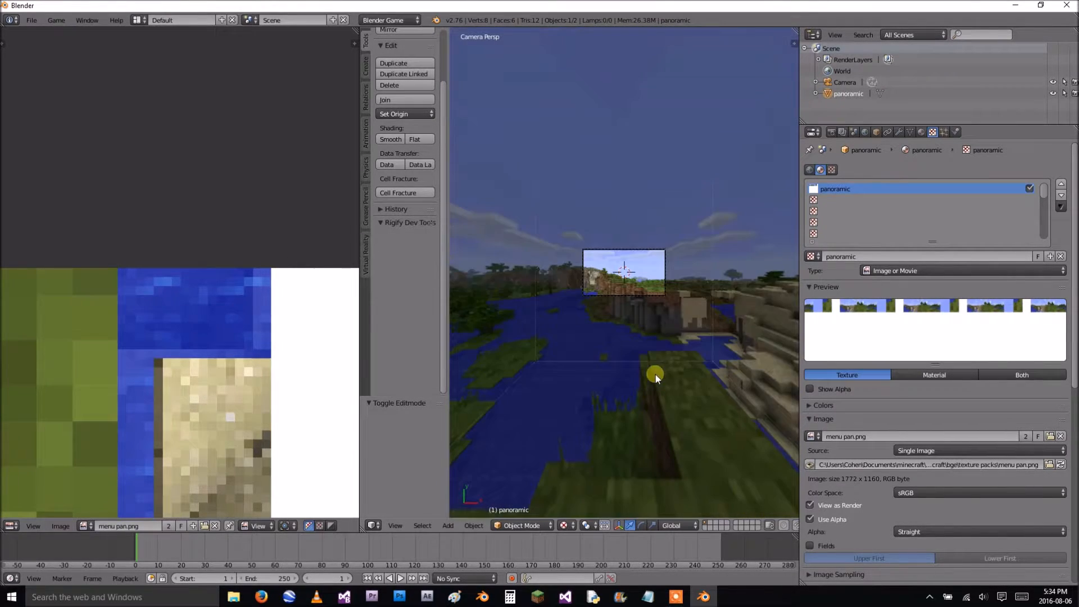
scroll(205, 395, down, 2)
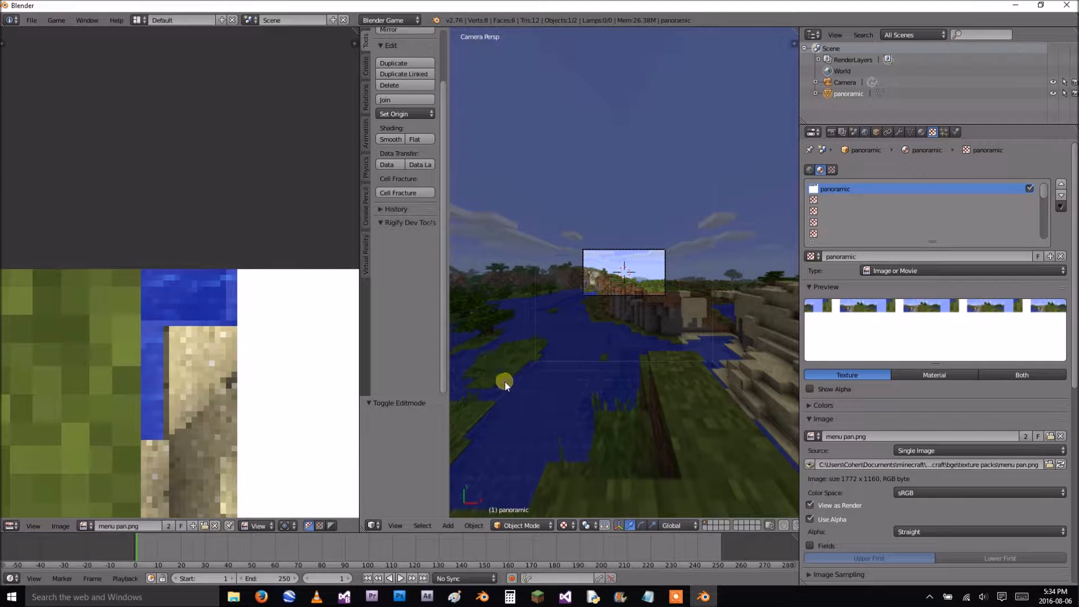
scroll(693, 300, up, 2)
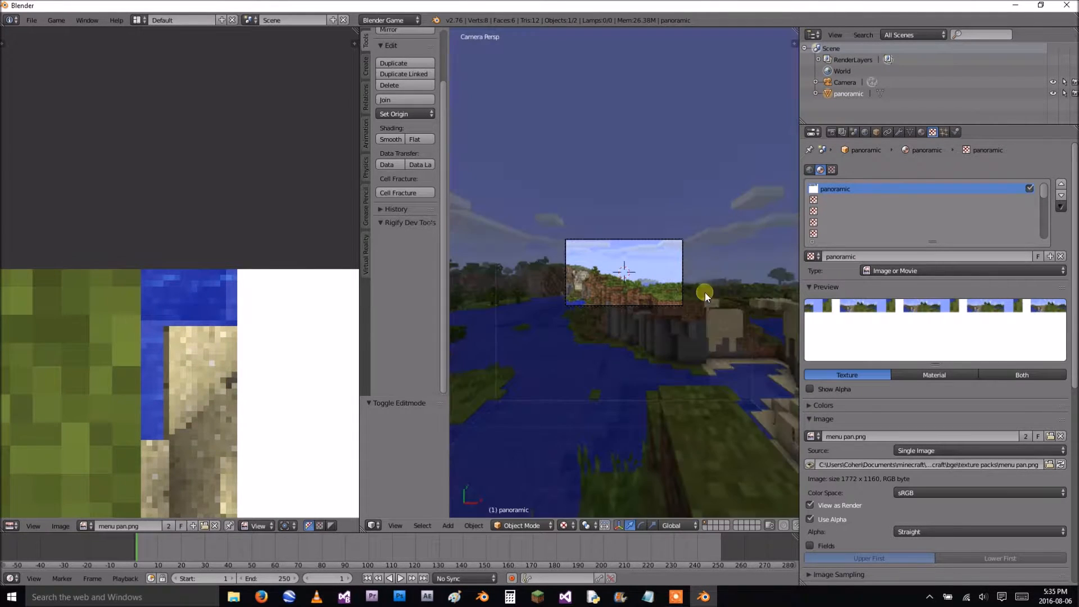
scroll(141, 376, down, 10)
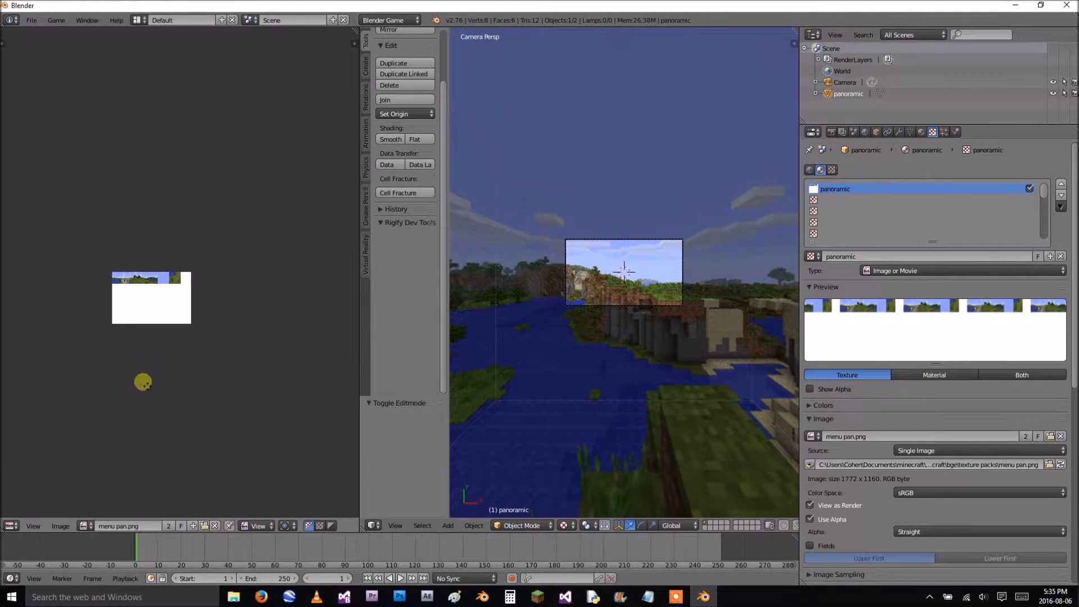
scroll(133, 380, up, 4)
Deselect all of the cube's mesh in Edit Mode and go back to Object Mode.
key(Tab)
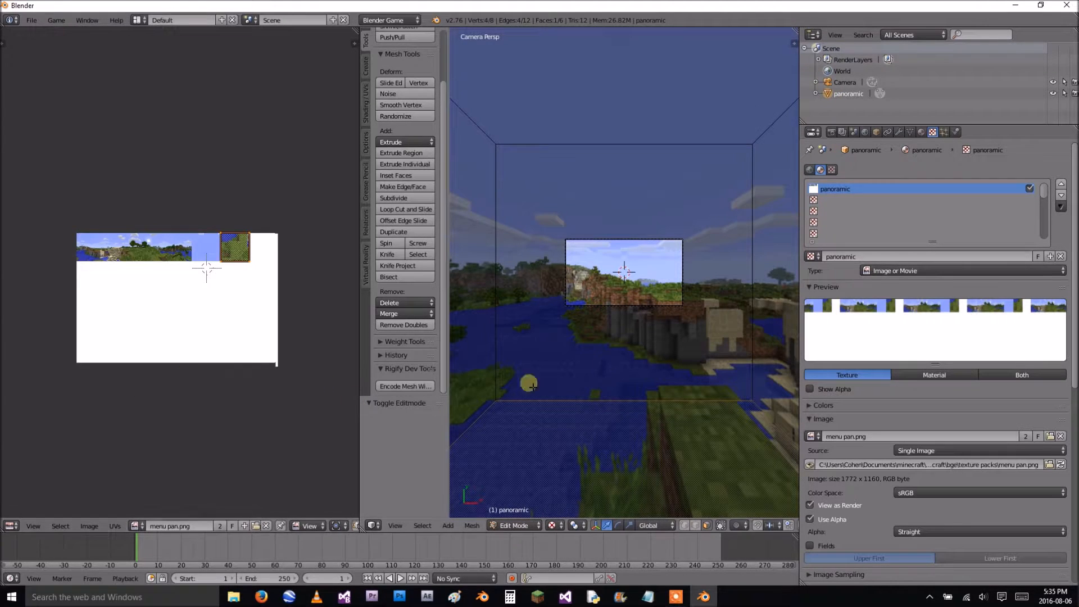
key(a)
key(Tab)
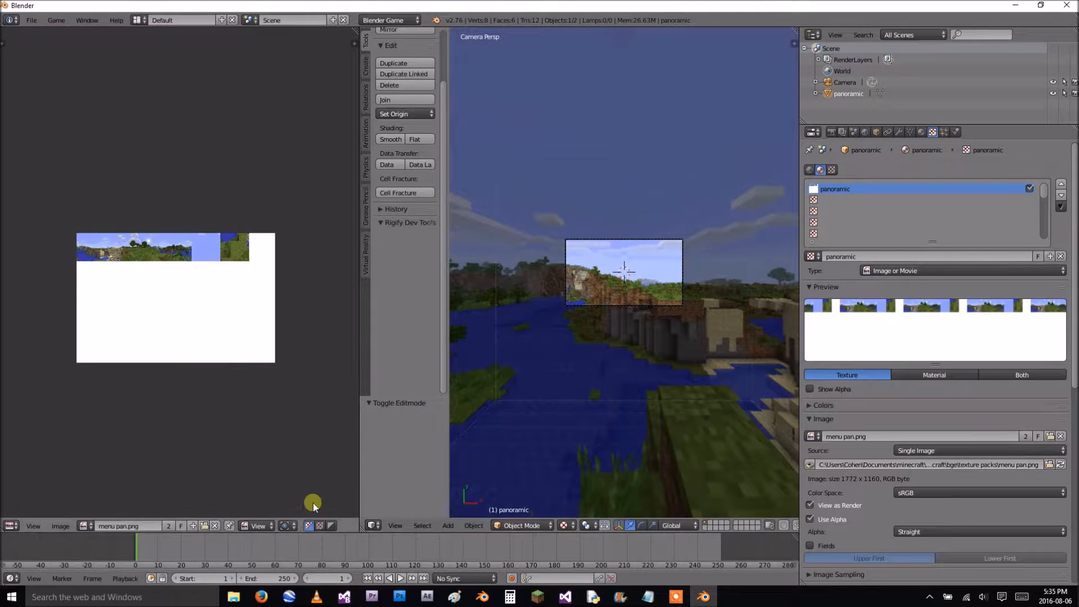
Merge the image editor's area into the 3D view and select the camera.
drag(365, 528, 308, 509)
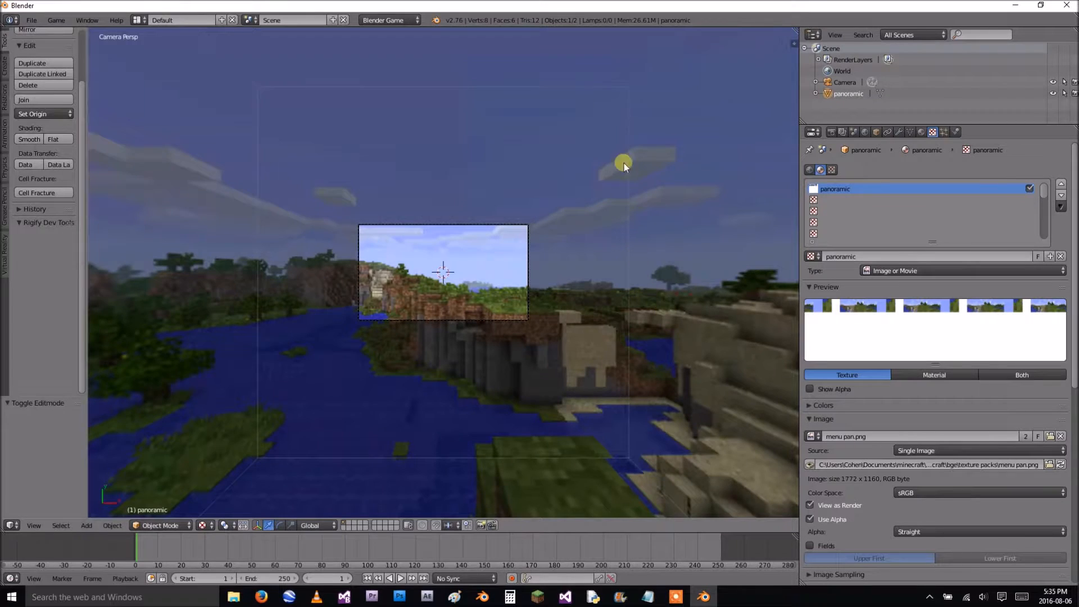
scroll(595, 263, down, 2)
right_click(474, 241)
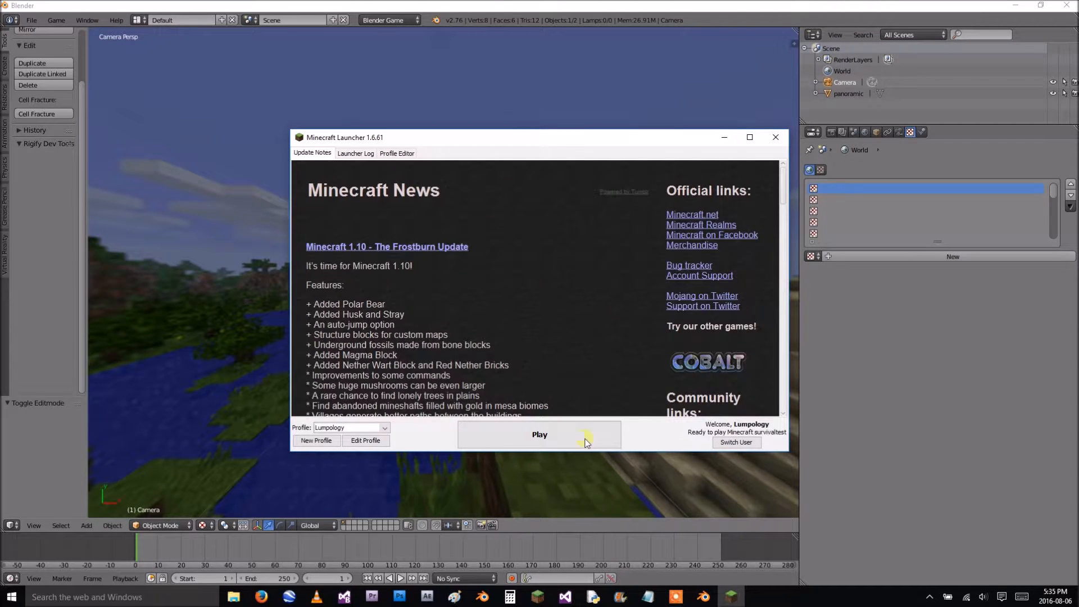
In Minecraft Launcher, set the profile's version to release 1.10.2, save the profile and start the game.
click(365, 440)
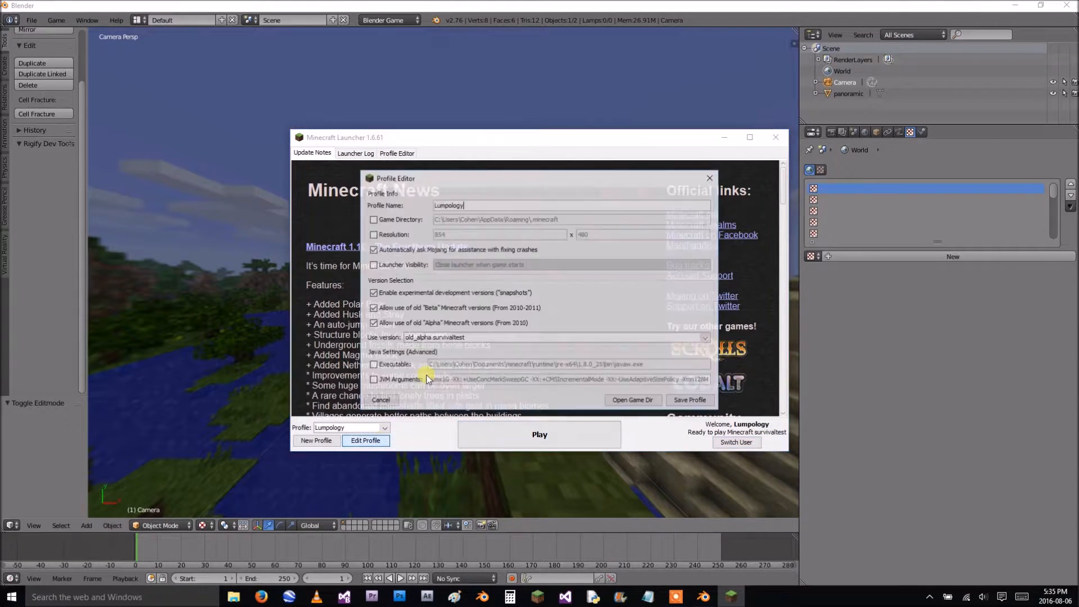
click(441, 338)
click(384, 326)
click(384, 326)
click(493, 331)
click(494, 337)
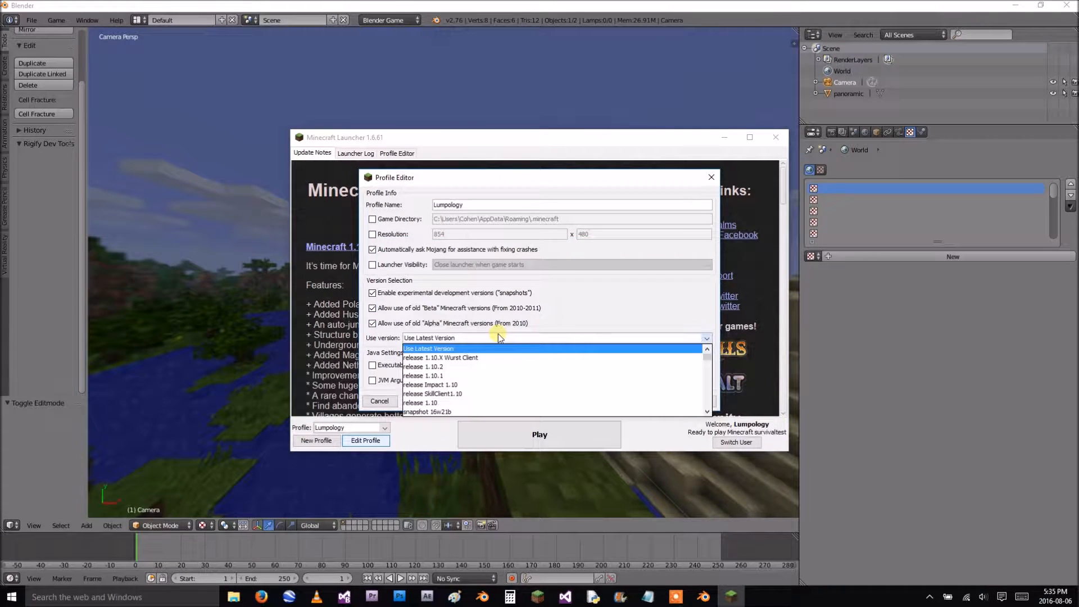
click(450, 366)
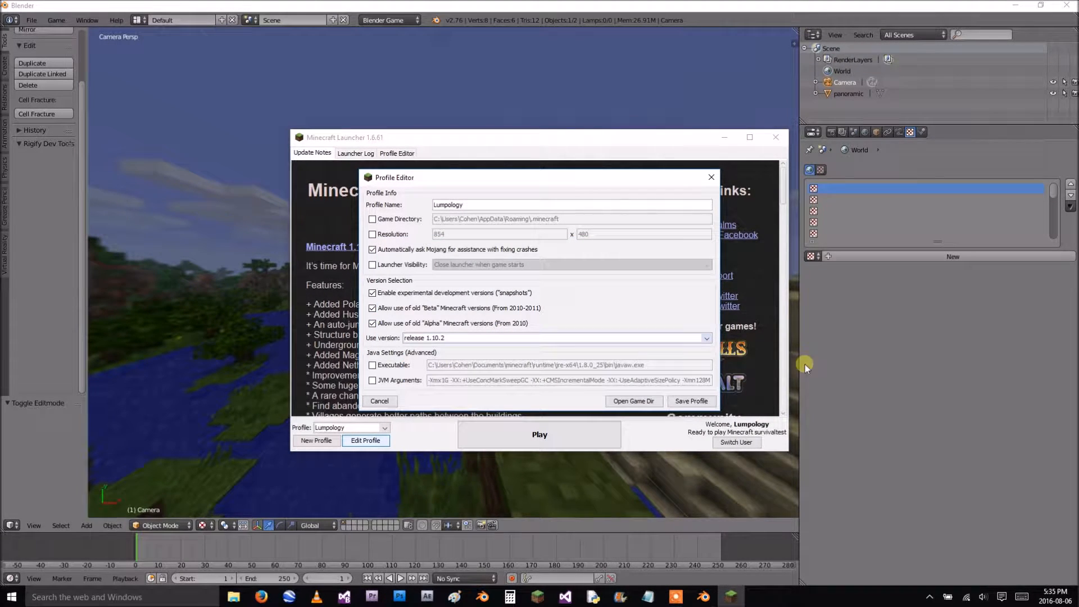
click(691, 402)
click(568, 428)
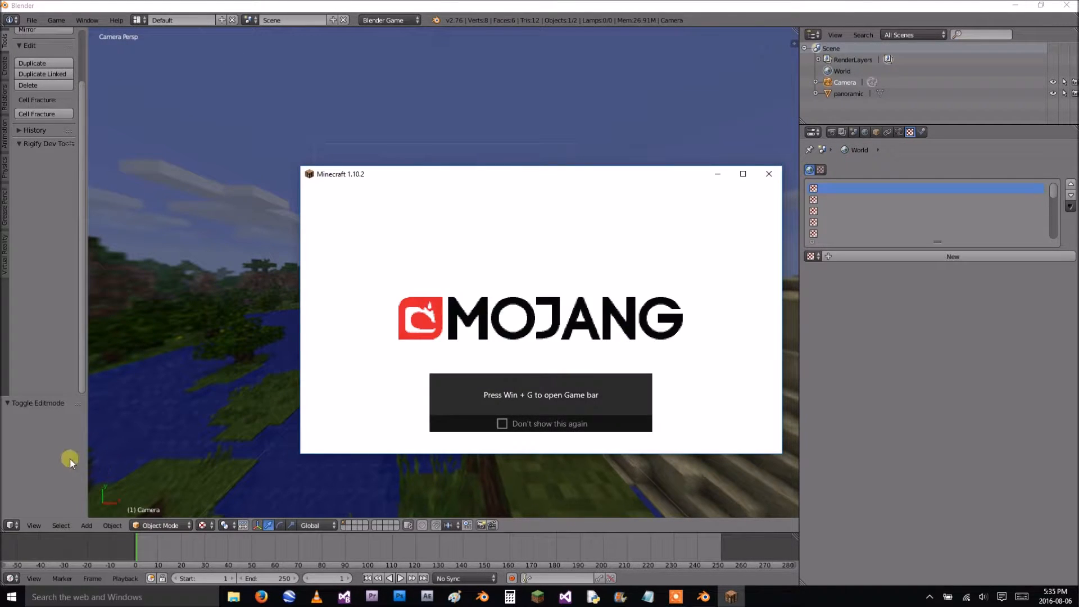
Set the camera's focal length to about 9.56 mm to approximate the wide view of Minecraft's title menu.
scroll(403, 444, up, 3)
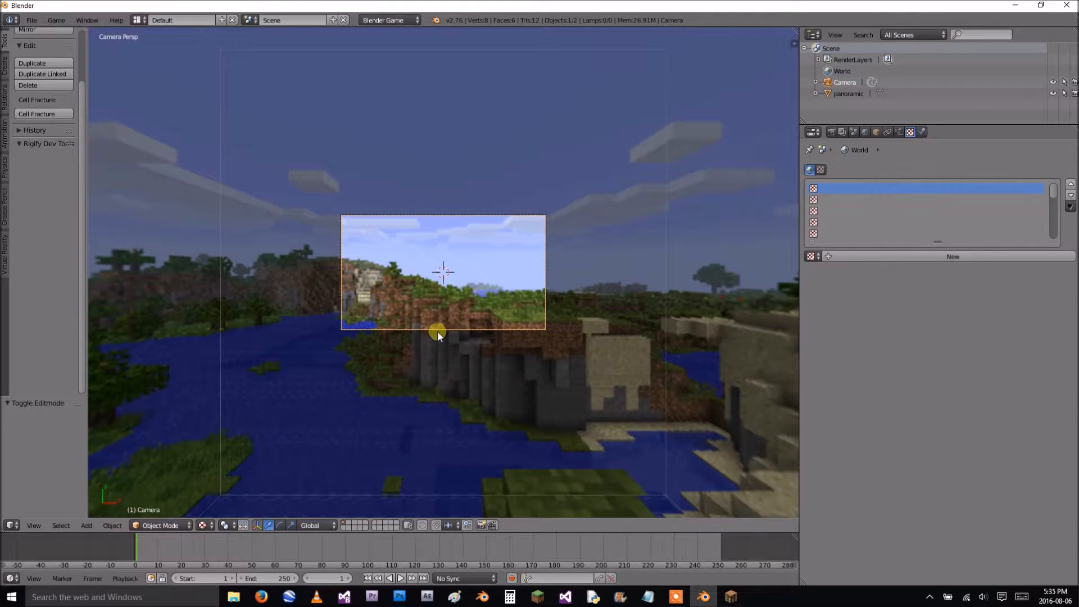
scroll(460, 325, up, 4)
scroll(470, 321, down, 4)
scroll(541, 261, up, 2)
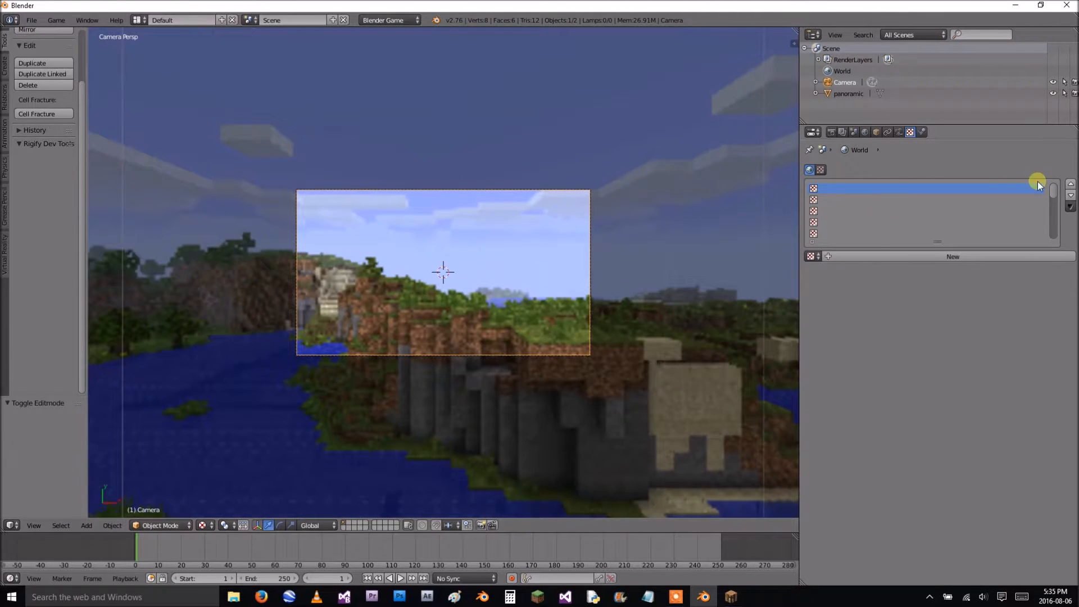
click(898, 133)
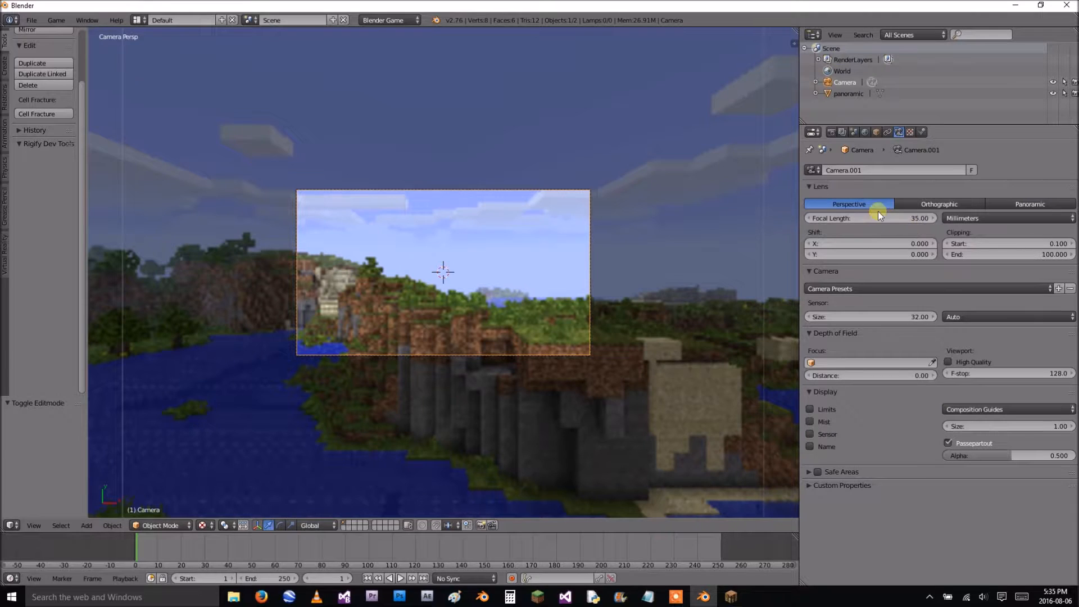
click(730, 597)
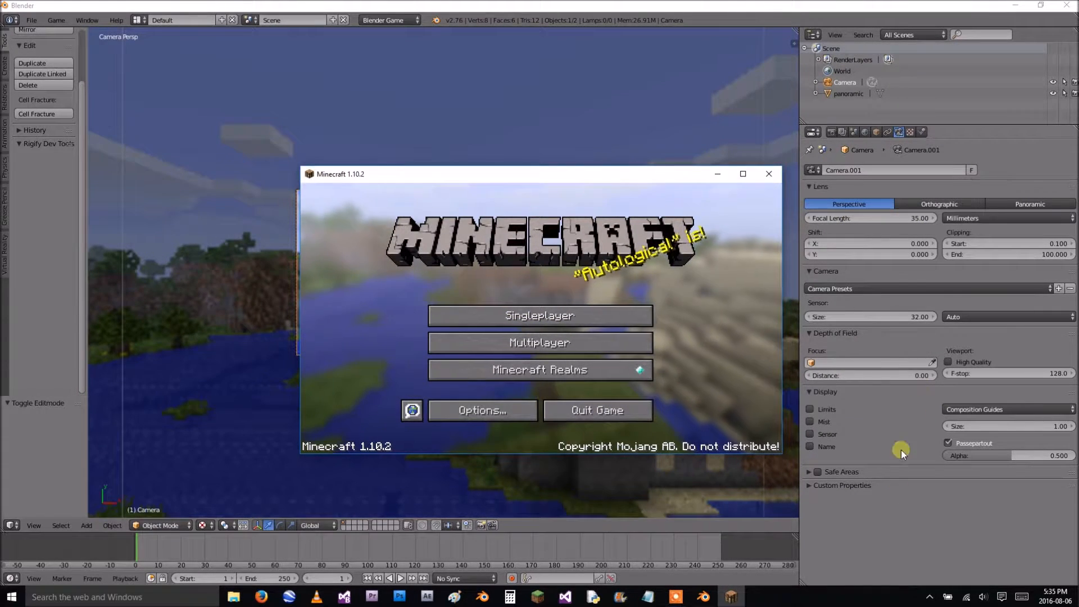
click(903, 484)
click(881, 483)
drag(912, 218, 531, 316)
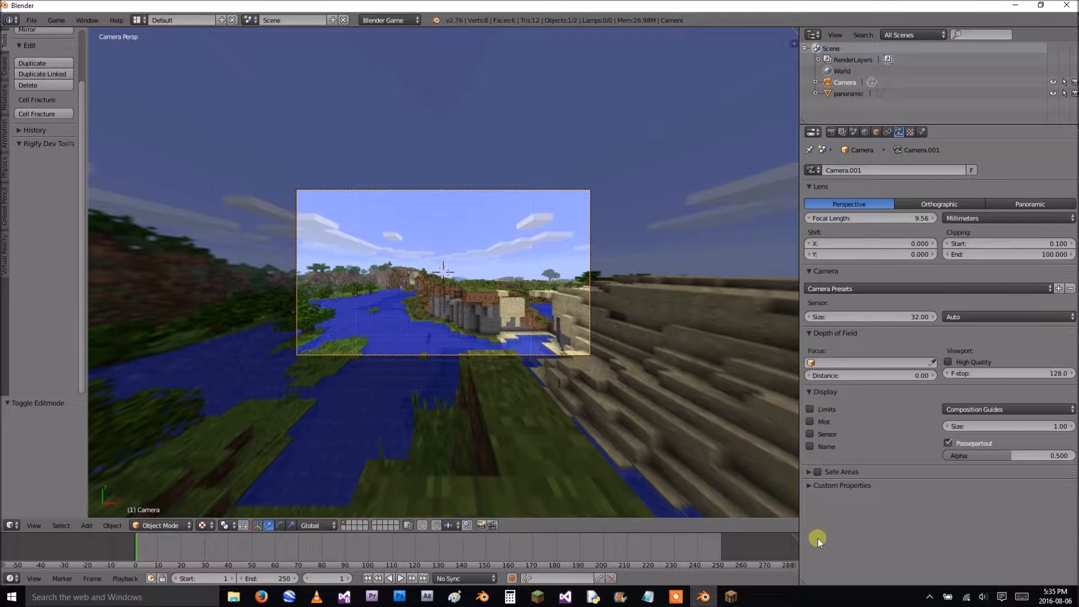
Compare the camera view with Minecraft's title menu and rotate the camera about -13.5° around the global X axis.
click(730, 597)
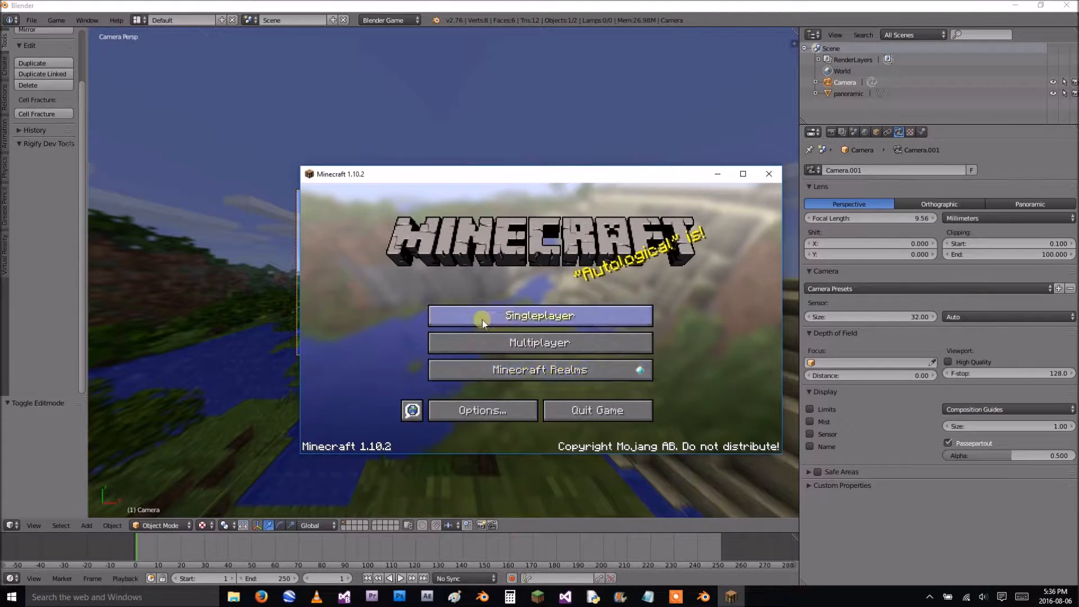
click(856, 415)
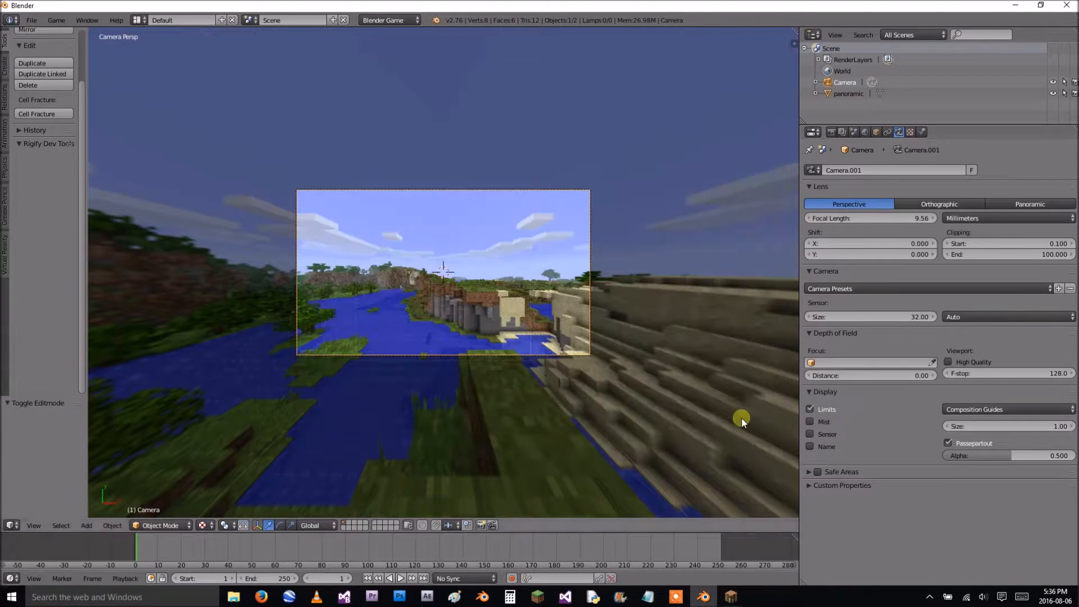
scroll(535, 371, up, 4)
scroll(535, 368, down, 3)
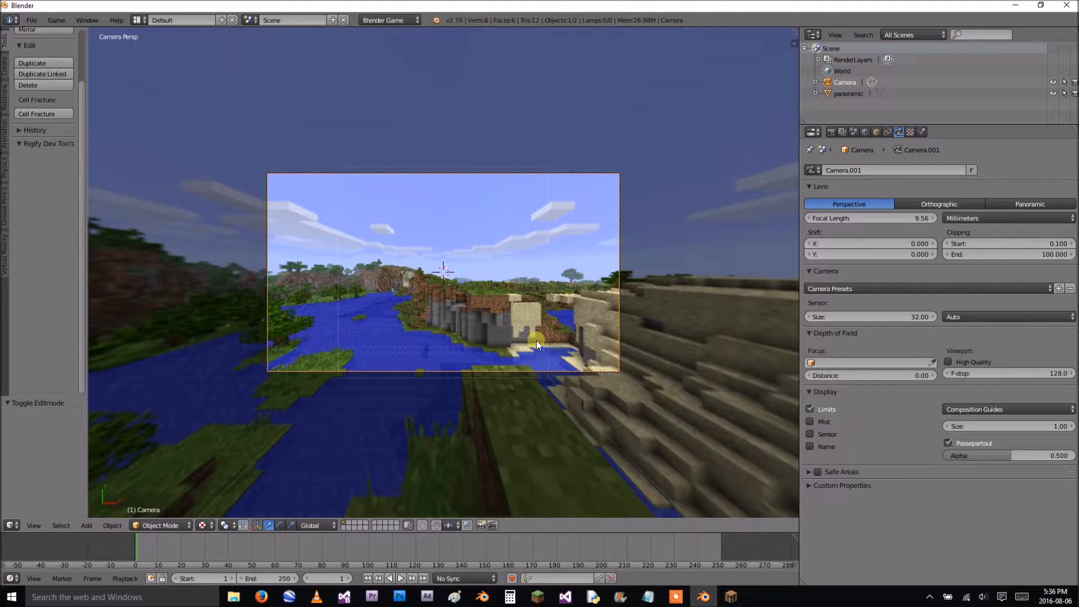
key(g)
key(y)
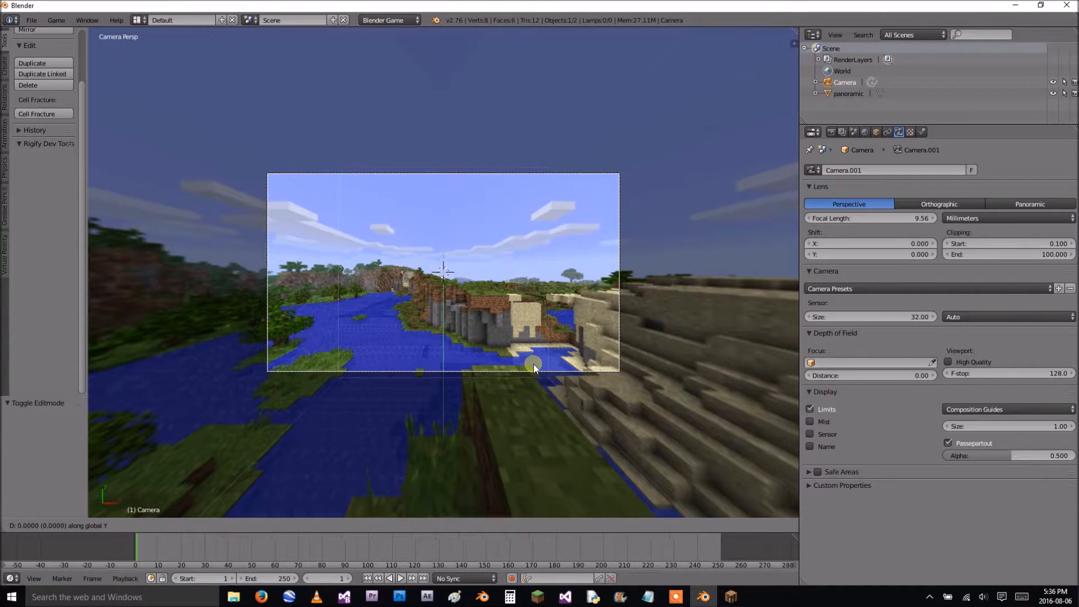
key(r)
key(x)
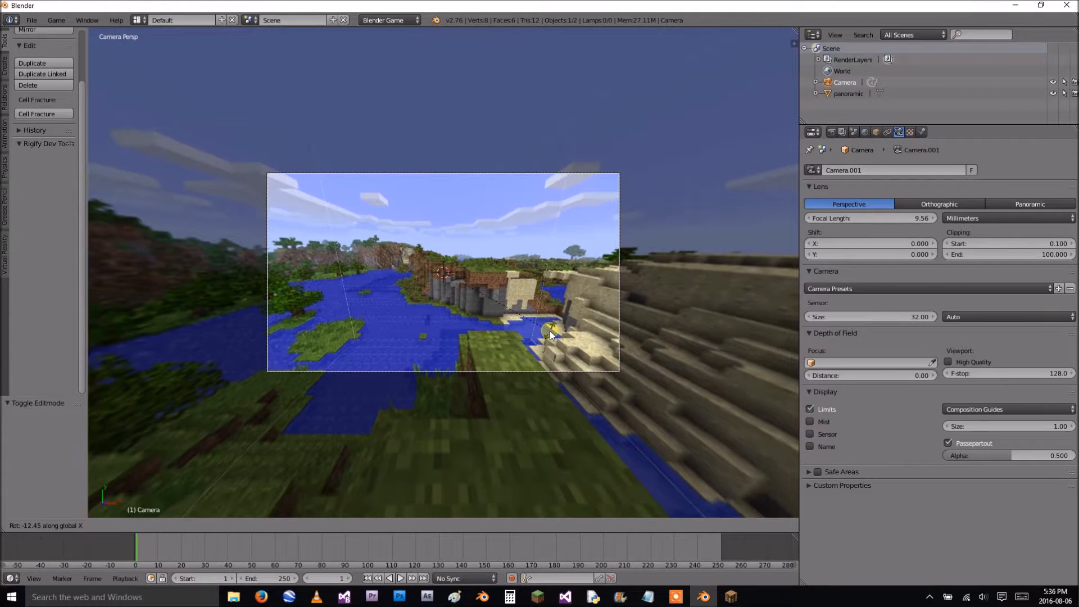
click(584, 333)
Compare the tilted camera's field of view with Minecraft's moving title background.
click(895, 223)
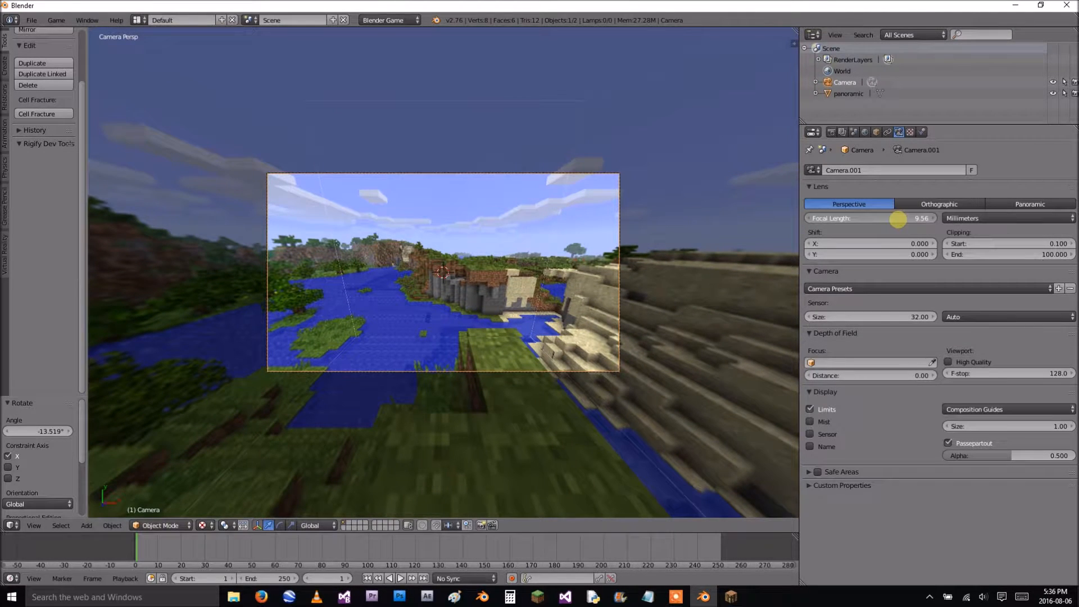
click(731, 597)
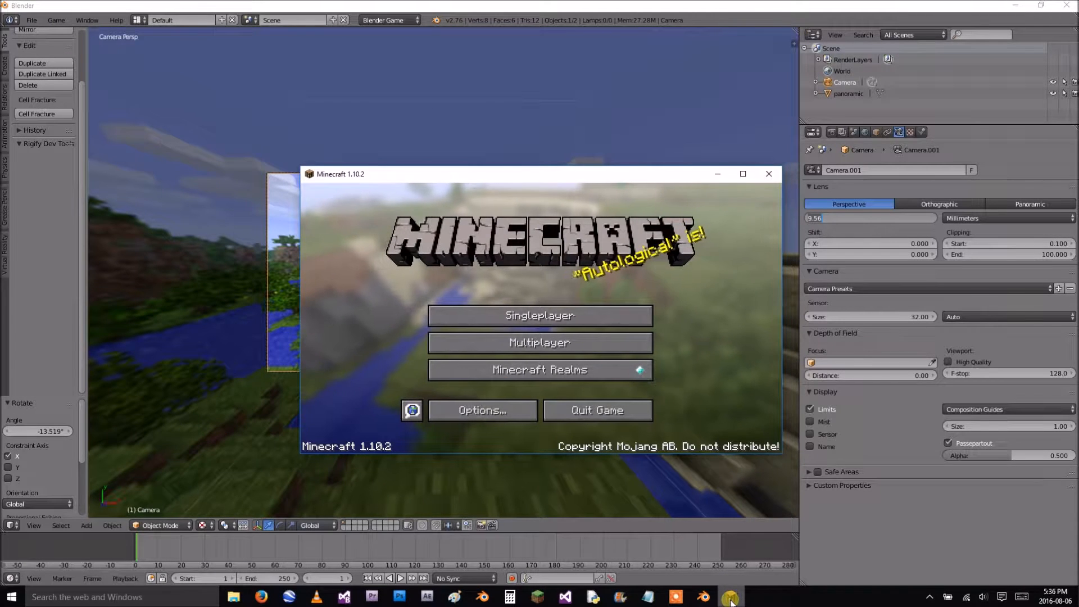
click(730, 598)
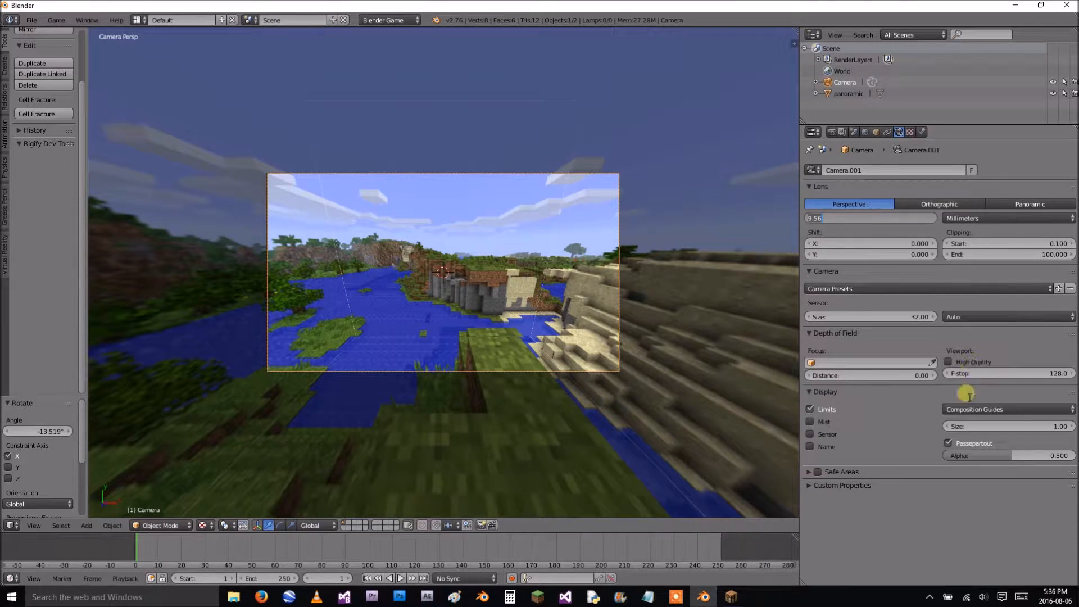
click(858, 231)
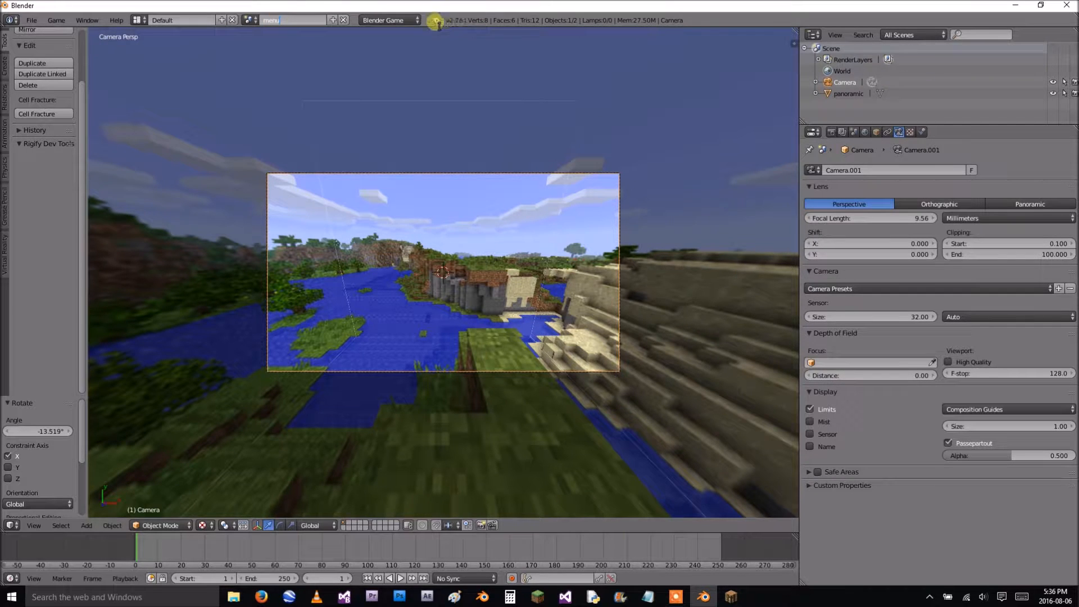
Rename the current scene as title and add a new empty scene named title gui.
click(292, 21)
click(331, 21)
click(315, 39)
click(314, 21)
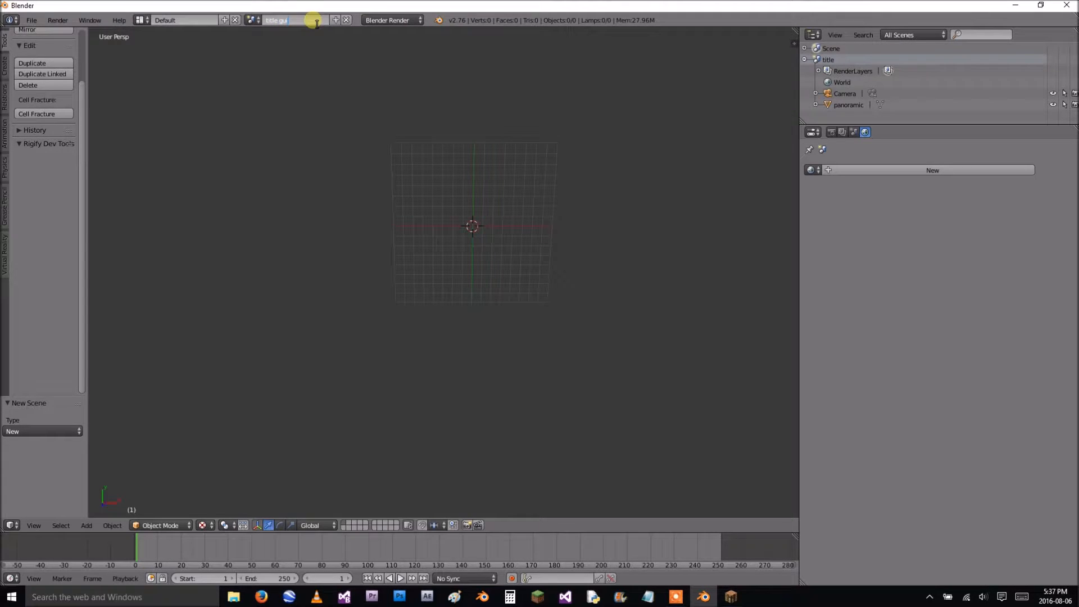
key(Return)
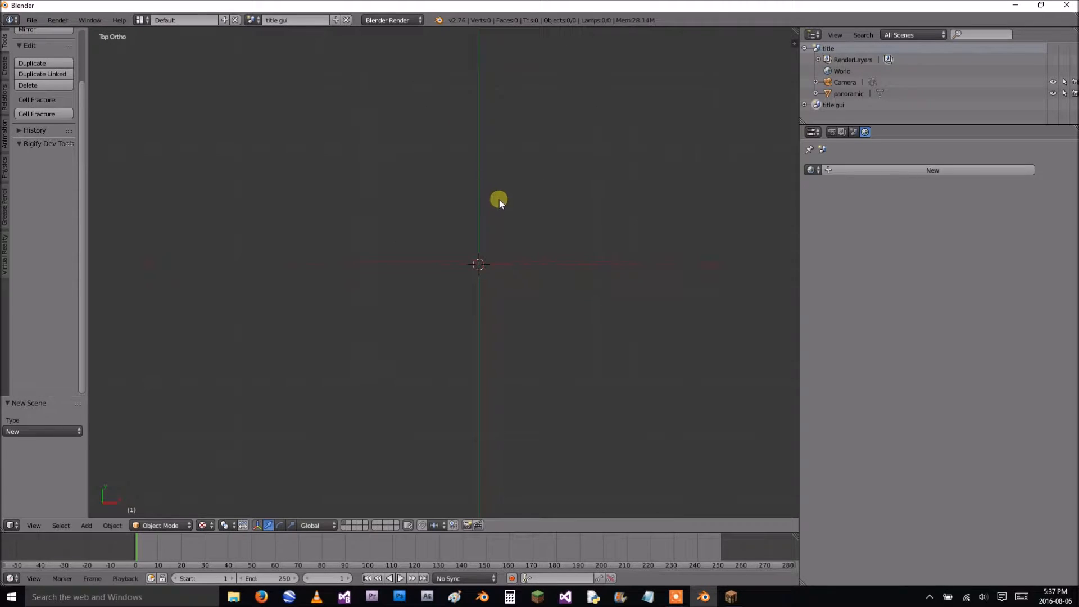
Add a camera to the title gui scene and align it to the top view.
shift+middle_drag(496, 203, 431, 179)
key(shift+a)
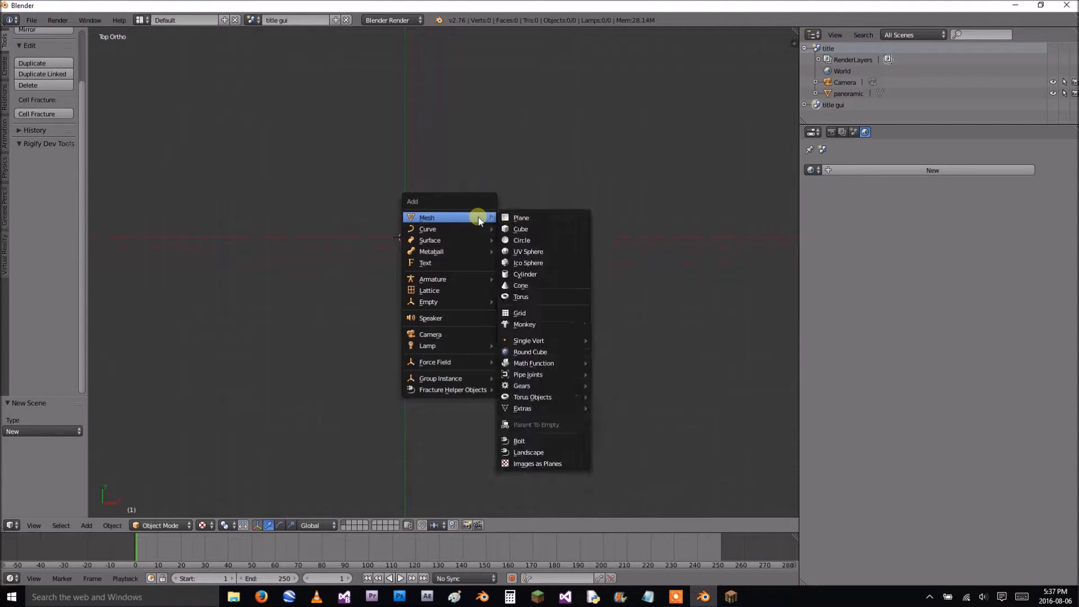
click(437, 333)
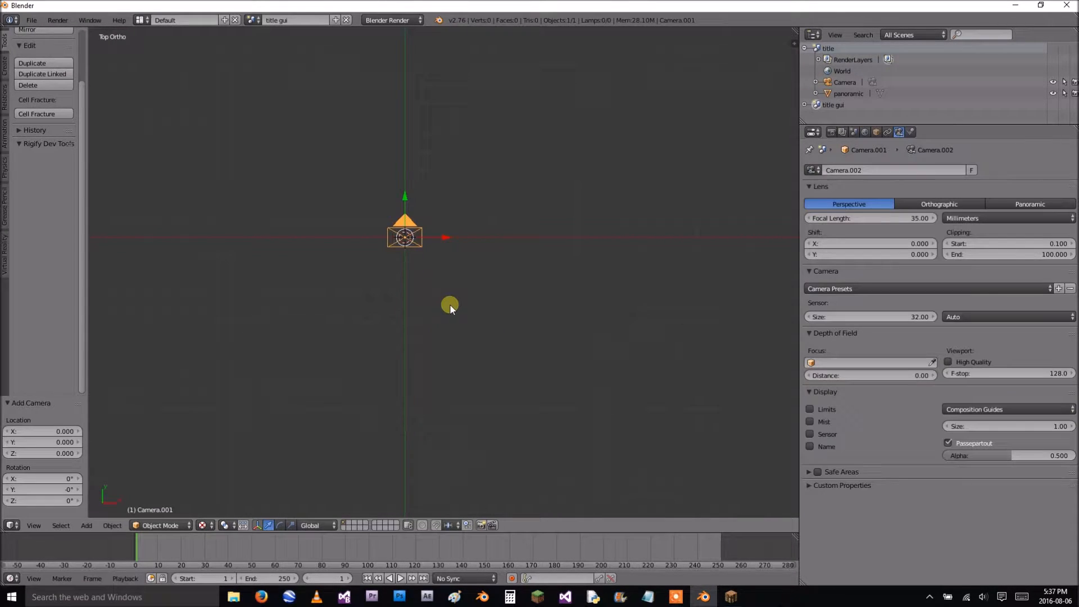
key(ctrl+alt+KP_0)
middle_drag(450, 302, 477, 281)
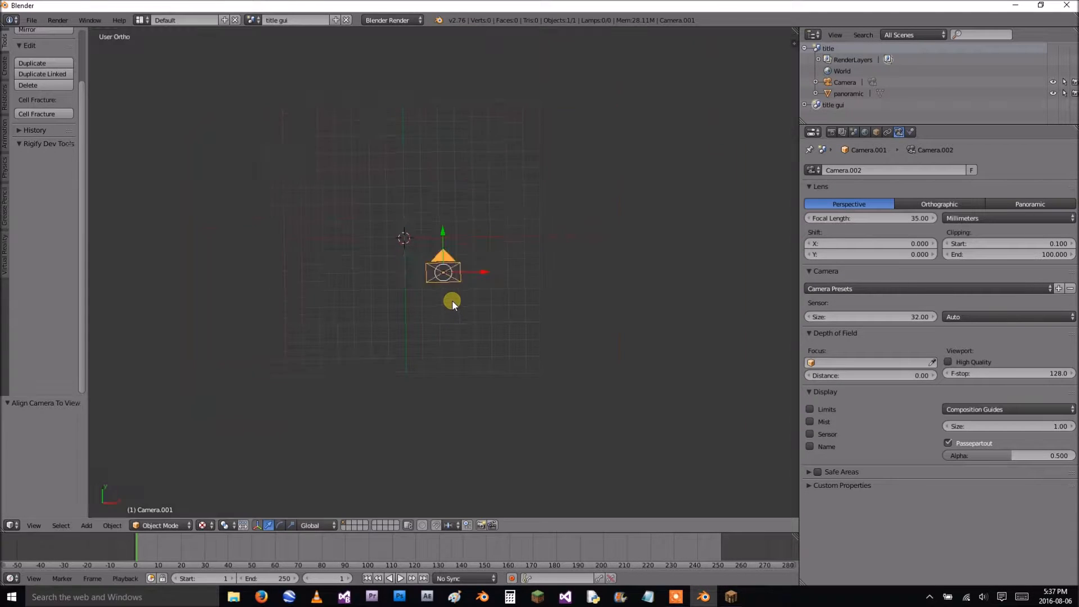
Snap the 3D cursor to the centre and the new camera to the cursor, and look through the camera.
key(shift+s)
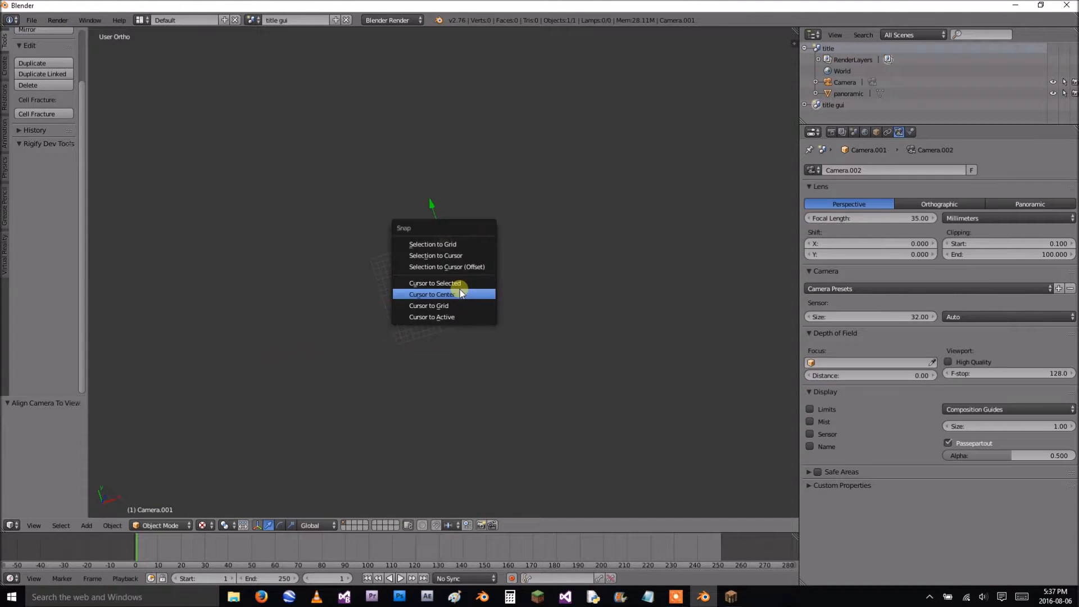
click(459, 294)
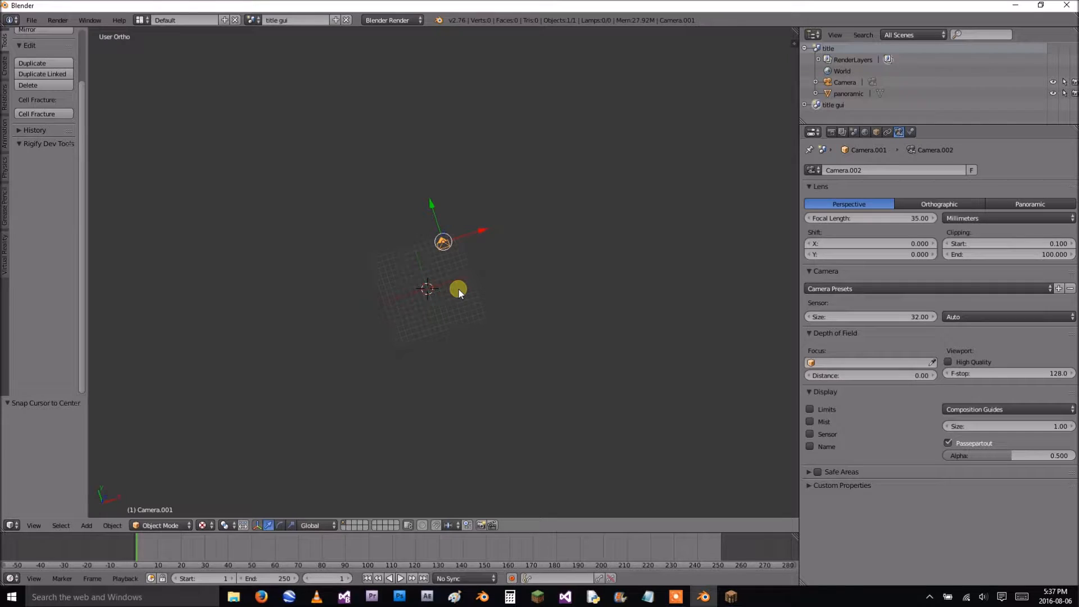
key(shift+s)
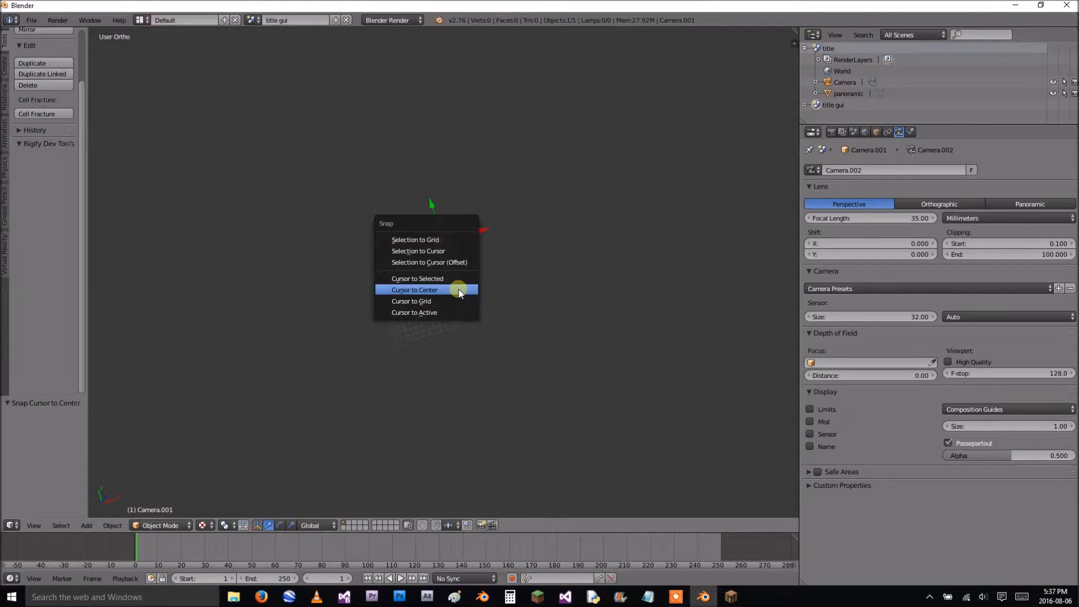
click(454, 248)
key(KP_7)
scroll(446, 256, up, 4)
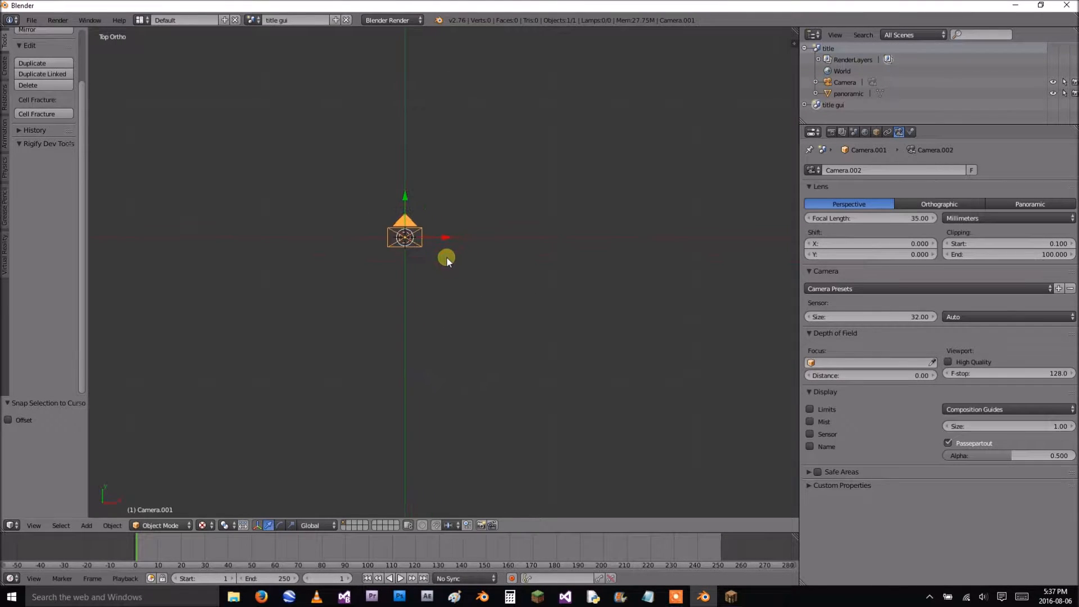
key(KP_0)
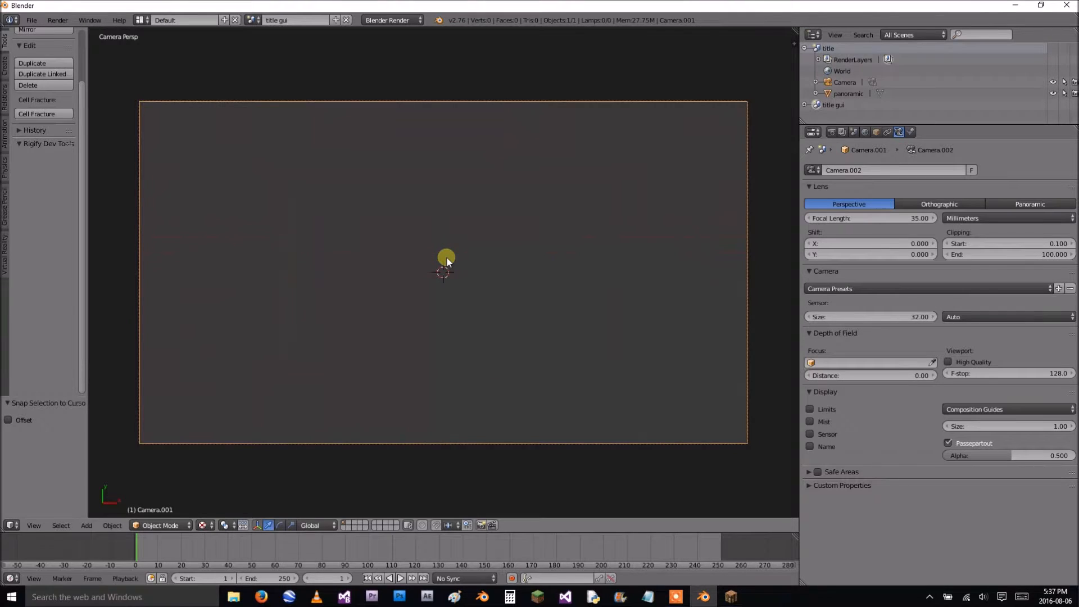
Fly the camera straight back from the origin until the floor grid fills its frame.
key(shift+f)
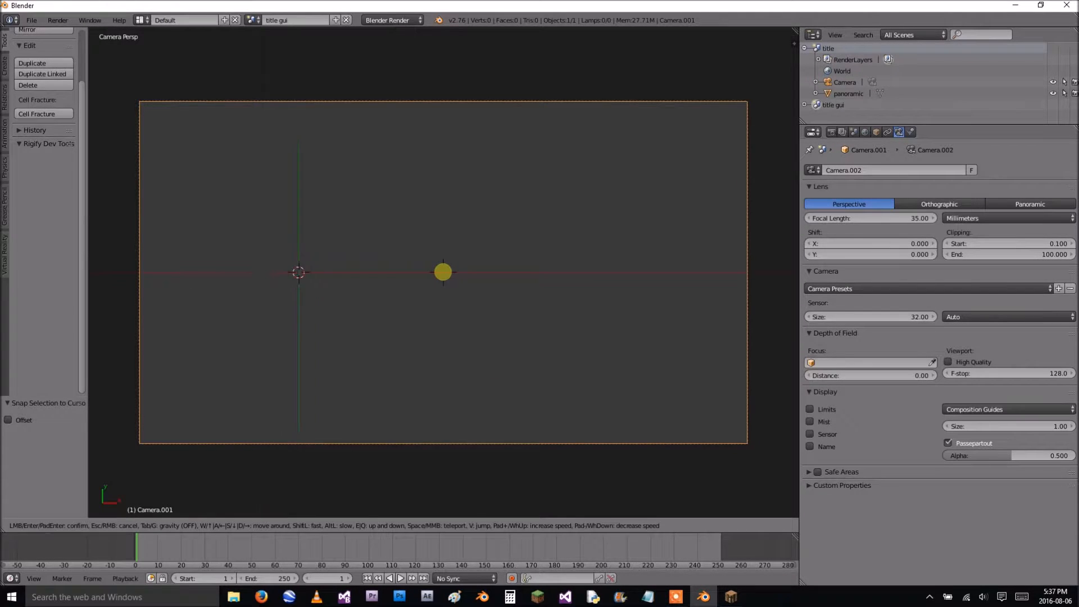
key(s)
key(Return)
key(s)
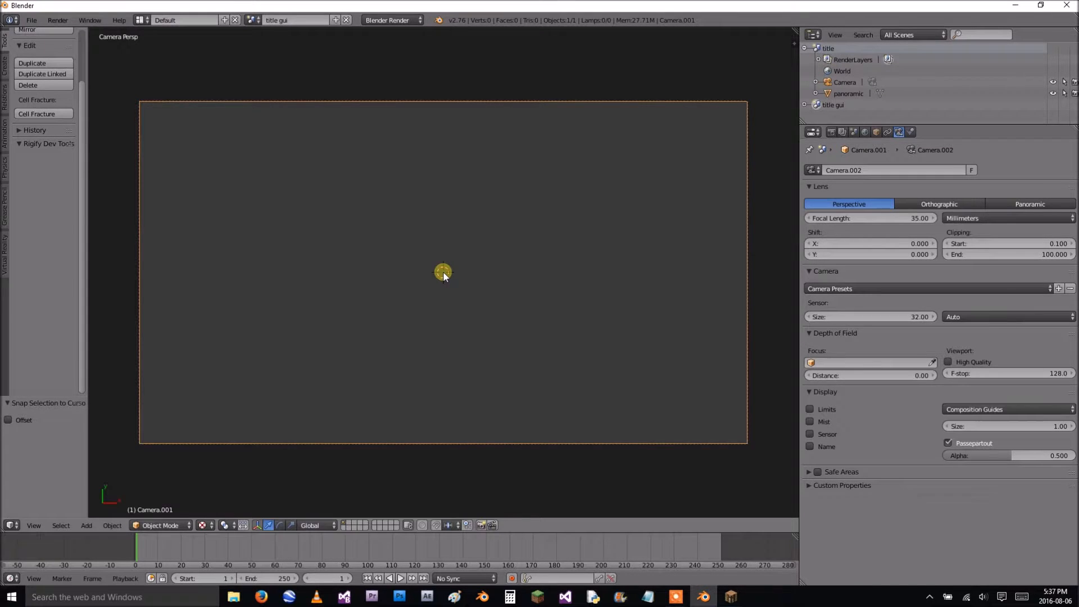
key(shift+f)
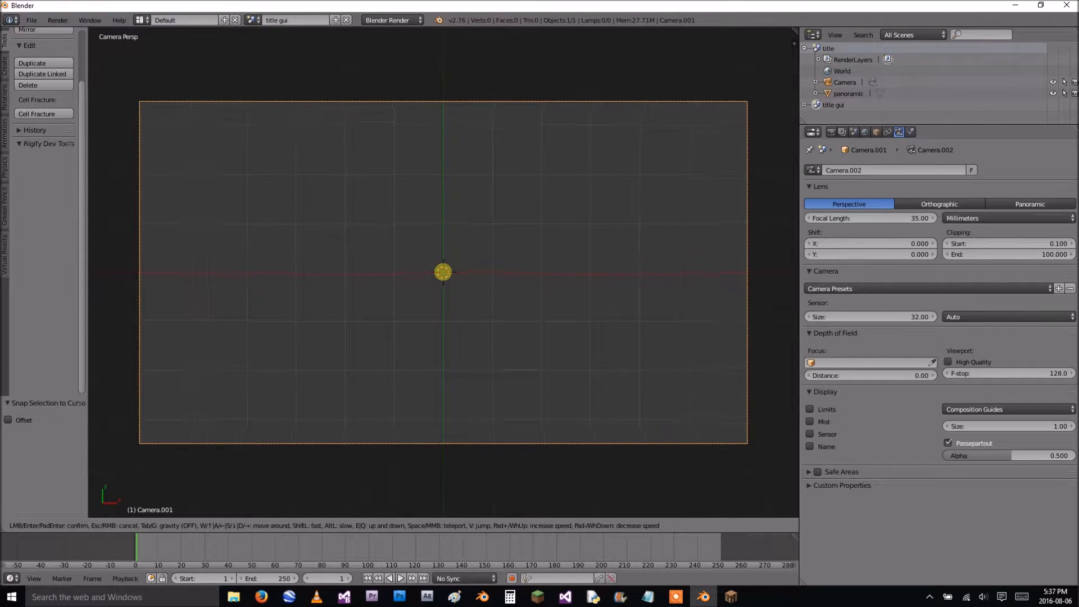
click(443, 272)
key(g)
key(z)
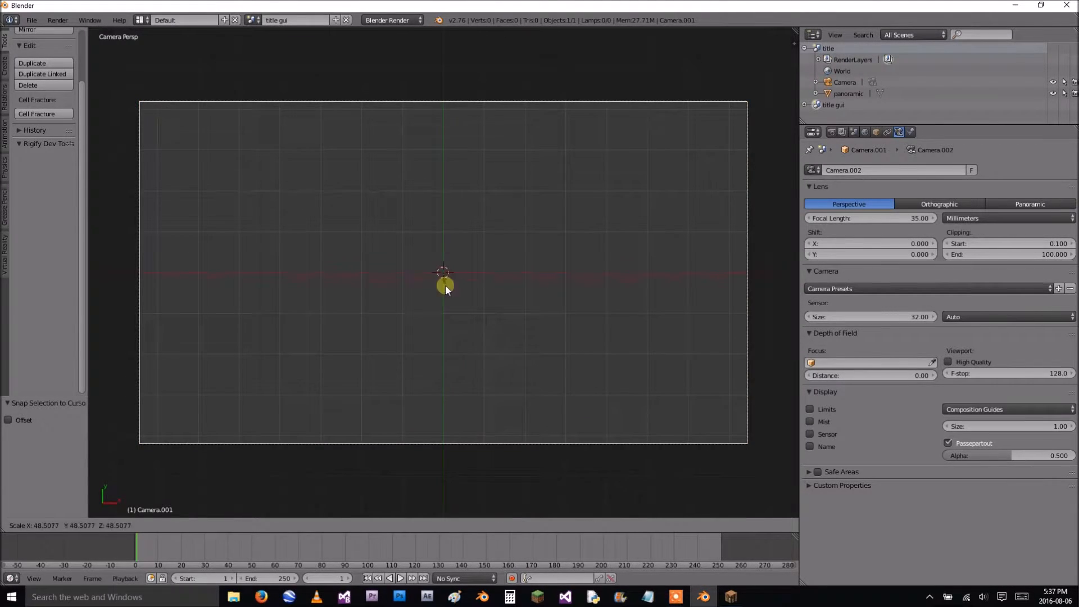
click(475, 295)
Check the camera's position above the grid from outside and return to the camera view.
scroll(393, 270, down, 4)
key(KP_0)
key(a)
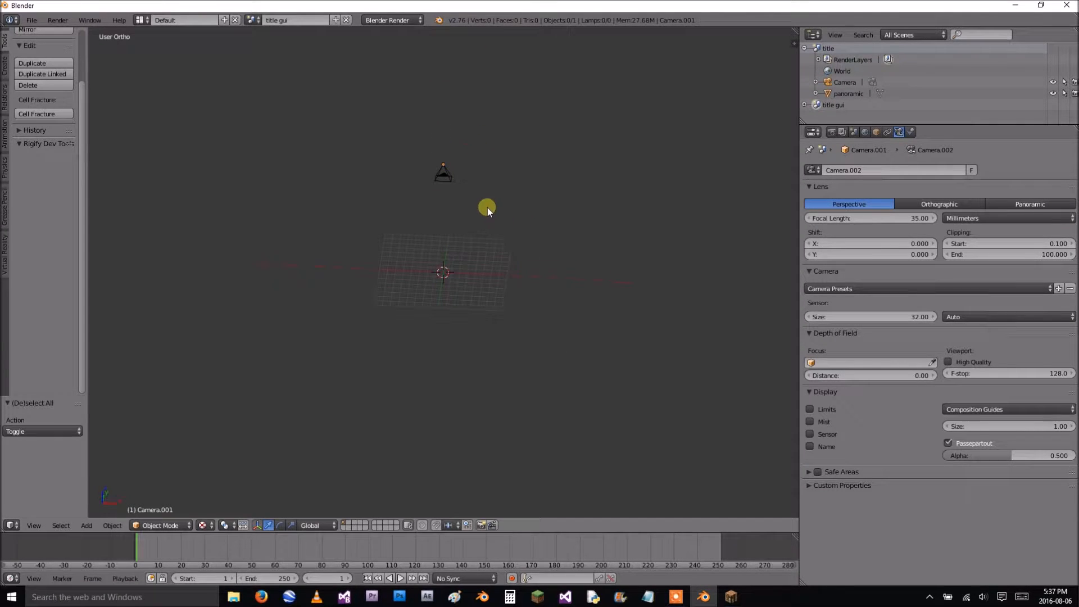
key(a)
key(KP_0)
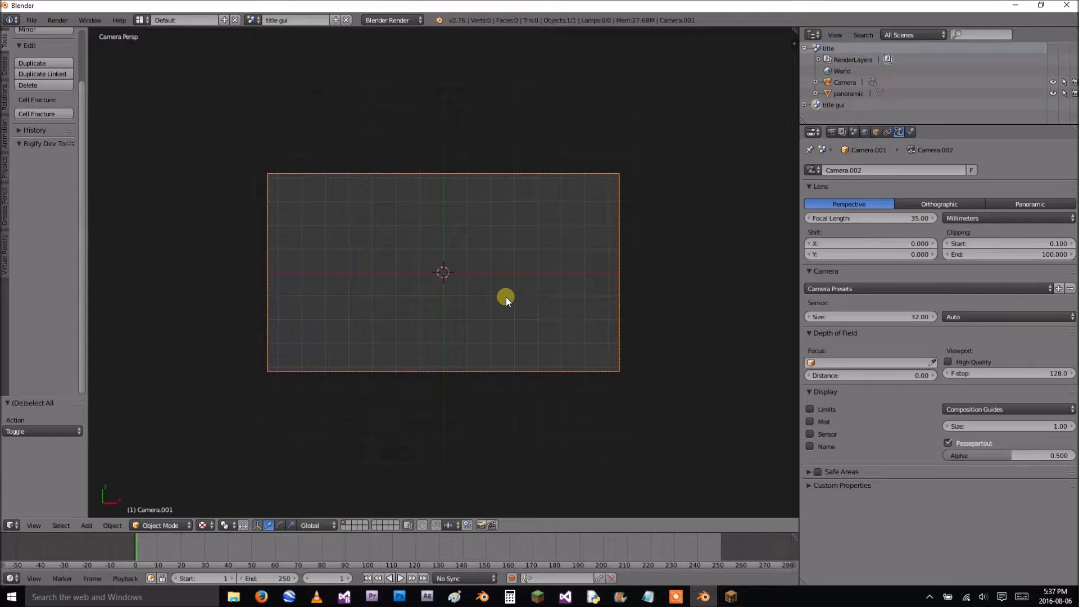
Check the logo and button layout of Minecraft's title menu and return to Blender.
key(shift+a)
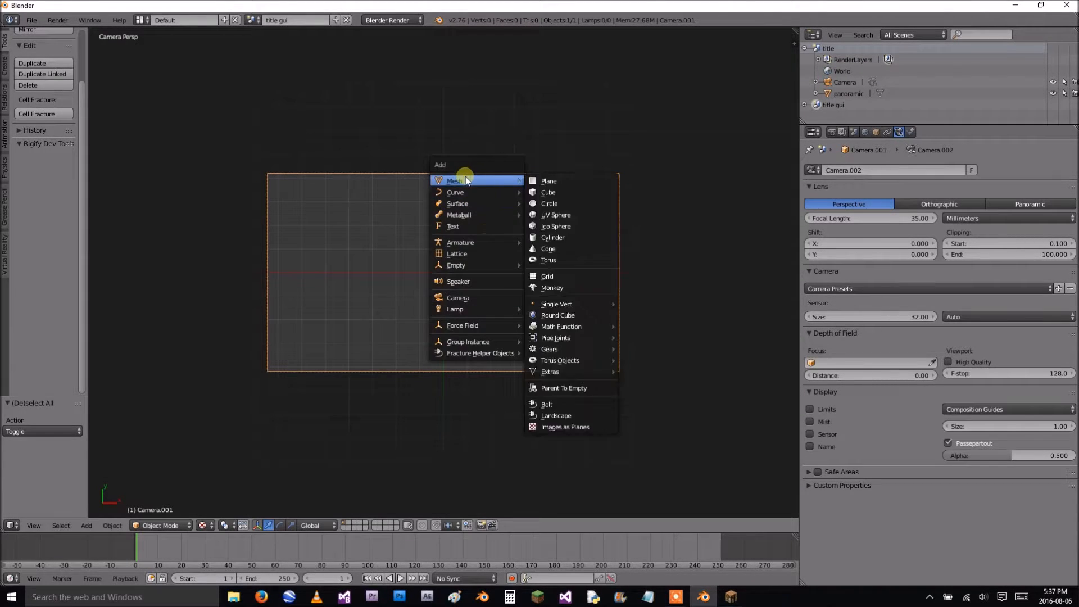
click(730, 596)
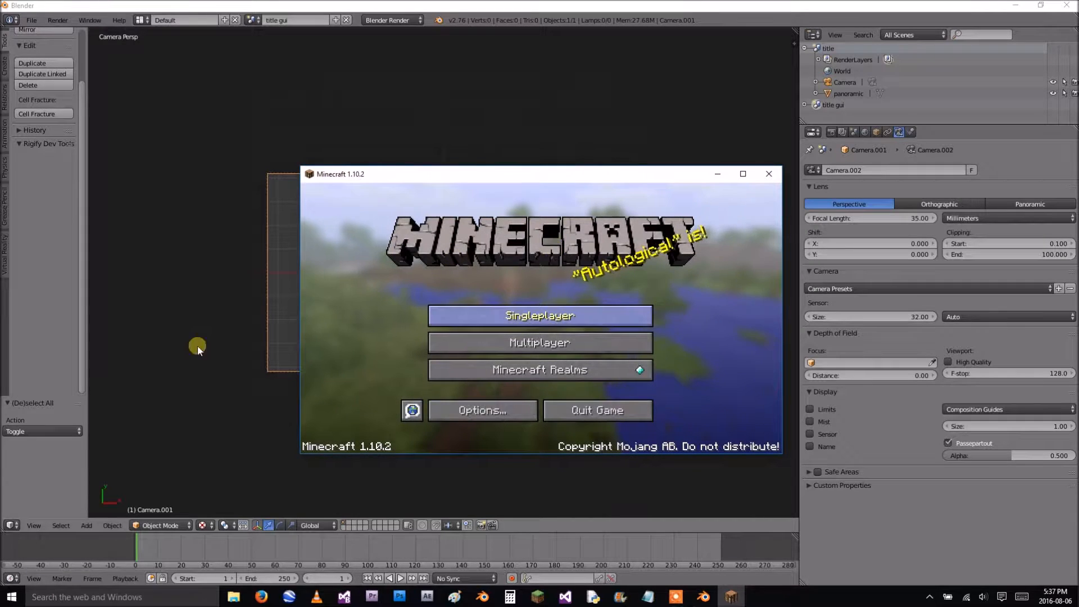
click(813, 508)
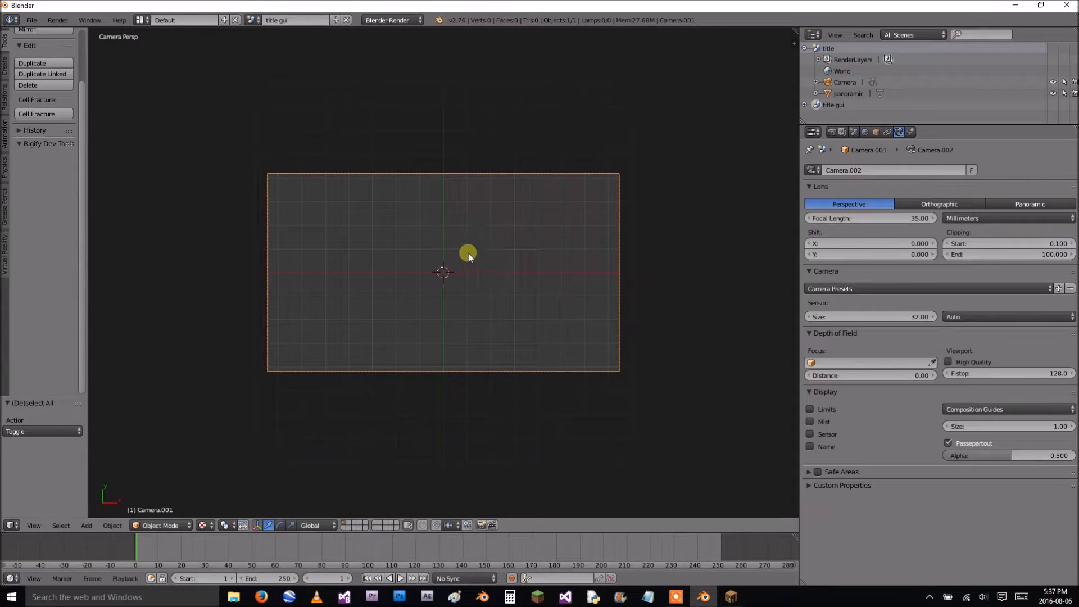
Add a plane at the origin of the title gui scene and scale it up by about 2.36.
key(shift+a)
mouse_move(458, 137)
click(505, 138)
middle_drag(518, 267, 522, 201)
key(s)
click(662, 300)
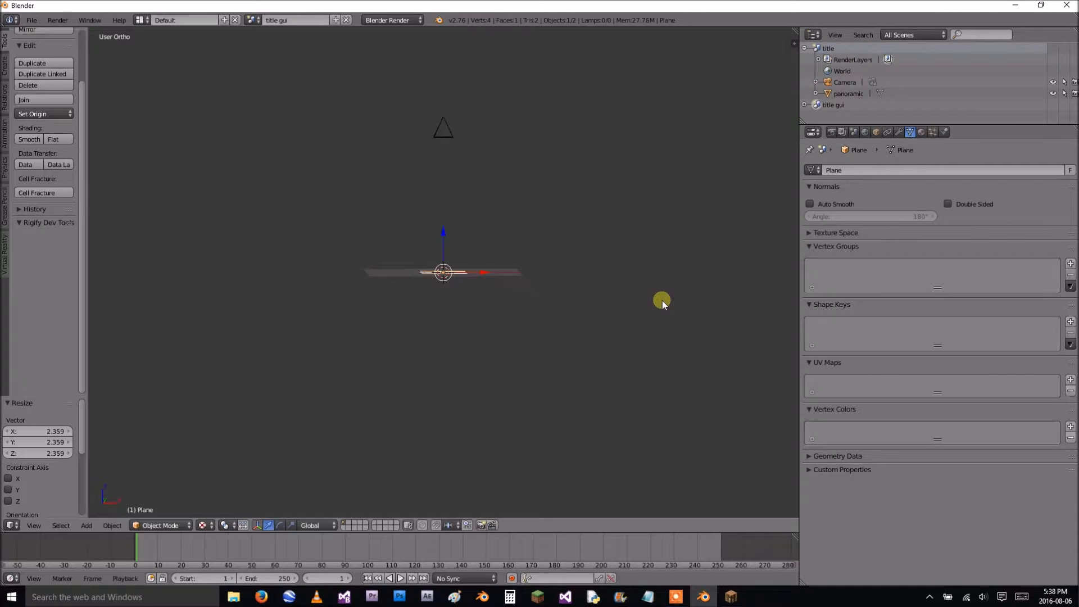
Through the camera, scale the plane by about 1.81 and along X by about 1.78 to fill the camera frame.
key(KP_0)
key(s)
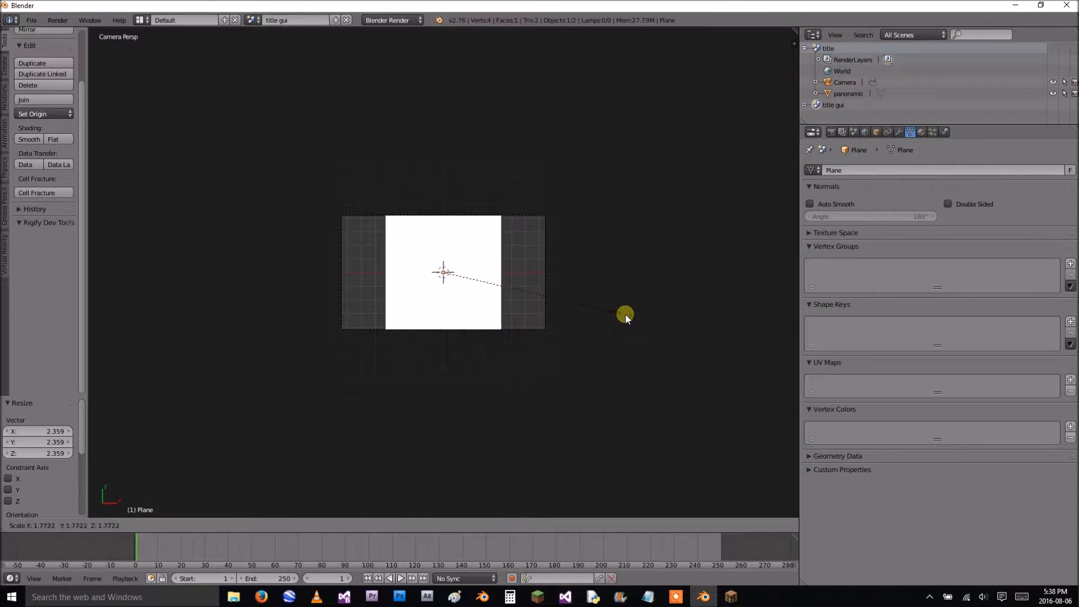
click(628, 315)
key(s)
key(x)
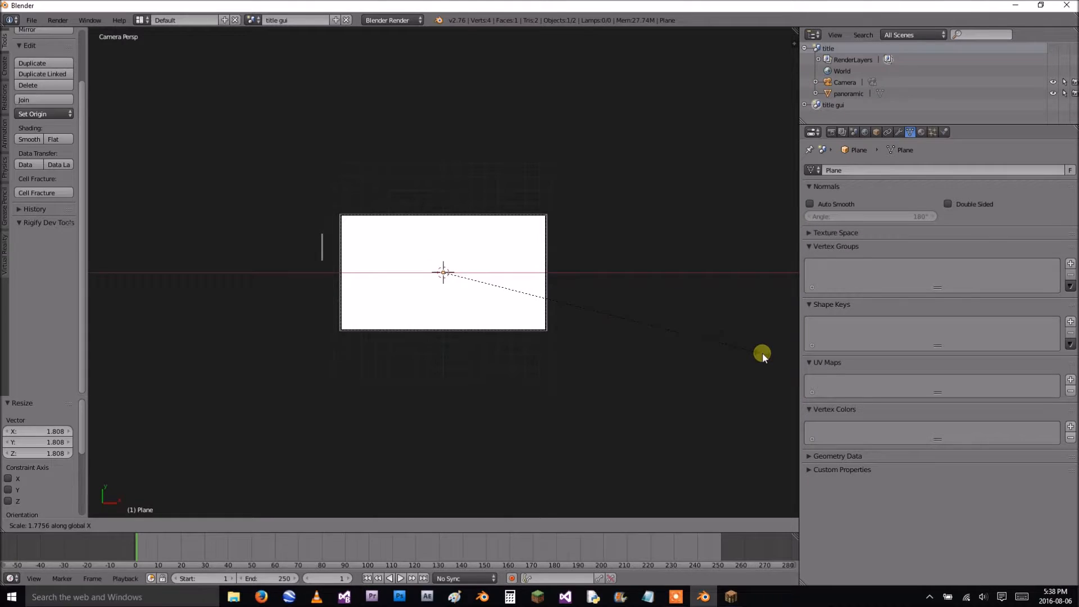
click(762, 352)
Create a new material named blure on the plane.
click(921, 131)
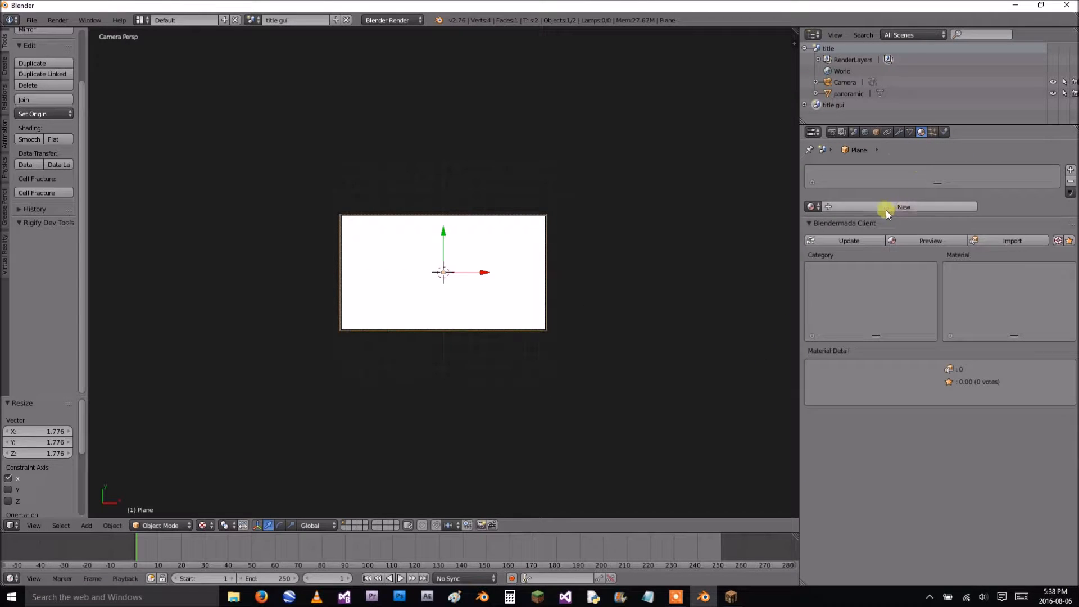
click(885, 208)
key(BackSpace)
text(blure)
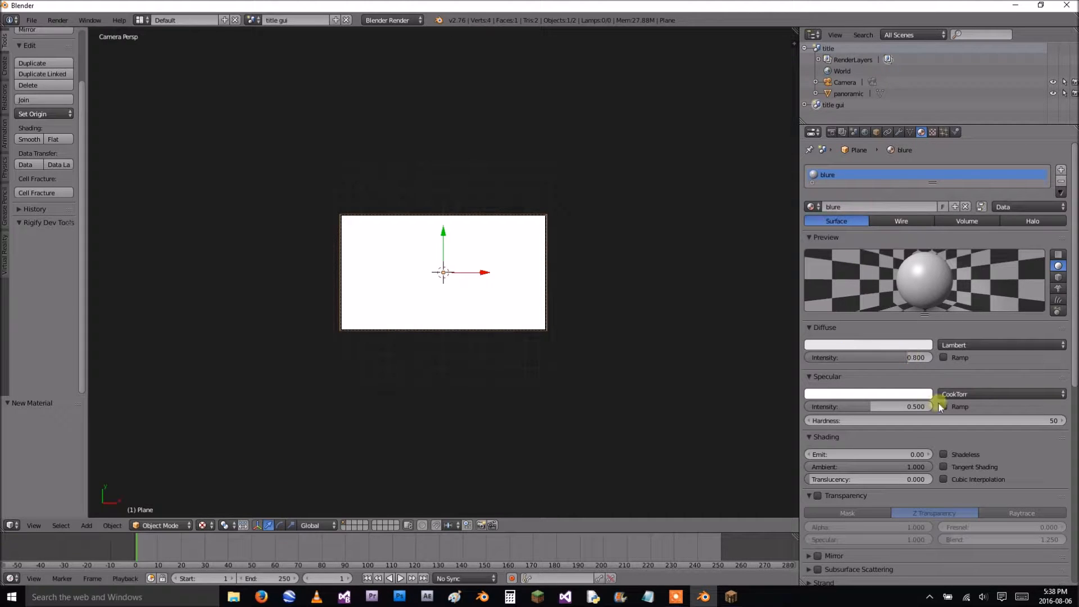
Change the engine to Blender Game, set the standalone player resolution to 1920 × 1080 px and enable its Desktop option.
scroll(915, 475, down, 1)
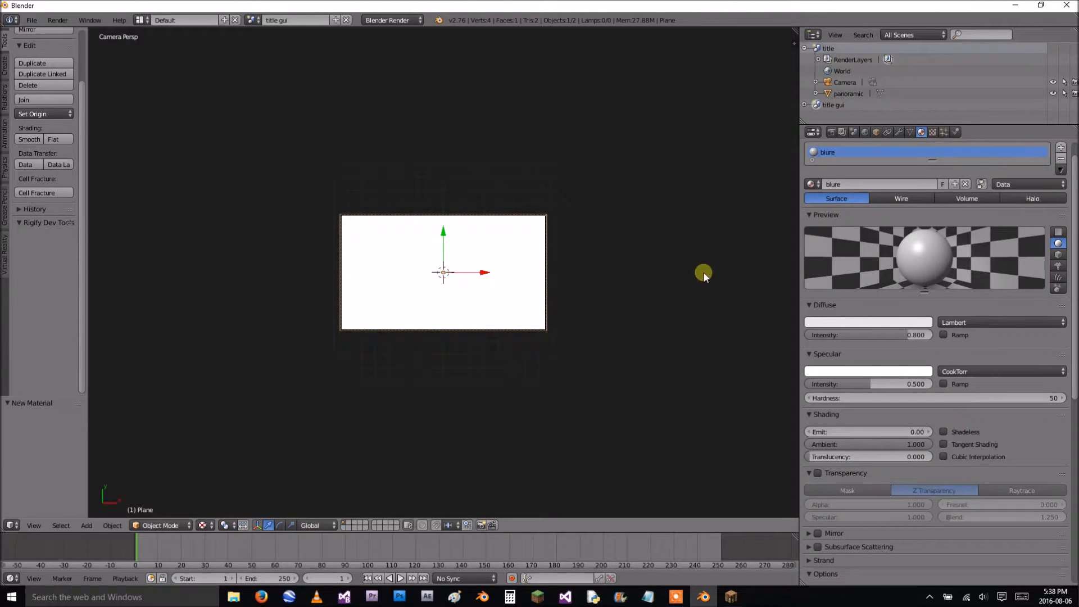
click(408, 20)
click(391, 50)
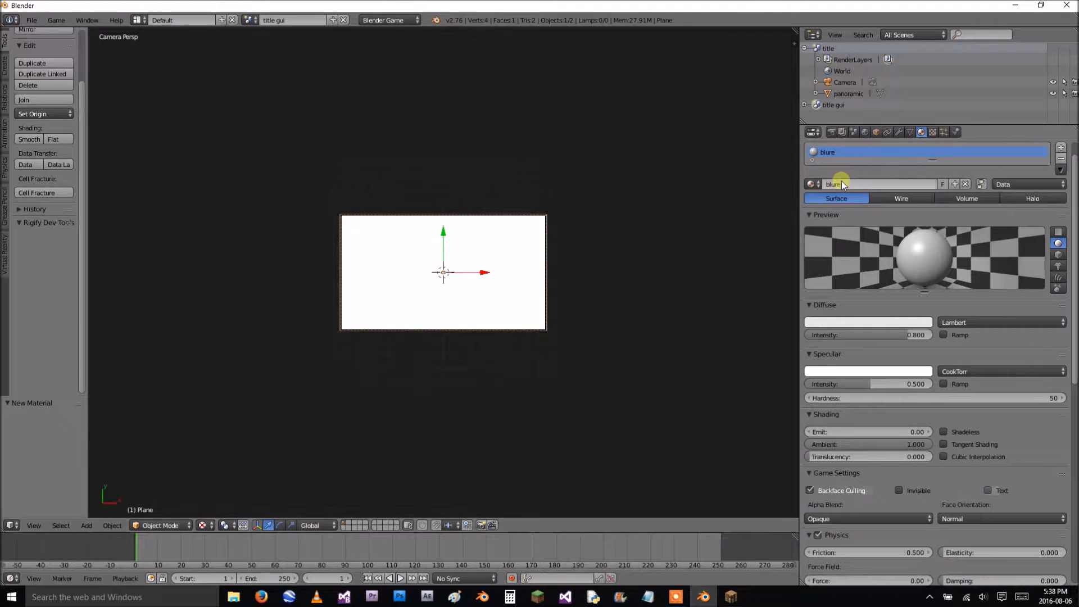
click(829, 132)
click(886, 274)
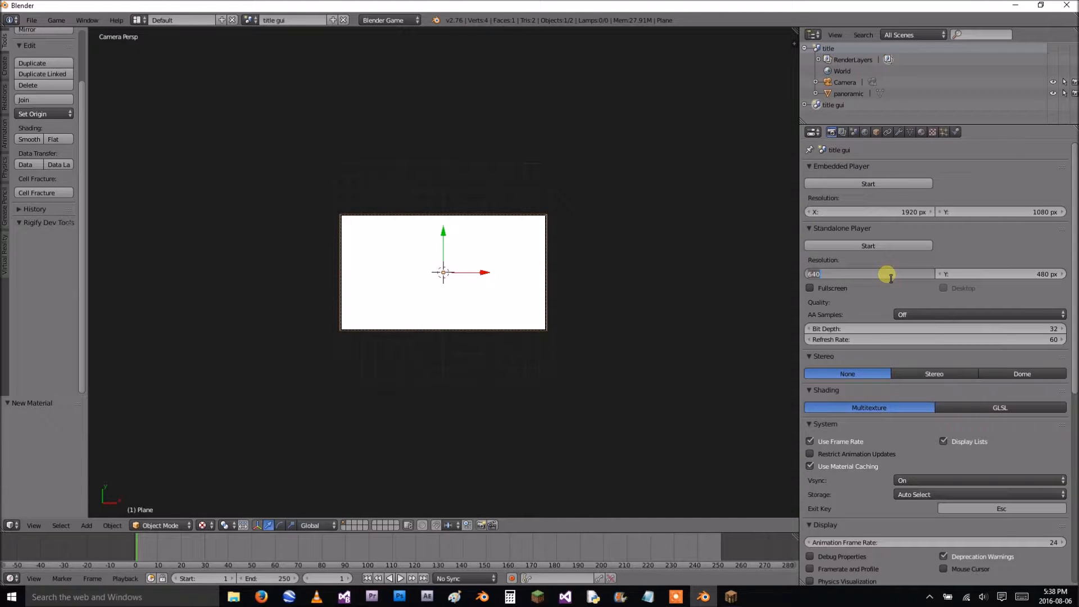
text(1920)
key(Return)
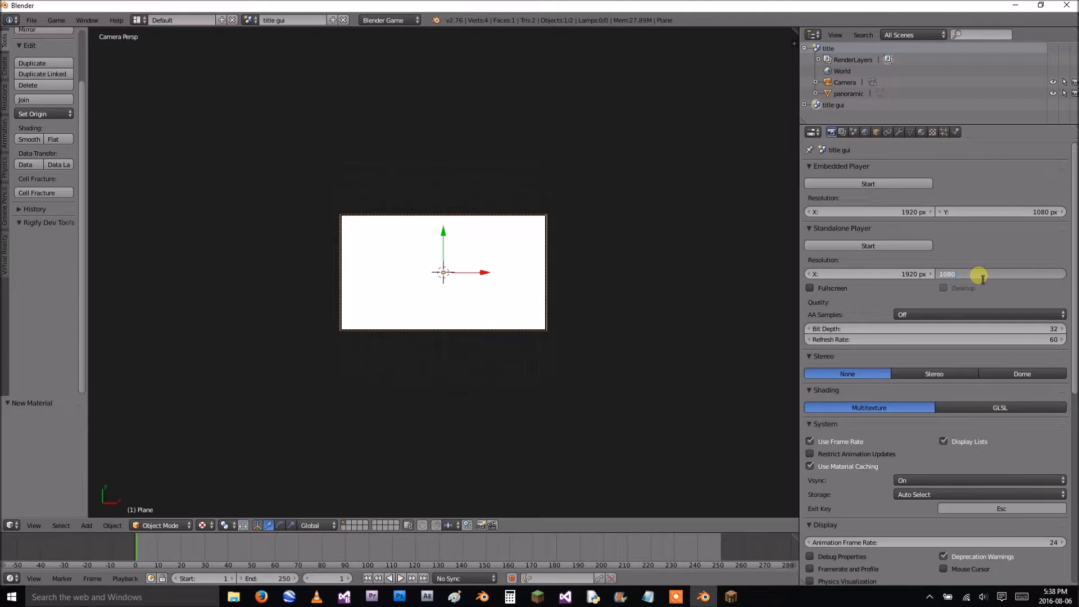
click(944, 288)
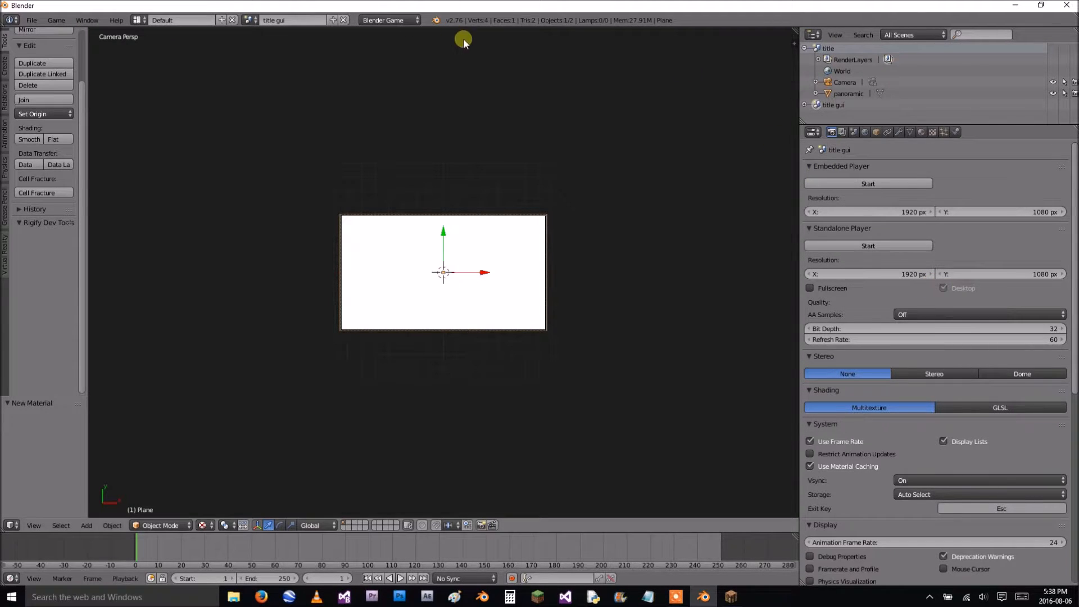
Inspect the plane's texture and material settings, test-run the plane from two angles, and return to the camera view.
click(931, 132)
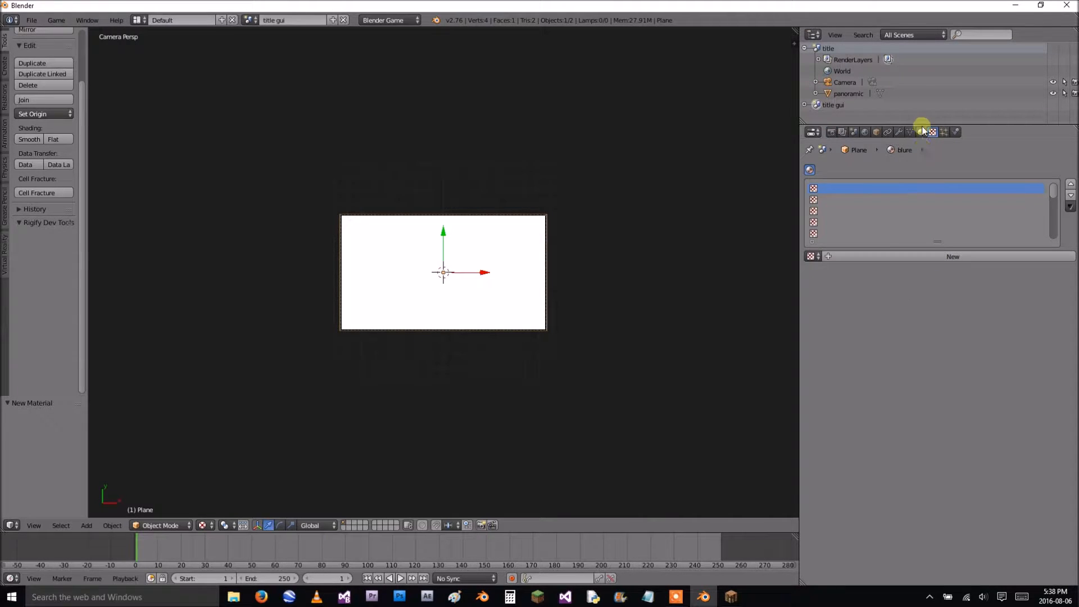
click(922, 132)
scroll(933, 375, down, 5)
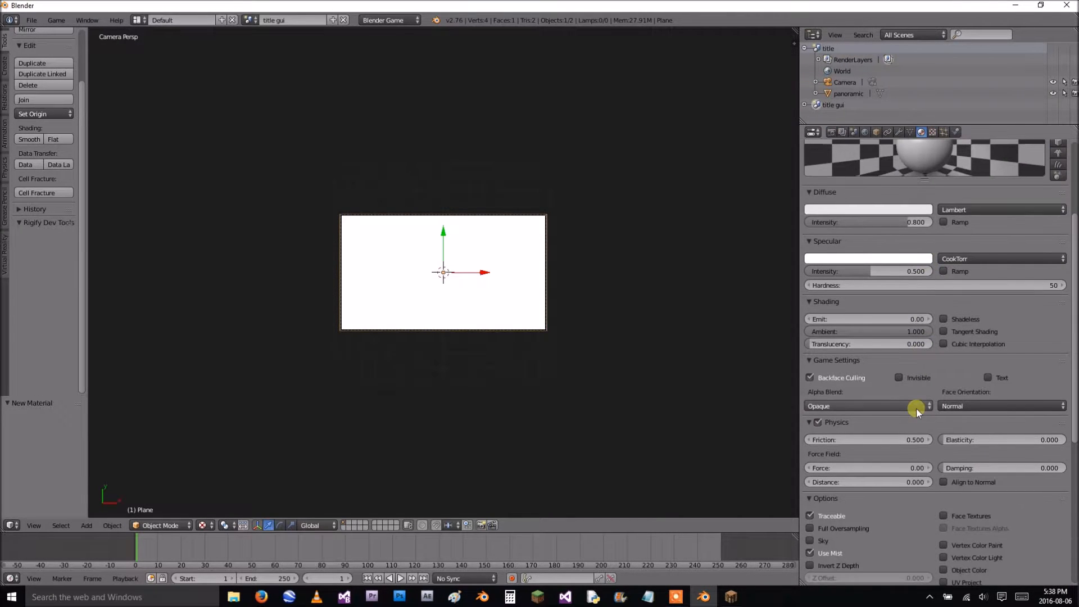
middle_drag(725, 315, 693, 249)
key(p)
key(Escape)
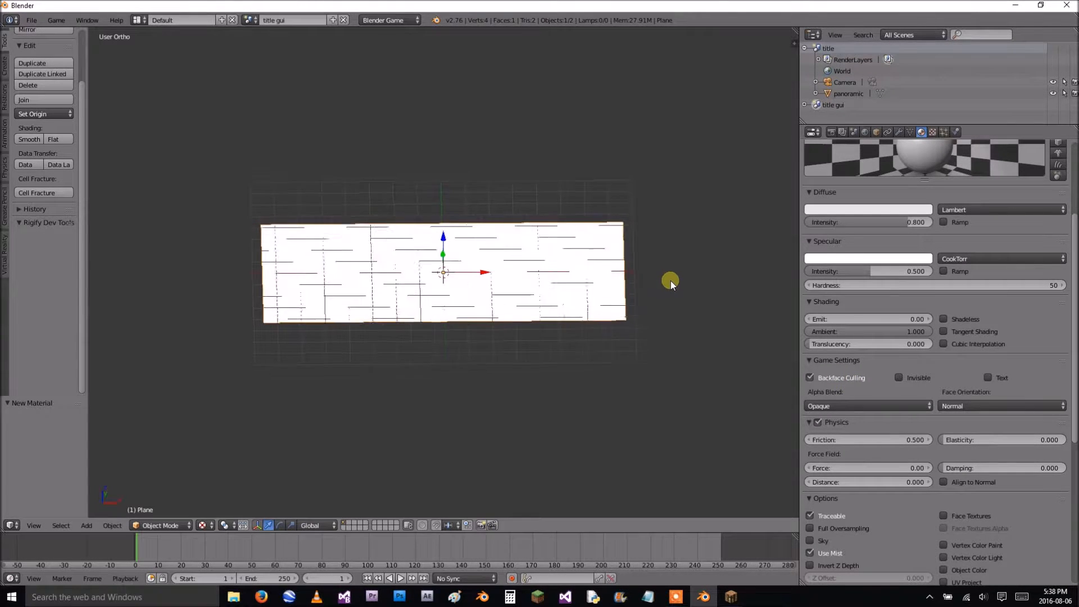
middle_drag(672, 289, 642, 315)
key(p)
key(Escape)
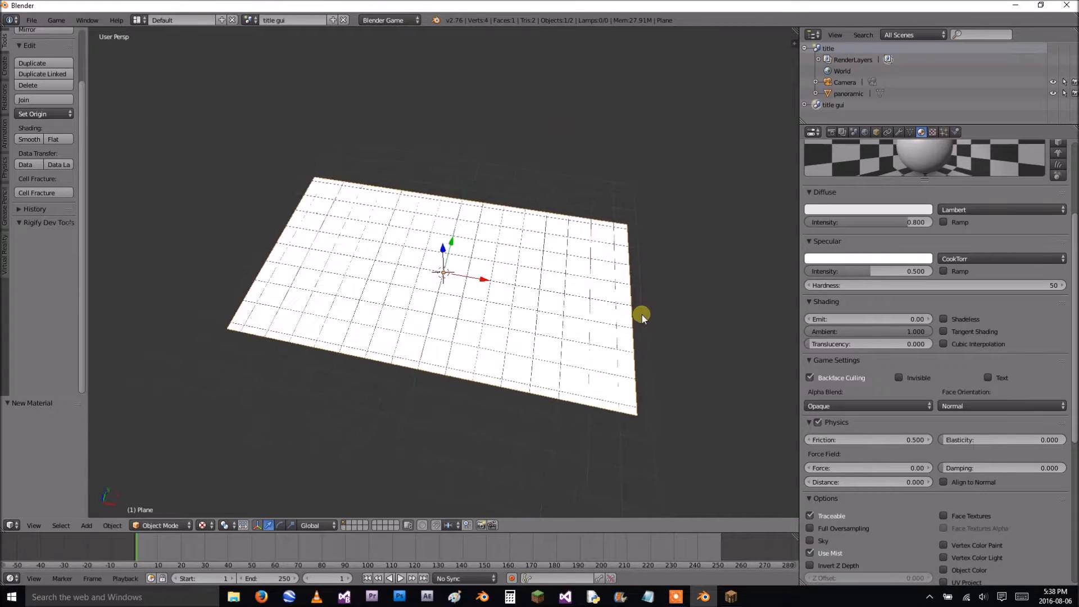
key(KP_0)
Enable Z Transparency on the blure material and lower its alpha strongly.
click(882, 209)
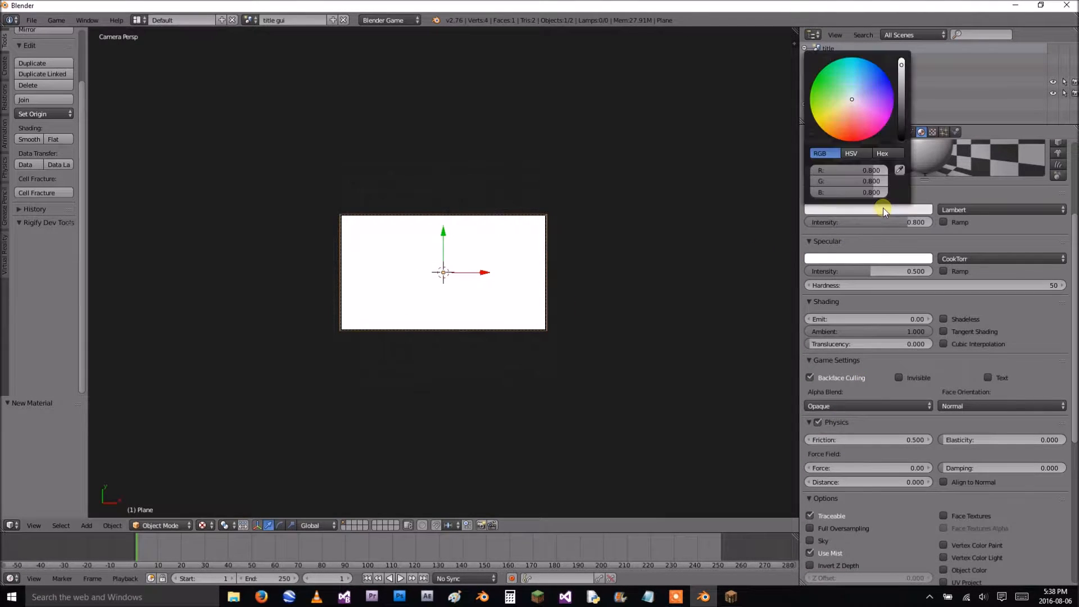
scroll(984, 461, down, 8)
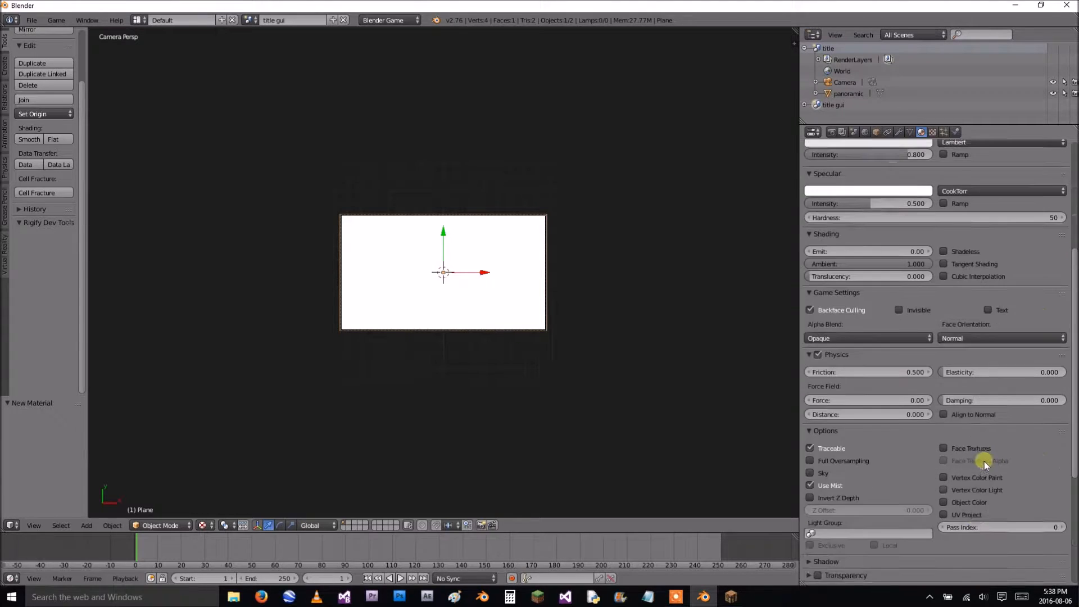
click(832, 439)
click(818, 439)
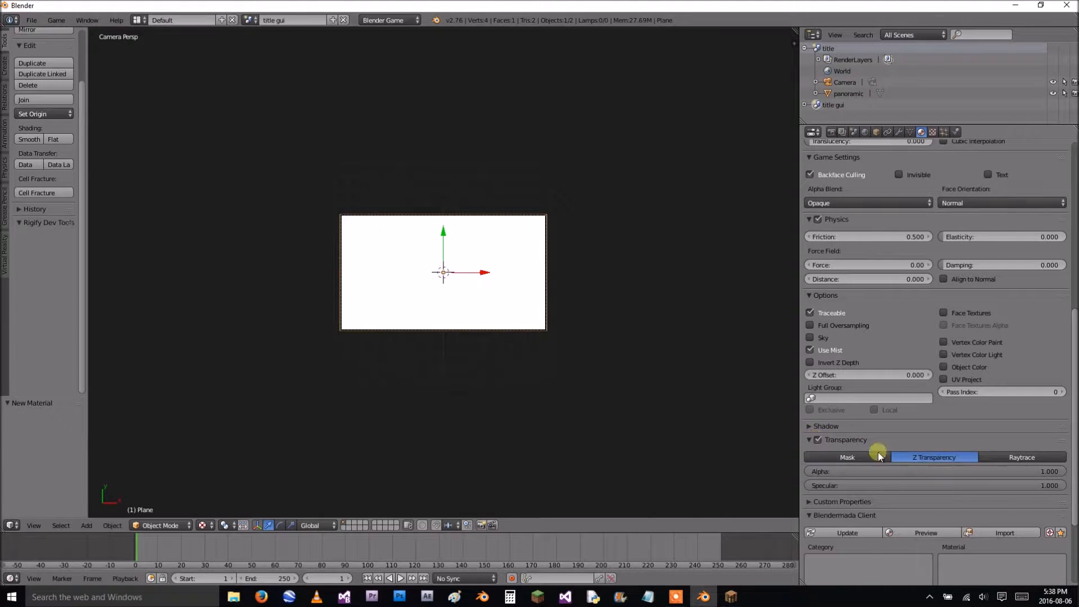
drag(1052, 471, 832, 458)
Return to the title scene, enlarge the timeline area and turn it into the Logic Editor.
click(249, 19)
click(264, 37)
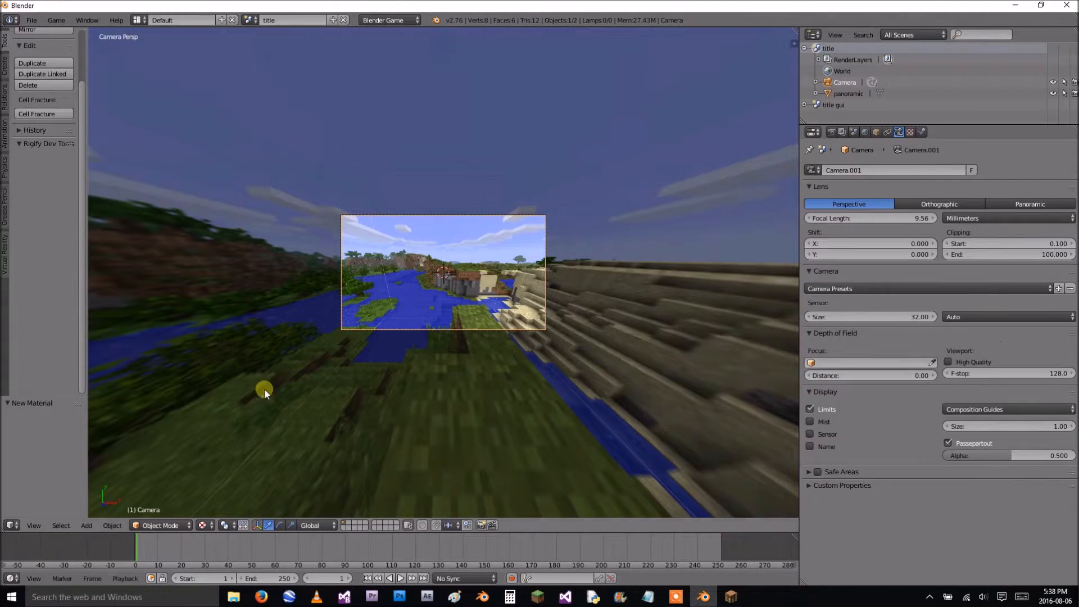
drag(152, 531, 152, 375)
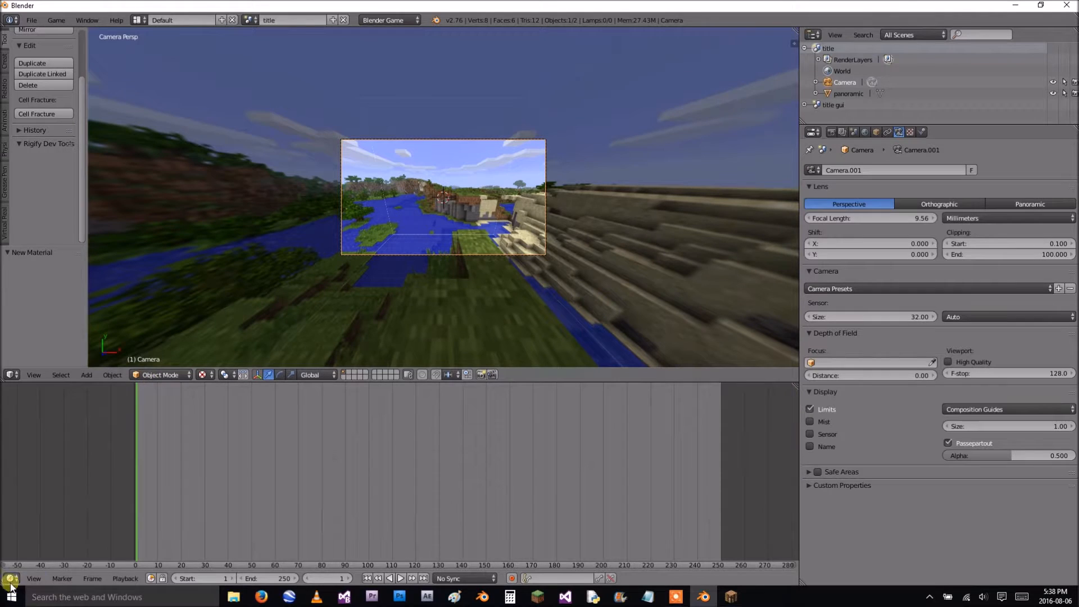
click(11, 579)
click(36, 431)
middle_drag(211, 491, 400, 528)
click(678, 596)
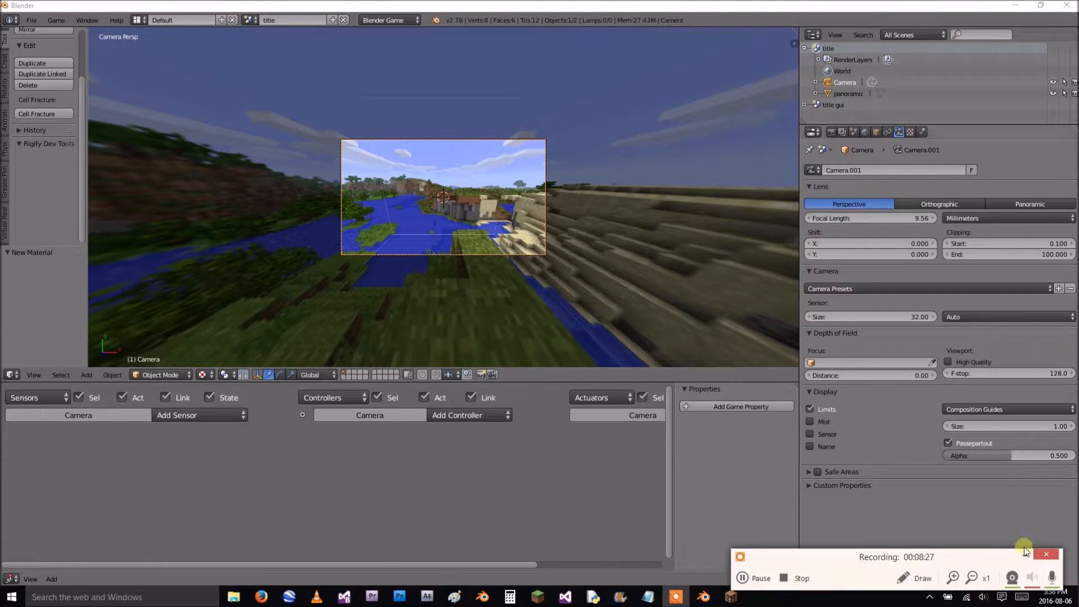
click(1042, 554)
click(177, 416)
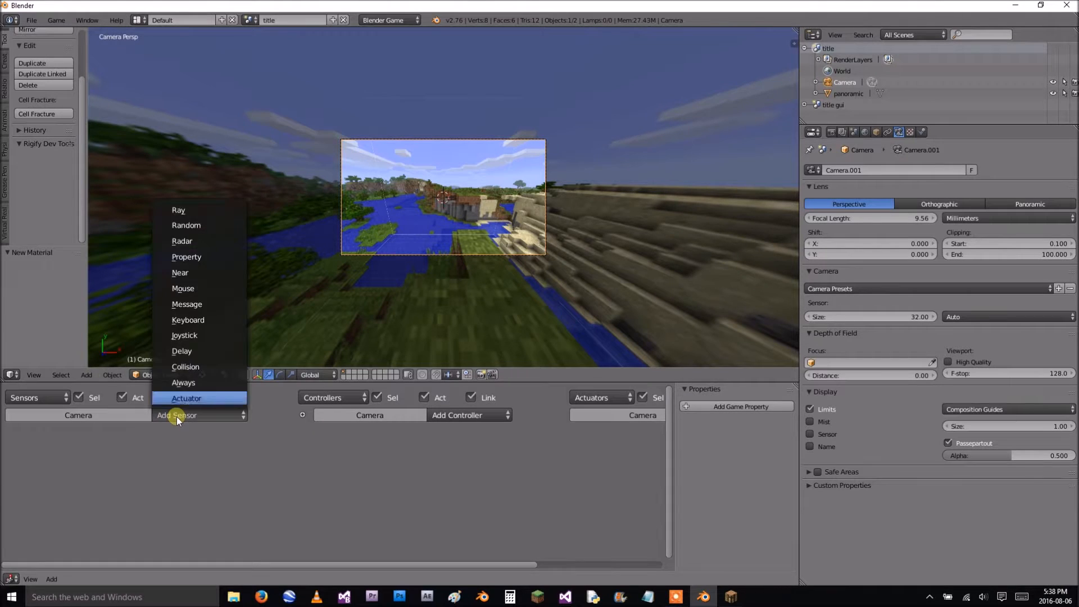
click(186, 398)
click(219, 446)
Give the camera an Always sensor and an And controller, connect them, and collapse the sensor.
click(218, 415)
click(185, 388)
click(444, 416)
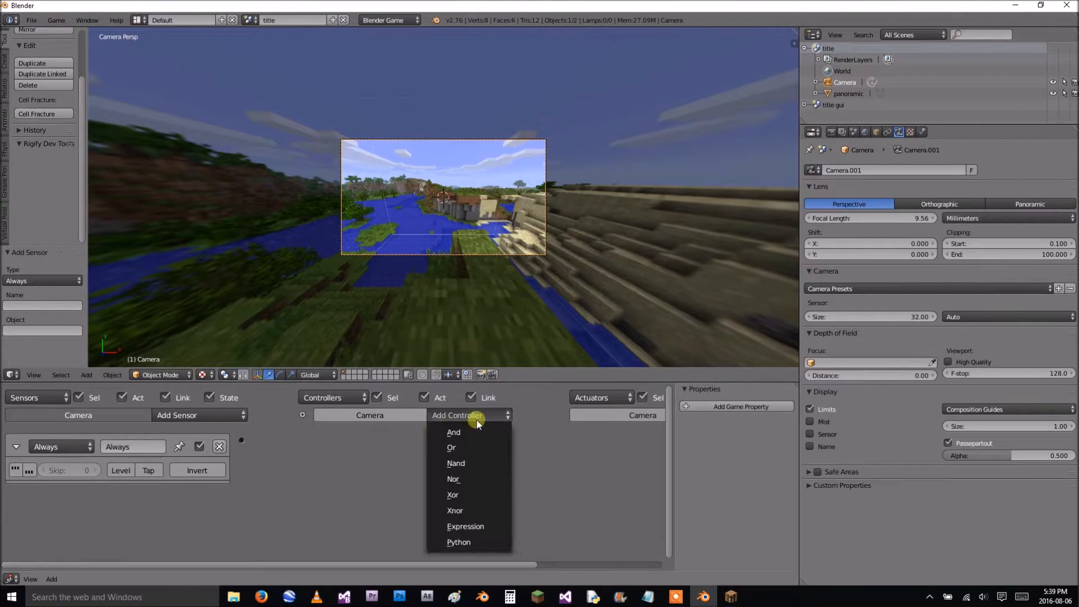
click(442, 436)
drag(249, 446, 303, 440)
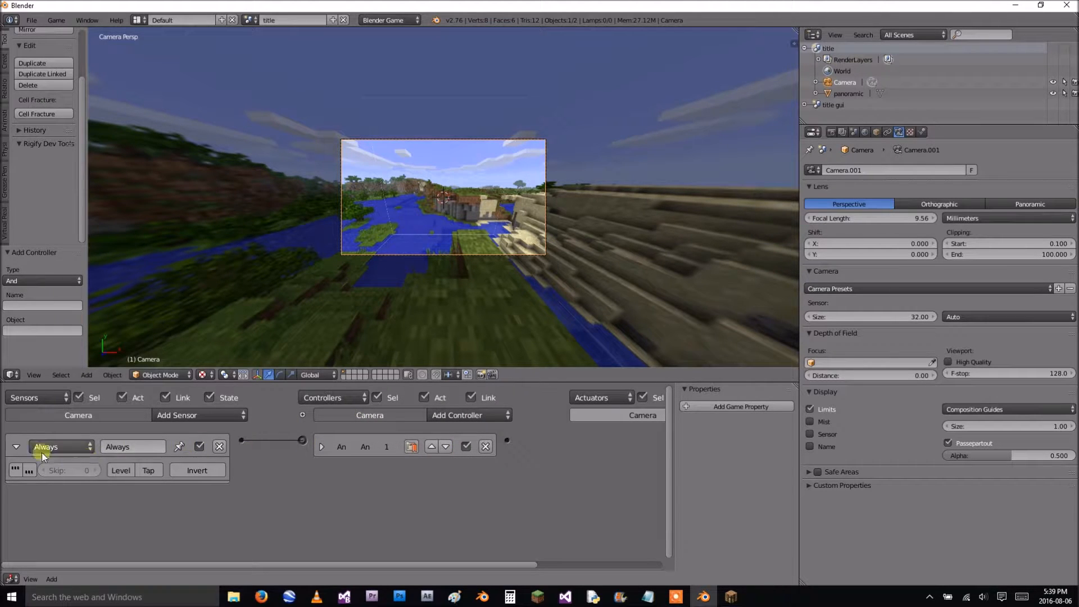
click(15, 448)
Add a Scene actuator to the camera, connect it to the And controller and set its mode to Add Overlay Scene.
ctrl+scroll(509, 444, right, 5)
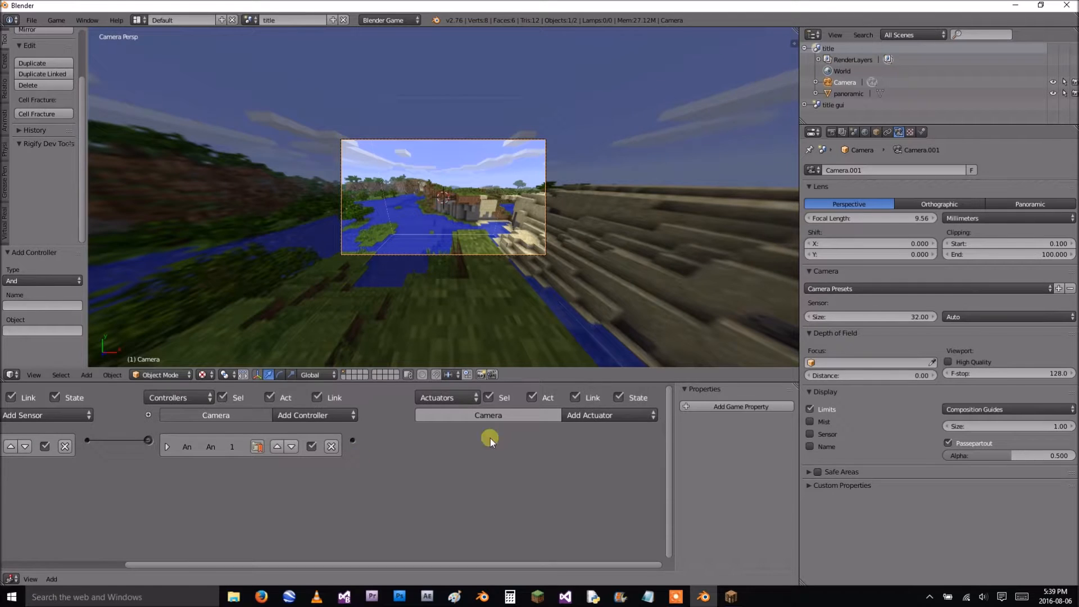
click(595, 418)
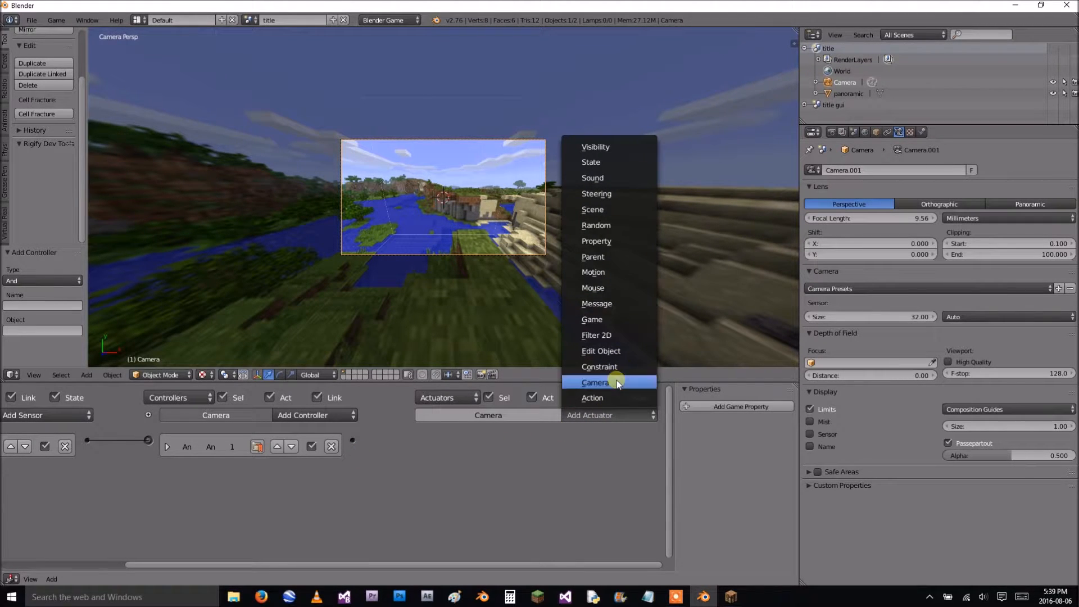
click(607, 209)
drag(354, 437, 420, 439)
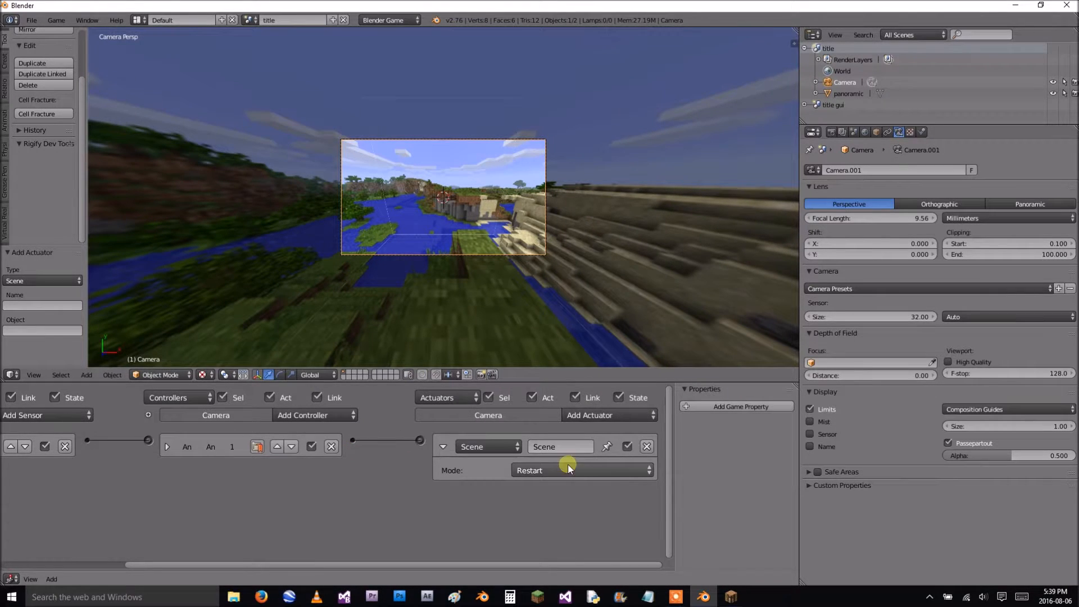
click(579, 470)
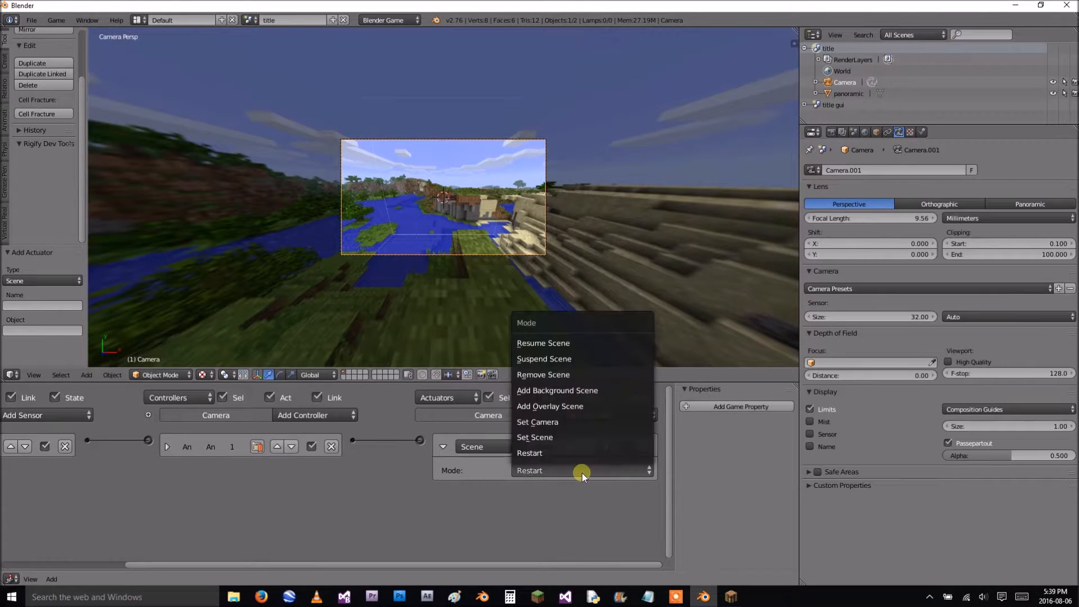
click(569, 404)
Set title gui as the Scene actuator's overlay scene and collapse the actuator.
click(528, 469)
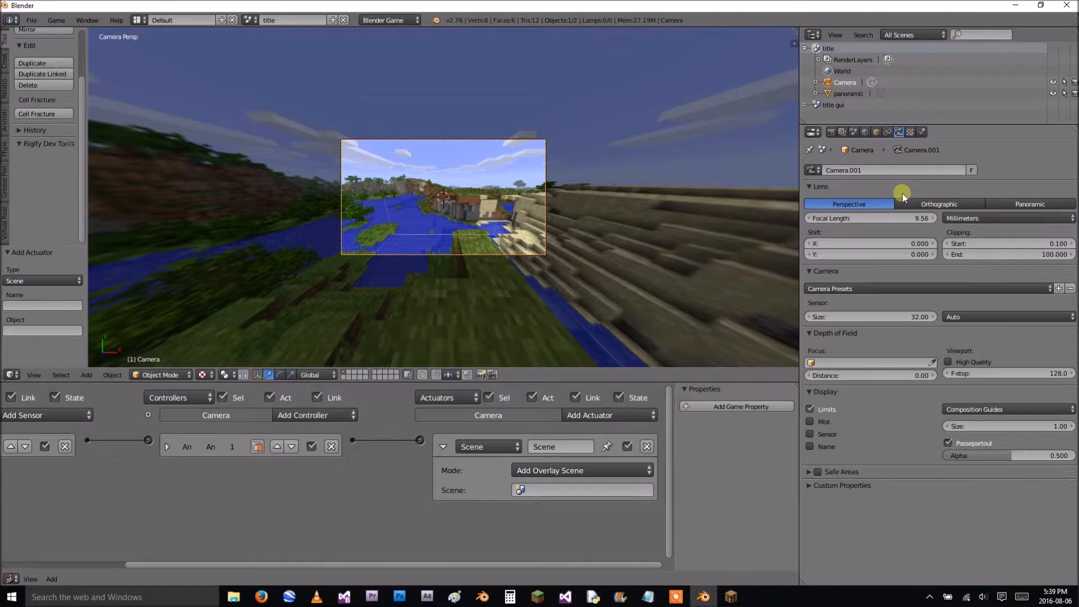
click(866, 133)
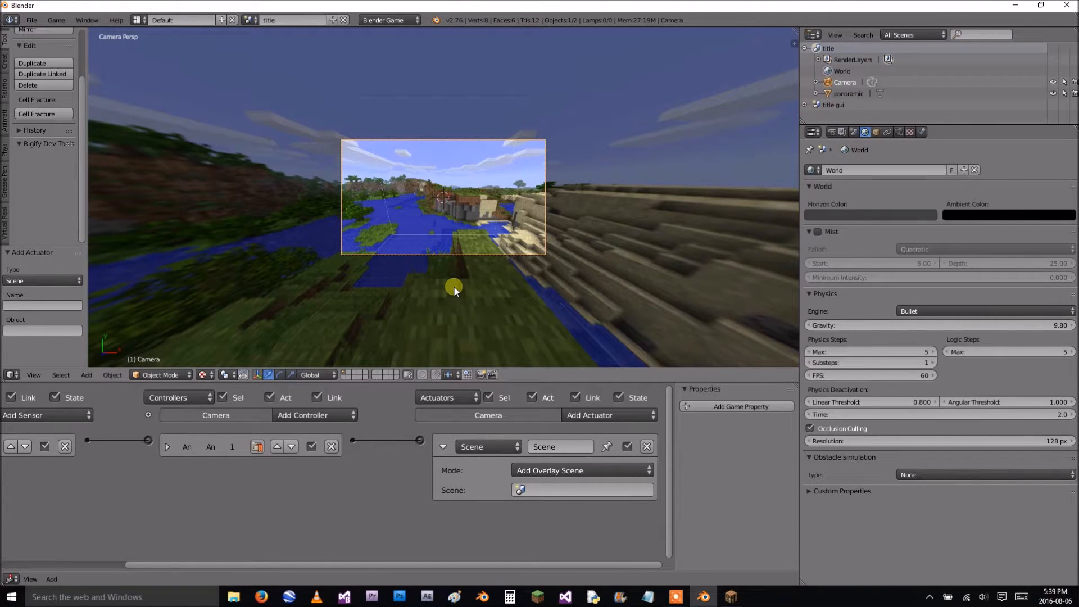
click(615, 475)
click(529, 490)
click(571, 363)
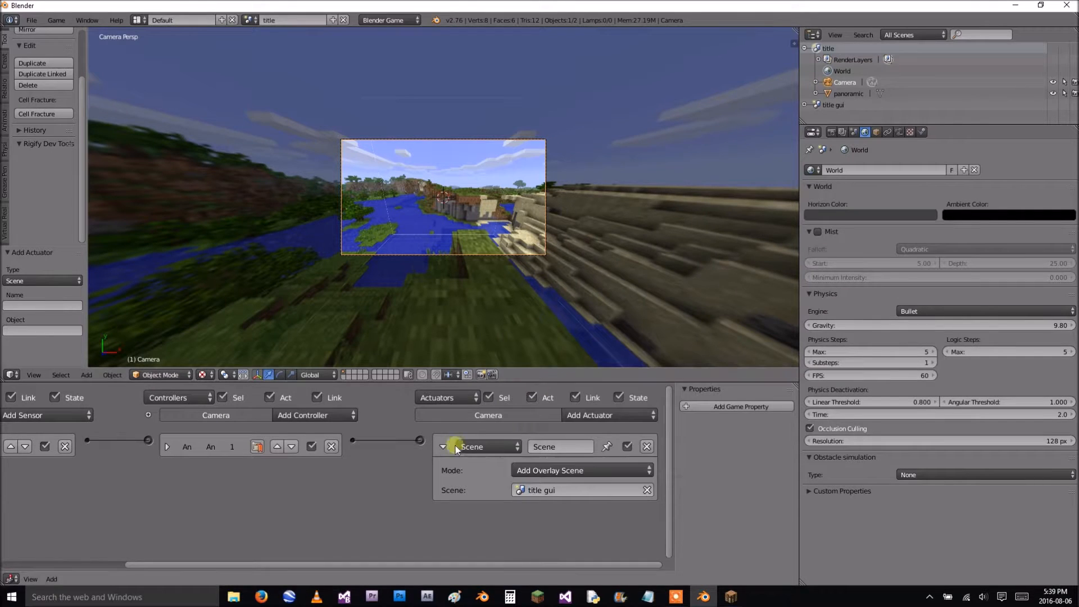
click(443, 447)
Test-run the title scene with its overlay from the camera view and stop the game.
scroll(538, 257, up, 4)
key(p)
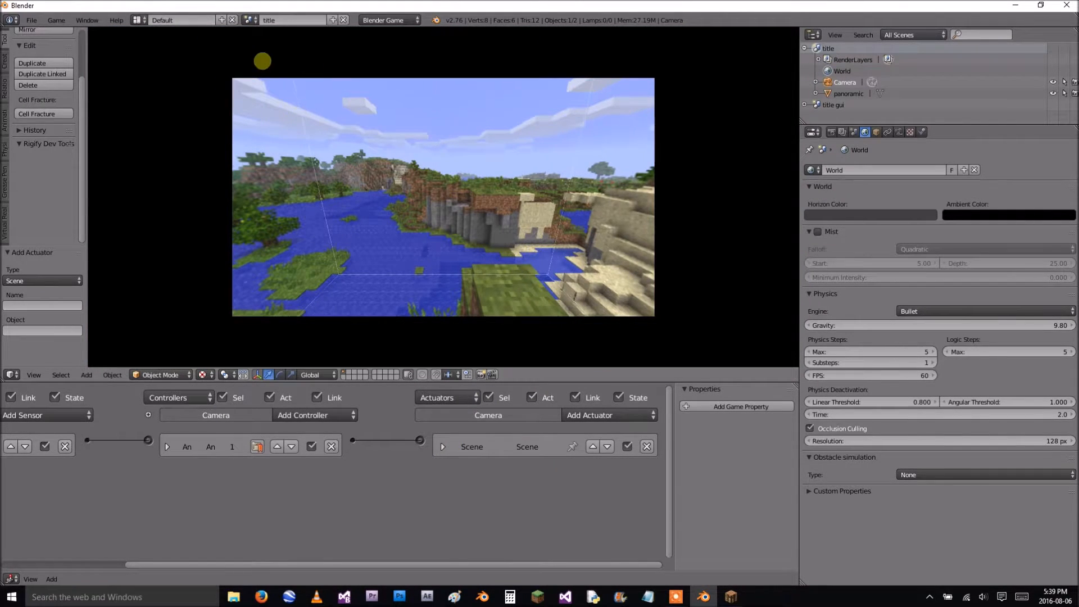
key(Escape)
In the title gui scene, raise the blure material's alpha to about 0.68.
click(248, 20)
click(269, 49)
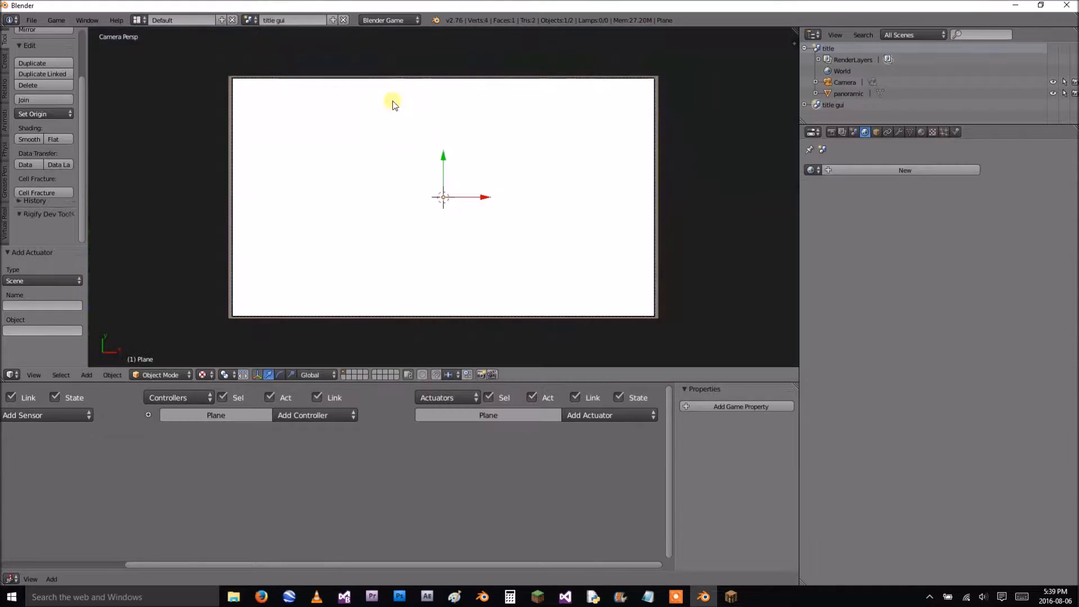
click(921, 132)
scroll(888, 475, down, 10)
drag(819, 403, 983, 403)
Run the title scene with its overlay again and bring up Minecraft's title menu for comparison.
click(248, 20)
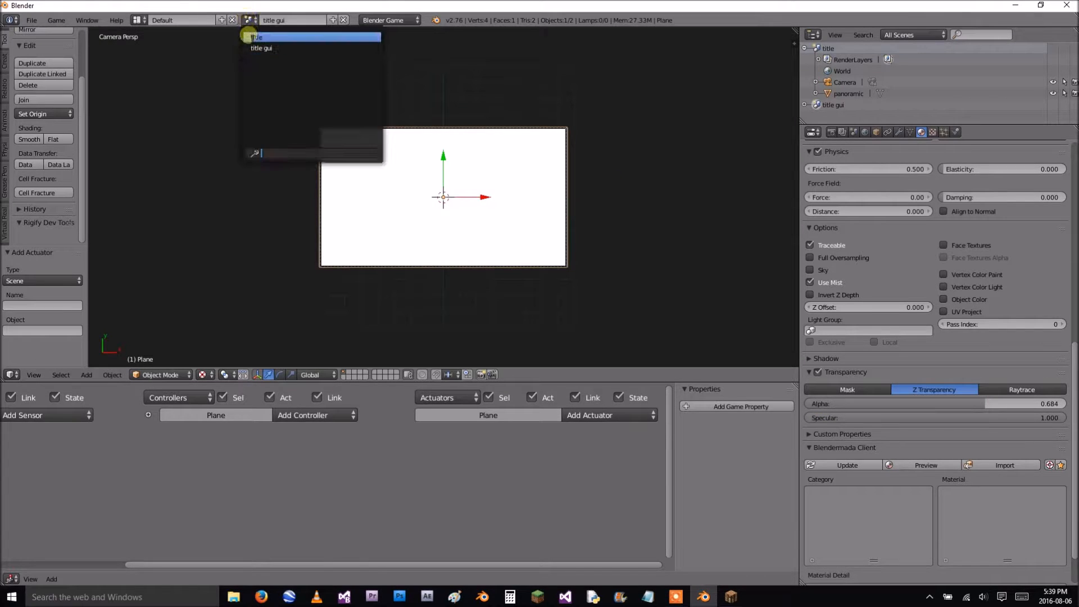
click(249, 37)
key(p)
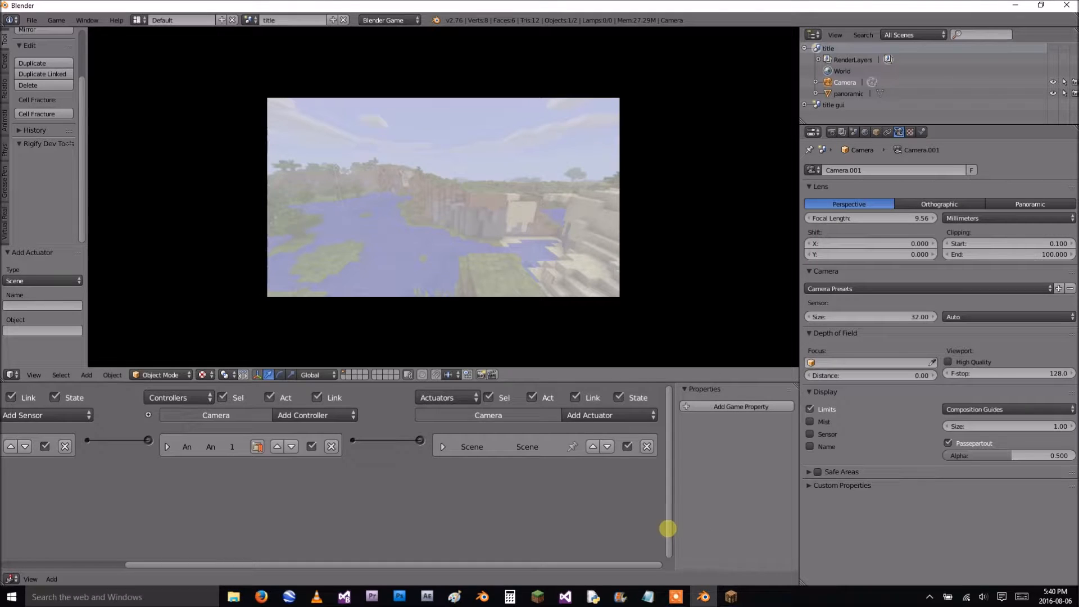
click(733, 597)
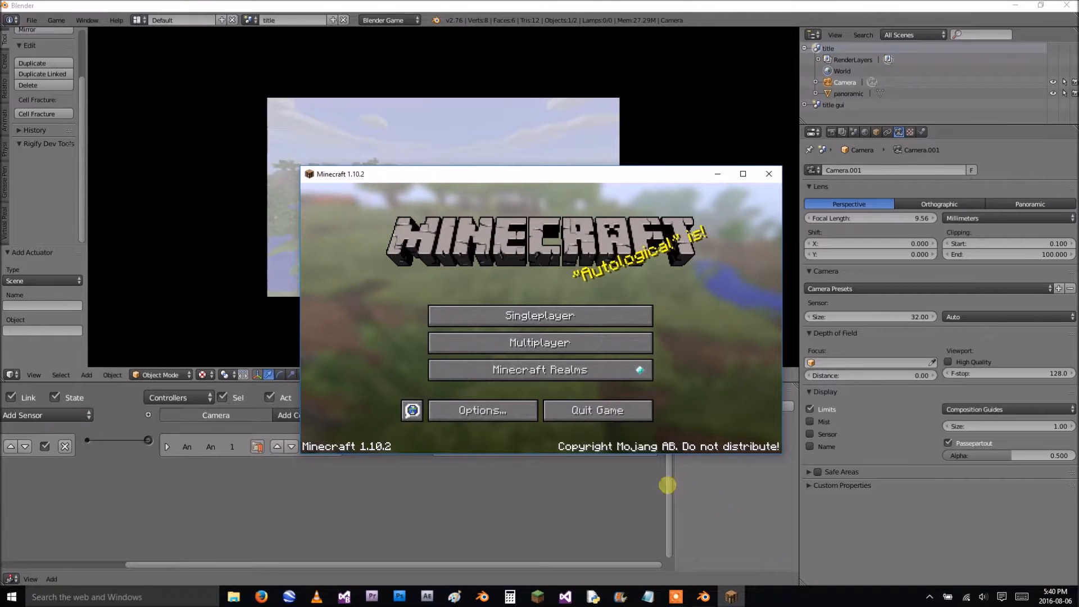
Return to Blender, switch to the title gui scene and set the overlay plane material's alpha to 0.5.
click(303, 235)
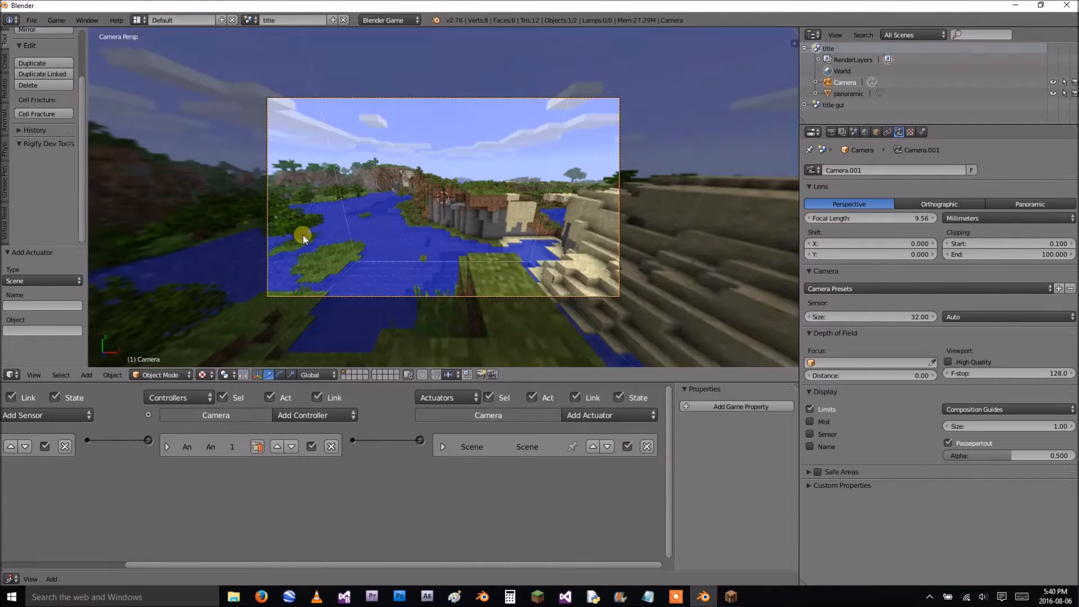
click(251, 22)
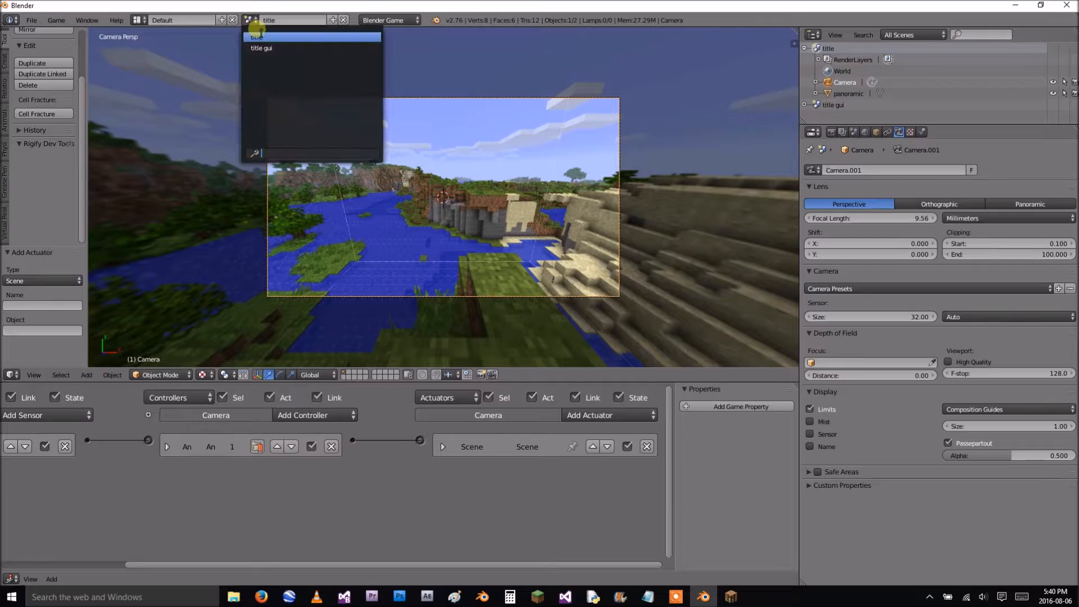
click(269, 40)
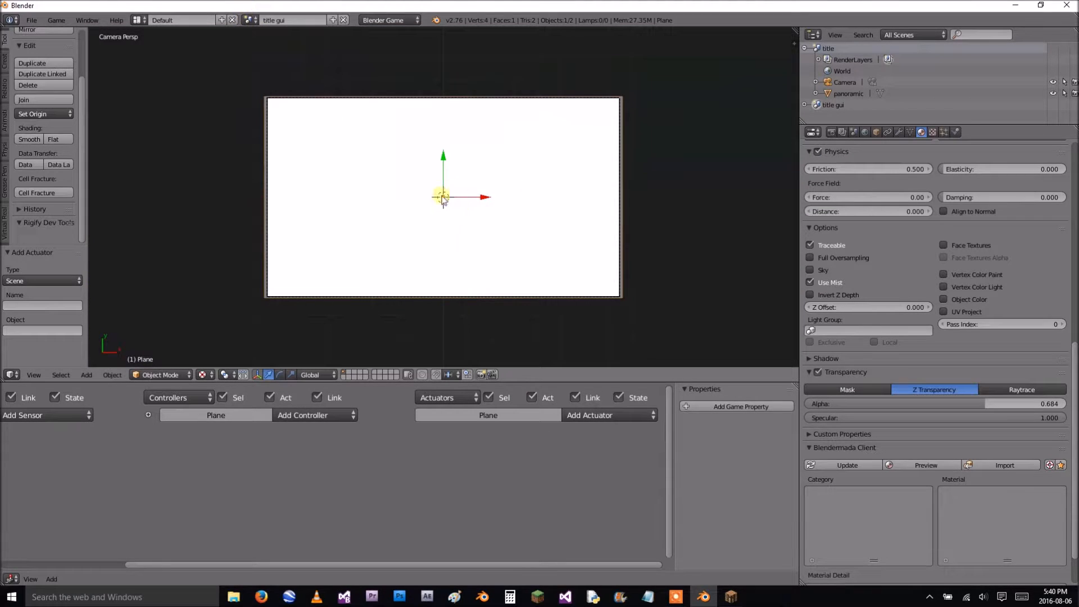
drag(981, 402, 980, 401)
click(978, 403)
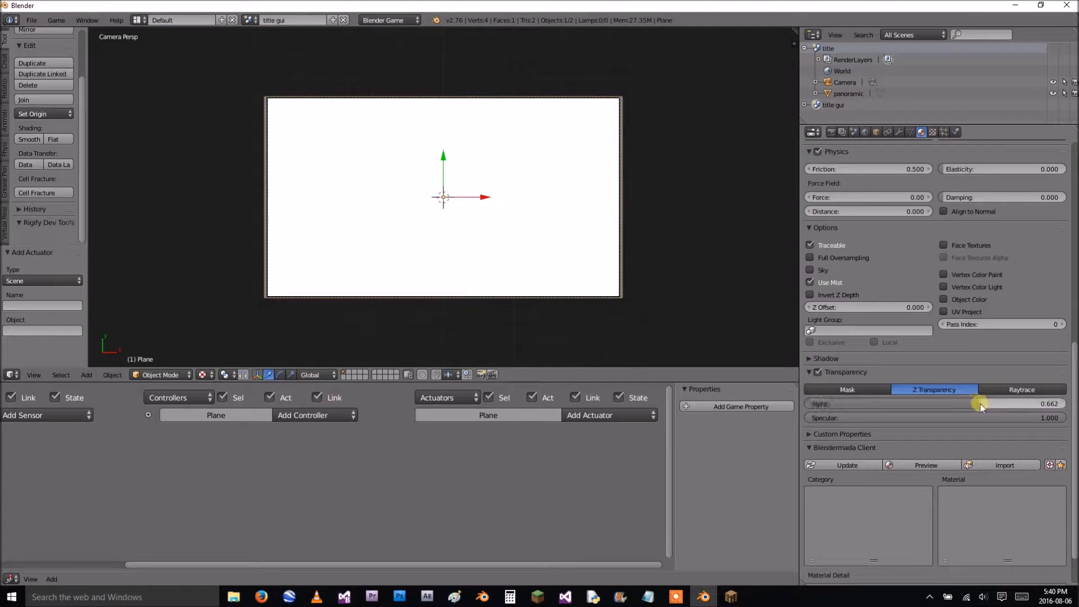
text(1.0)
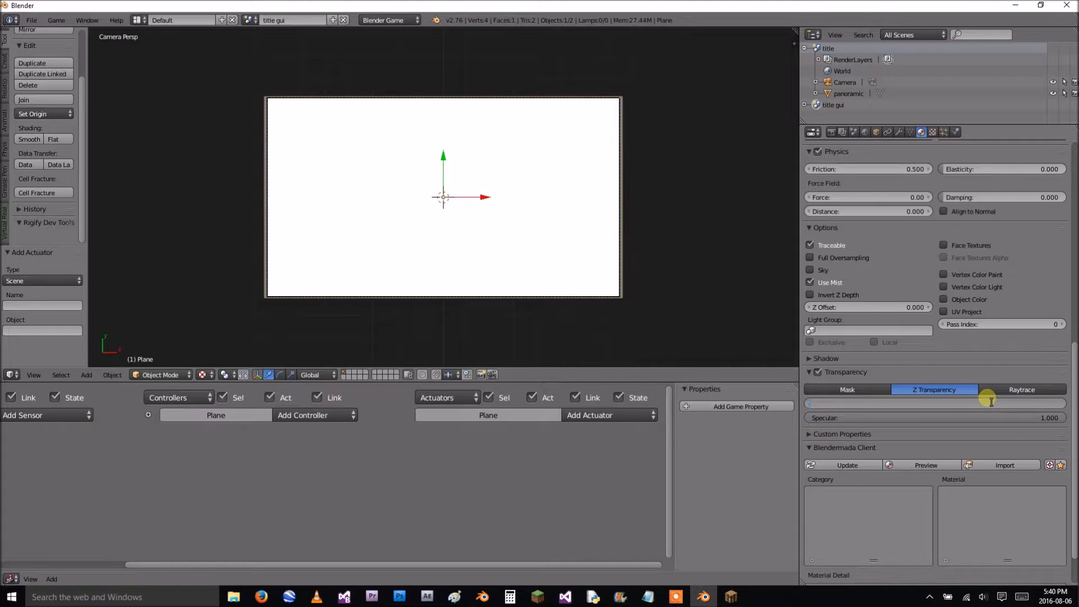
key(Return)
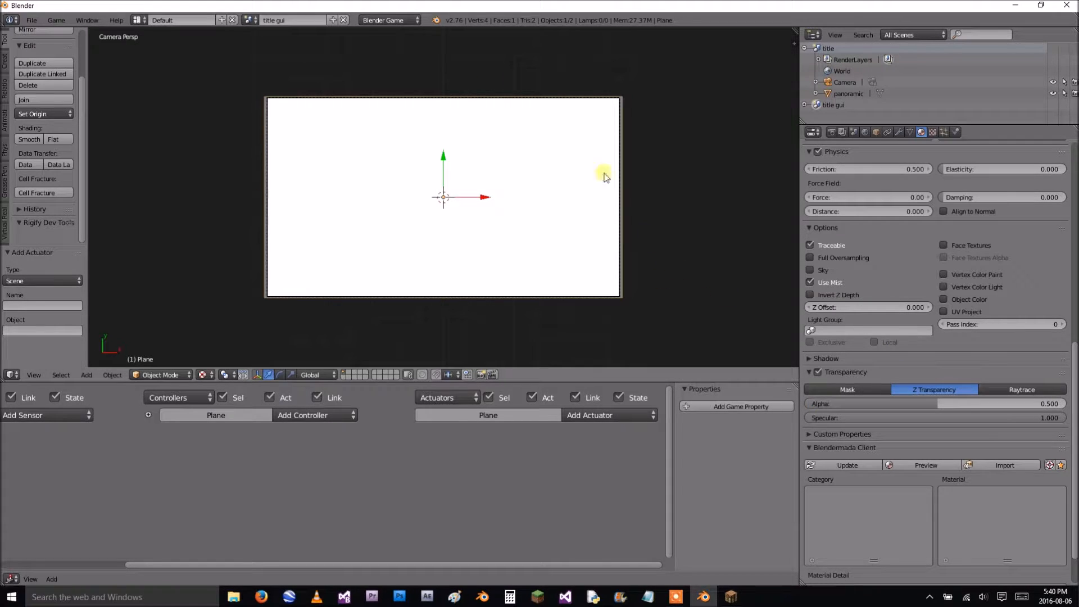
Switch back to the title scene, add a second Always sensor to the camera and open the choice of controller types.
click(250, 21)
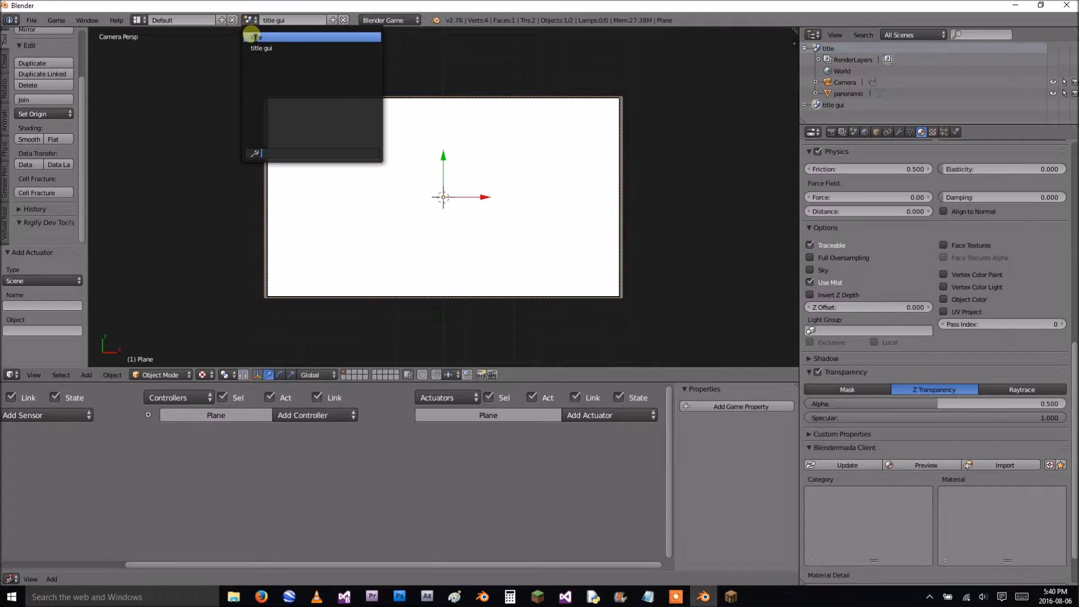
click(250, 34)
ctrl+scroll(289, 470, left, 6)
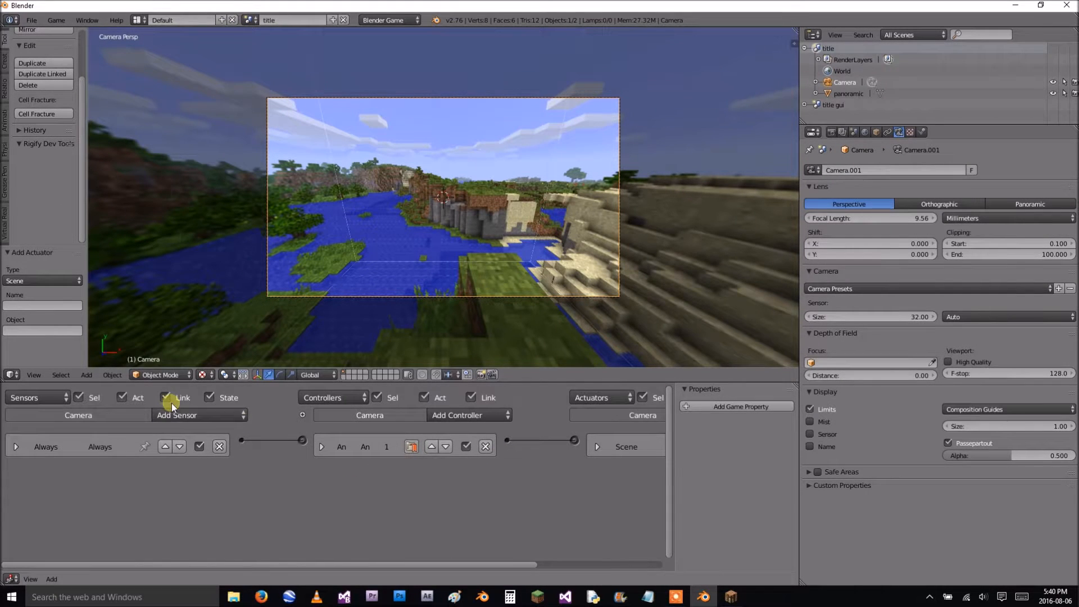
click(174, 414)
click(181, 382)
click(477, 414)
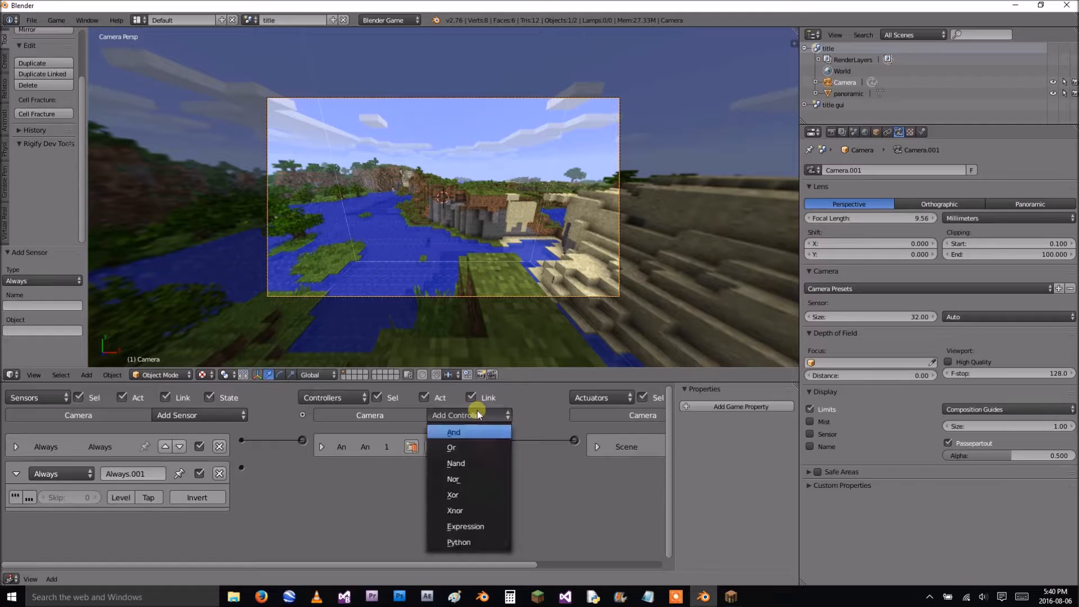
Add an And controller to the camera and link the second Always sensor to it, collapsing both bricks.
click(452, 426)
click(16, 473)
drag(242, 467, 304, 467)
click(327, 472)
Add a Mouse actuator in Visibility mode to the camera and link it to the second And controller.
middle_drag(558, 477, 403, 477)
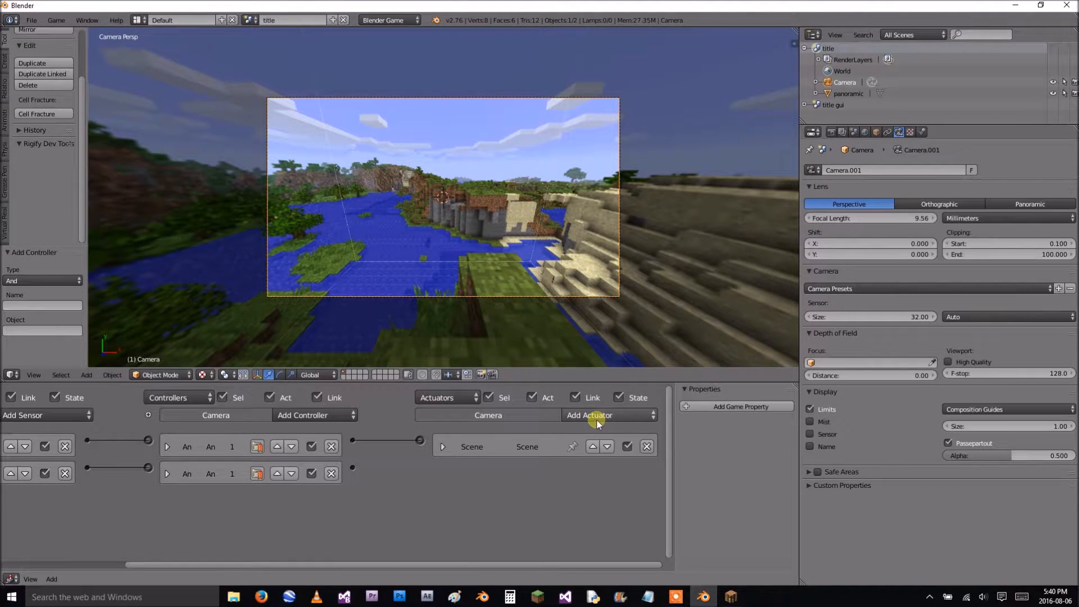
click(612, 414)
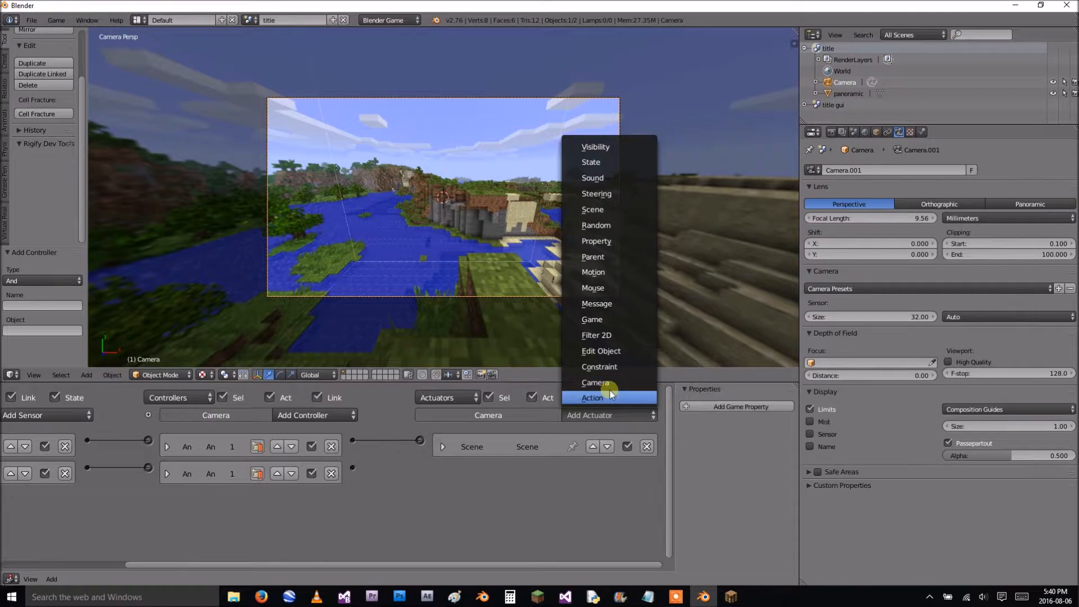
click(593, 288)
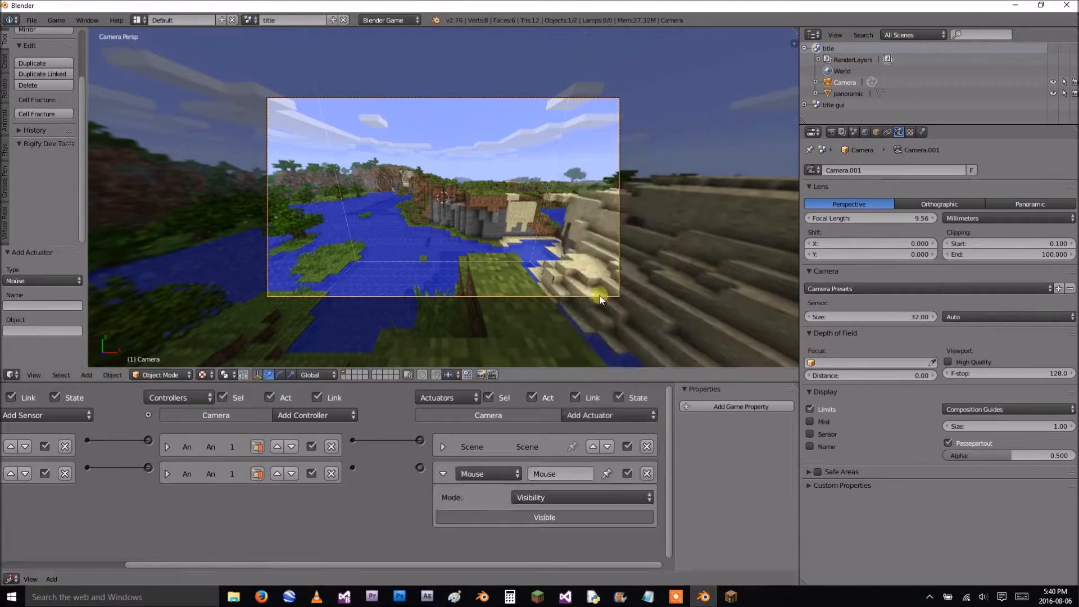
drag(419, 464, 420, 467)
click(443, 474)
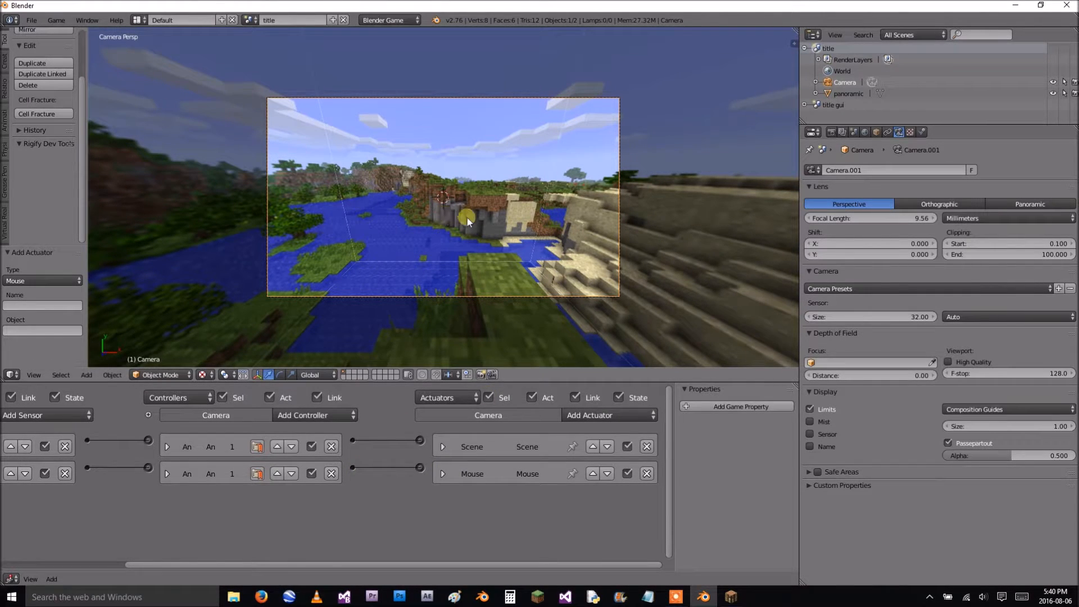
click(444, 474)
click(443, 474)
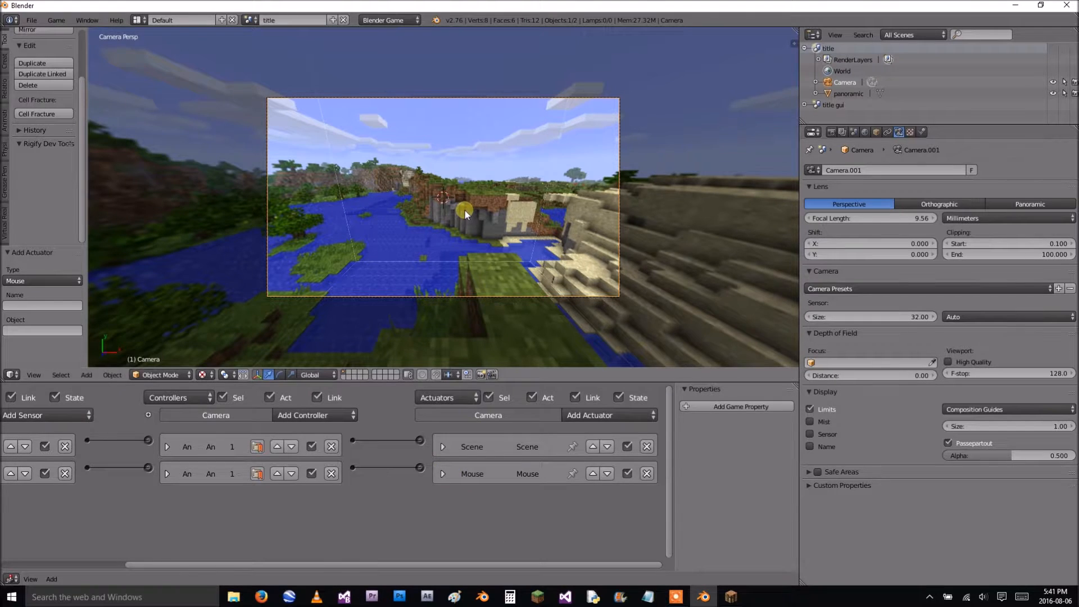
Test-run the title scene in the game engine, stop it, and check the scene from outside the camera.
key(p)
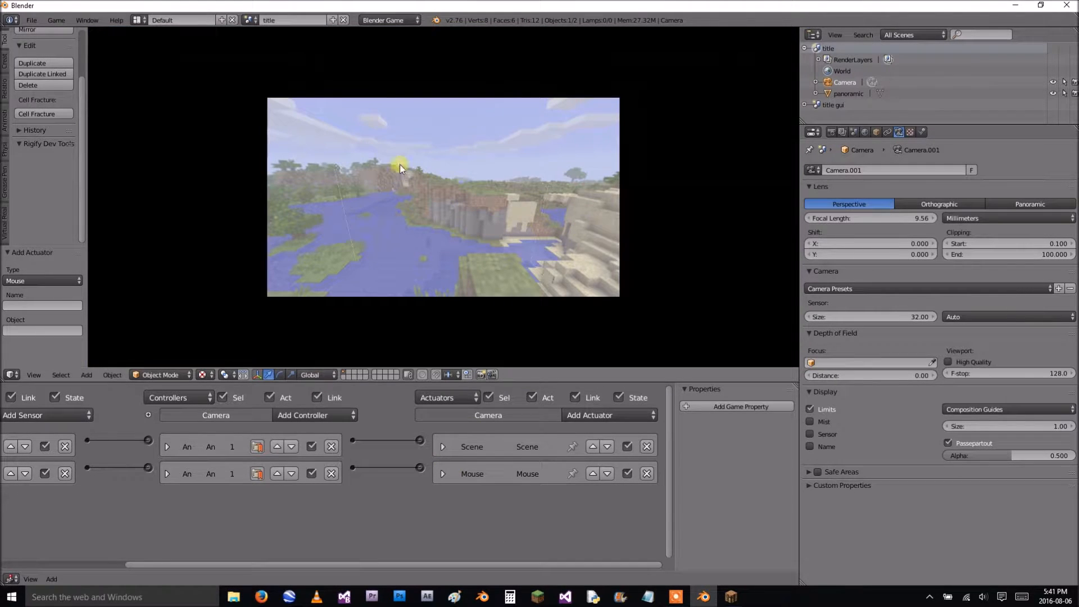
key(Escape)
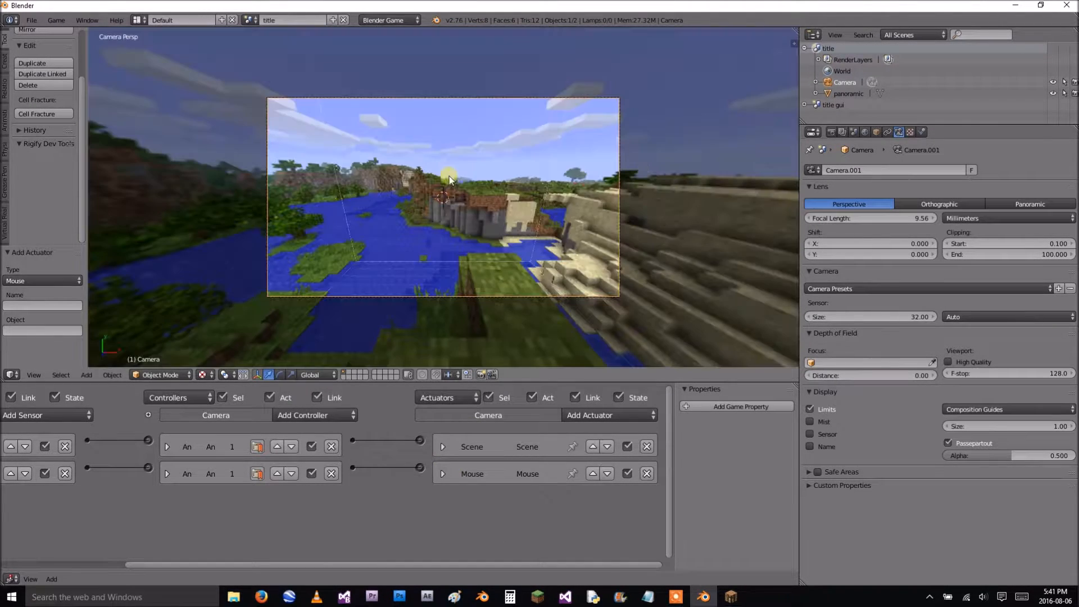
middle_drag(512, 242, 530, 244)
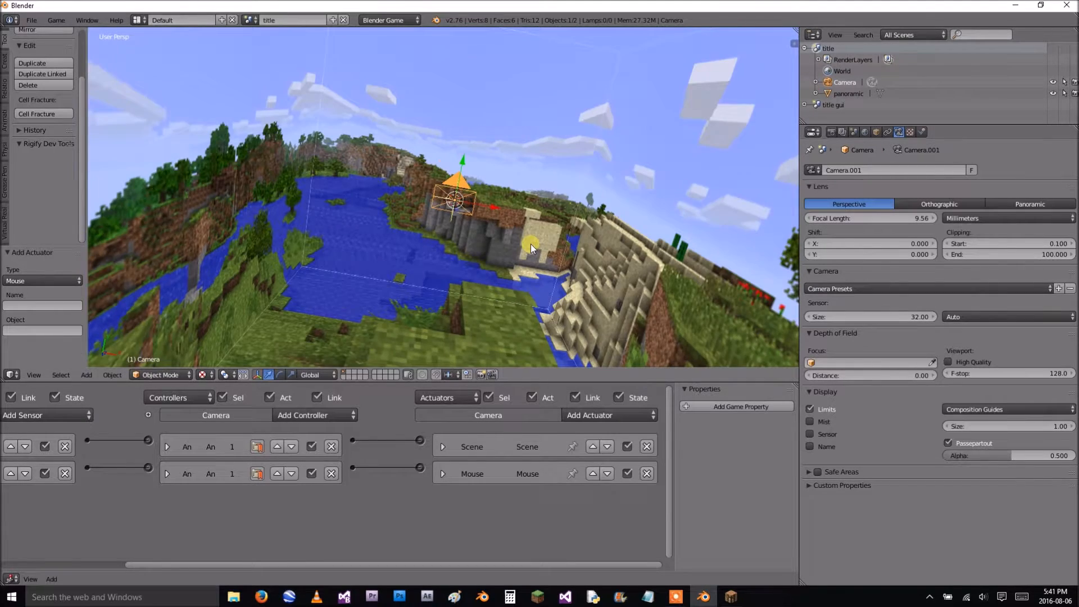
key(KP_0)
Select the panoramic cube and inspect its texture up close before returning to the camera view.
middle_drag(560, 212, 495, 289)
right_click(569, 279)
middle_drag(260, 298, 242, 188)
scroll(245, 191, down, 6)
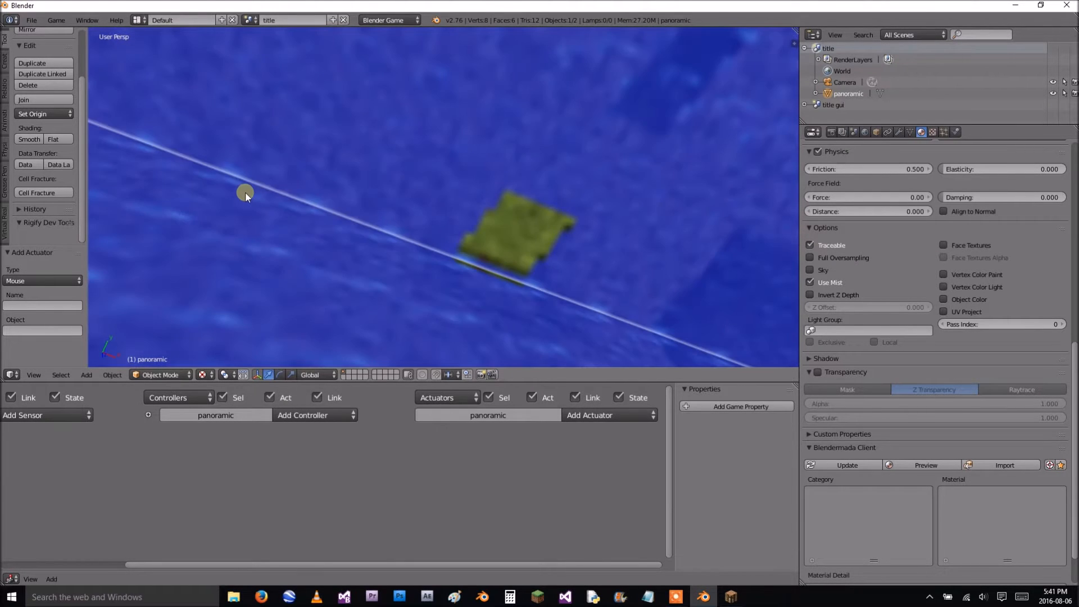
key(KP_0)
Disable Mipmaps in the System user preferences and save the user settings.
click(40, 19)
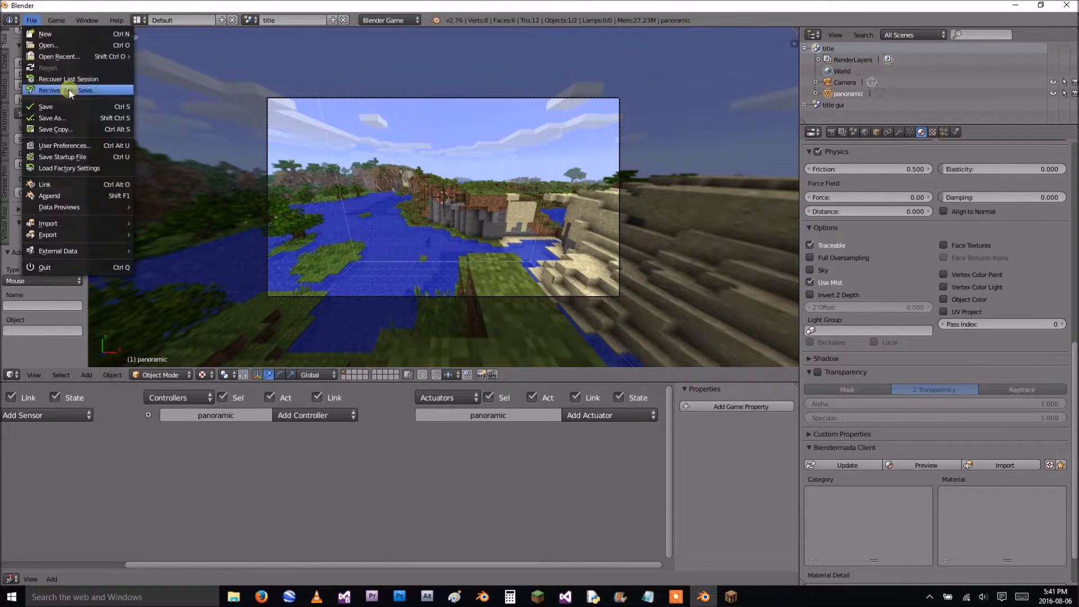
click(66, 144)
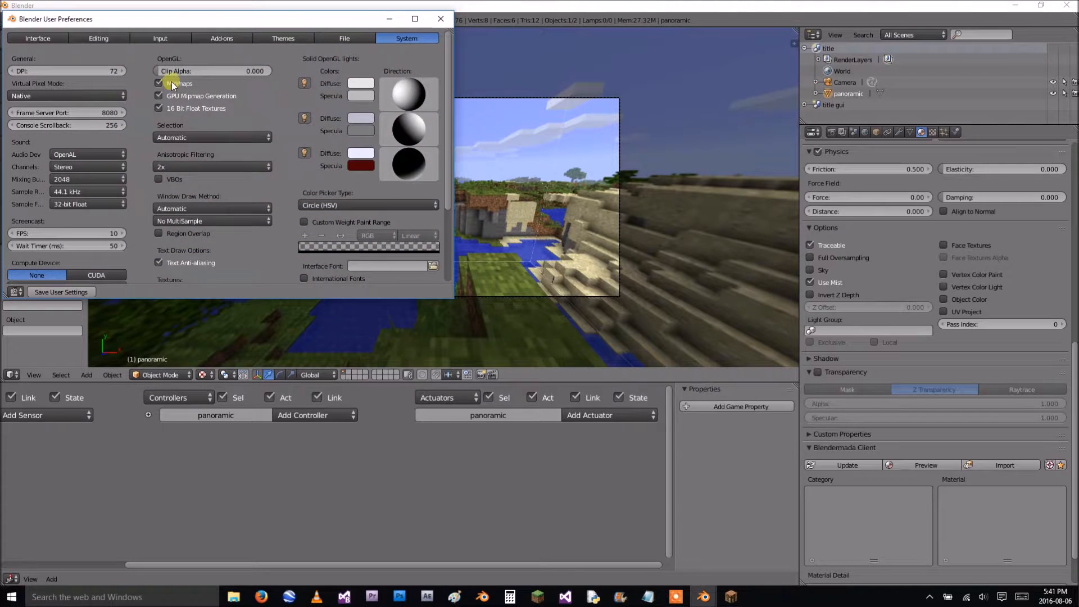
click(67, 291)
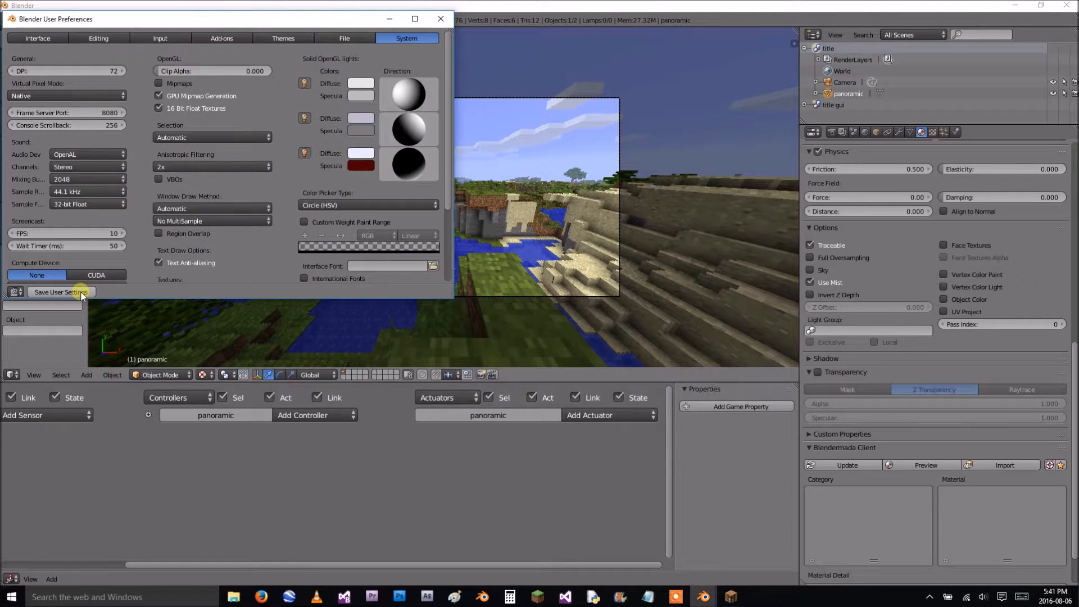
click(441, 19)
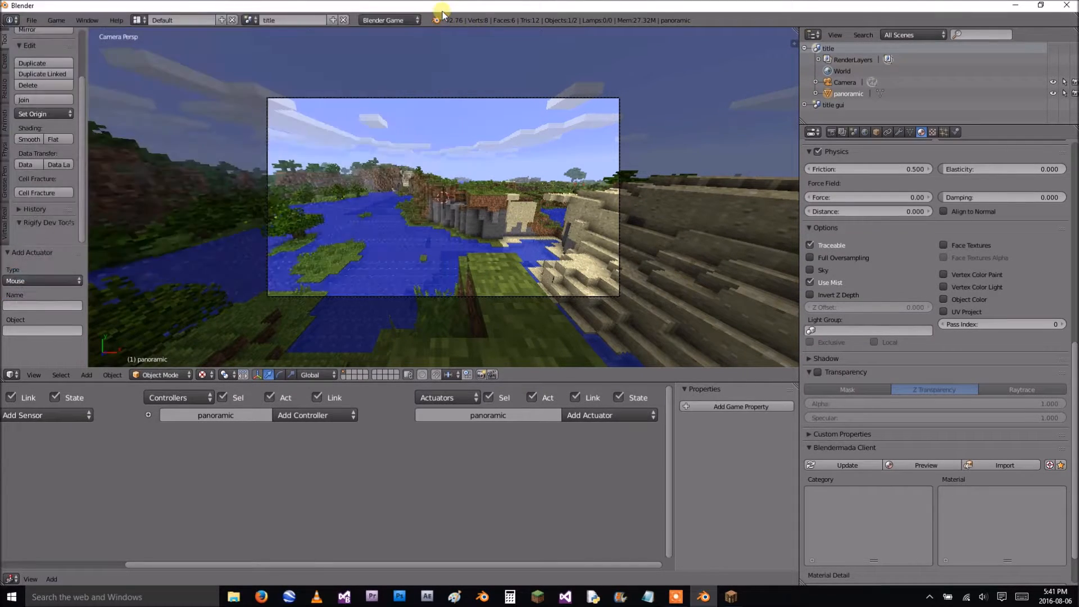
Run the game from the camera view to check the panorama's texture sharpness, and stop it.
scroll(452, 217, up, 4)
scroll(452, 217, down, 2)
key(p)
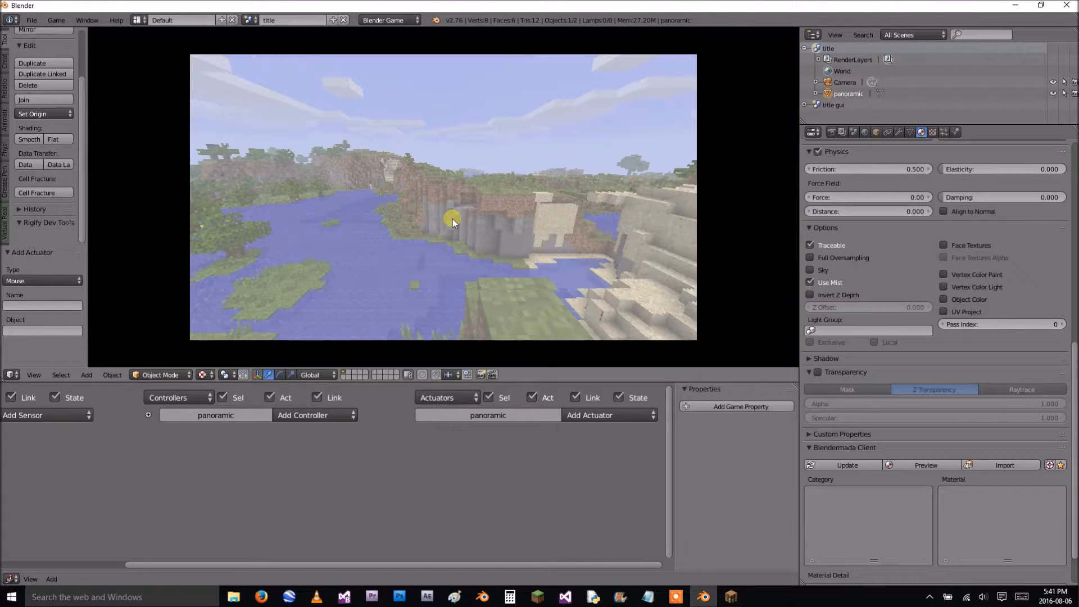
key(Escape)
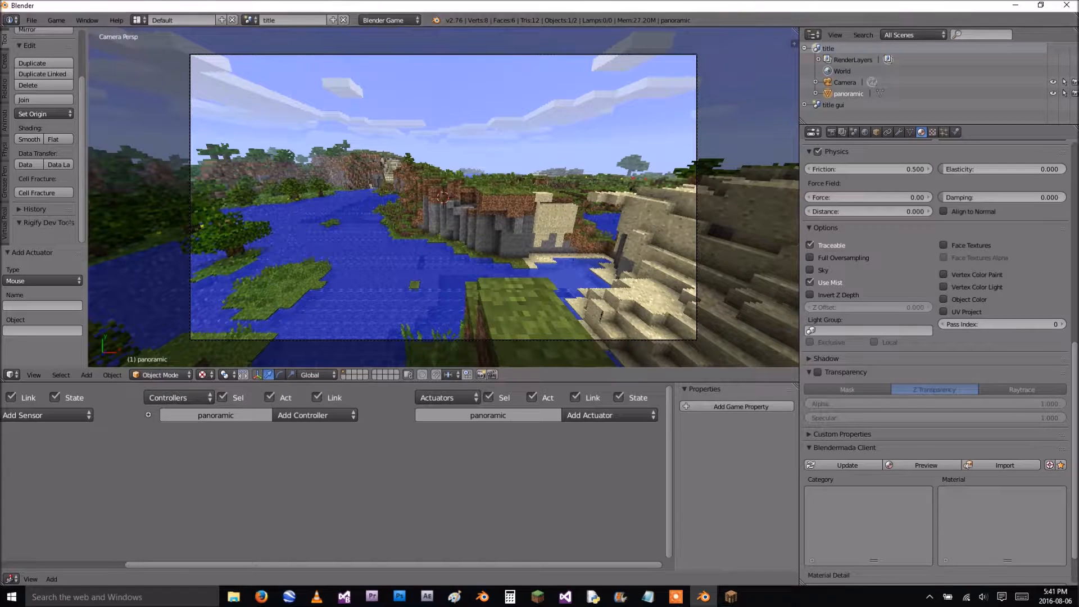
Save the project over the existing minecraft.blend in the bge folder.
click(32, 20)
click(50, 110)
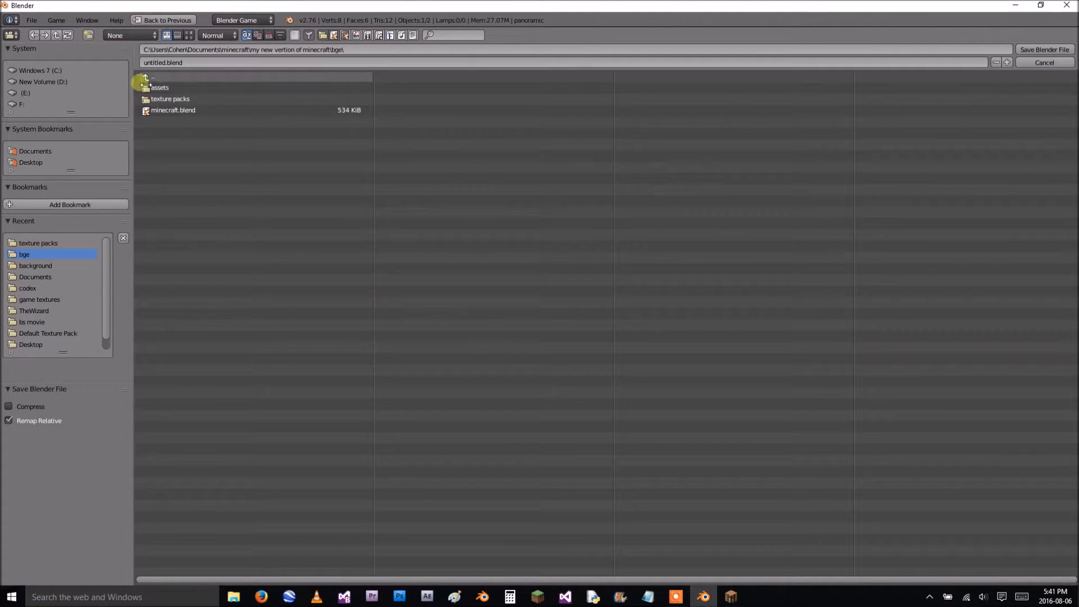
click(202, 109)
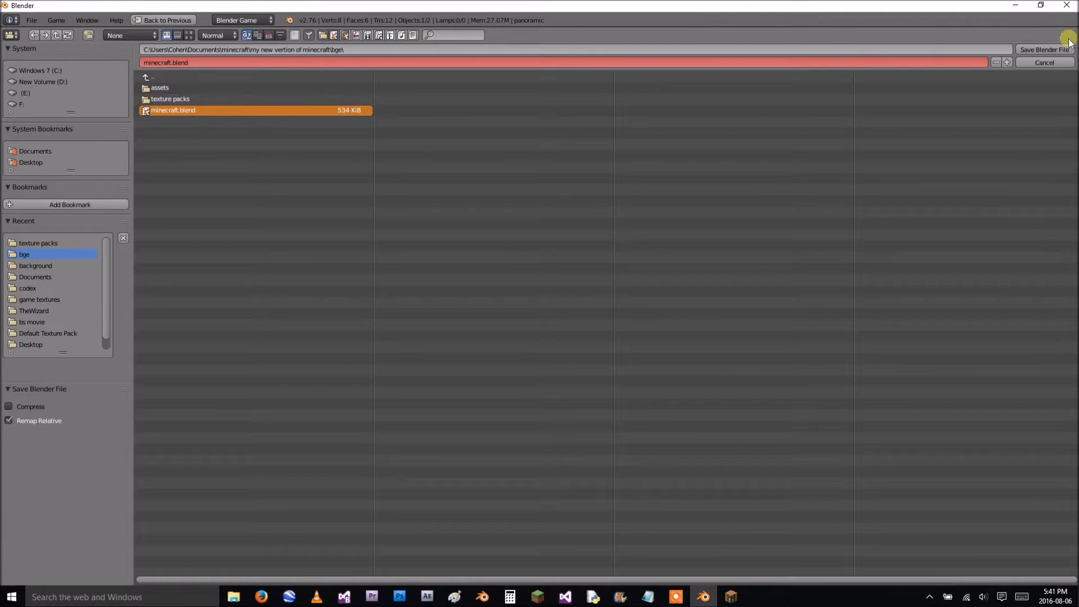
click(1055, 53)
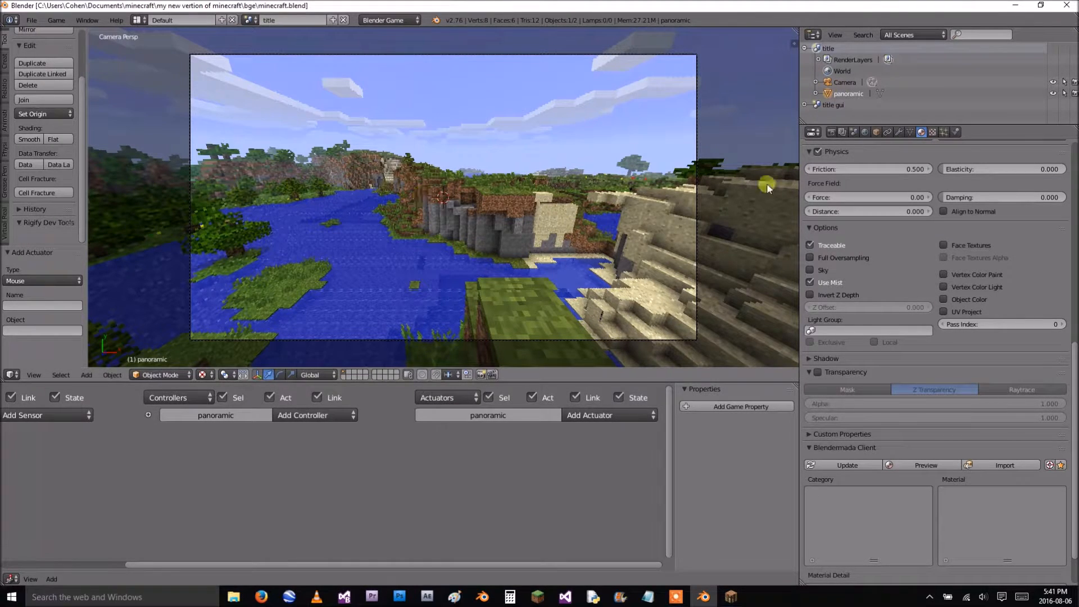
Review the panoramic cube's material settings and the camera's logic bricks.
scroll(828, 177, up, 15)
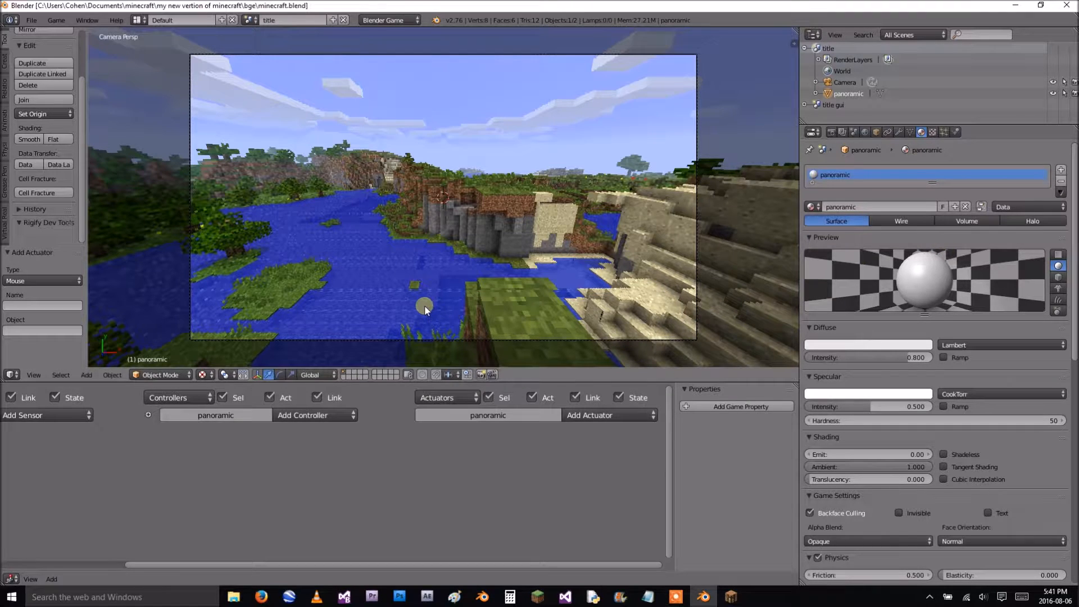
middle_drag(424, 308, 458, 263)
key(KP_0)
right_click(696, 218)
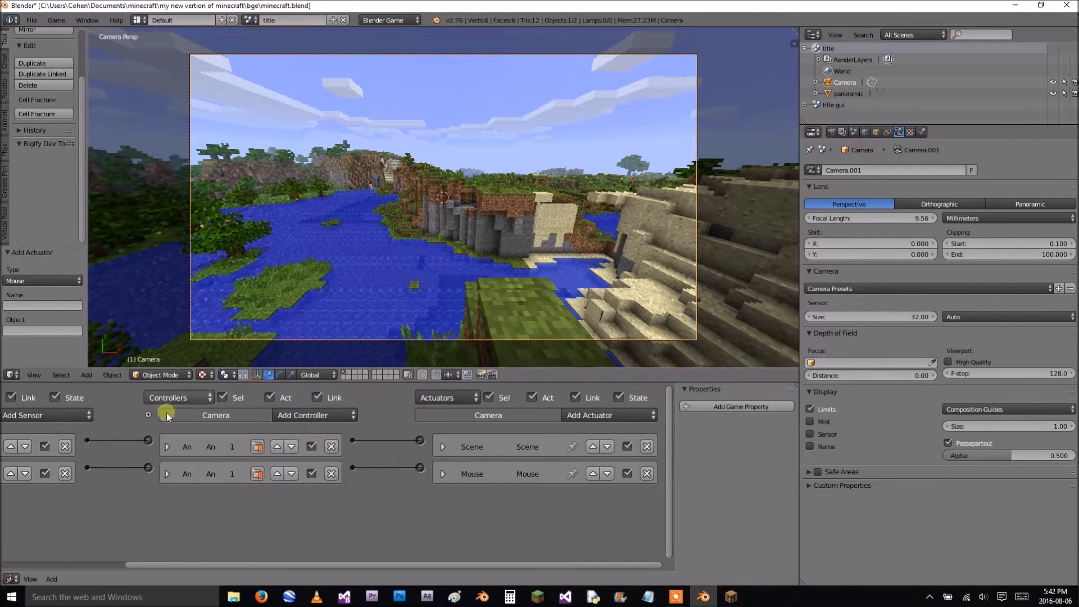
middle_drag(167, 415, 386, 464)
Select the panoramic cube and add an Always sensor and an And controller to it.
right_click(419, 252)
scroll(420, 252, down, 3)
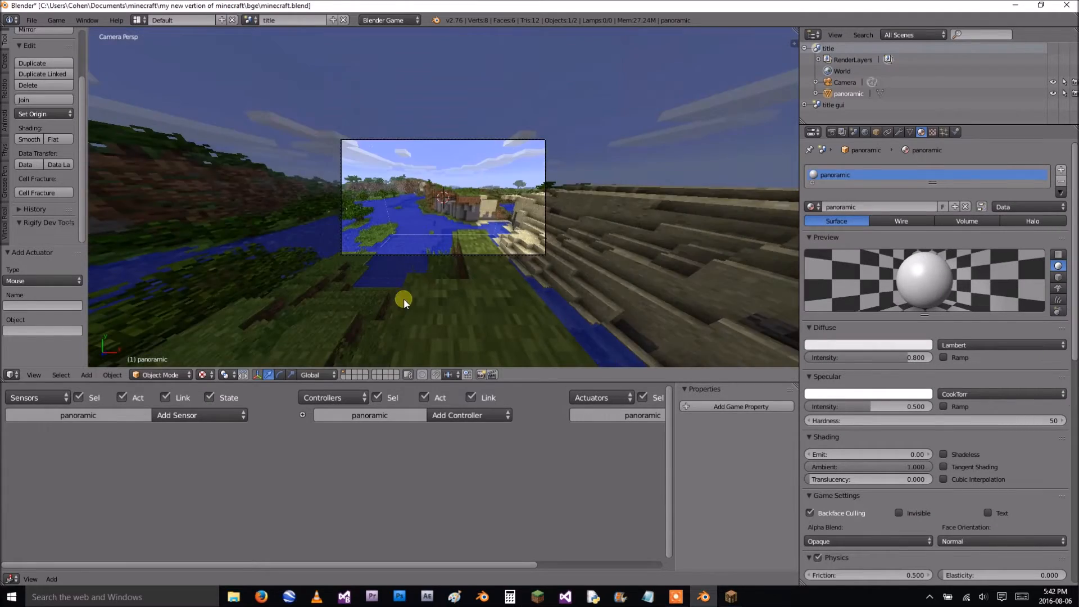
middle_drag(404, 298, 407, 272)
scroll(407, 275, down, 8)
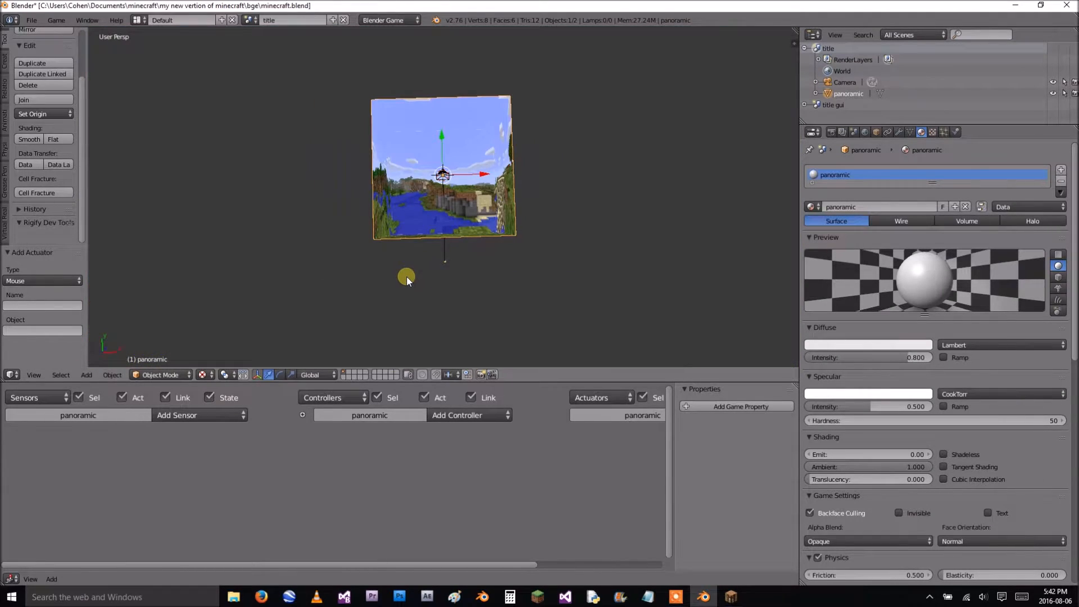
key(KP_0)
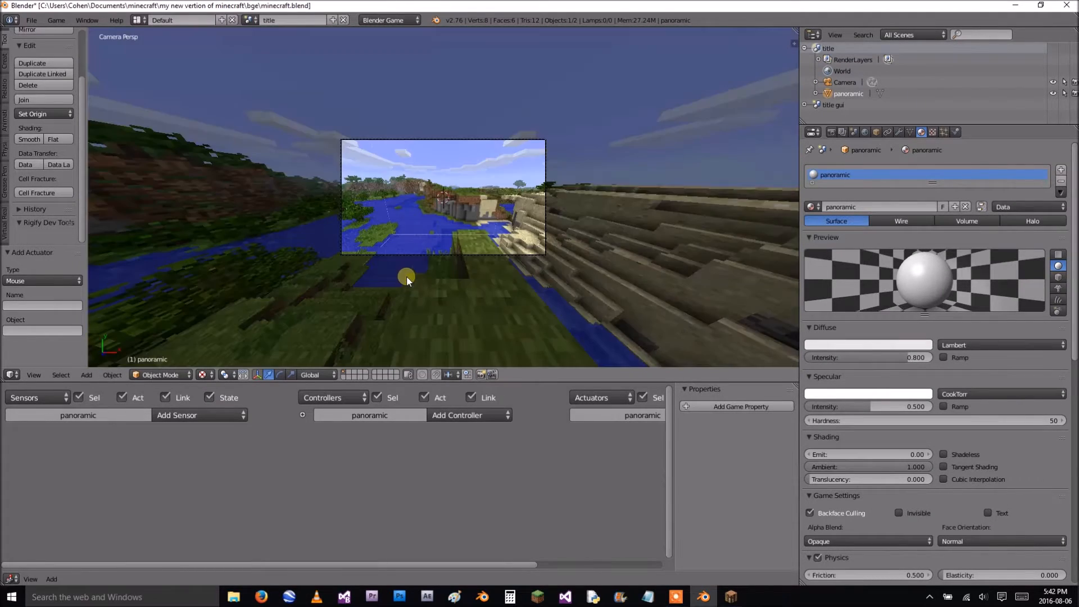
scroll(425, 273, up, 4)
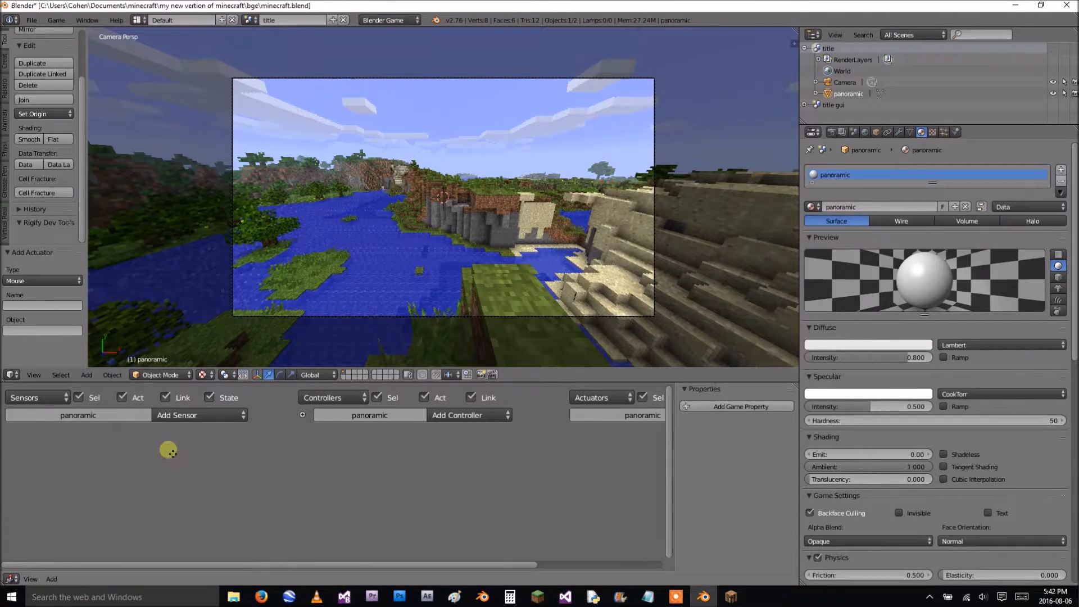
click(191, 415)
click(193, 399)
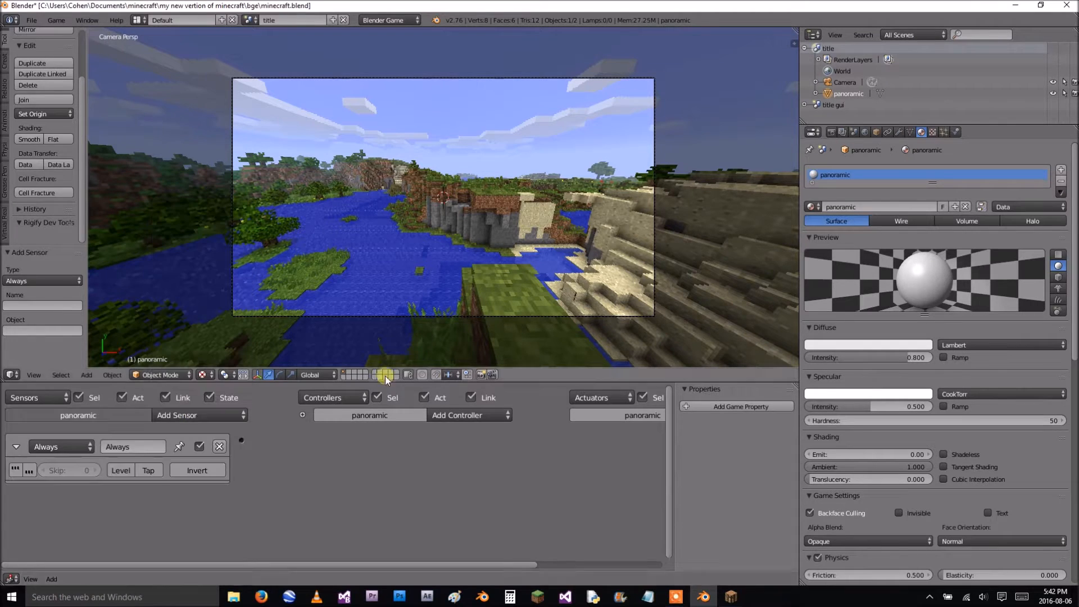
click(492, 415)
click(483, 428)
Add a Motion actuator to the panoramic cube and link the Always sensor, And controller and actuator together.
ctrl+scroll(506, 439, right, 5)
click(565, 415)
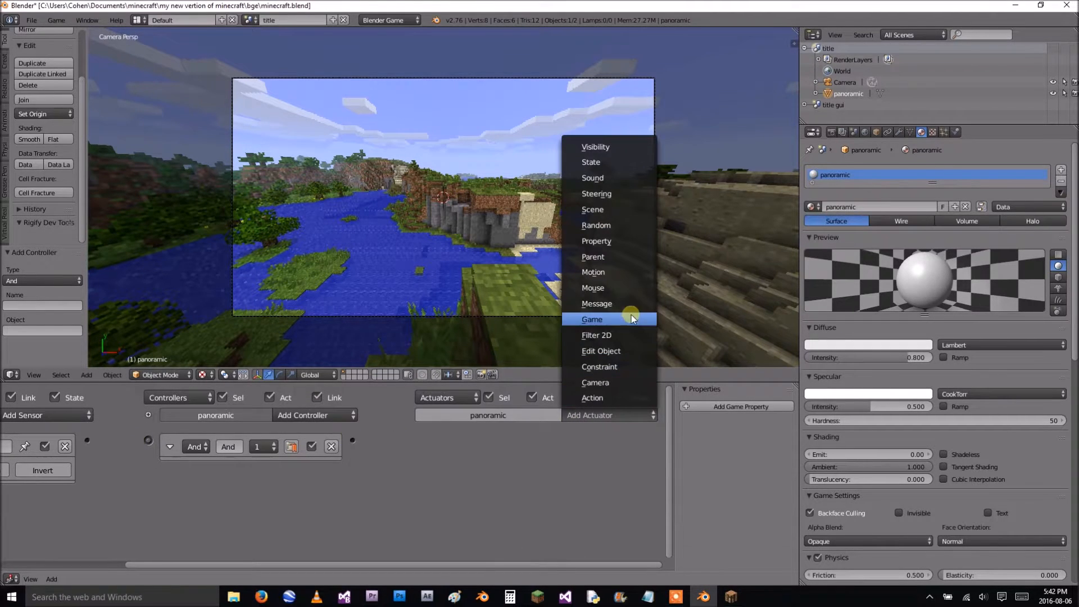
click(606, 273)
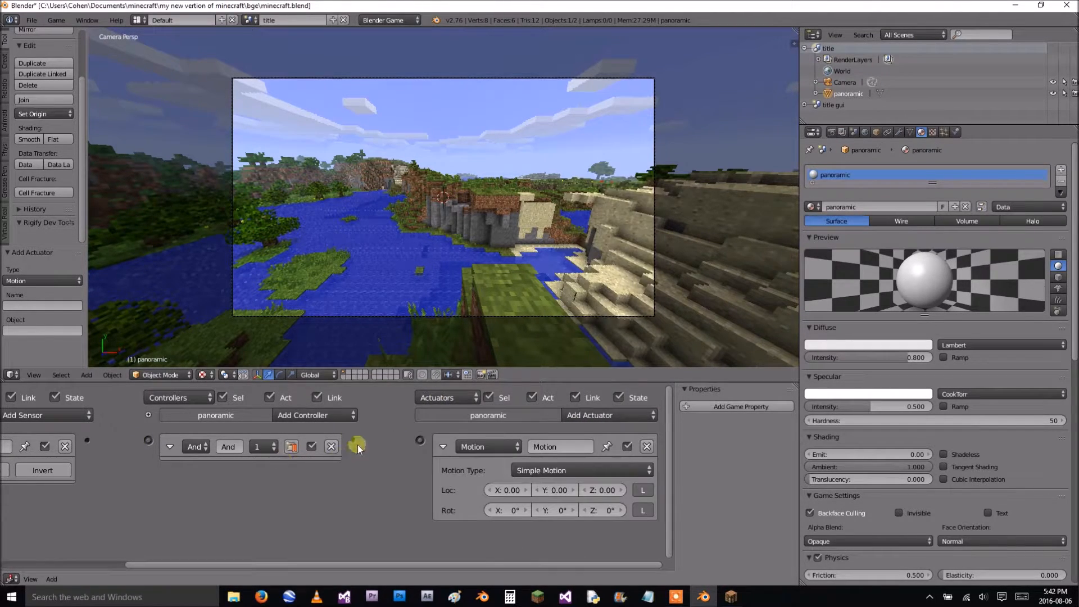
click(166, 446)
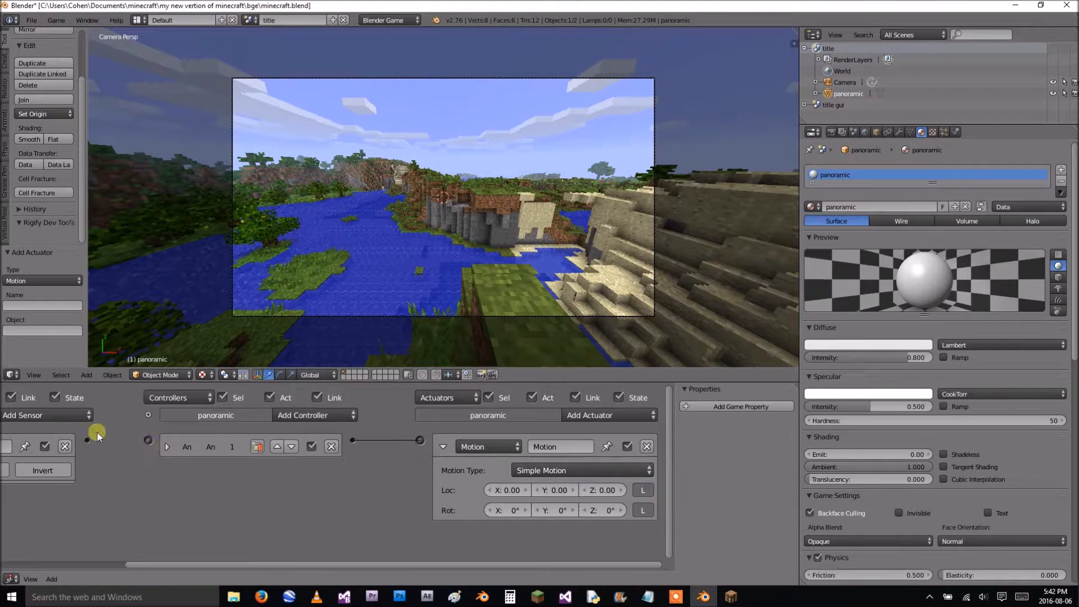
ctrl+scroll(56, 453, left, 5)
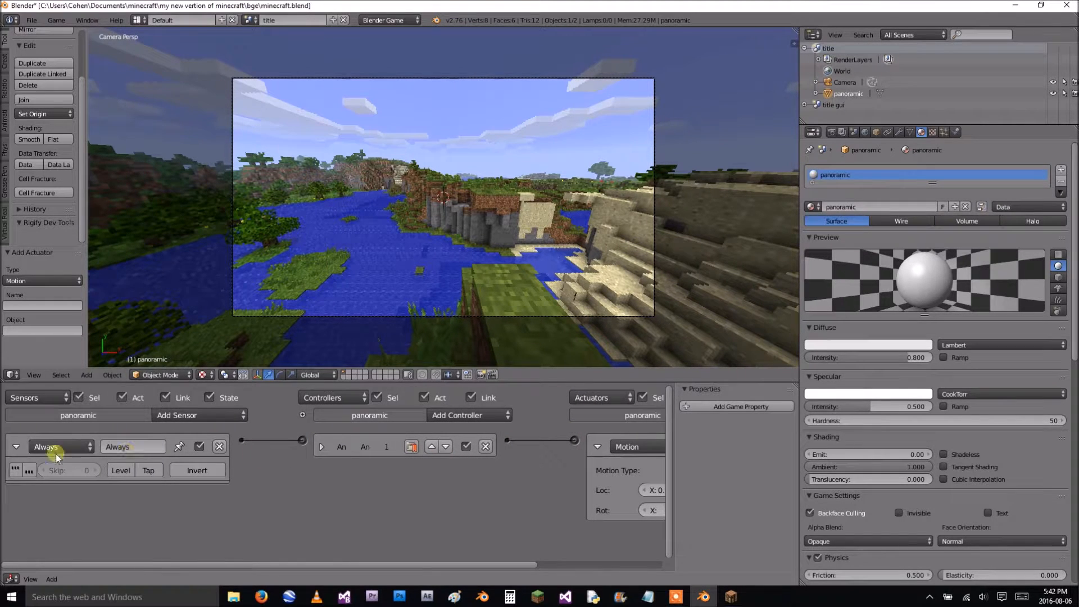
click(16, 447)
ctrl+scroll(482, 448, right, 5)
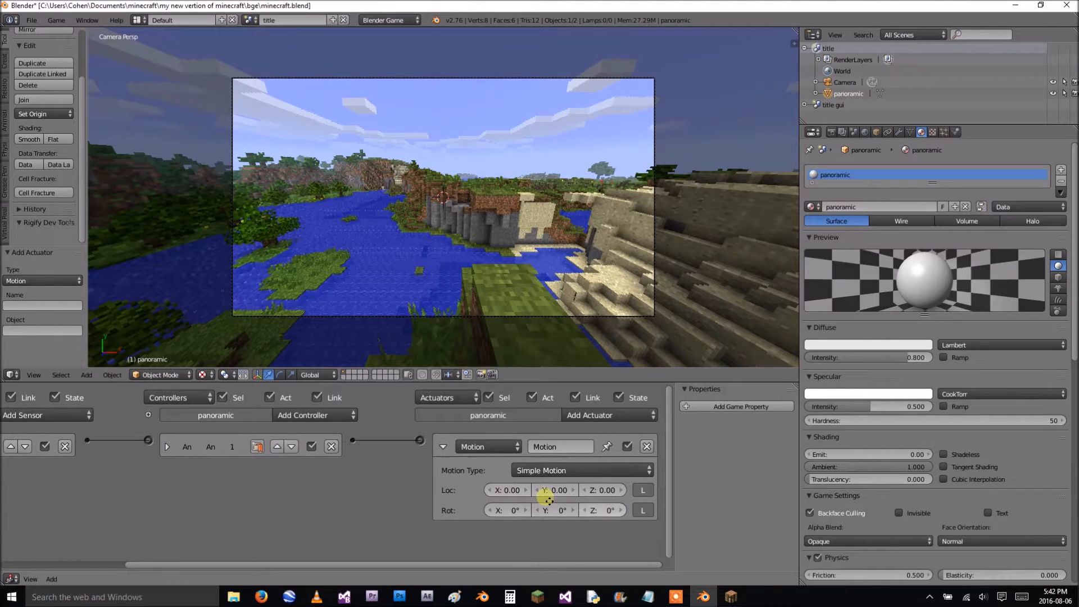
Keep the actuator on Simple Motion and set its Y rotation to 0.1°.
click(527, 470)
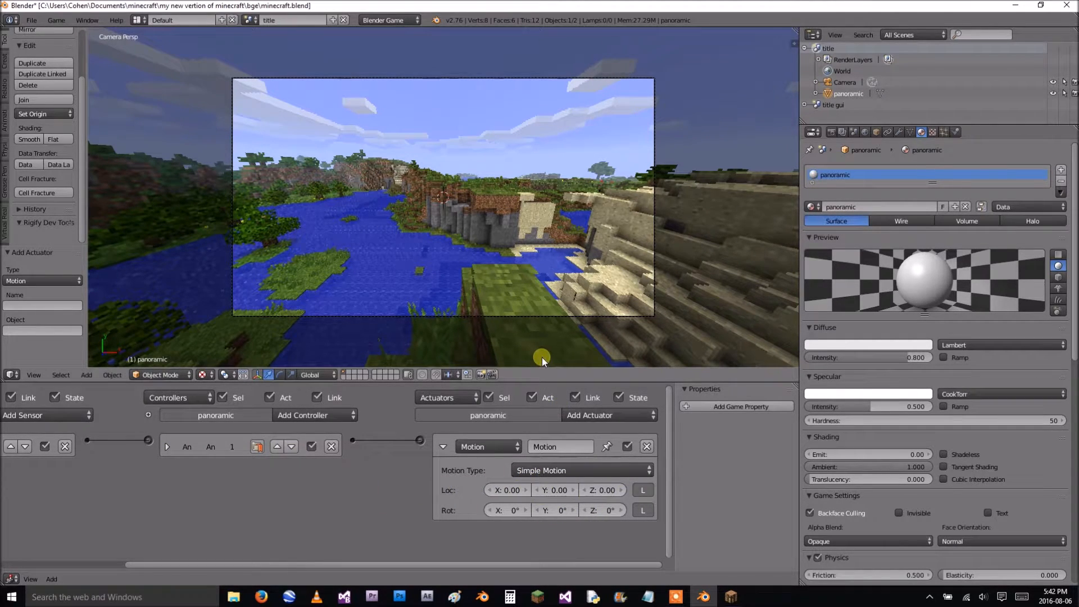
middle_drag(540, 340, 548, 236)
scroll(553, 334, down, 8)
scroll(550, 225, up, 6)
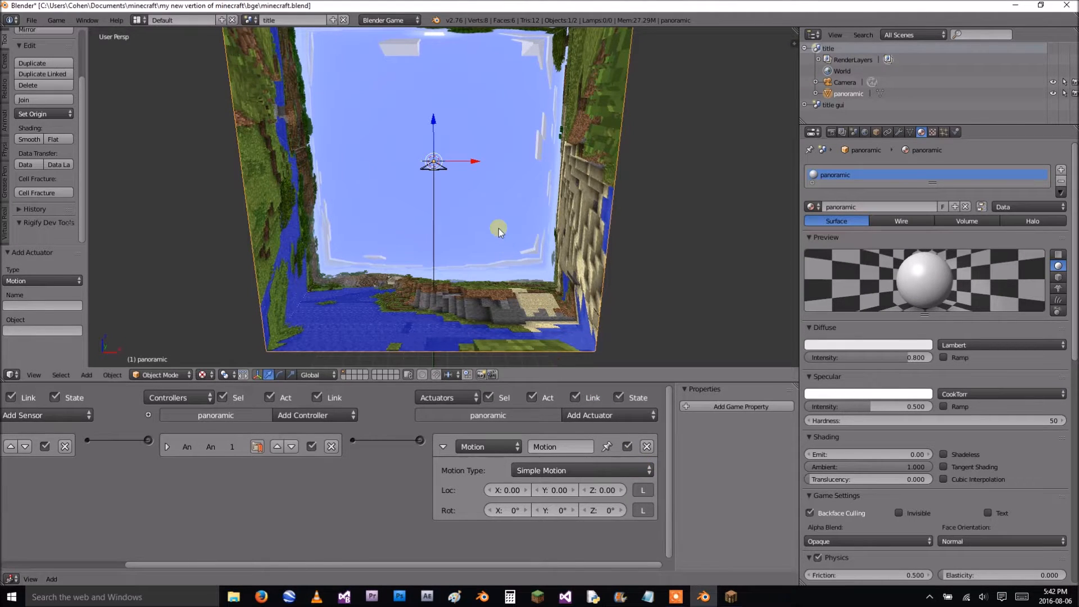
scroll(499, 230, down, 2)
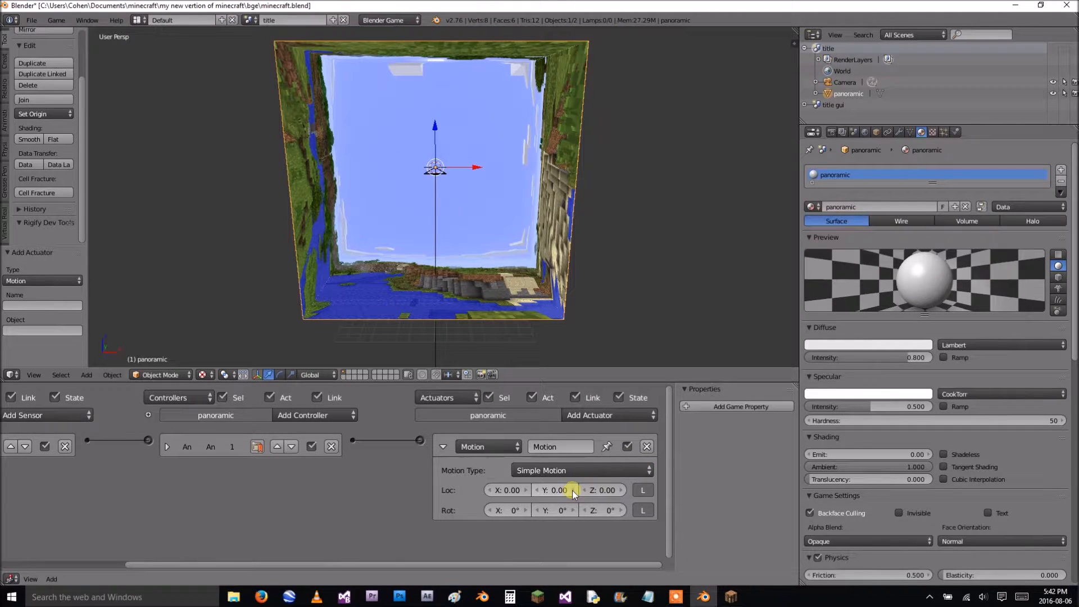
click(572, 509)
Try an X rotation of 0.04° on the panoramic cube's Motion actuator and test it by running the game from the camera view.
middle_drag(608, 197, 583, 288)
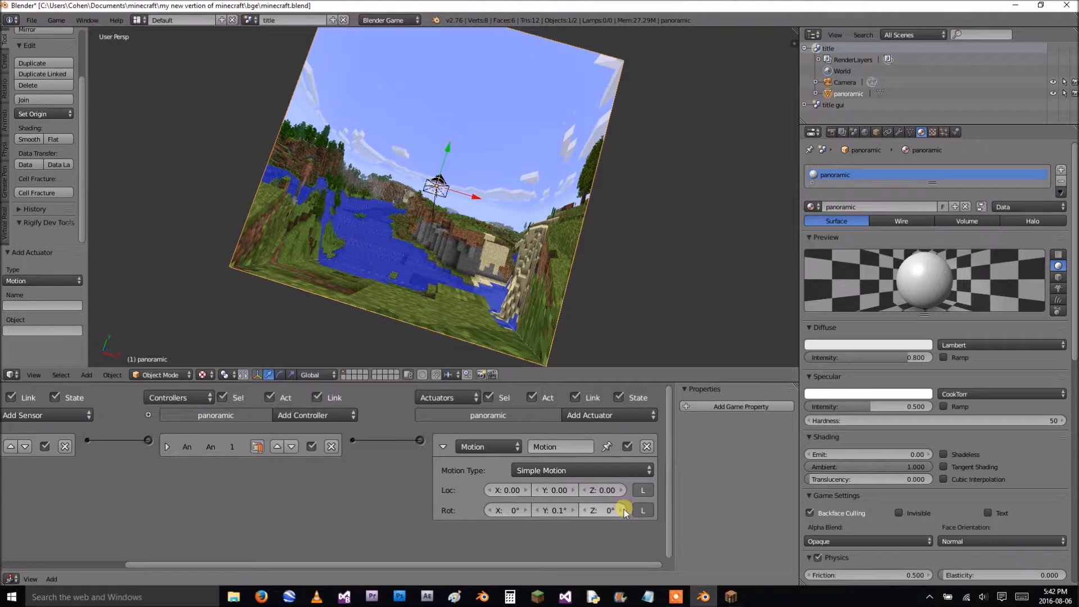
click(525, 510)
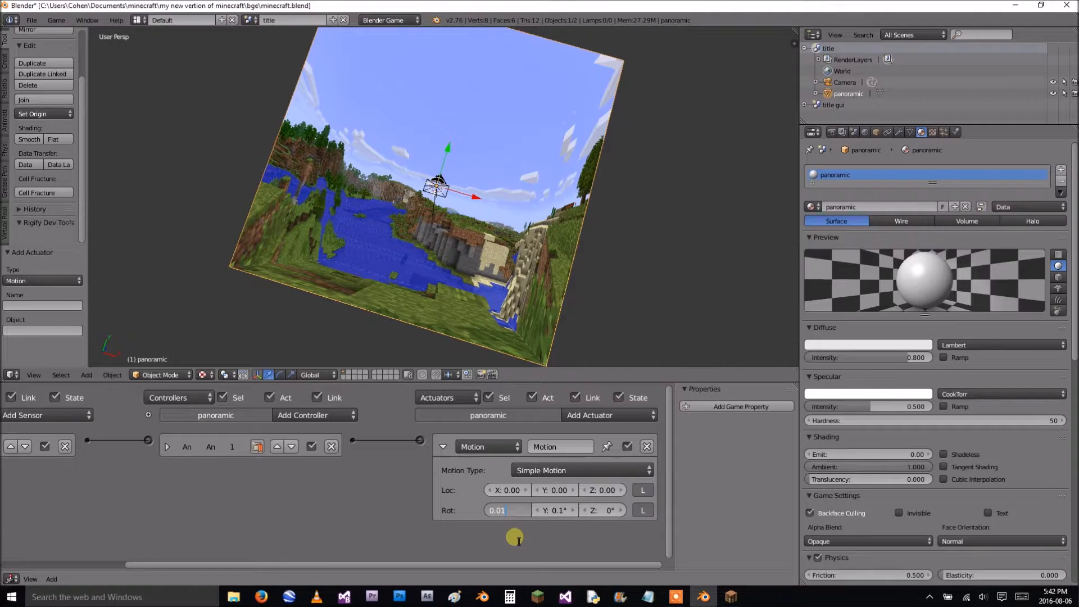
click(444, 447)
key(KP_0)
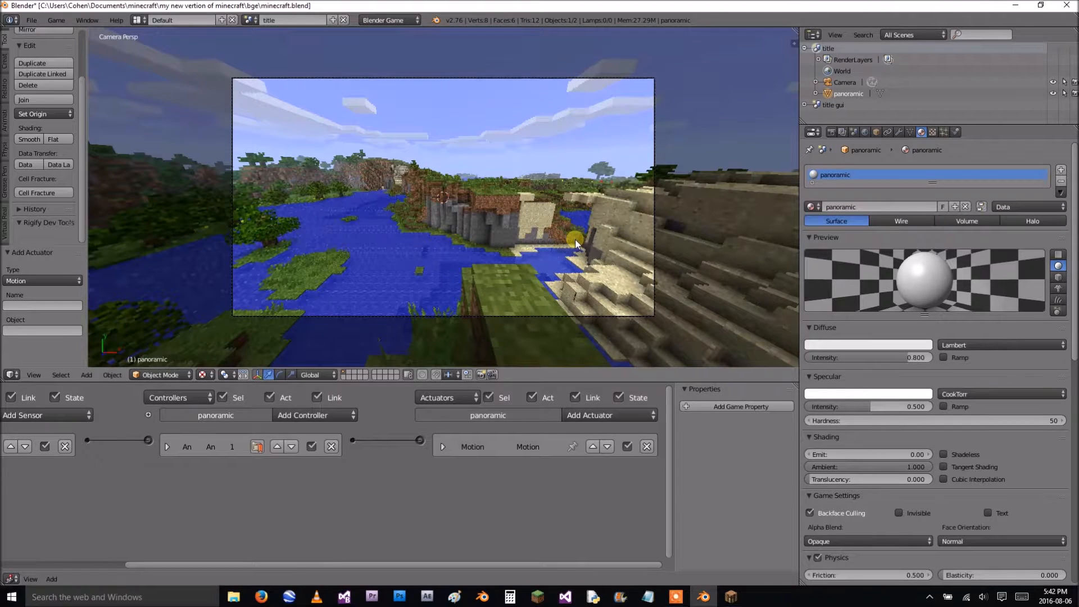
key(p)
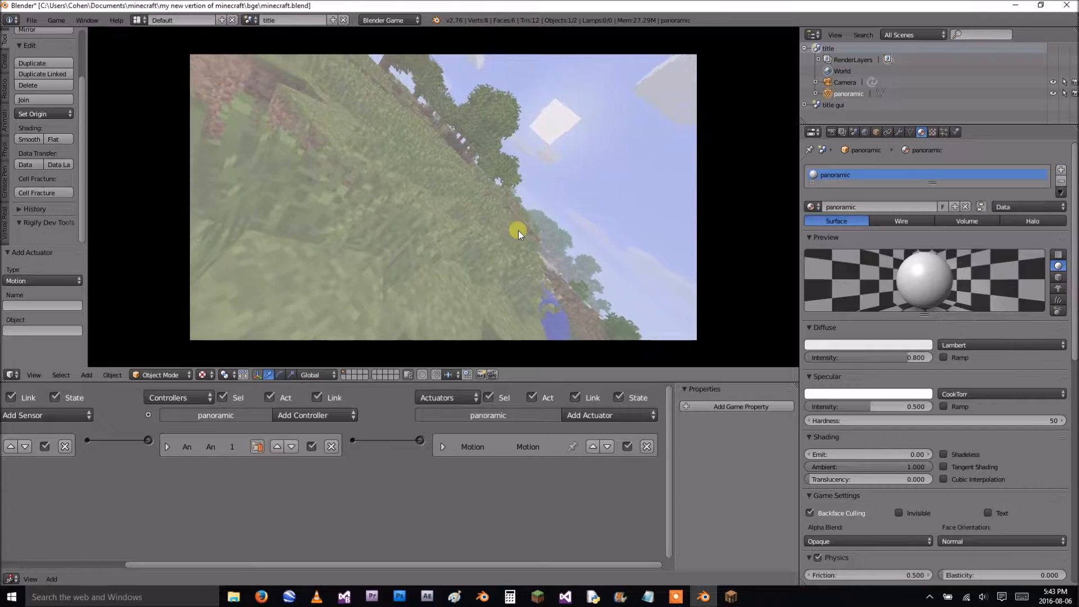
key(Escape)
Set the Motion actuator's X rotation to 0° and run the game to check the panorama's spin.
click(444, 446)
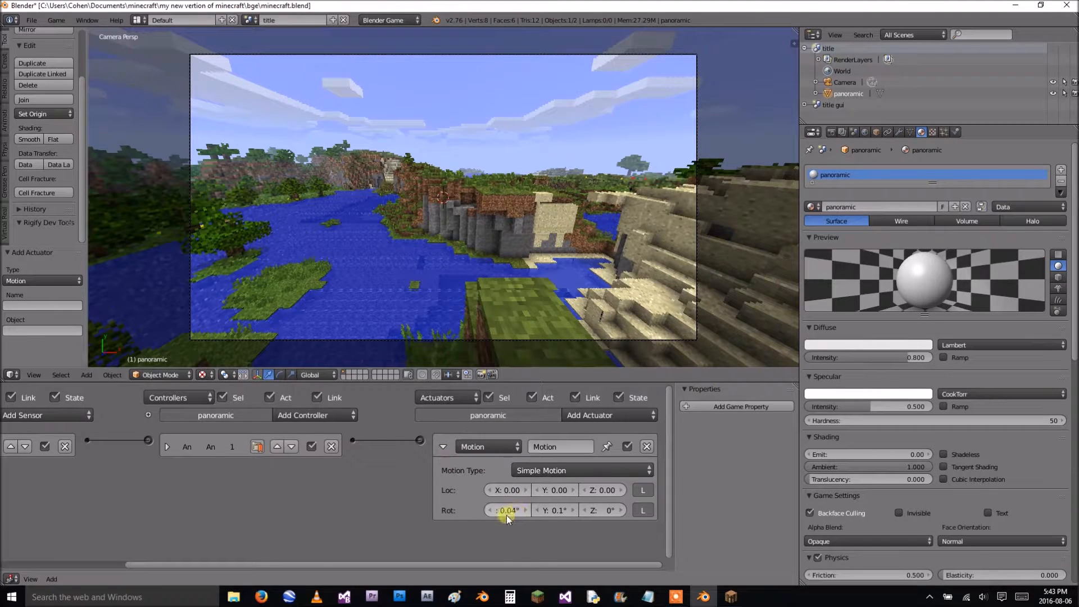
text(0)
click(442, 445)
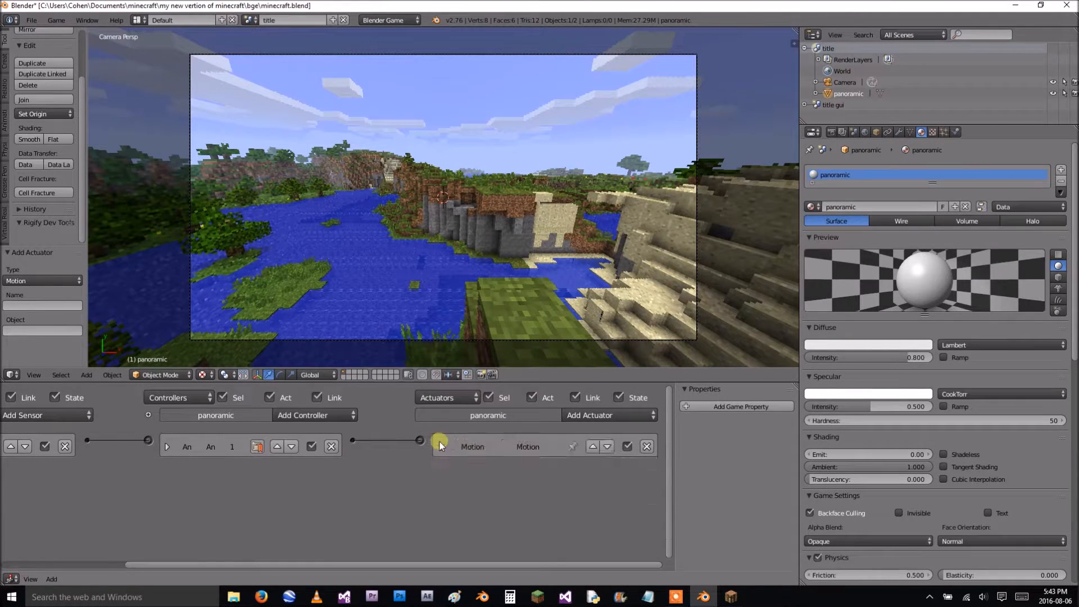
key(p)
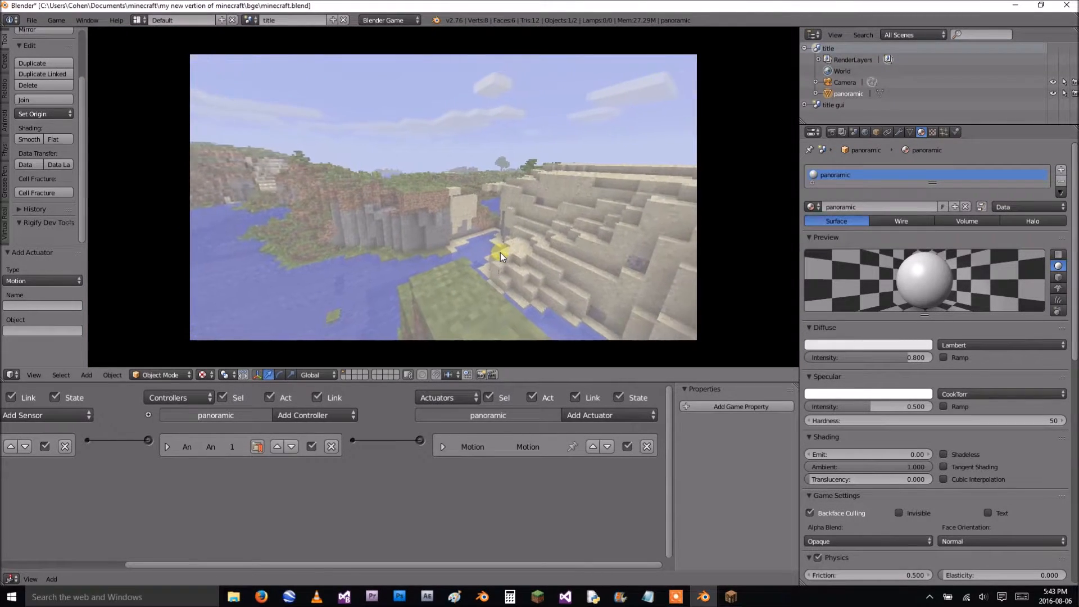
key(Escape)
Lower the Y rotation in the panoramic cube's Motion actuator to slow the spin.
click(443, 446)
click(565, 510)
text(0.1d)
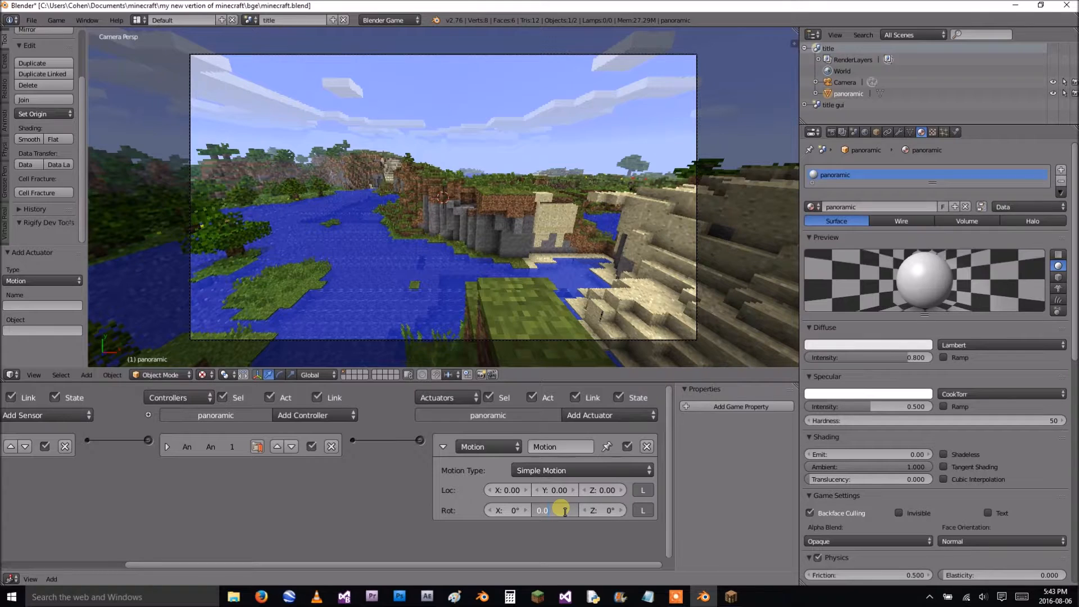
key(Return)
click(443, 447)
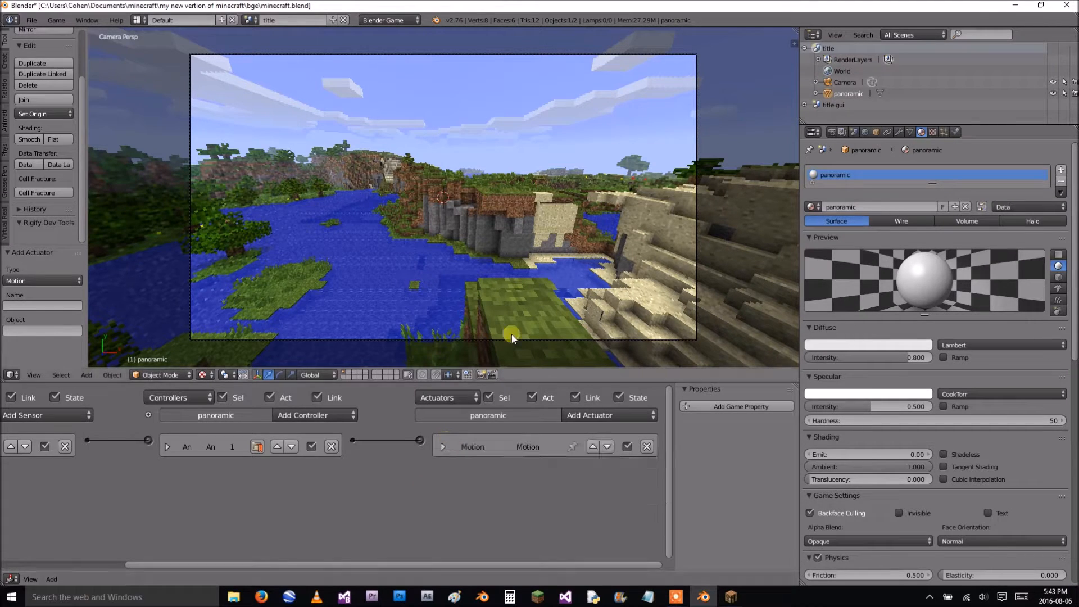
Run the game and compare the rotating background with Minecraft's own title screen.
key(p)
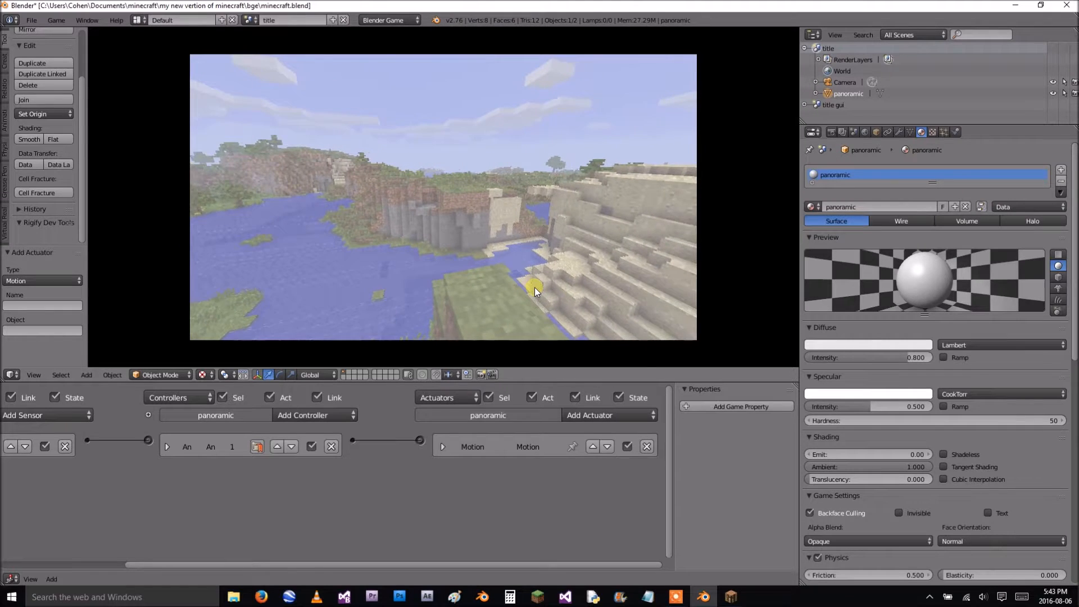
click(731, 596)
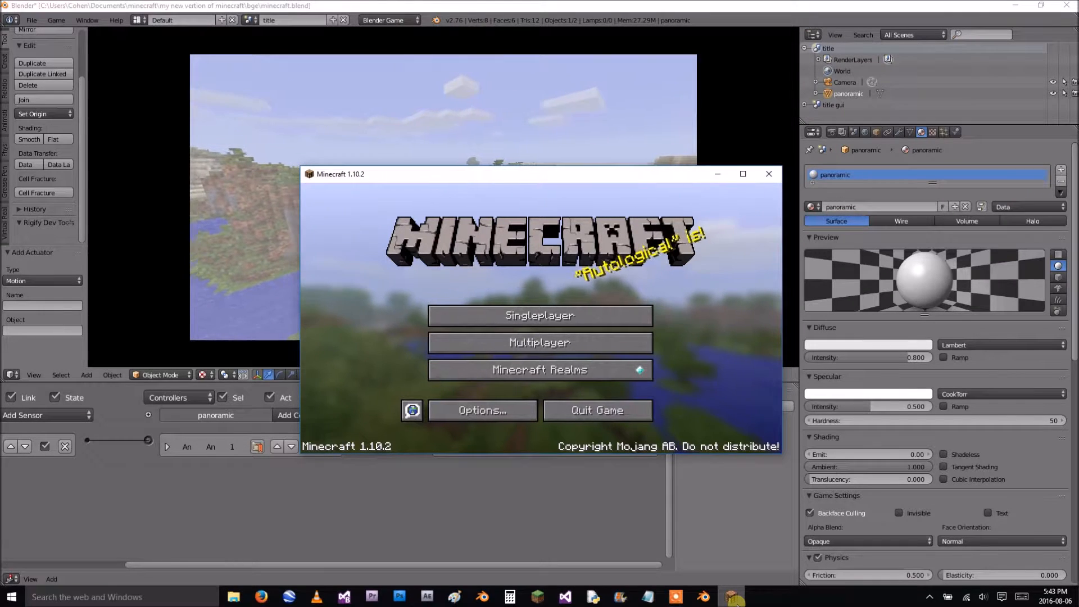
click(717, 176)
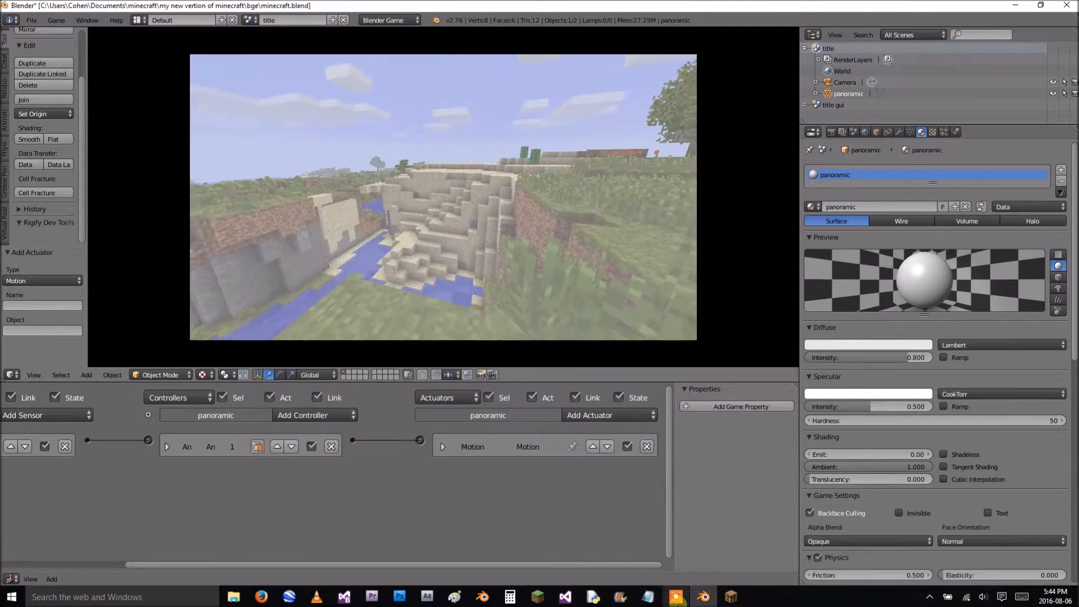
mouse_move(1010, 556)
click(1025, 557)
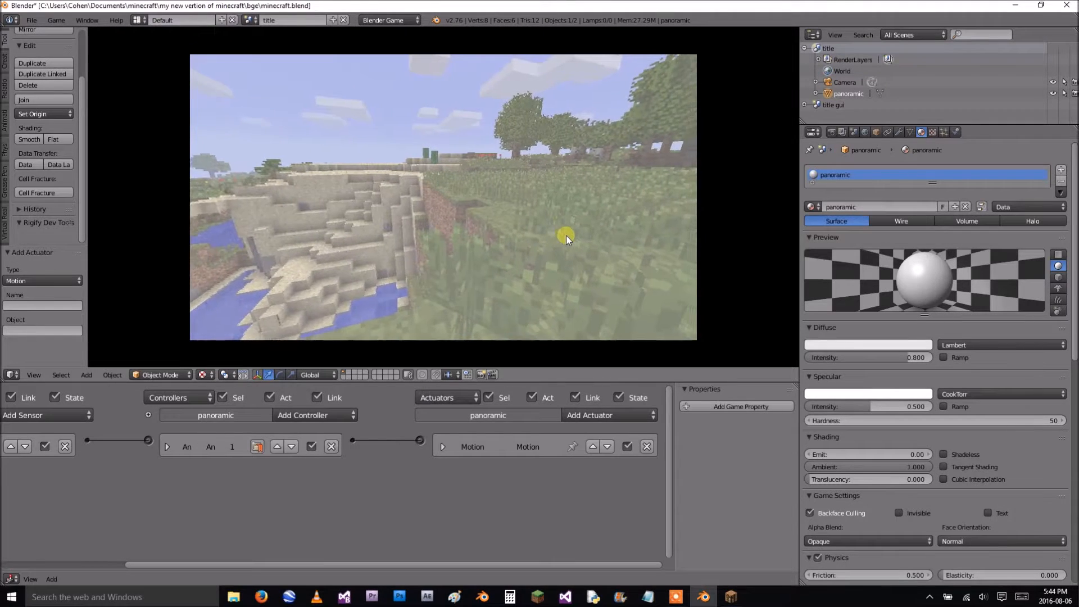
key(Escape)
Switch to the title gui scene.
click(248, 20)
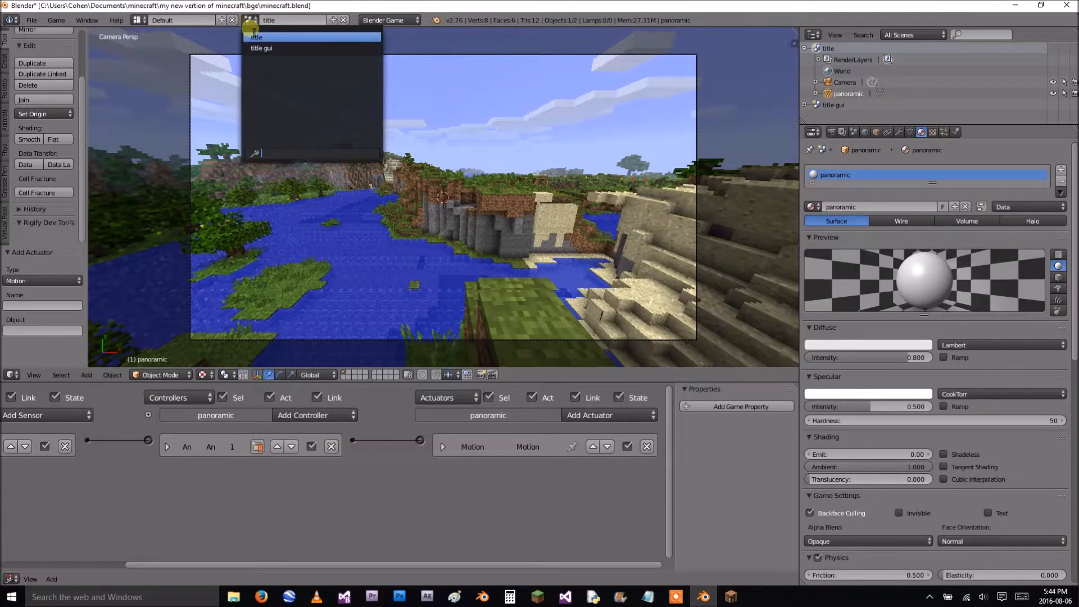
click(265, 52)
key(KP_0)
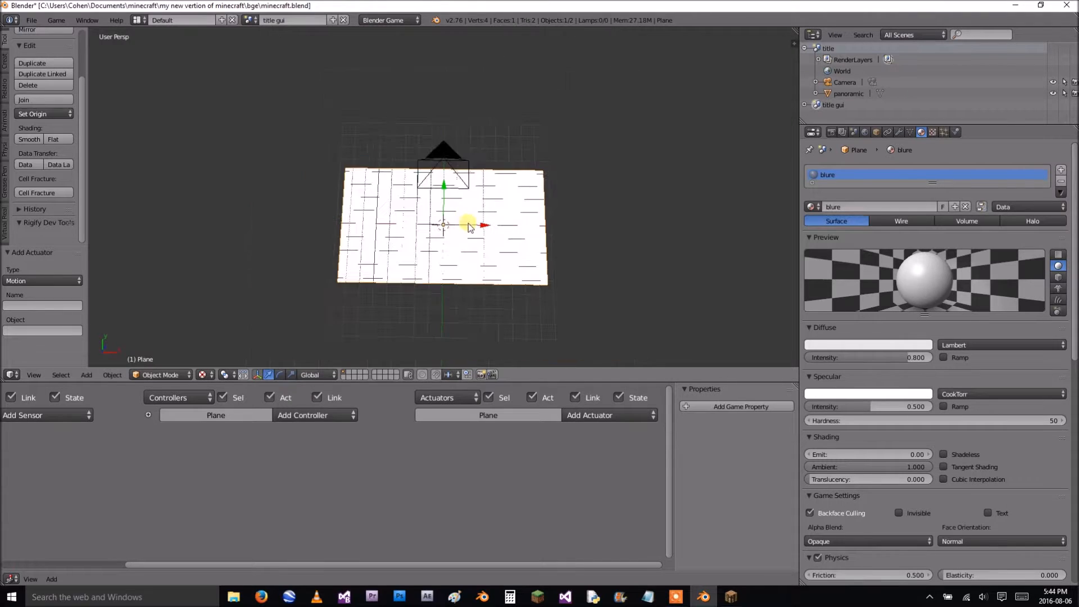
Select the title gui scene's camera and snap the 3D cursor to it.
right_click(465, 166)
middle_drag(465, 165, 469, 159)
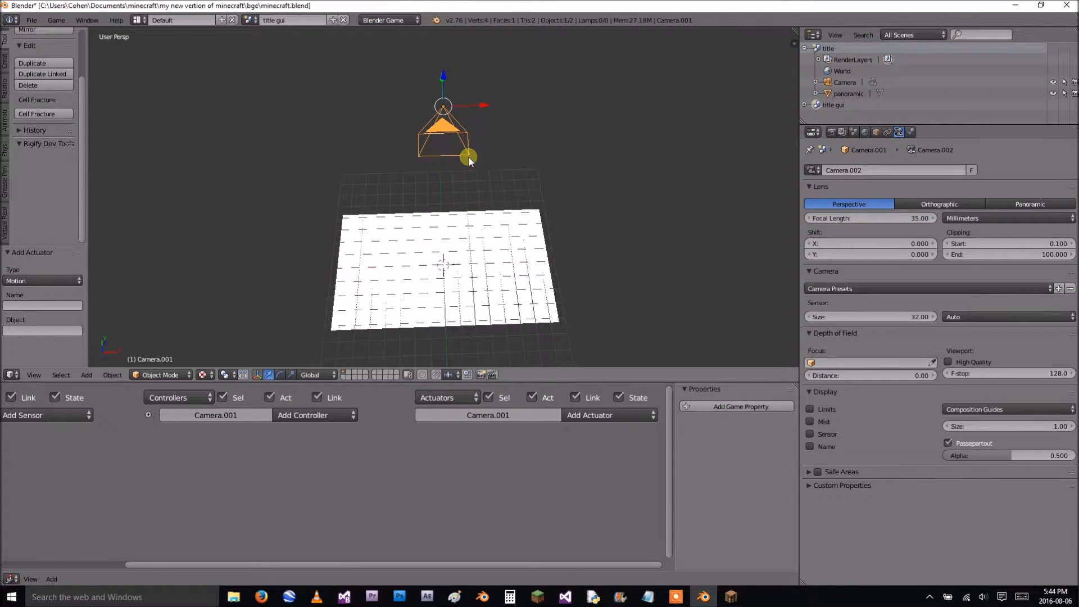
key(shift+a)
key(shift+s)
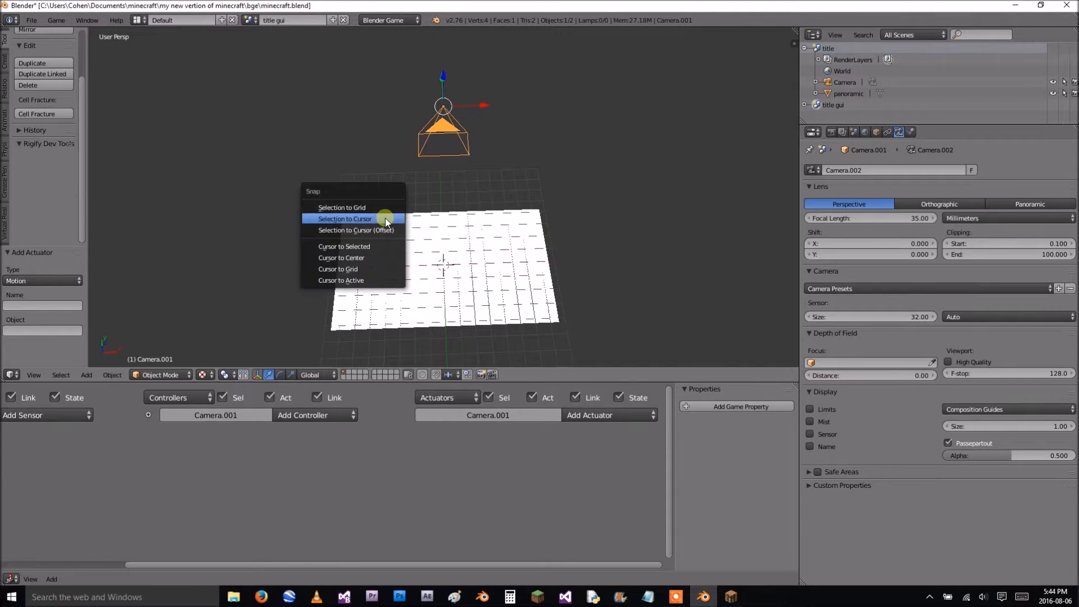
click(384, 248)
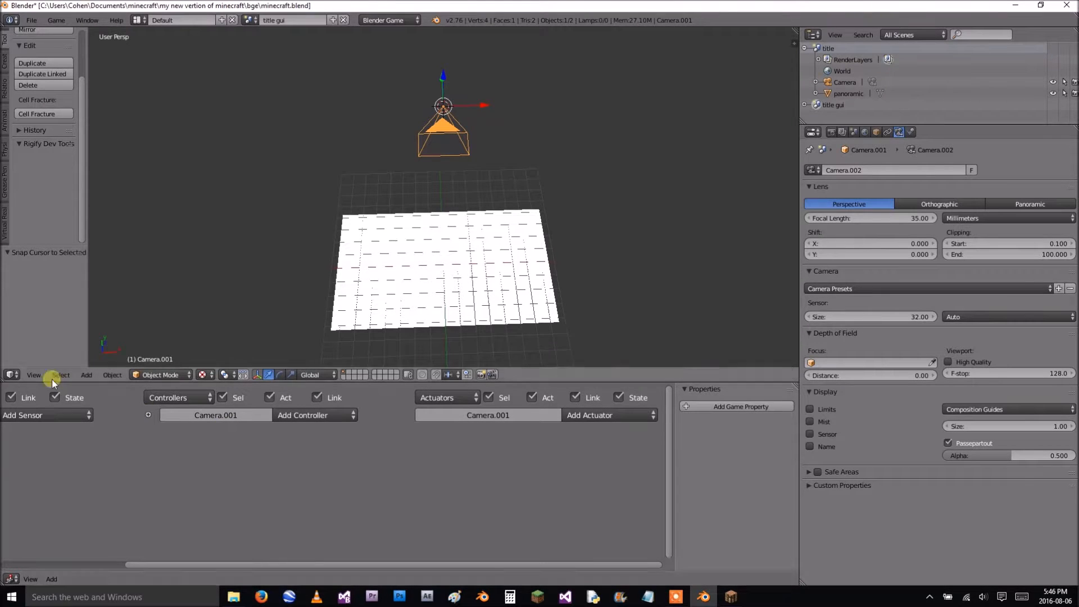
Switch to File Explorer and open widgets.png from the texture packs folder to view it.
click(243, 597)
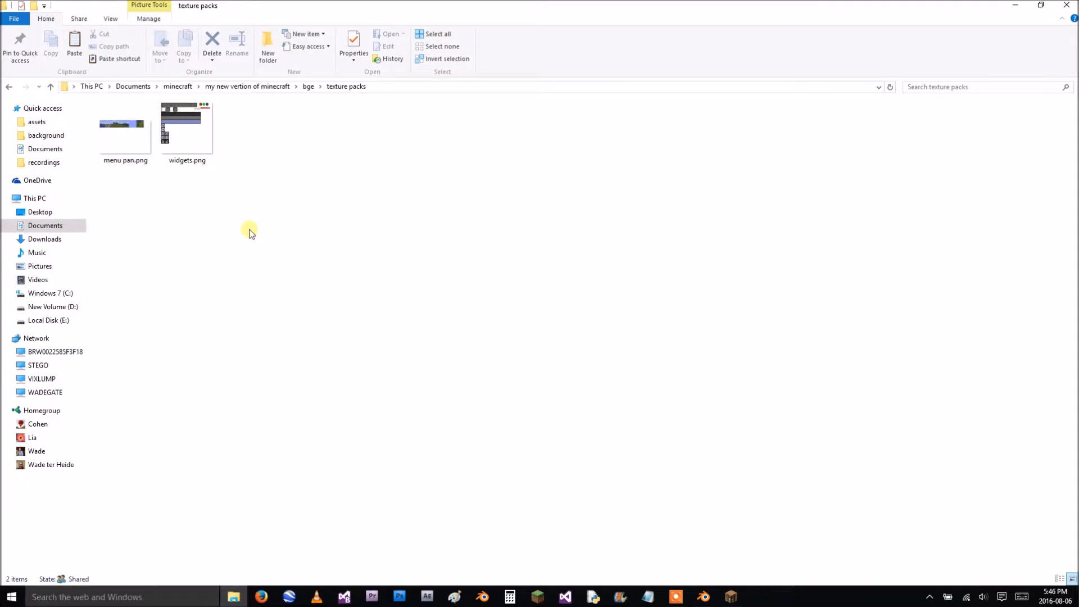
click(185, 146)
double_click(186, 147)
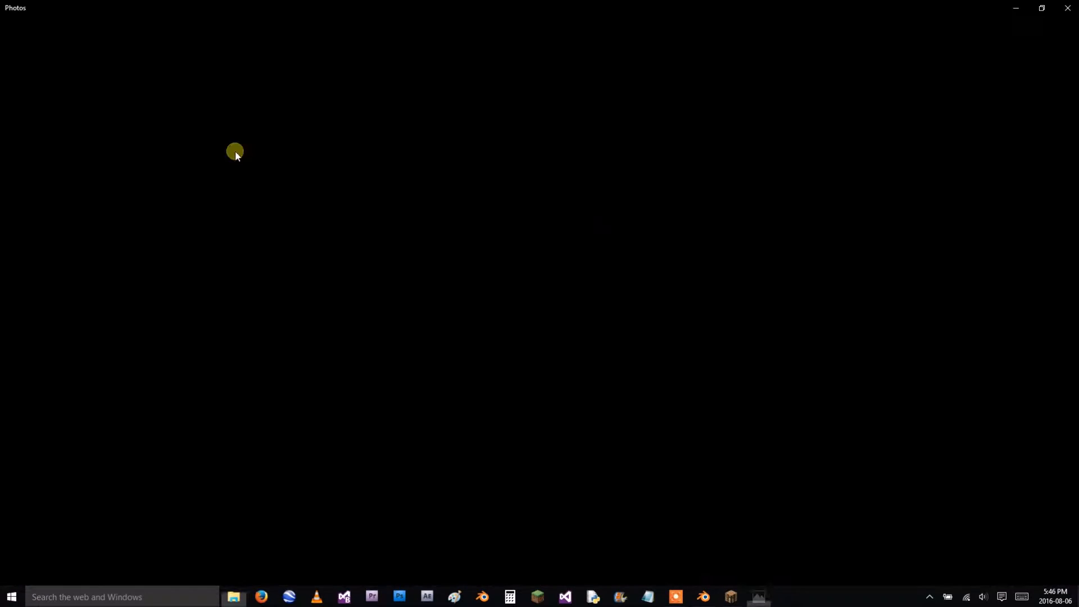
click(1067, 6)
click(538, 299)
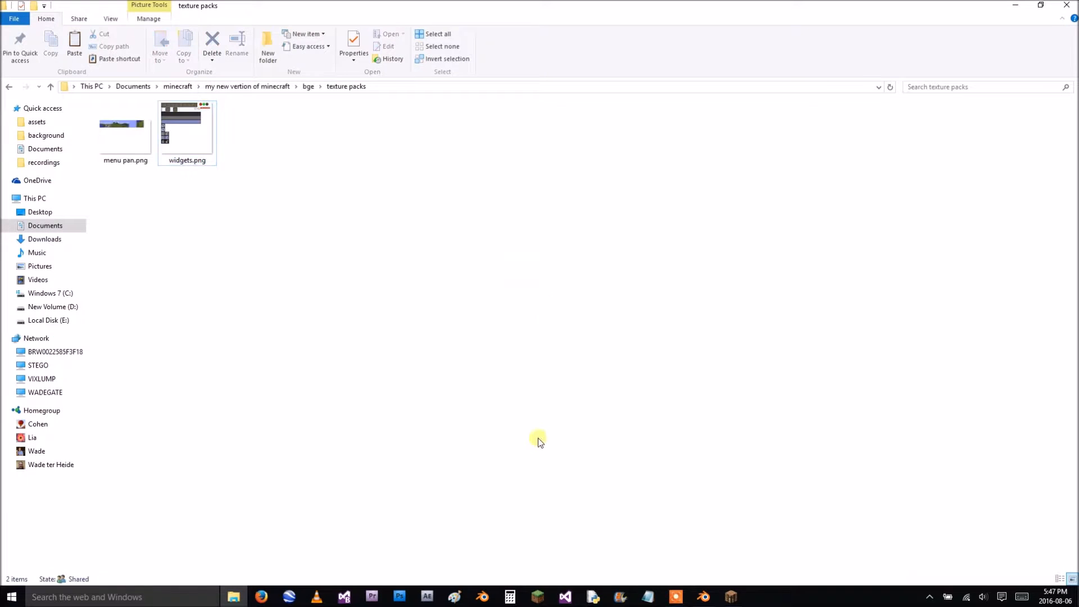
Switch to Minecraft to examine its title screen, and return to Blender.
click(726, 598)
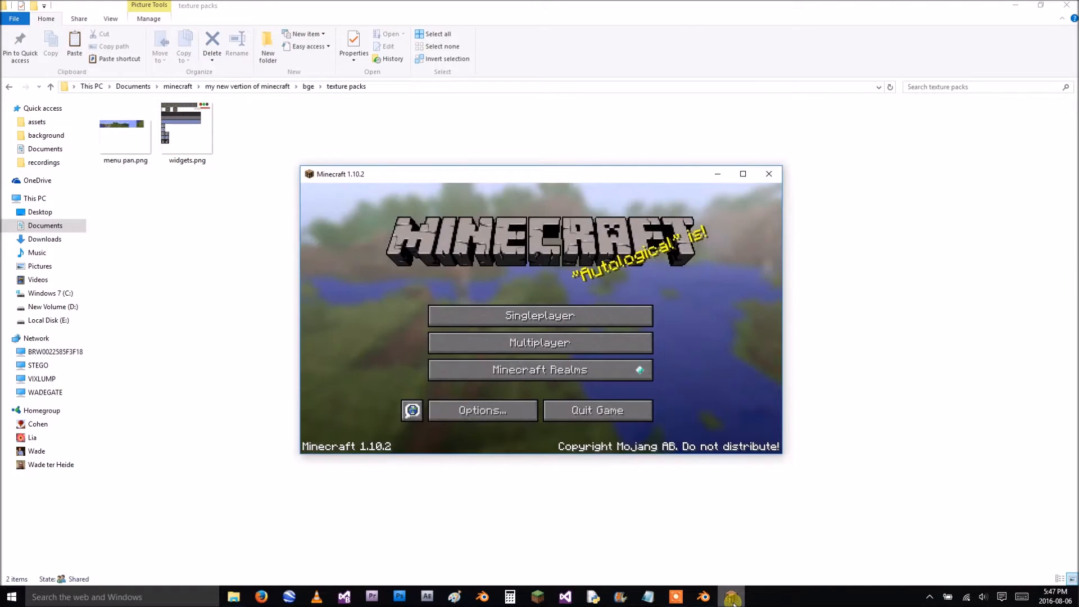
click(725, 598)
click(703, 597)
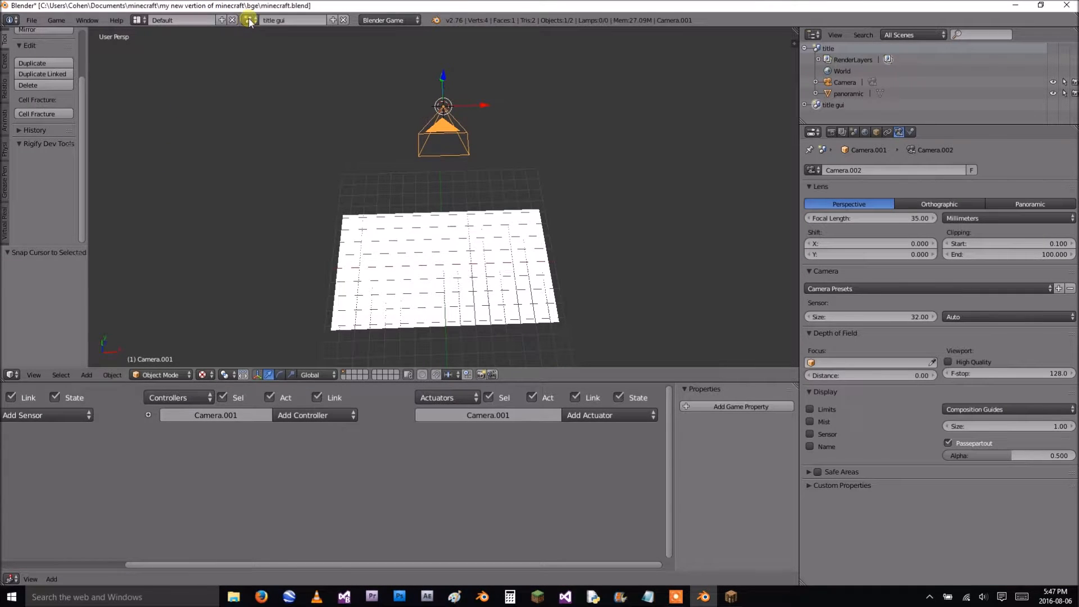
Select the large white plane and snap the 3D cursor to the scene's center.
key(KP_0)
middle_drag(459, 198, 514, 190)
scroll(513, 190, down, 7)
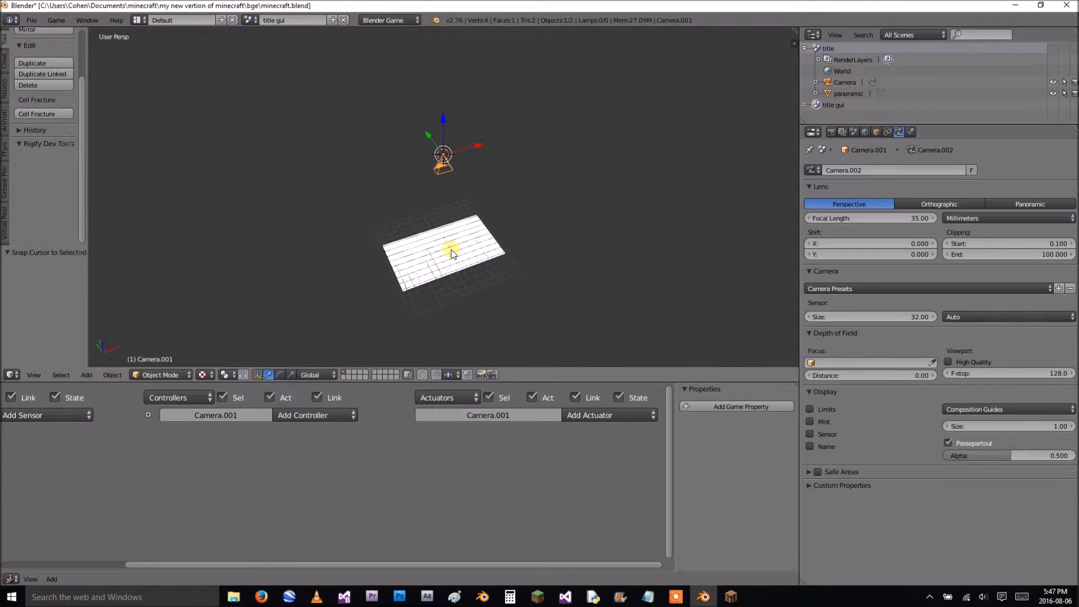
right_click(429, 247)
key(shift+s)
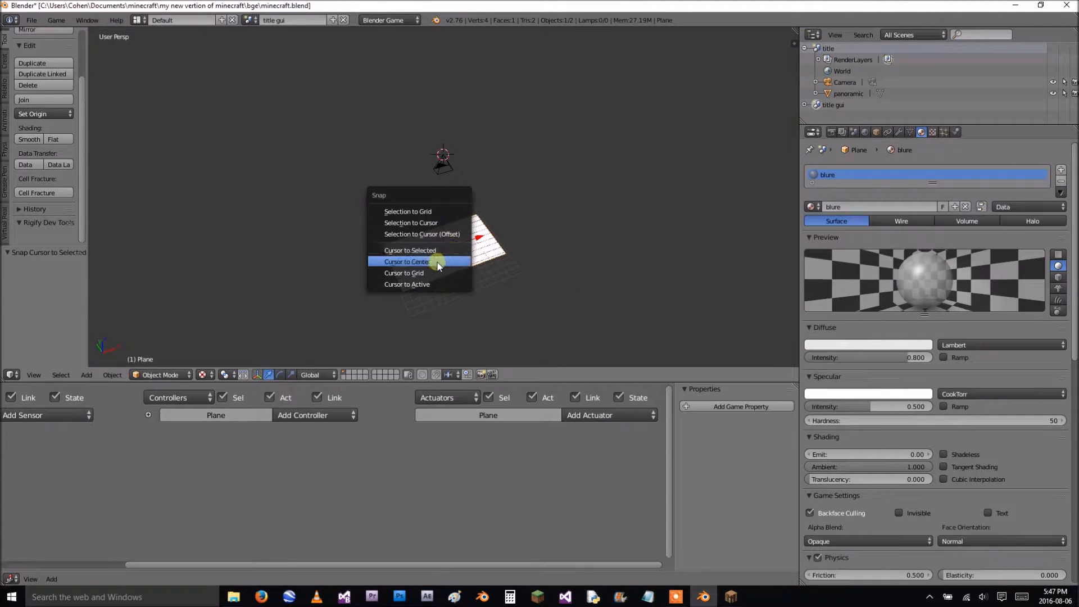
click(442, 264)
Add a new plane at the 3D cursor and raise it about 0.714 along Z above the large plane.
key(shift+a)
mouse_move(446, 261)
click(482, 263)
drag(443, 223, 442, 220)
Scale the new plane down uniformly to about 0.326, judging its size from the camera view.
key(KP_0)
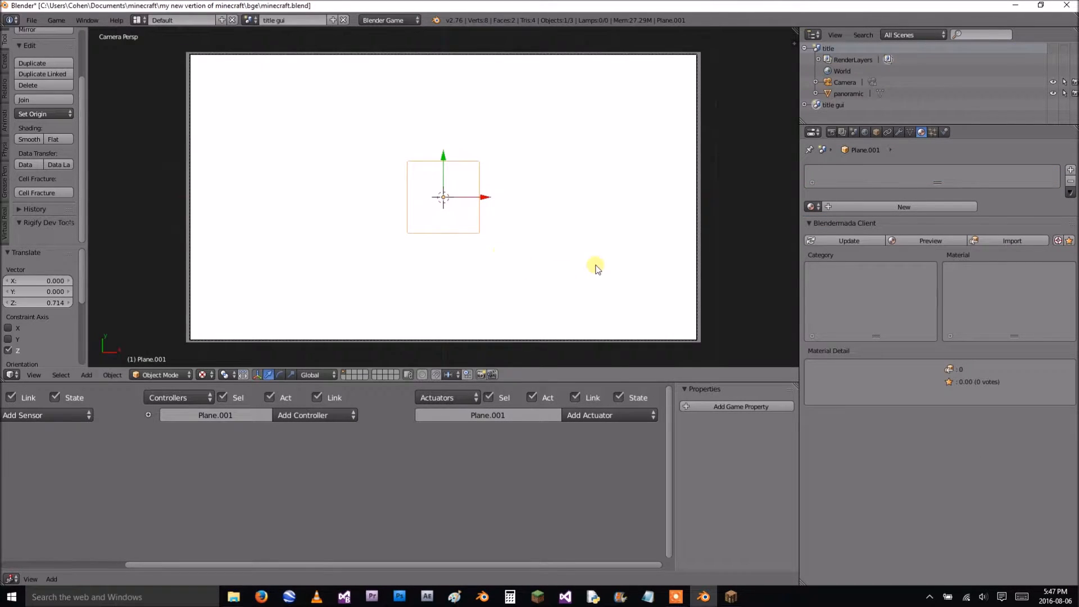
key(s)
click(554, 242)
key(s)
click(509, 204)
Rename the large background plane in the title gui scene as blure and hide it in the viewport.
right_click(554, 189)
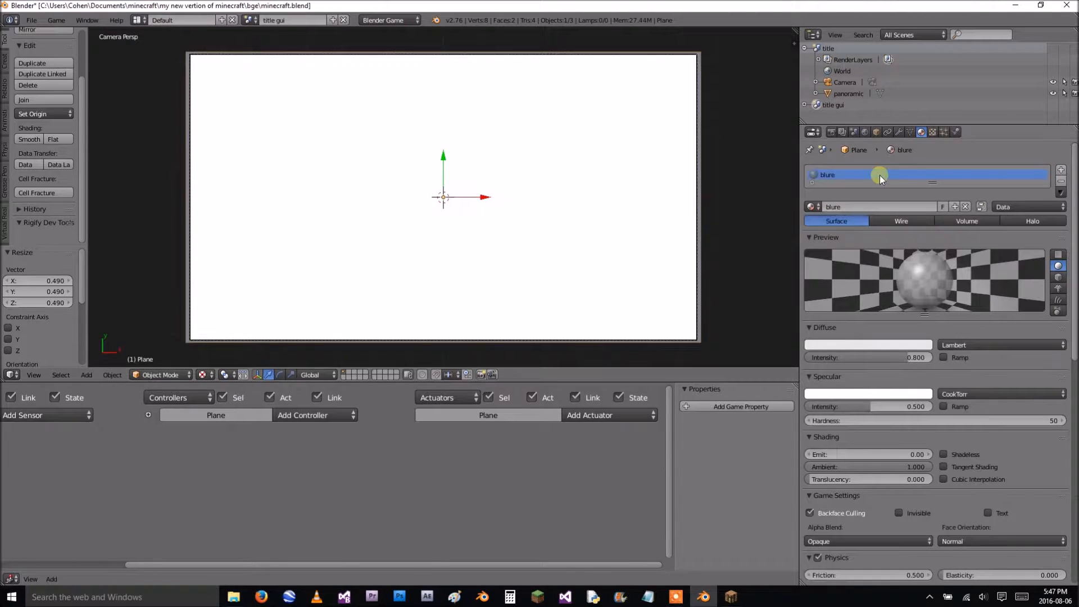
click(805, 48)
click(804, 60)
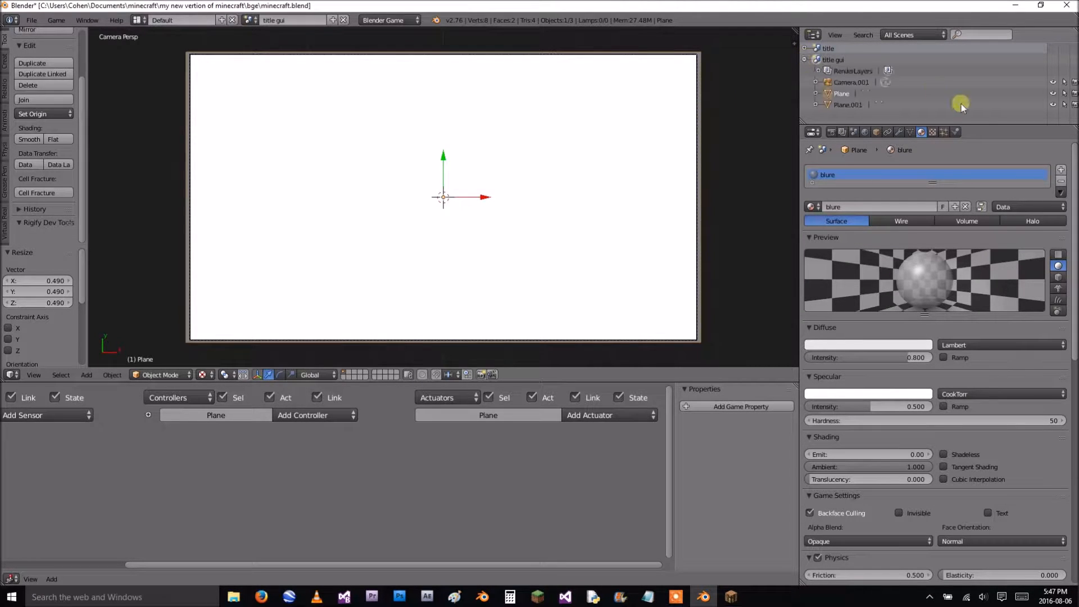
click(877, 132)
click(887, 170)
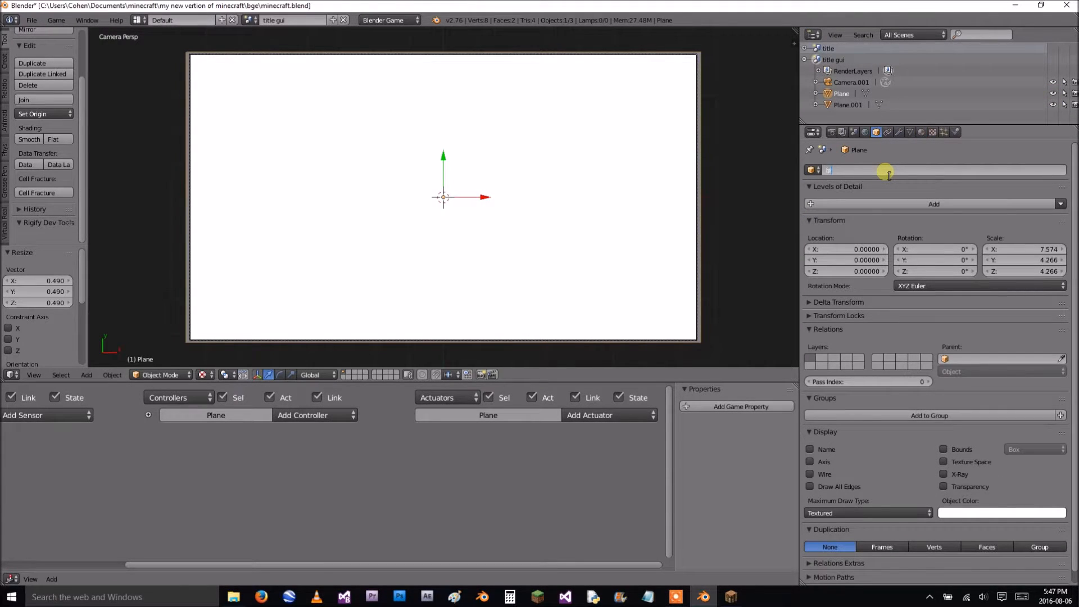
key(Return)
click(1053, 105)
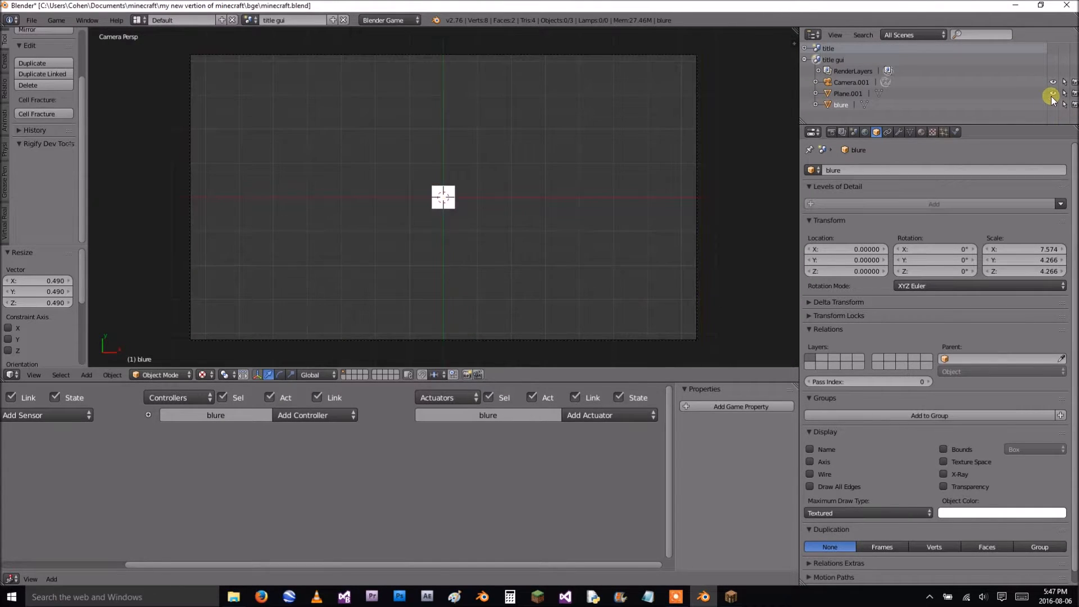
Rename the small plane as Singleplayer button, using Minecraft's title screen as the reference for the button.
right_click(453, 189)
click(889, 170)
click(731, 597)
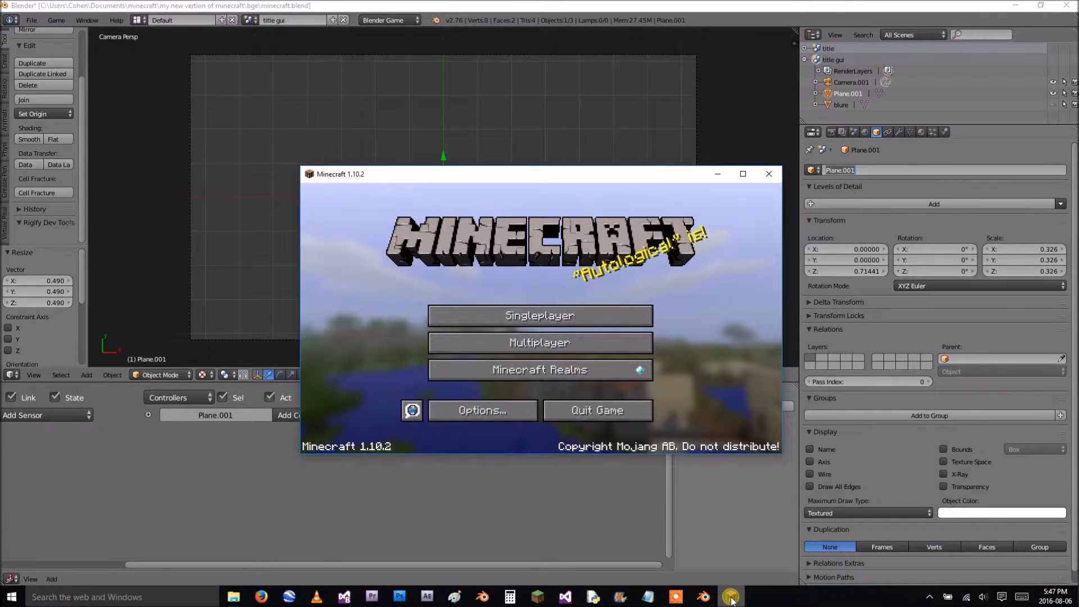
click(732, 597)
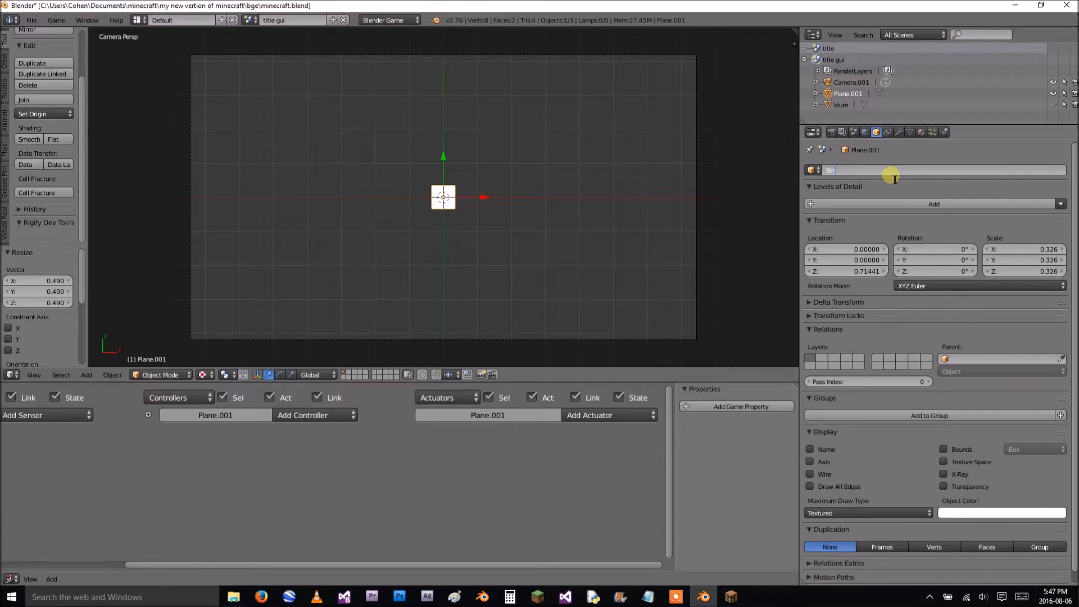
click(732, 597)
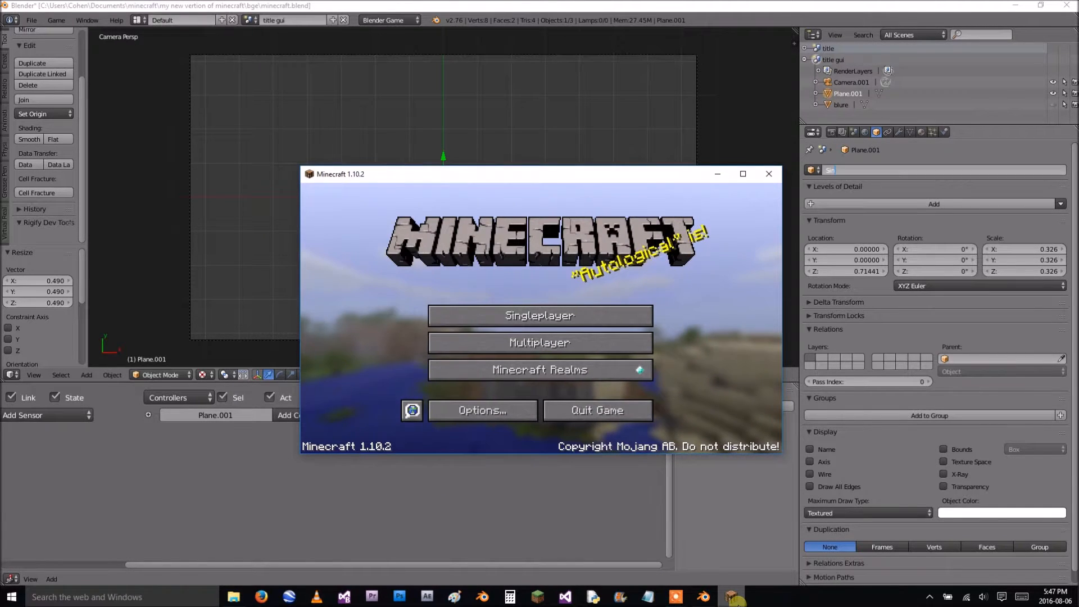
click(731, 597)
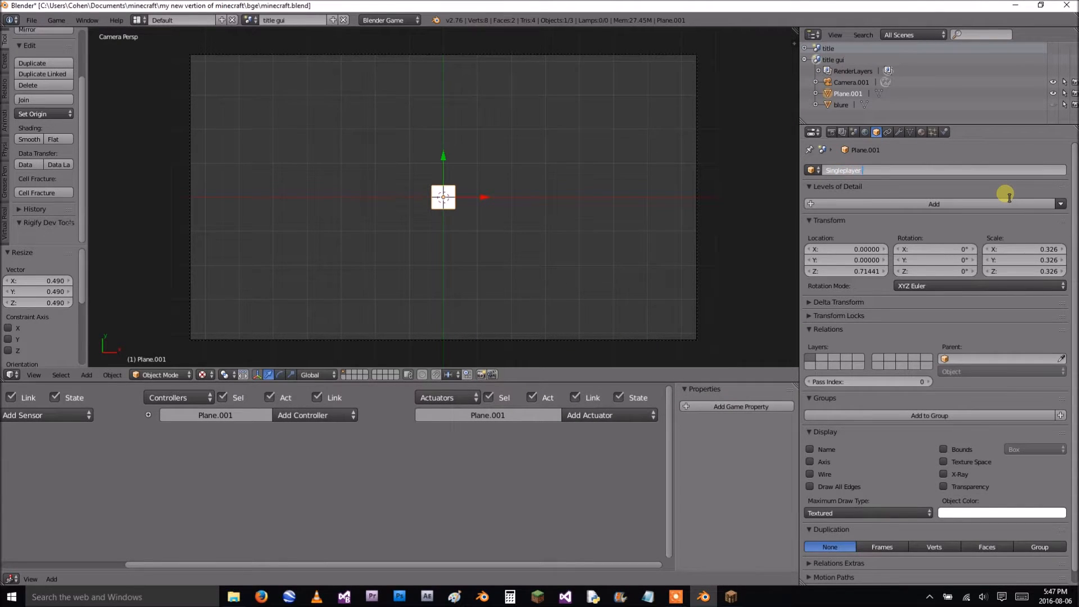
key(Return)
click(736, 600)
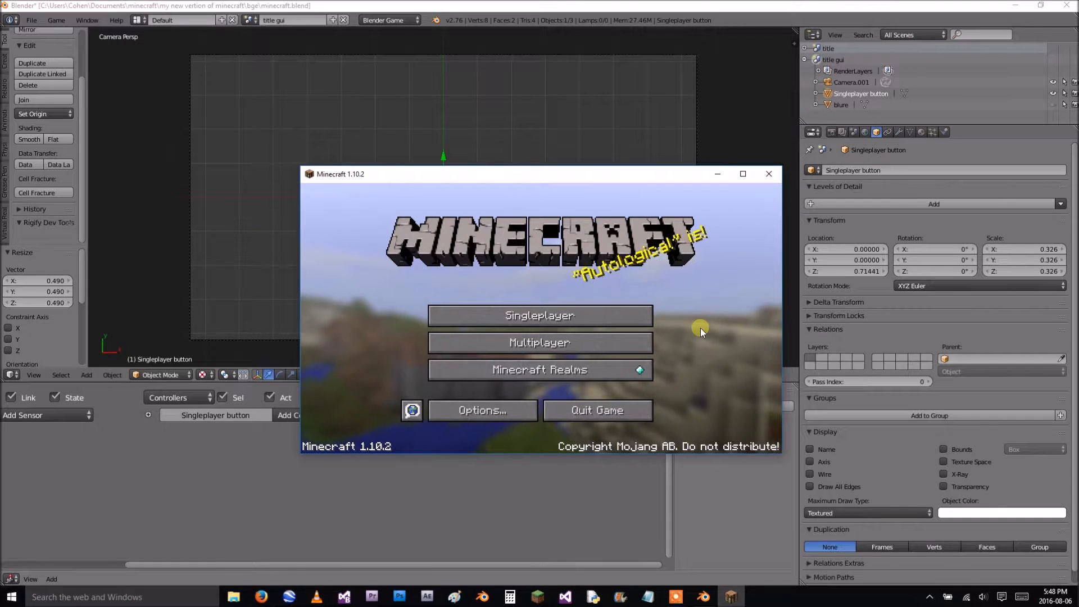
Scale the Singleplayer button plane by about 0.922, and stretch it about 5.35 times along X into a wide bar.
click(717, 175)
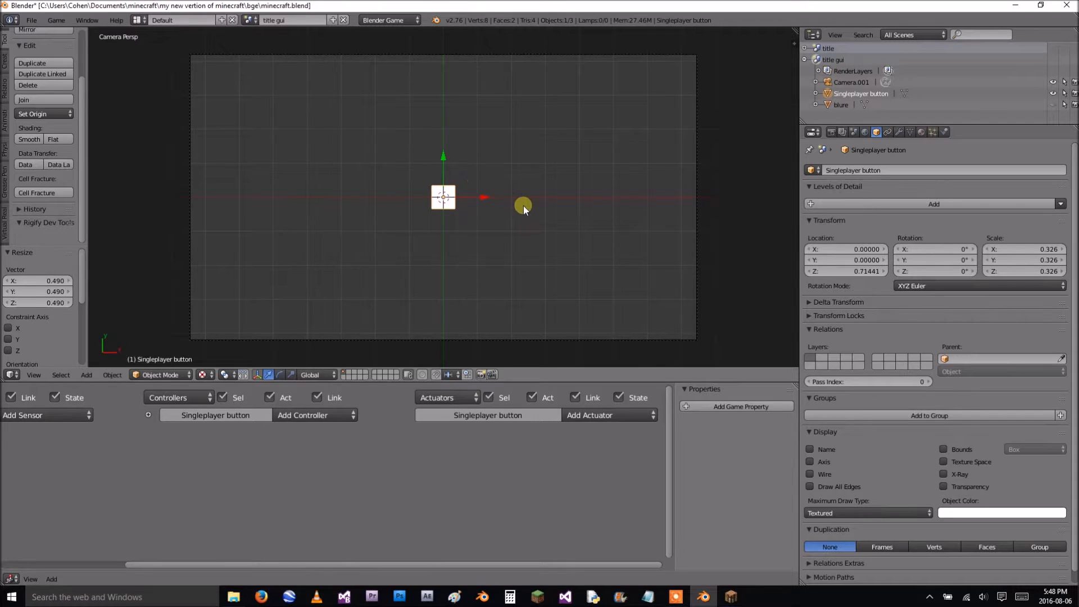
key(s)
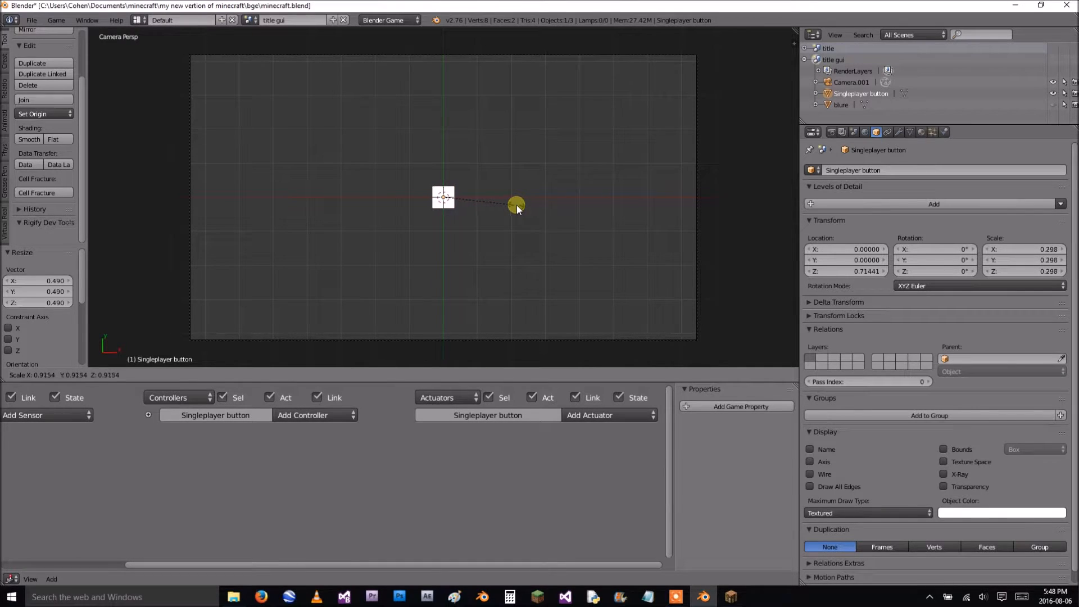
key(x)
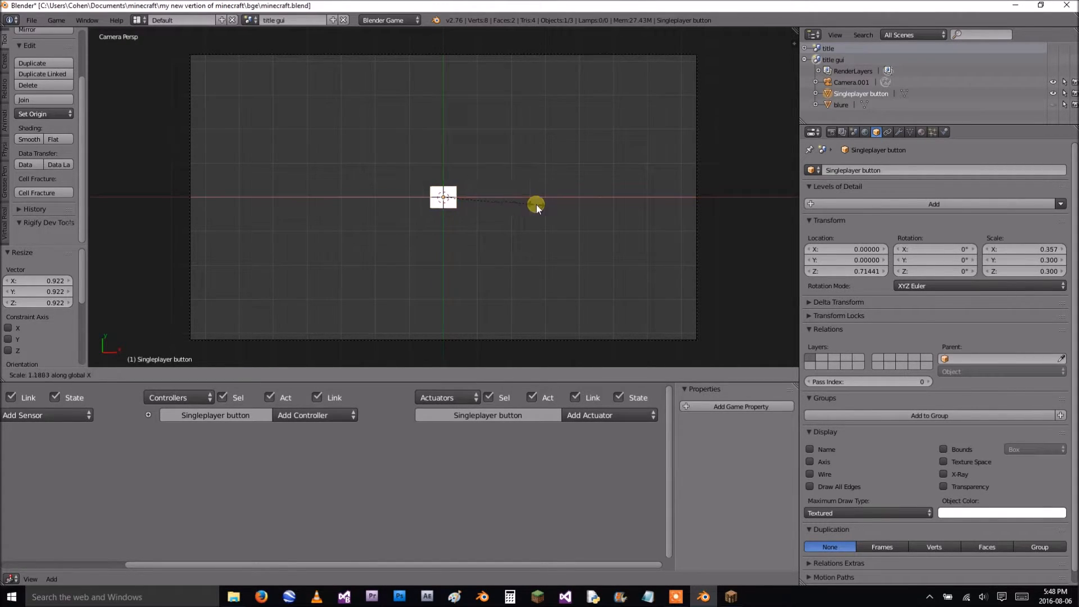
click(131, 253)
Add a new material to the Singleplayer button and name it wiget.
click(919, 133)
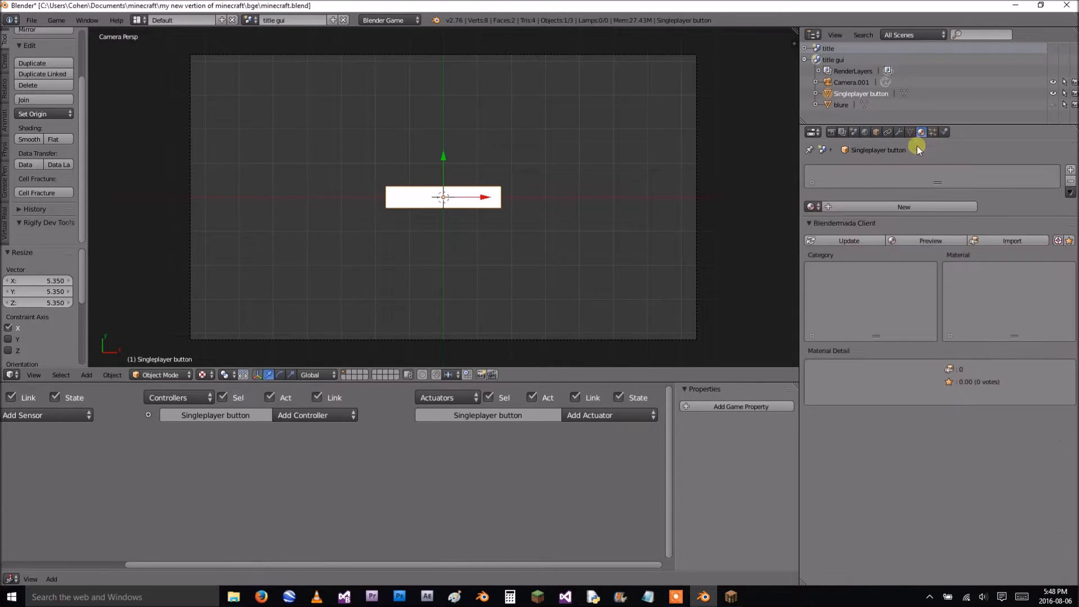
click(893, 208)
double_click(894, 209)
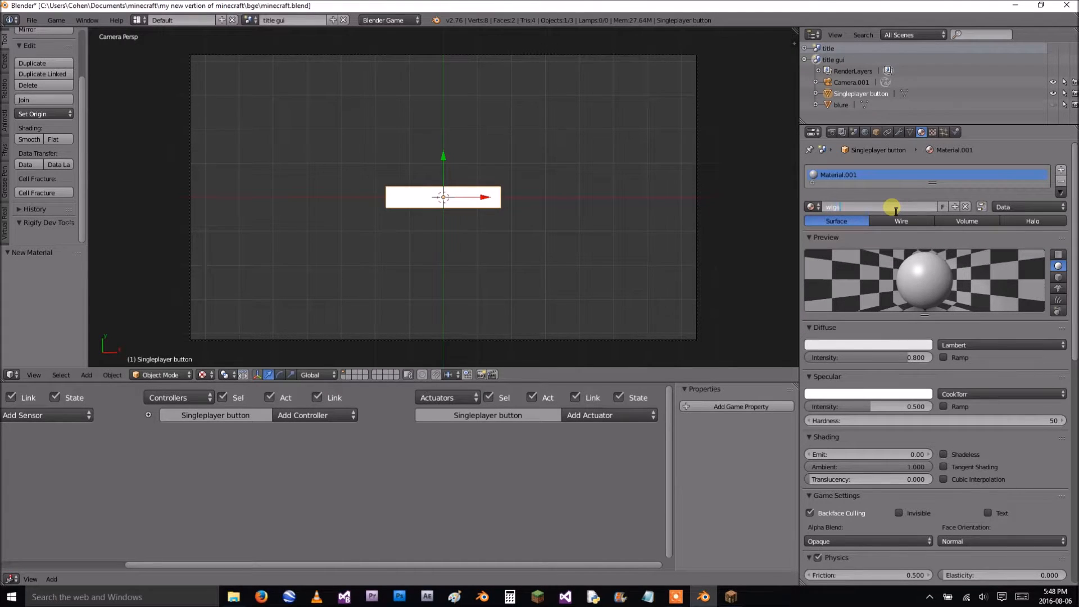
key(Return)
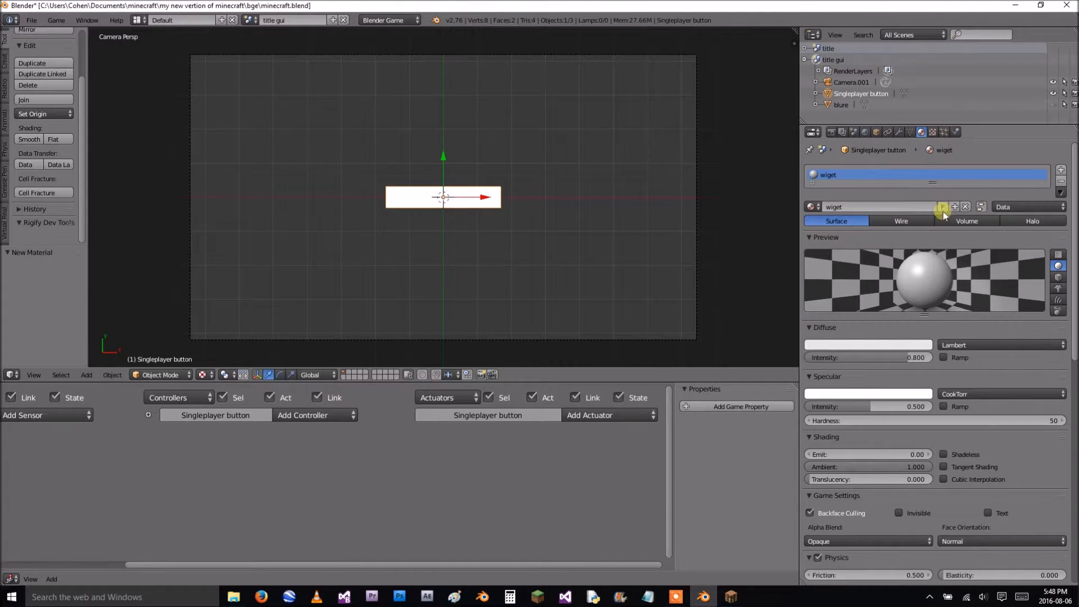
Check the texture packs folder for the widgets image and review the wiget material's alpha blend modes.
click(932, 134)
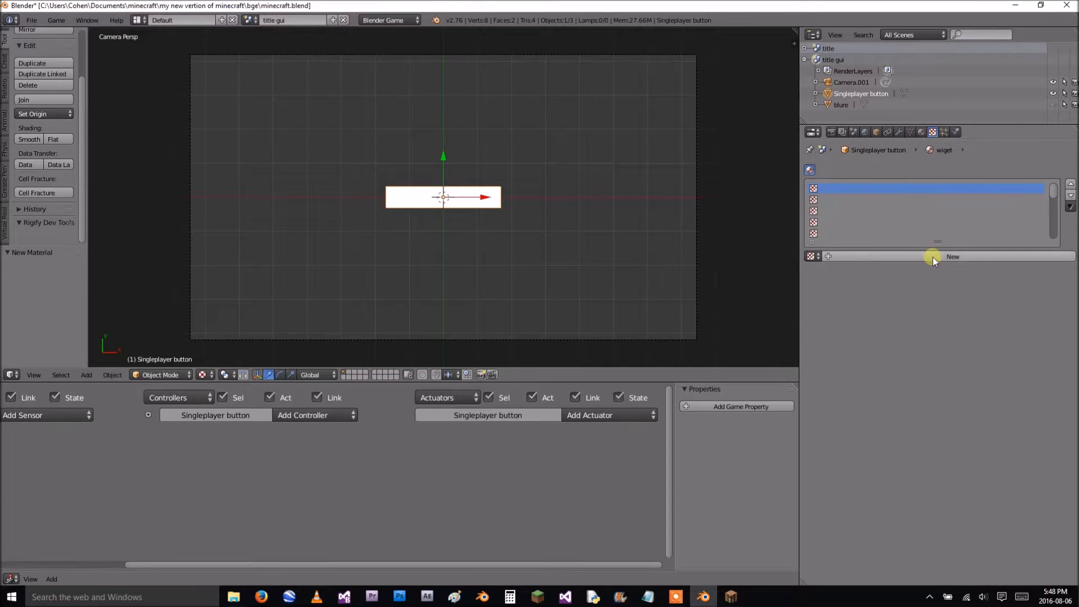
click(921, 132)
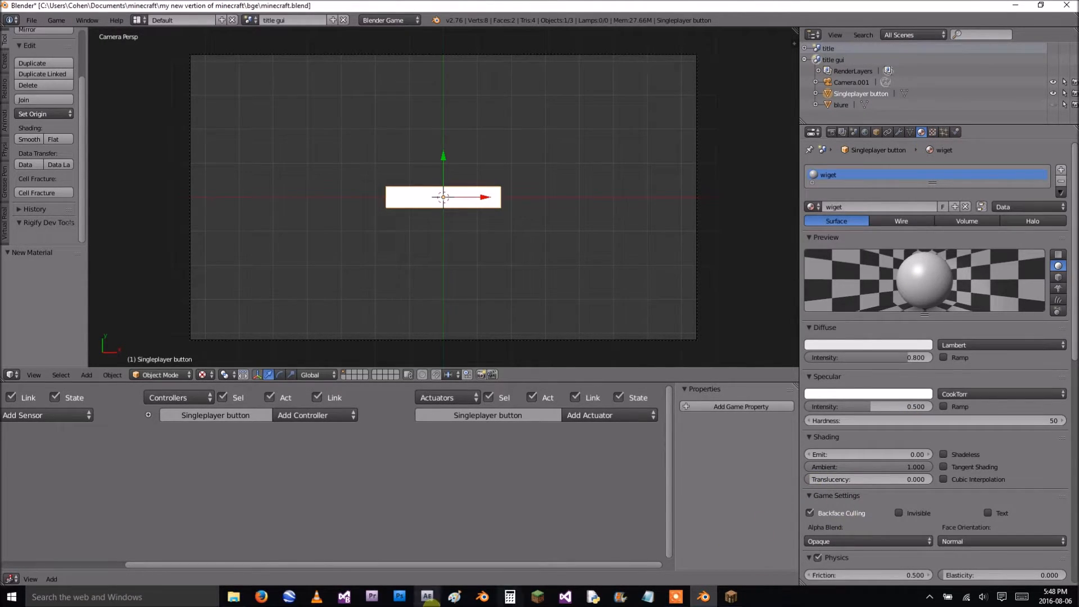
click(235, 599)
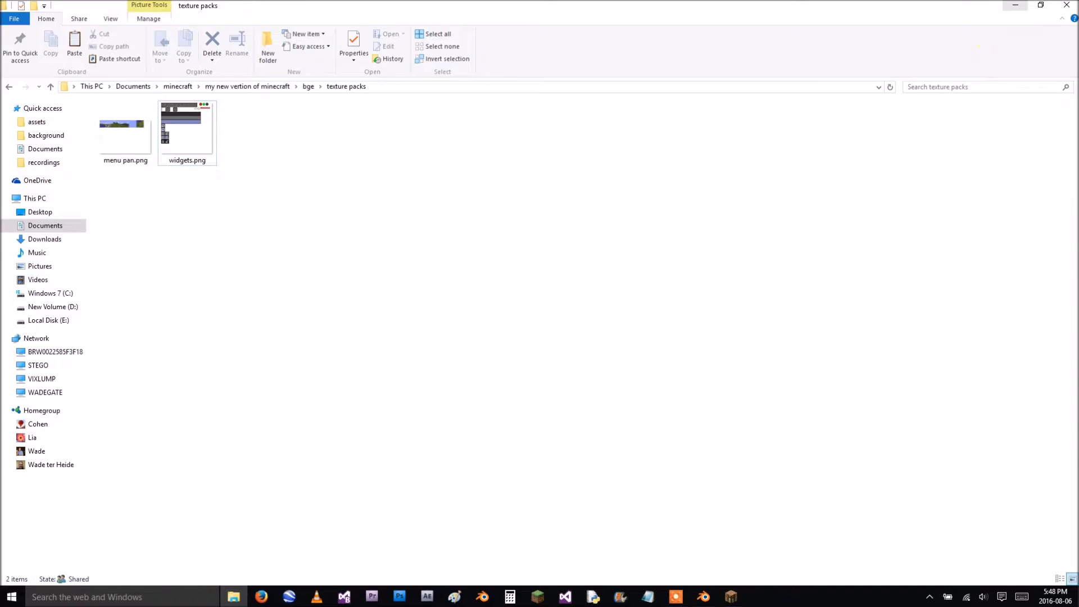
click(1015, 6)
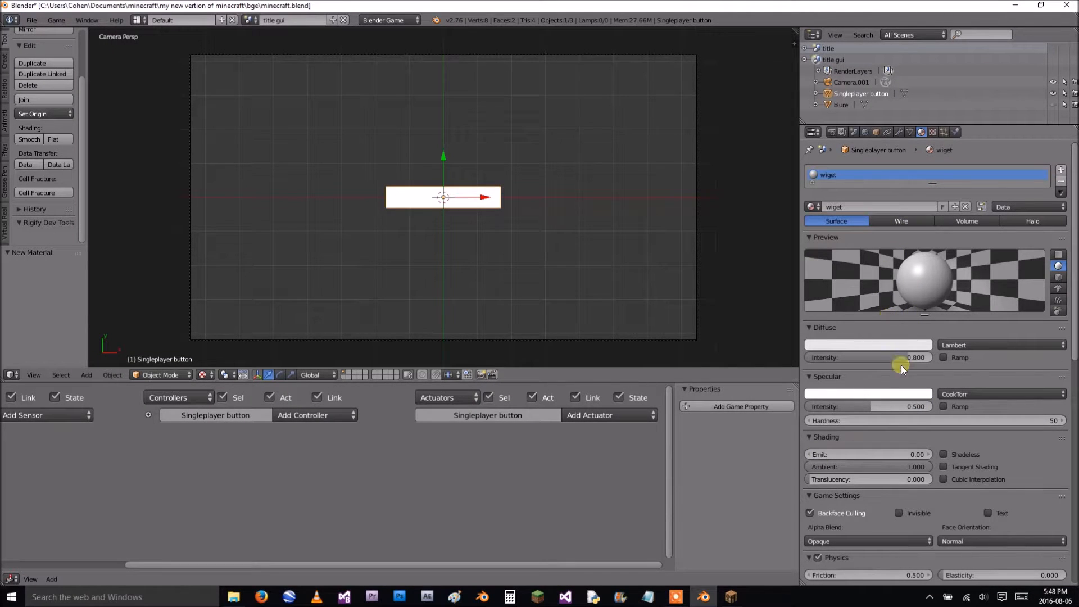
scroll(838, 514, down, 4)
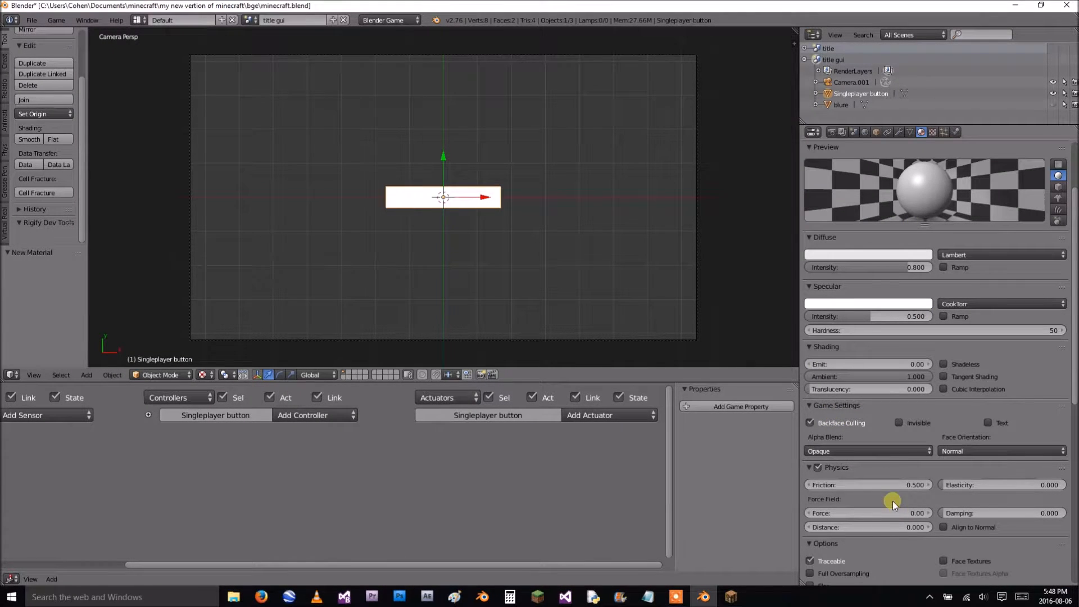
click(869, 451)
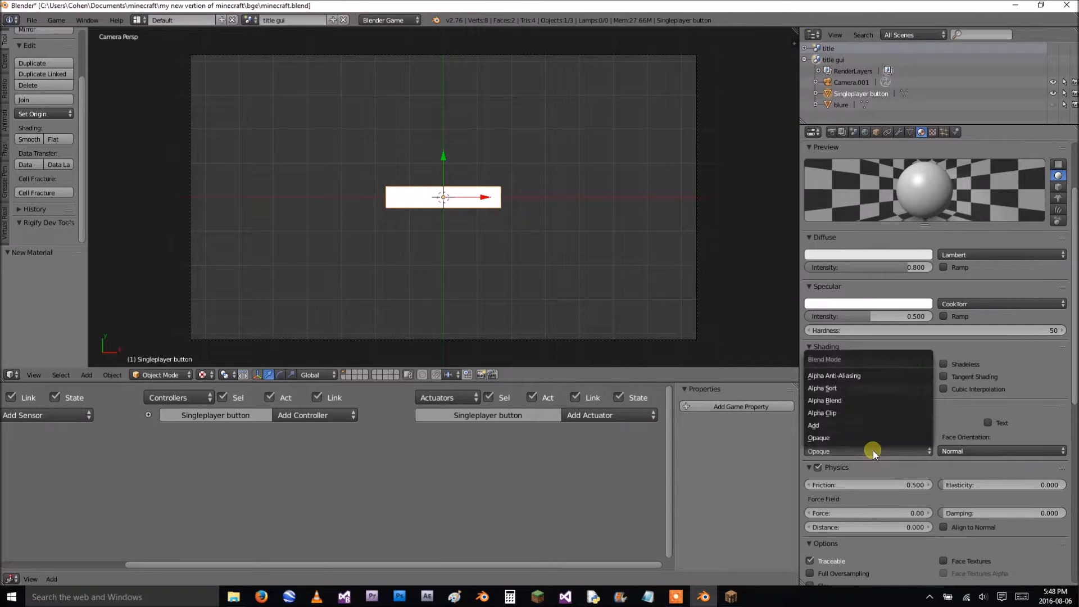
Add a new image texture to the wiget material and load widgets.png from the texture packs folder.
click(932, 133)
click(918, 260)
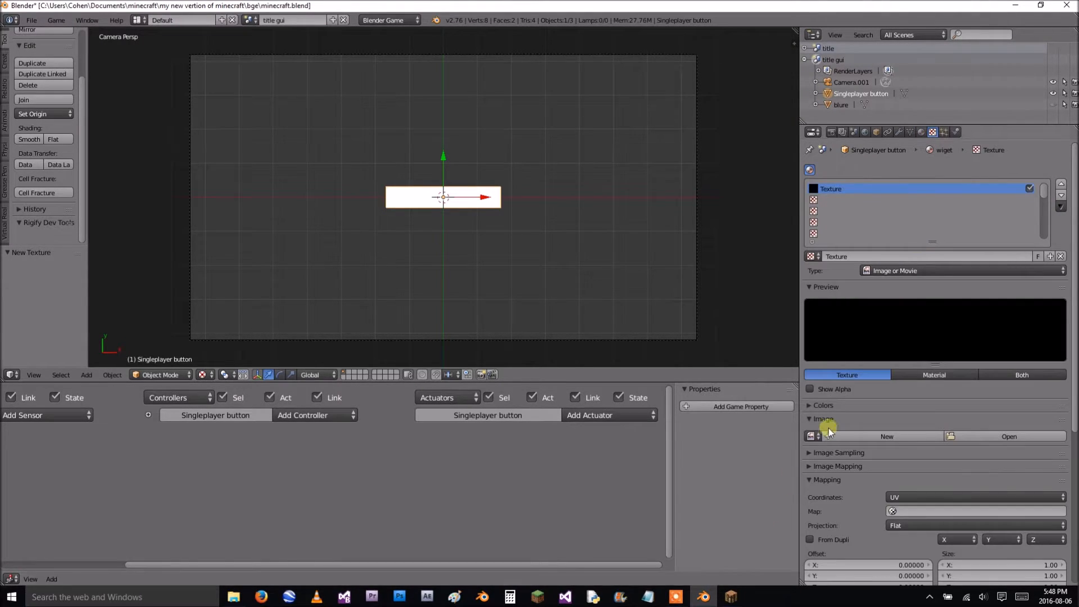
click(976, 436)
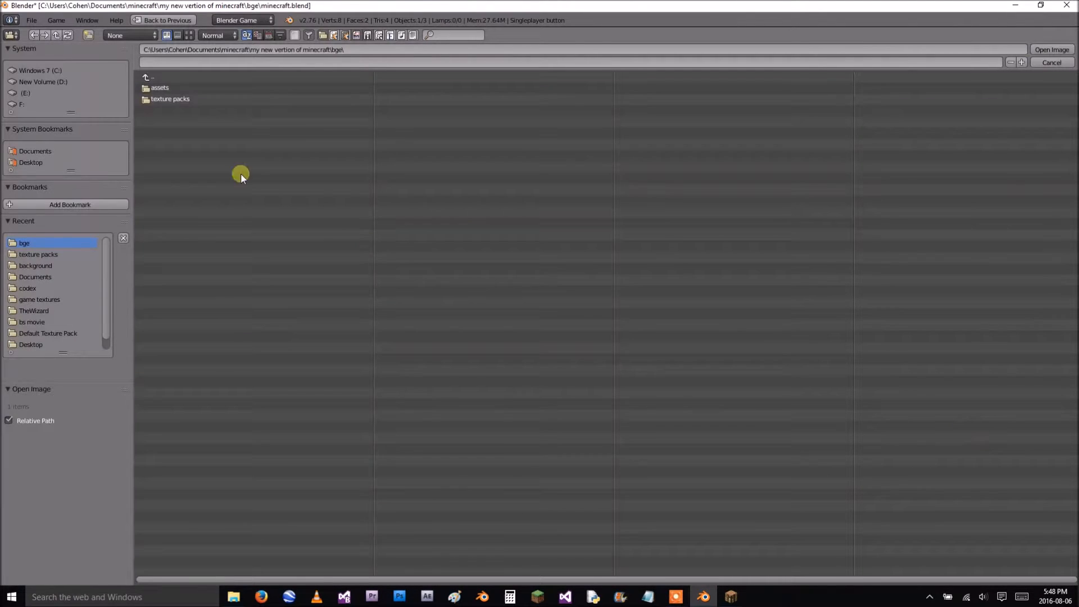
click(173, 104)
click(185, 99)
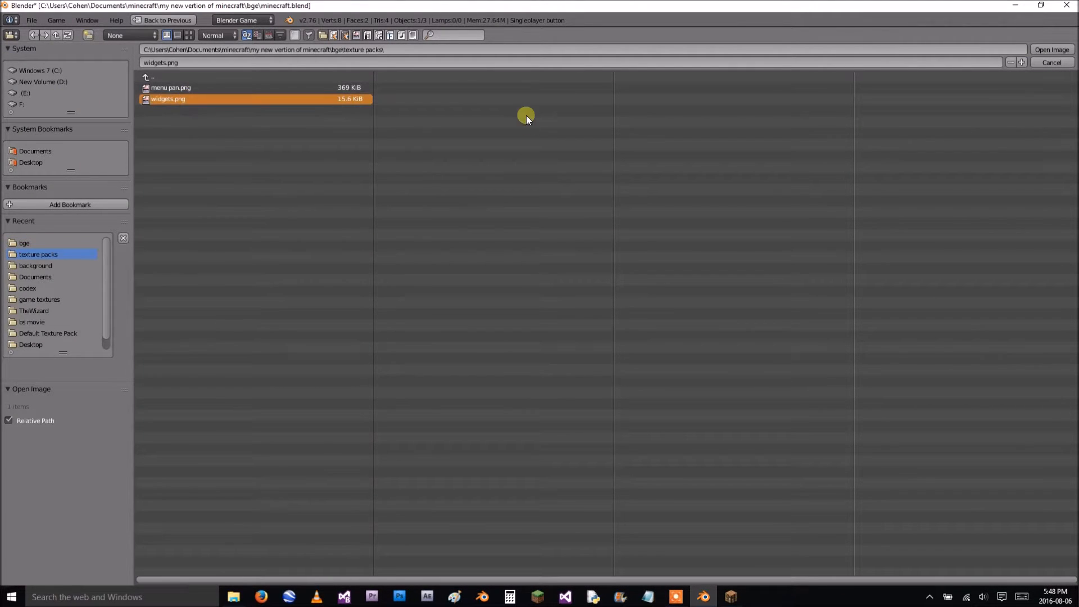
click(1046, 50)
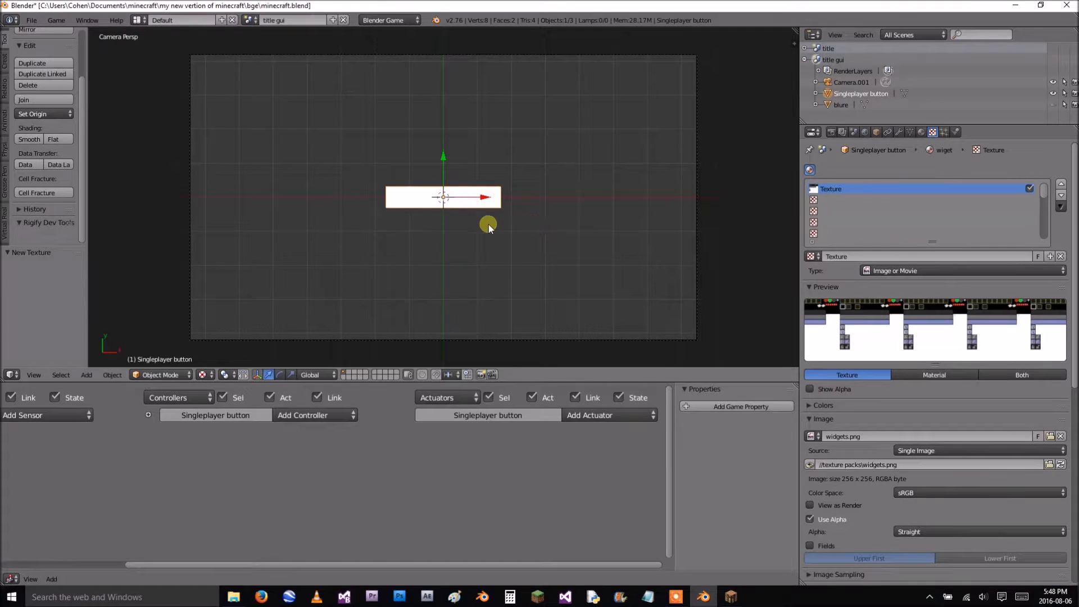
Unwrap the Singleplayer button's face in Edit Mode with the standard Unwrap operation.
key(Tab)
key(u)
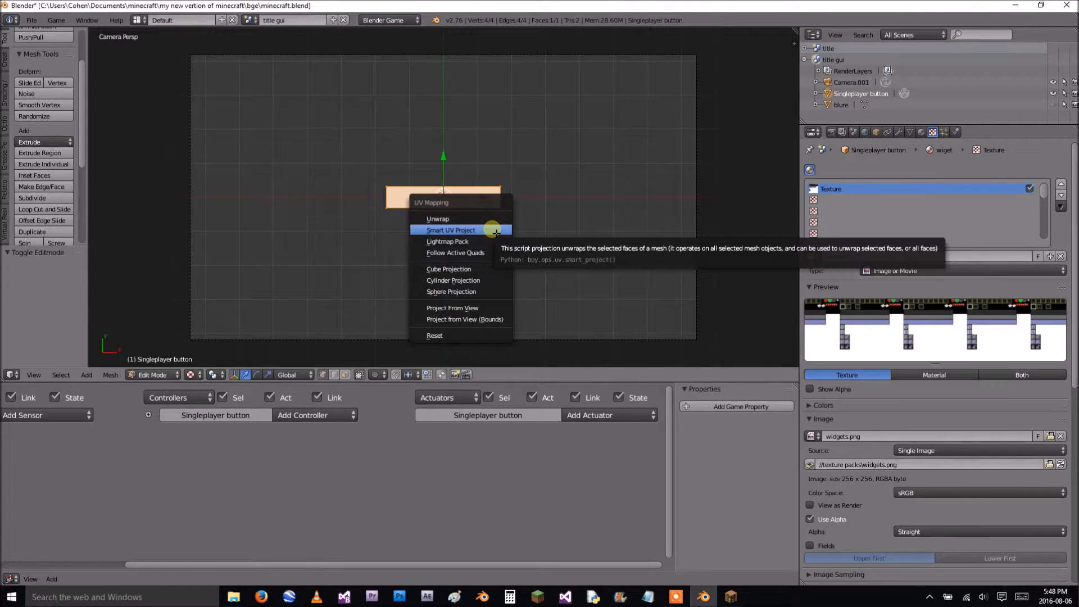
click(481, 218)
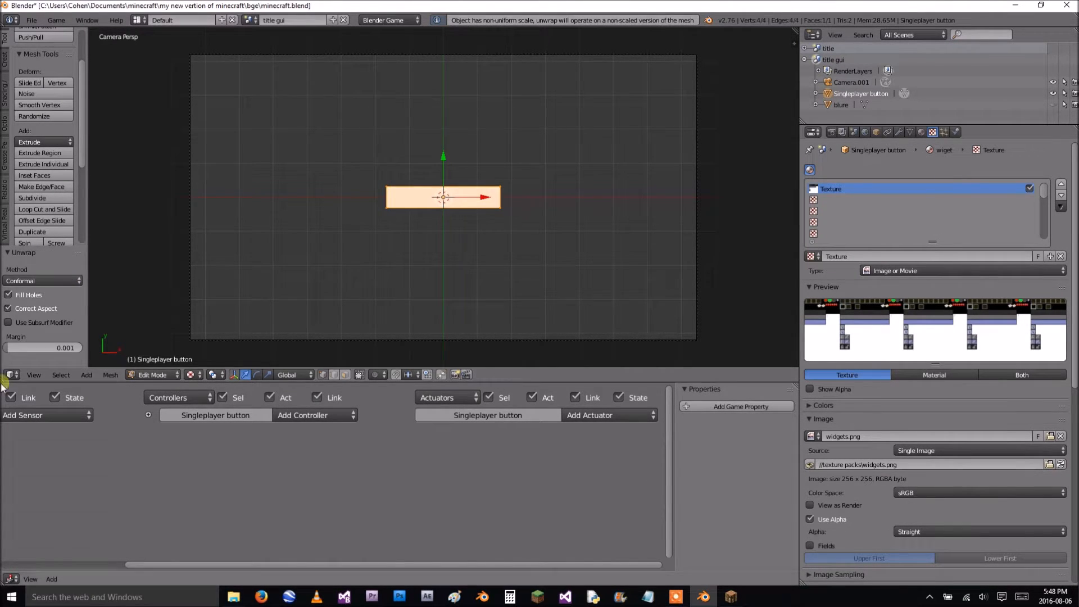
Split the 3D viewport in two and change the new narrow area to the UV/Image Editor.
drag(4, 381, 257, 387)
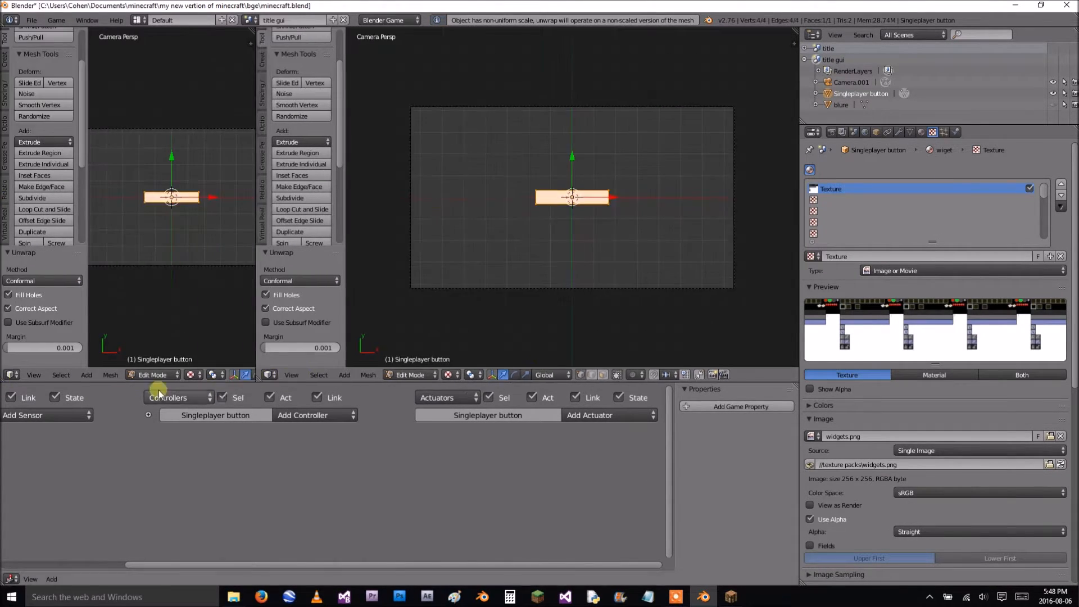
click(10, 380)
click(36, 298)
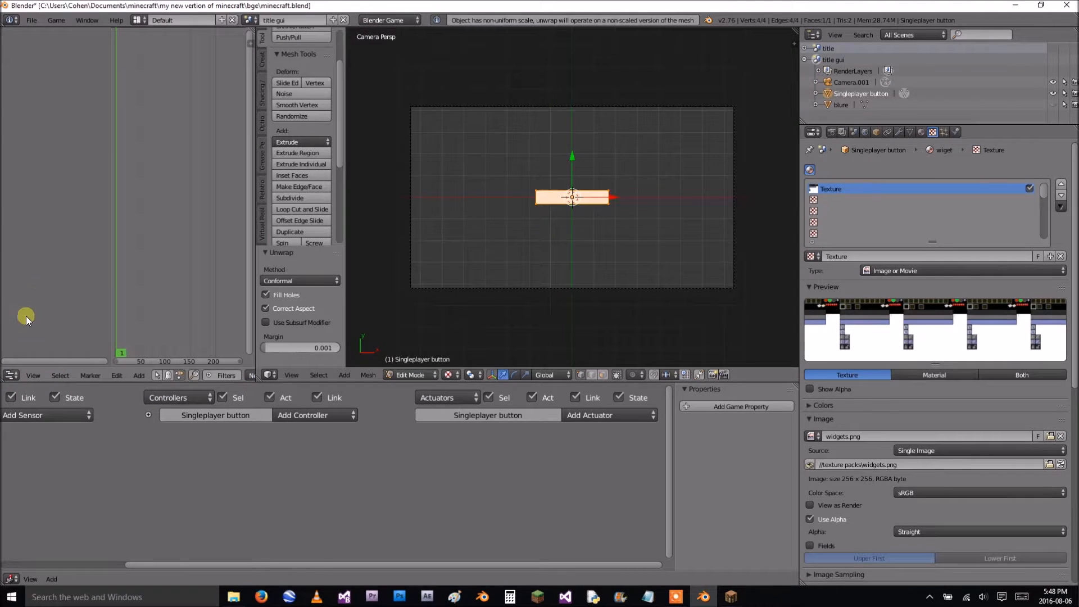
click(9, 375)
click(36, 288)
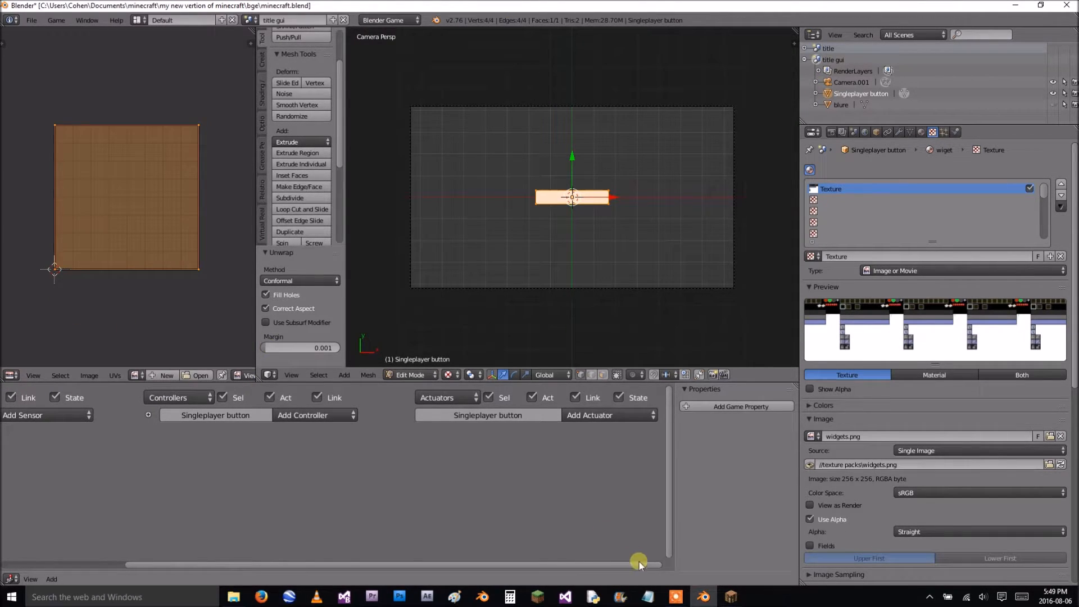
Switch to Minecraft, set its Master Volume to OFF in the Music & Sound Options, and return to the title screen.
click(730, 596)
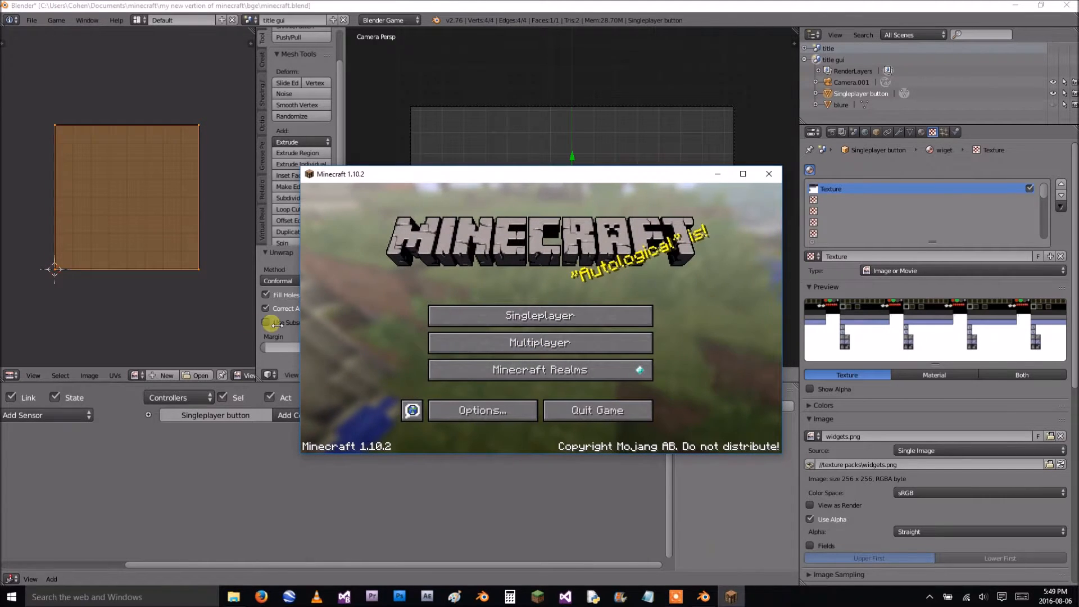
click(494, 414)
click(466, 316)
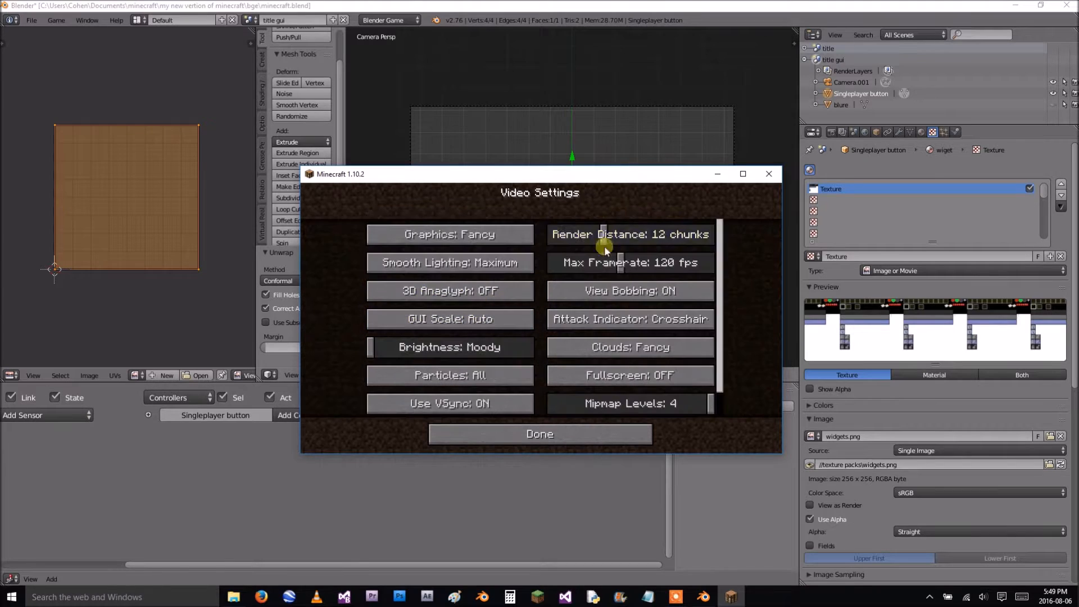
click(536, 438)
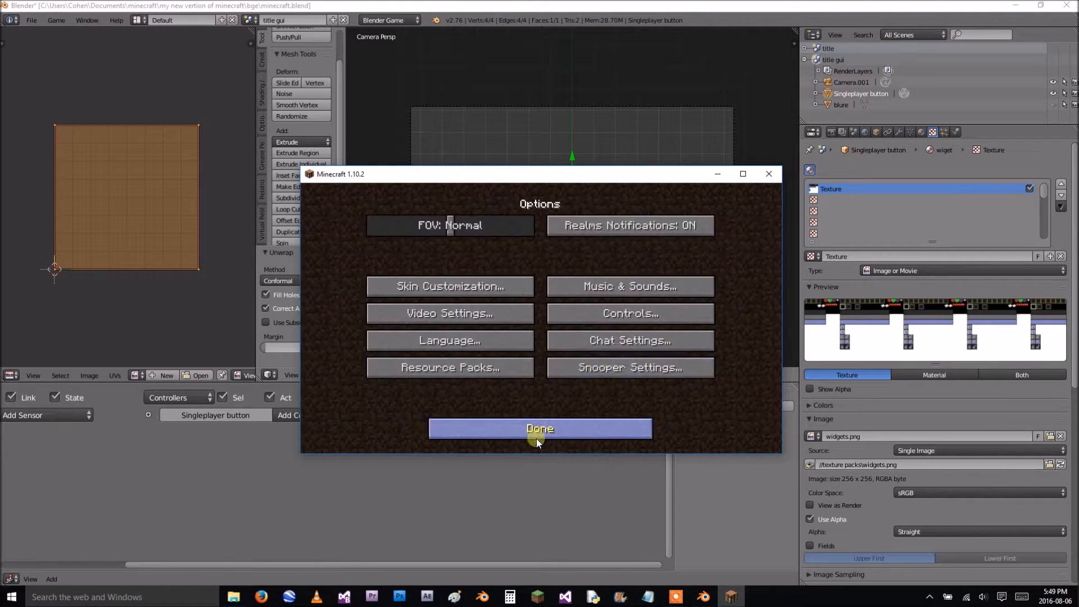
click(621, 296)
drag(693, 225, 365, 227)
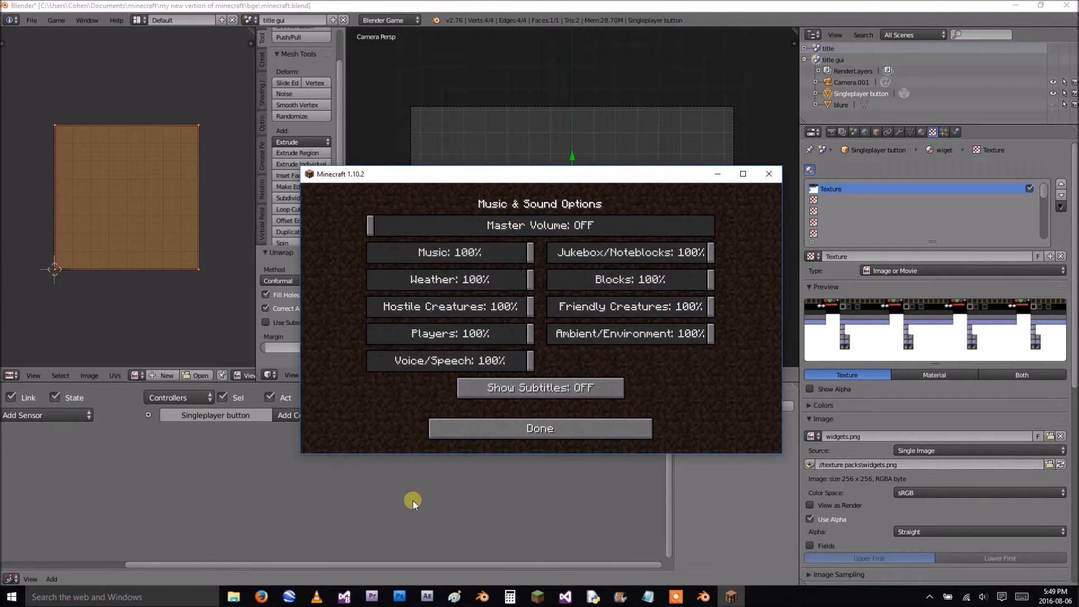
click(469, 433)
click(517, 428)
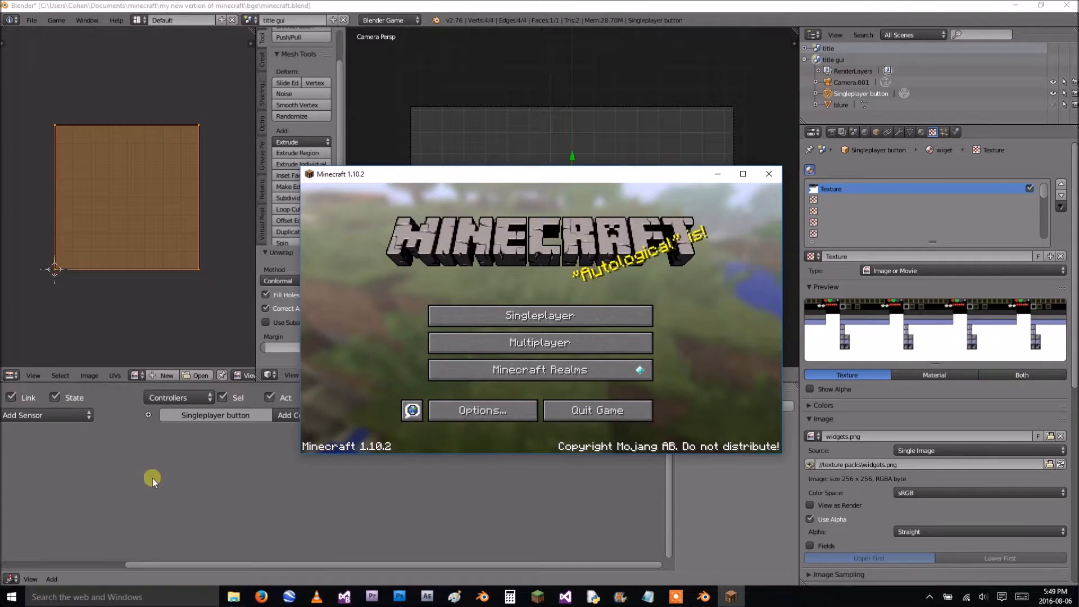
Display widgets.png behind the button's UV layout in the Blender image editor.
click(136, 375)
click(173, 403)
scroll(219, 232, up, 1)
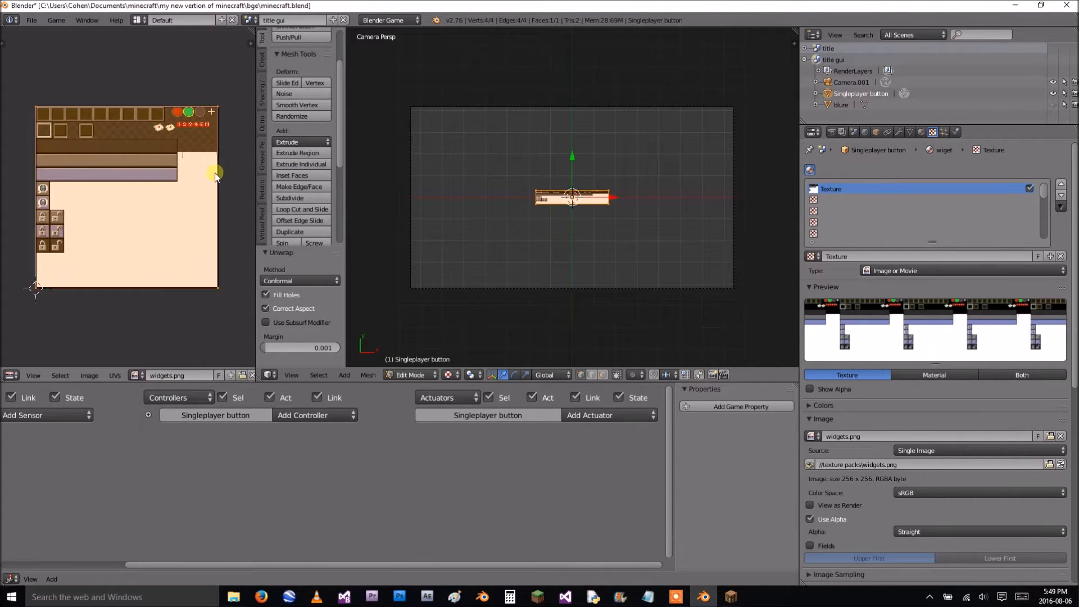
Scale the button's UV face down in several passes to a small square near the widget strips' height.
key(s)
click(189, 230)
scroll(195, 217, up, 3)
scroll(202, 242, down, 4)
key(s)
click(150, 233)
scroll(149, 208, up, 7)
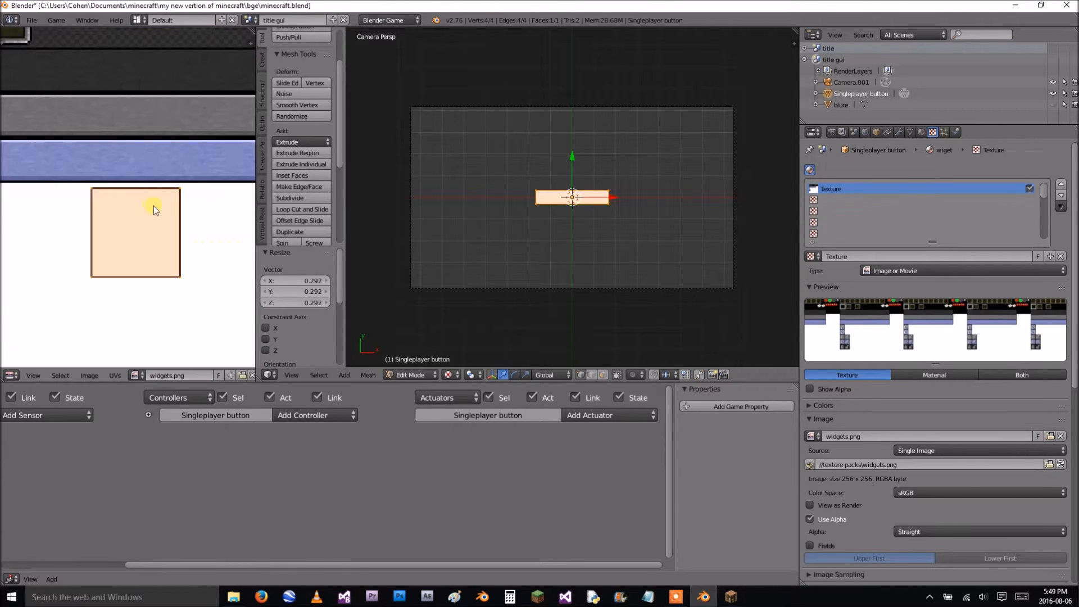
key(s)
click(160, 259)
Move the small UV square onto the grey button strip of widgets.png and resize it to roughly the strip's height.
middle_drag(106, 257, 114, 271)
key(g)
click(137, 176)
scroll(141, 180, up, 5)
key(s)
click(150, 175)
middle_drag(151, 176, 151, 177)
key(g)
click(153, 226)
key(s)
click(171, 226)
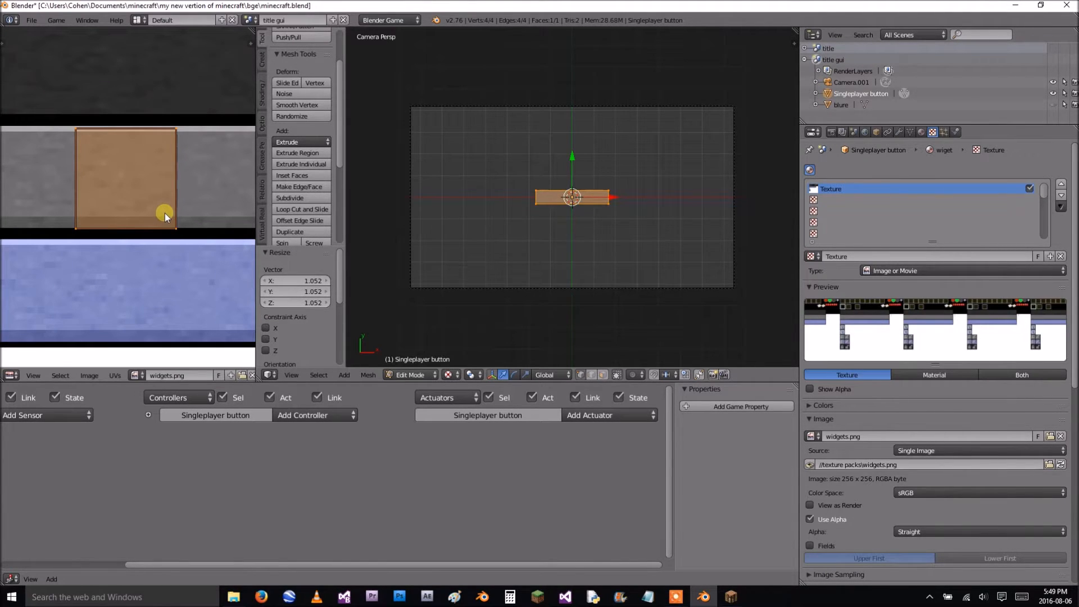
Fine-tune the UV square's size and position so that it spans the full height of the grey button strip.
key(s)
click(171, 214)
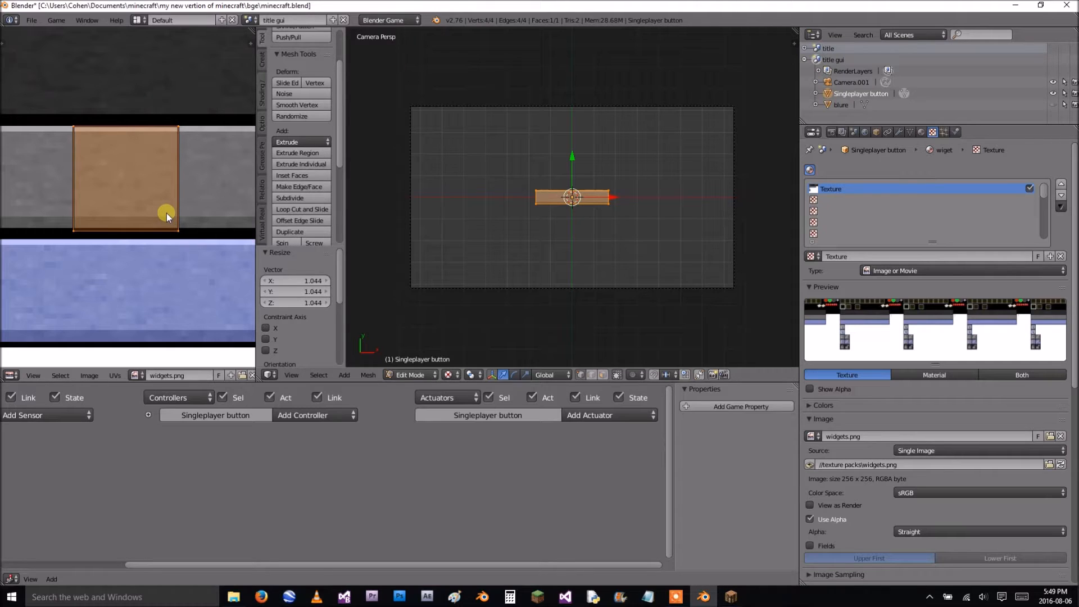
key(g)
click(167, 212)
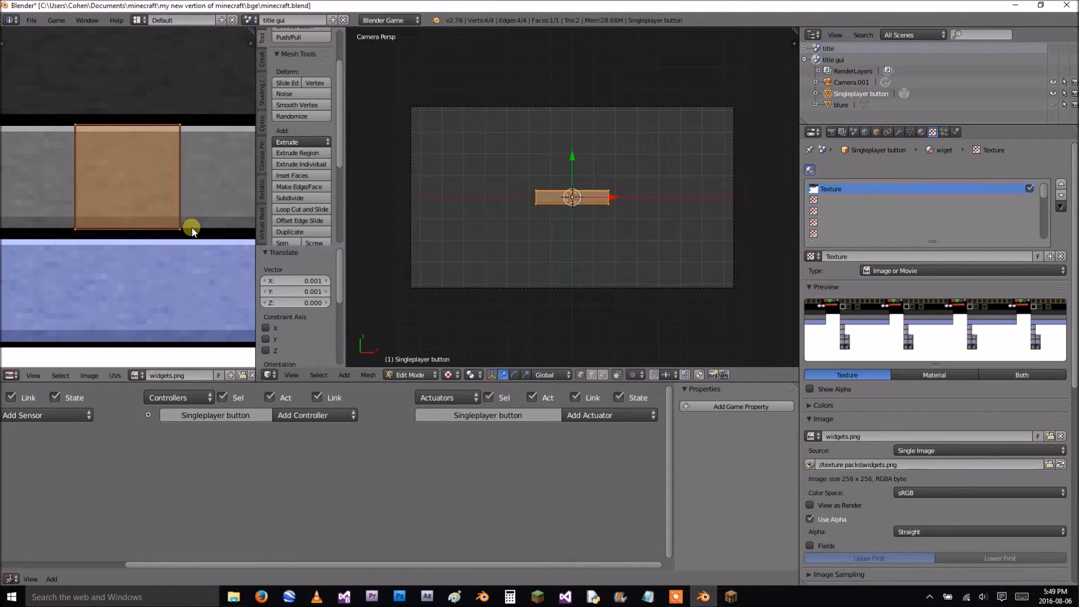
key(s)
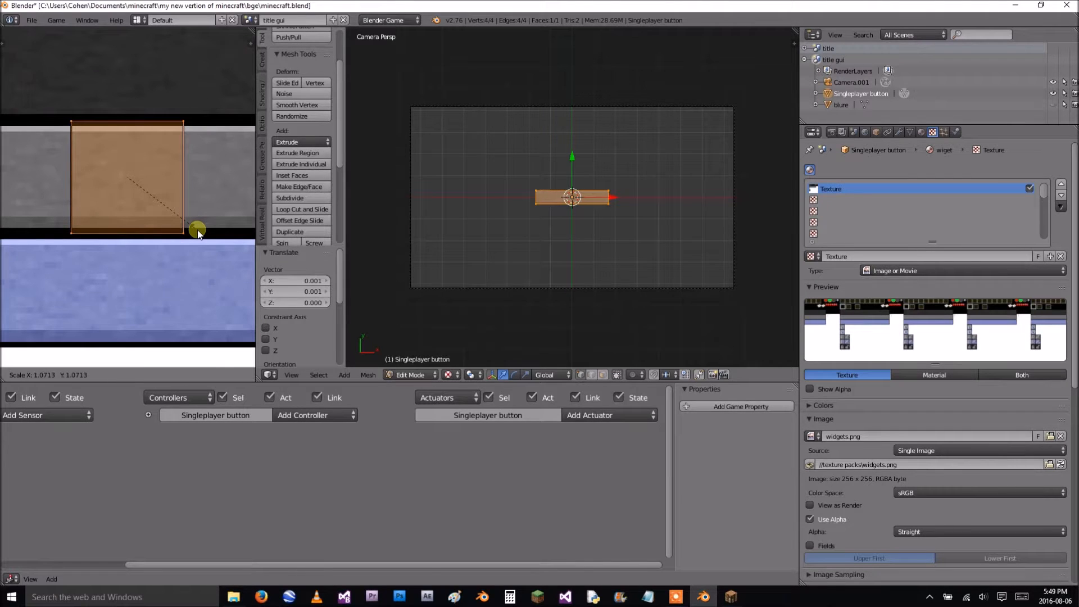
click(199, 233)
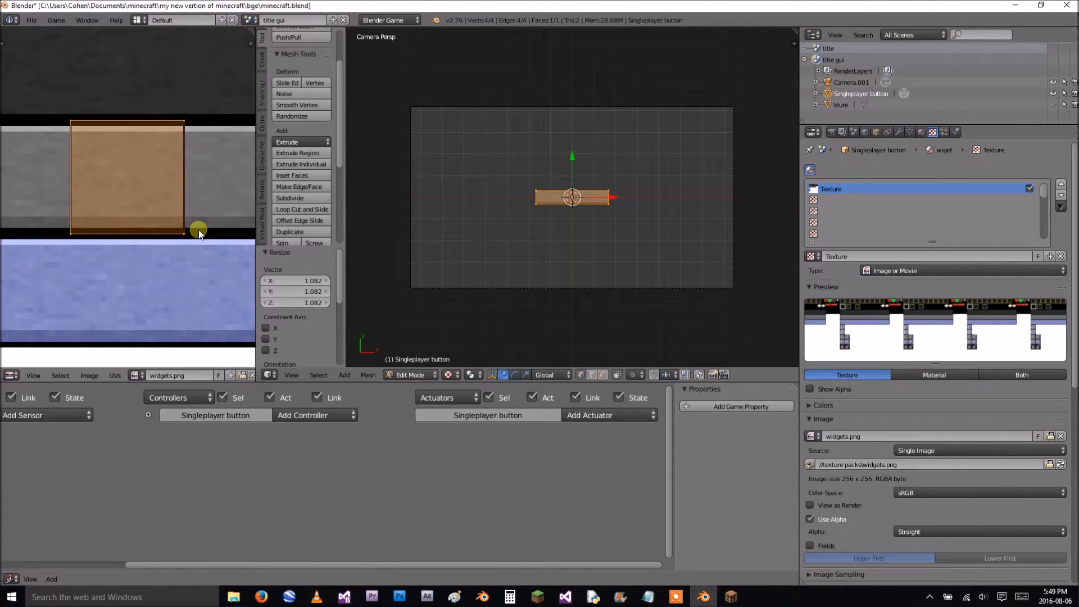
key(s)
click(198, 232)
Shift the button's UV square about 0.086 left along X and stretch it horizontally by a factor of about 9.6 over the grey strip.
scroll(197, 230, down, 8)
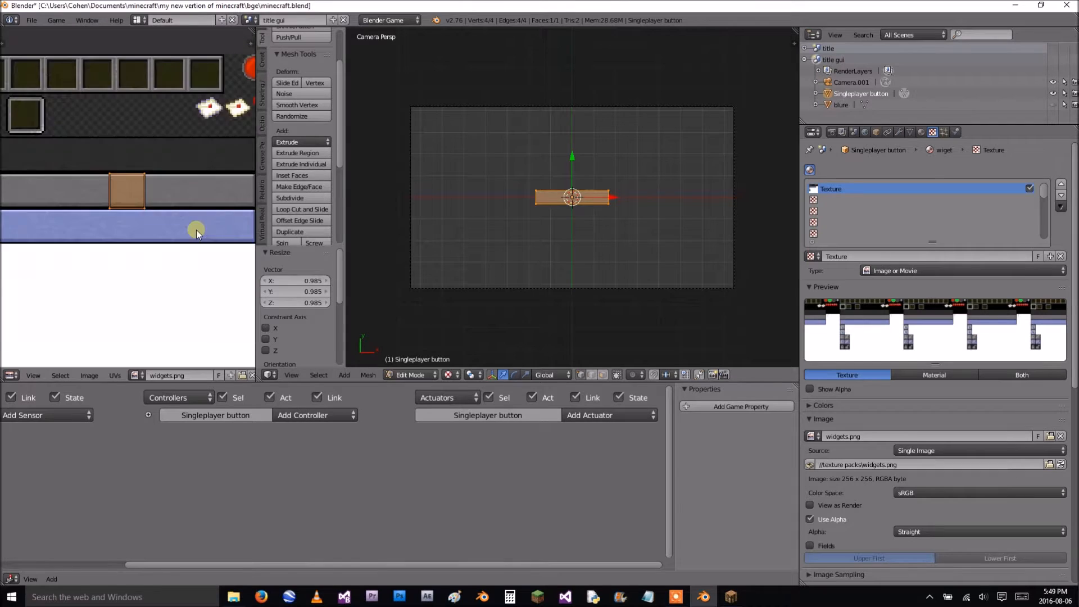
key(g)
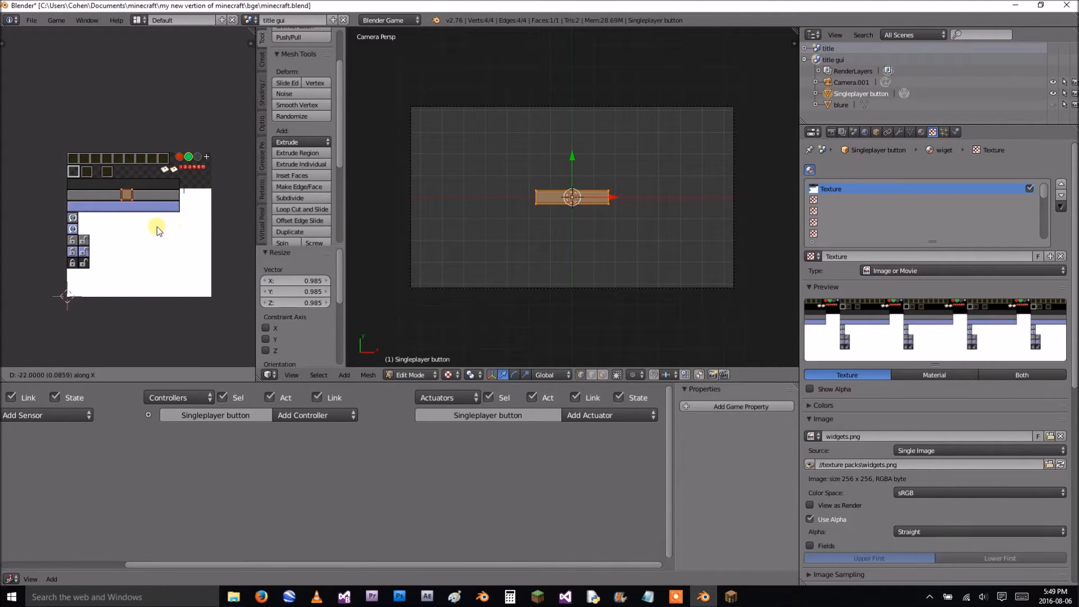
click(158, 230)
key(s)
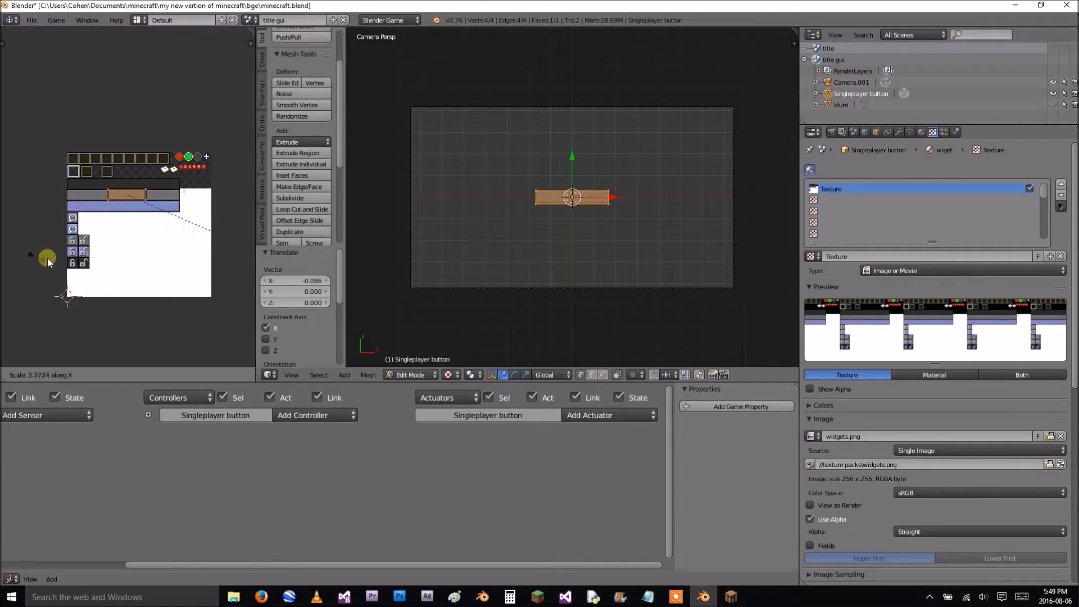
click(40, 299)
Widen the UV face along X by a further factor of about 1.07 at the grey strip's right end.
scroll(125, 227, up, 8)
scroll(169, 242, down, 3)
scroll(222, 251, up, 2)
key(s)
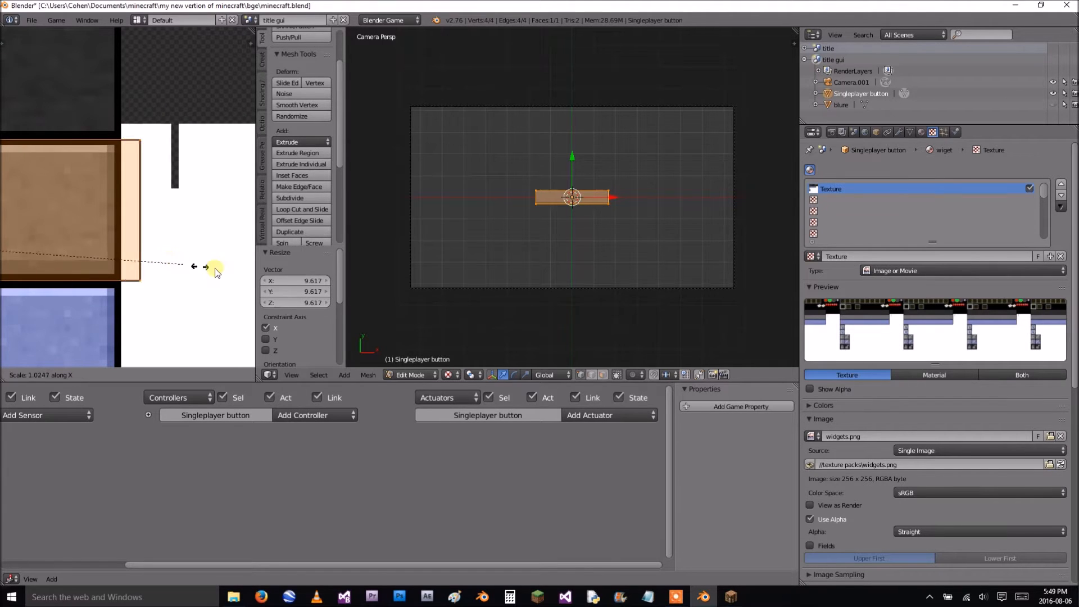
click(219, 278)
scroll(219, 278, down, 5)
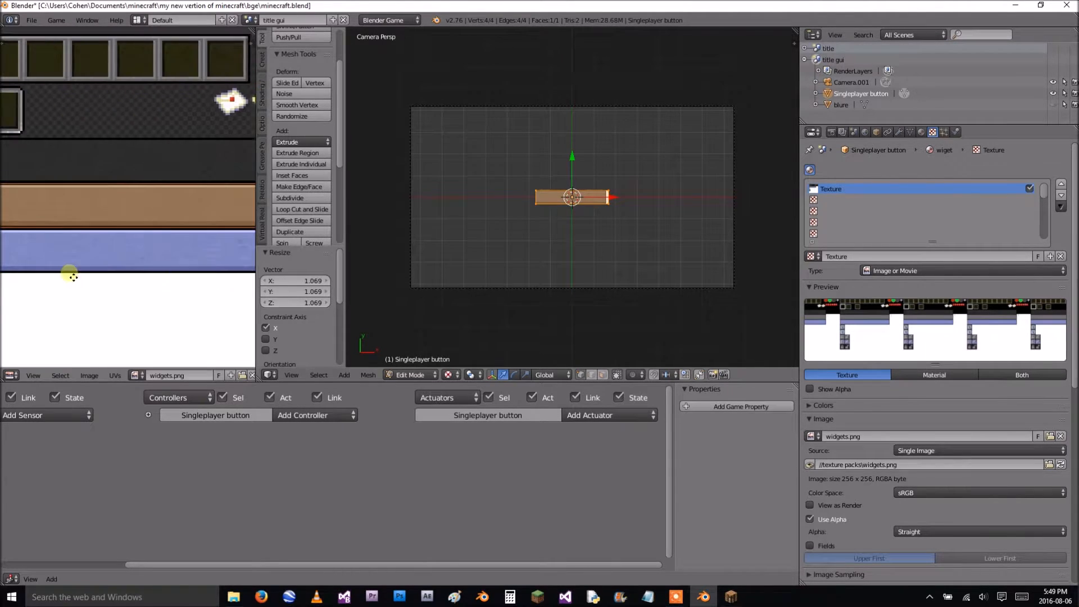
Narrow the UV face to about 0.985 along X and move it about 0.023 left to meet the grey strip's left end.
scroll(116, 262, up, 2)
scroll(198, 273, up, 3)
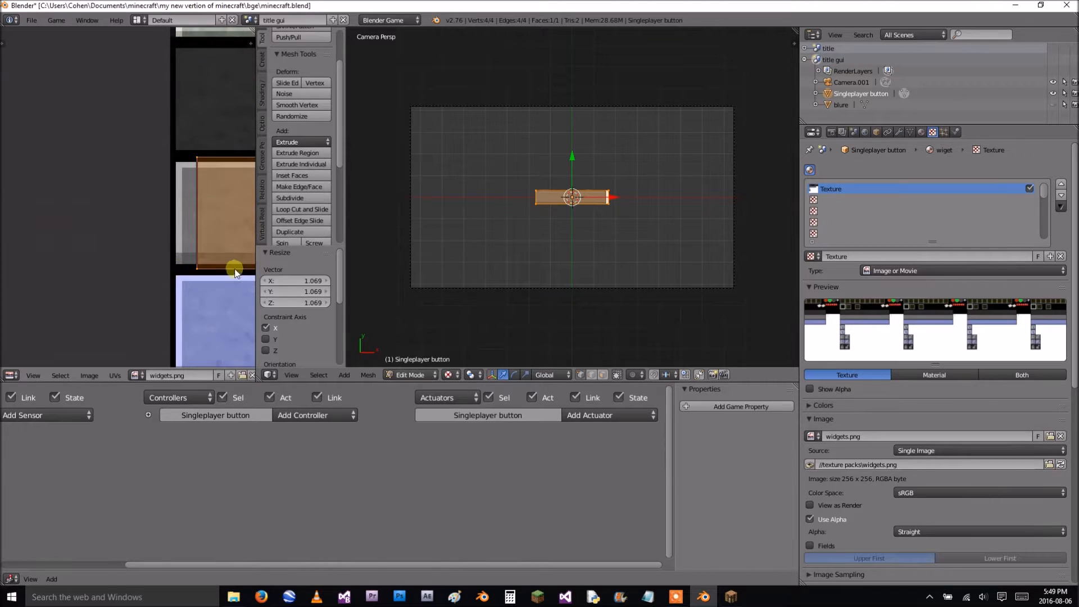
key(s)
key(x)
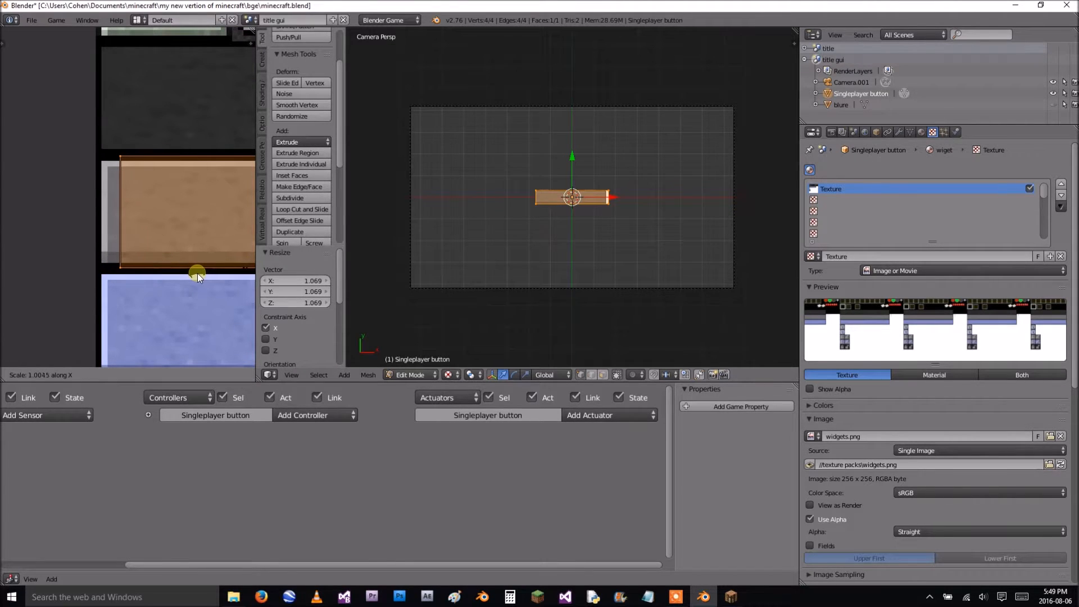
click(208, 275)
key(g)
key(x)
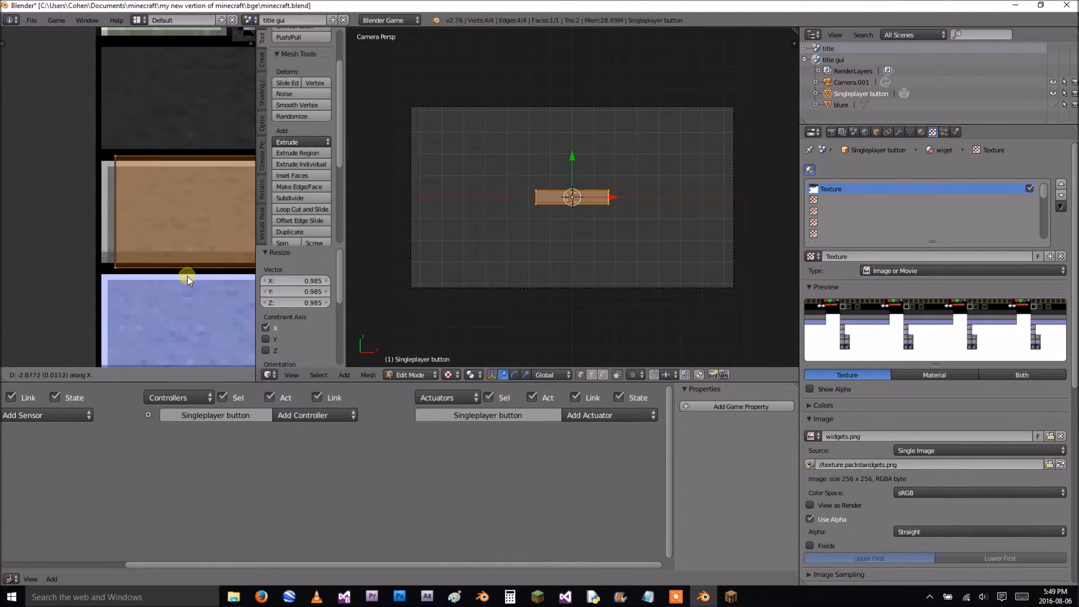
click(174, 277)
scroll(198, 277, down, 4)
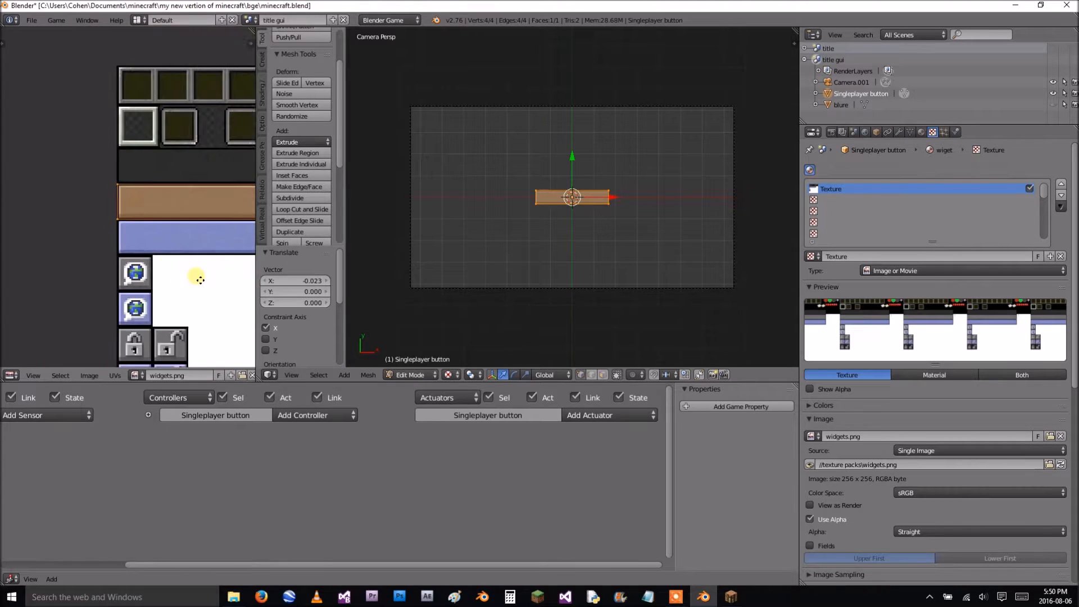
Fine-tune the UV face at the strip's right end, scaling it 1.002 along X and moving it 0.001 right.
scroll(140, 284, up, 4)
scroll(156, 255, up, 2)
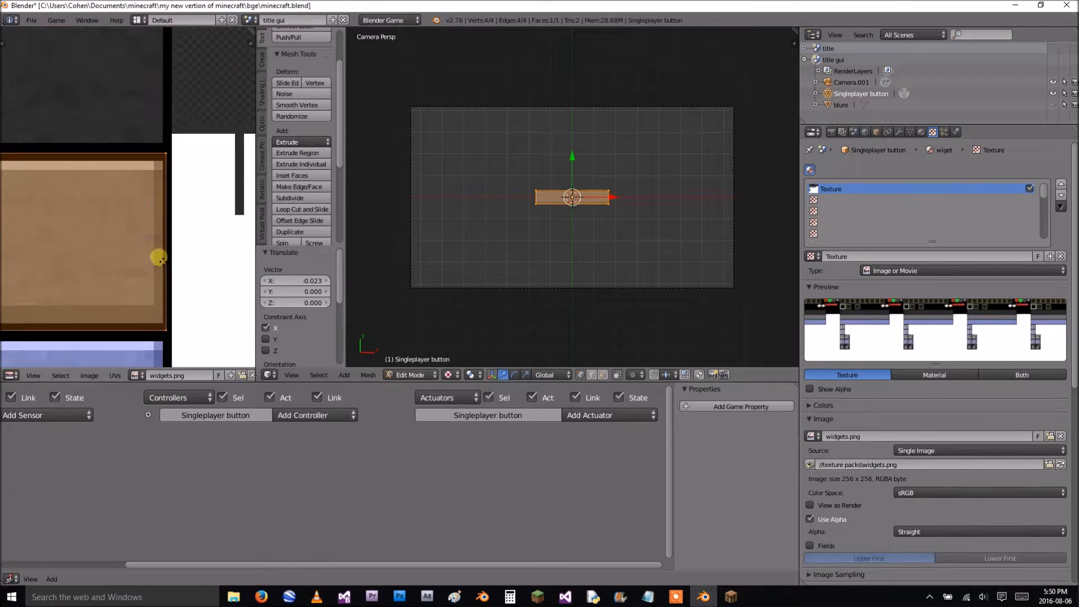
key(s)
key(x)
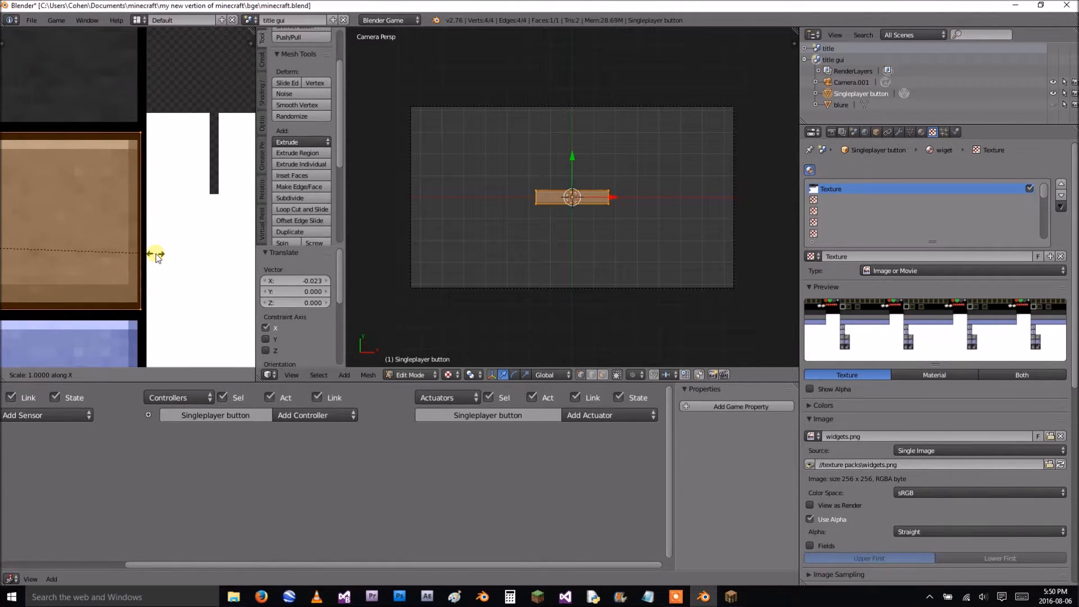
click(158, 257)
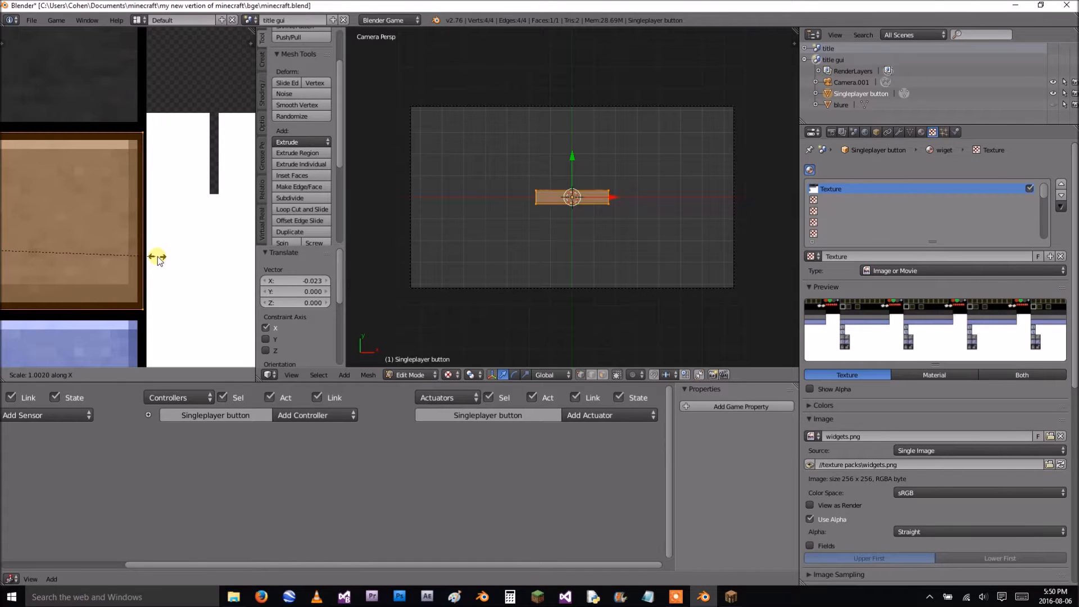
key(g)
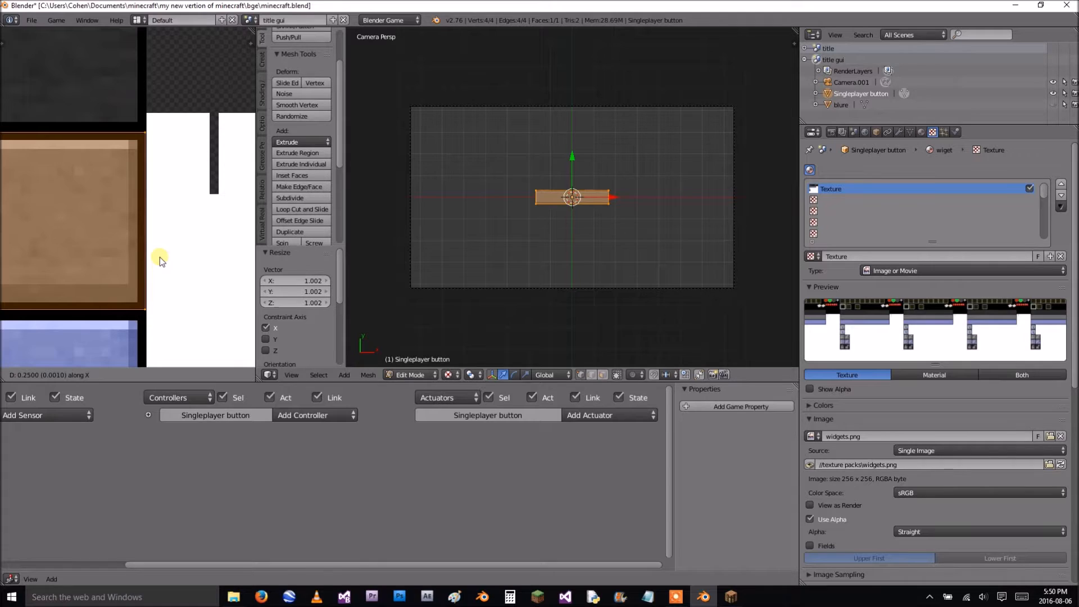
click(160, 257)
scroll(163, 258, up, 1)
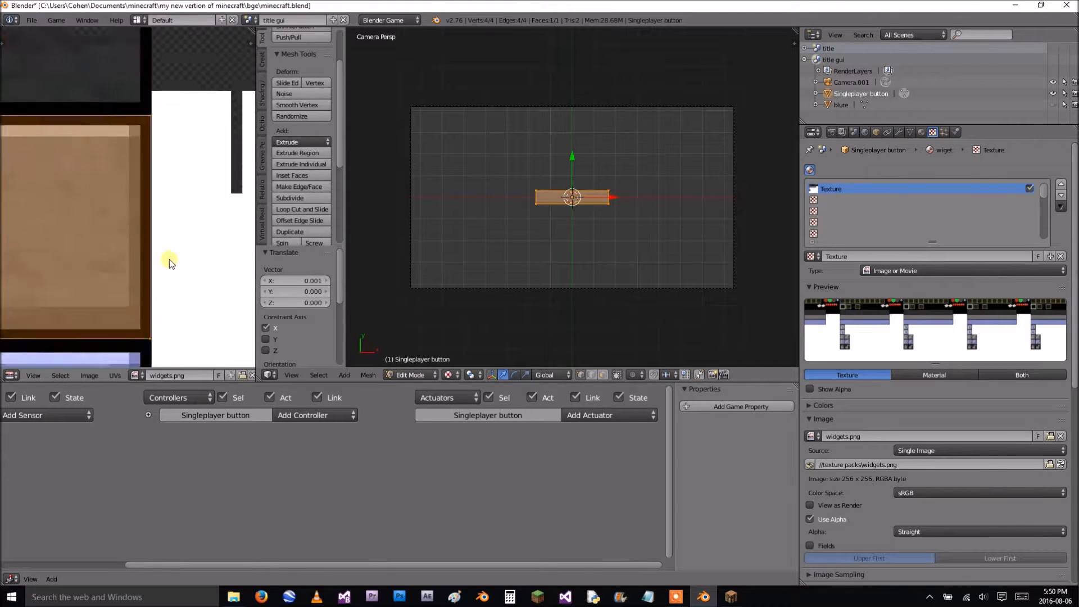
Nudge the UV face slightly left along X to align with the grey strip's left border, and return to Object Mode.
scroll(169, 259, down, 8)
middle_drag(117, 269, 19, 291)
scroll(35, 287, up, 4)
middle_drag(181, 262, 213, 250)
scroll(186, 255, up, 3)
middle_drag(106, 259, 254, 234)
scroll(203, 261, up, 1)
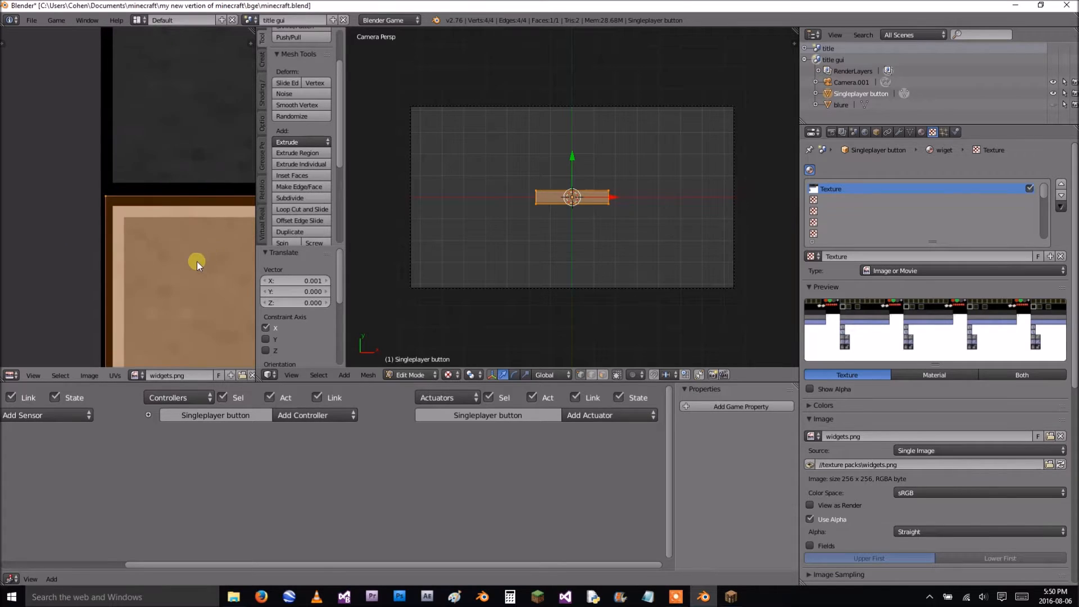
middle_drag(204, 260, 220, 213)
key(g)
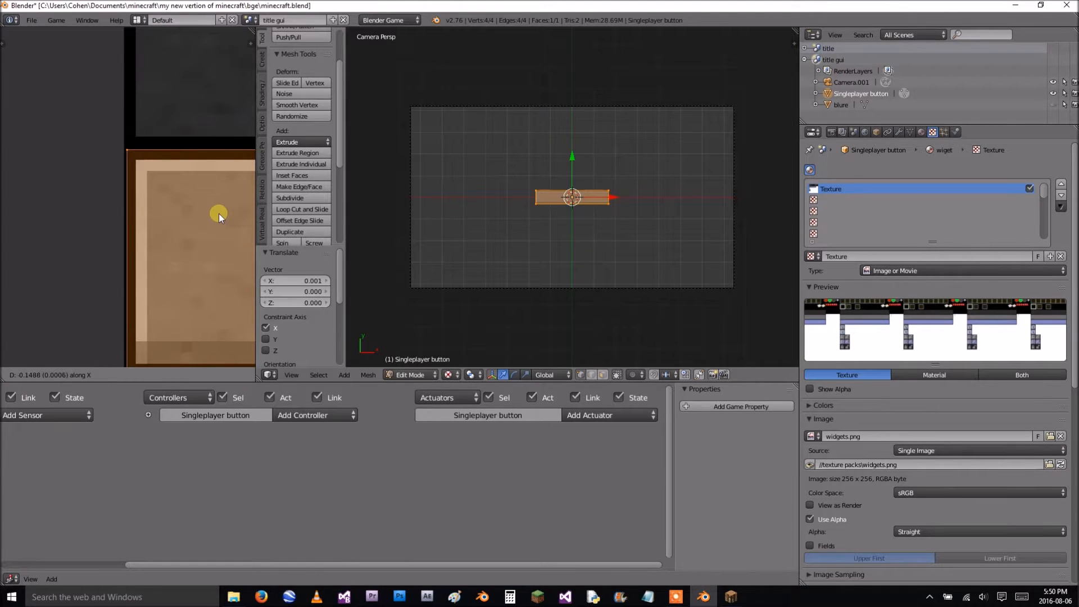
click(220, 214)
scroll(244, 231, down, 3)
middle_drag(244, 231, 171, 231)
key(Tab)
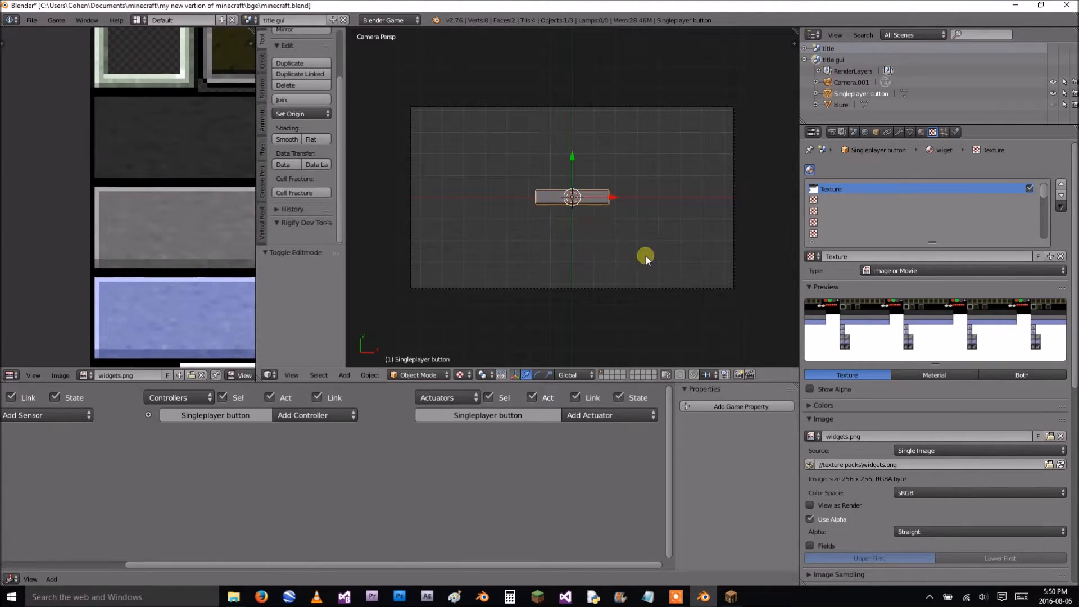
Switch to Minecraft and examine the layout and labels of its title menu buttons in a maximized window.
scroll(656, 259, up, 5)
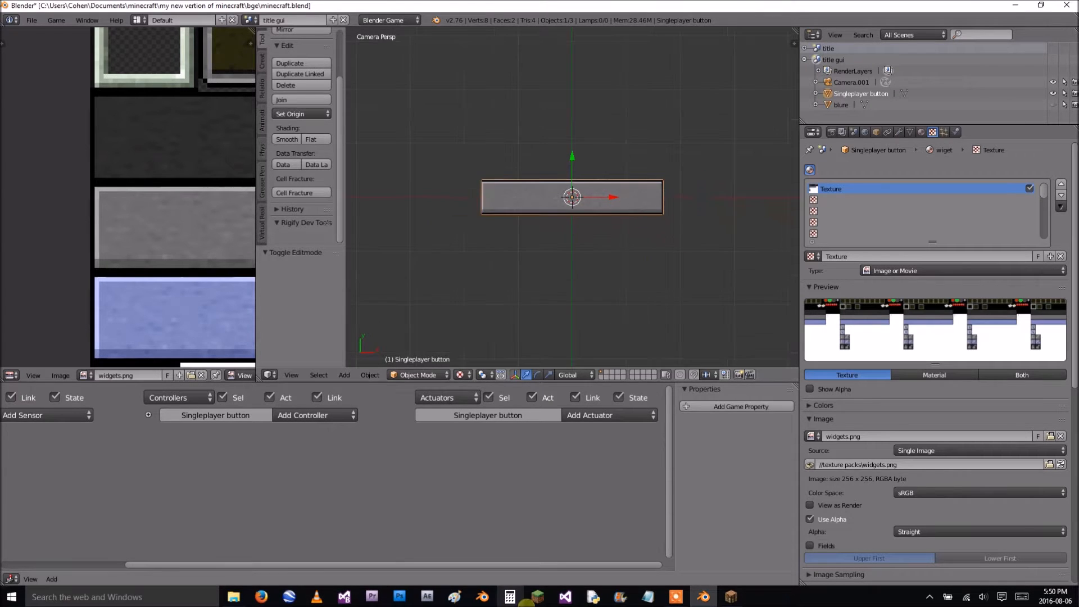
click(732, 598)
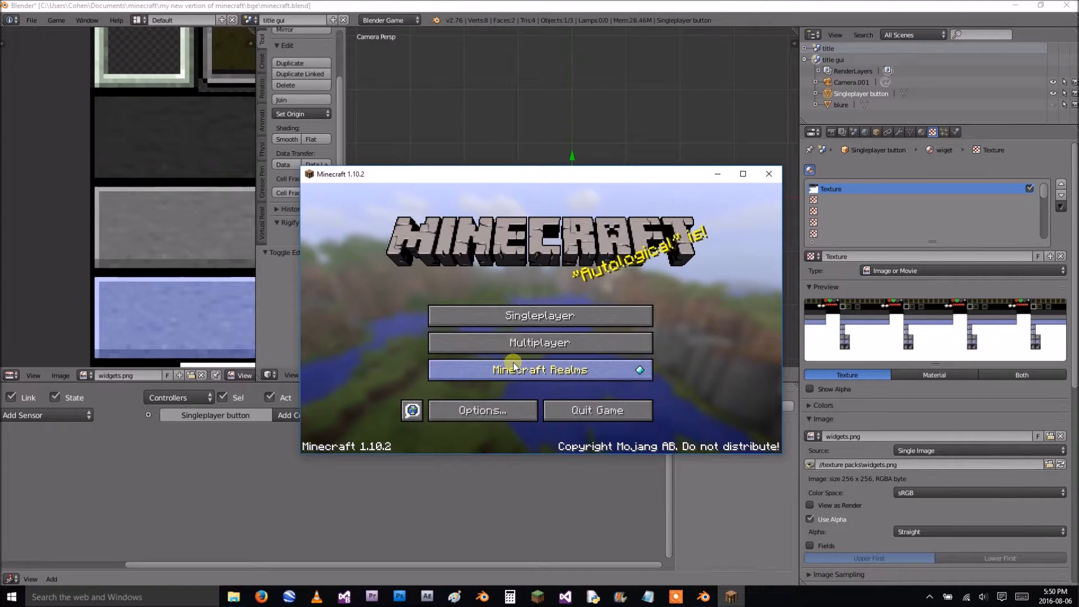
click(736, 174)
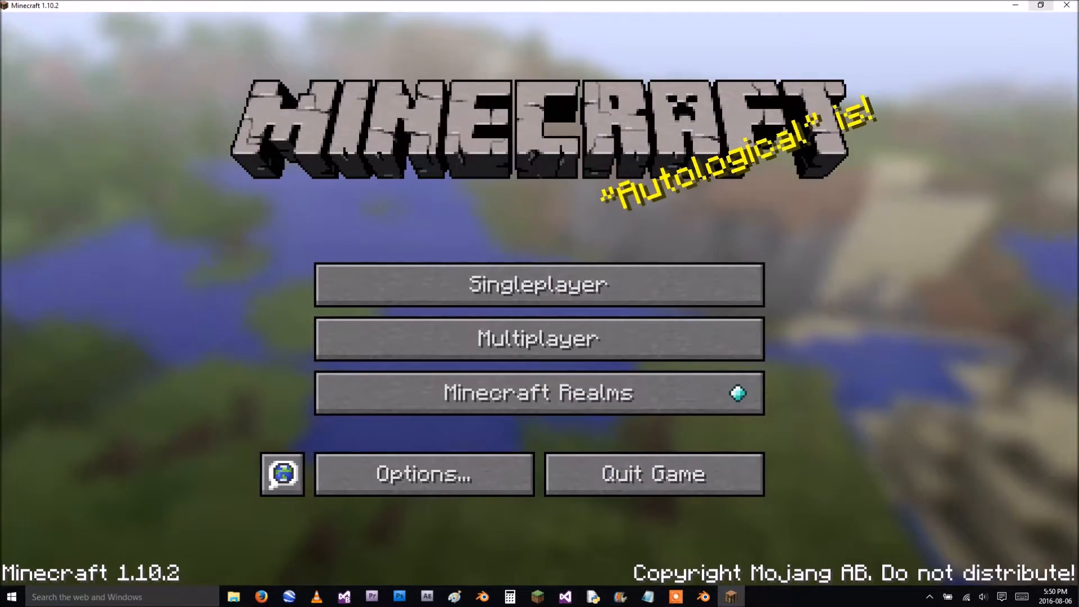
click(1040, 5)
click(1077, 605)
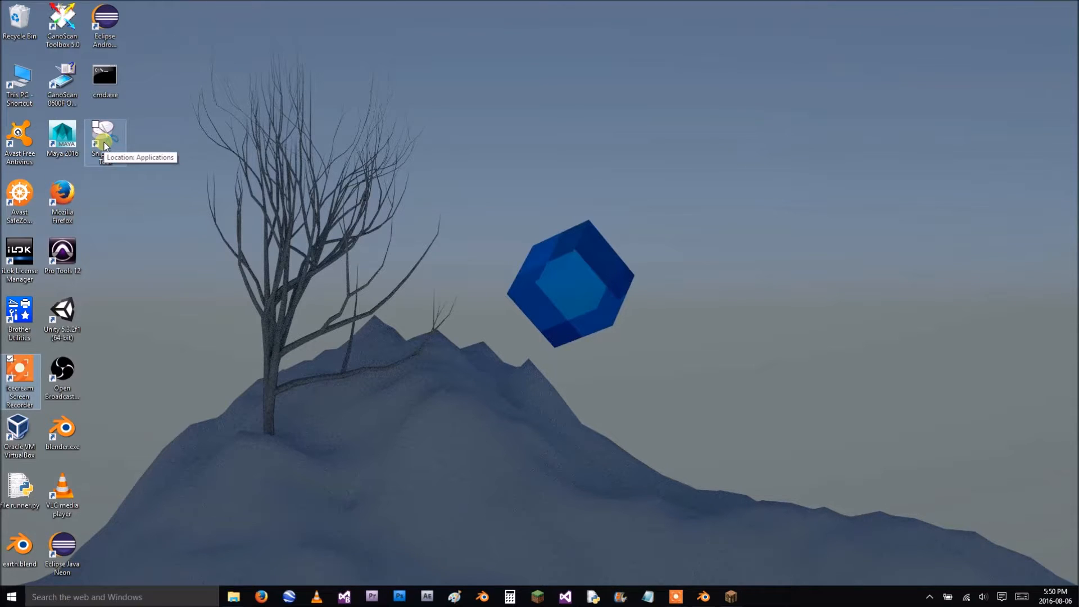
double_click(104, 145)
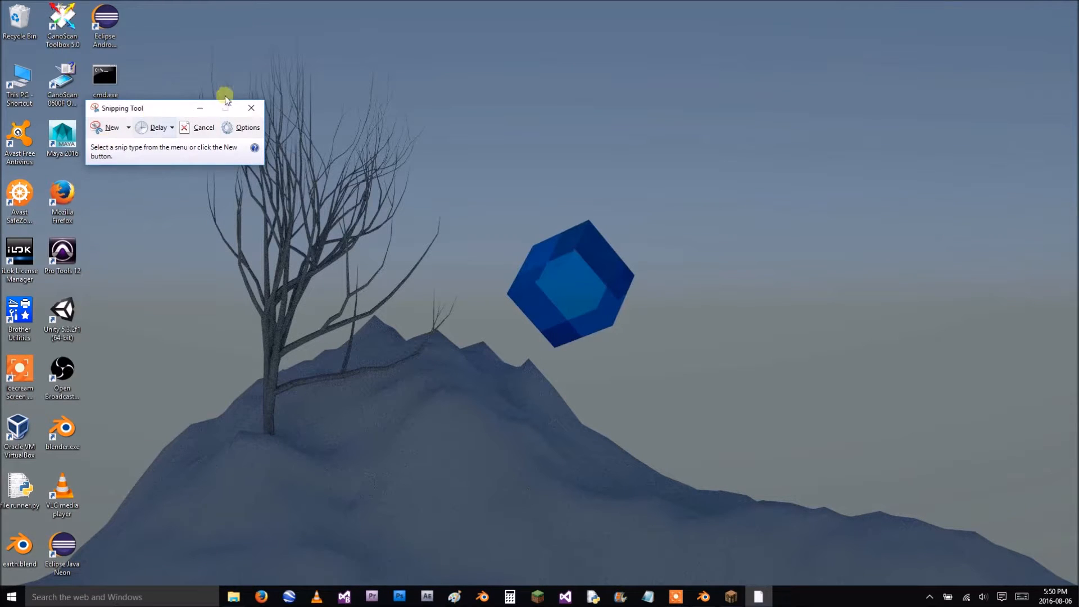
click(252, 108)
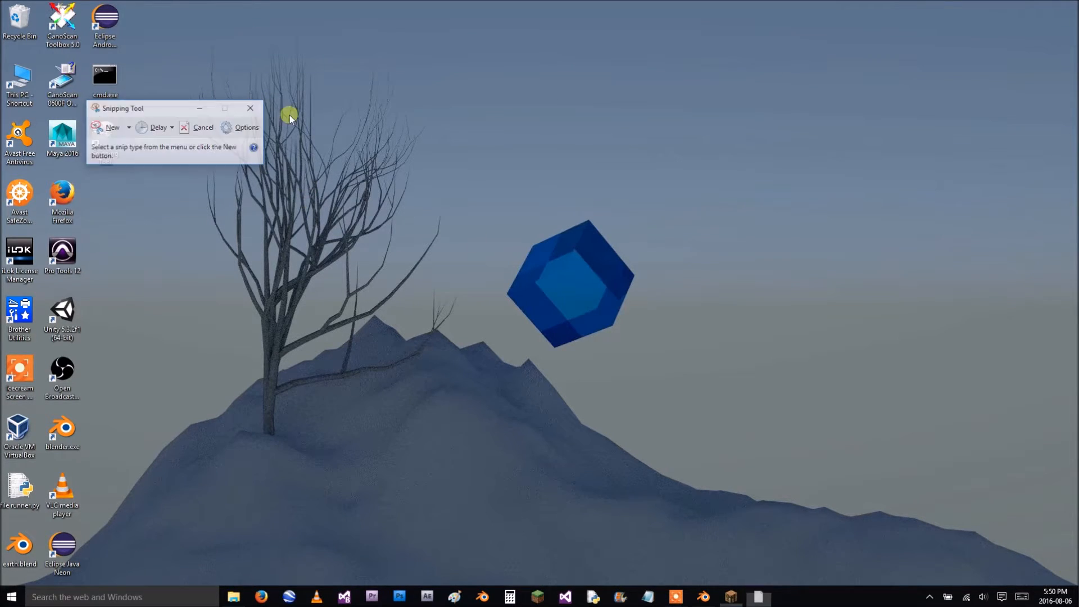
click(706, 595)
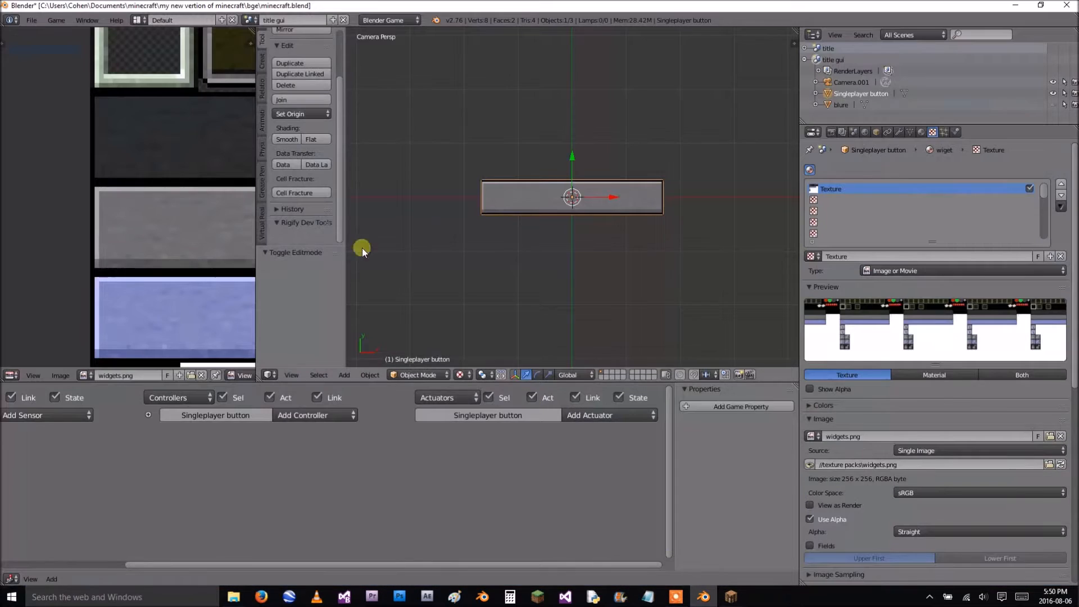
Add a text object to the title gui scene and raise it about 1.2 units along Z above the Singleplayer button.
right_click(620, 204)
key(shift+a)
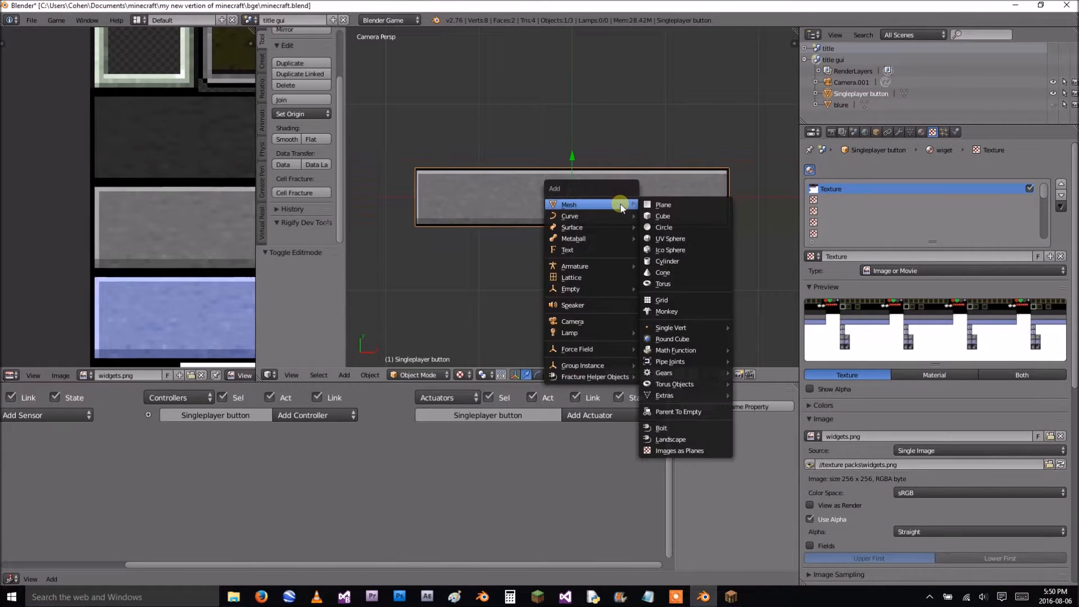
click(598, 248)
key(KP_0)
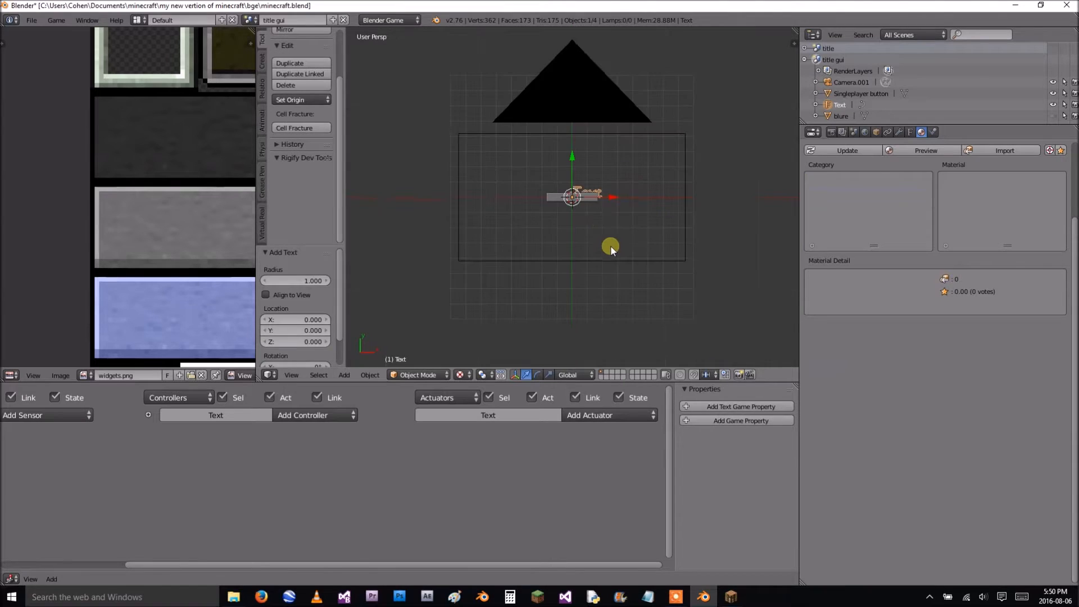
middle_drag(601, 218, 562, 341)
key(KP_0)
drag(573, 275, 572, 255)
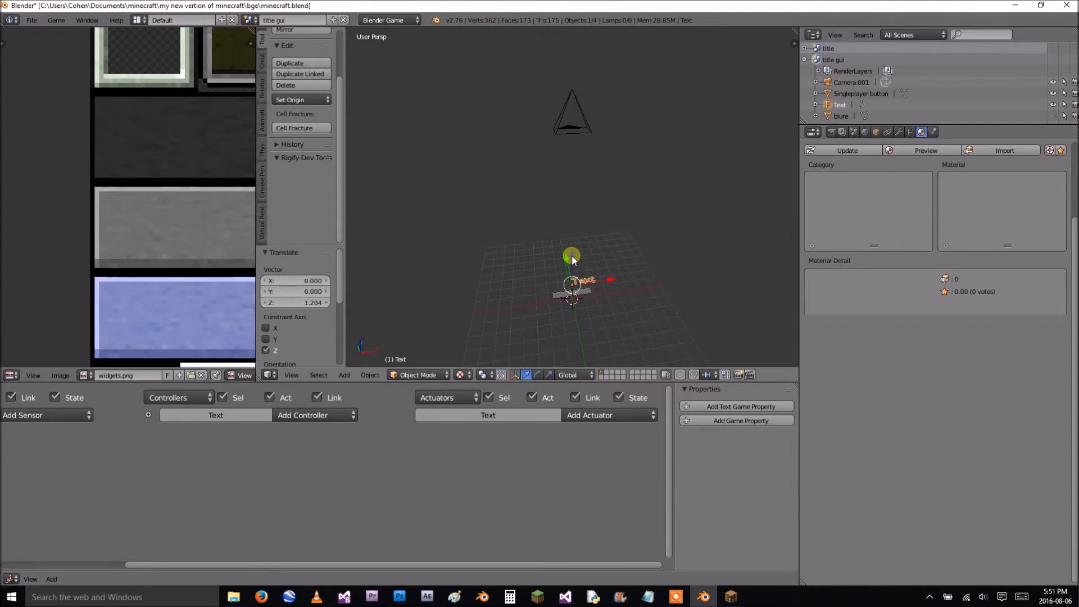
key(KP_0)
Scale the text down to fit the button's height, and move it about 0.119 down along Y and 0.336 left along X.
key(s)
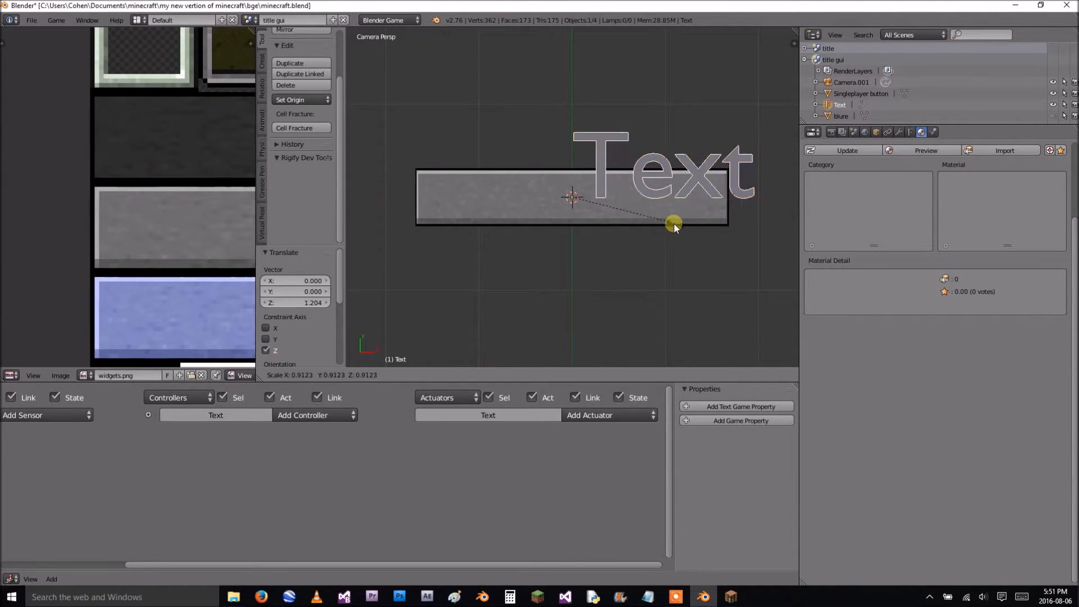
click(628, 221)
drag(572, 150, 571, 164)
key(s)
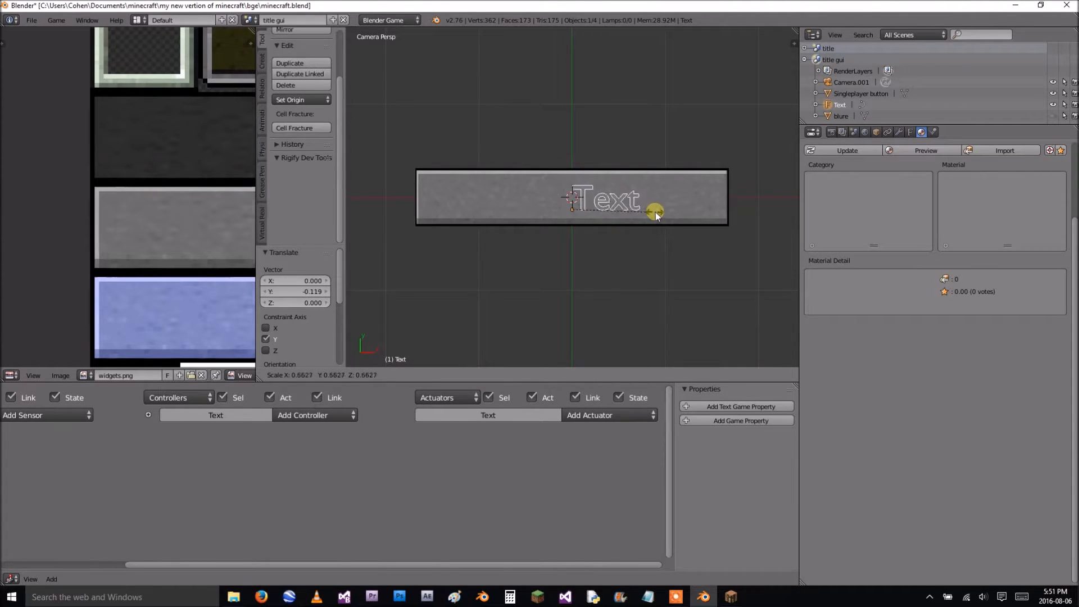
click(637, 213)
key(g)
key(x)
click(579, 218)
Replace the default wording of the text object with "Singleplayer" in the camera view.
middle_drag(579, 218, 622, 208)
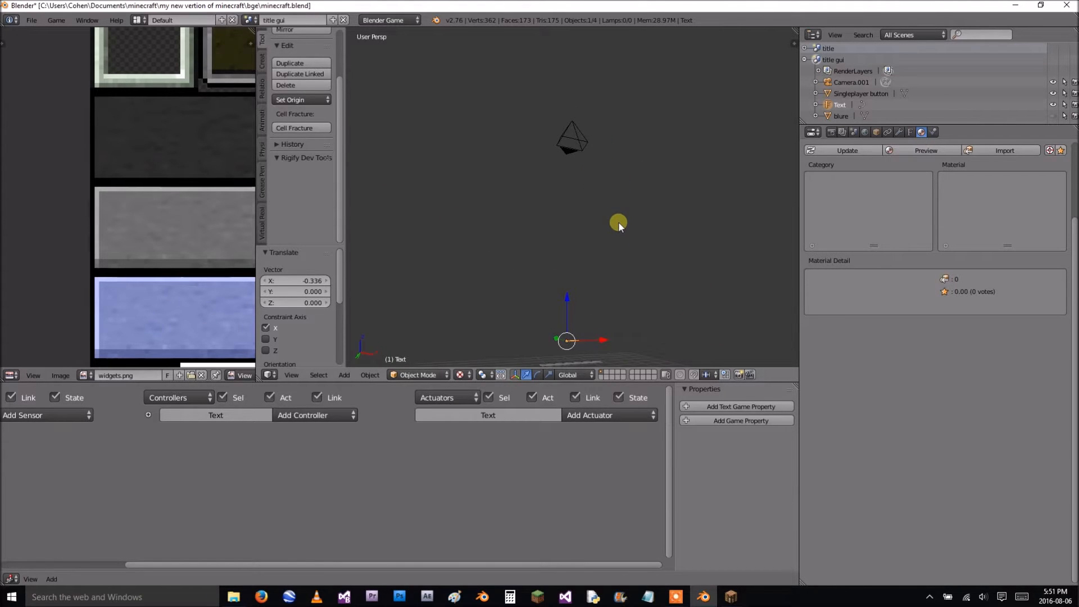
key(KP_0)
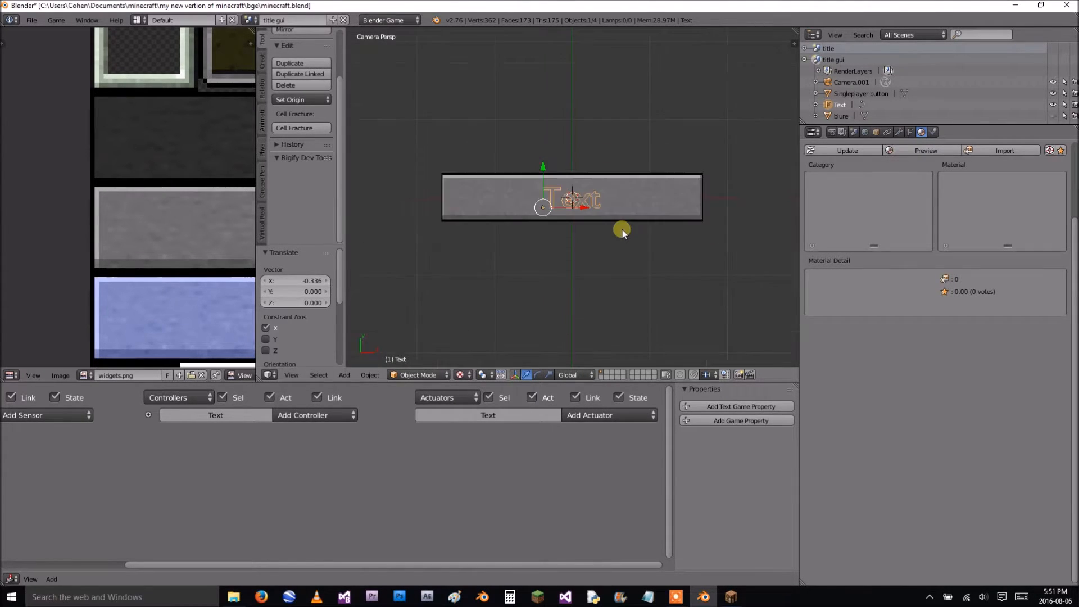
key(KP_0)
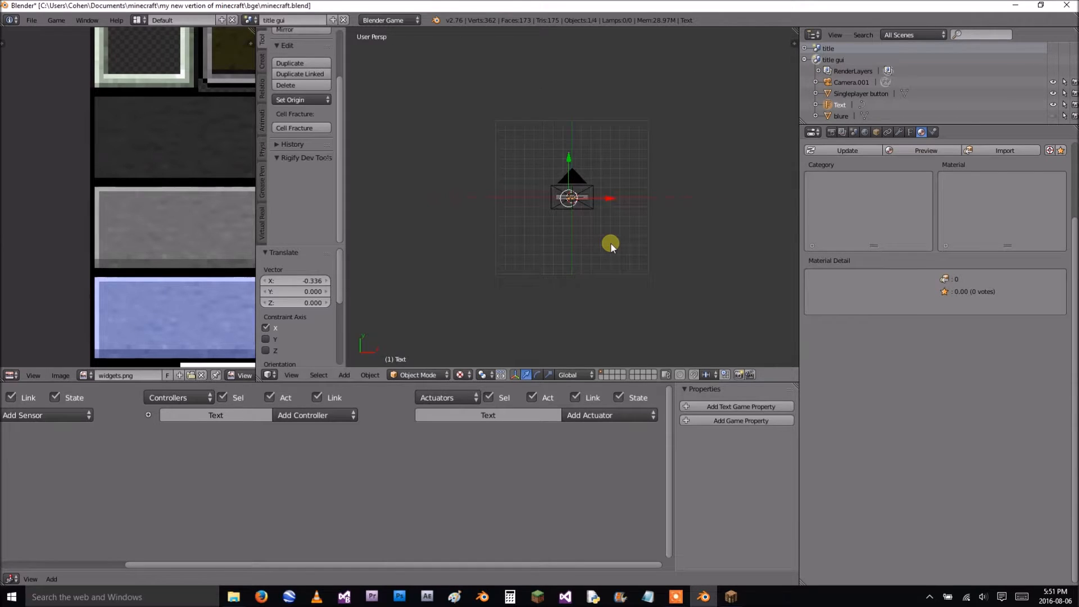
key(KP_0)
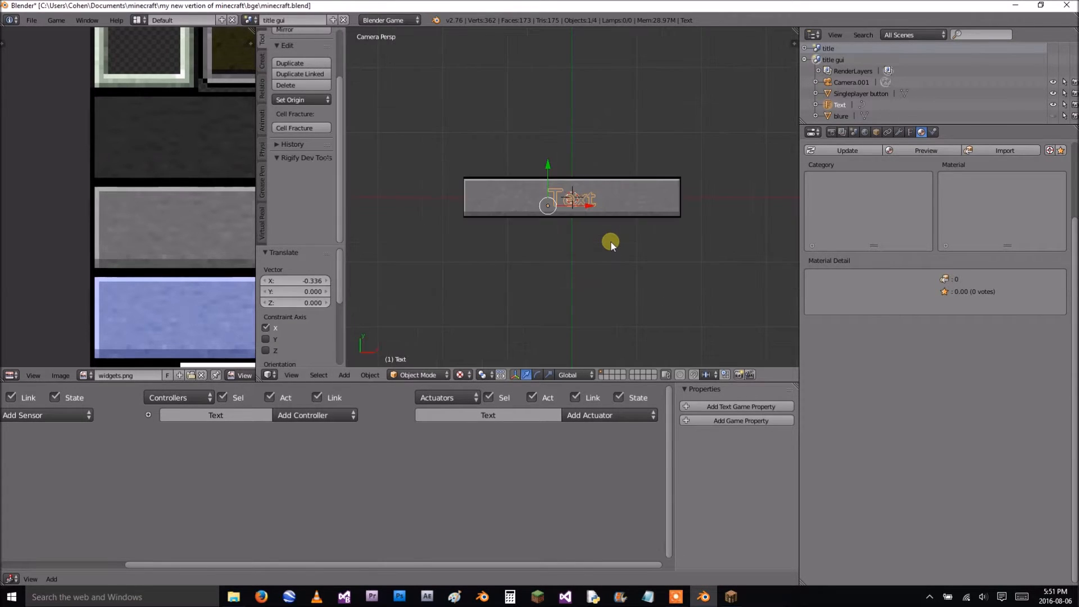
key(Tab)
key(BackSpace)
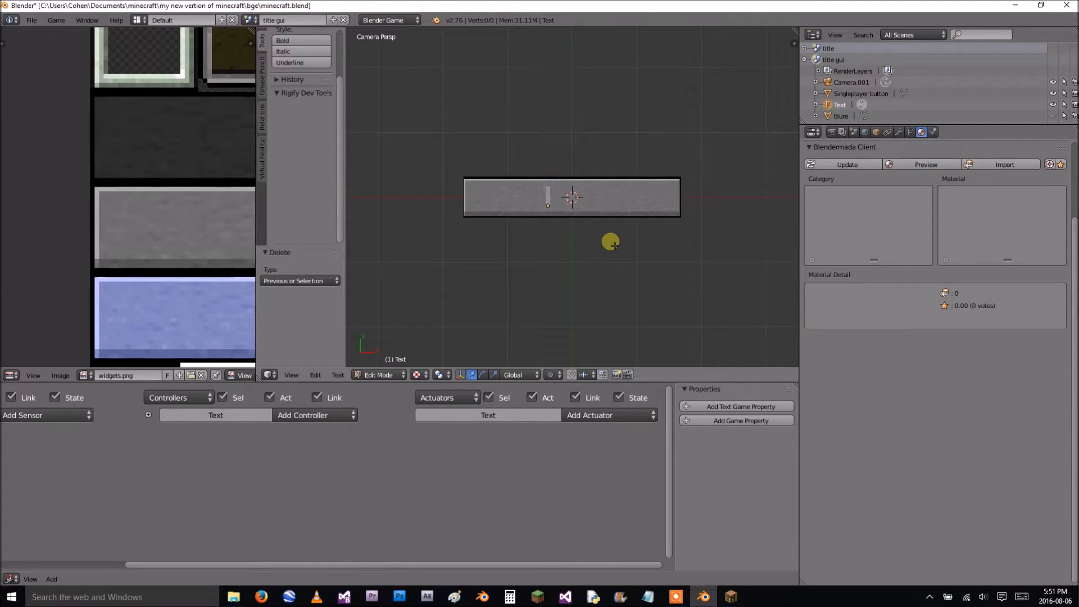
text(Singleplayer)
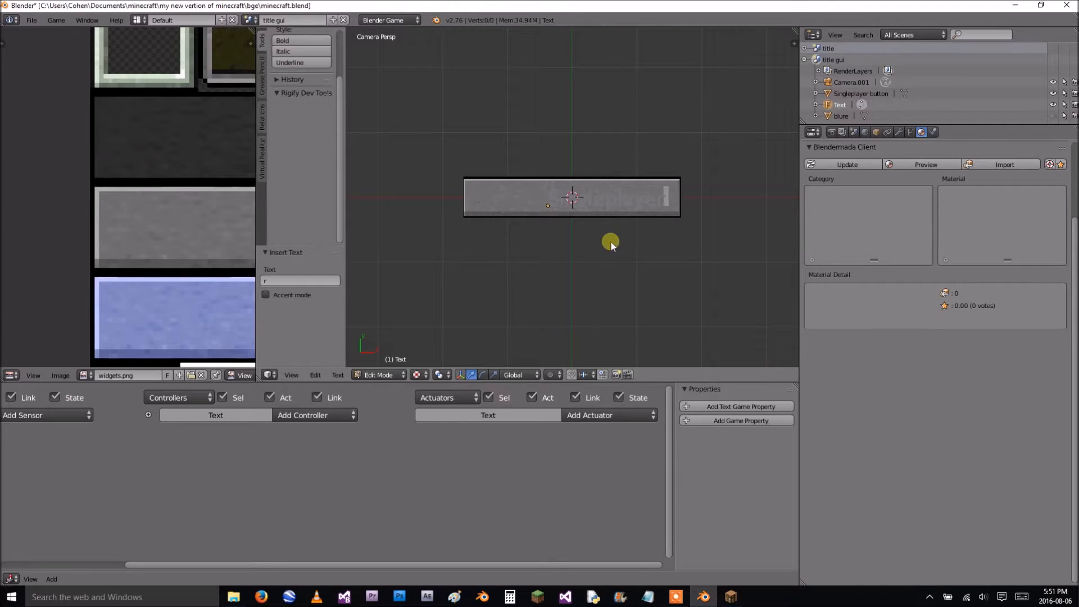
Finish editing the Singleplayer text, shift it left along X and about 0.031 up along Y, and preview the game.
key(Tab)
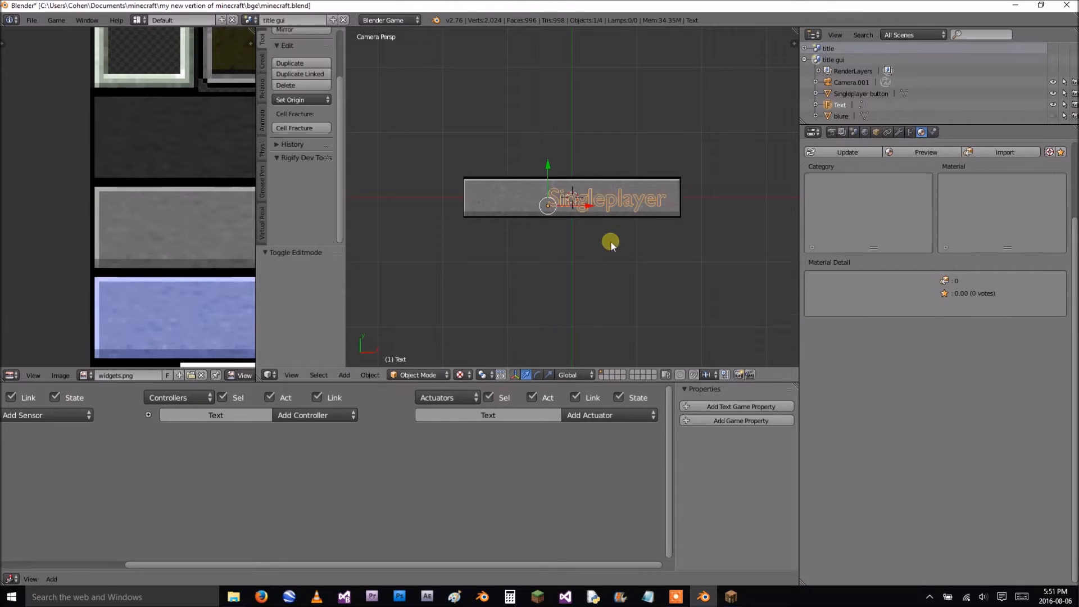
drag(585, 209, 548, 206)
drag(514, 164, 514, 162)
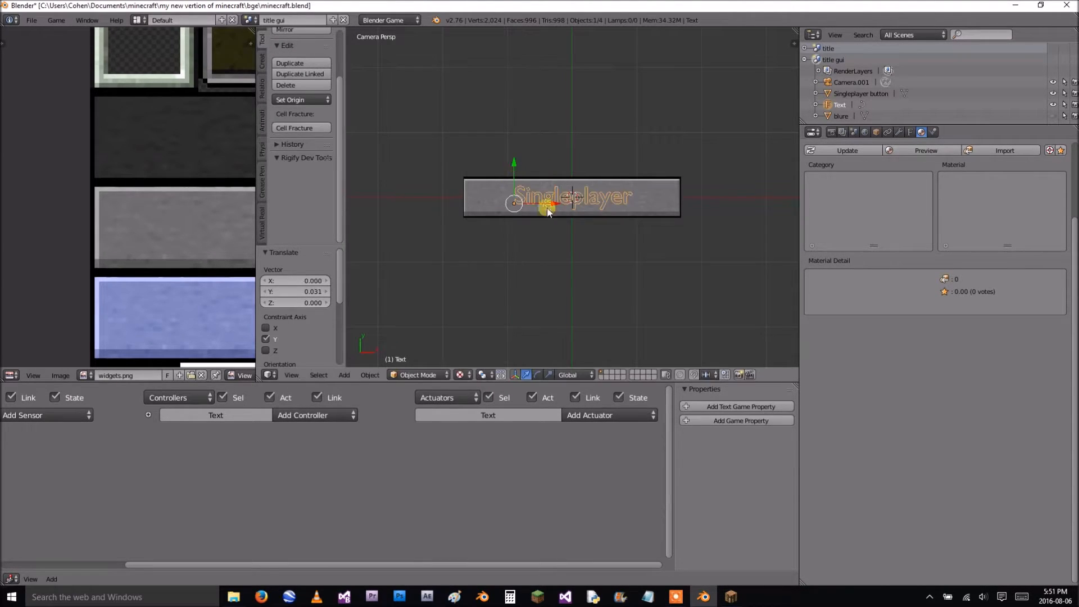
key(p)
key(Escape)
Nudge the Singleplayer text left along X by about 0.031 and 0.07, previewing the game after each move.
drag(554, 202, 550, 206)
key(p)
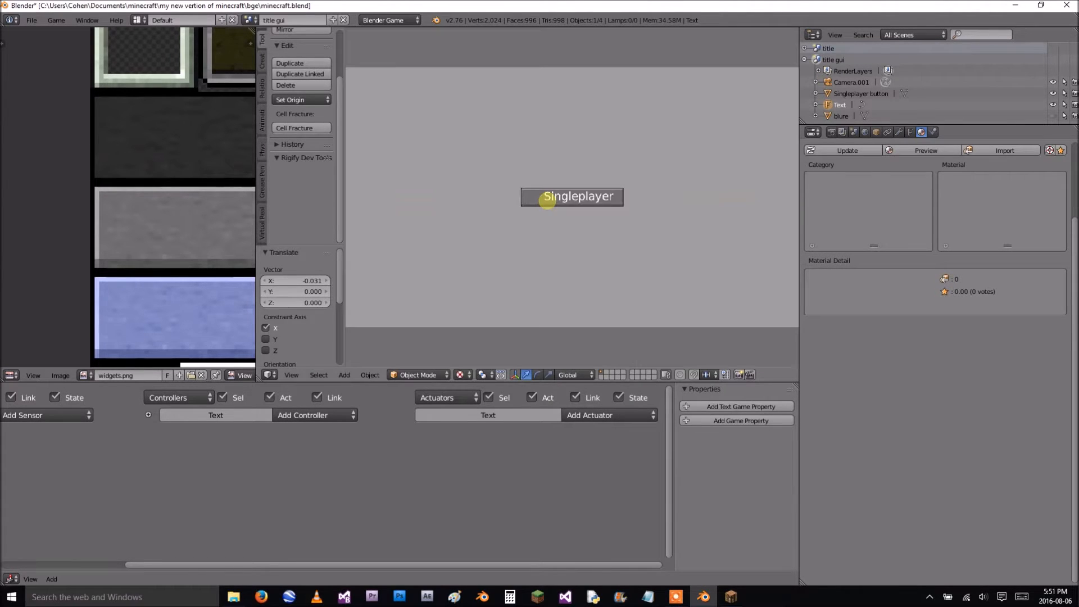
key(Escape)
drag(553, 202, 544, 203)
key(p)
key(Escape)
key(p)
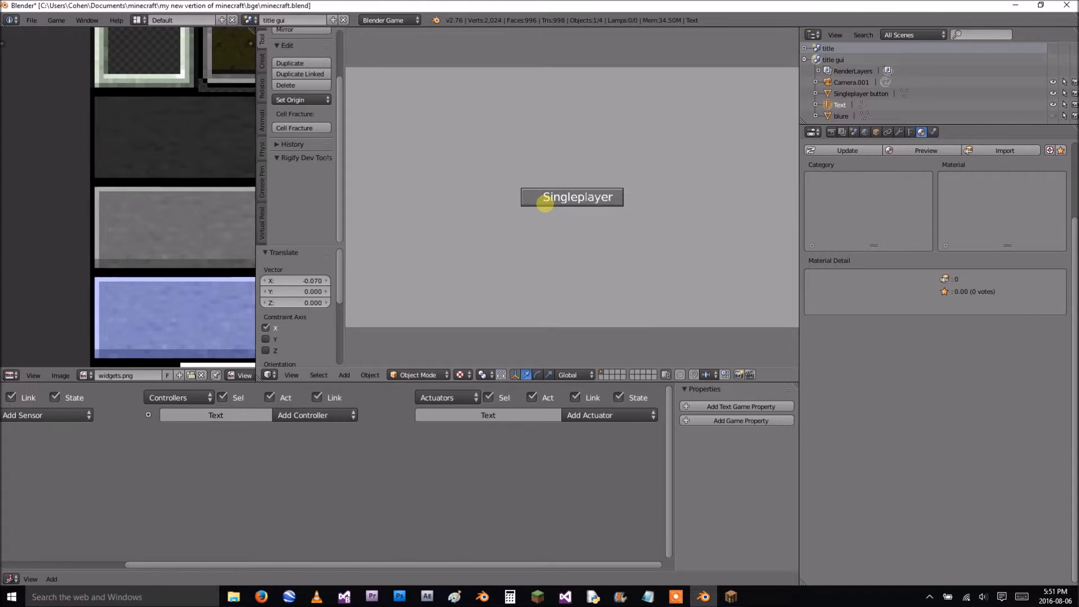
Centre the label on its button by moving it about 0.055 further left along X, and check it in the game.
key(Escape)
drag(554, 204, 550, 201)
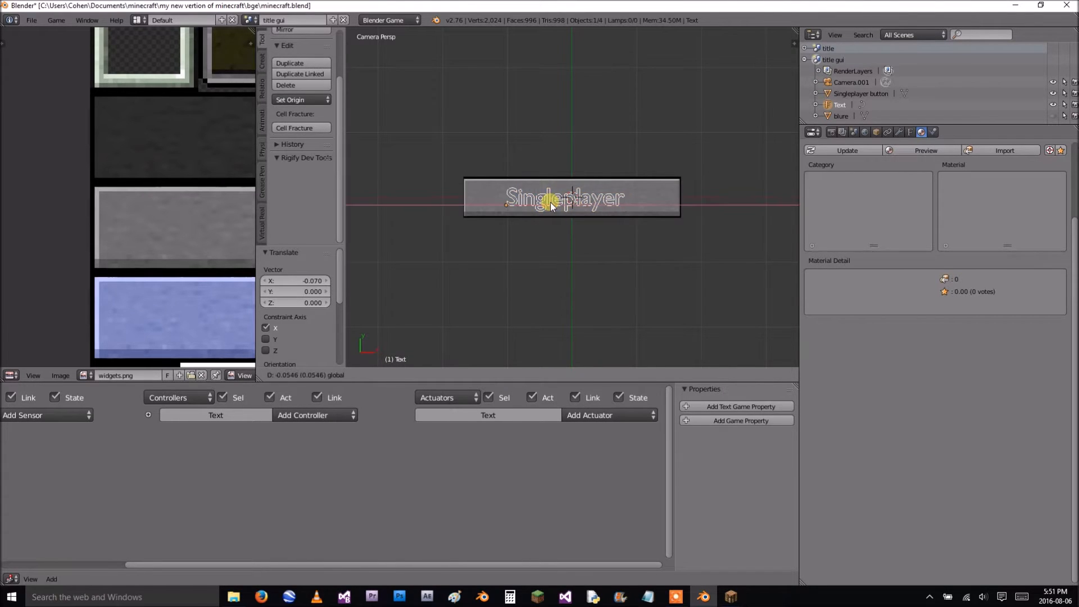
key(p)
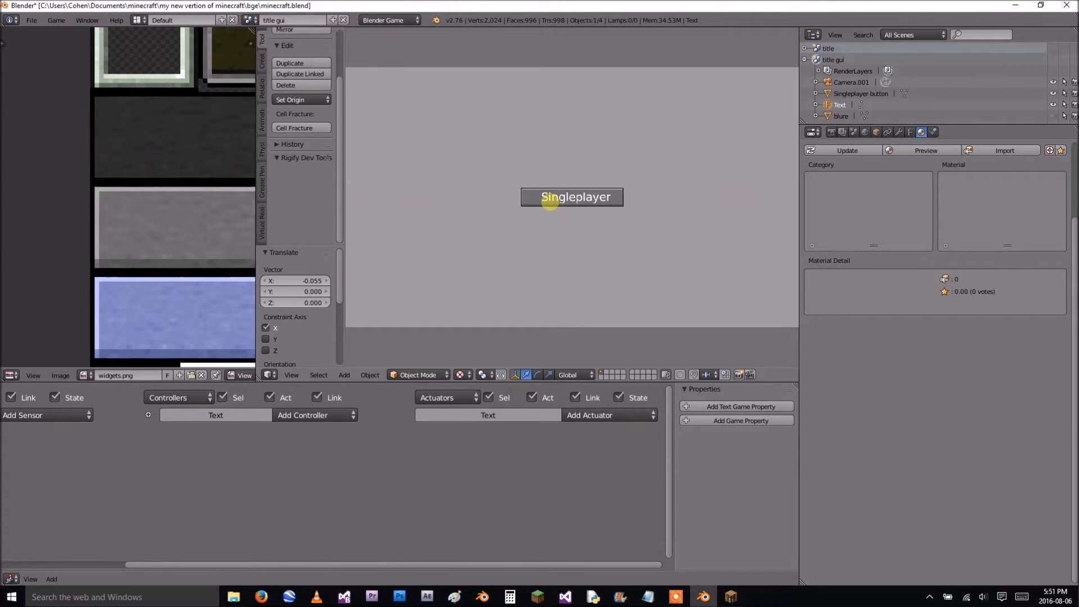
key(Escape)
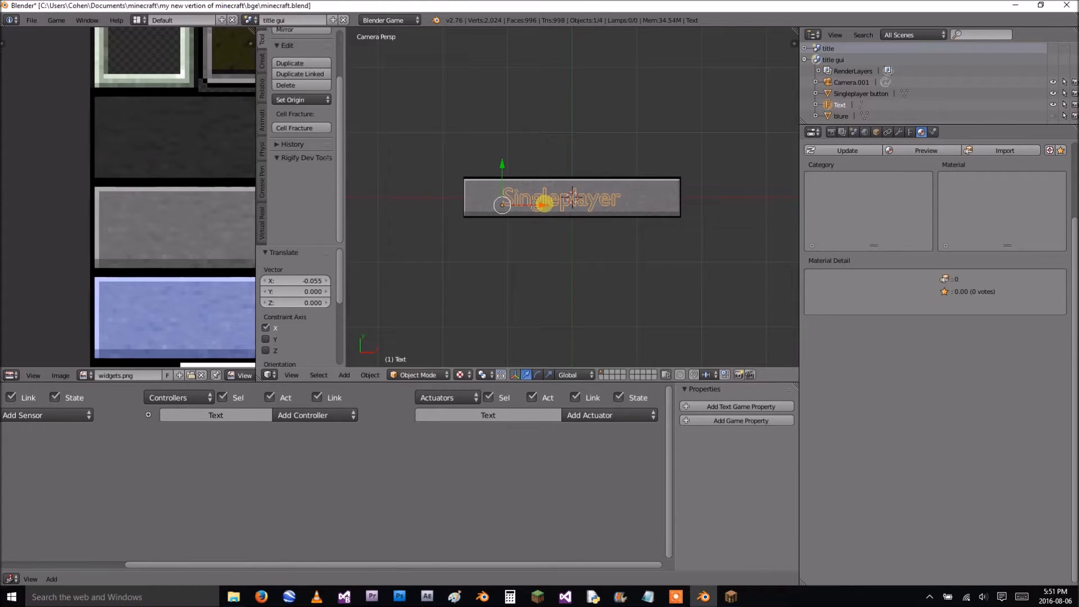
key(p)
key(Escape)
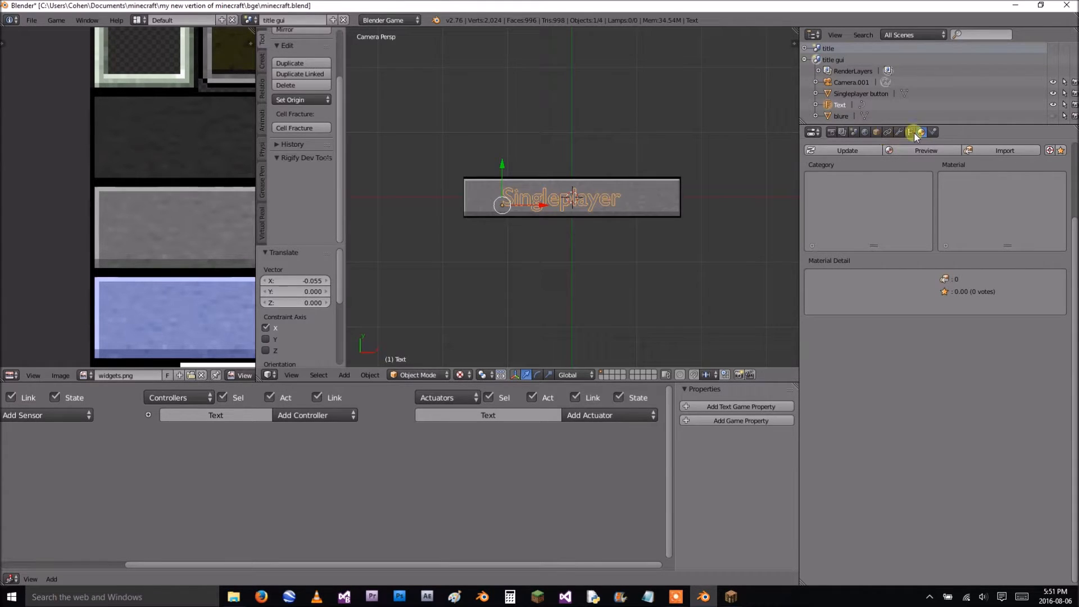
Reduce the text object's preview resolution (Preview U) to 4 and test its look in the game.
scroll(937, 170, up, 4)
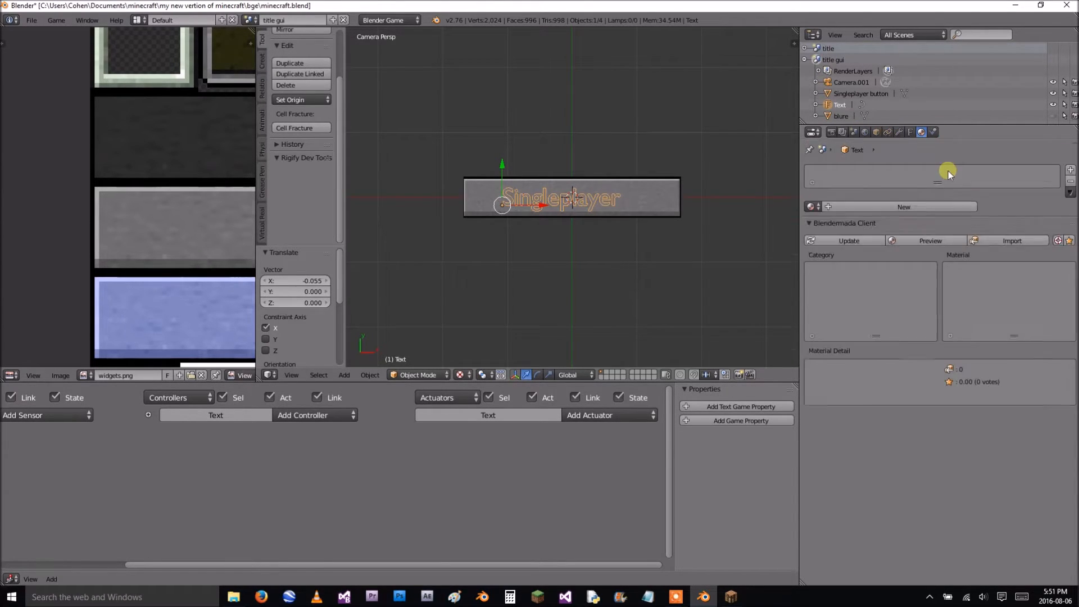
click(875, 132)
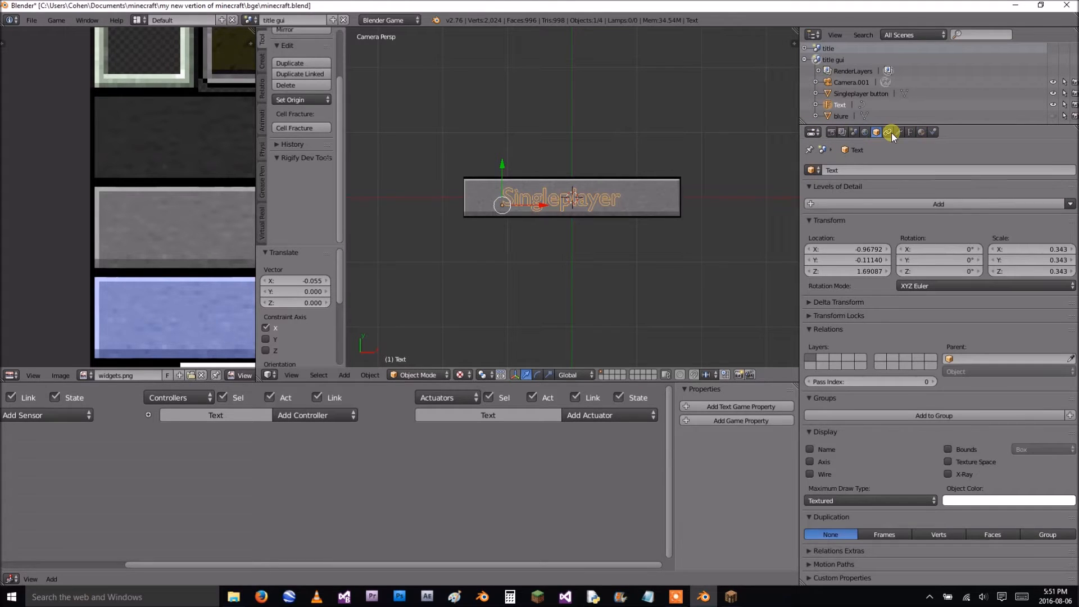
click(909, 132)
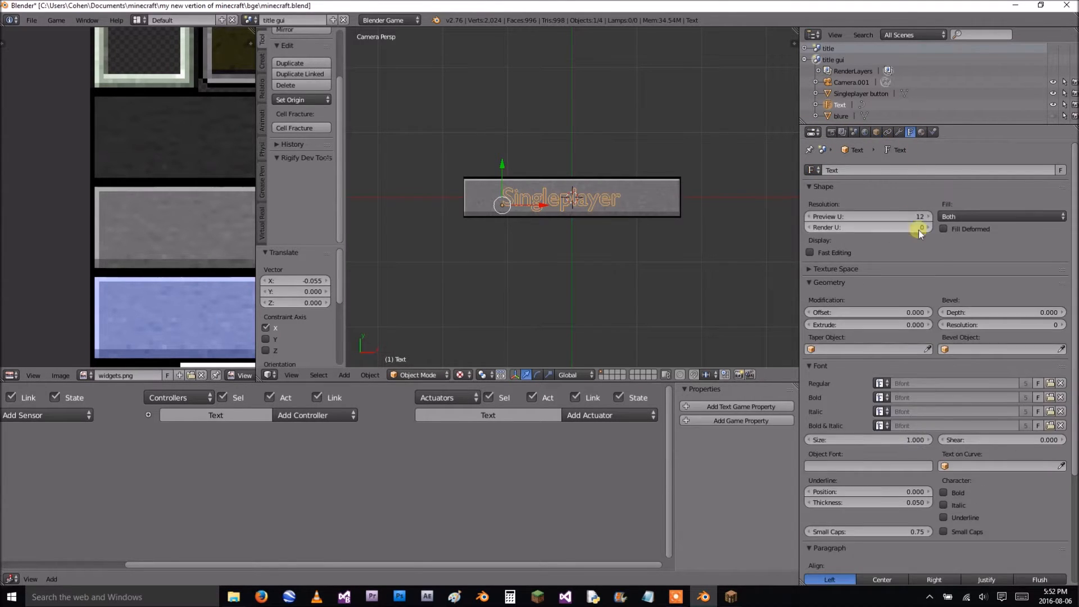
scroll(913, 225, down, 3)
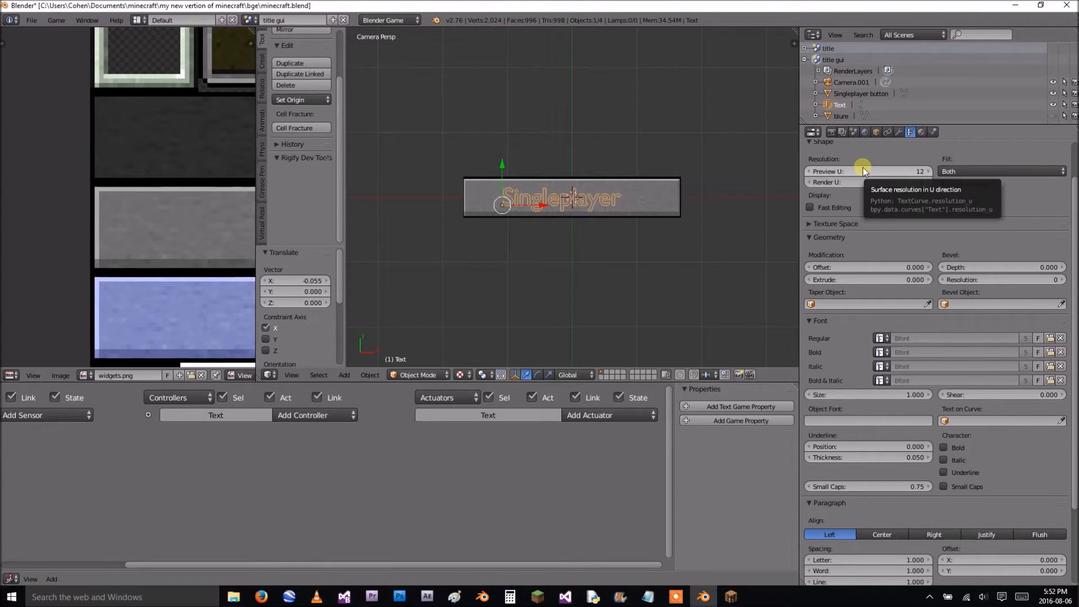
mouse_move(862, 167)
mouse_down()
mouse_move(885, 163)
mouse_move(857, 156)
mouse_up()
key(p)
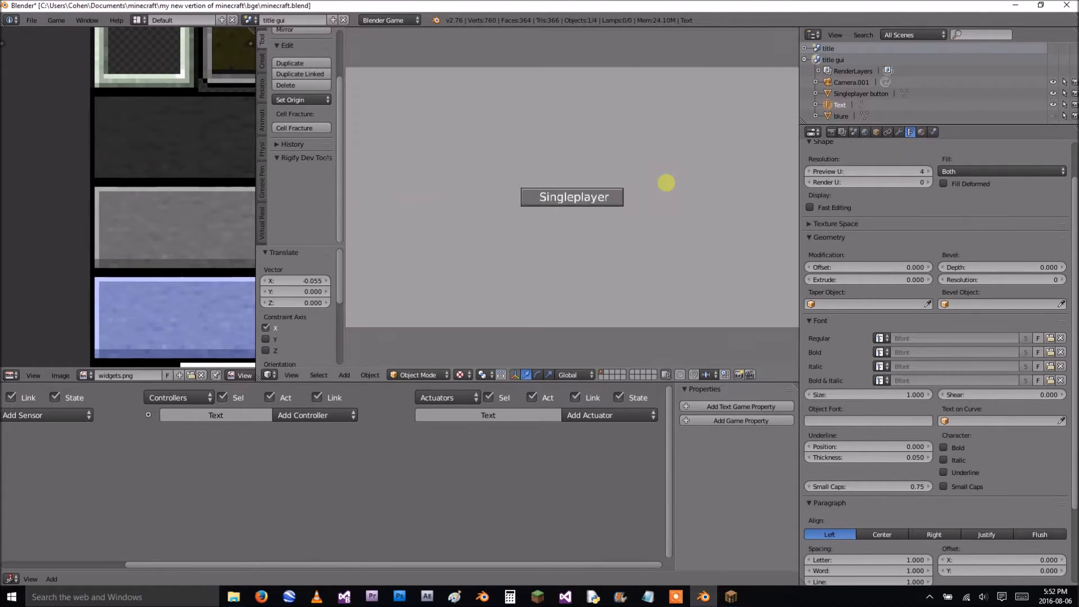
key(Escape)
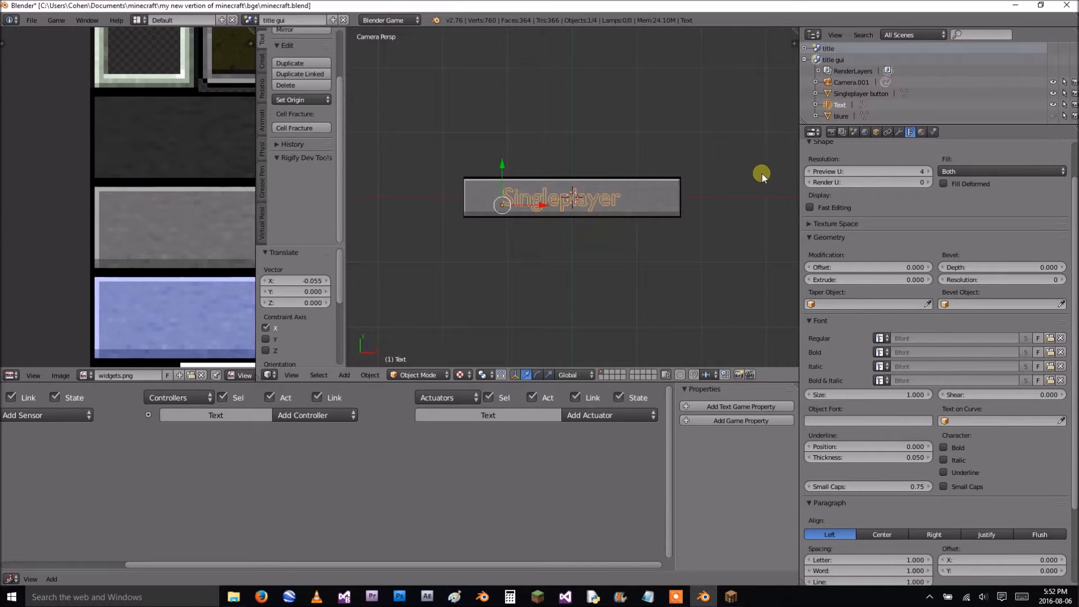
Try different size, shear, underline position and small caps values on the Singleplayer text.
scroll(790, 180, up, 3)
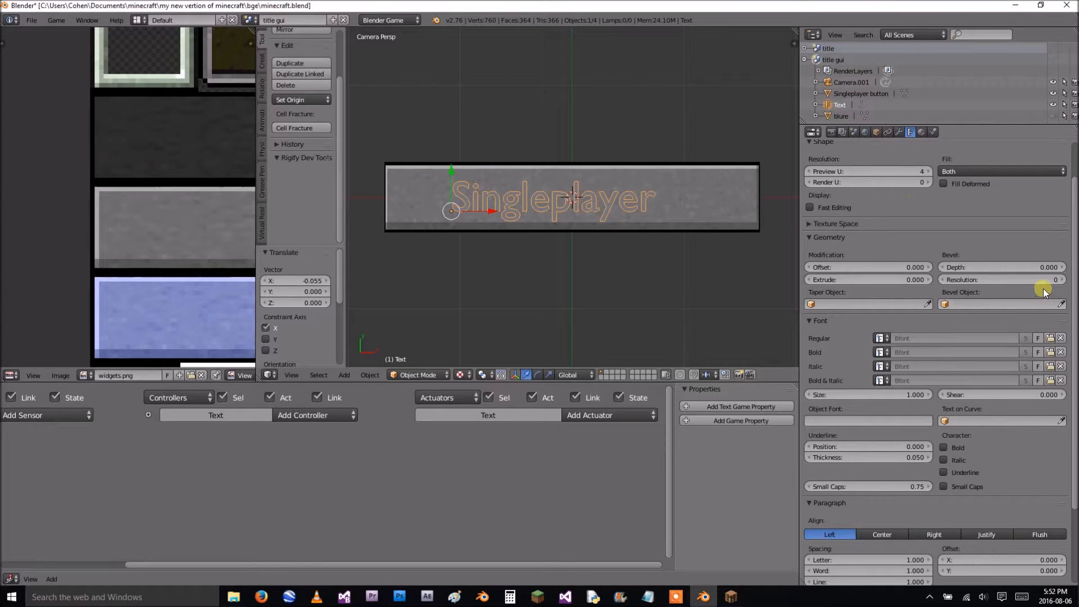
scroll(1043, 288, down, 3)
drag(900, 391, 837, 392)
right_click(796, 395)
drag(931, 419, 811, 424)
right_click(810, 424)
drag(902, 381, 766, 381)
right_click(766, 381)
drag(922, 327, 807, 339)
right_click(807, 340)
drag(1043, 327, 903, 323)
right_click(904, 324)
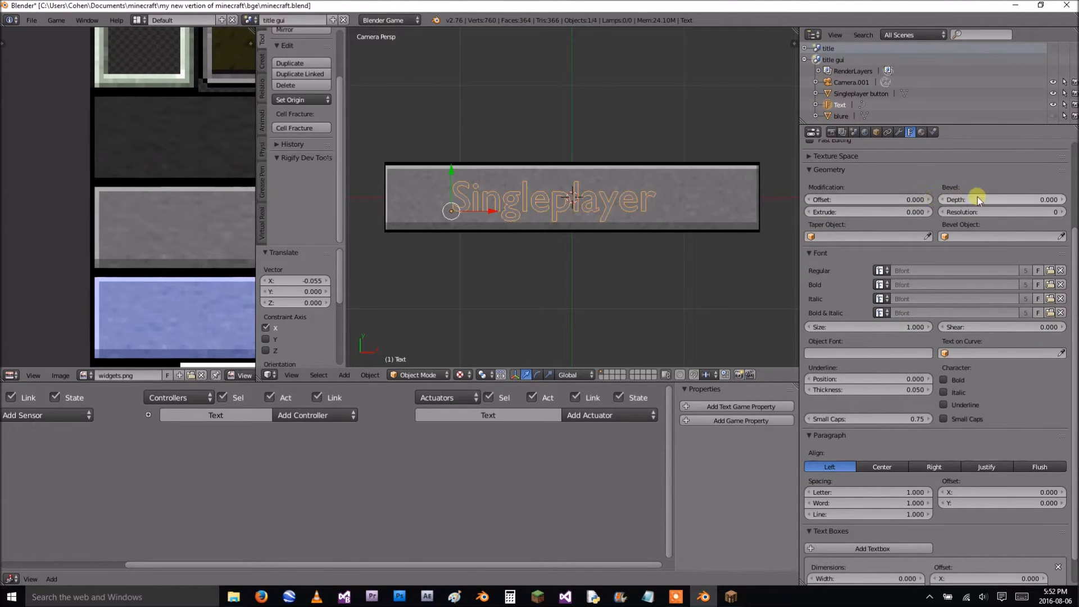
Examine the text's geometry, paragraph spacing and text box settings, and preview the label in the game.
mouse_move(915, 201)
mouse_down()
mouse_move(847, 202)
mouse_move(915, 214)
mouse_up()
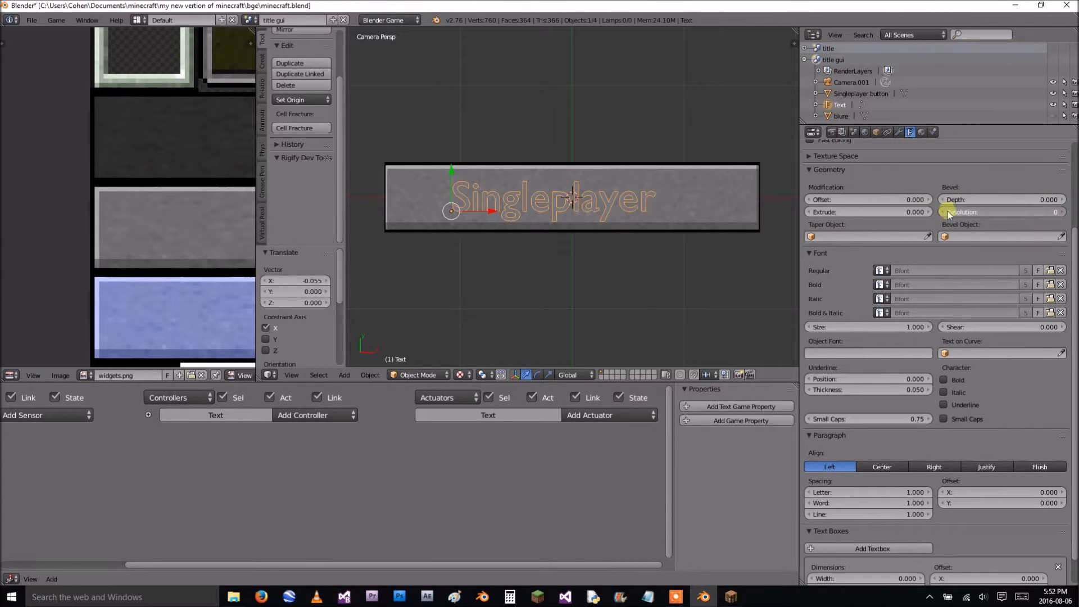
scroll(1000, 253, down, 2)
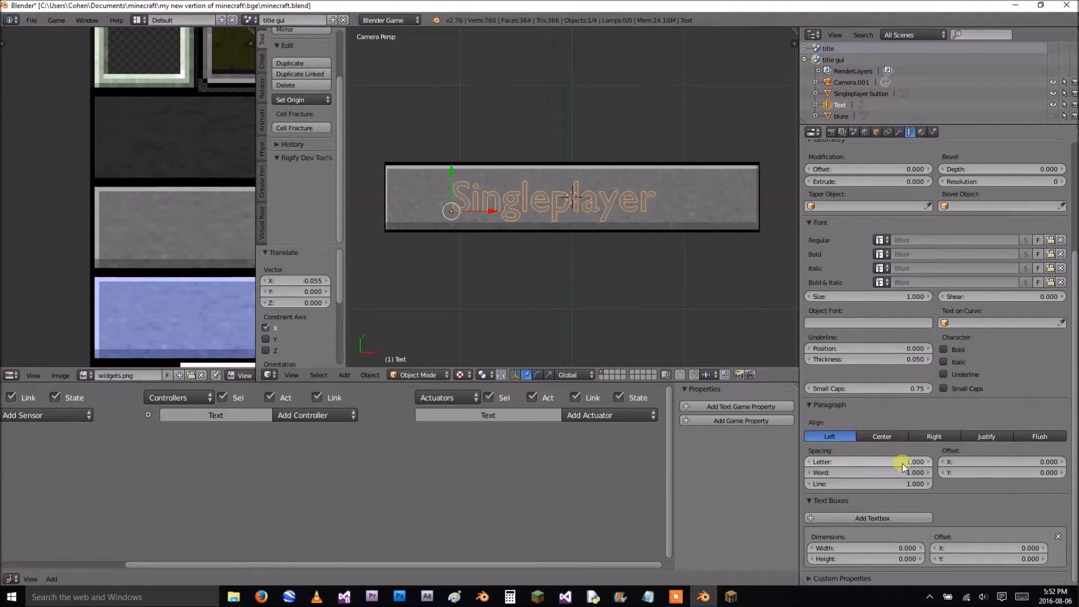
mouse_move(901, 458)
mouse_down()
mouse_move(819, 462)
mouse_move(901, 458)
mouse_up()
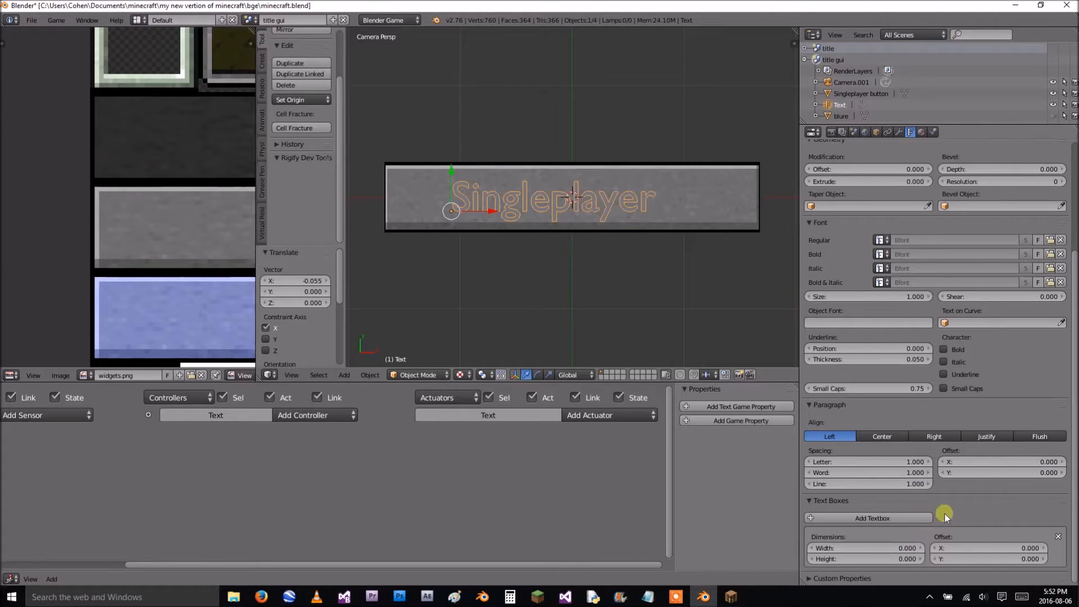
scroll(910, 422, up, 6)
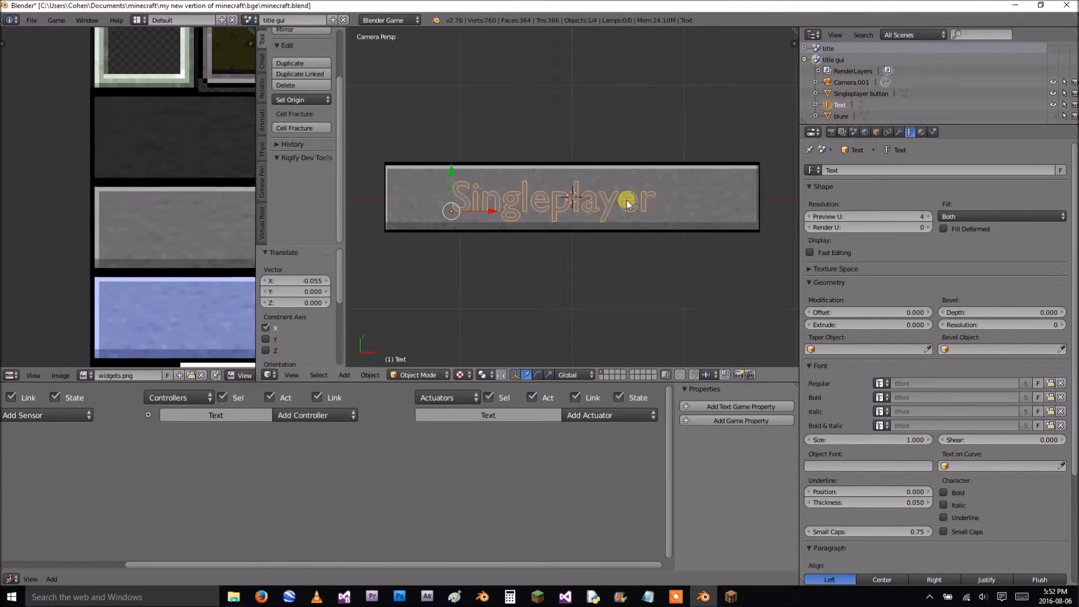
key(p)
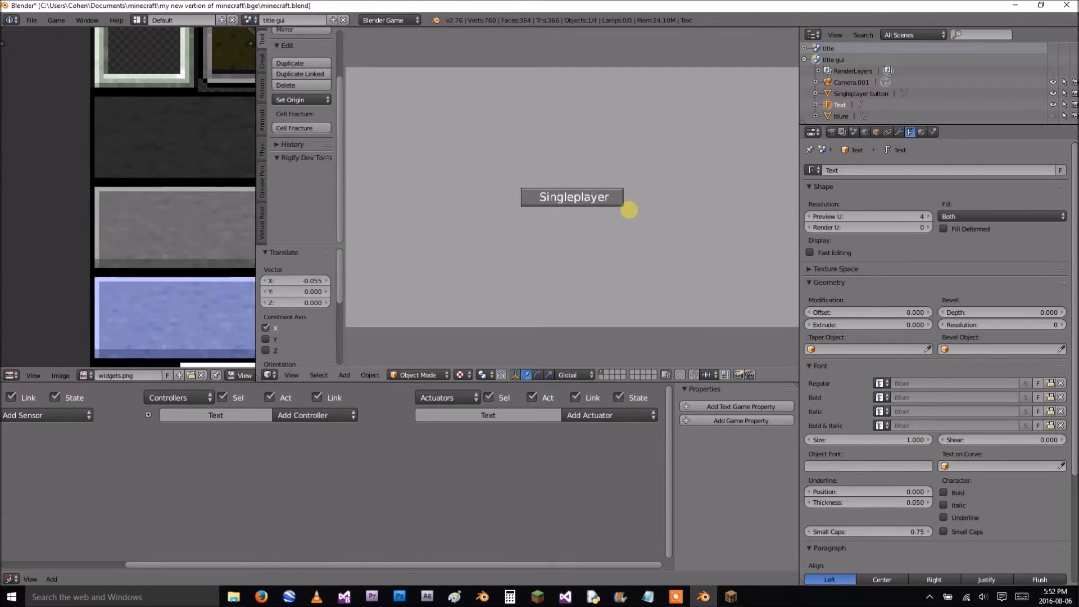
key(Escape)
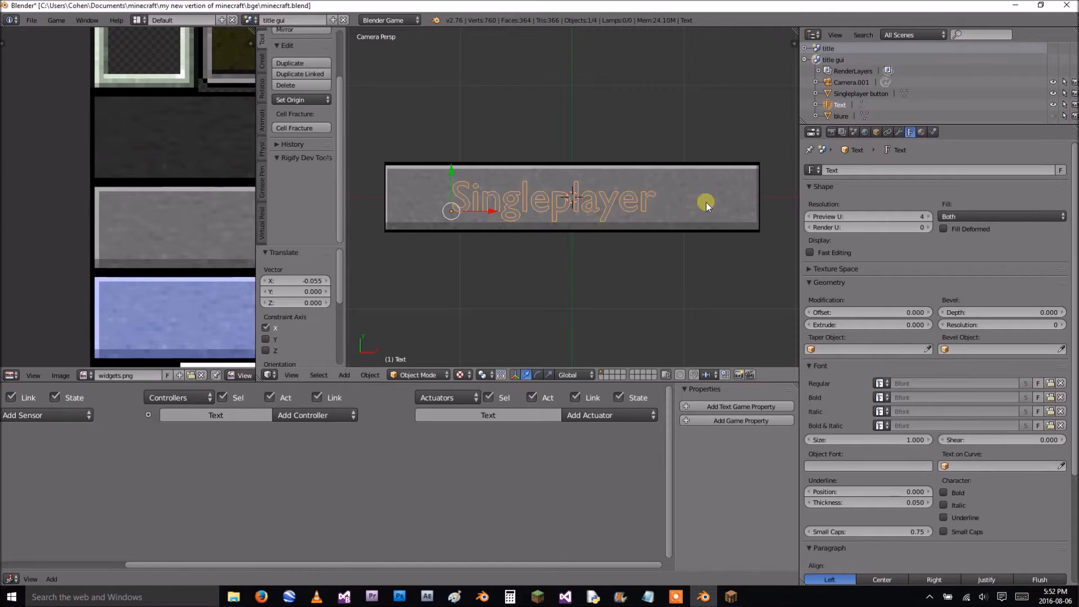
Unhide the blure plane in the title gui scene and set its physics type to No Collision.
click(944, 133)
right_click(700, 200)
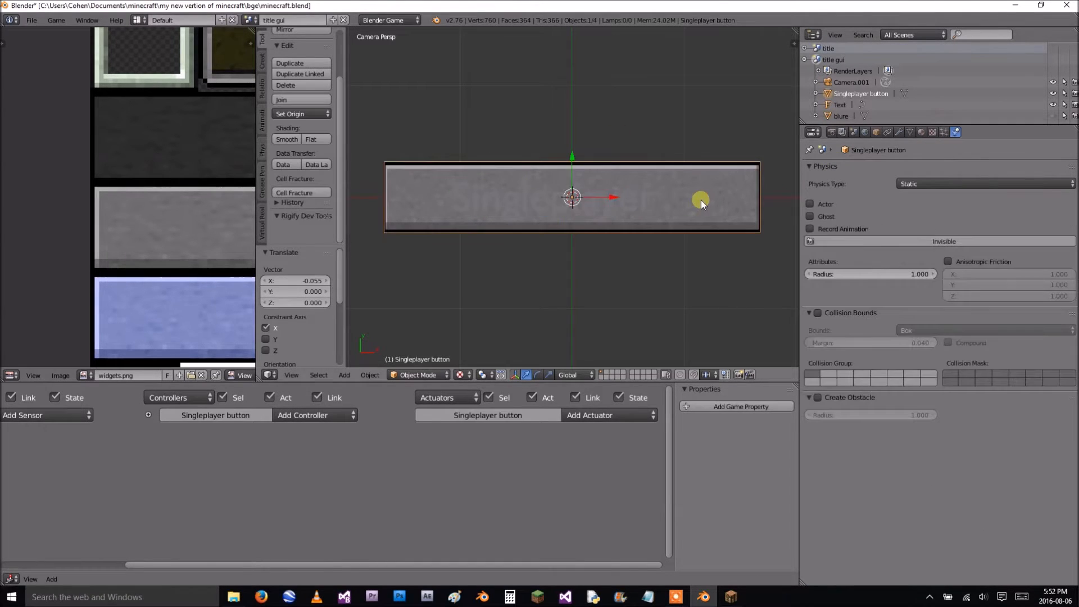
scroll(726, 149, down, 7)
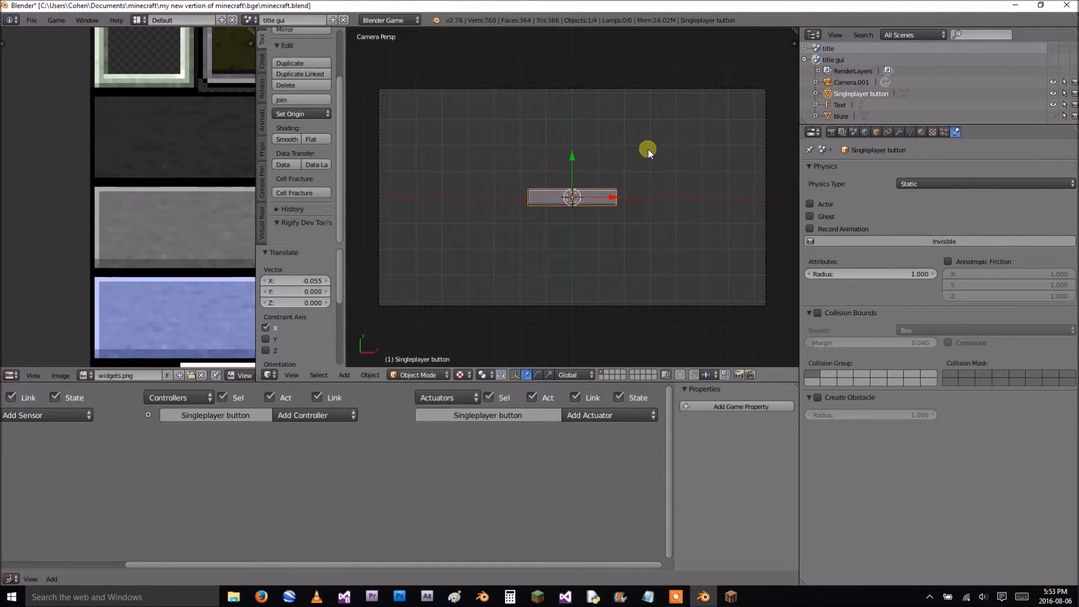
click(1053, 116)
click(820, 115)
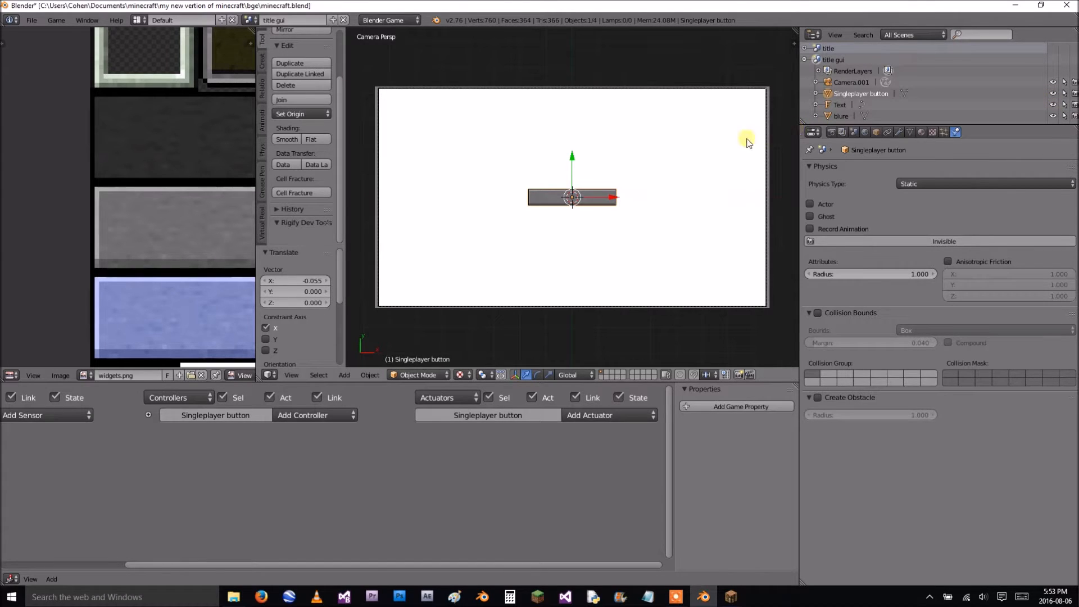
click(972, 176)
click(939, 171)
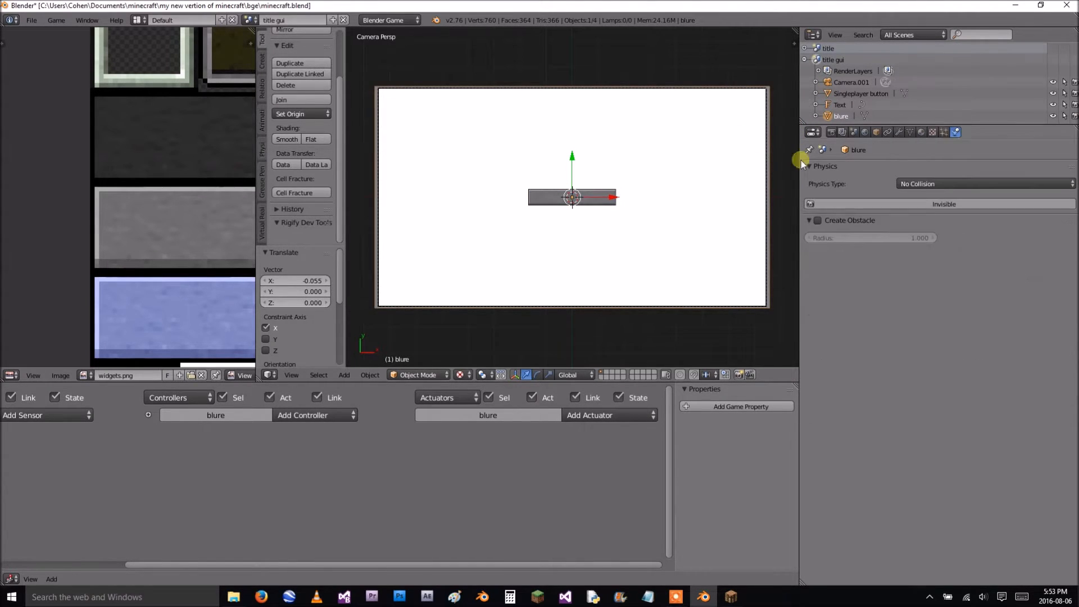
Duplicate the Singleplayer button in place, working from an angled perspective view.
scroll(615, 226, up, 5)
right_click(657, 200)
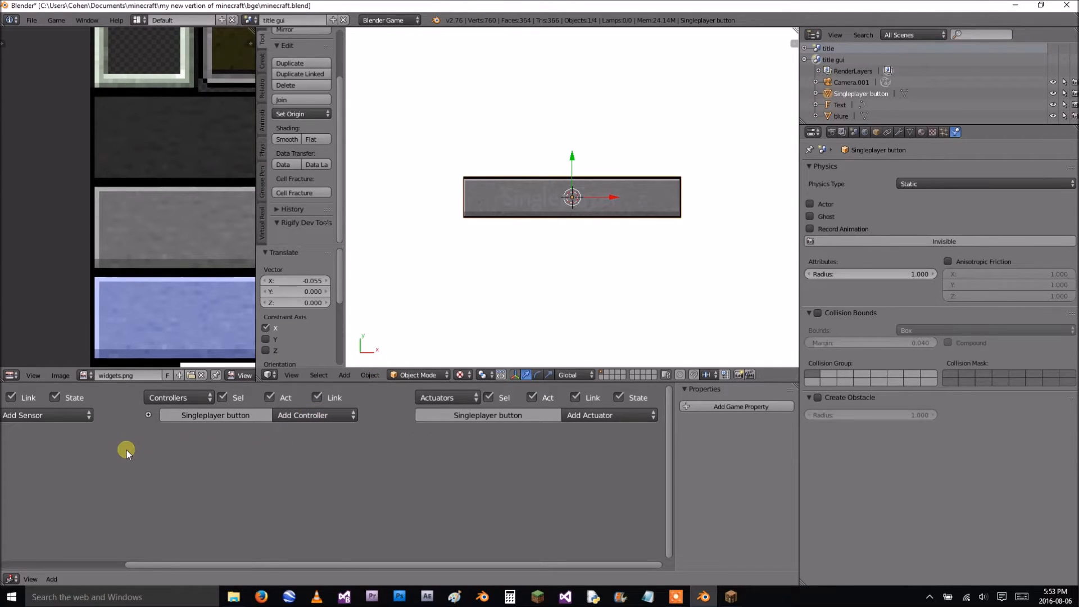
middle_drag(126, 450, 390, 460)
middle_drag(595, 258, 606, 208)
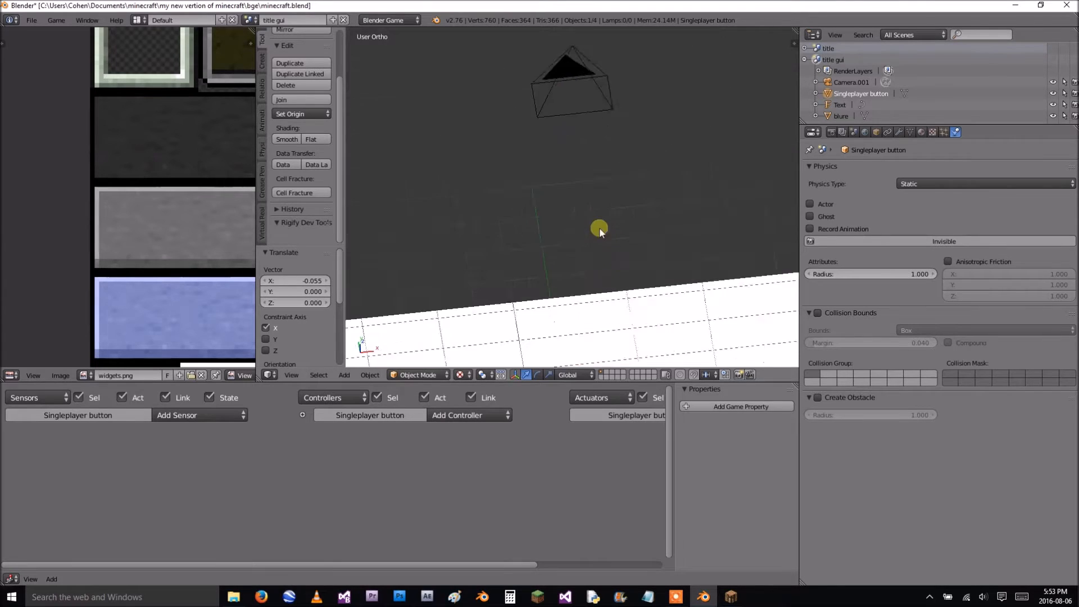
scroll(605, 208, down, 10)
key(KP_5)
scroll(587, 283, up, 4)
scroll(587, 287, up, 2)
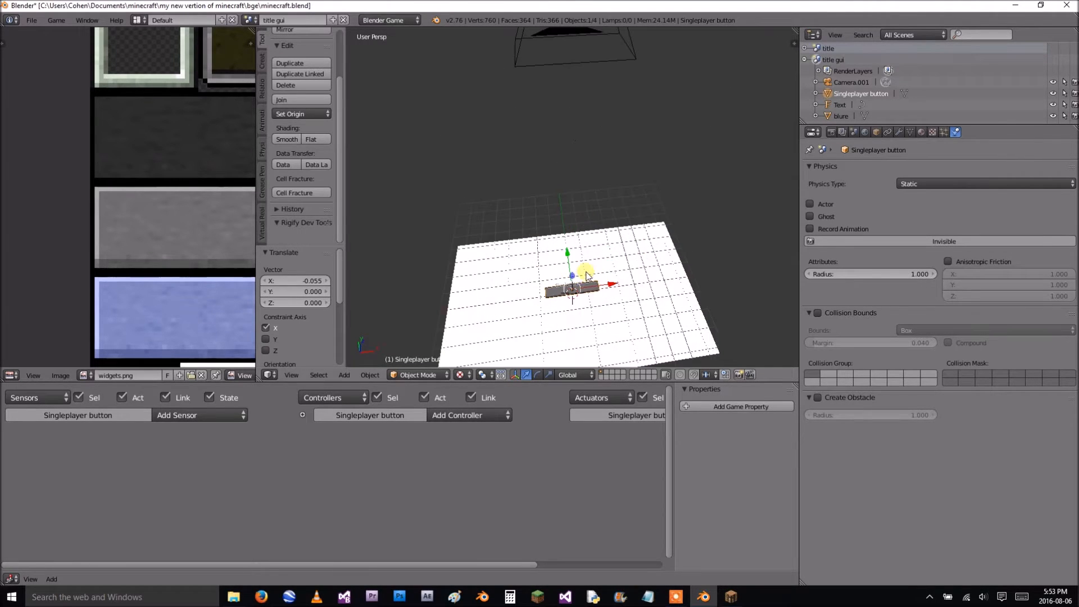
middle_drag(587, 296, 601, 36)
scroll(595, 84, up, 2)
middle_drag(594, 83, 584, 265)
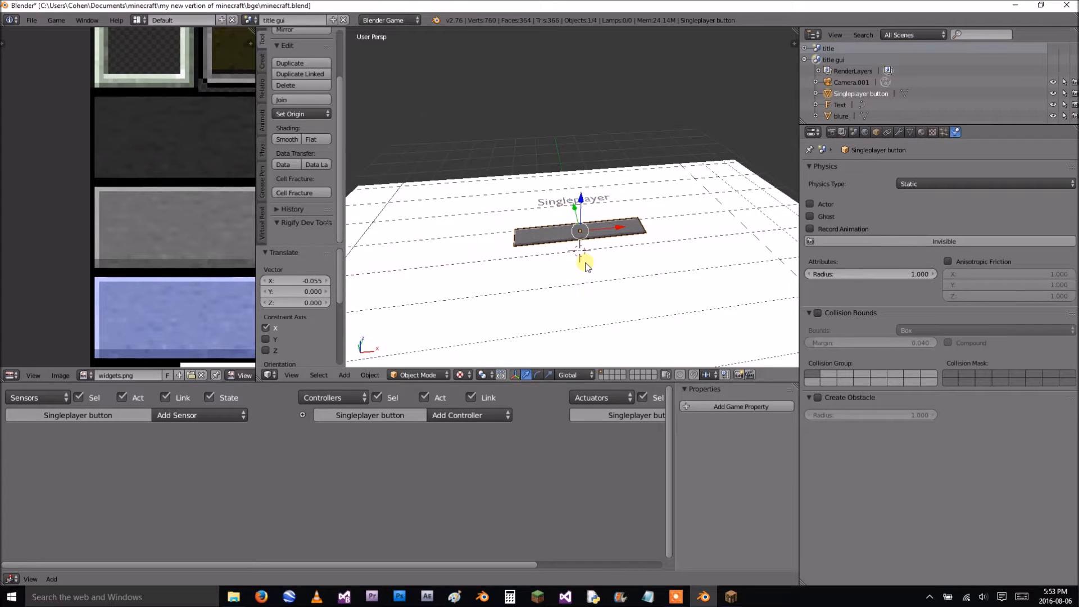
key(shift+d)
right_click(604, 243)
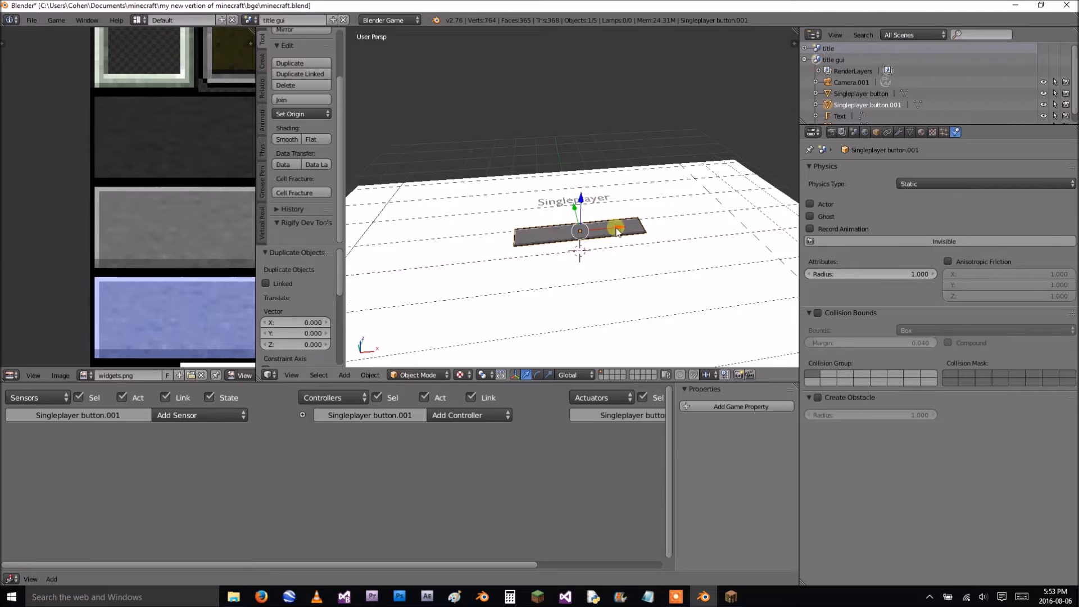
Raise the duplicated button about 0.014 along Z so it sits just above the original.
key(shift+f)
key(w)
key(s)
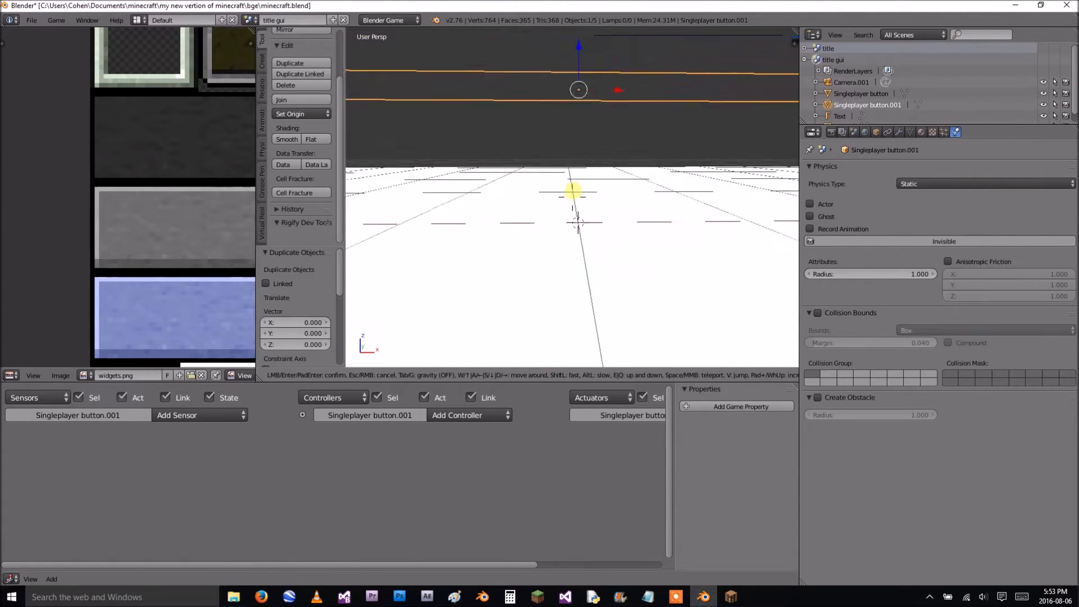
key(w)
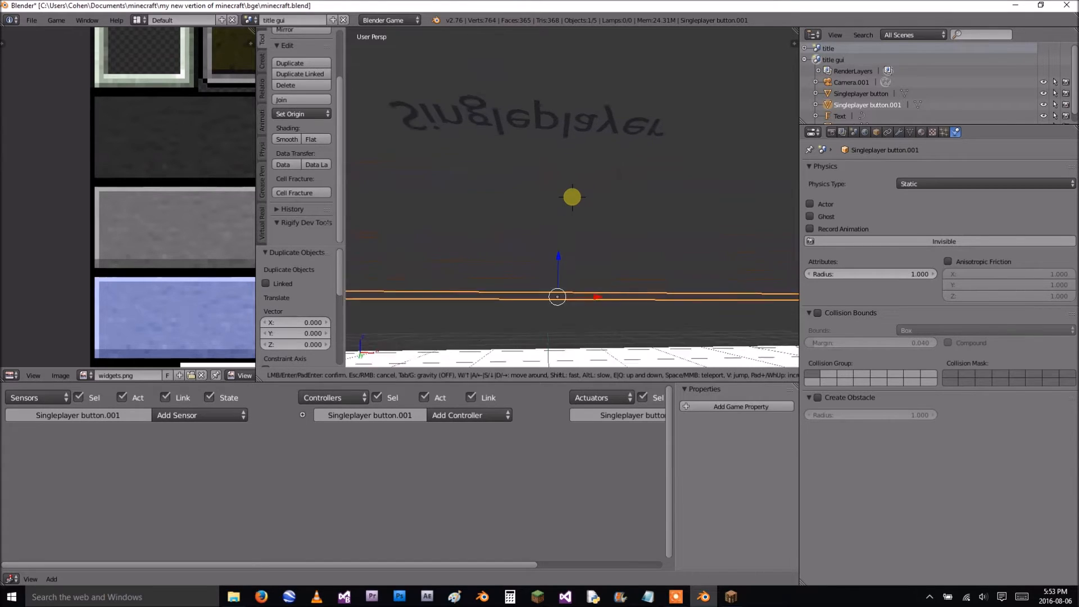
key(w)
key(s)
click(572, 197)
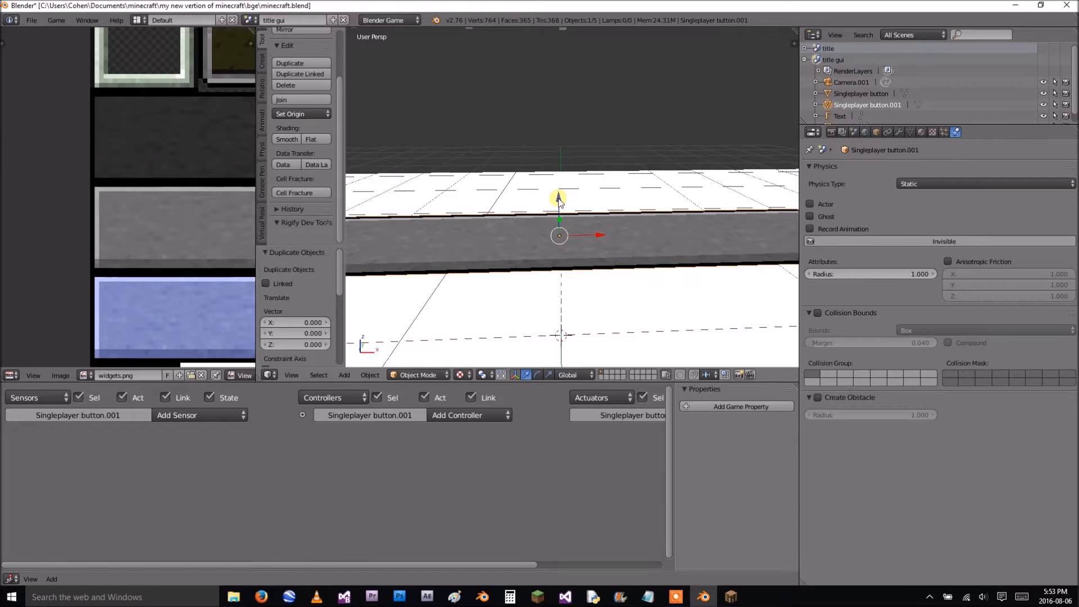
drag(558, 198, 559, 197)
key(KP_7)
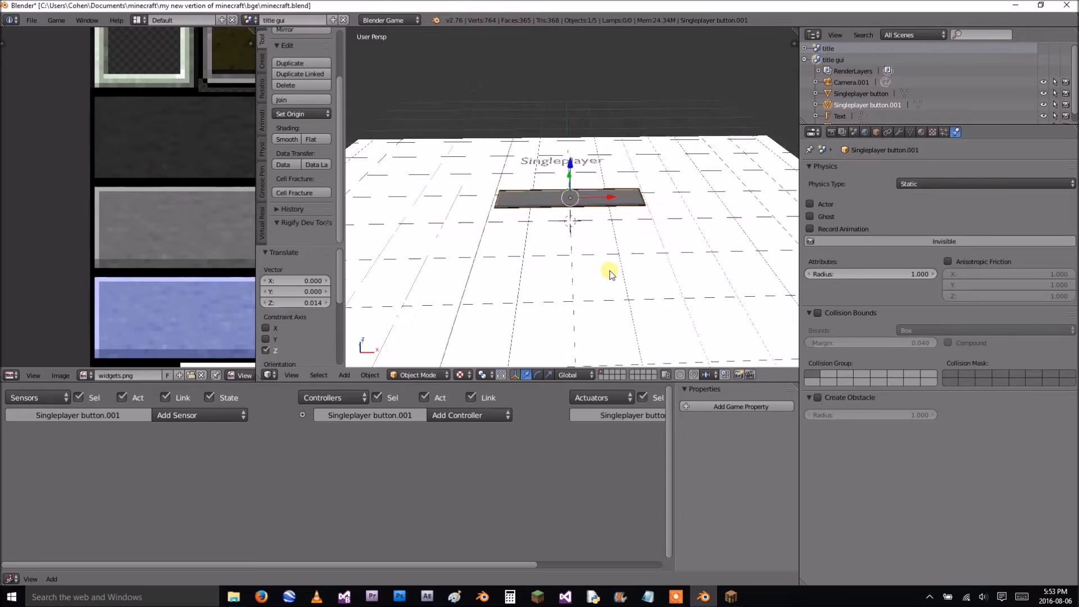
Deselect everything and inspect the gap between the stacked Singleplayer buttons from the camera and from a low angle.
key(KP_0)
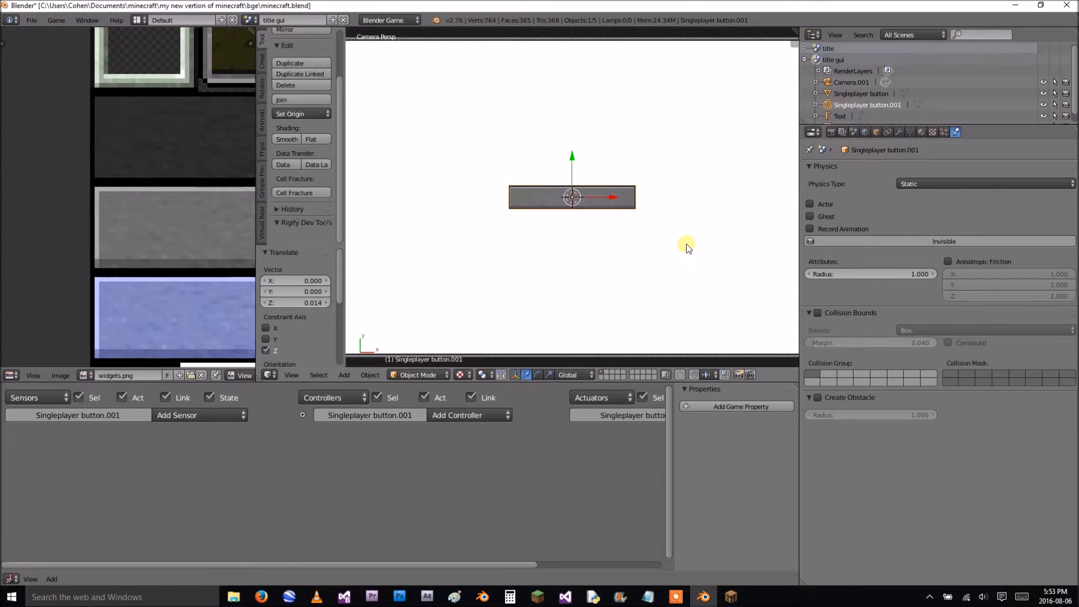
key(a)
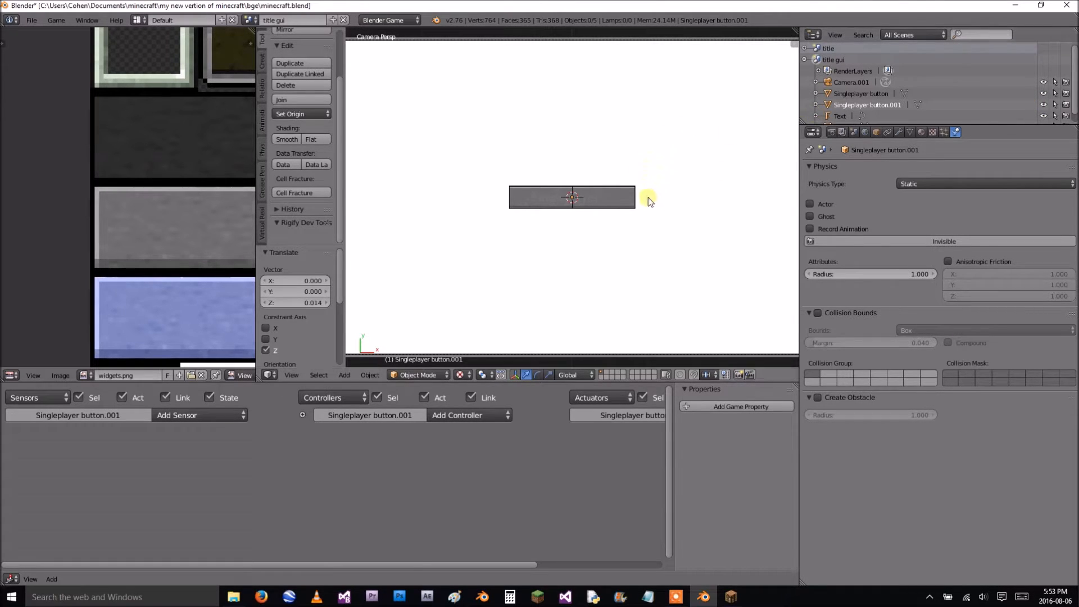
middle_drag(716, 195, 716, 163)
scroll(716, 163, down, 5)
scroll(717, 163, up, 6)
middle_drag(597, 221, 615, 154)
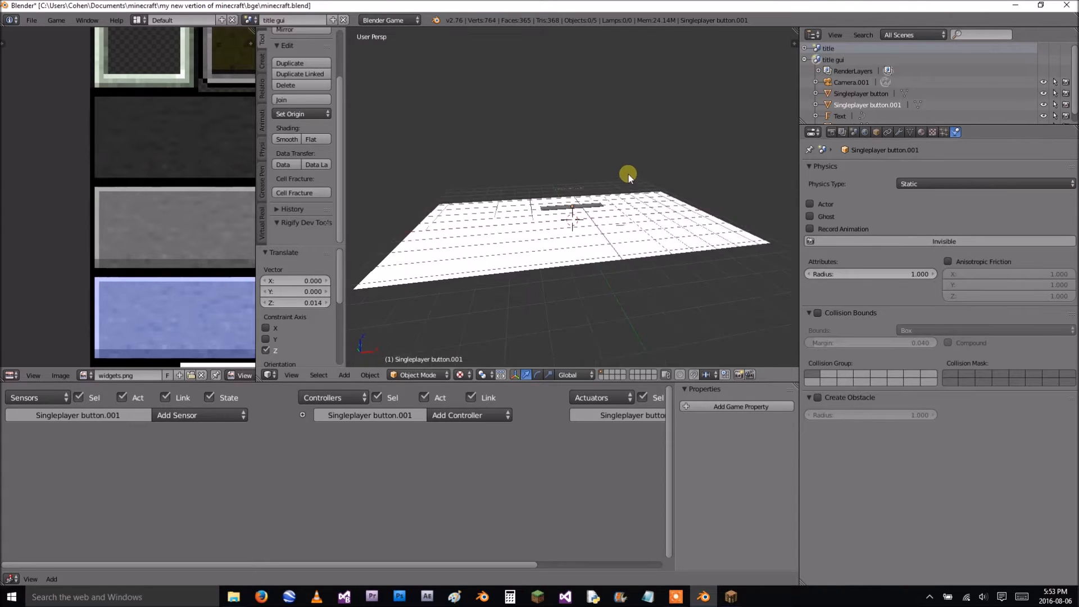
scroll(617, 197, up, 8)
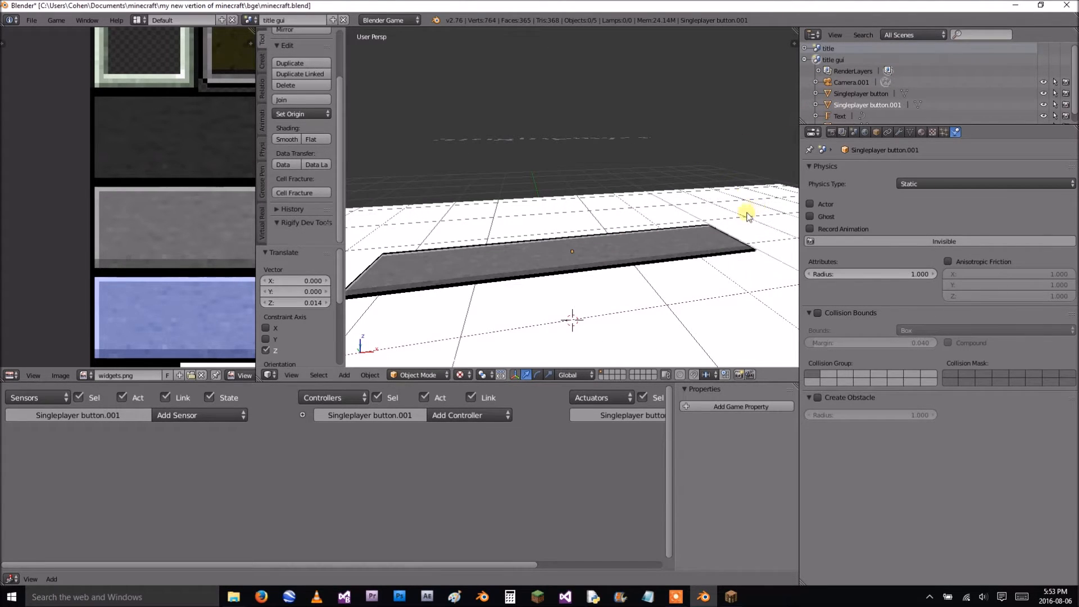
scroll(718, 224, down, 8)
scroll(717, 223, up, 5)
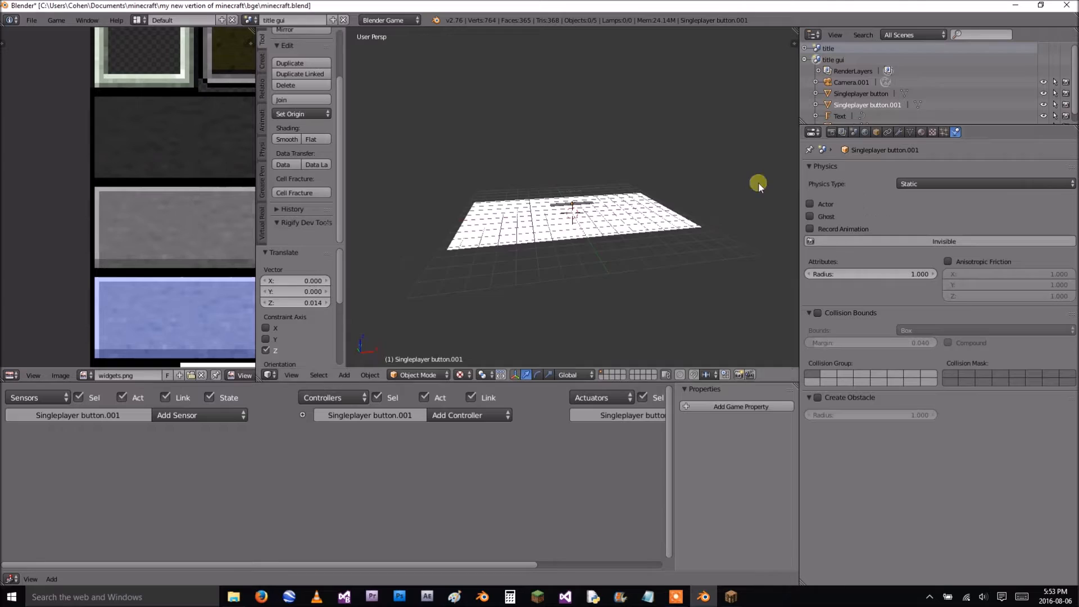
scroll(781, 191, up, 6)
Set the duplicated Singleplayer button's physics type to No Collision.
click(932, 181)
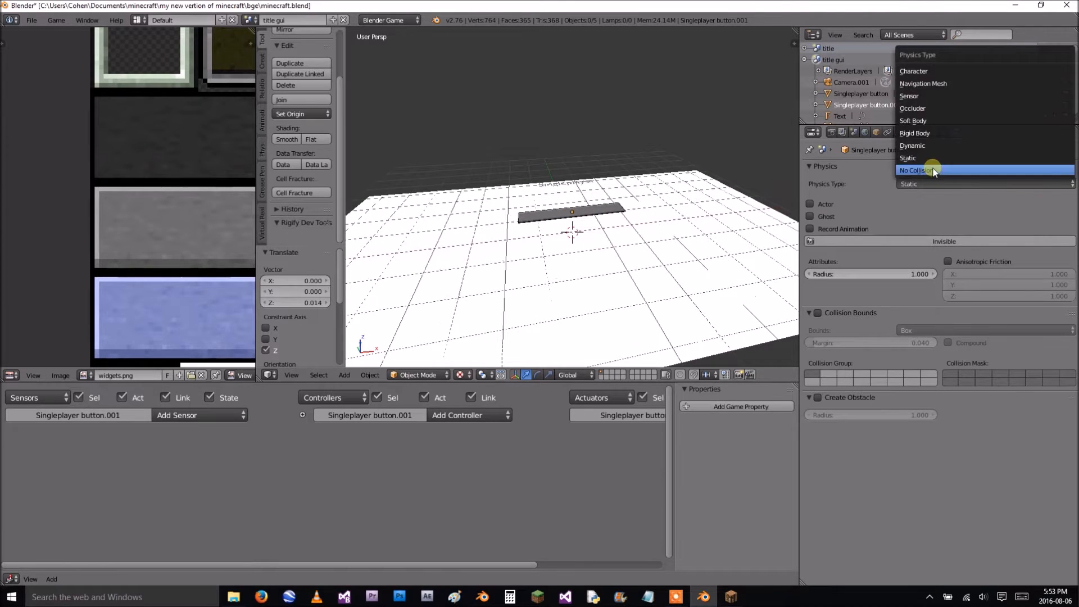
click(931, 169)
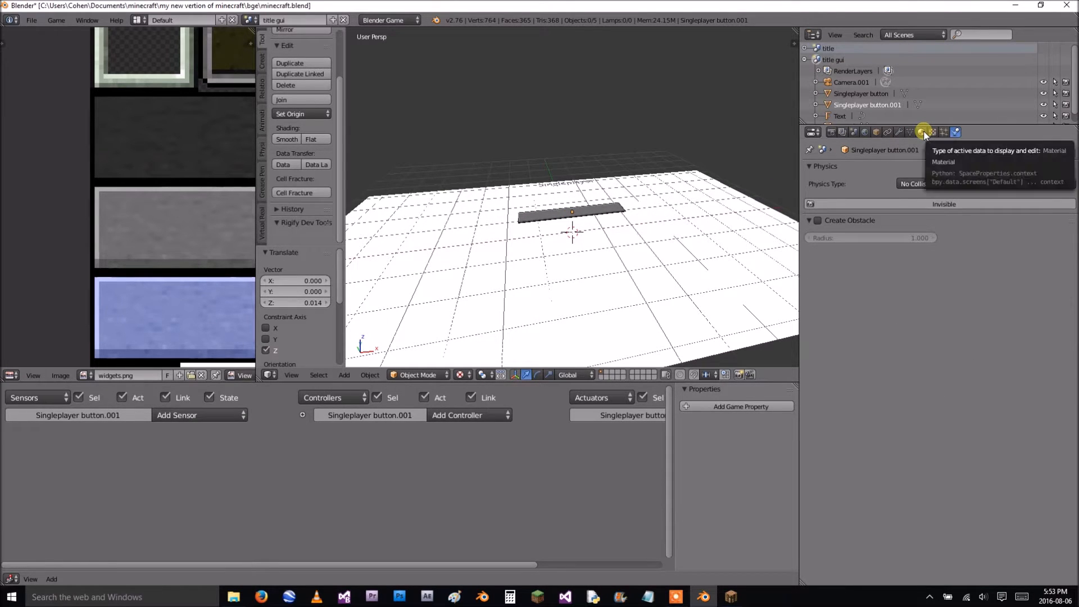
click(922, 132)
click(956, 132)
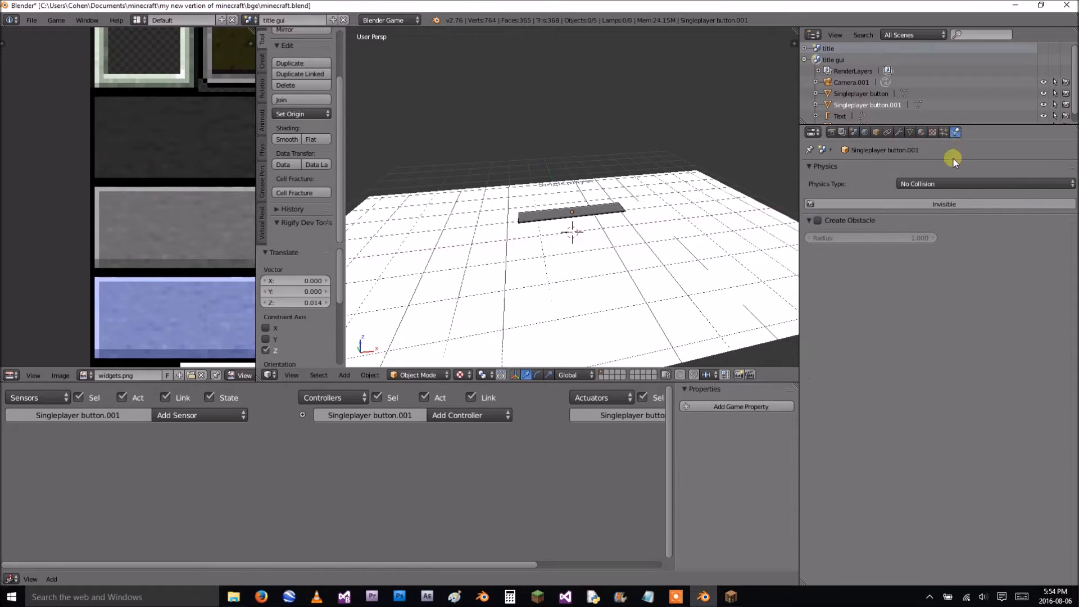
click(217, 415)
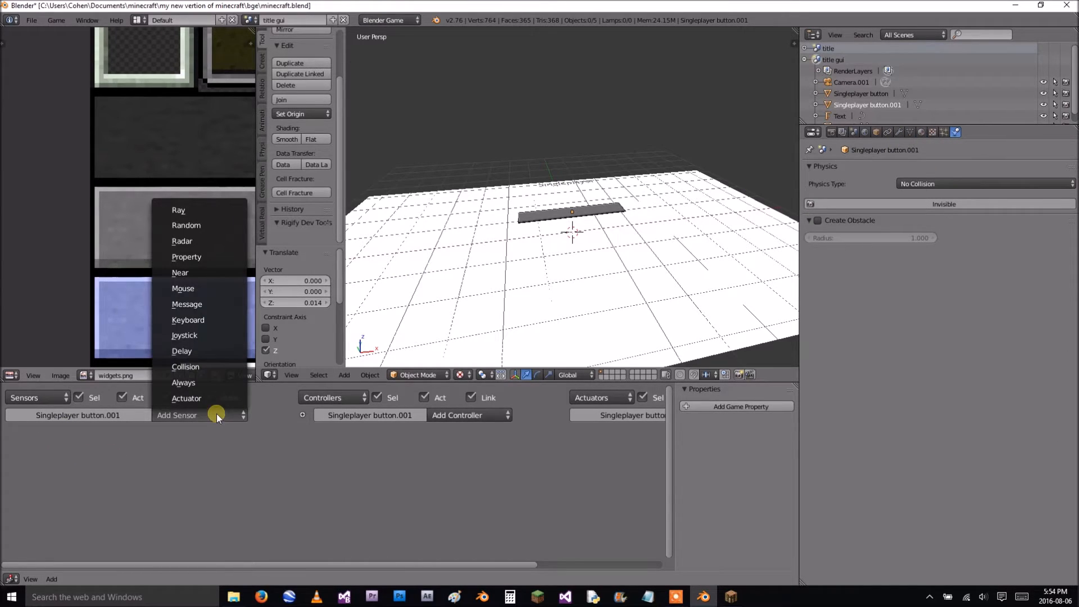
click(944, 184)
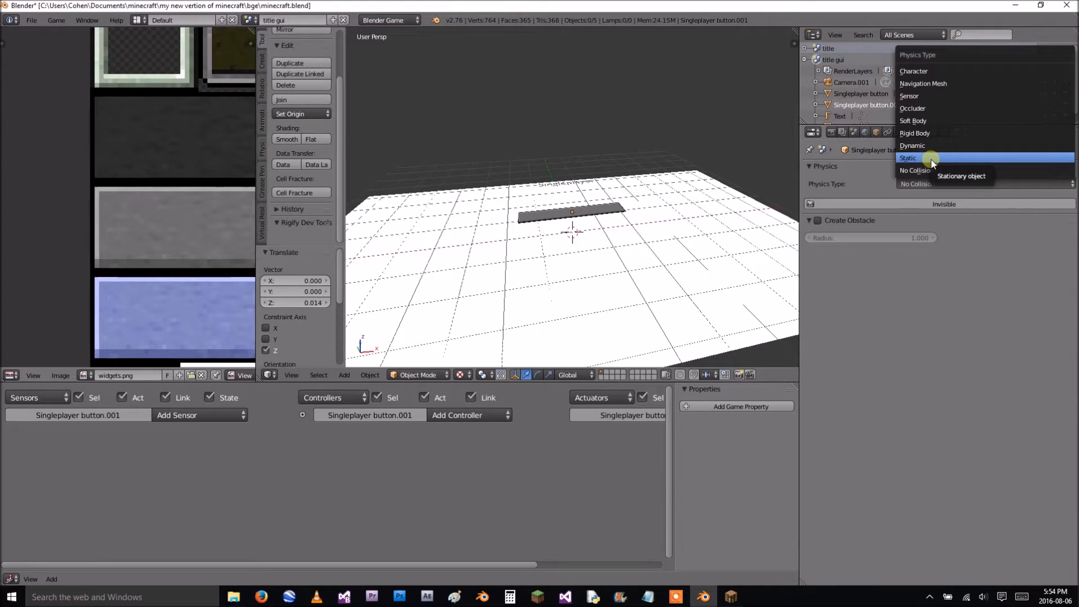
Select the original Singleplayer button beneath the duplicate and add two Mouse sensors to it.
middle_drag(602, 229, 581, 155)
right_click(582, 155)
middle_drag(572, 236, 565, 304)
right_click(530, 240)
right_click(556, 243)
right_click(558, 243)
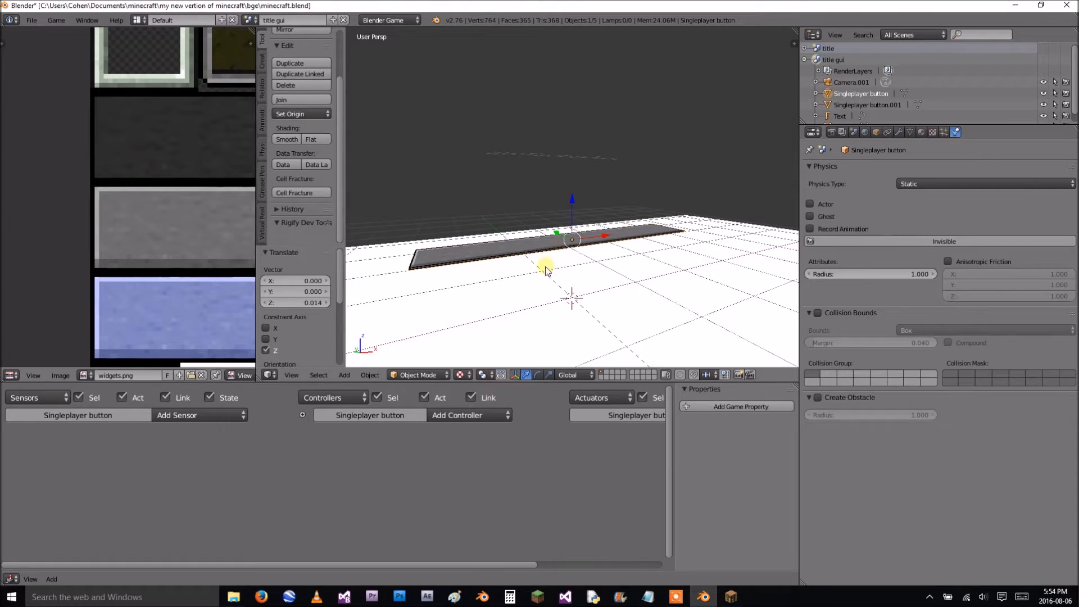
click(210, 419)
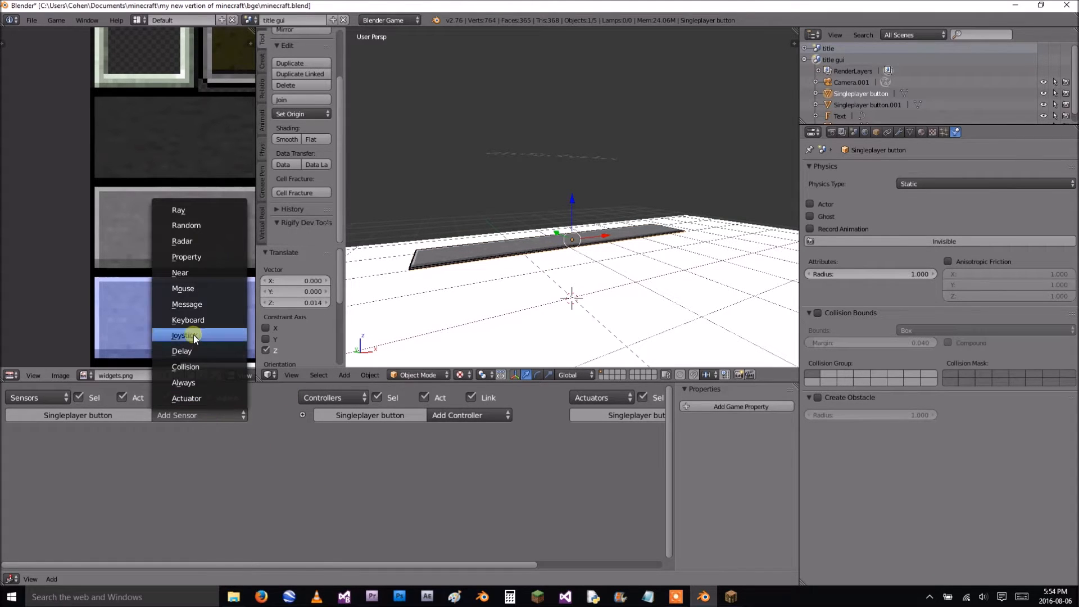
click(201, 293)
click(193, 413)
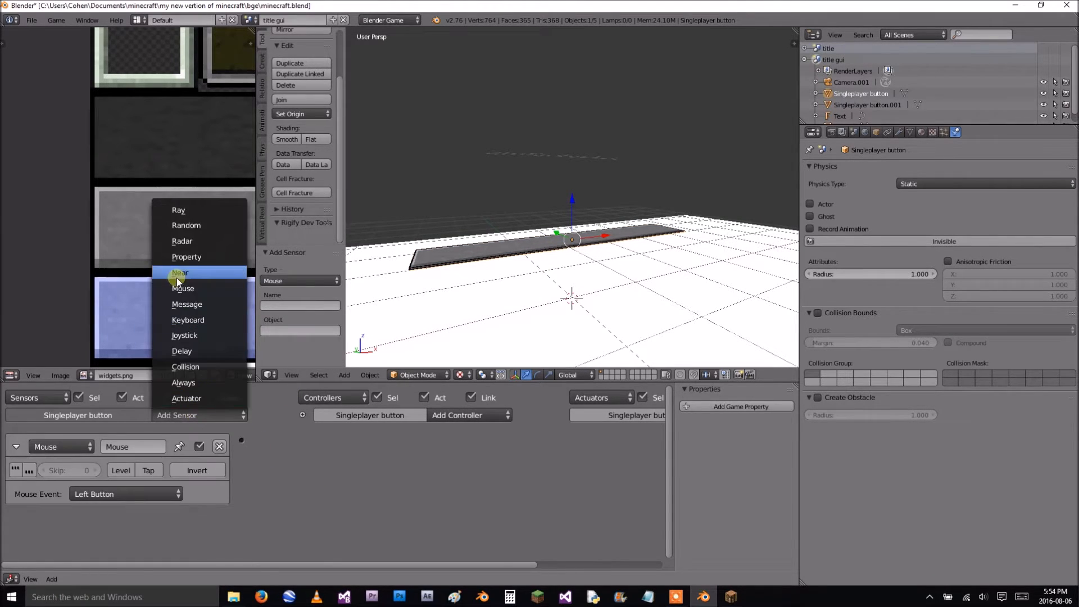
click(185, 287)
Set the second sensor to Mouse Over with true level triggering and the first Left Button sensor to Tap, and collapse both.
scroll(170, 468, down, 2)
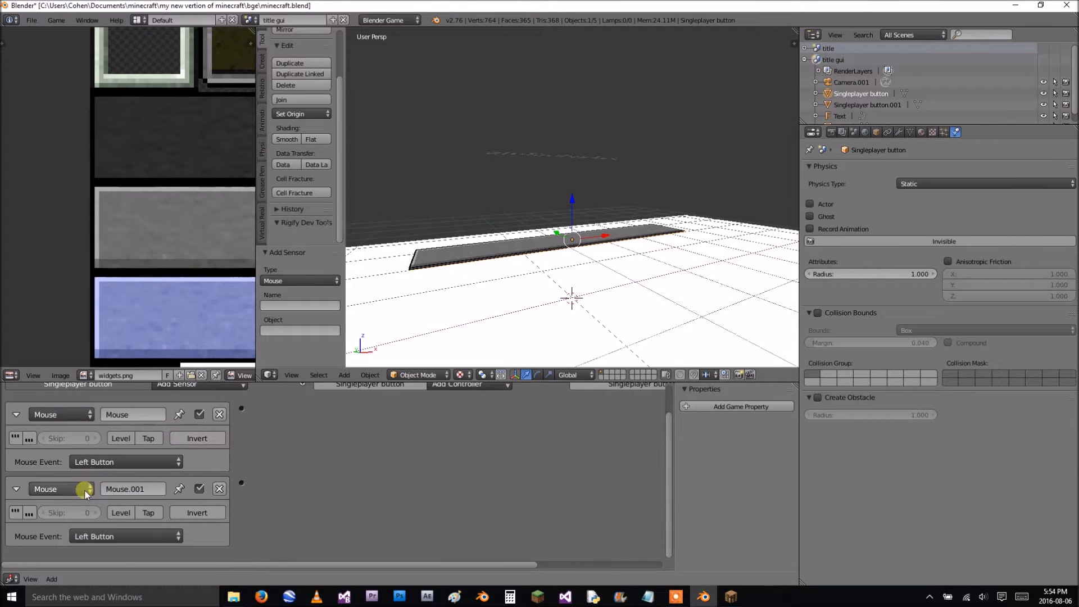
click(79, 537)
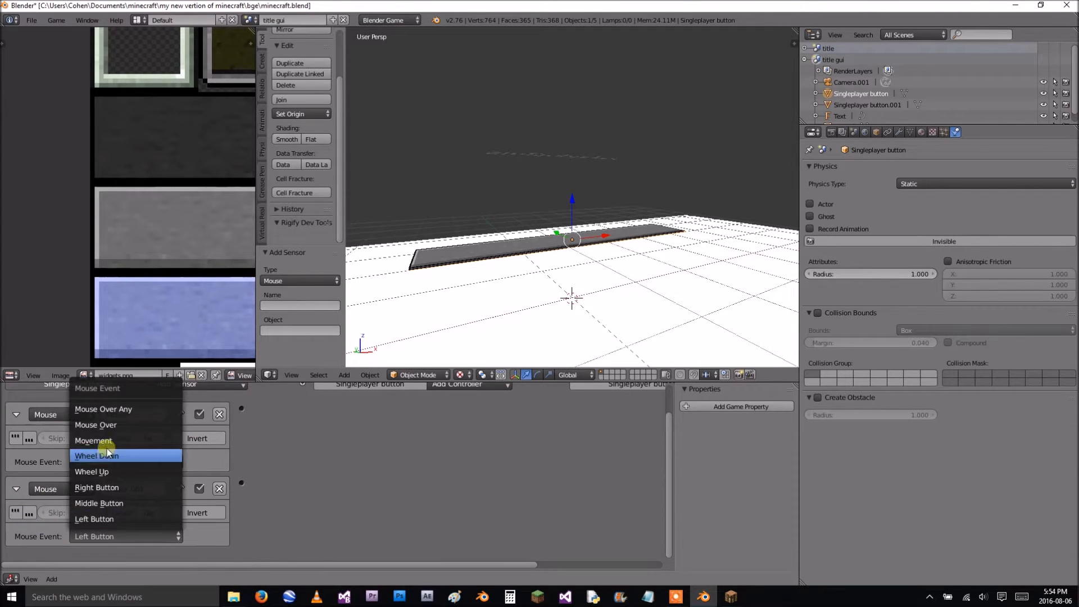
click(104, 428)
click(16, 512)
click(15, 437)
click(148, 438)
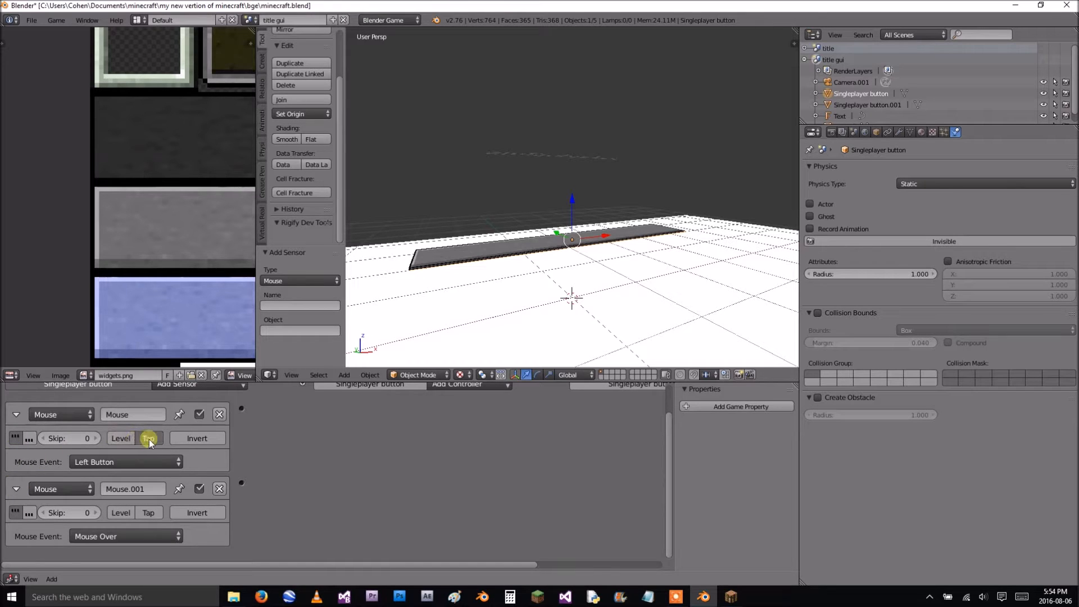
click(20, 438)
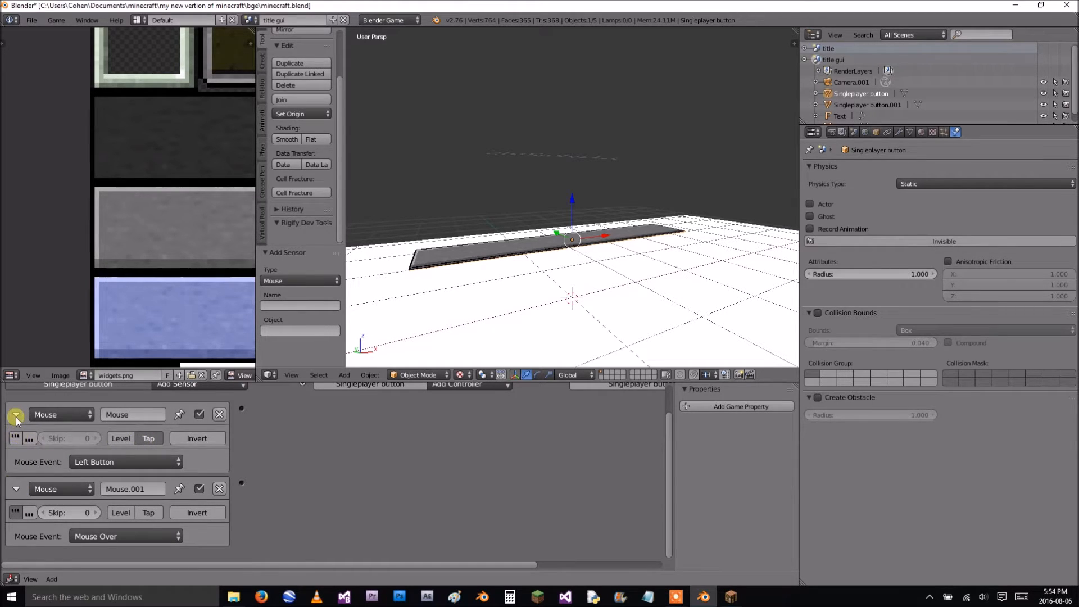
click(16, 416)
click(16, 467)
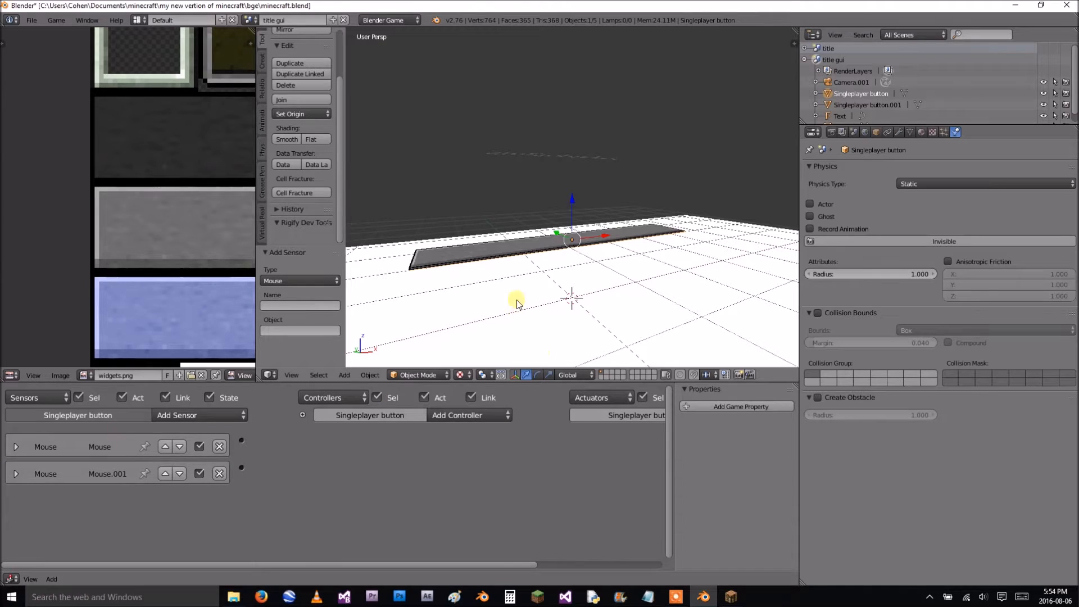
Add the duplicated button to the selection and rename it Singleplayer blue.
shift+right_click(476, 247)
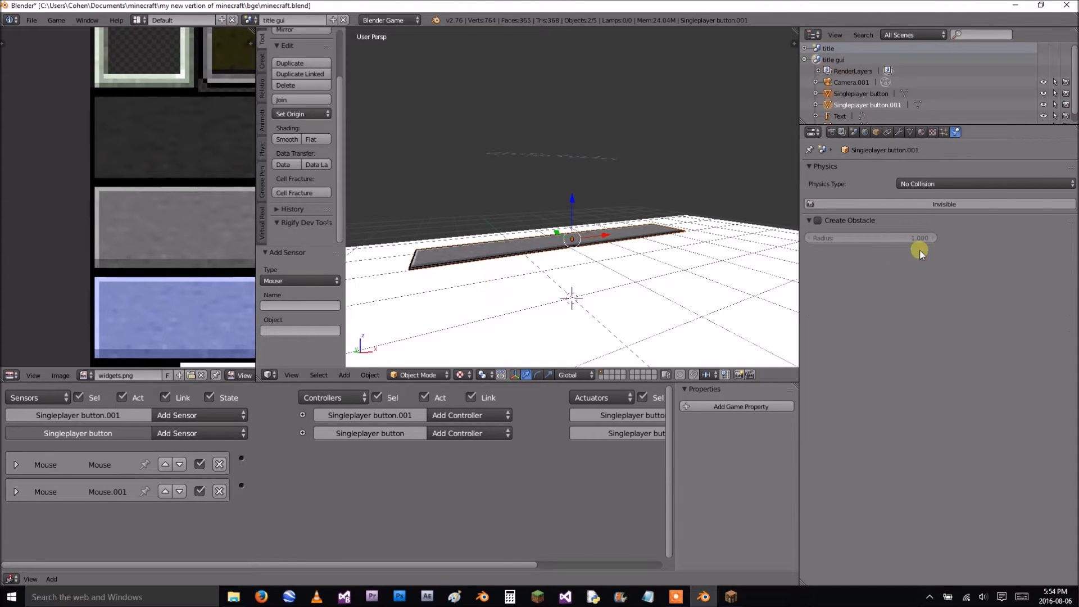
click(880, 133)
click(871, 172)
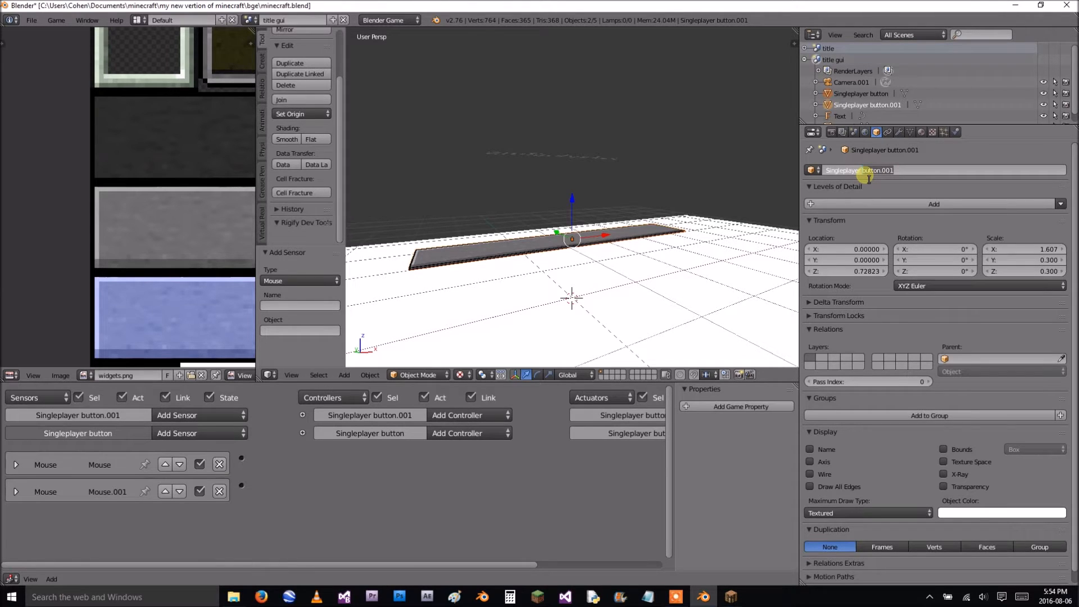
key(Return)
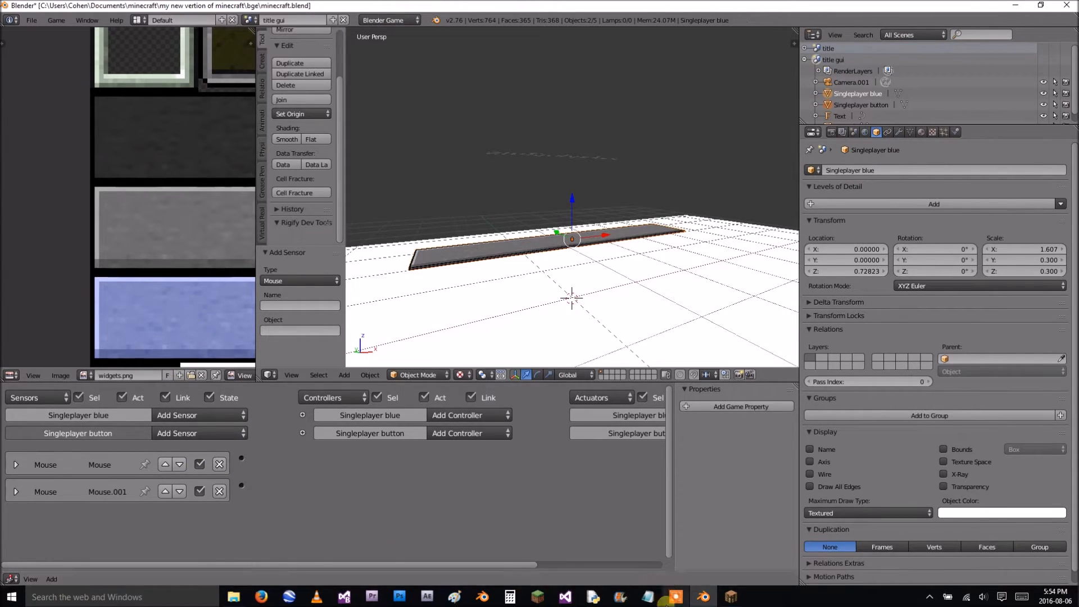
click(675, 596)
click(1030, 555)
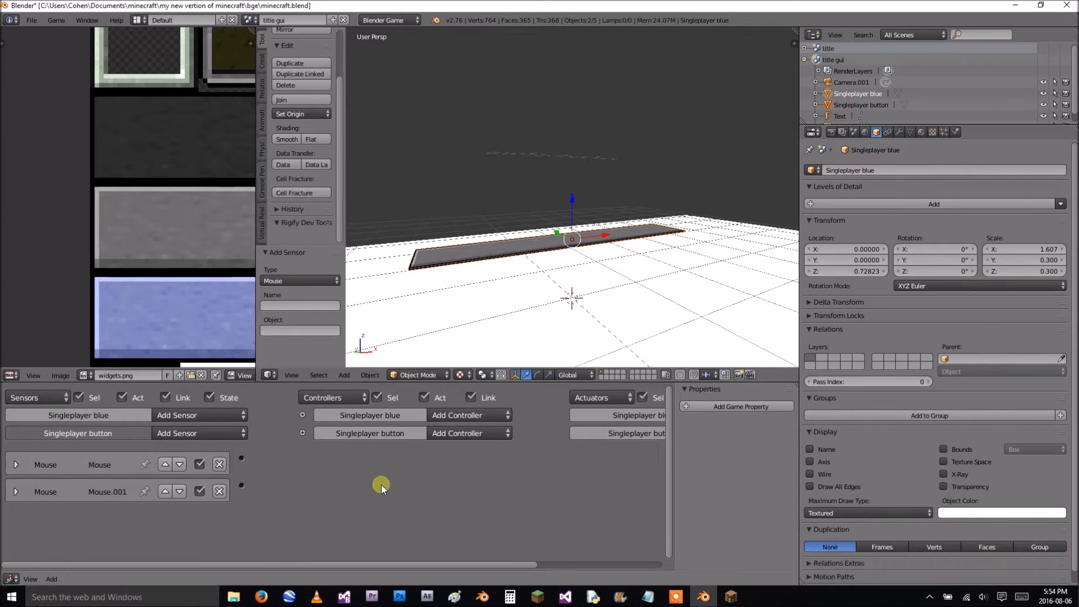
Add an And controller to Singleplayer blue, rename the Mouse Over sensor "over" and link it to that controller.
click(466, 417)
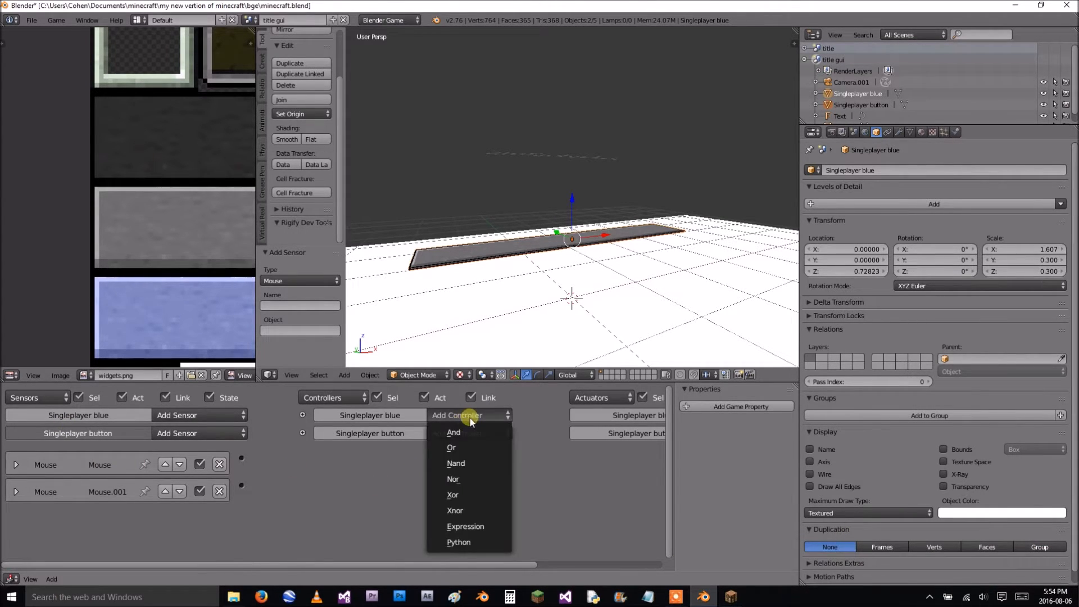
click(473, 428)
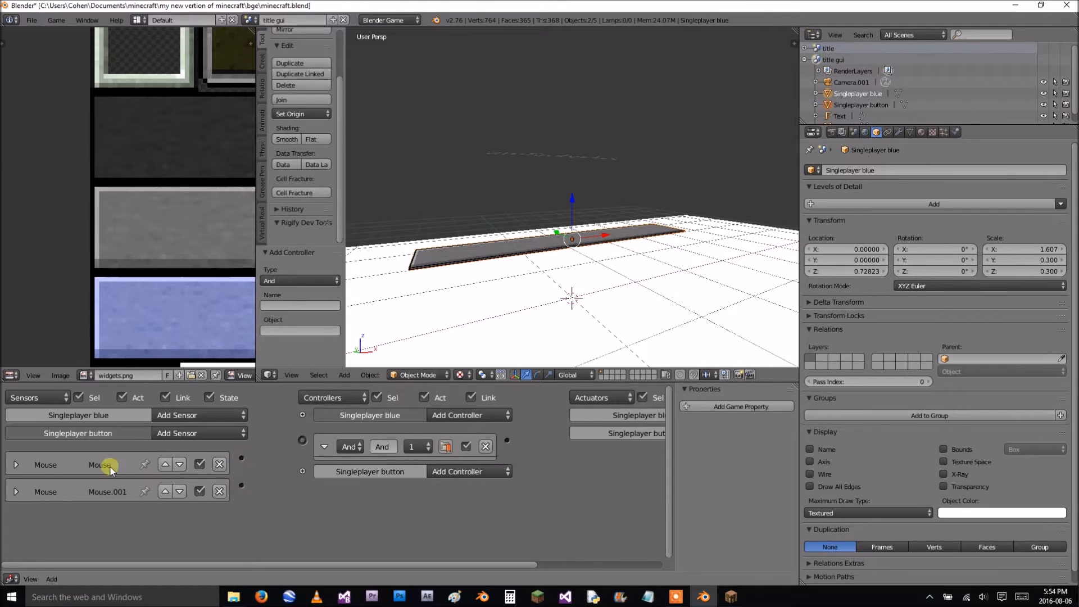
click(17, 492)
click(141, 496)
text(oe)
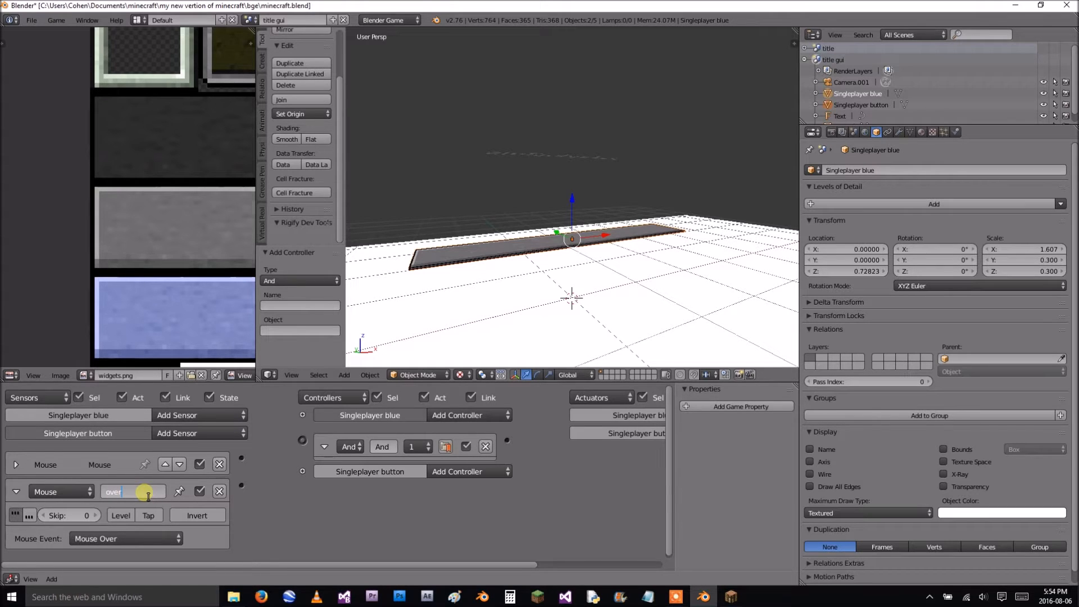
click(15, 491)
drag(246, 488, 303, 442)
click(324, 446)
Add a Visibility actuator to Singleplayer blue.
middle_drag(408, 453, 247, 458)
click(601, 430)
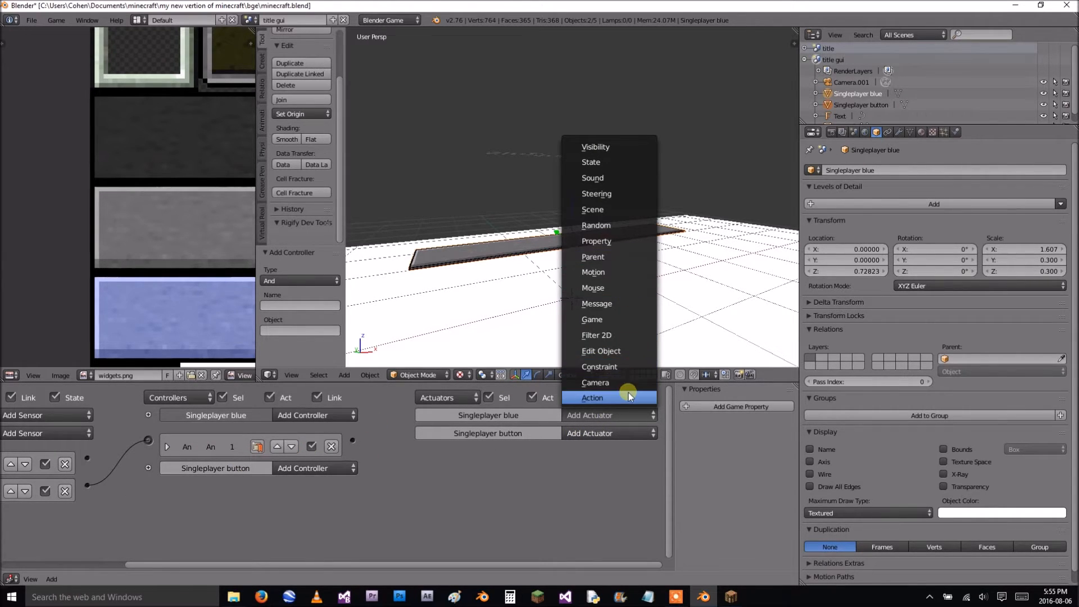
click(597, 147)
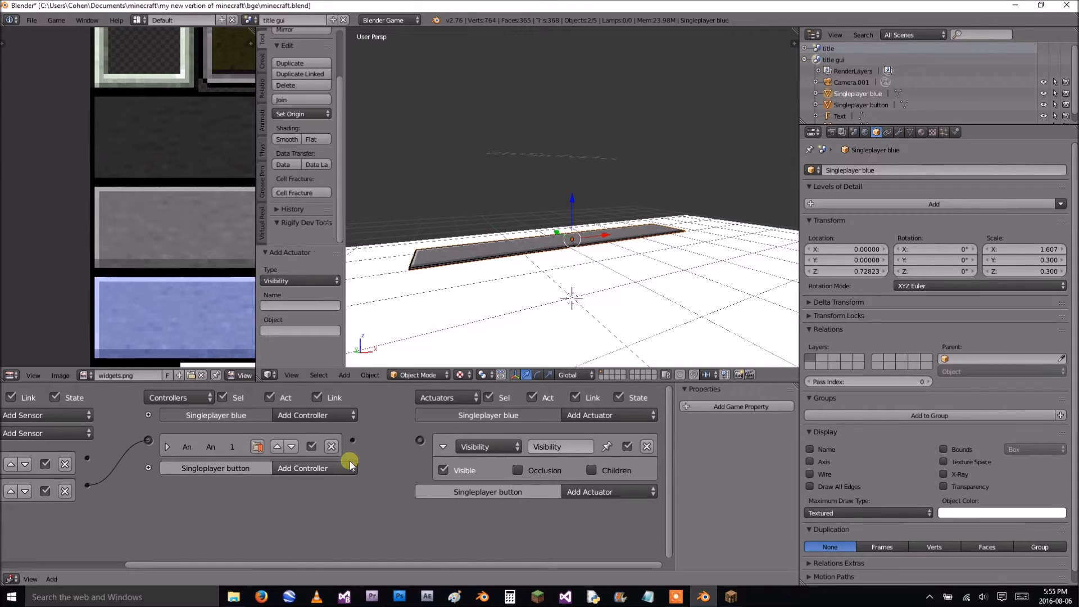
Give Singleplayer blue an Always sensor, a second And controller and a second Visibility actuator.
middle_drag(349, 458, 475, 441)
click(215, 421)
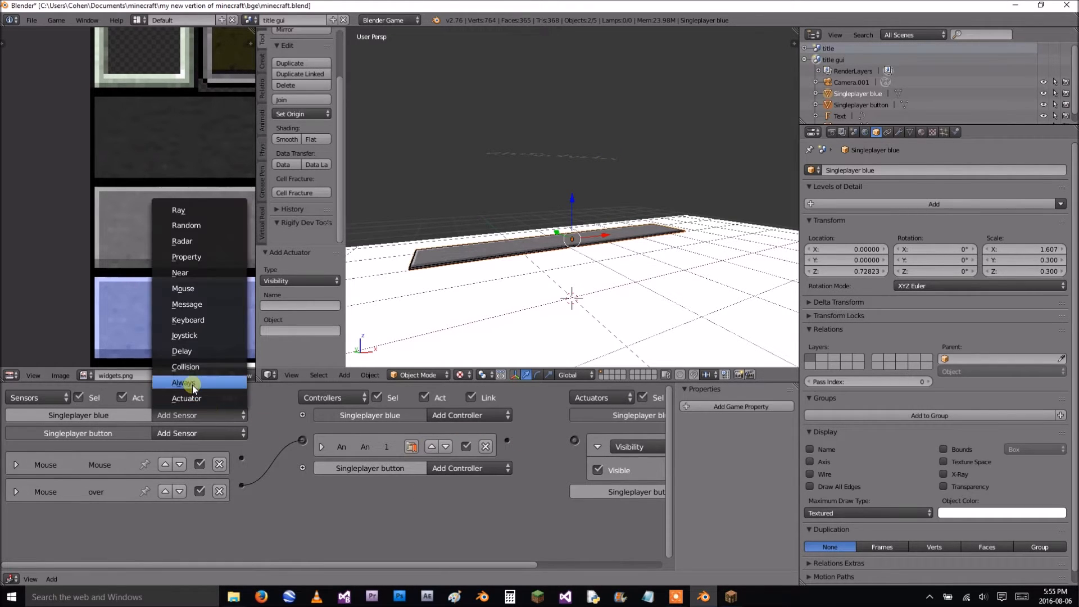
click(192, 386)
ctrl+scroll(354, 427, right, 5)
click(383, 417)
click(371, 428)
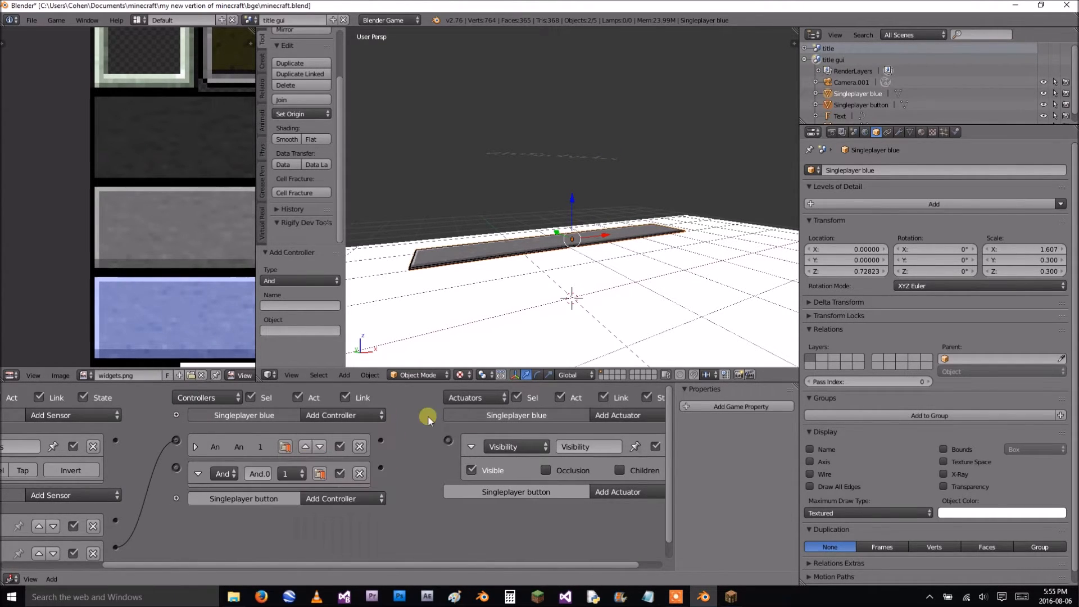
click(618, 416)
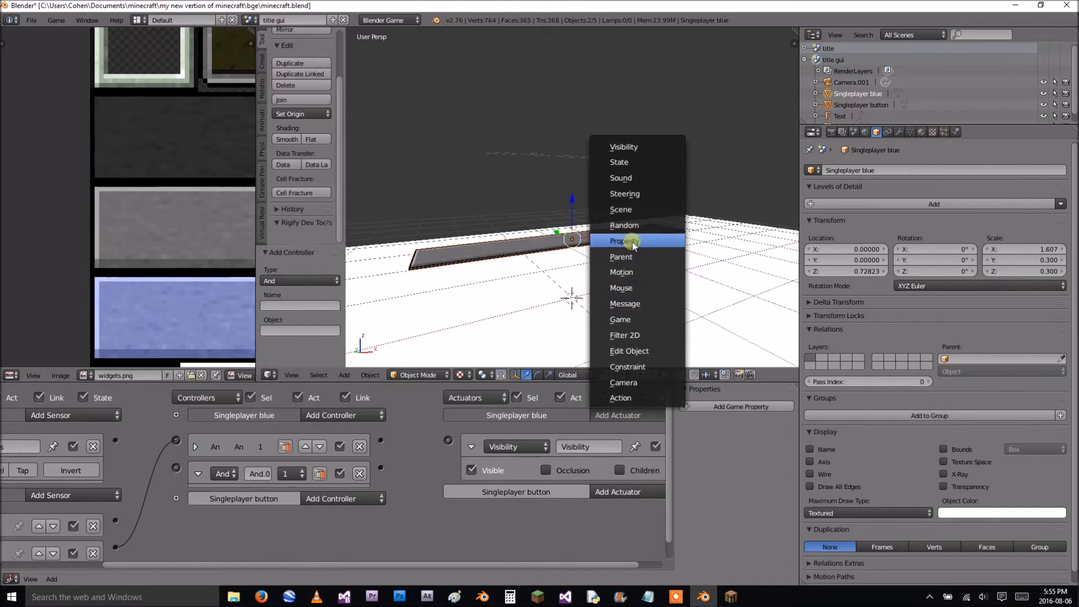
click(630, 148)
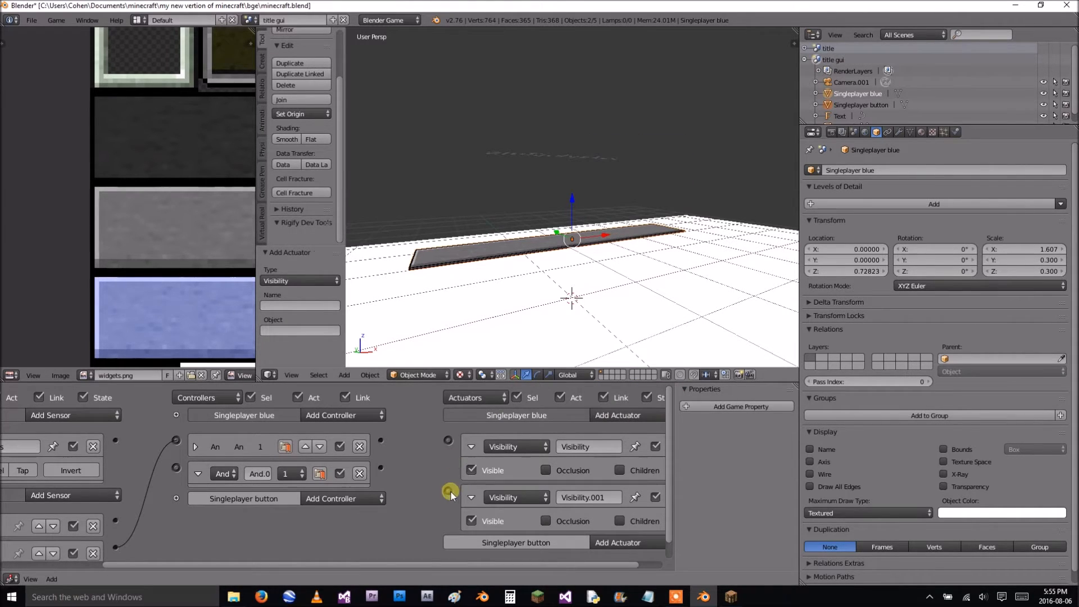
Link Always through the second And controller to the second Visibility actuator with Visible off, and the first And to the first Visibility.
drag(380, 467, 448, 490)
click(199, 470)
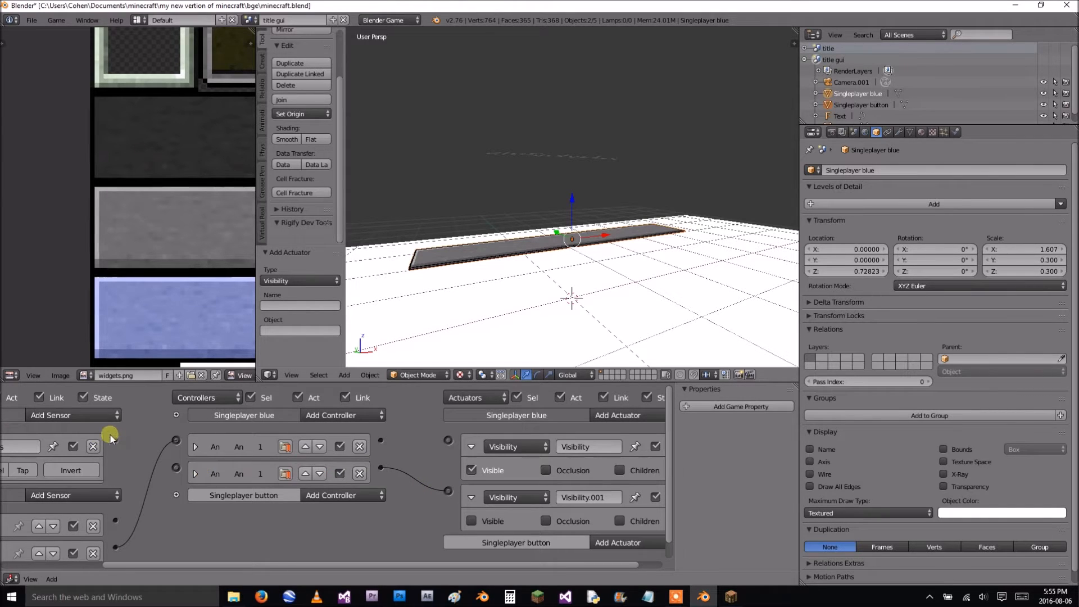
drag(170, 464, 177, 468)
click(468, 444)
click(469, 474)
middle_drag(307, 478, 460, 488)
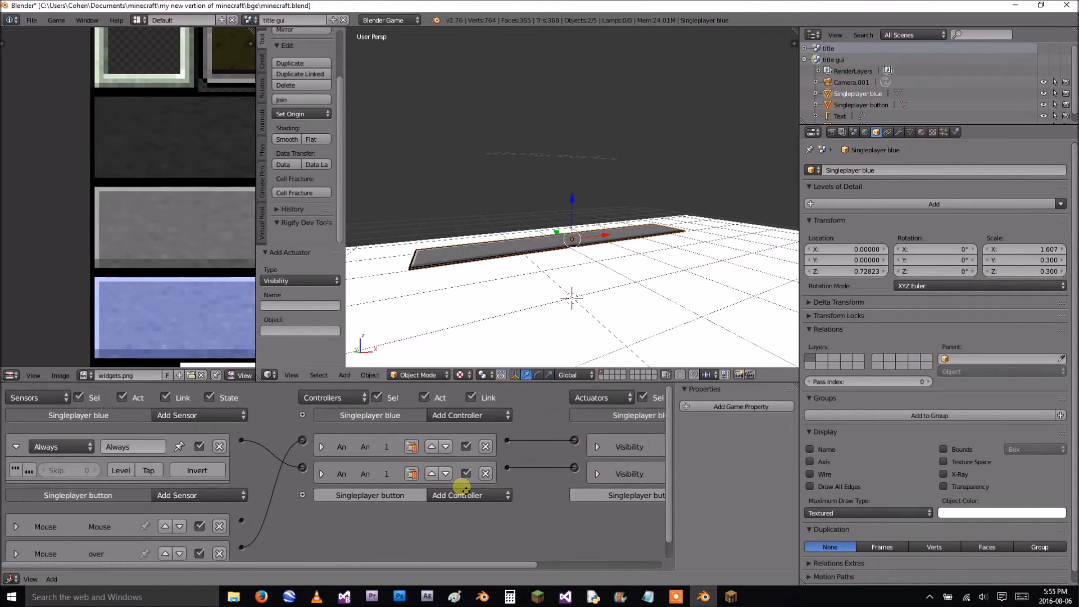
click(16, 444)
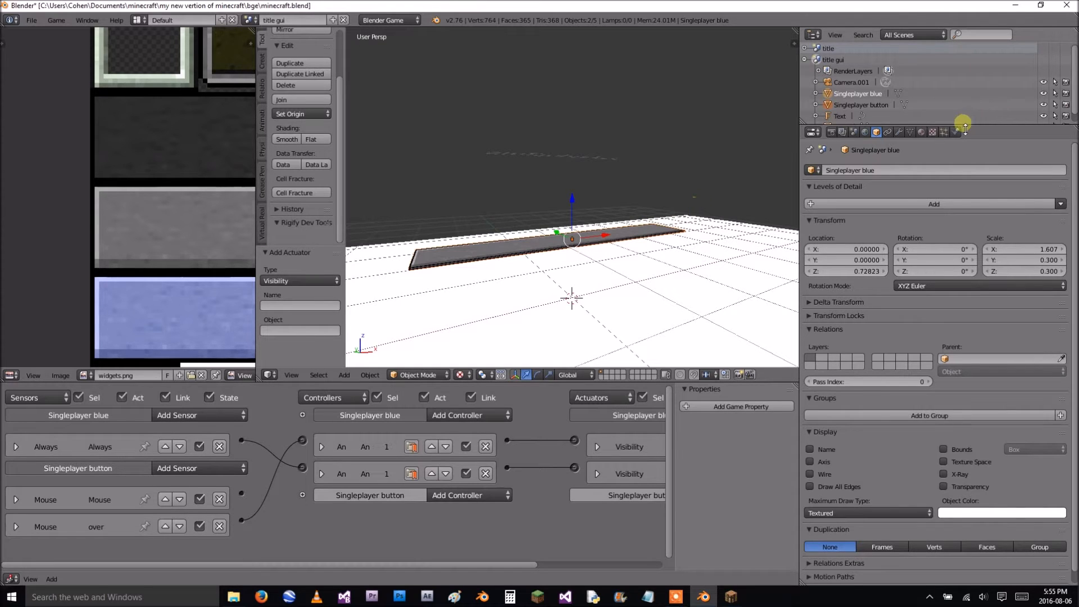
Review Singleplayer blue's physics settings and look at the whole menu through the camera.
click(956, 132)
key(KP_0)
scroll(586, 203, down, 4)
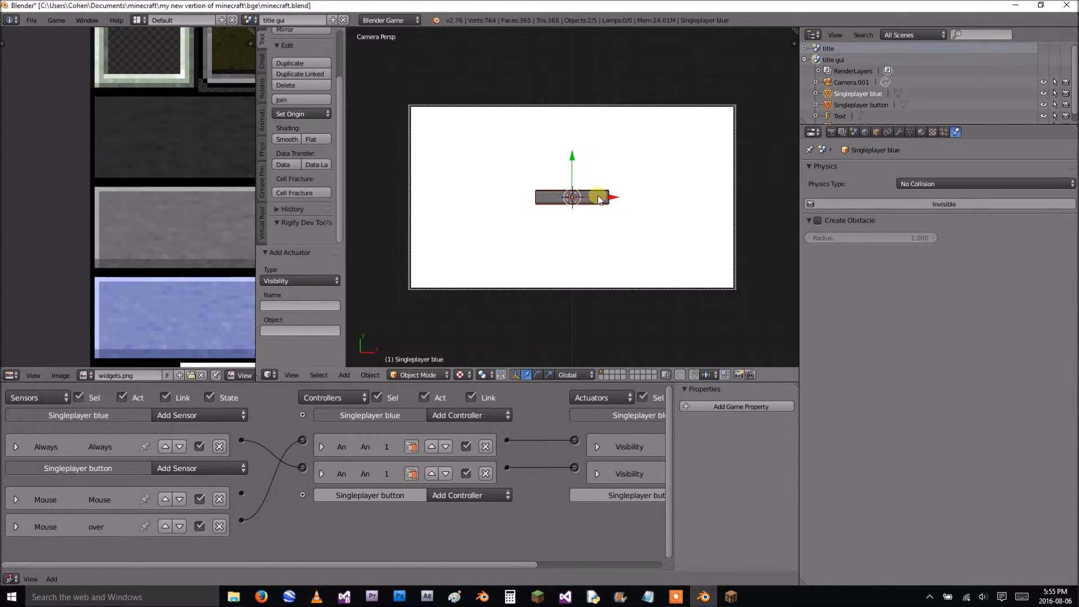
Move Singleplayer blue's UV face down along Y from the grey button onto the blue button in widgets.png, by -0.074.
middle_drag(607, 198, 551, 212)
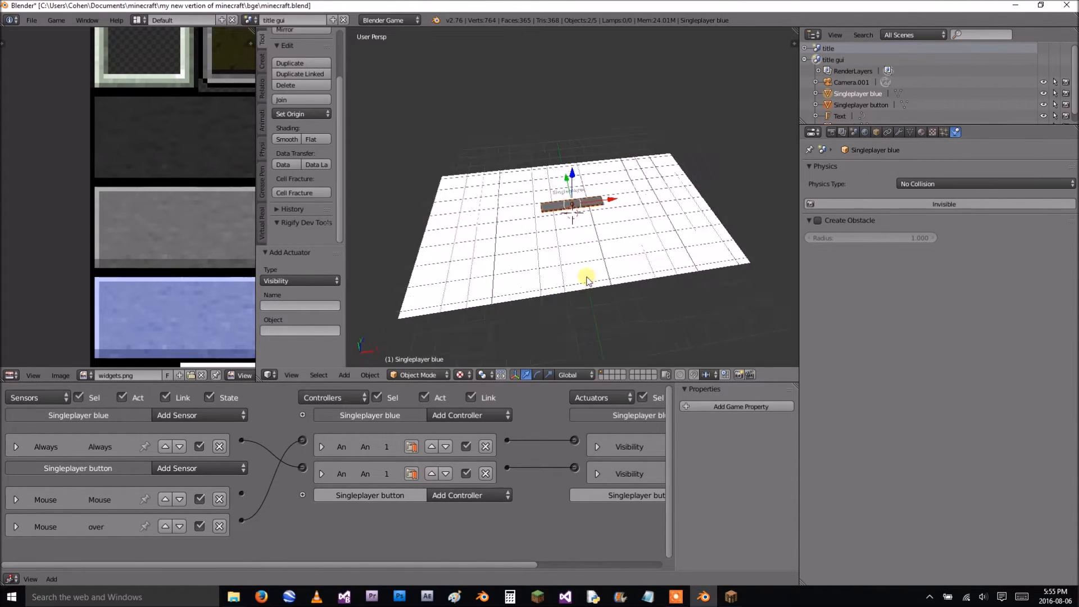
right_click(551, 212)
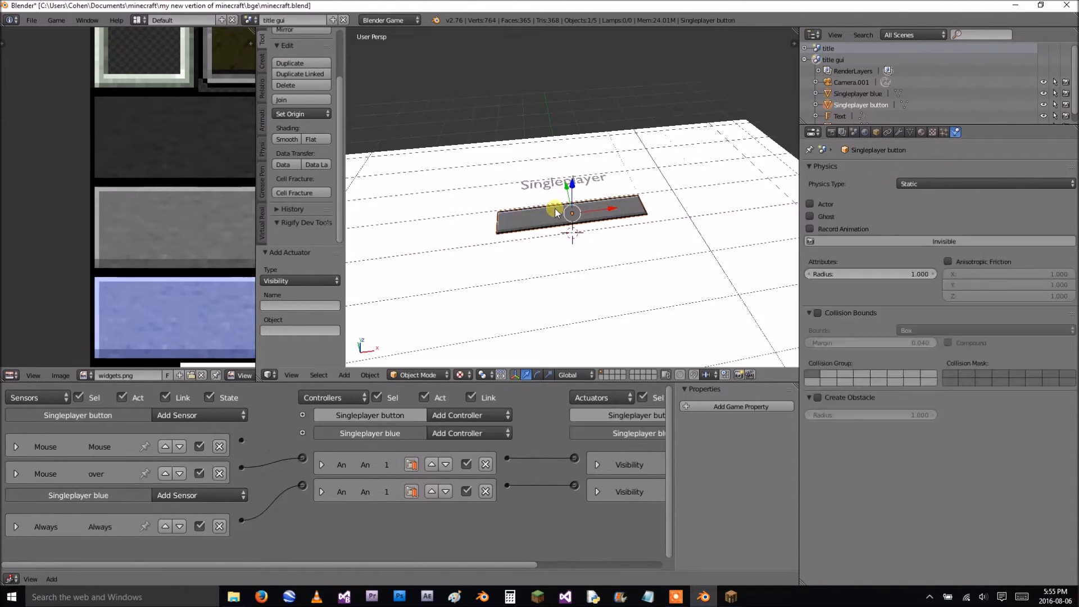
scroll(554, 241, up, 5)
right_click(523, 255)
middle_drag(463, 289, 504, 262)
key(Tab)
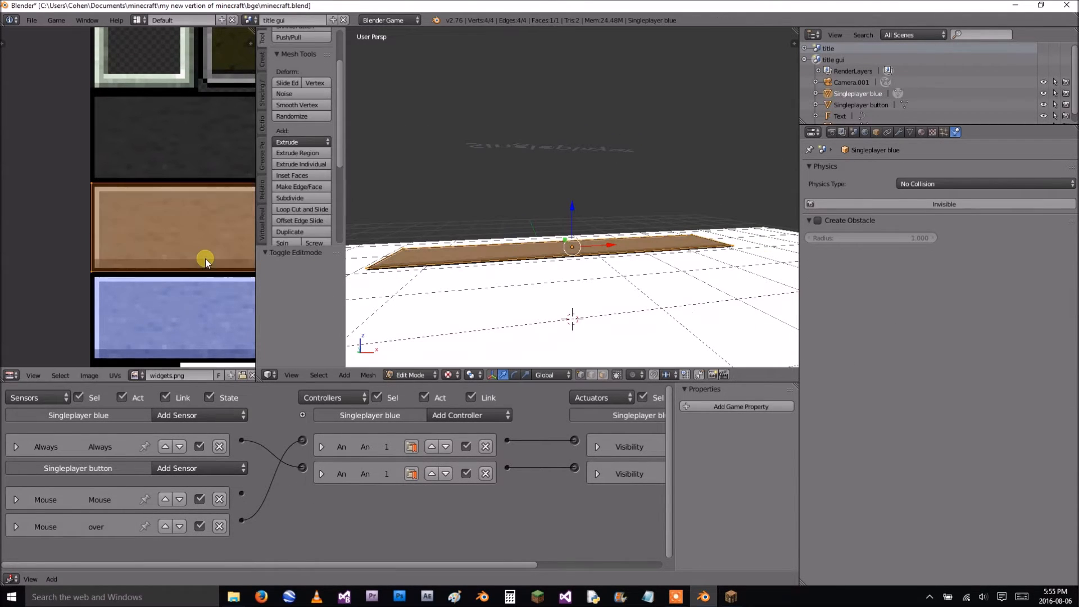
scroll(204, 258, down, 3)
scroll(191, 254, up, 5)
scroll(192, 242, down, 3)
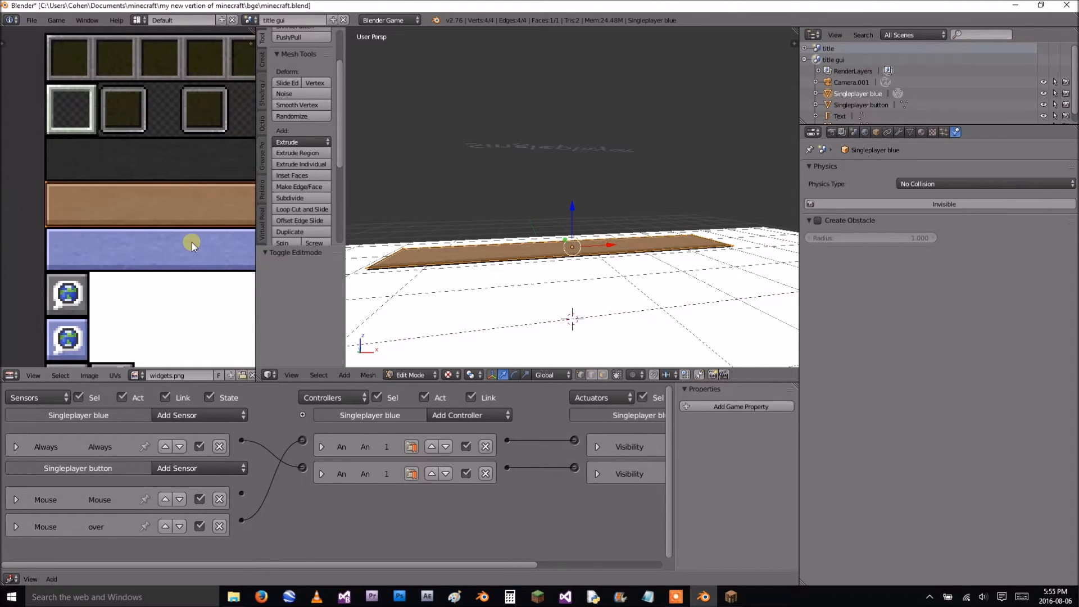
key(g)
key(y)
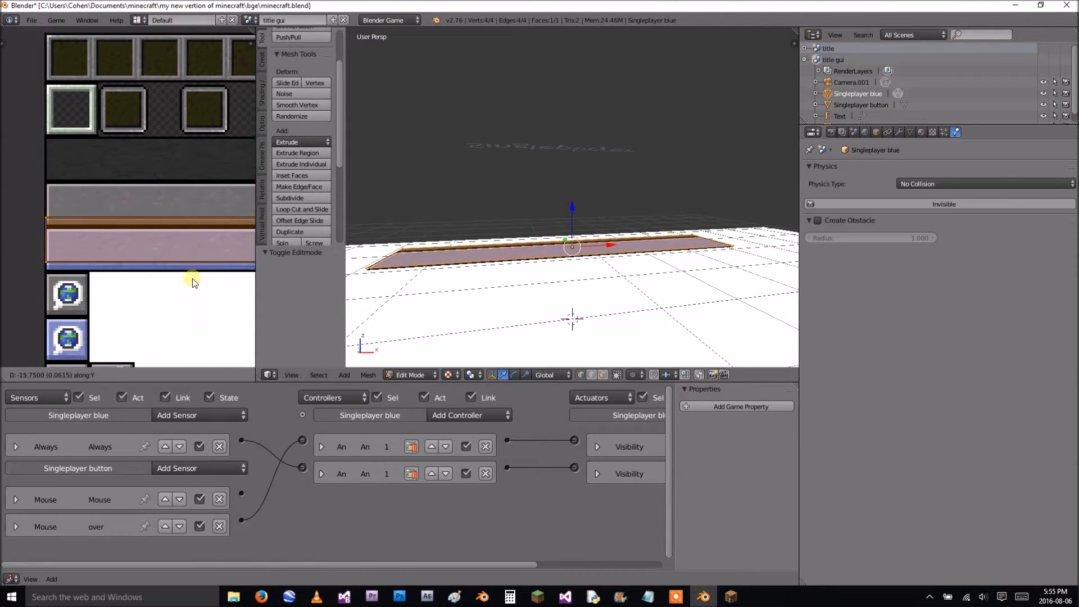
click(193, 285)
Fine-tune the UV face's vertical alignment on the blue button by -0.004 along Y and return to Object Mode.
scroll(184, 289, up, 4)
scroll(197, 180, up, 3)
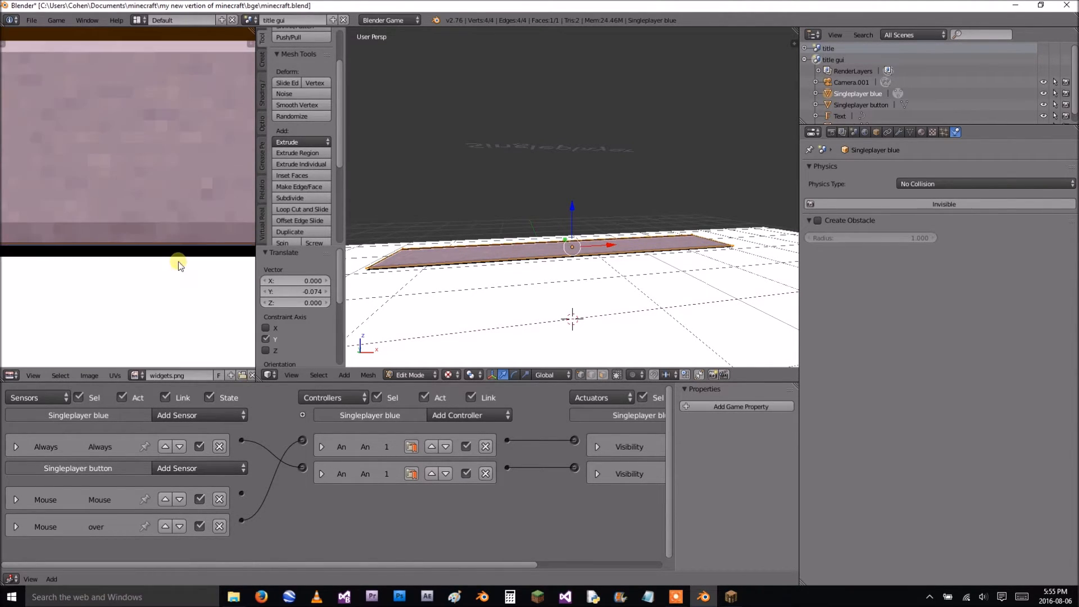
middle_drag(178, 261, 205, 289)
key(g)
key(y)
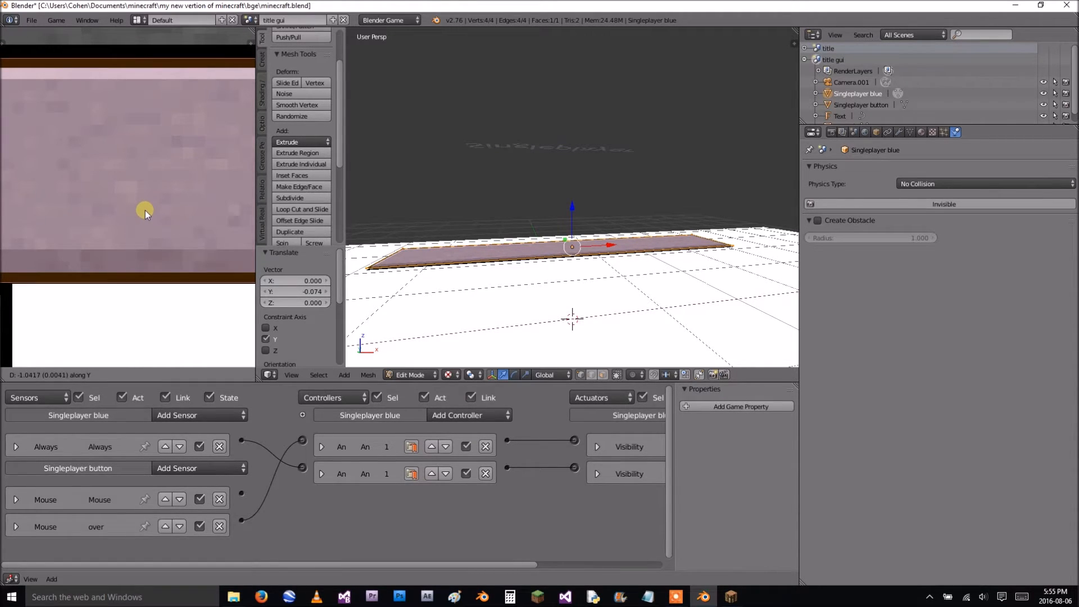
click(145, 210)
scroll(146, 211, down, 4)
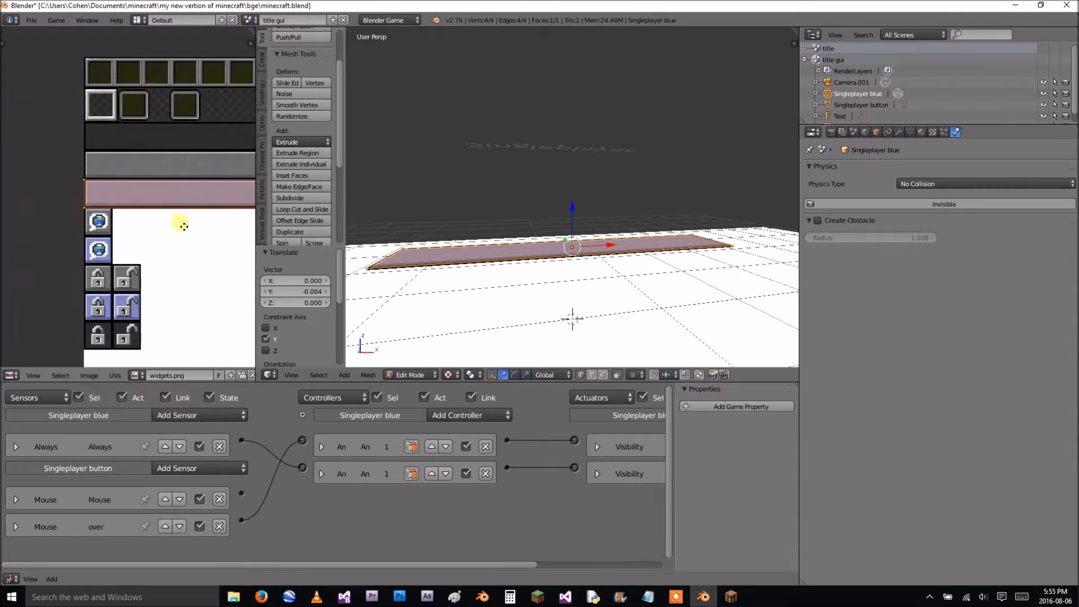
key(Tab)
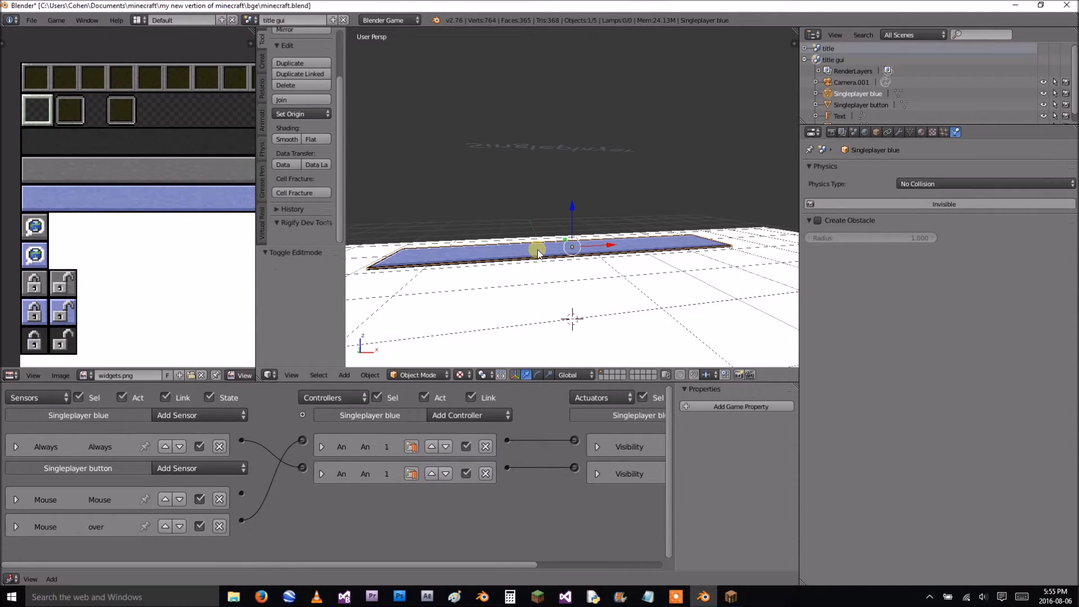
Test-run the Singleplayer menu button in the game engine through the camera view.
key(KP_0)
key(p)
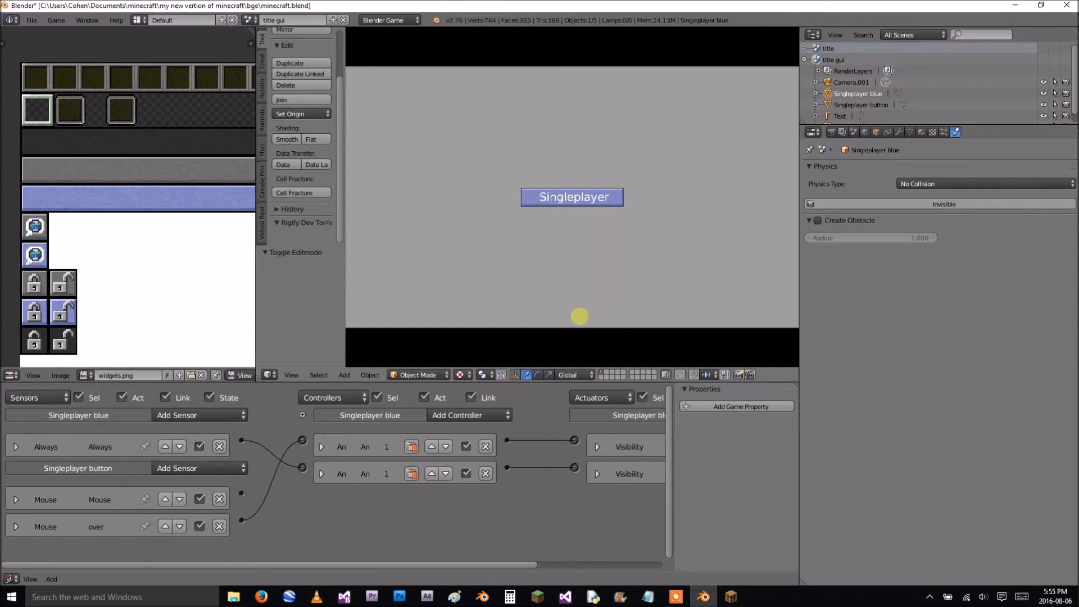
key(Escape)
Turn on true-level pulse triggering for Singleplayer blue's Always sensor and test the button in the game engine.
click(15, 447)
click(14, 470)
key(p)
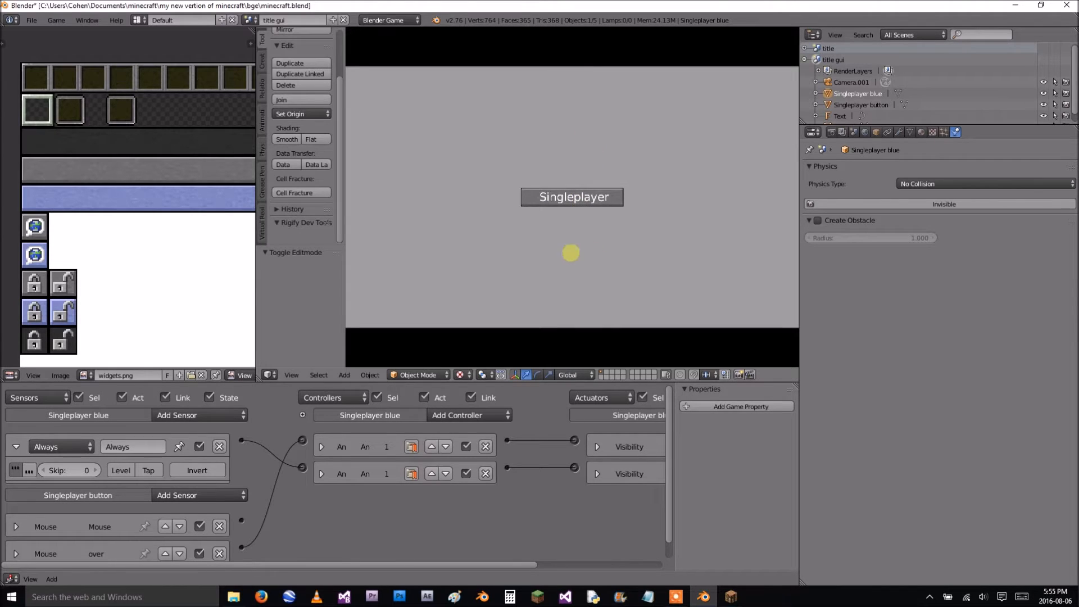
key(Escape)
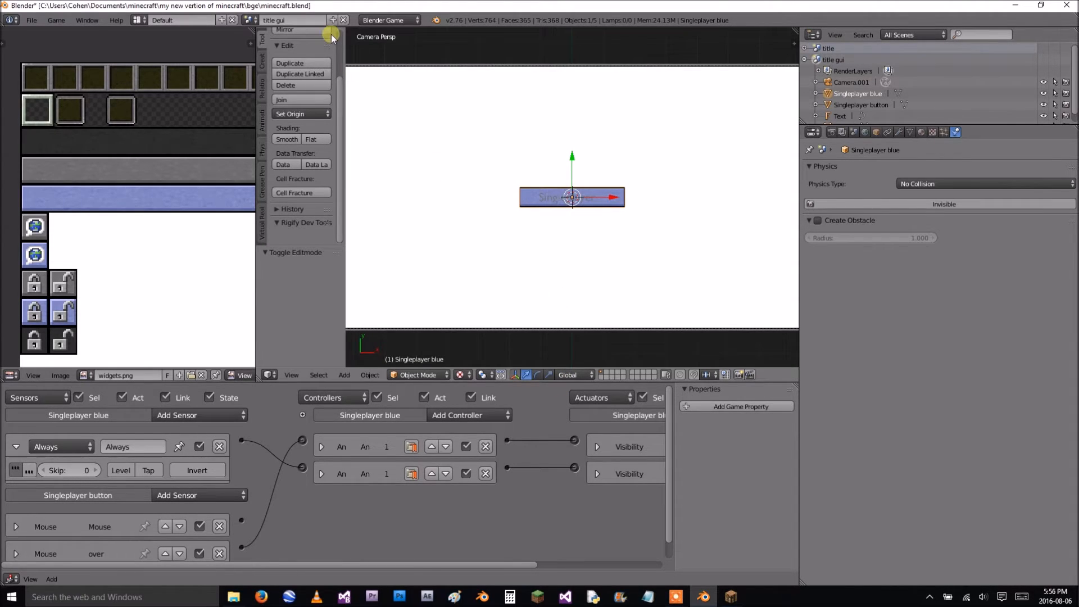
Save the blend file and retest the button with the game render settings on display.
click(32, 20)
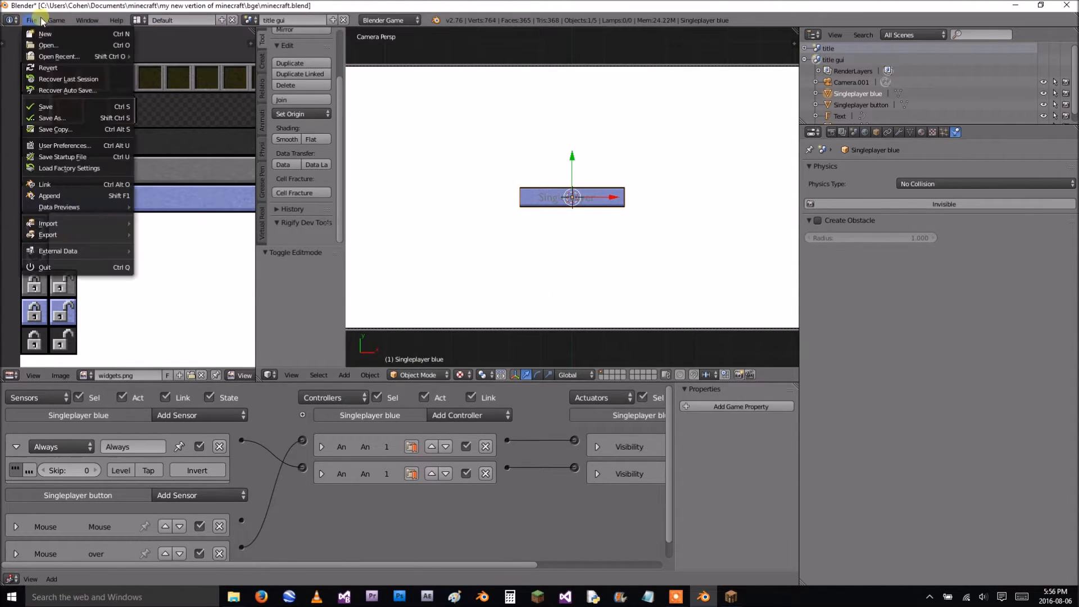
click(66, 107)
click(831, 132)
scroll(910, 337, down, 4)
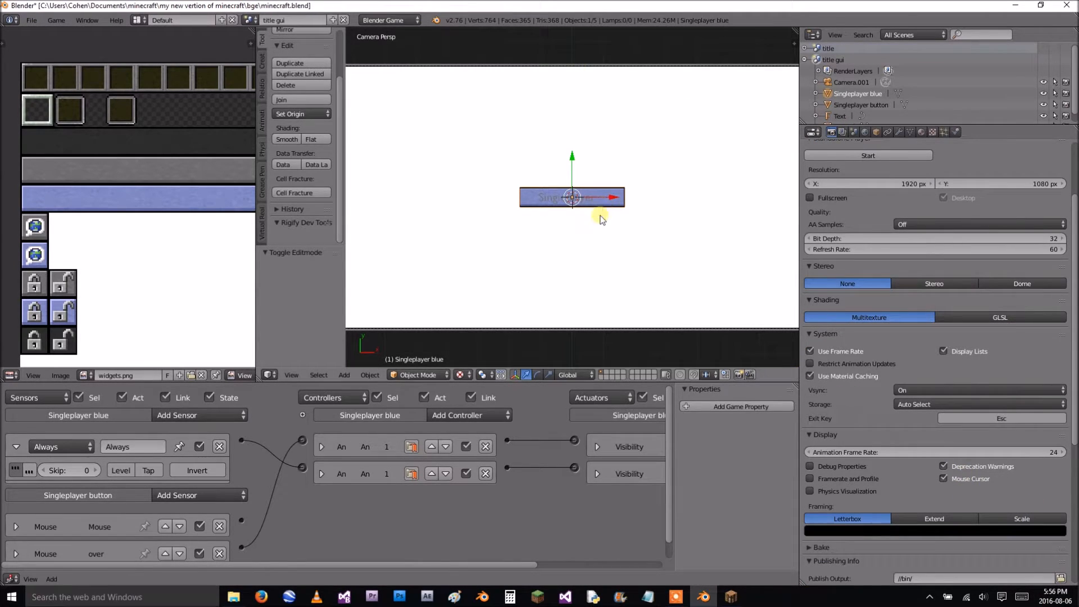
key(p)
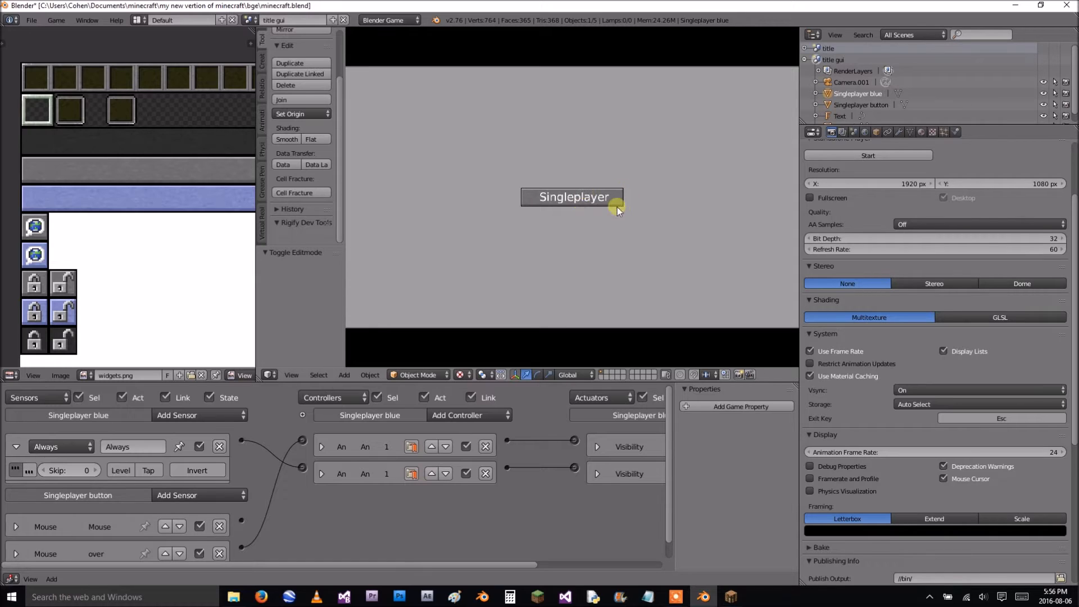
key(Escape)
Check the Mouse sensors, turn off the Always sensor's true-level pulse and test-run the button without it.
click(15, 470)
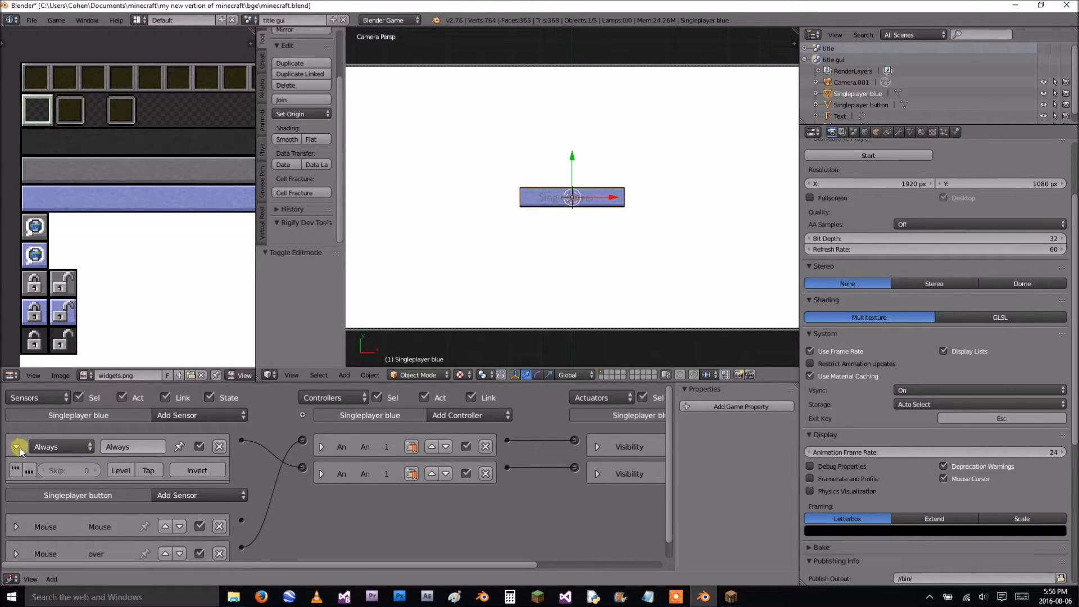
click(16, 446)
click(17, 499)
click(18, 498)
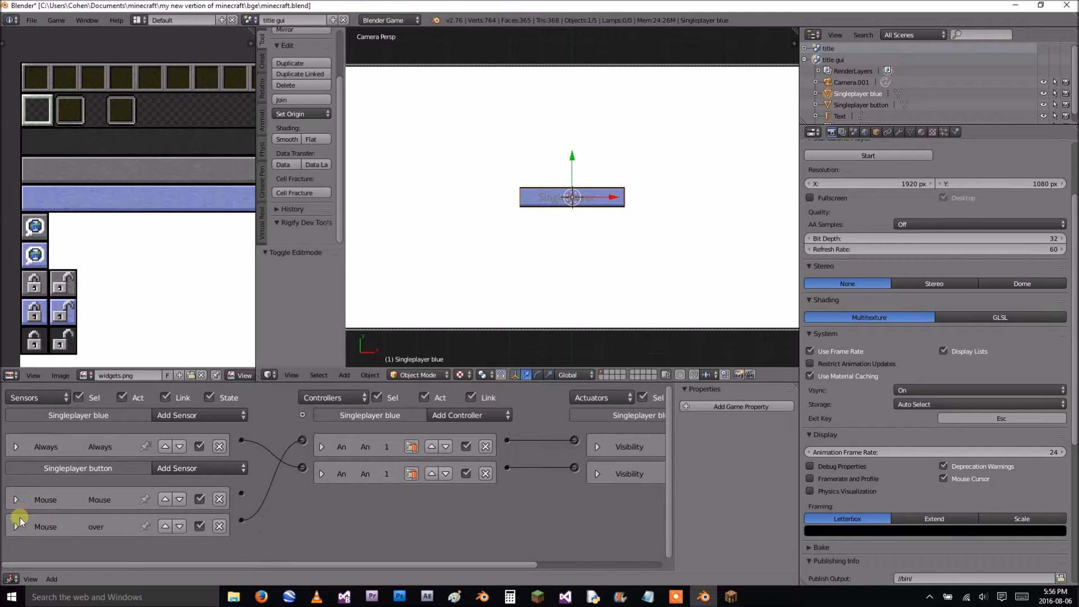
scroll(19, 530, down, 2)
click(15, 501)
click(15, 449)
click(14, 470)
click(15, 448)
click(15, 450)
click(15, 470)
key(p)
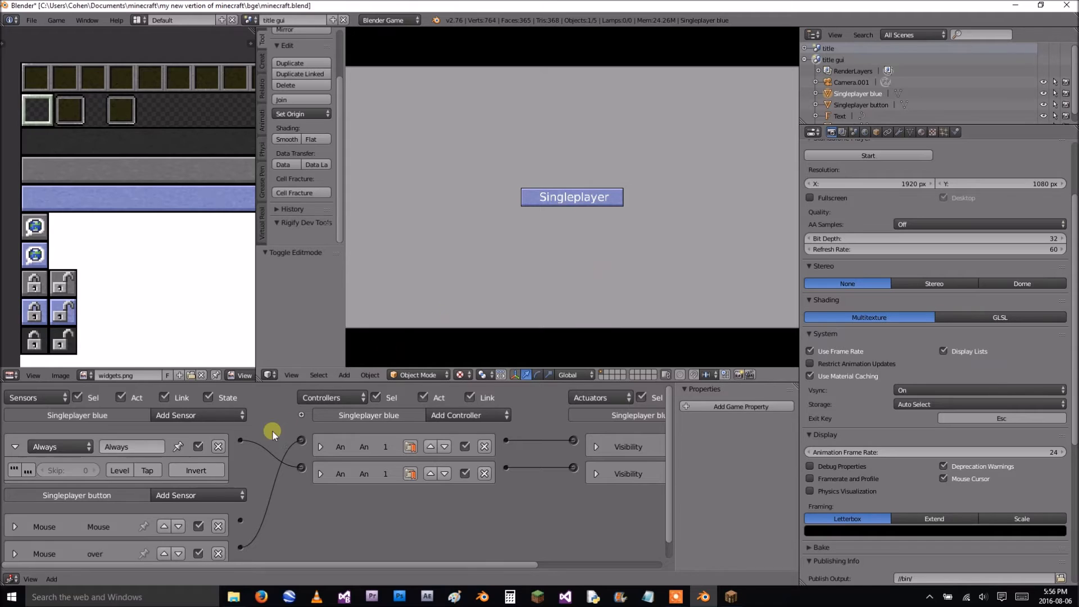
key(Escape)
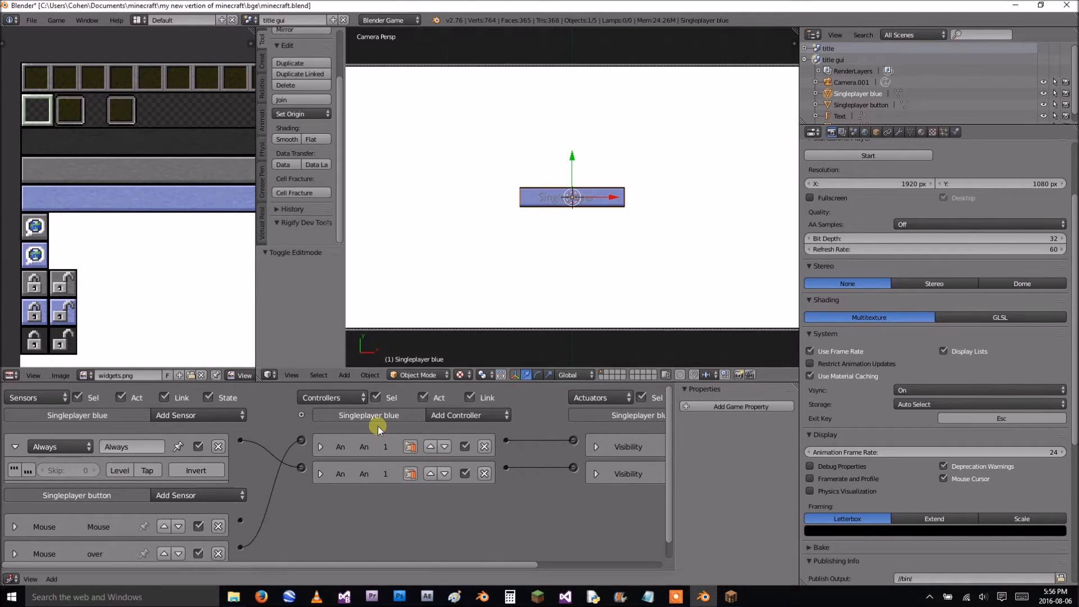
Re-enable true-level pulse triggering on the Always sensor and test the mouse-over response in the game engine.
scroll(152, 534, down, 1)
click(15, 452)
key(p)
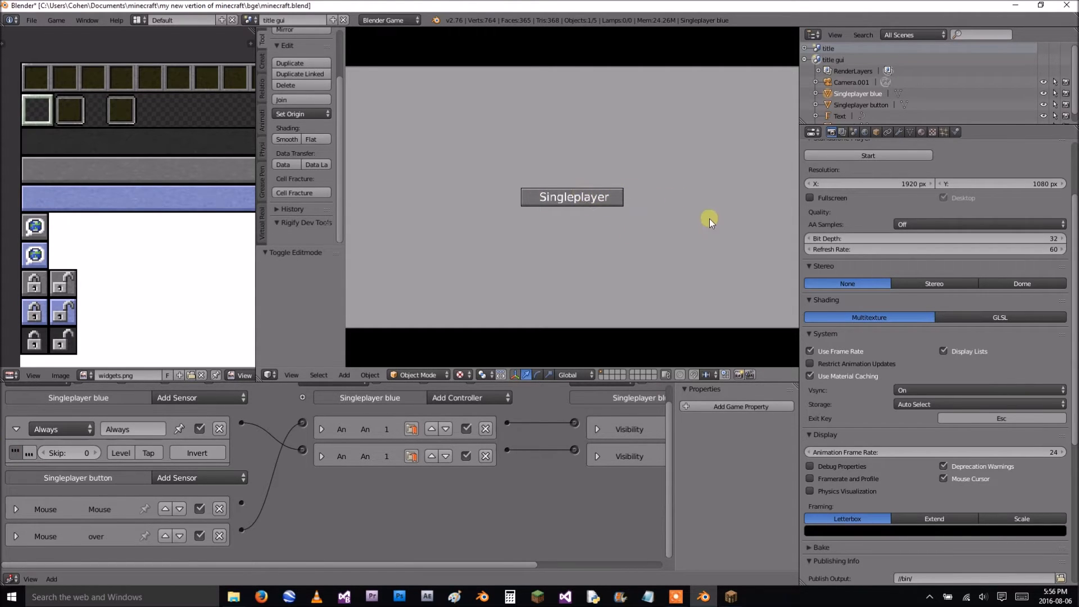
key(Escape)
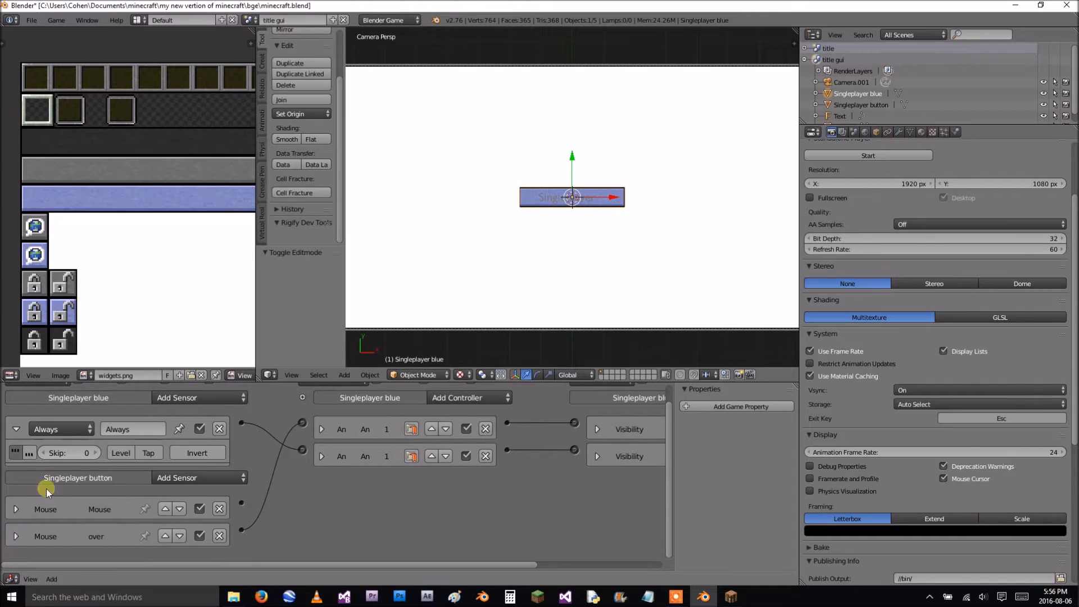
Add another Mouse sensor with pulse triggering to Singleplayer button and name it over.001.
click(177, 478)
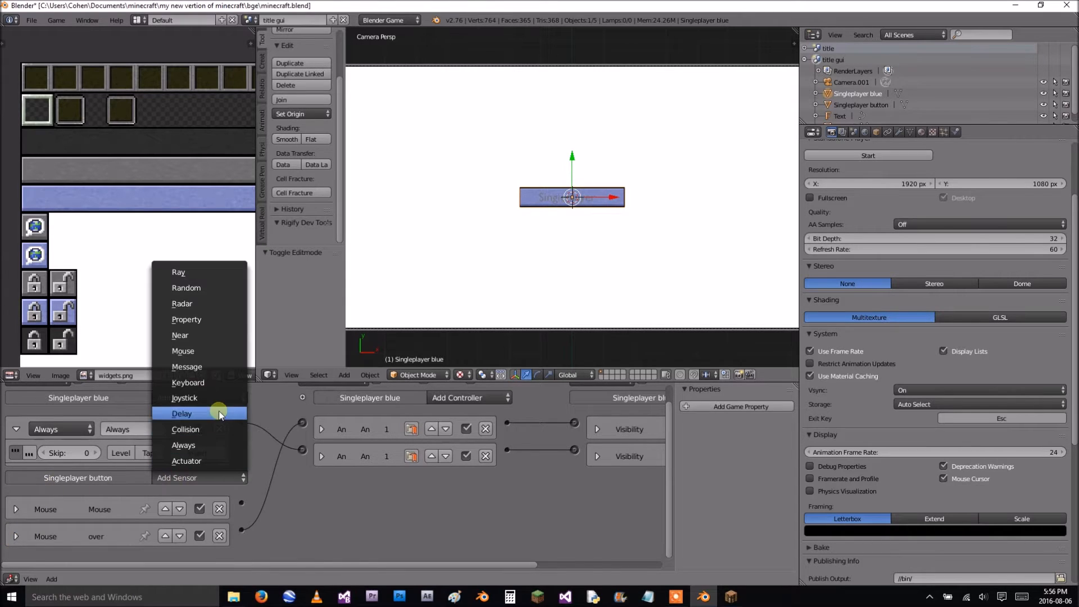
click(204, 347)
scroll(236, 440, down, 3)
click(24, 517)
click(143, 491)
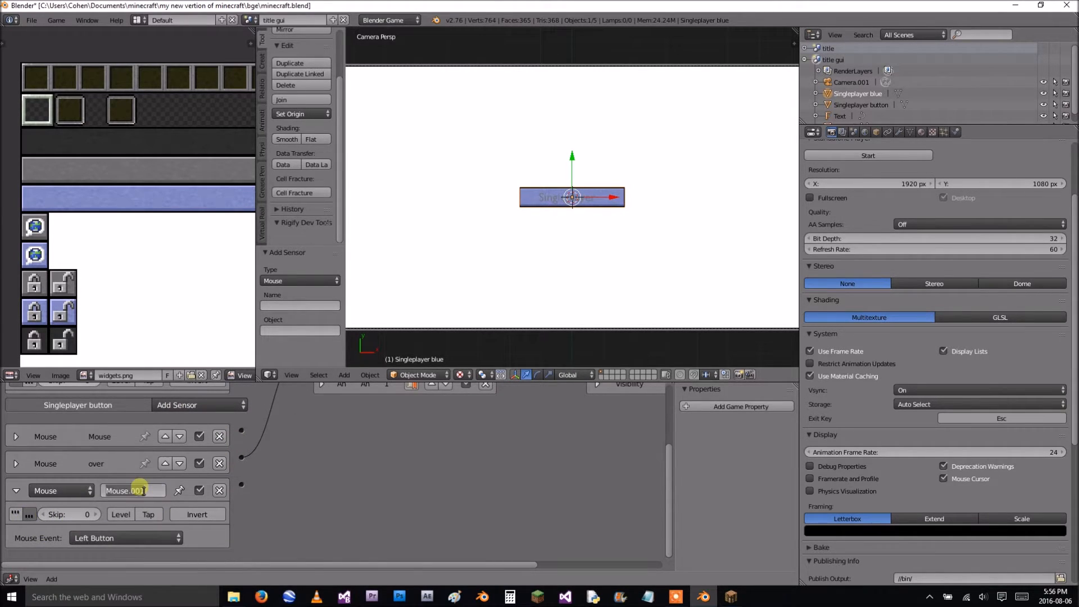
text(o)
key(Return)
scroll(23, 494, up, 2)
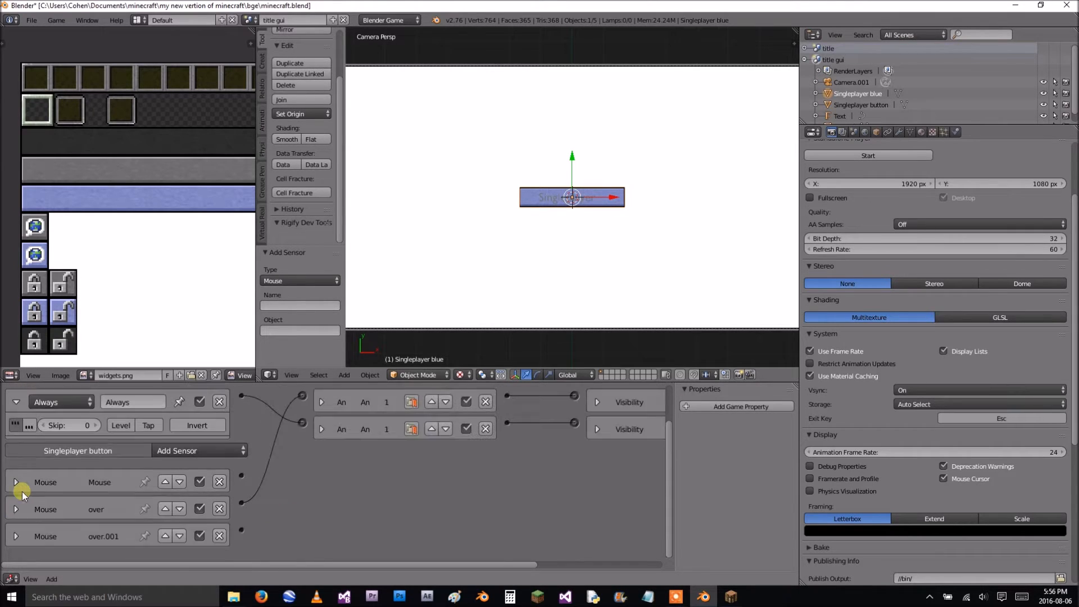
Set the over.001 sensor's mouse event to Mouse Over.
click(15, 536)
scroll(36, 477, down, 2)
click(116, 535)
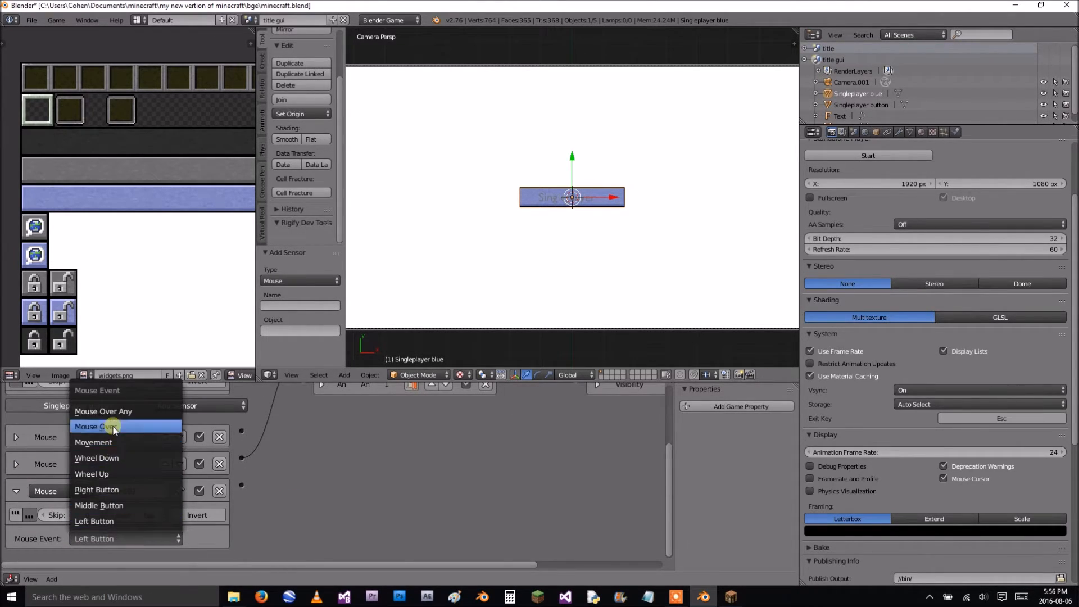
click(95, 426)
click(16, 491)
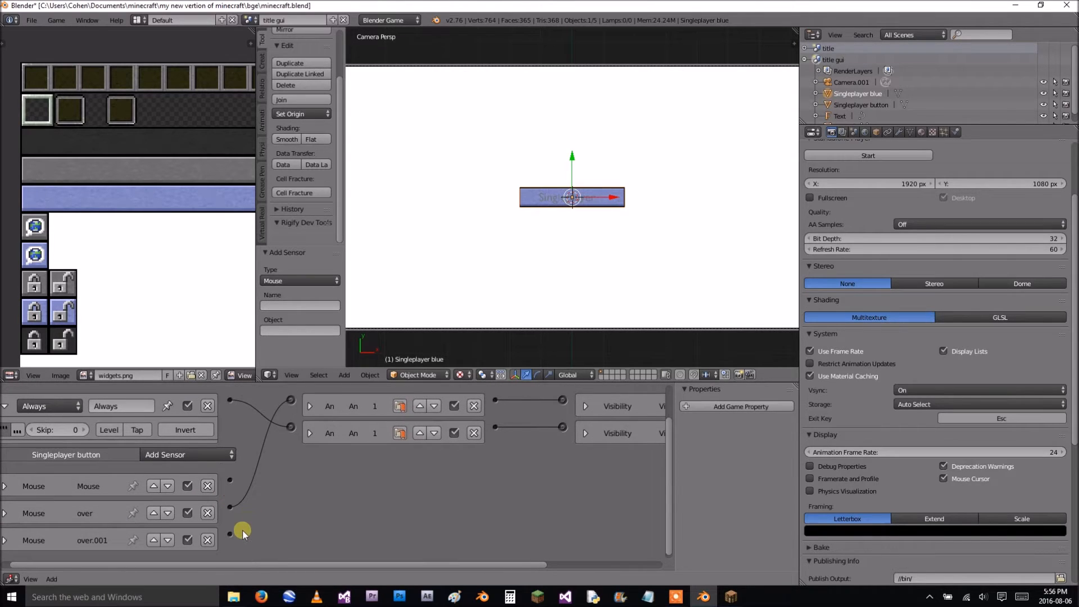
Try replacing the Always sensor by removing it and linking over.001 to the second And controller, and test-run the button.
middle_drag(243, 532, 236, 536)
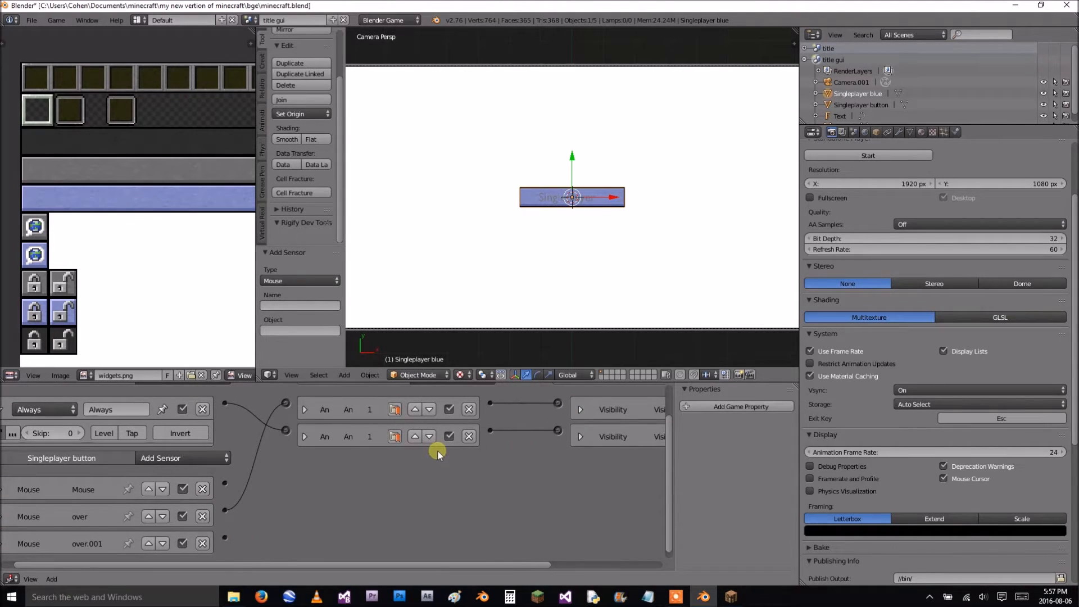
click(203, 409)
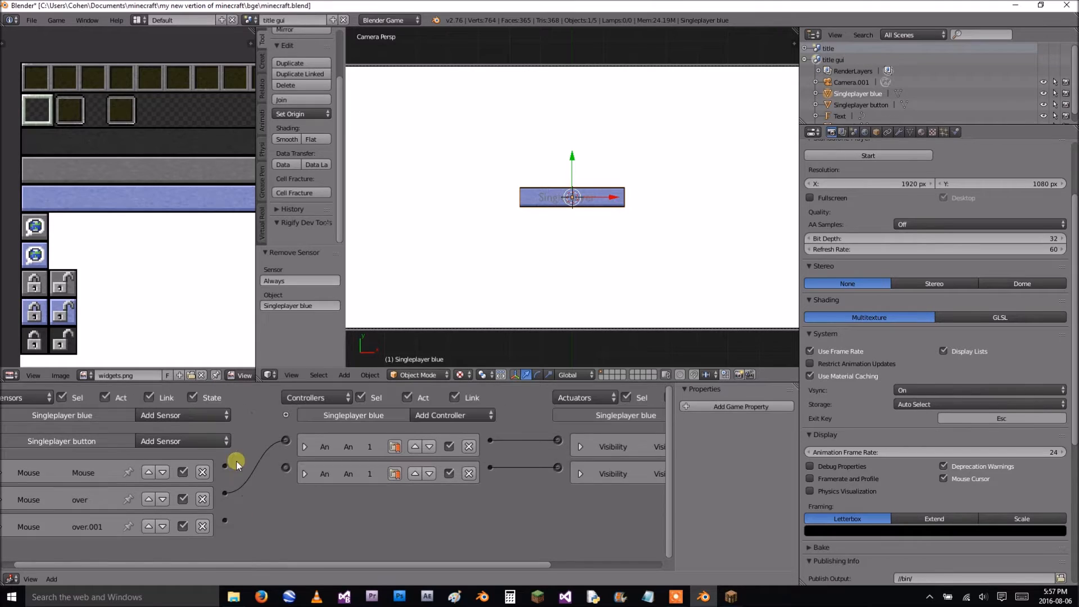
drag(289, 467, 286, 467)
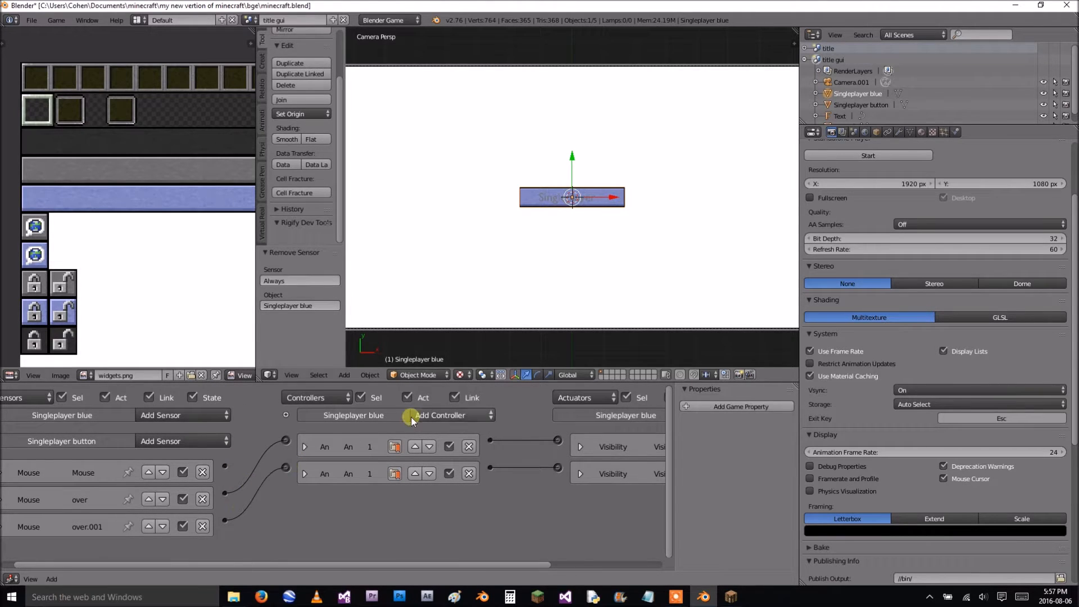
key(p)
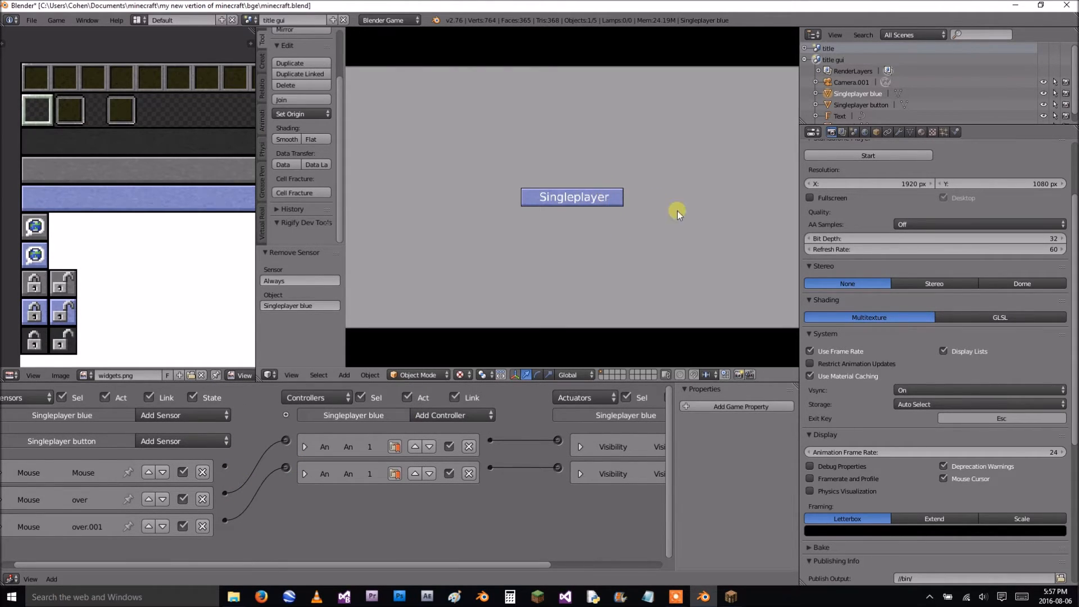
key(Escape)
Add an Always sensor to Singleplayer blue again, remove over.001 and link Always to the second And controller.
click(196, 414)
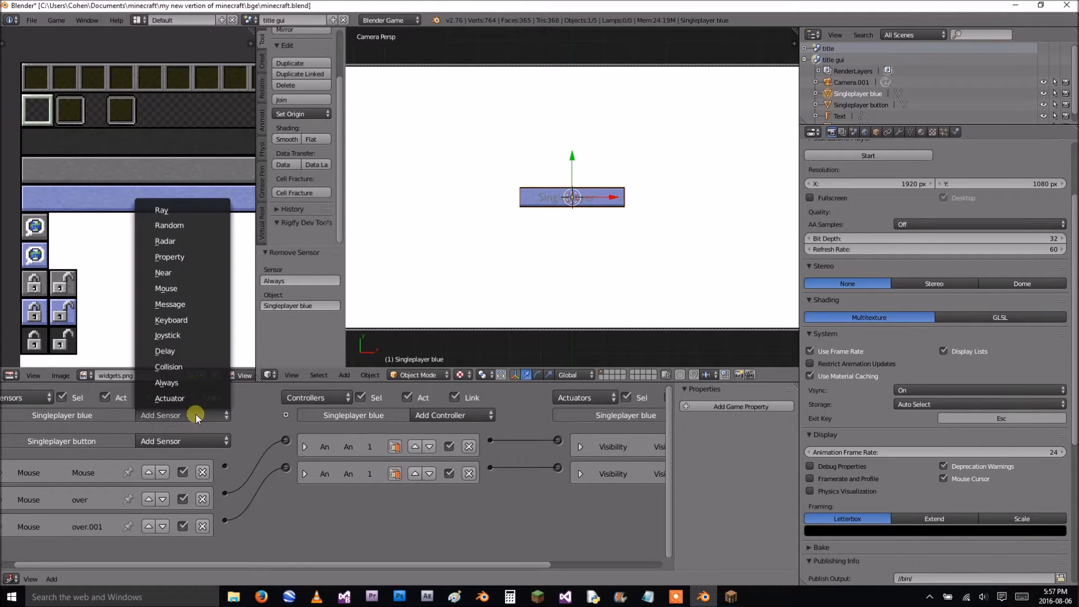
click(195, 381)
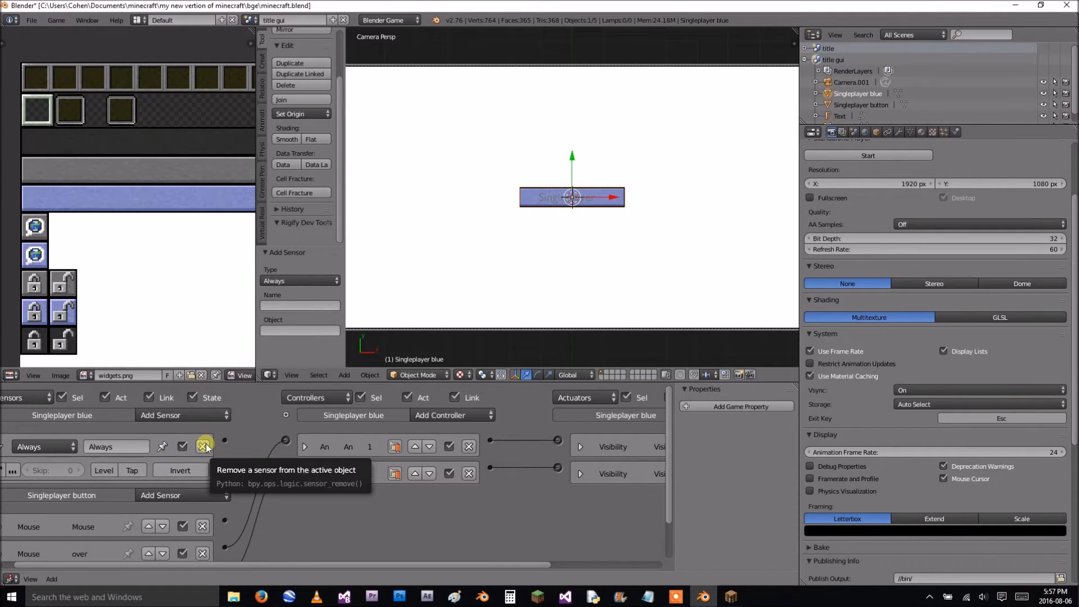
middle_drag(85, 464, 108, 480)
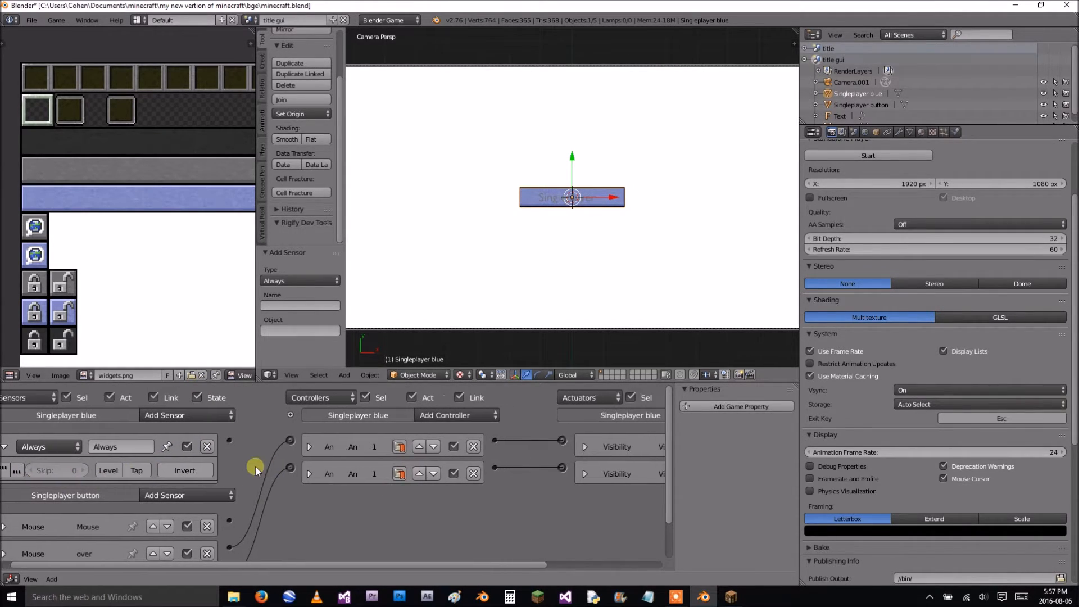
scroll(258, 464, down, 2)
click(218, 550)
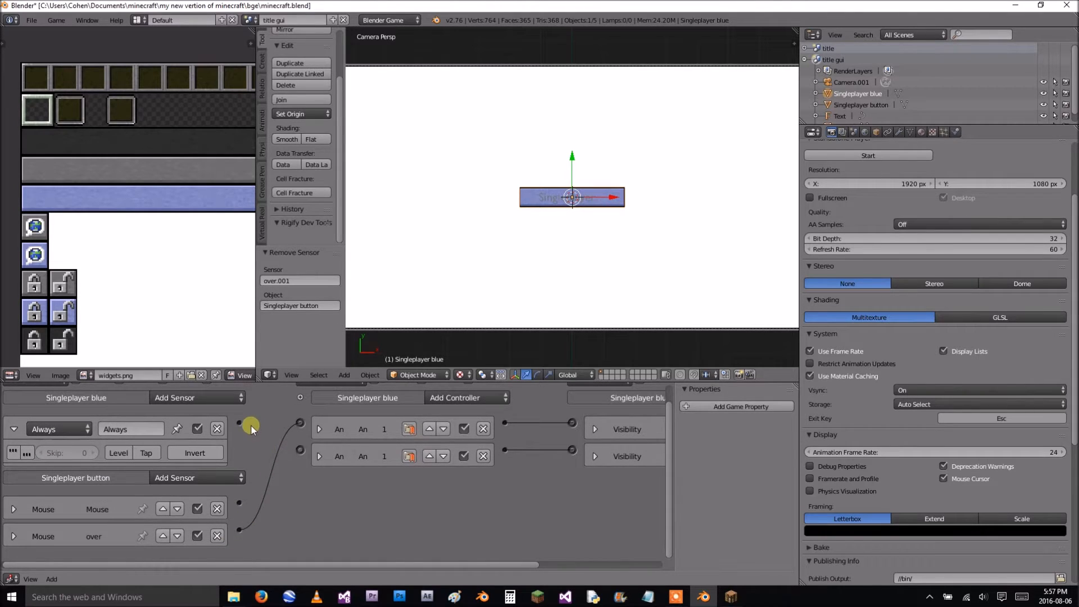
drag(316, 456, 300, 449)
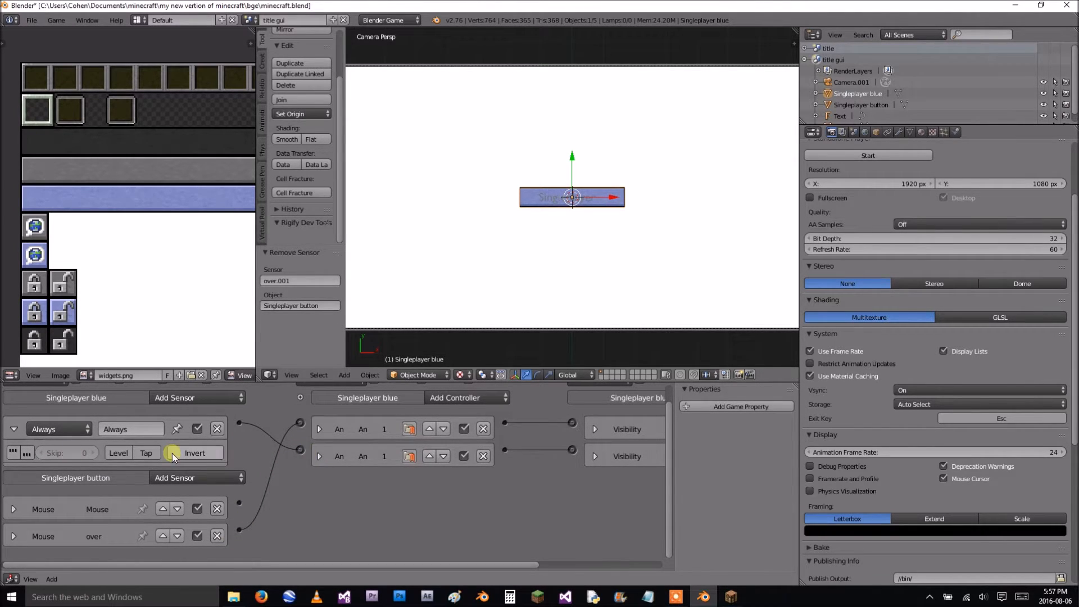
Enable true-level pulse triggering on the Always sensor with a skip of 10, and test-run the button.
click(13, 453)
click(76, 453)
text(10)
key(Return)
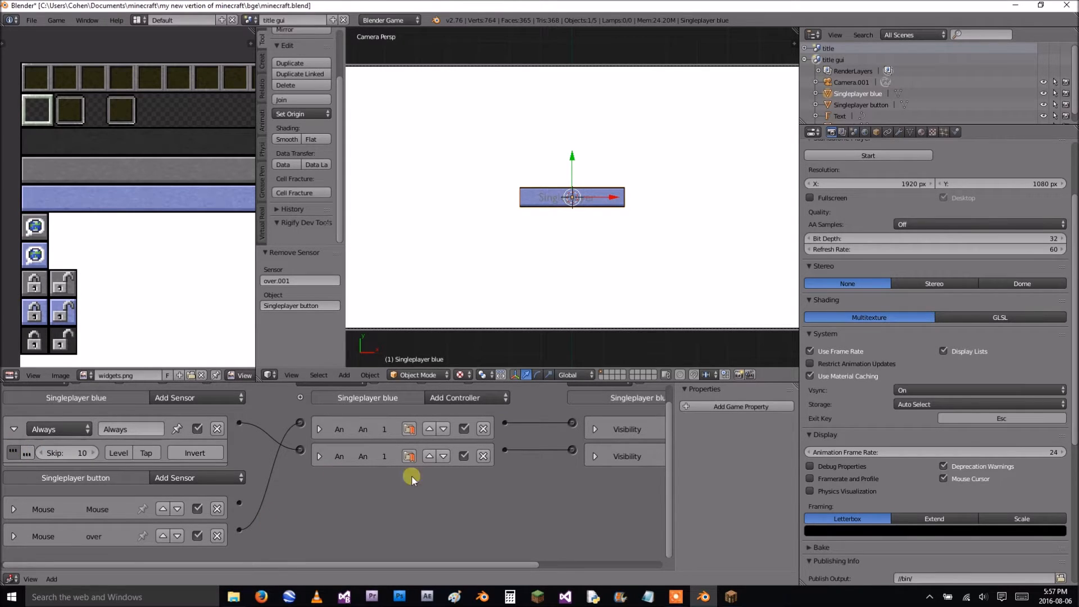
key(p)
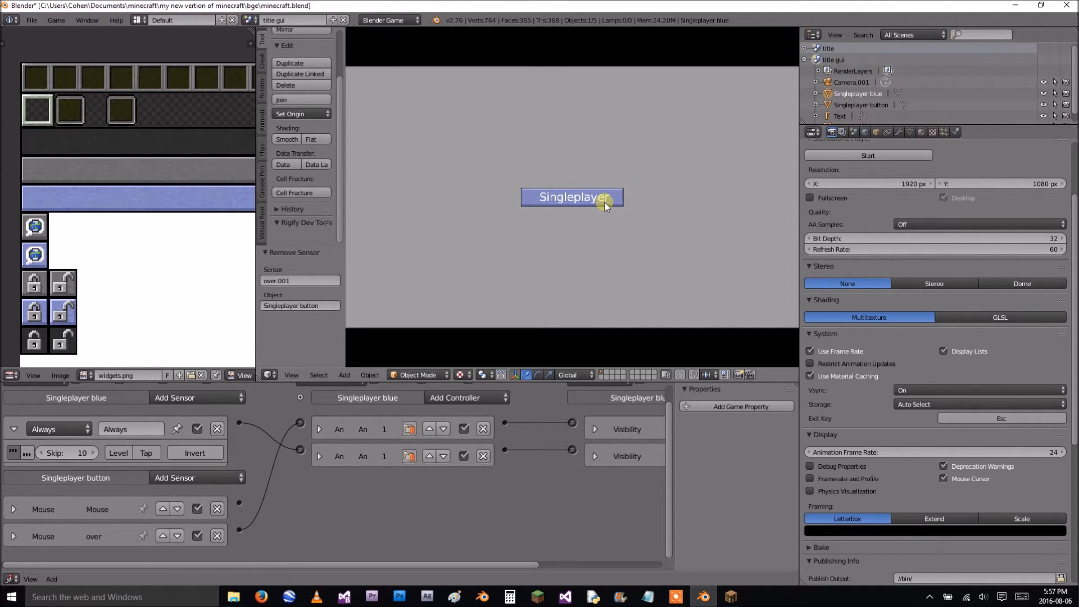
key(Escape)
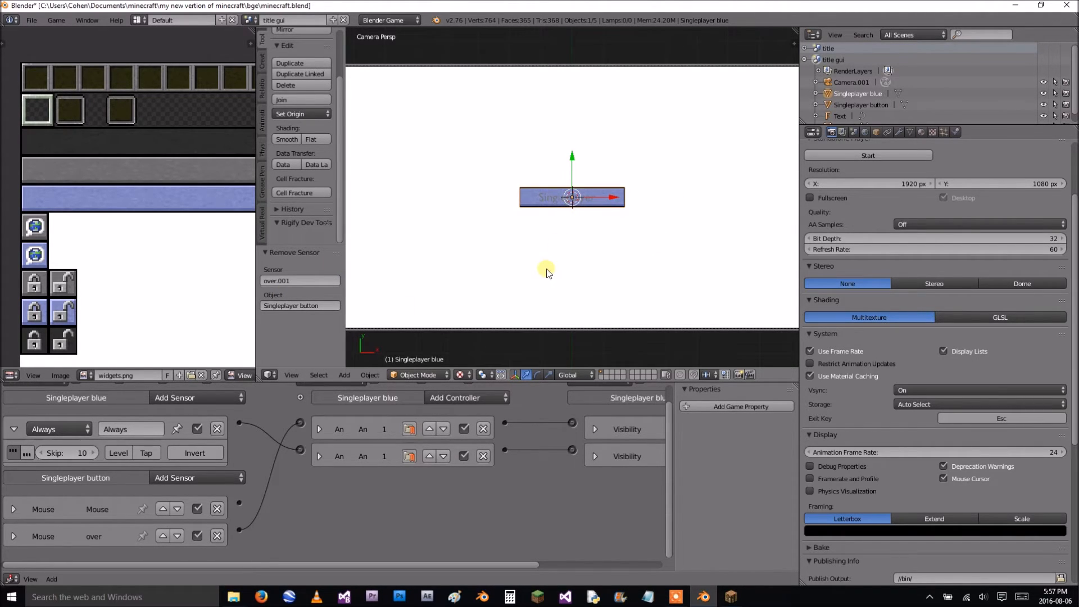
Save the file and widen the 3D viewport by narrowing the image editor.
click(32, 20)
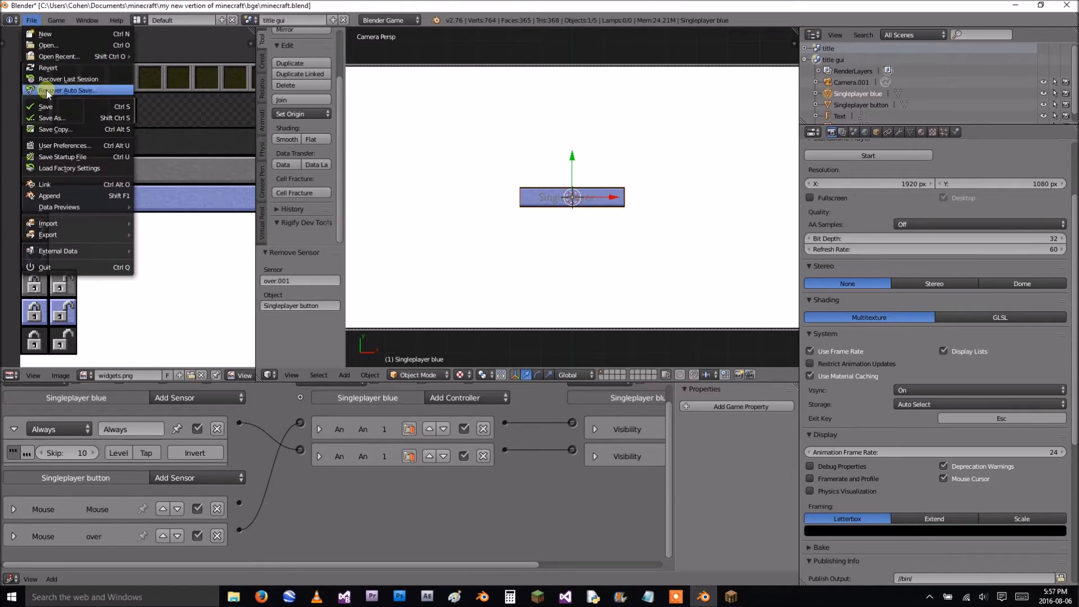
click(49, 104)
drag(258, 185, 47, 181)
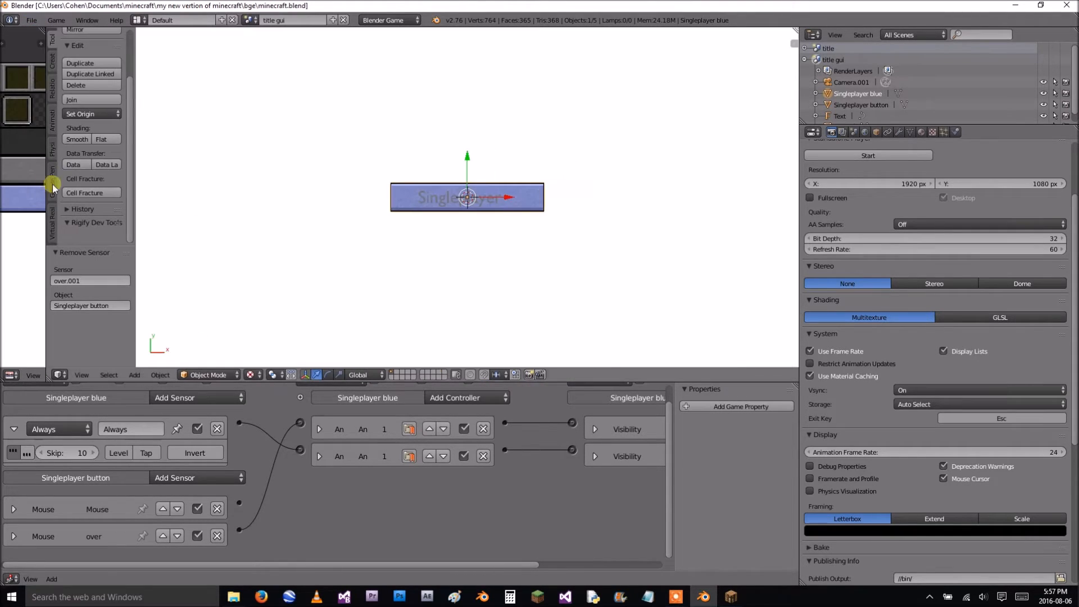
scroll(470, 233, down, 2)
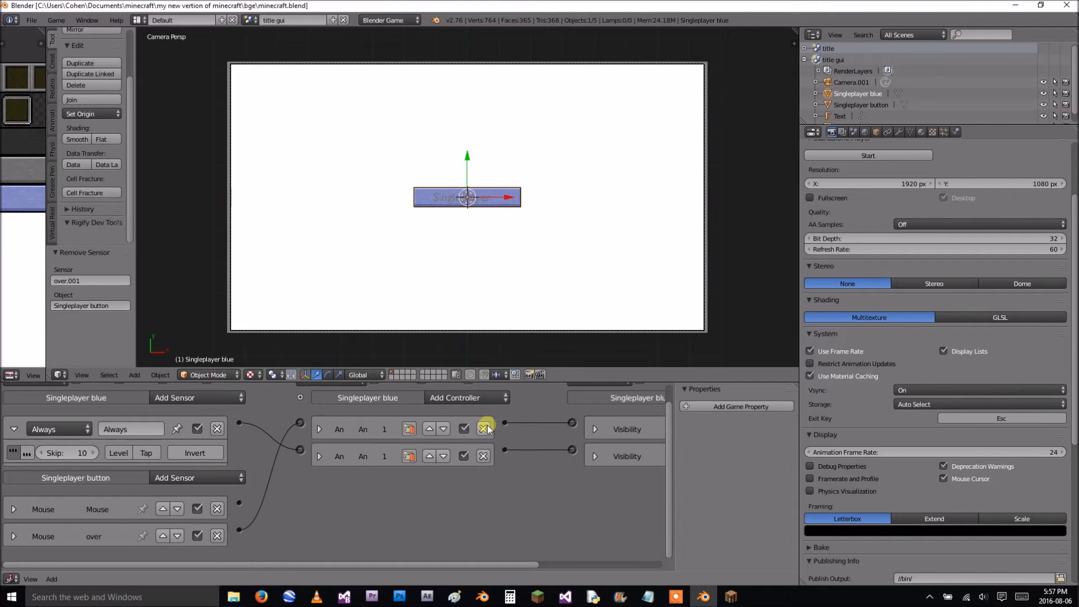
Add Singleplayer button to the selection and give it an And controller and a Scene actuator.
ctrl+scroll(494, 462, down, 2)
middle_drag(503, 212, 416, 277)
shift+right_click(415, 267)
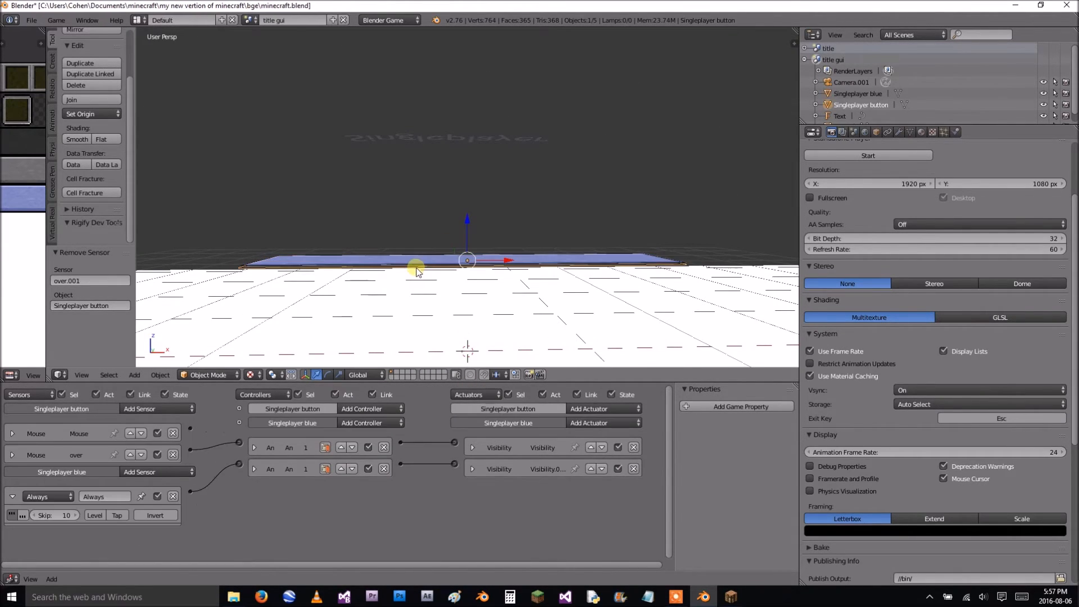
click(12, 496)
click(355, 408)
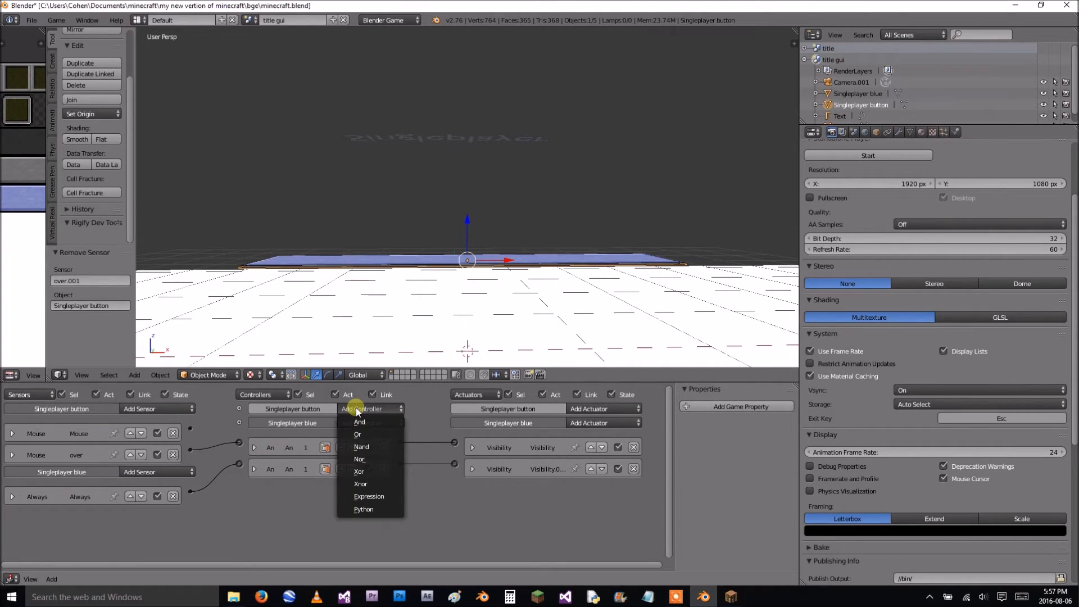
click(378, 423)
click(624, 409)
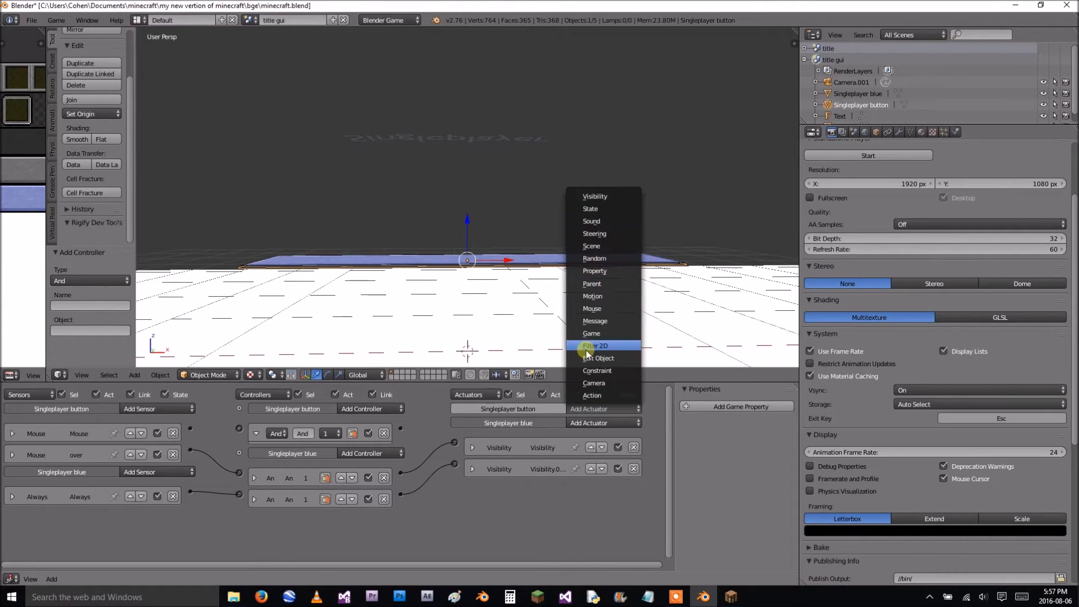
click(597, 246)
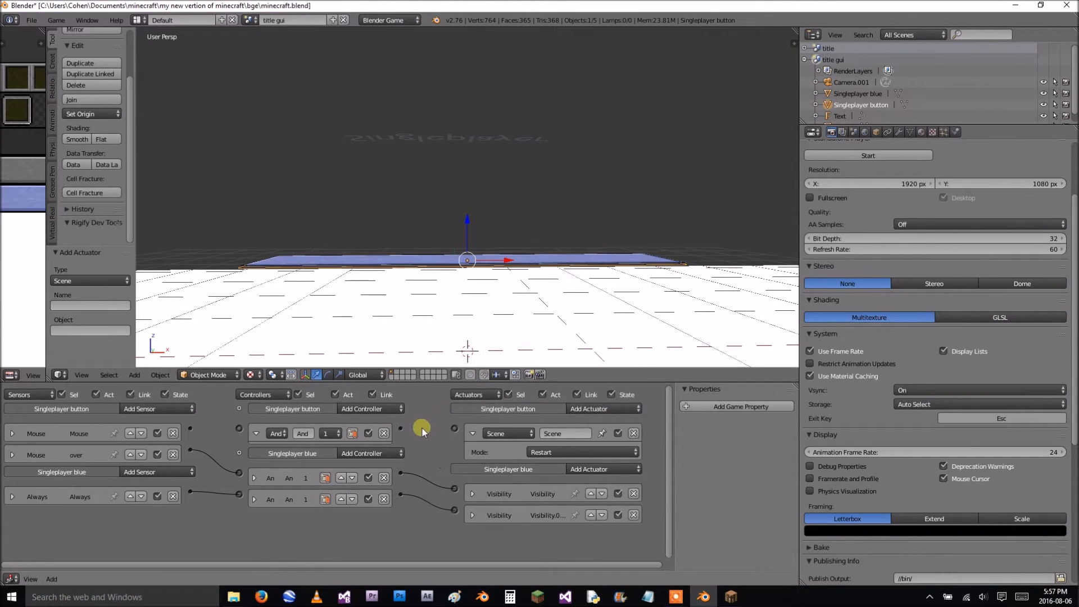
Link Singleplayer button's And controller to the Scene actuator and set the actuator's mode to Set Scene.
drag(427, 432, 455, 429)
click(550, 452)
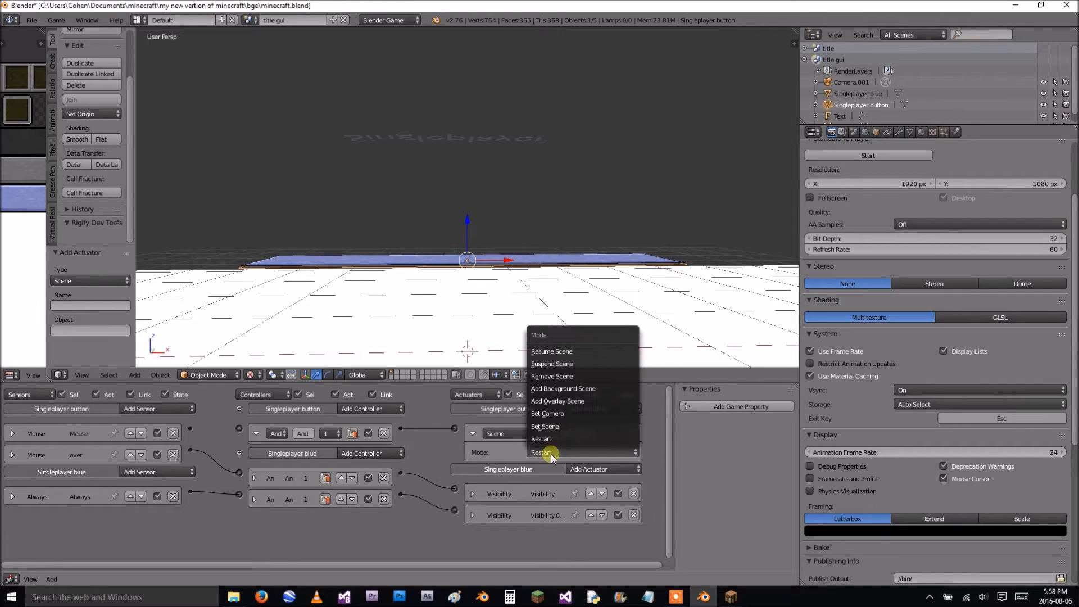
click(569, 427)
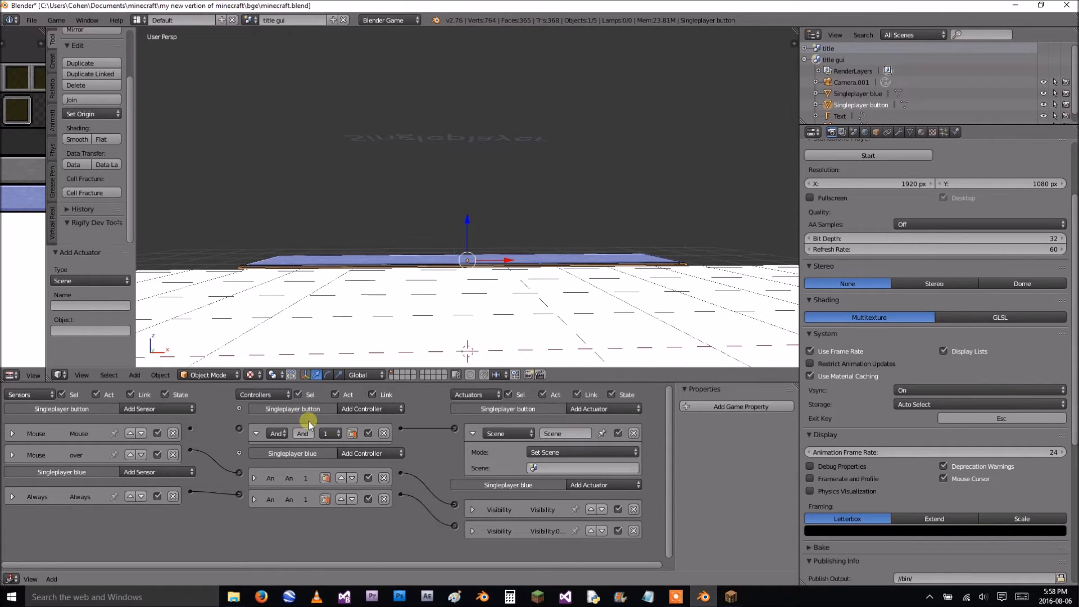
Link both the Mouse and over sensors to Singleplayer button's And controller.
click(256, 433)
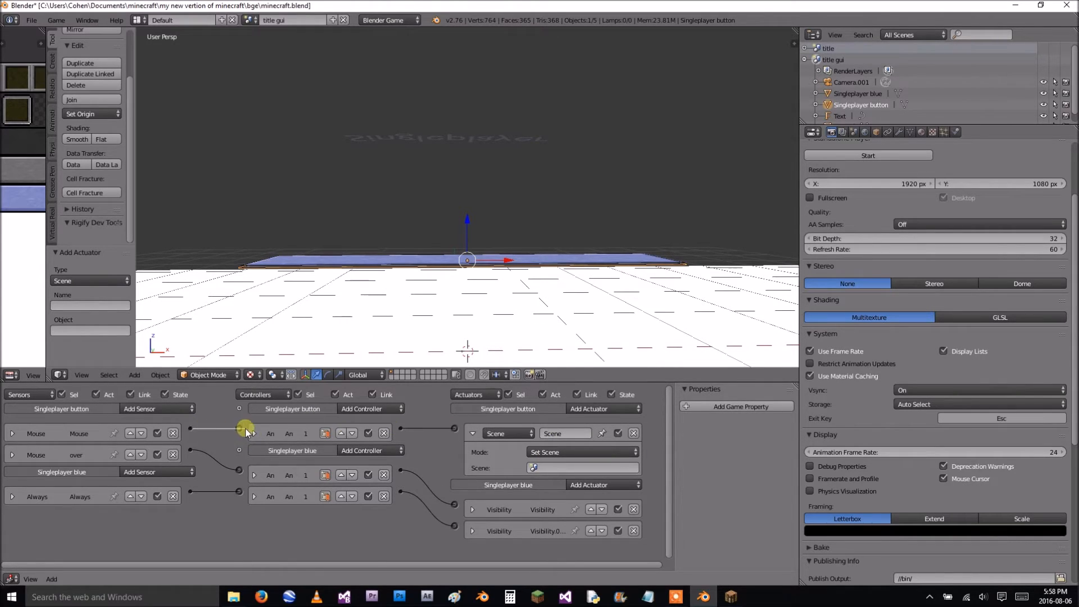
drag(220, 436, 252, 430)
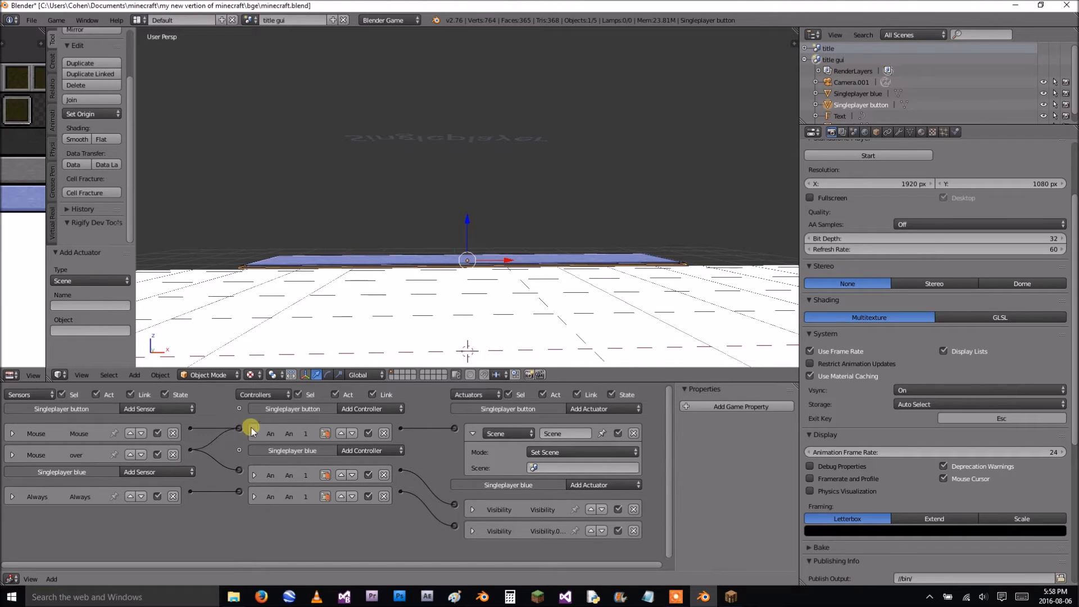
click(475, 433)
Save the file and return the viewport to the camera view.
click(32, 20)
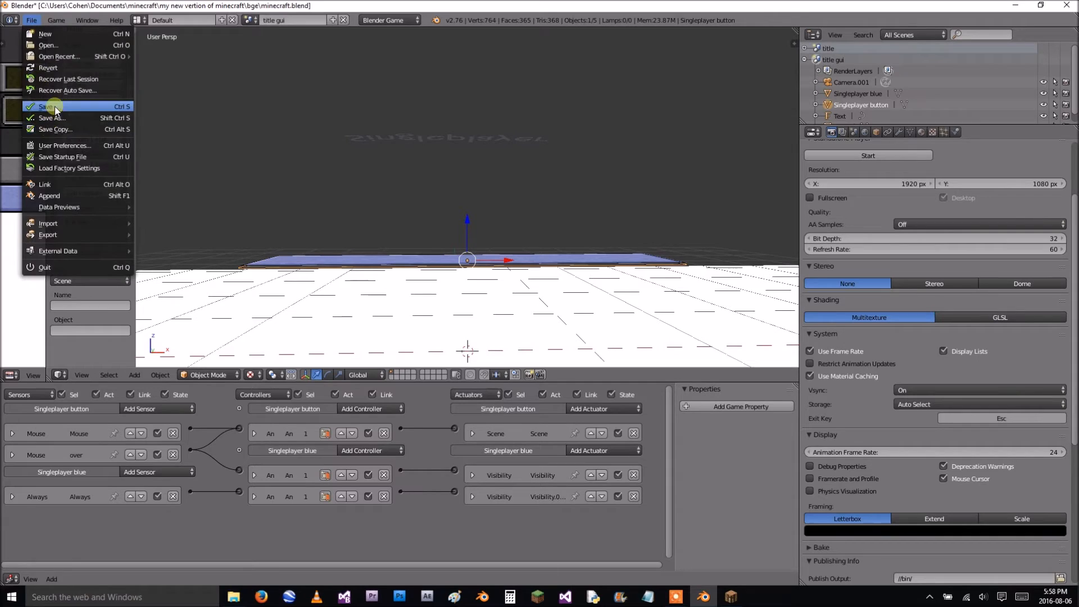
click(56, 107)
key(KP_0)
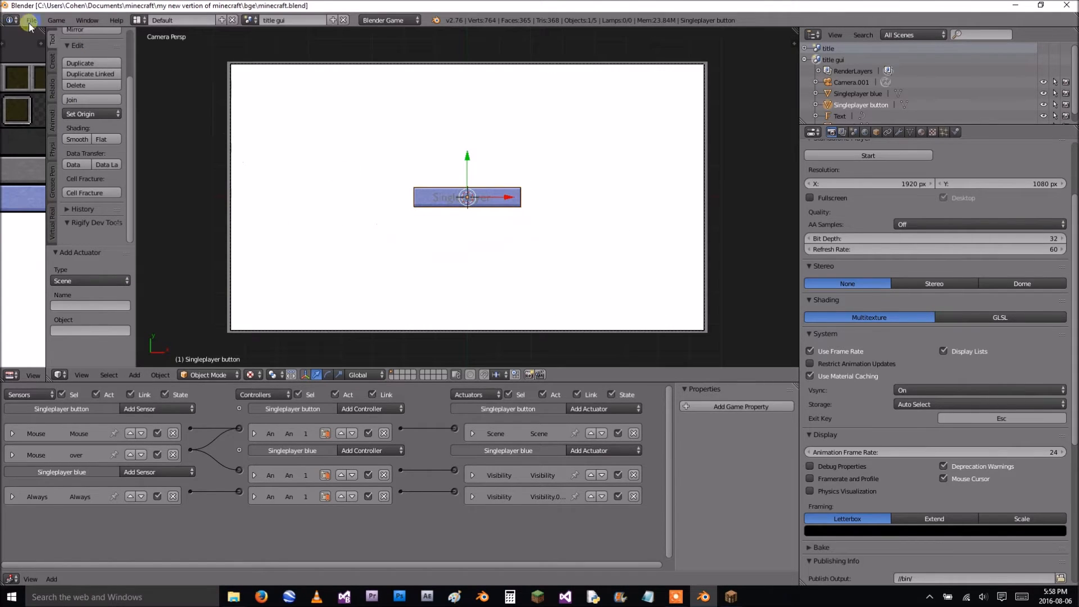
Save the file with the title scene active and test-run the panorama with its Singleplayer button.
click(249, 20)
click(262, 33)
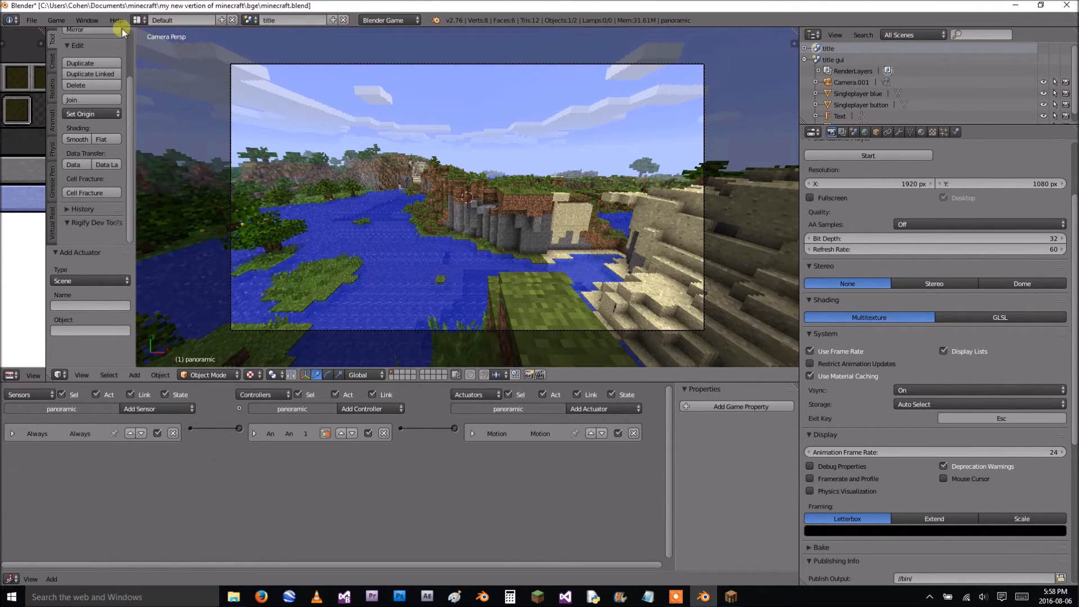
click(32, 20)
click(56, 107)
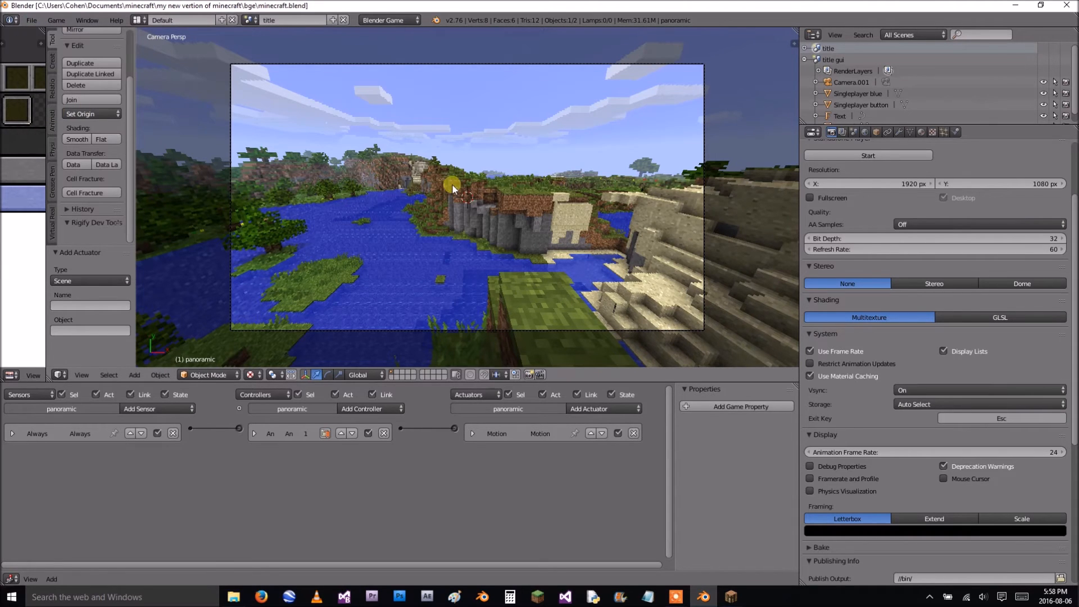
key(p)
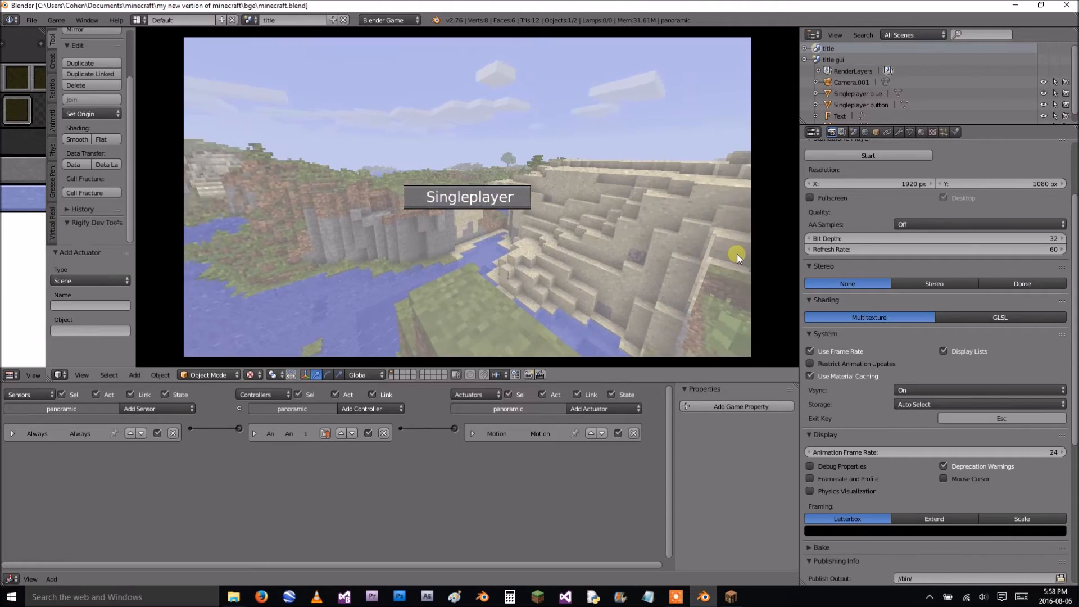
key(Escape)
Set the Scene actuator's mode to Restart in the title gui scene and test-run the button there.
click(248, 19)
click(270, 54)
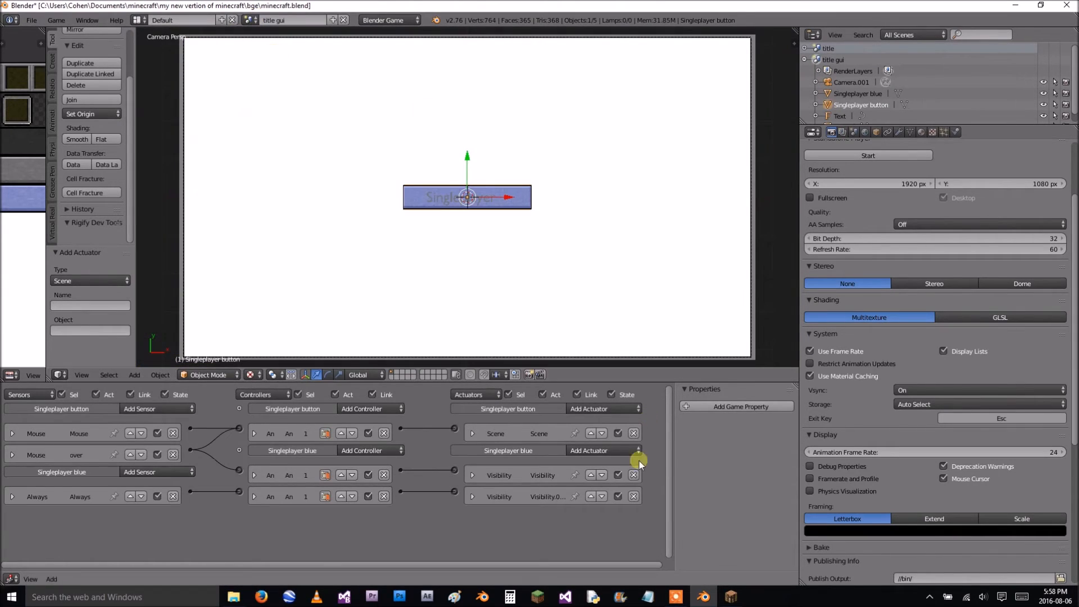
click(473, 433)
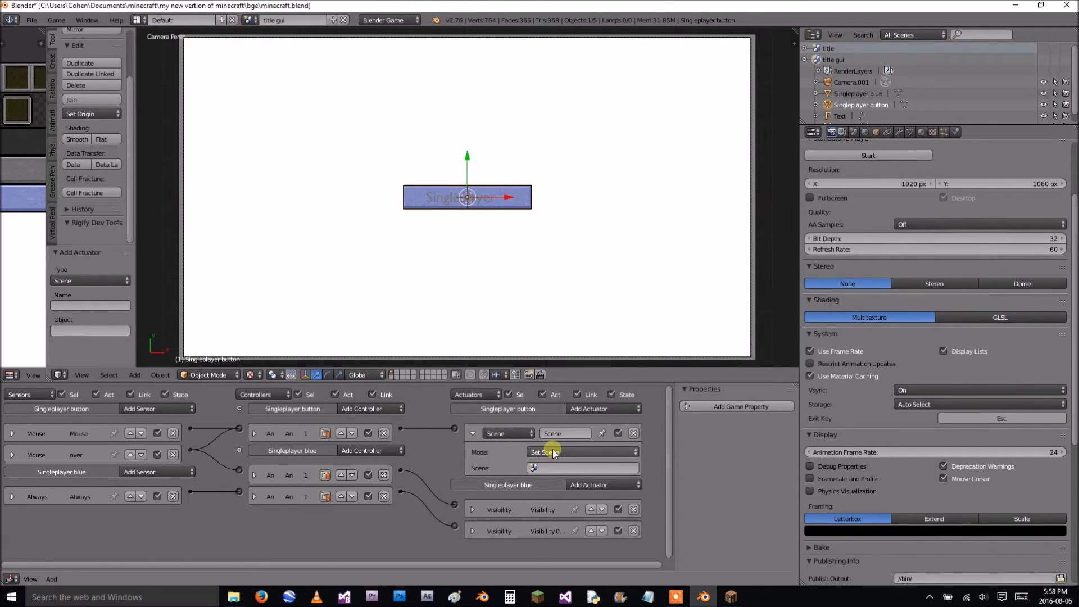
click(552, 451)
click(555, 441)
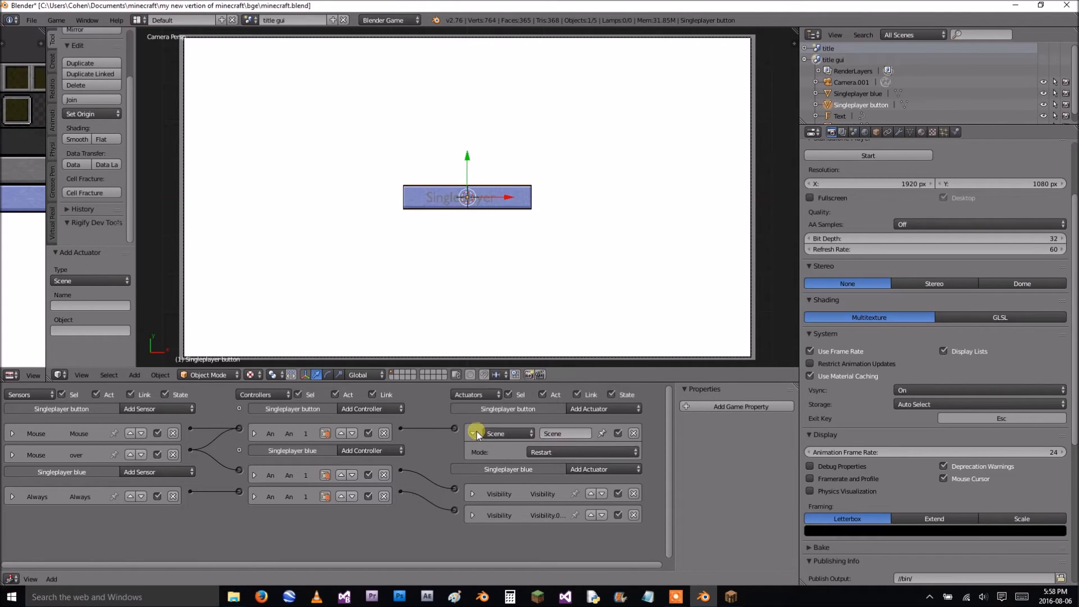
click(472, 432)
key(p)
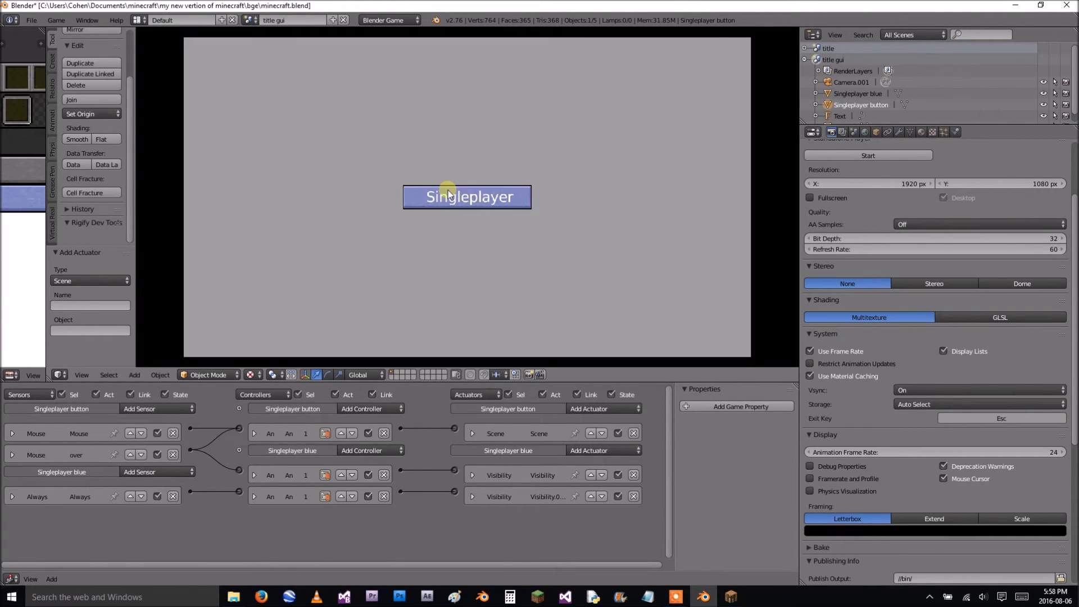
key(Escape)
Test-run the Restart action on the Singleplayer button from the title scene.
click(251, 20)
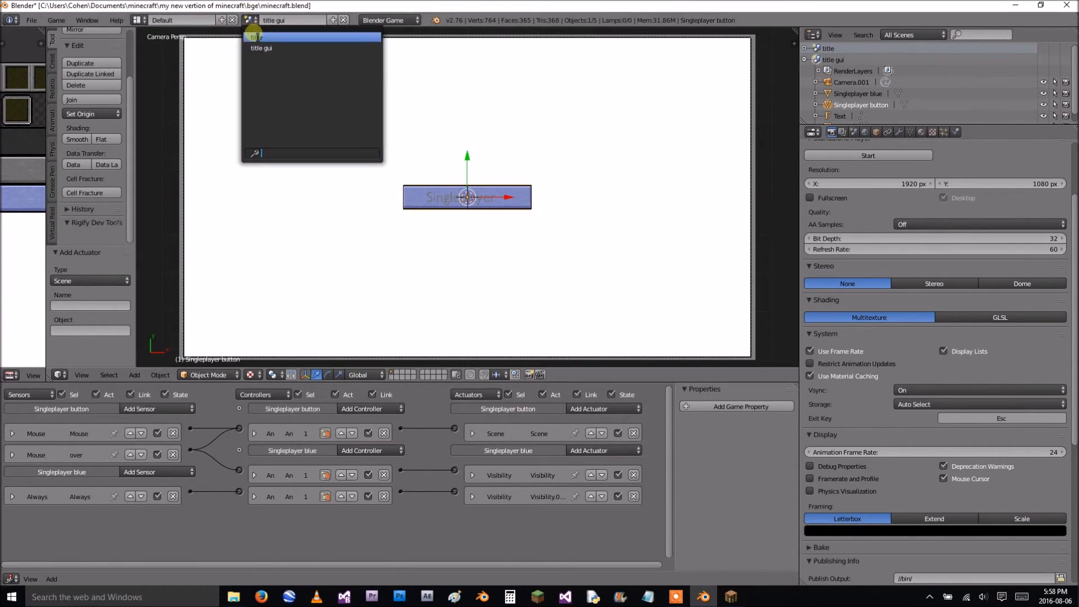
click(264, 34)
key(p)
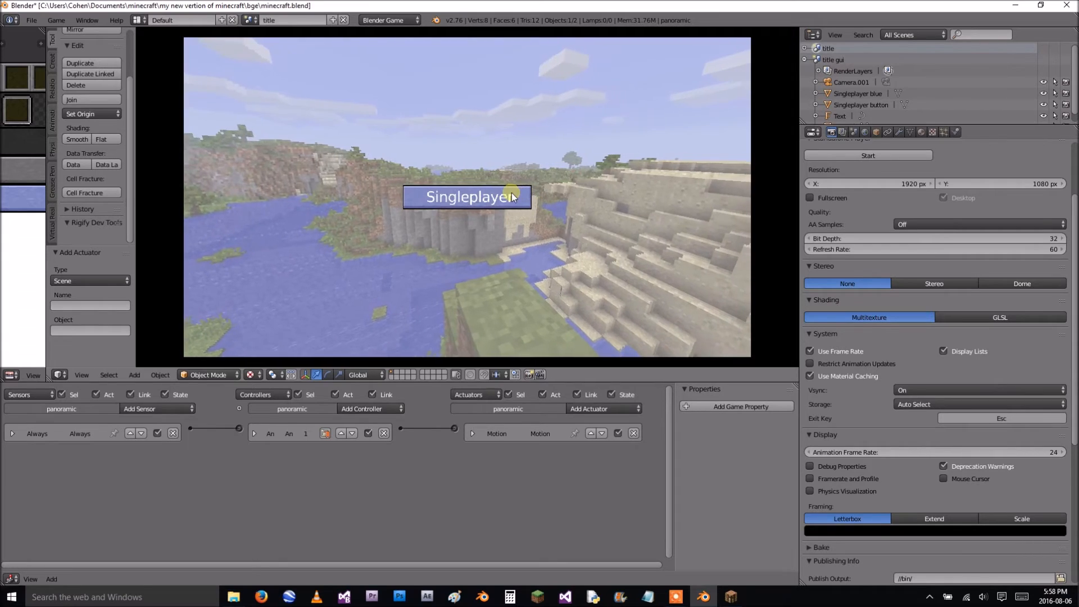
key(Escape)
Replace Singleplayer button's Scene actuator with a Game actuator linked to its And controller and set to Quit Game.
click(251, 18)
click(281, 45)
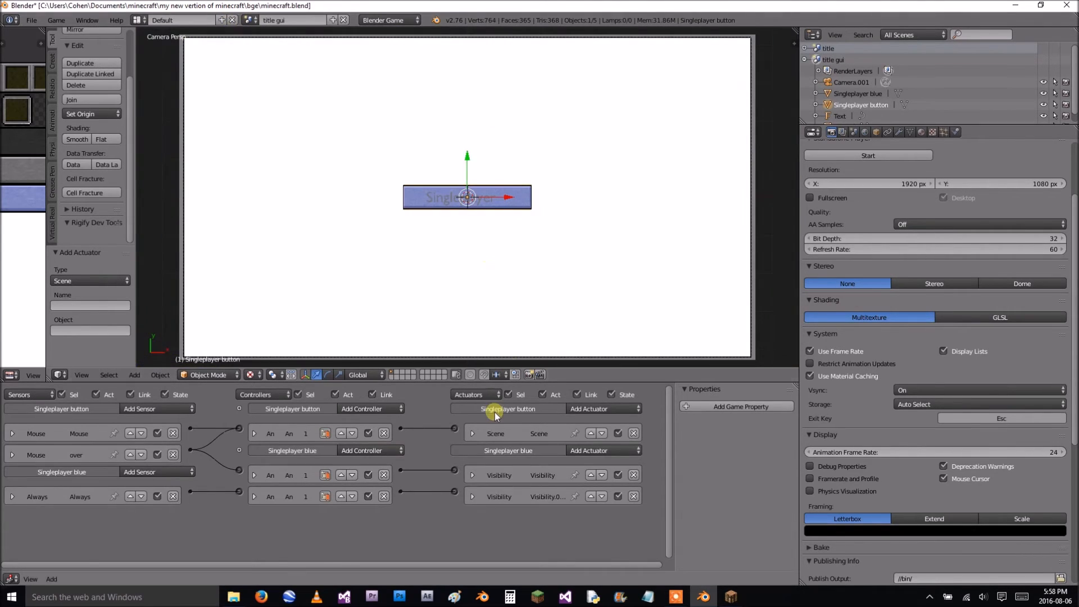
click(473, 434)
click(565, 451)
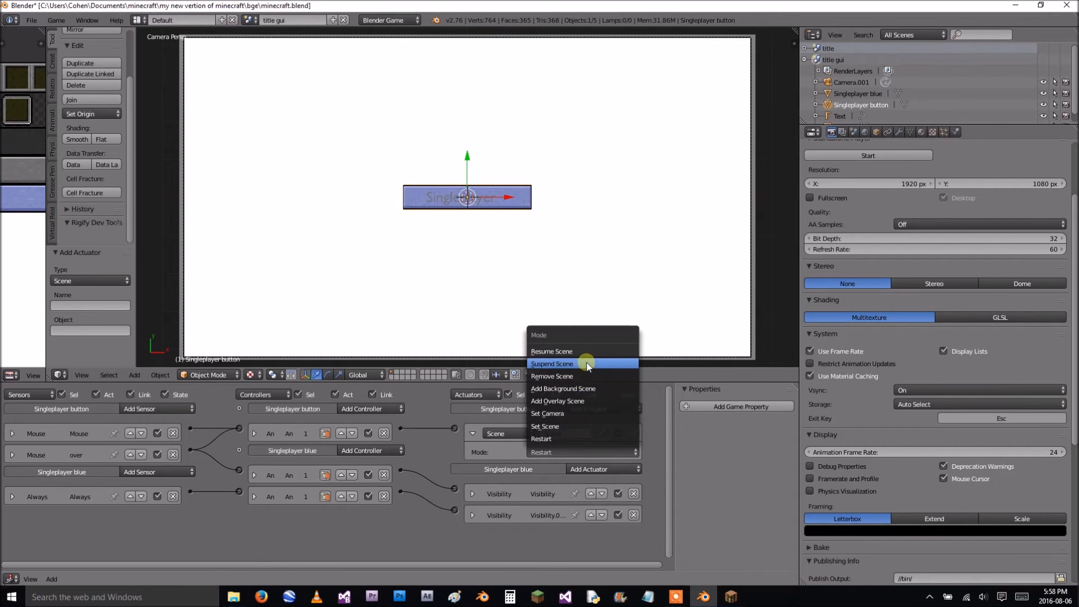
click(633, 434)
click(625, 410)
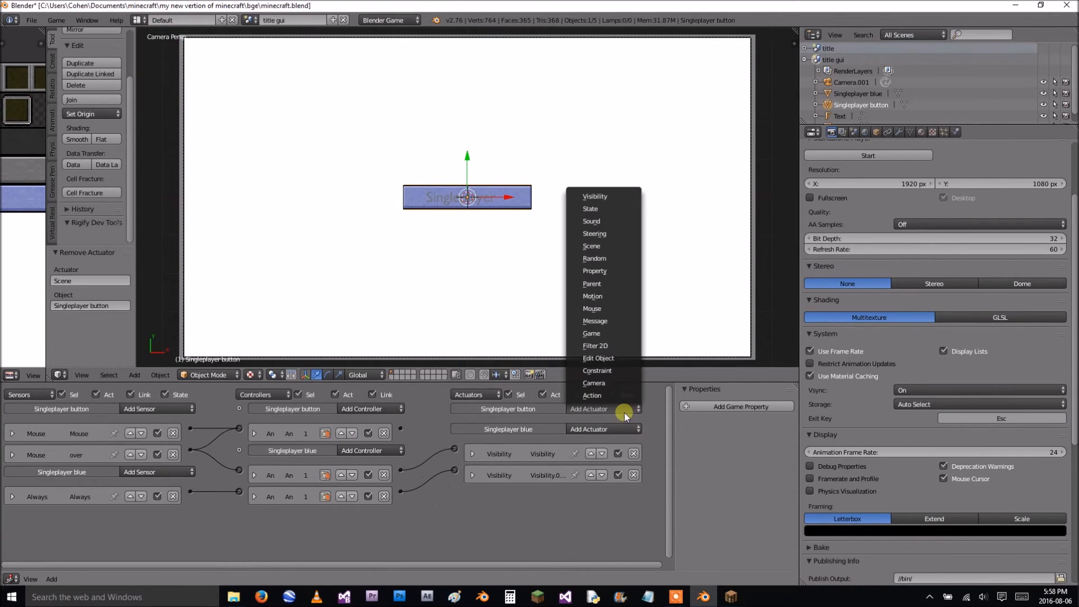
click(596, 333)
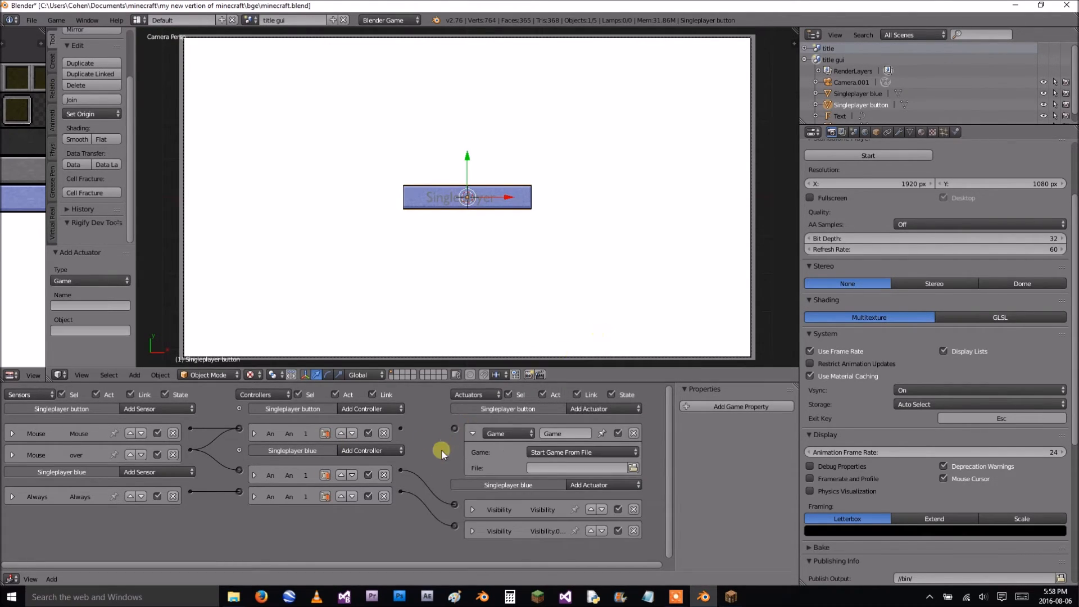
drag(453, 427, 454, 428)
click(545, 452)
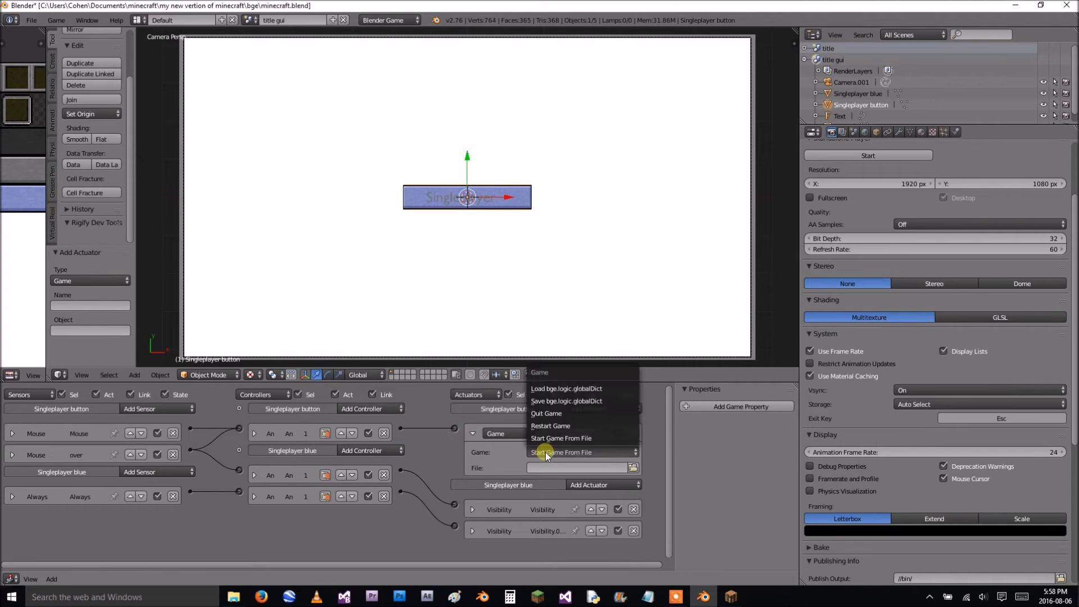
click(549, 414)
Test-run the title scene and trigger the Quit Game action with the Singleplayer button.
click(248, 20)
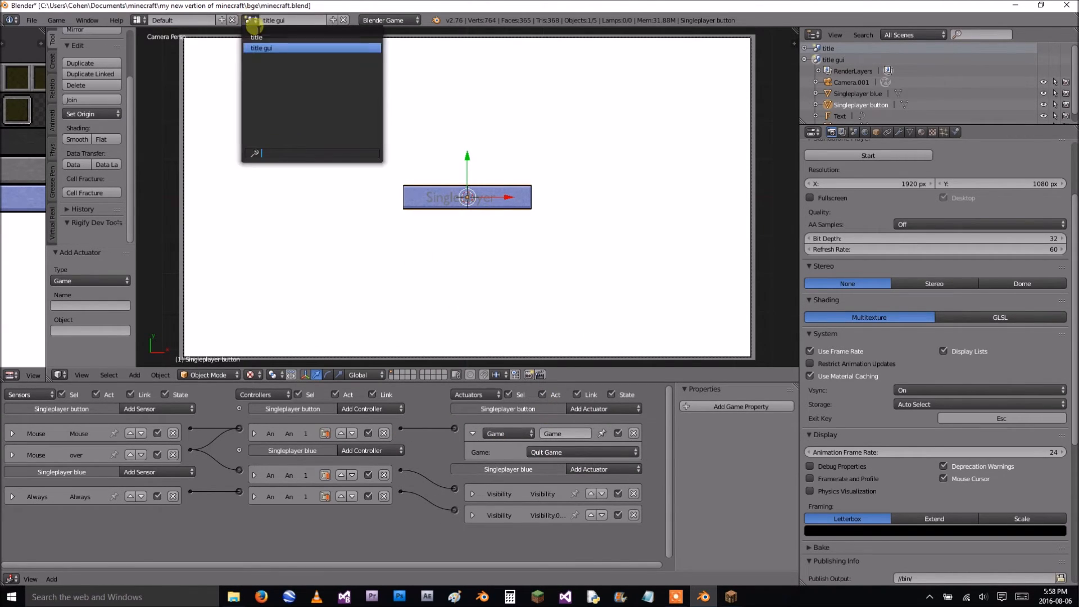
click(268, 45)
key(p)
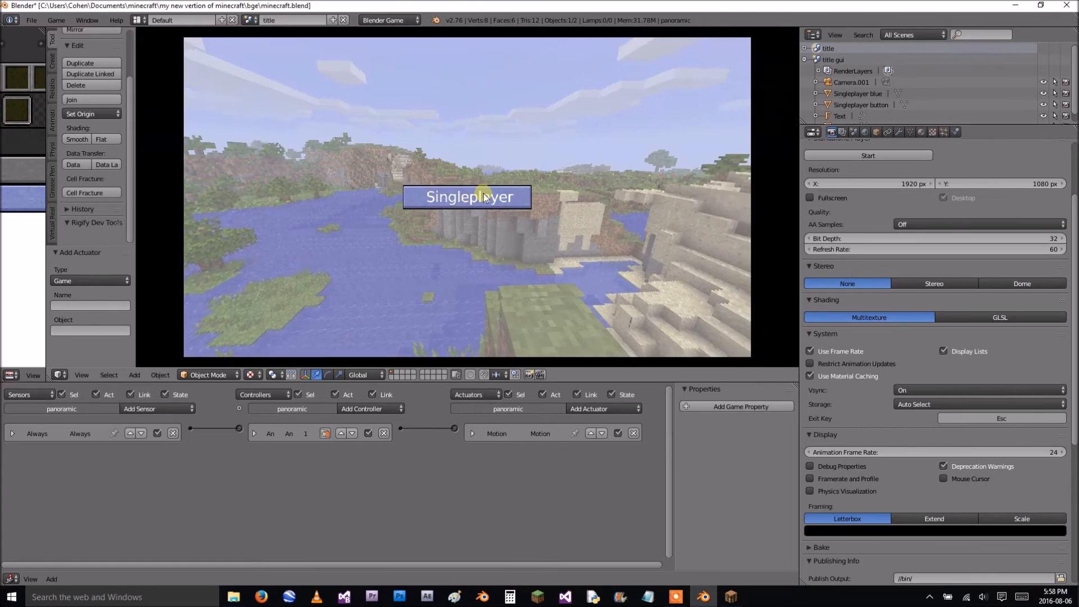
click(501, 203)
Replace Singleplayer button's Game actuator with a Scene actuator in the title gui scene.
click(248, 20)
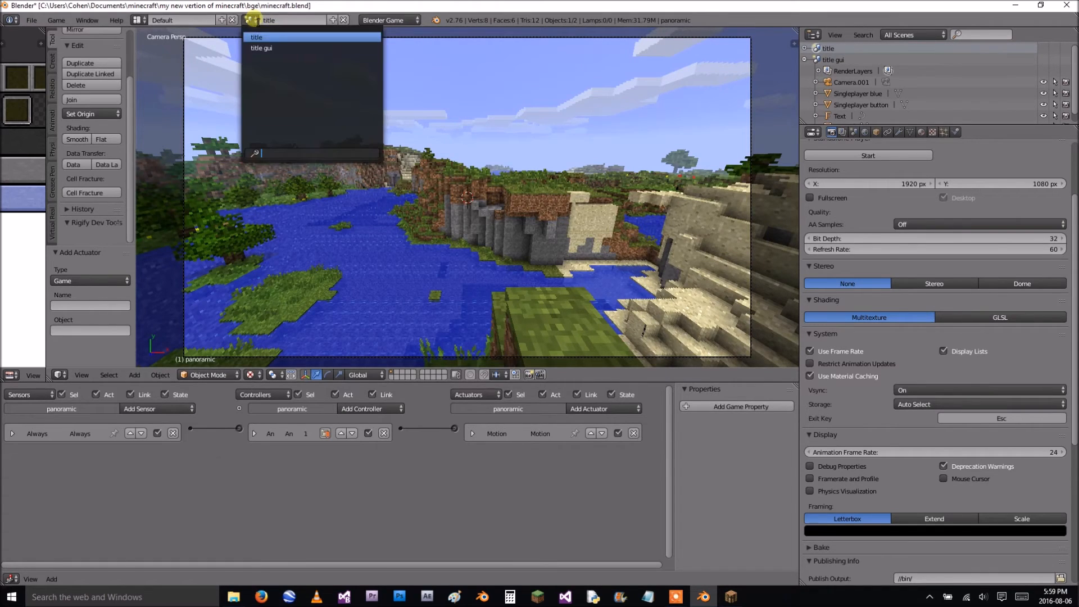
click(269, 50)
click(636, 432)
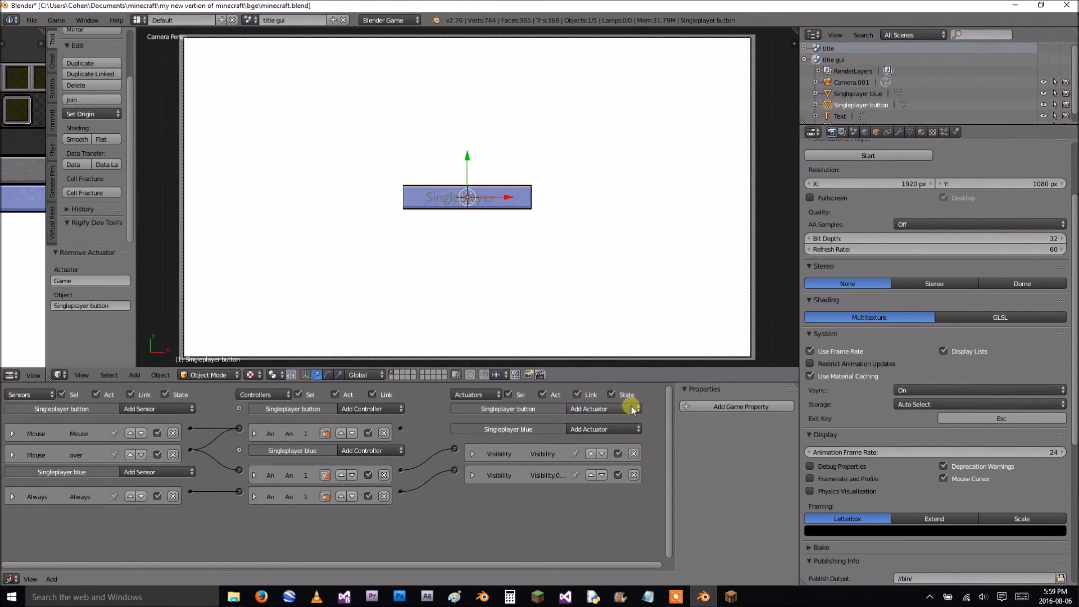
click(632, 407)
click(599, 248)
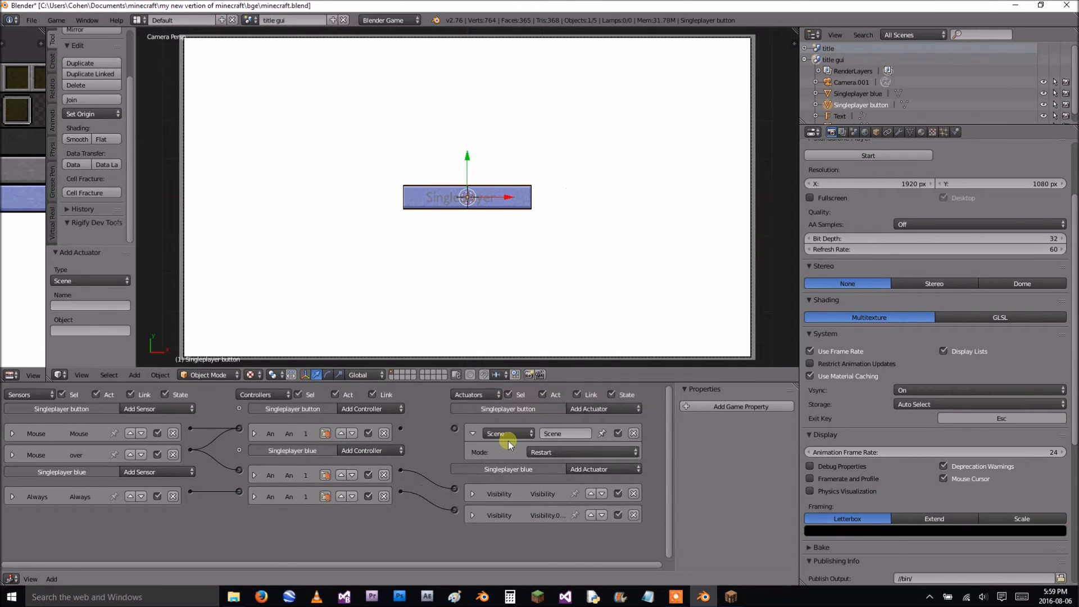
Link the Singleplayer button's And controller to its new Scene actuator, review the available modes and collapse the actuator.
drag(401, 429, 455, 429)
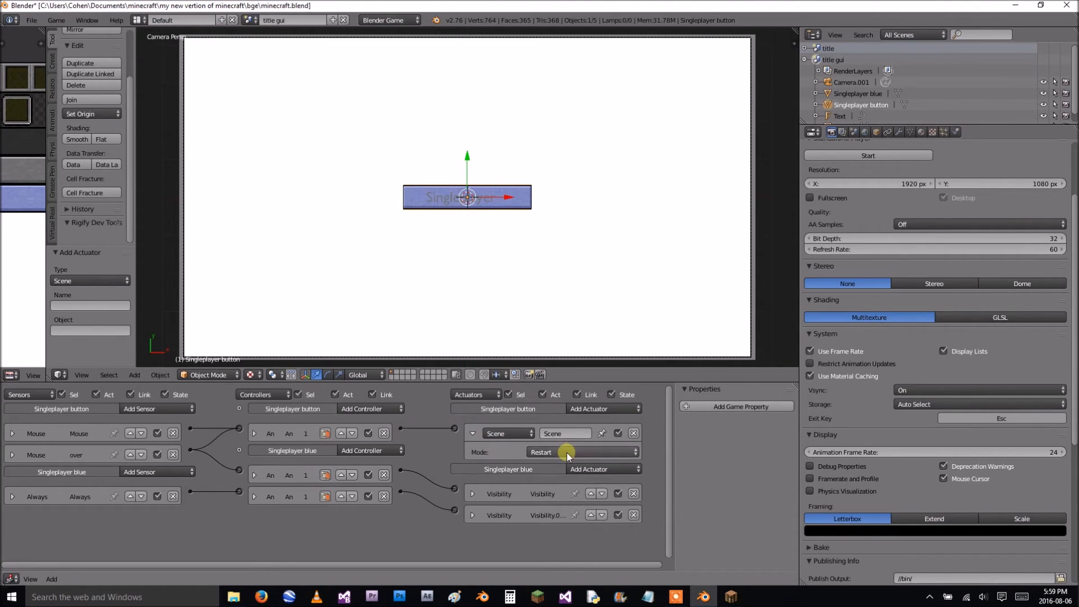
click(567, 453)
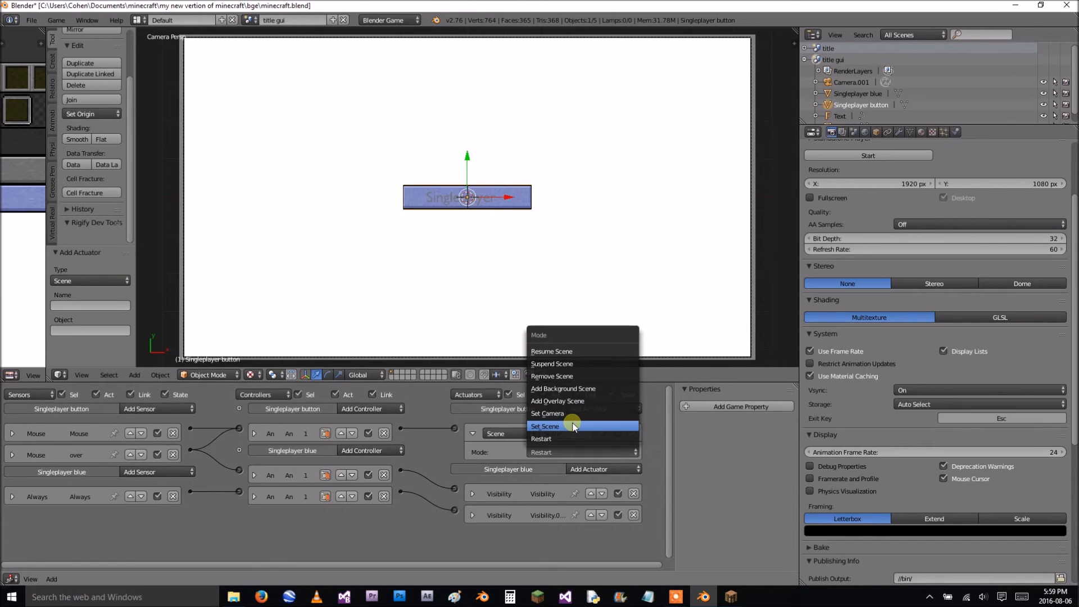
click(549, 449)
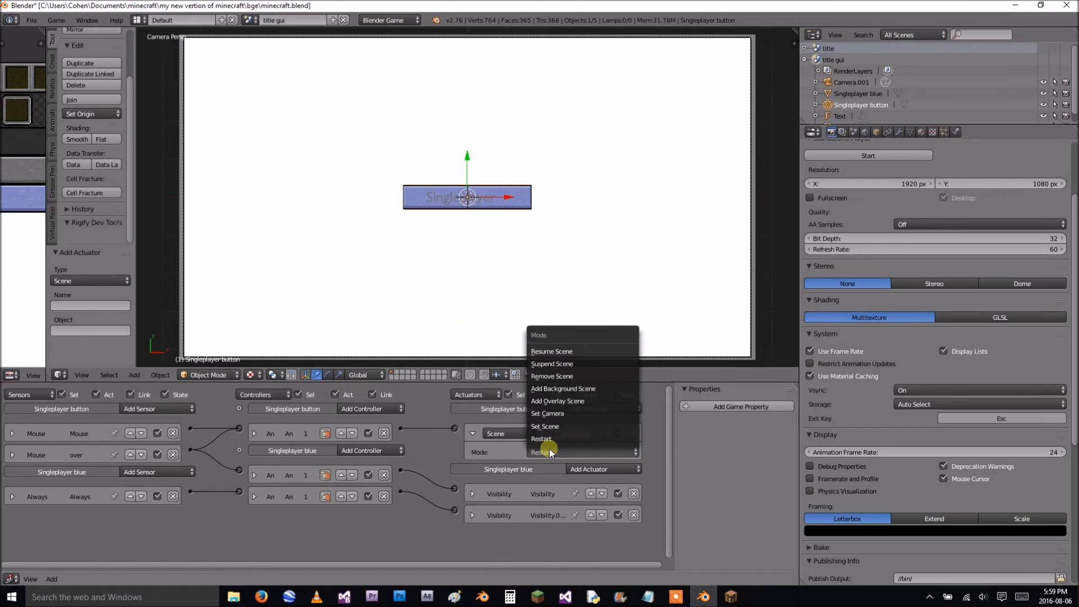
click(558, 413)
click(473, 433)
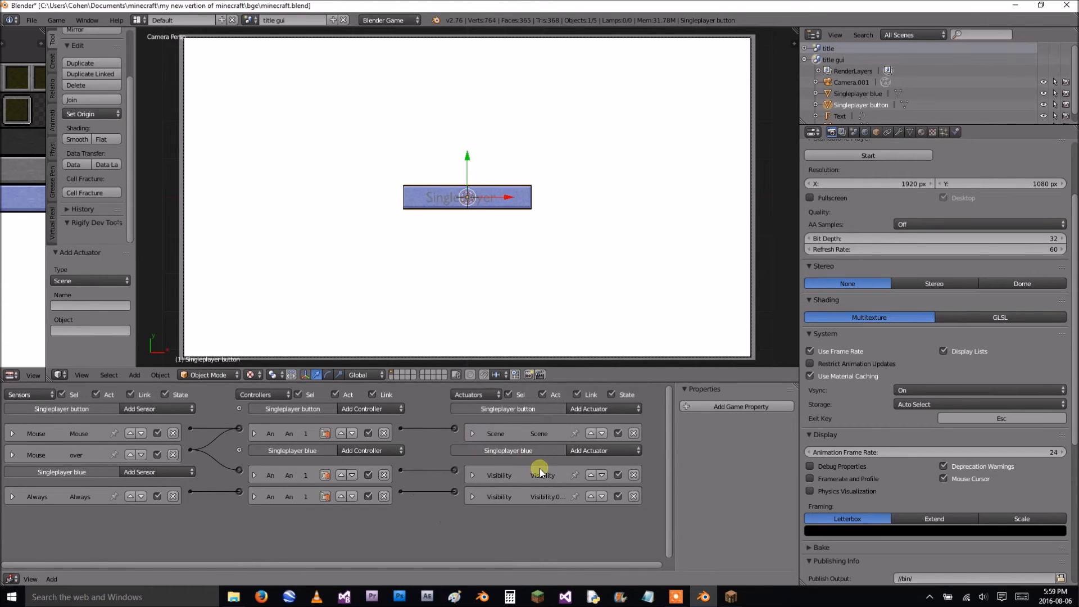
Save the current project to minecraft.blend.
click(32, 20)
click(54, 110)
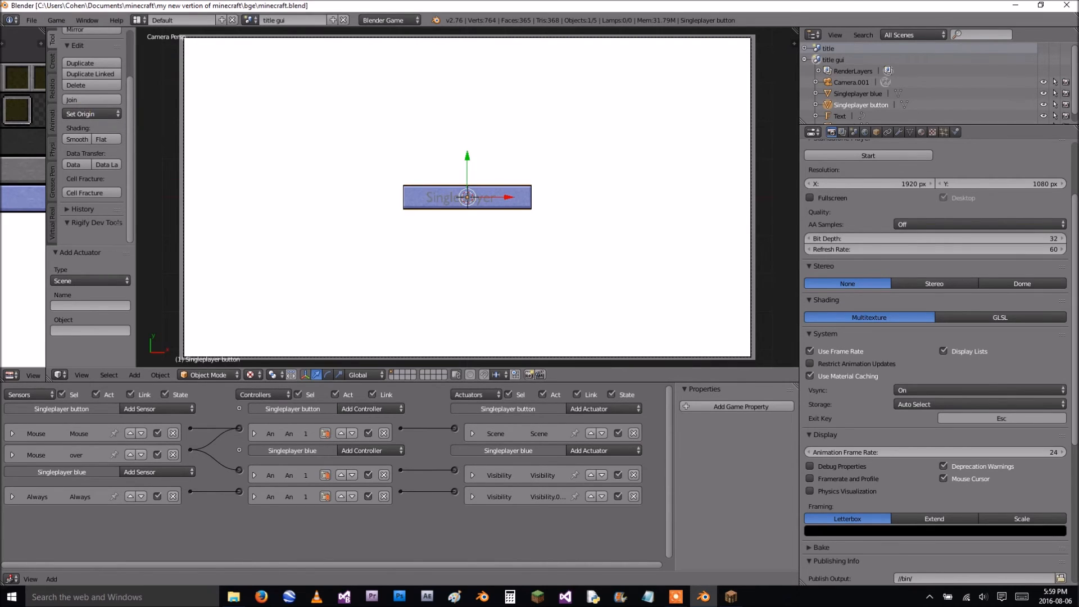
click(32, 20)
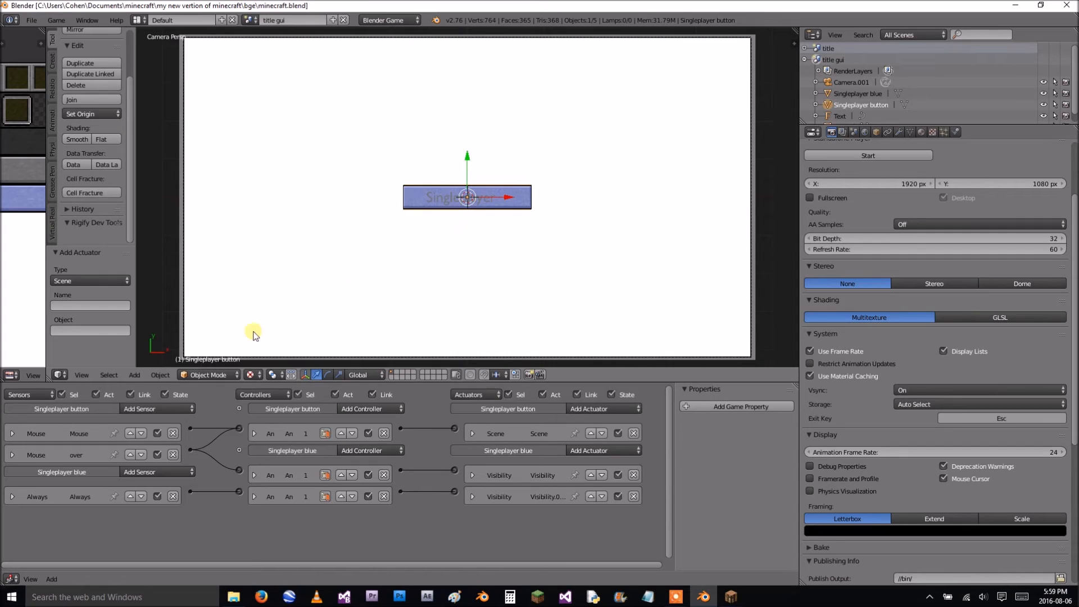
Add a text object at the 3D cursor near the white plane's lower-left corner and raise it about 0.027 on Z.
mouse_move(191, 353)
middle_down()
mouse_move(212, 354)
mouse_move(232, 336)
middle_up()
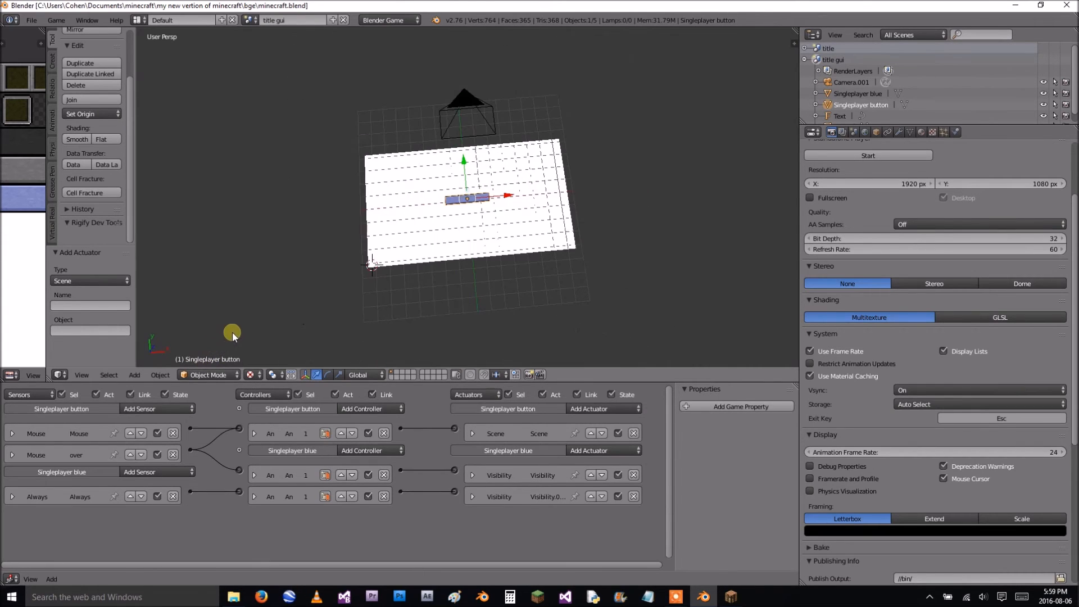
middle_drag(336, 194, 386, 207)
scroll(412, 308, up, 5)
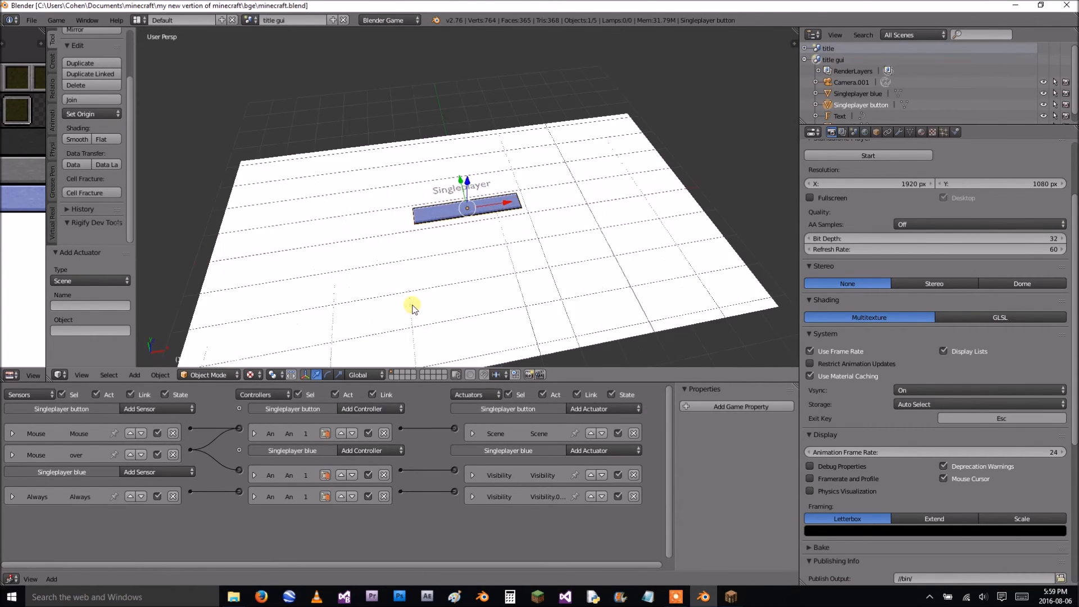
shift+middle_drag(412, 308, 518, 171)
scroll(364, 250, up, 5)
scroll(364, 250, down, 5)
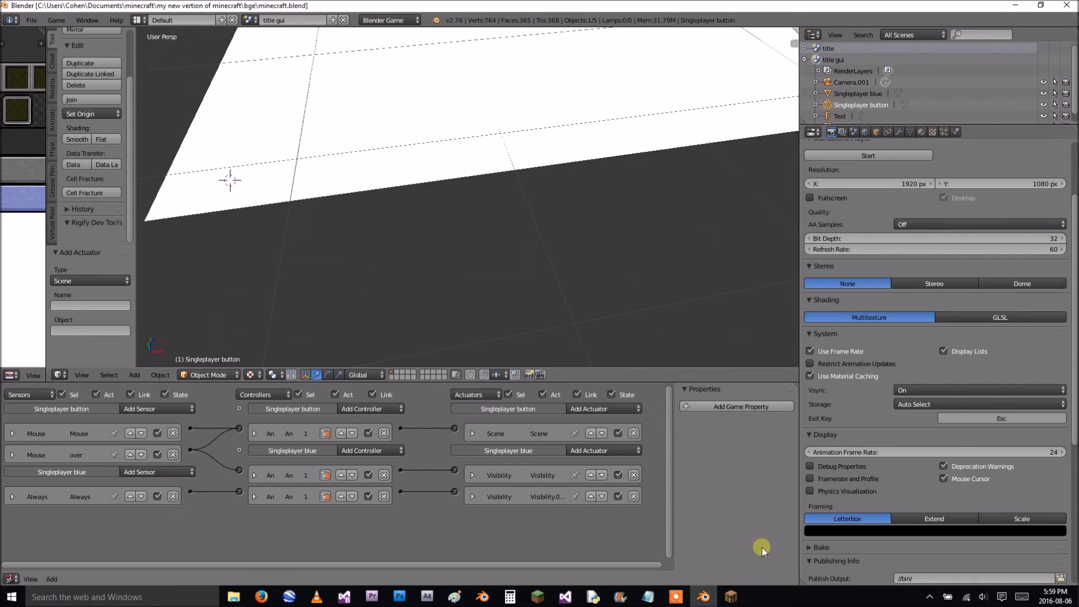
click(730, 596)
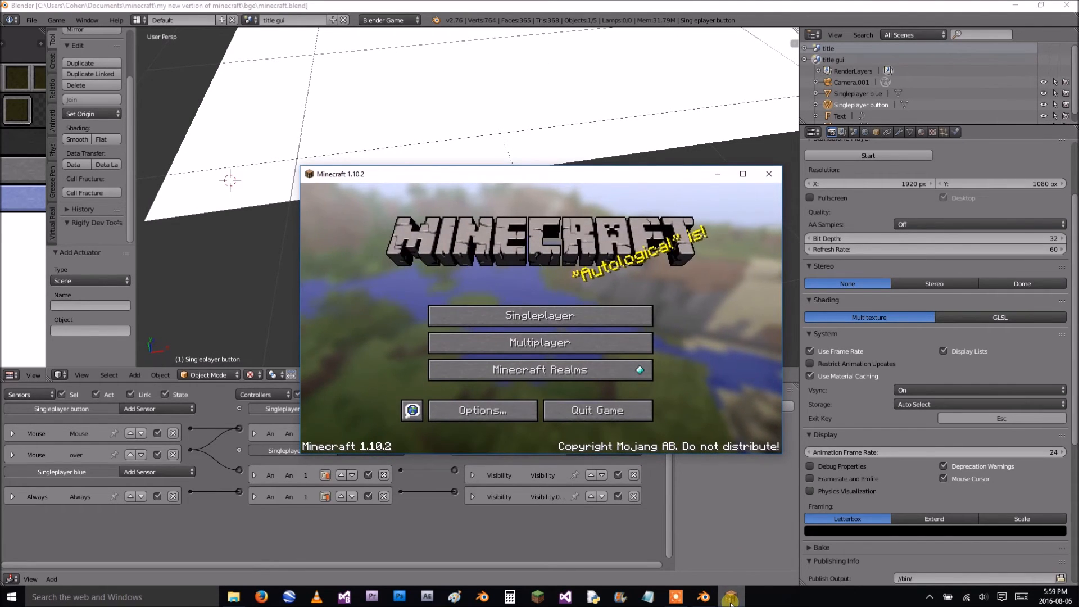
click(730, 597)
key(shift+a)
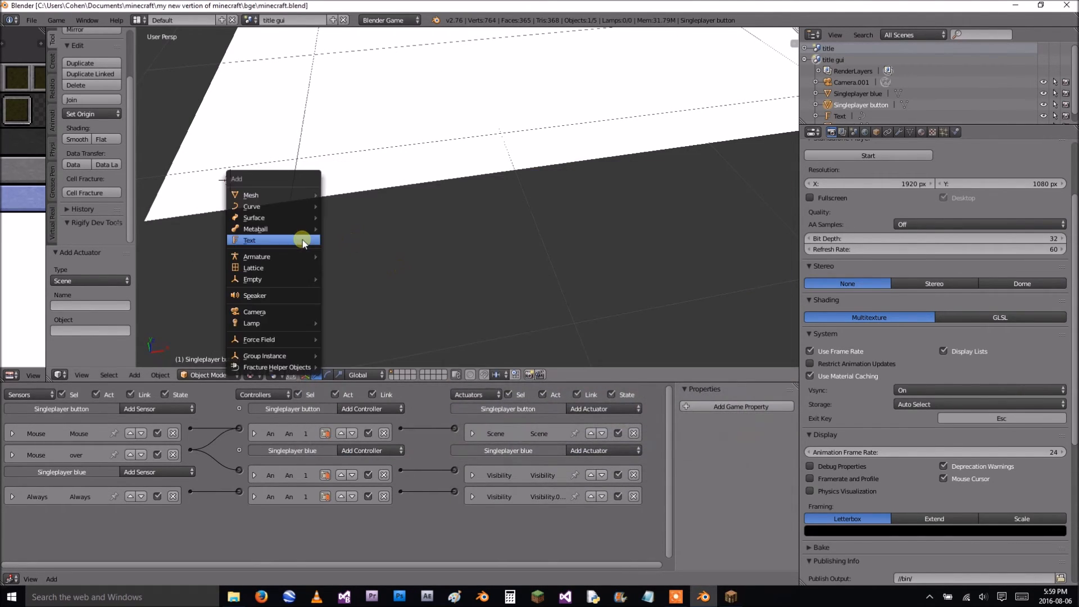
click(280, 241)
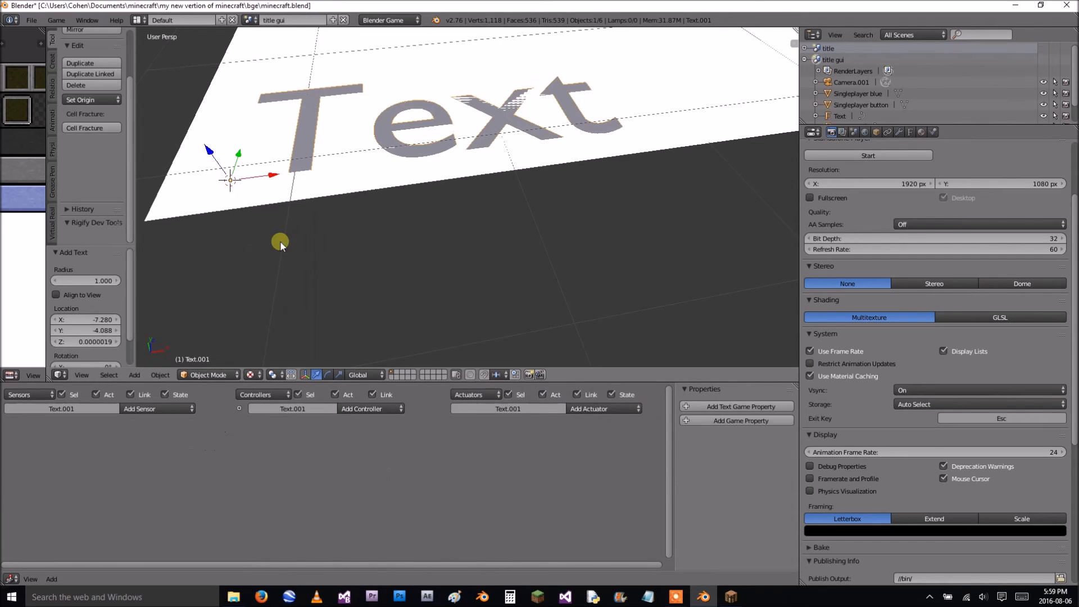
drag(207, 147, 204, 143)
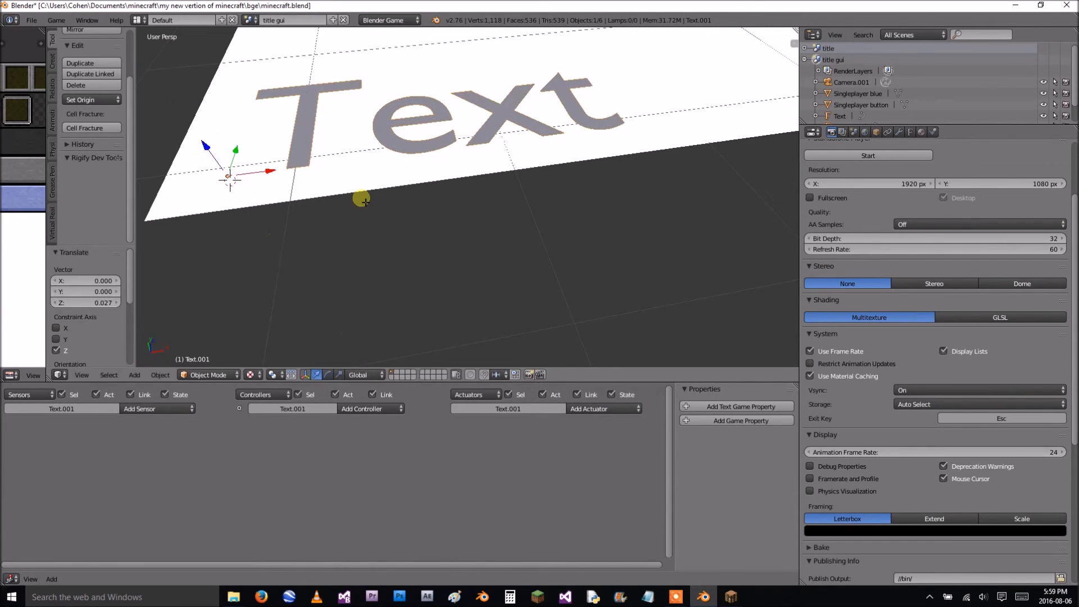
Replace the new text object's default wording with "V1.0".
key(Tab)
key(BackSpace)
key(BackSpace)
key(BackSpace)
key(BackSpace)
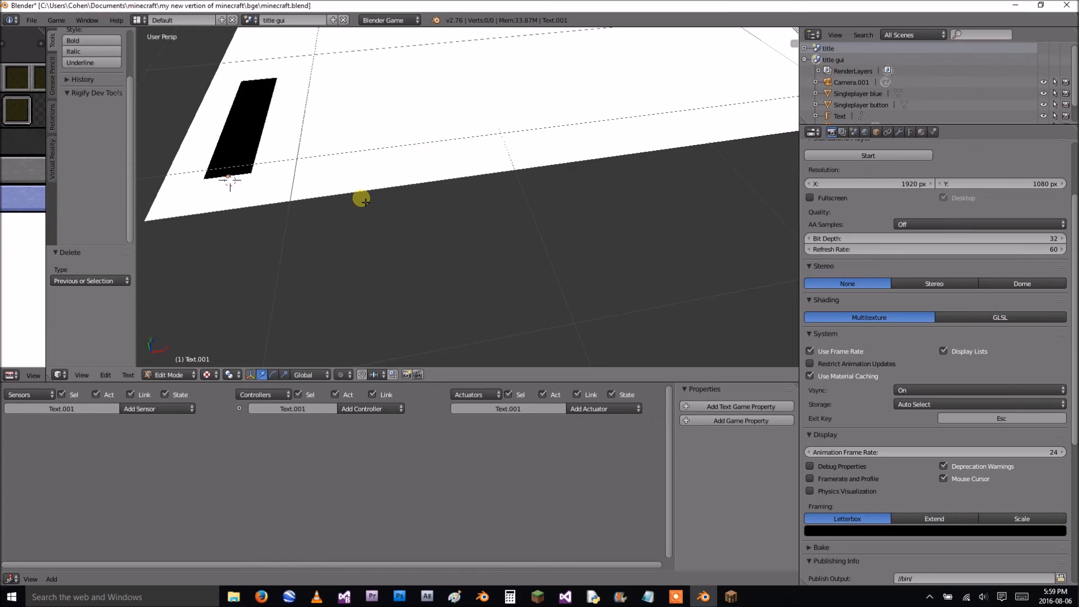
text(VI.0)
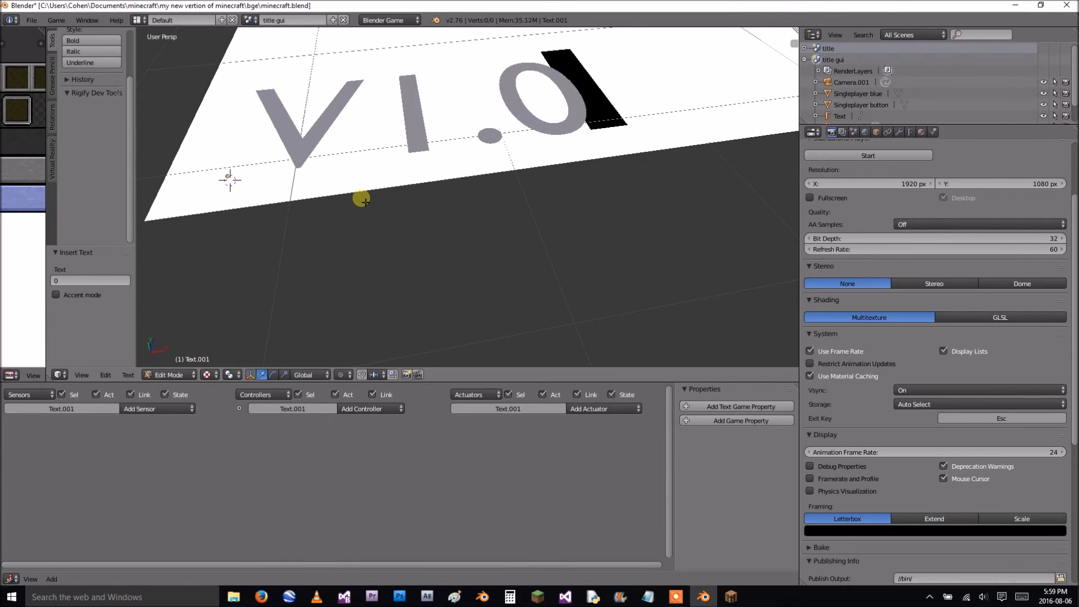
Replace the version text with "bge".
key(BackSpace)
key(BackSpace)
key(BackSpace)
key(BackSpace)
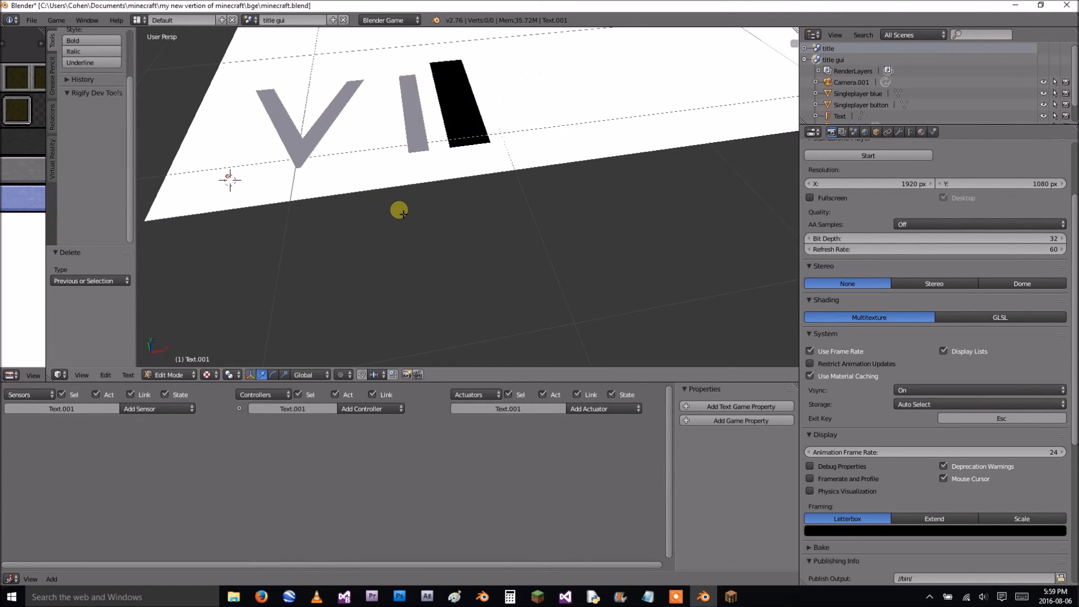
text(bge)
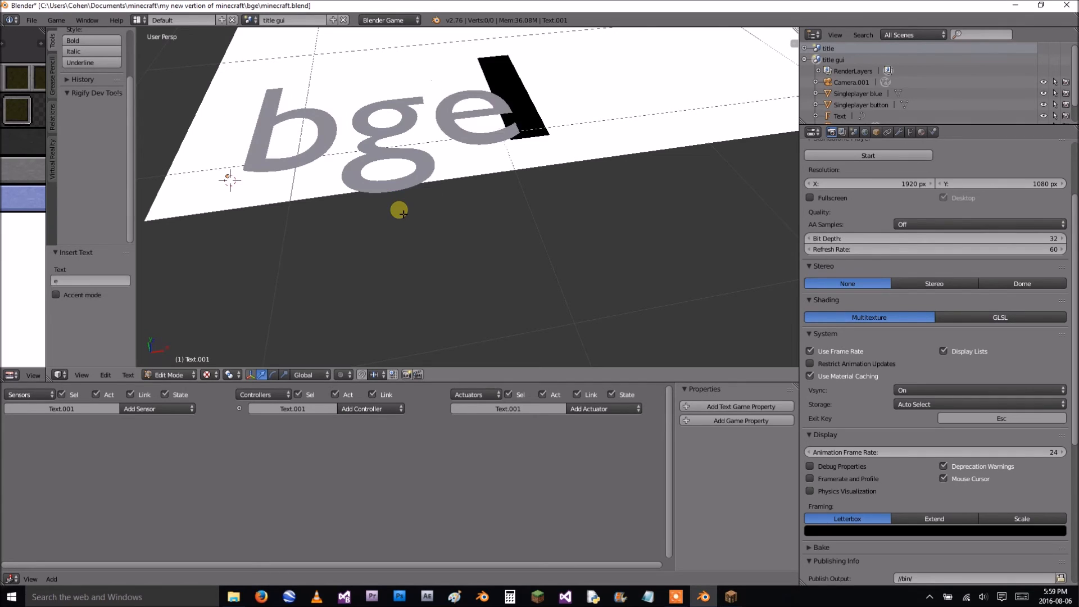
key(Tab)
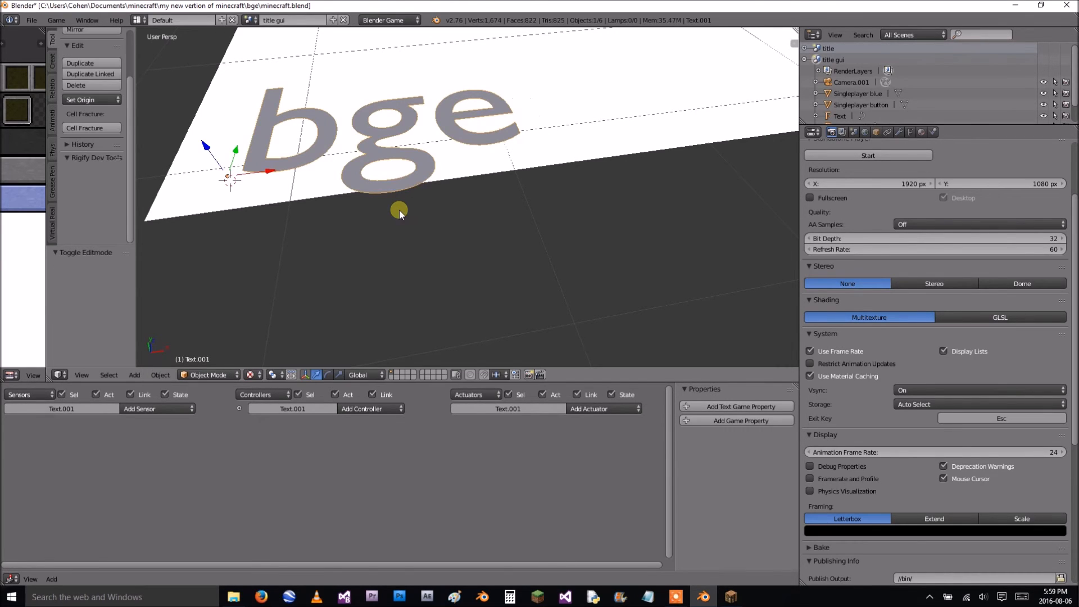
Rewrite the corner text as "vbge".
key(Tab)
key(BackSpace)
key(BackSpace)
key(BackSpace)
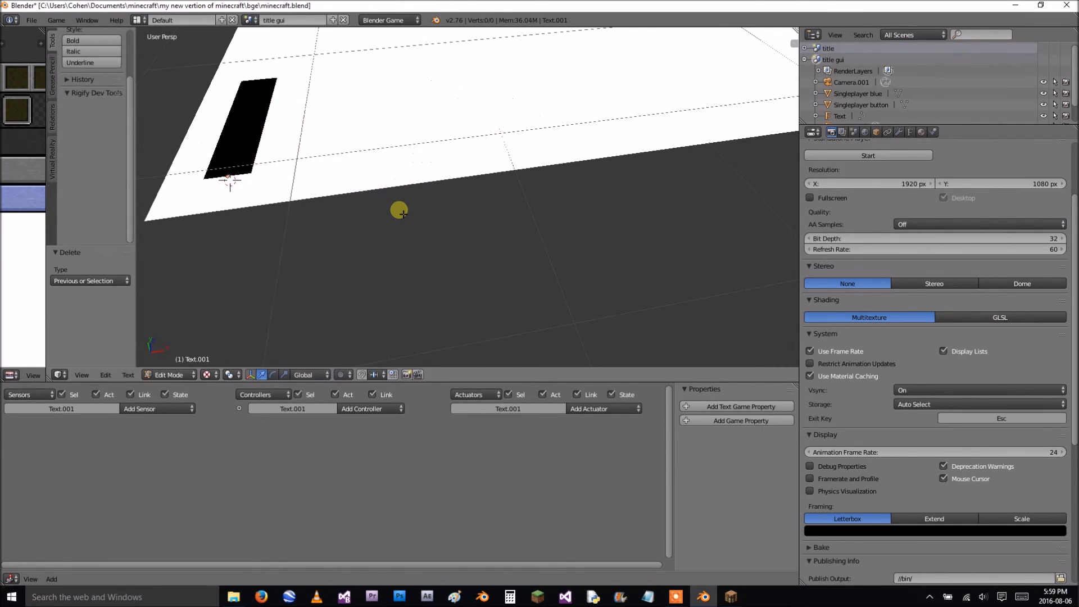
text(vbge)
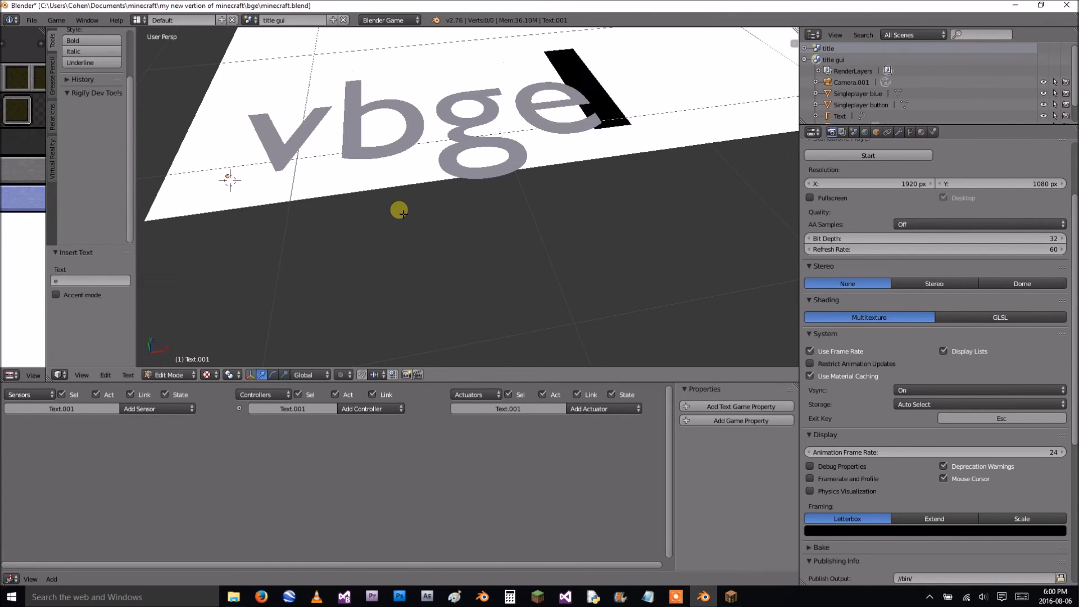
key(Tab)
In camera view, scale down the corner text and move it up about 0.089 on Y, checking it with a test run.
key(KP_0)
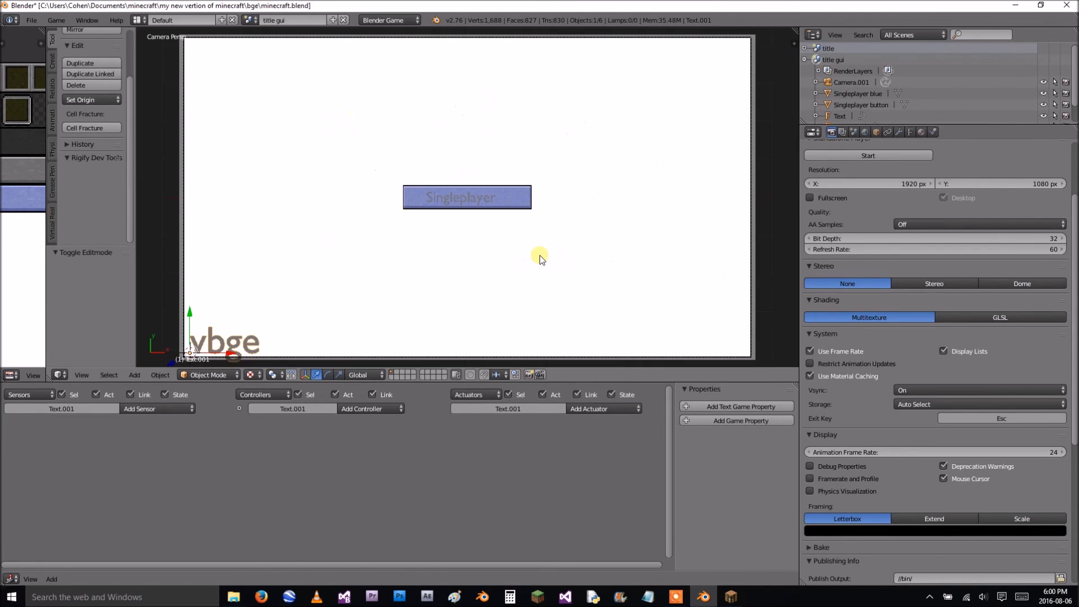
key(s)
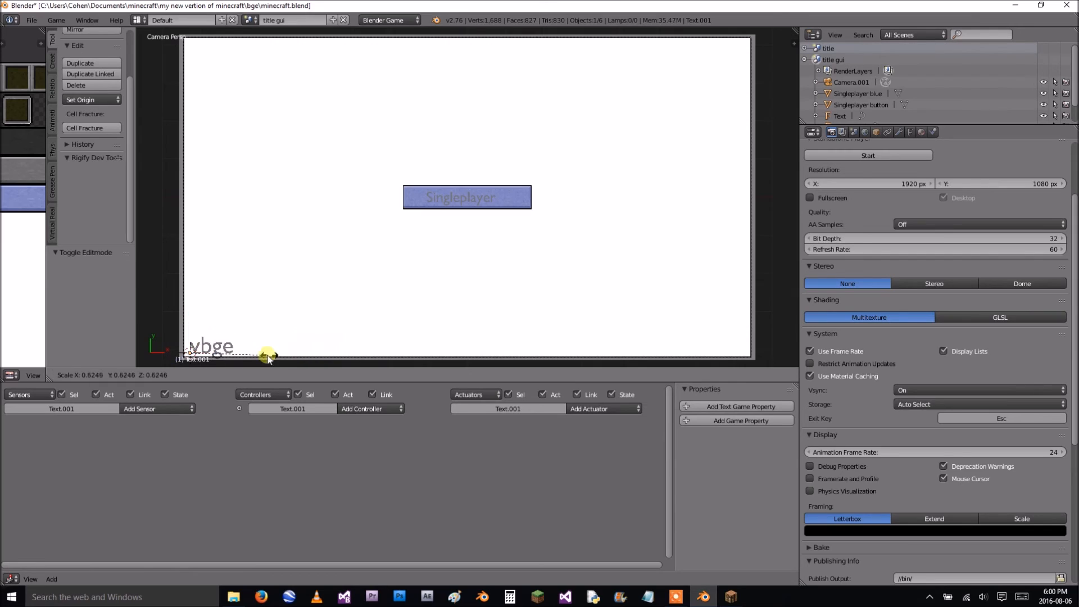
click(249, 358)
key(g)
key(y)
click(193, 305)
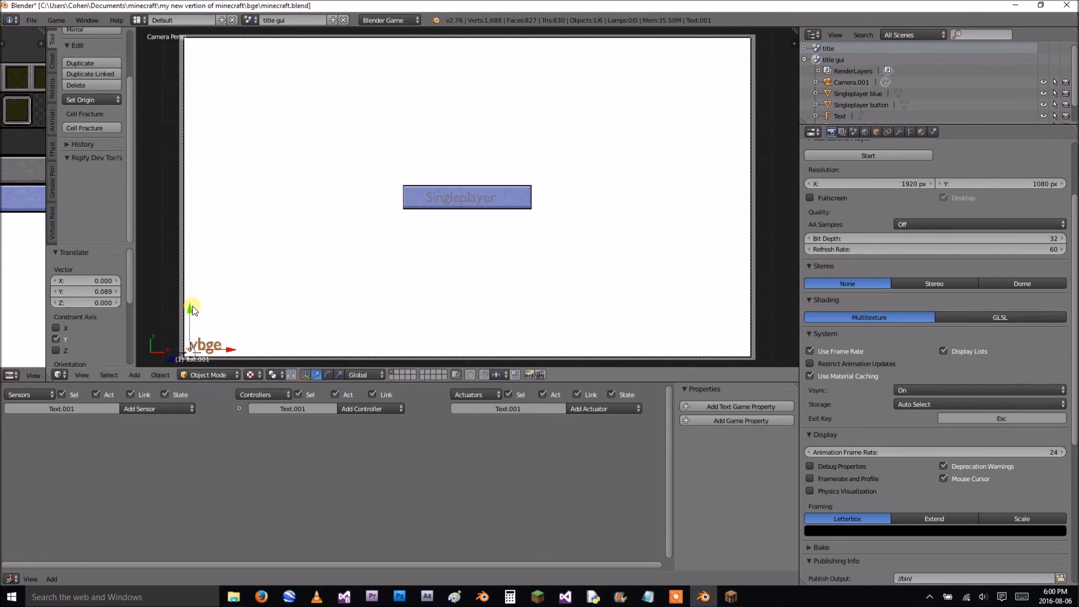
key(p)
key(Escape)
Using Minecraft's title screen as reference, nudge the corner text by about -0.074 on Y and -0.071 on X.
click(721, 597)
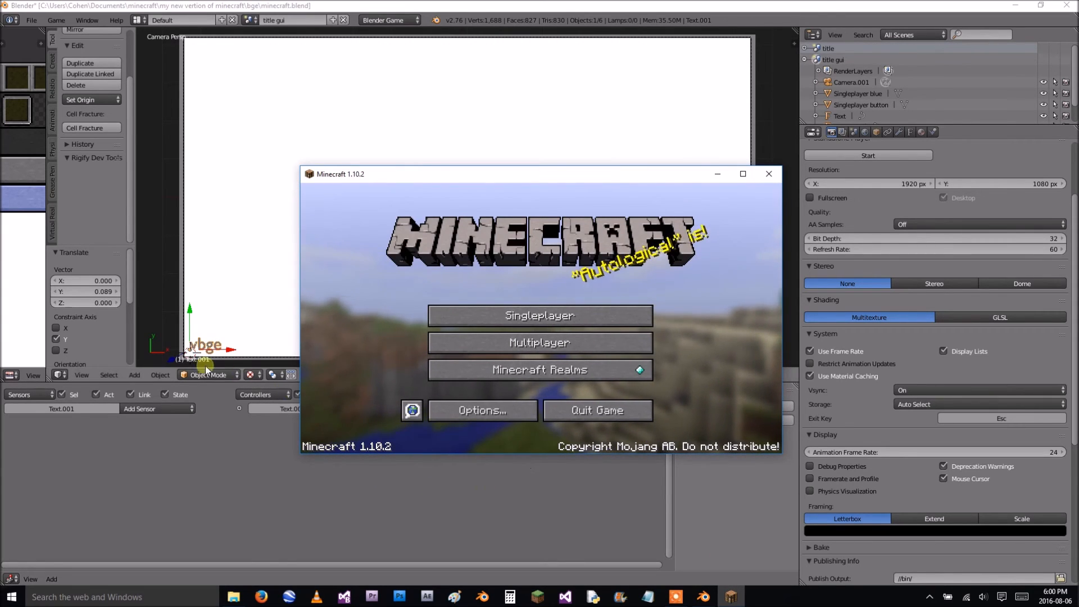
drag(190, 309, 190, 311)
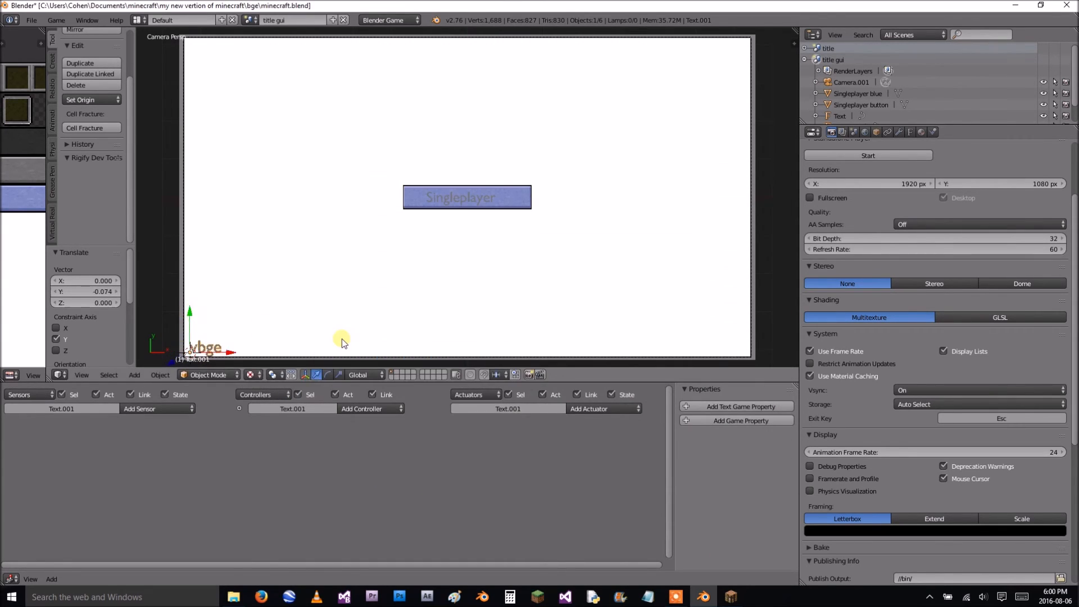
key(p)
key(Escape)
drag(231, 353, 225, 353)
click(731, 597)
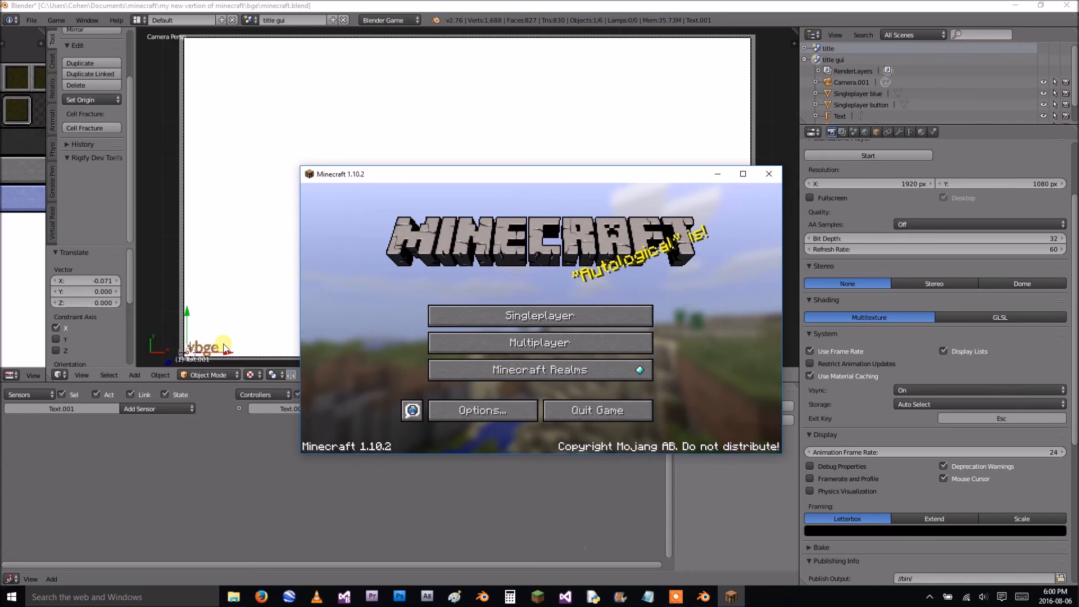
click(228, 309)
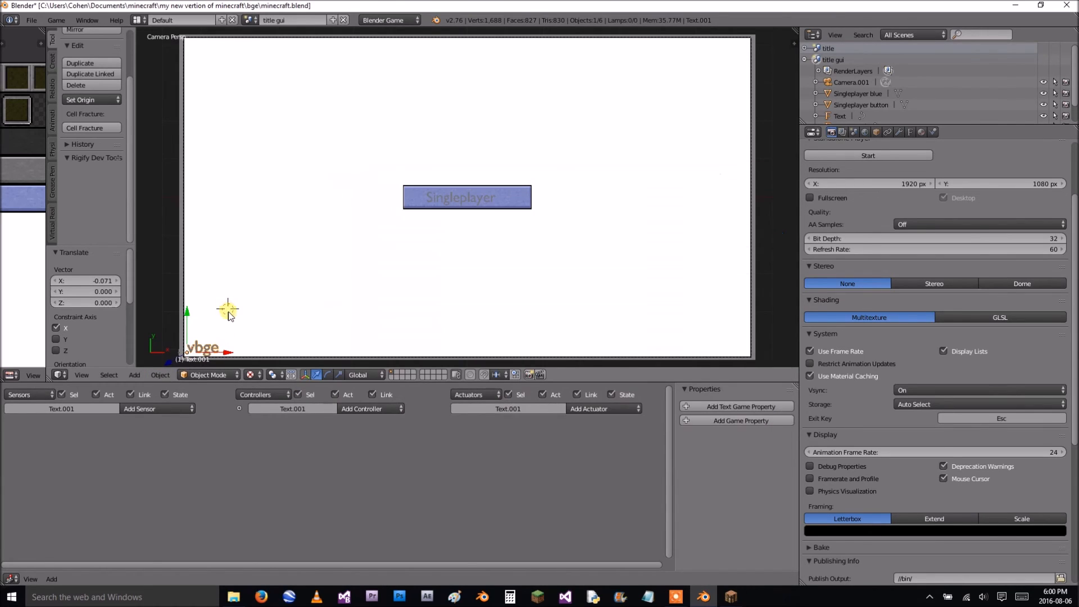
Change the corner text to "Minecraft BGE" and test-run the title gui scene.
key(Tab)
key(BackSpace)
key(BackSpace)
key(BackSpace)
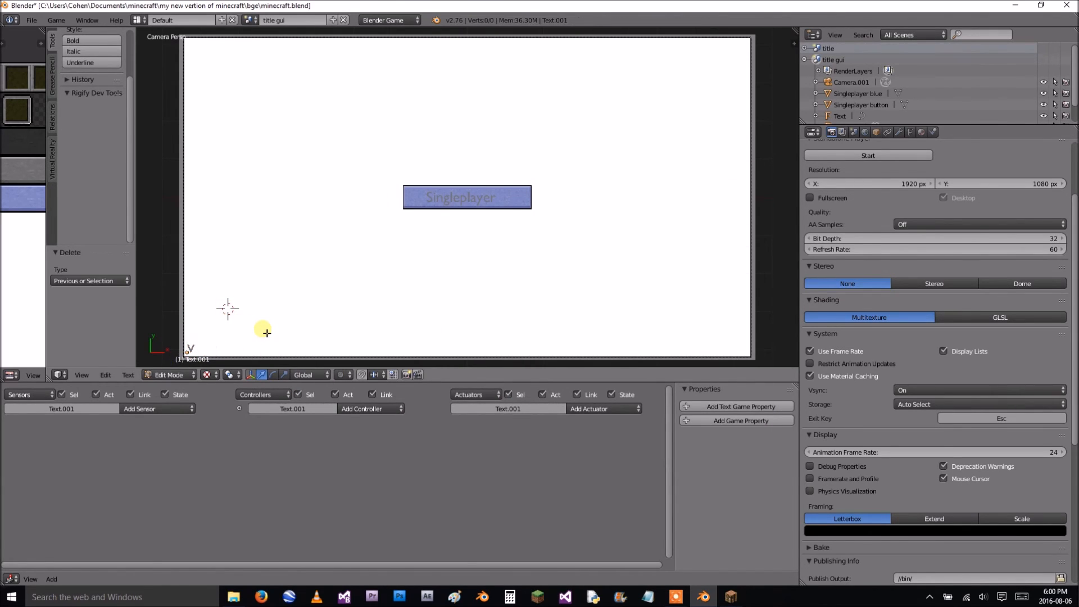
text(cr)
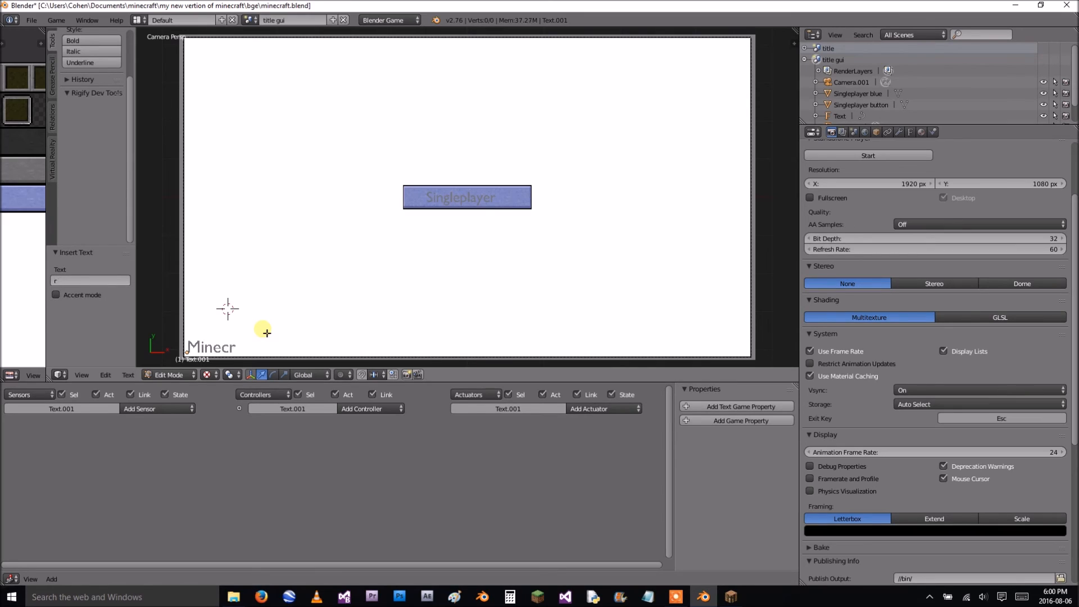
text(aft BGE)
key(Tab)
key(p)
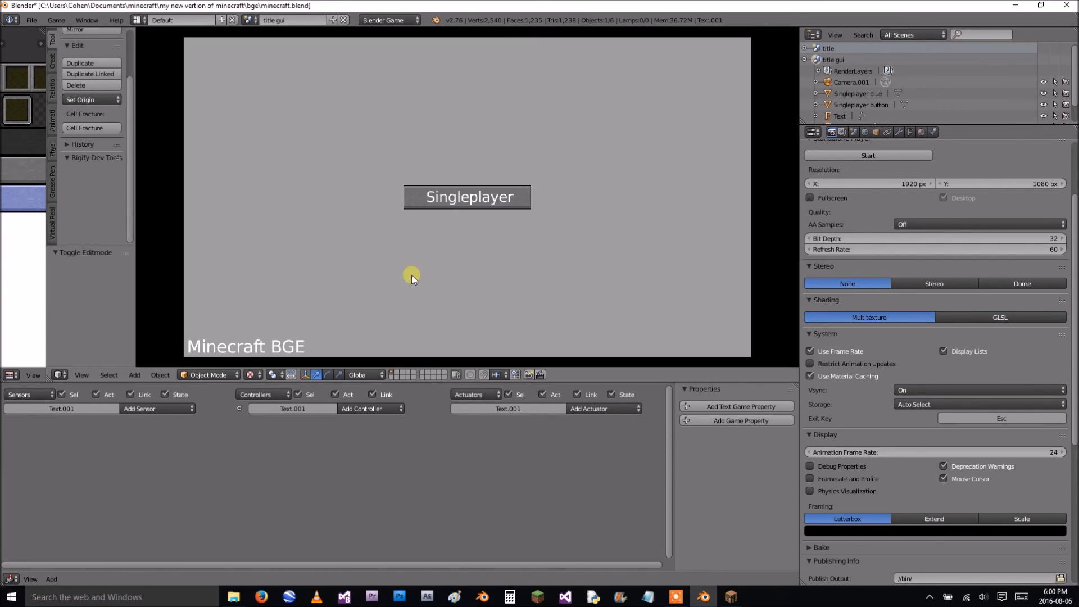
key(Escape)
Scale the Minecraft BGE text by about 0.857 and test-run the scene again.
key(s)
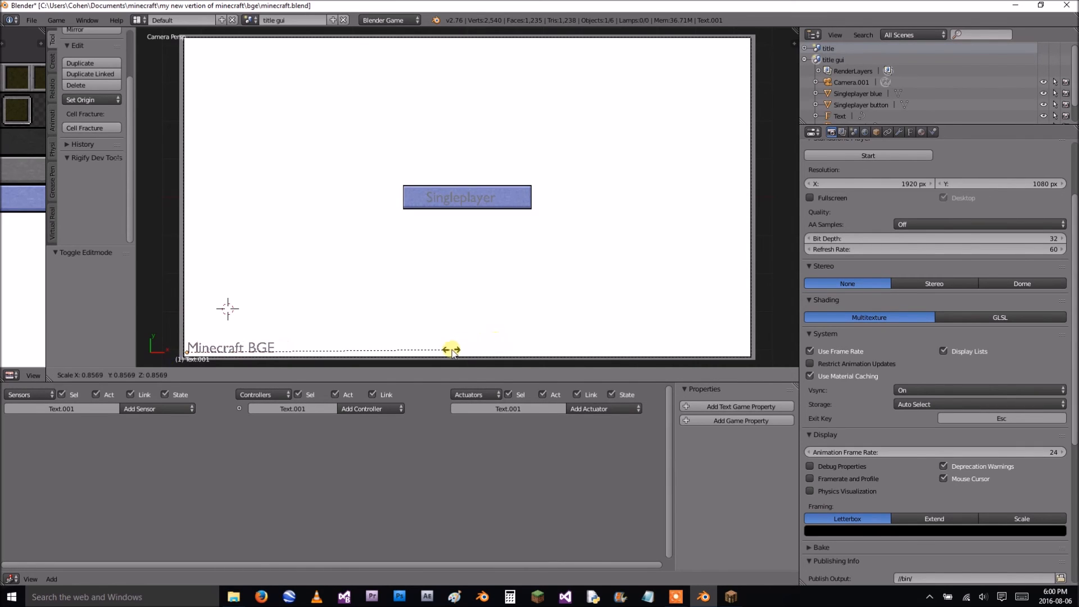
click(450, 350)
key(p)
key(Escape)
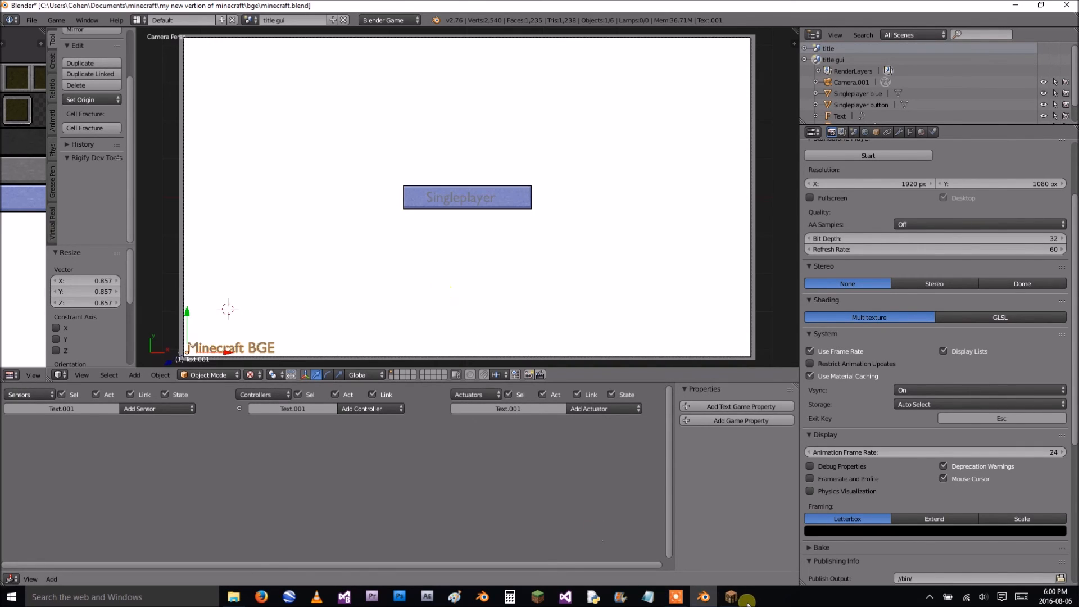
Check Minecraft's title screen for reference, and enable Framerate and Profile in Blender's display settings.
click(729, 597)
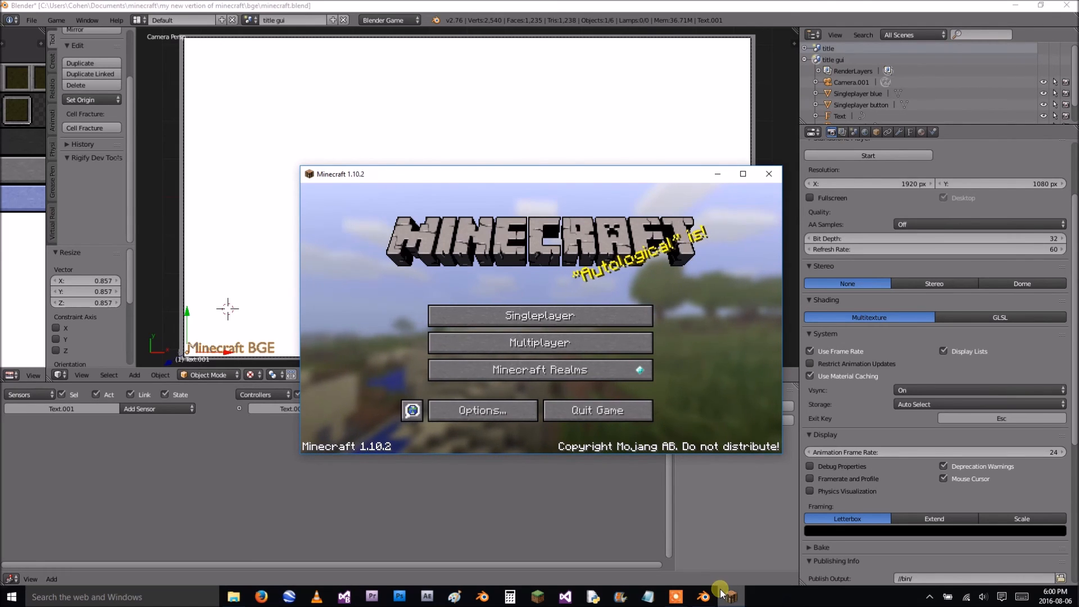
mouse_move(723, 590)
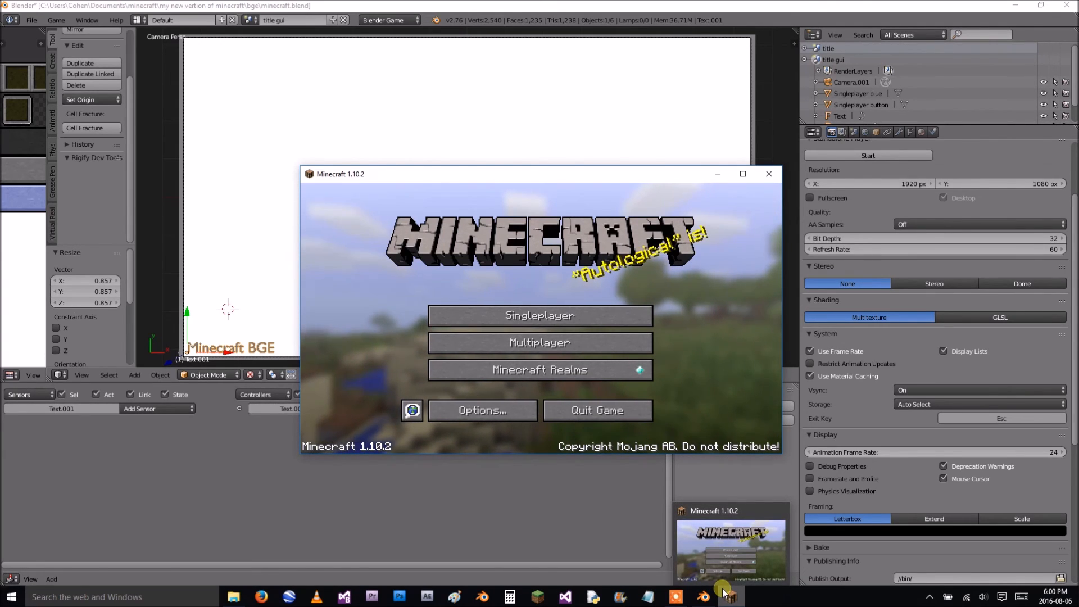
click(910, 478)
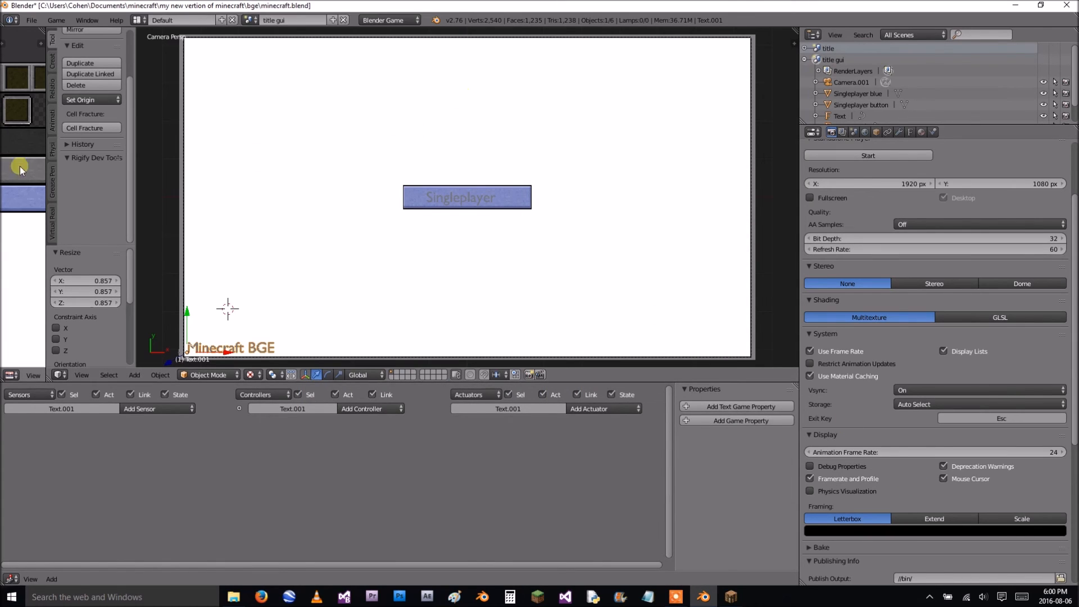
Widen the image editor area and fit the whole widgets.png texture inside it.
scroll(28, 176, down, 3)
drag(45, 173, 222, 225)
scroll(172, 230, up, 2)
middle_drag(174, 234, 124, 231)
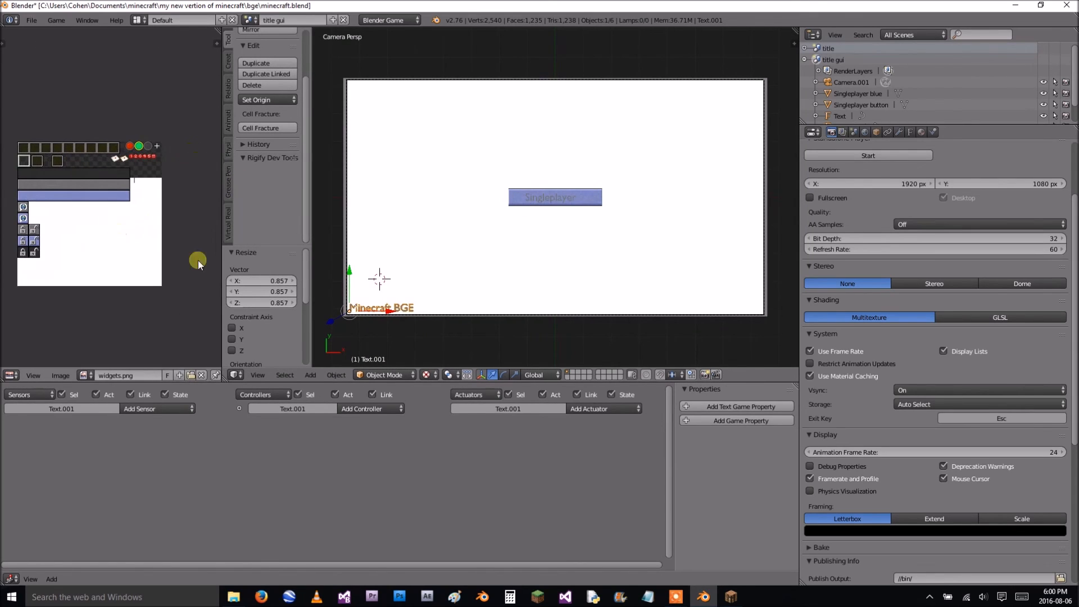
Save minecraft.blend with the new corner text and editor layout.
click(677, 596)
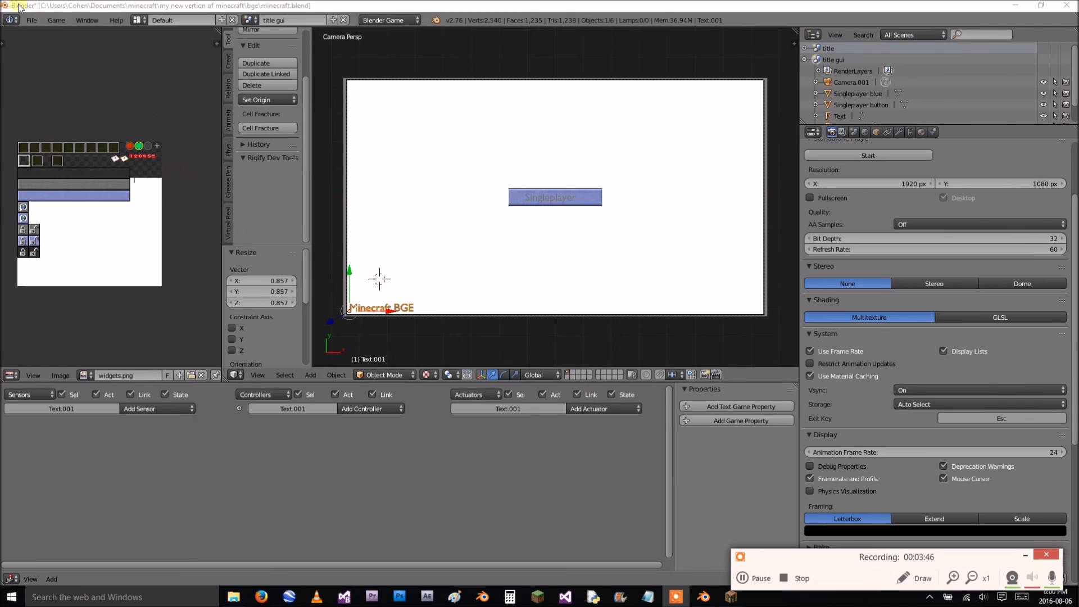
click(31, 20)
click(63, 107)
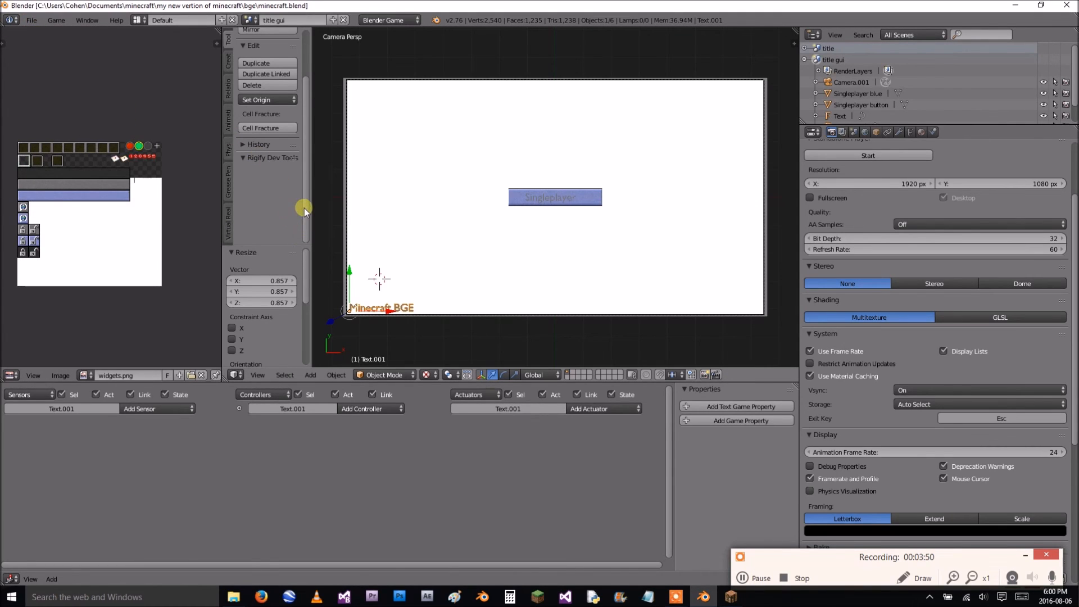
drag(304, 208, 294, 131)
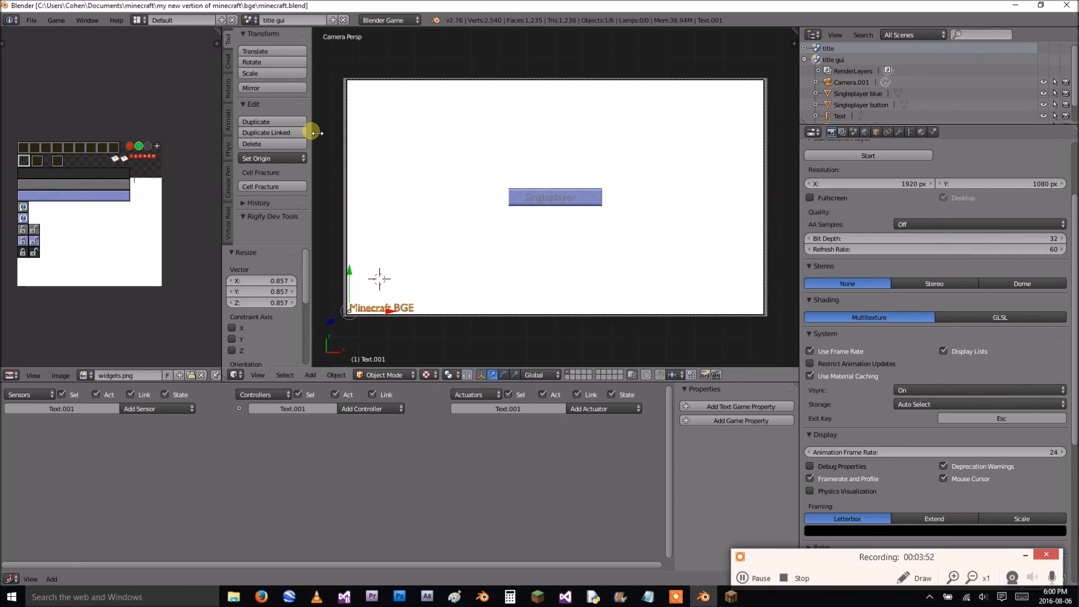